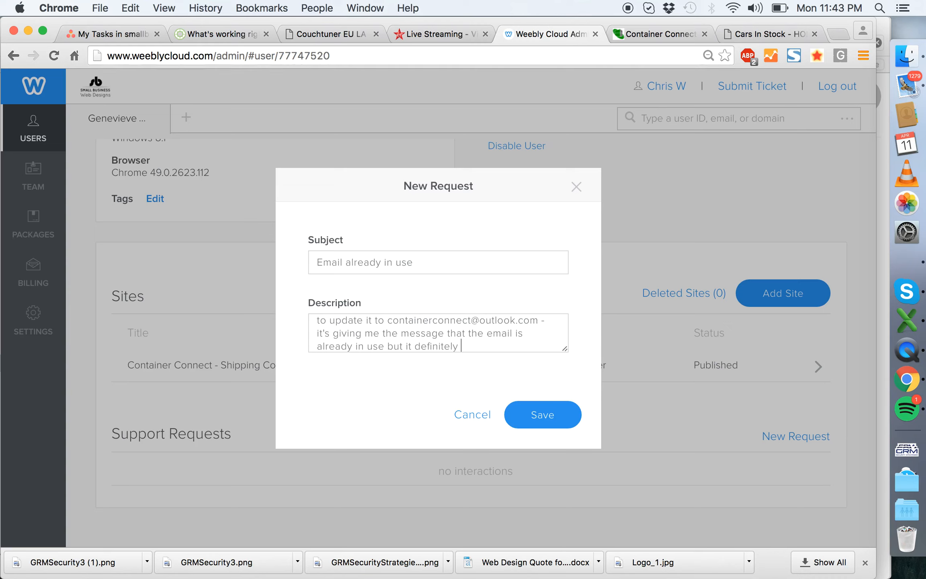
- Complete the request description, stating the email is not in this account as nothing comes up when searching it in the search box
{"action": "type", "text": "account as nothing comes up when I searc"}
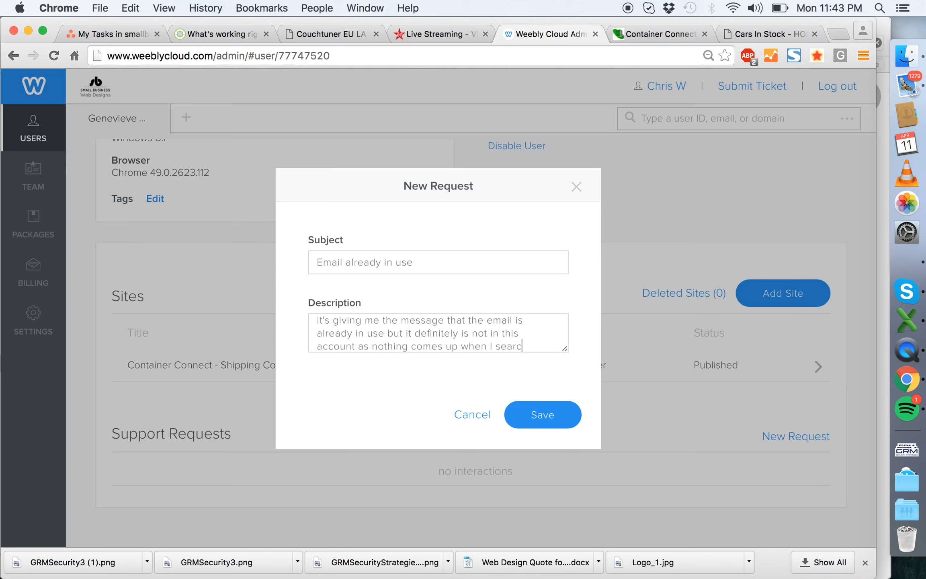
{"action": "type", "text": "email i nthe se"}
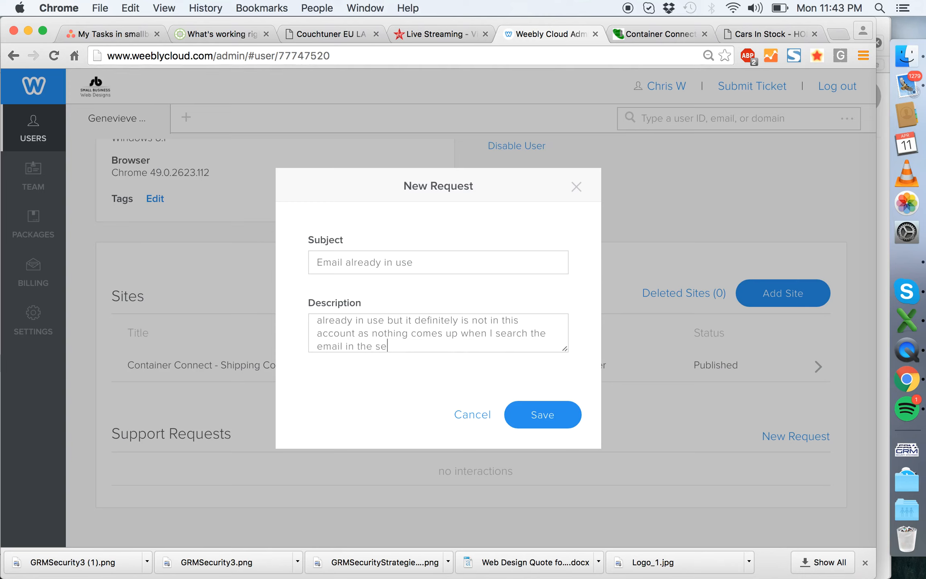
{"action": "type", "text": "arch box."}
- Close the description with "Please advise." and "Thanks" above the sender's first name, and save the support request
{"action": "key", "text": "Return"}
{"action": "key", "text": "Return"}
{"action": "type", "text": "Please advise."}
{"action": "key", "text": "Return"}
{"action": "key", "text": "Return"}
{"action": "type", "text": "Thanks"}
{"action": "key", "text": "Return"}
{"action": "type", "text": "Jenny"}
{"action": "left_click", "coordinate": [545, 414]}
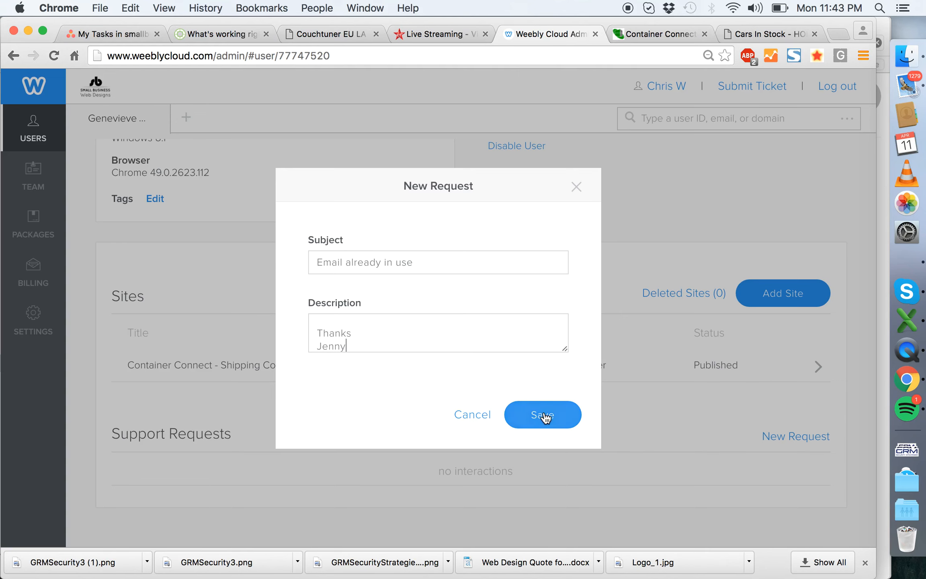
- Switch to Asana, open the 1_Support & Accounts (CW) project and add a blank task below the "Set up next 6 static sites" task
{"action": "left_click", "coordinate": [101, 38]}
{"action": "left_click", "coordinate": [89, 265]}
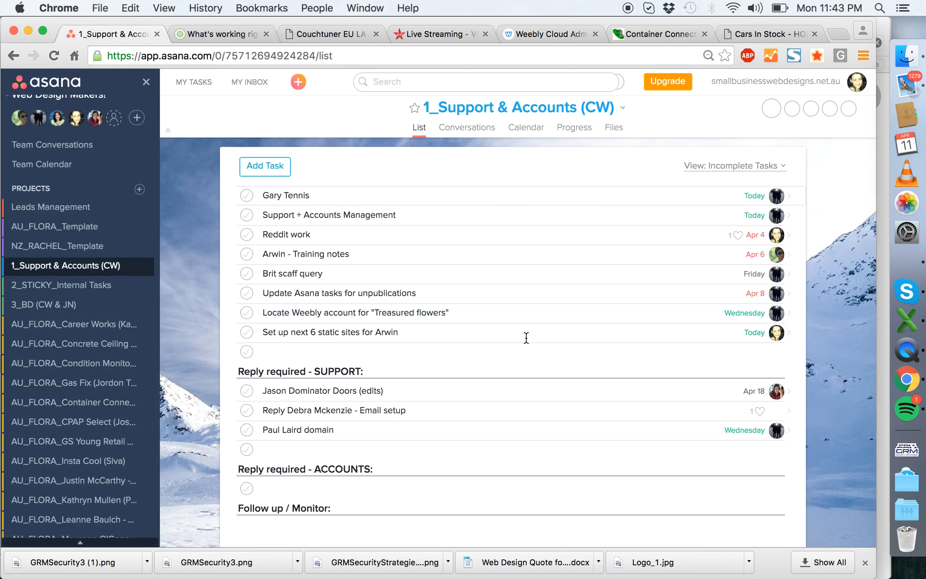
{"action": "left_click", "coordinate": [453, 334]}
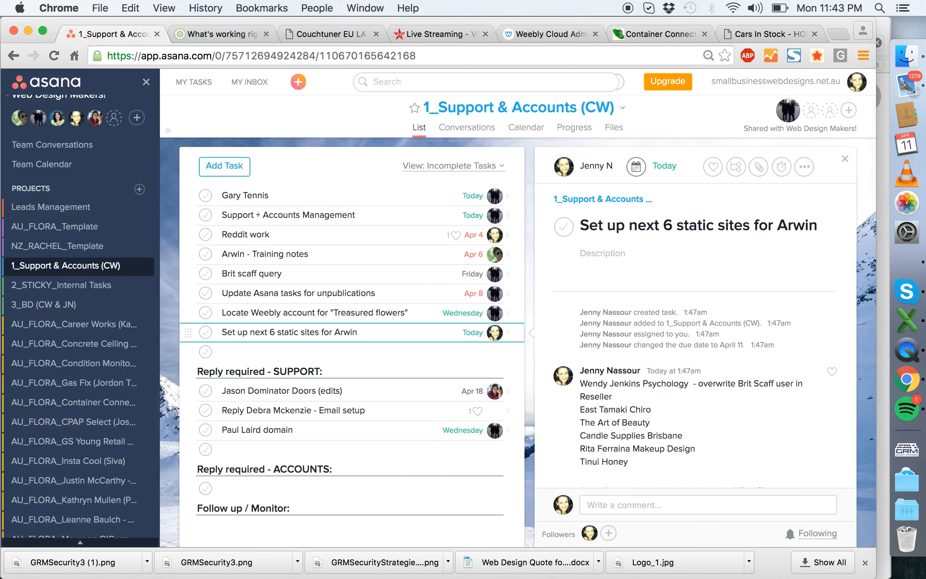
{"action": "key", "text": "Return"}
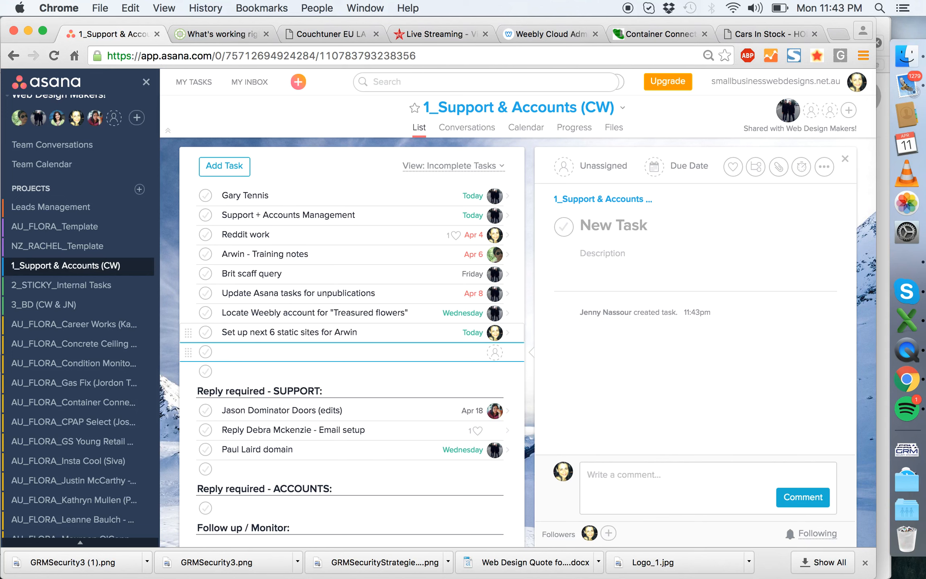
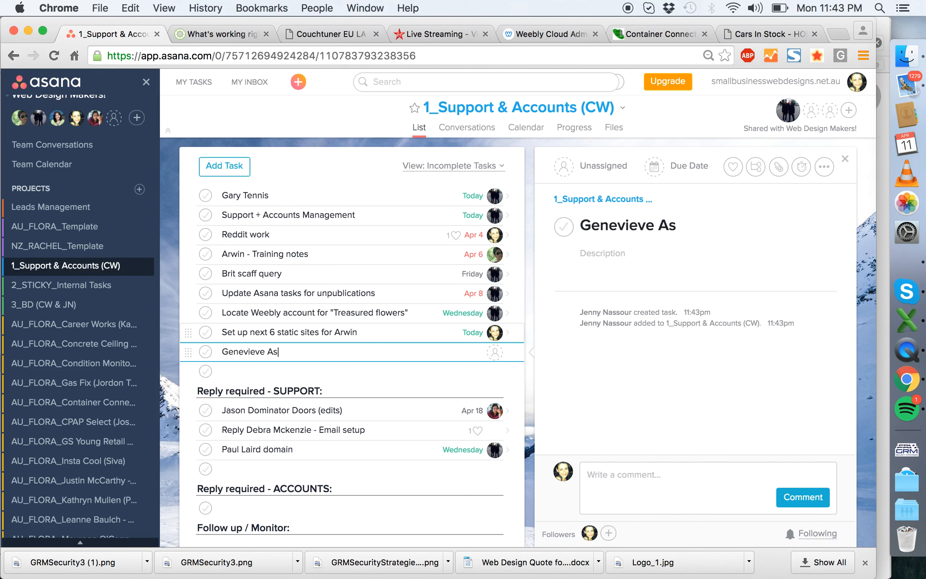
- Name the new task with the client's full name followed by "- email update in Reseller"
{"action": "type", "text": "tt - email update in "}
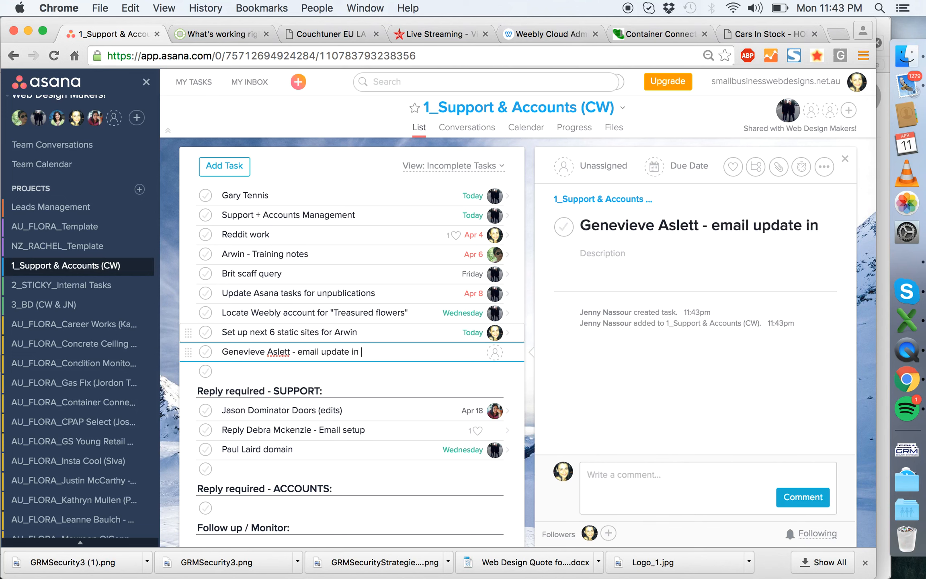
{"action": "type", "text": "Reseller"}
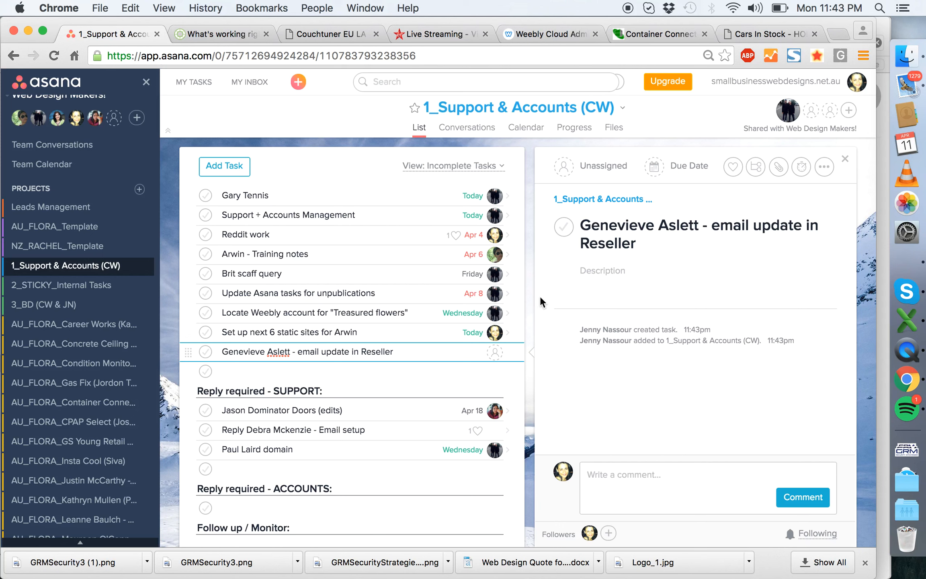
- Assign the email update task to the colleague who handles support and accounts
{"action": "left_click", "coordinate": [495, 352]}
{"action": "type", "text": "chris"}
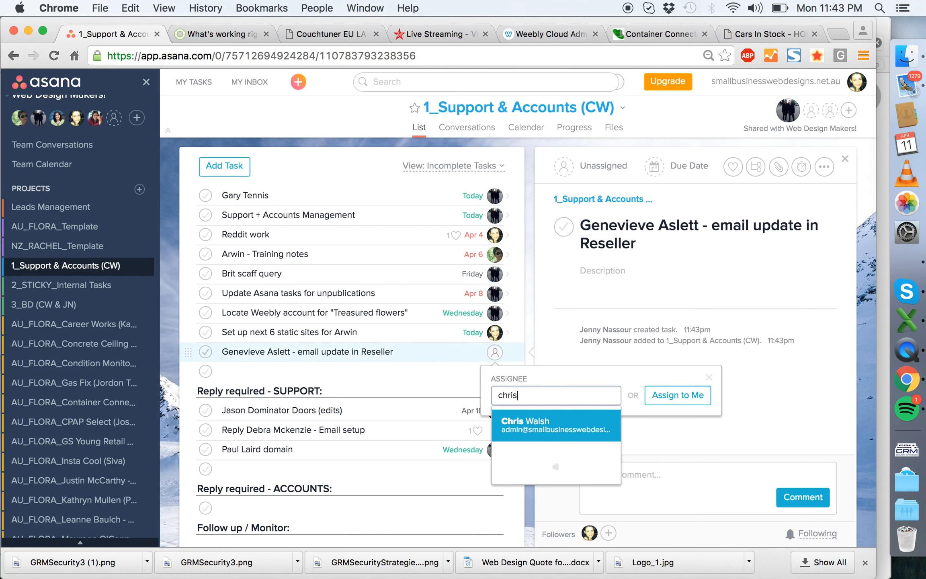
{"action": "left_click", "coordinate": [540, 430]}
- Start a task comment mentioning the assignee: "please let me know Weebly Reseller's response on this email query"
{"action": "left_click", "coordinate": [643, 468]}
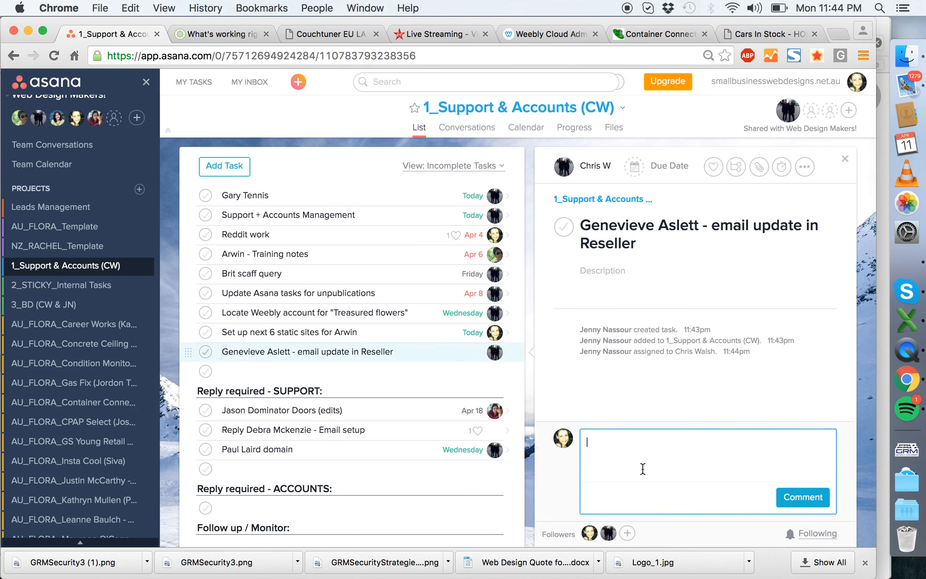
{"action": "type", "text": "@chris"}
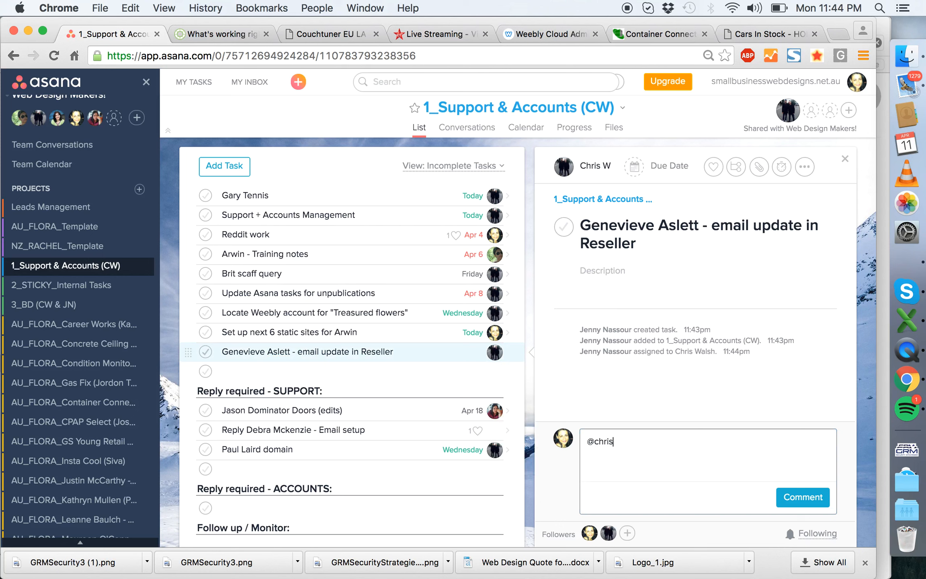
{"action": "left_click_drag", "start_coordinate": [635, 453], "coordinate": [541, 403]}
{"action": "type", "text": "@chris"}
{"action": "key", "text": "Return"}
{"action": "type", "text": "please let me know Weebly Reseller's"}
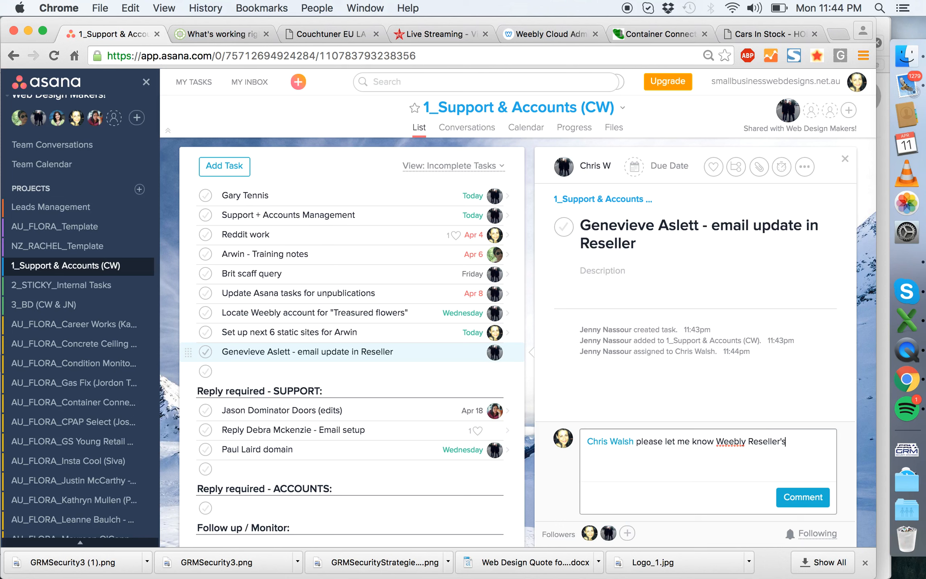
{"action": "type", "text": "his email query"}
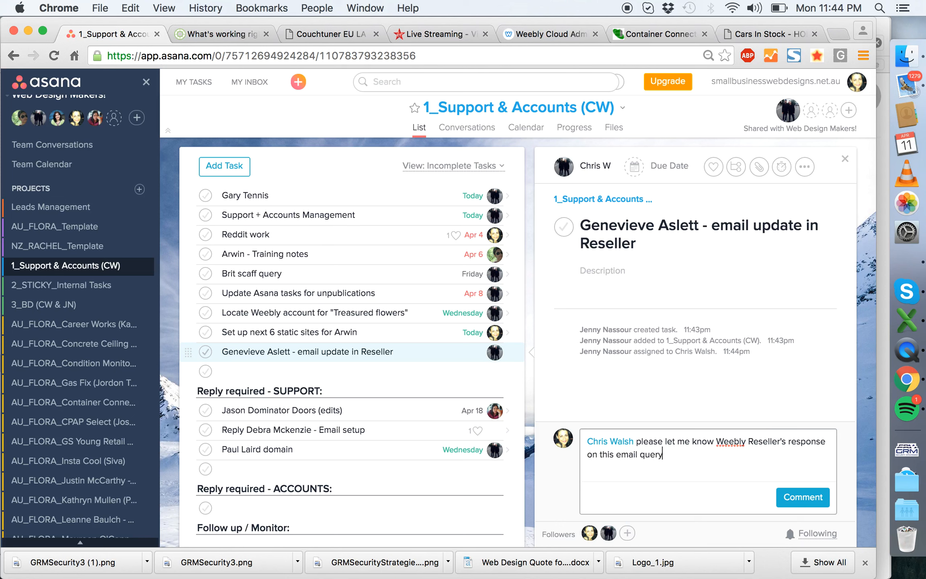
{"action": "type", "text": ", i couldn't update the user p"}
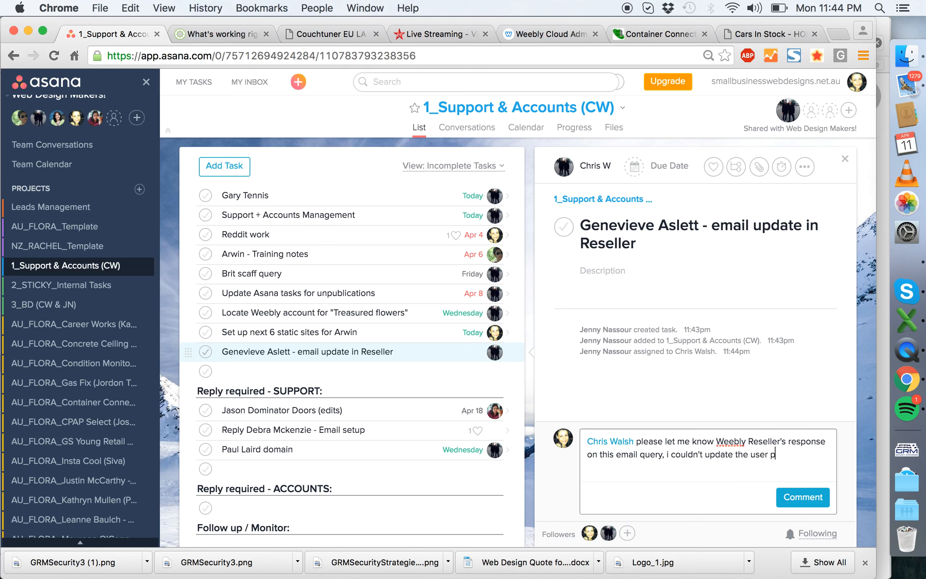
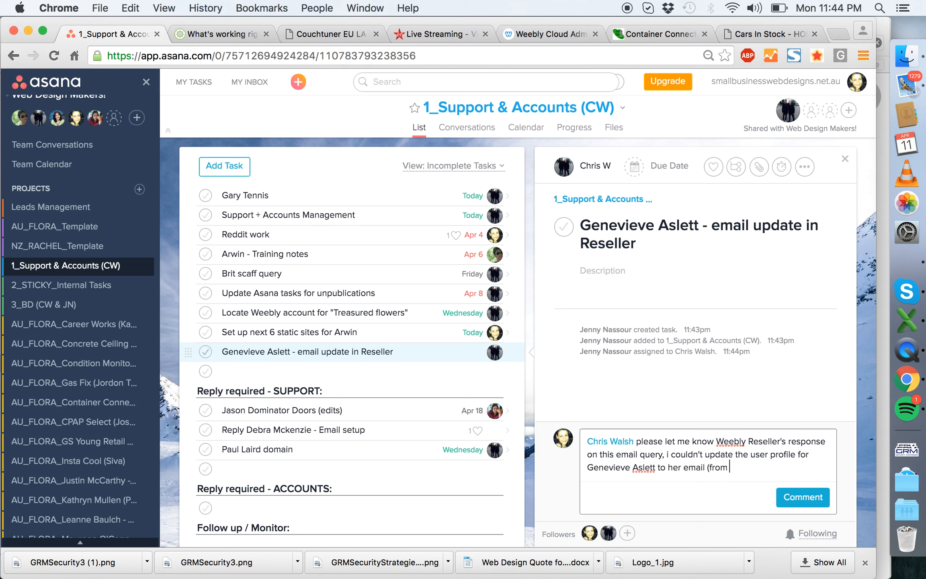
{"action": "type", "text": " aaron's) as it says em"}
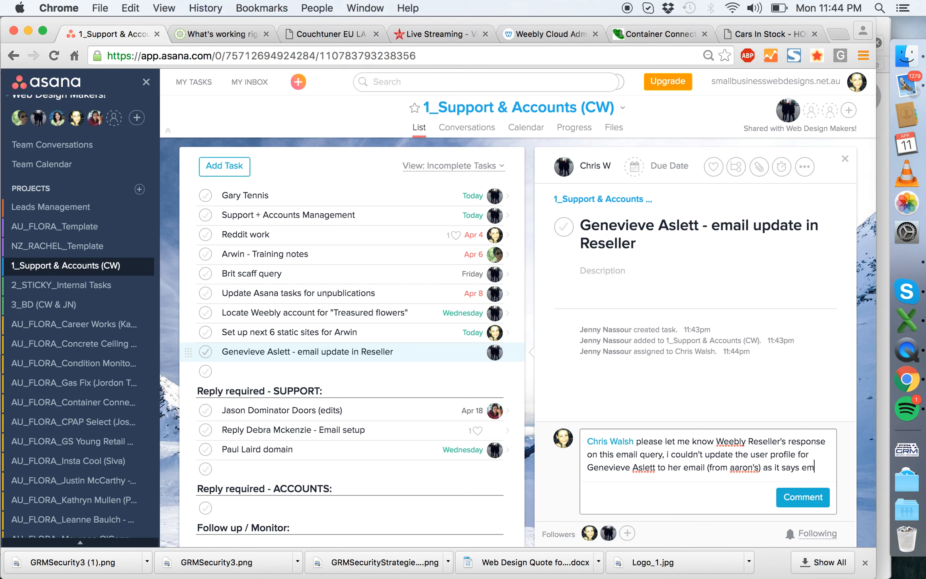
{"action": "type", "text": "ail is alreayd in u"}
- Explain in the comment that the client's user profile email couldn't be updated as it says already in use "but it's obviously not. thanks"
{"action": "key", "text": "BackSpace"}
{"action": "key", "text": "BackSpace"}
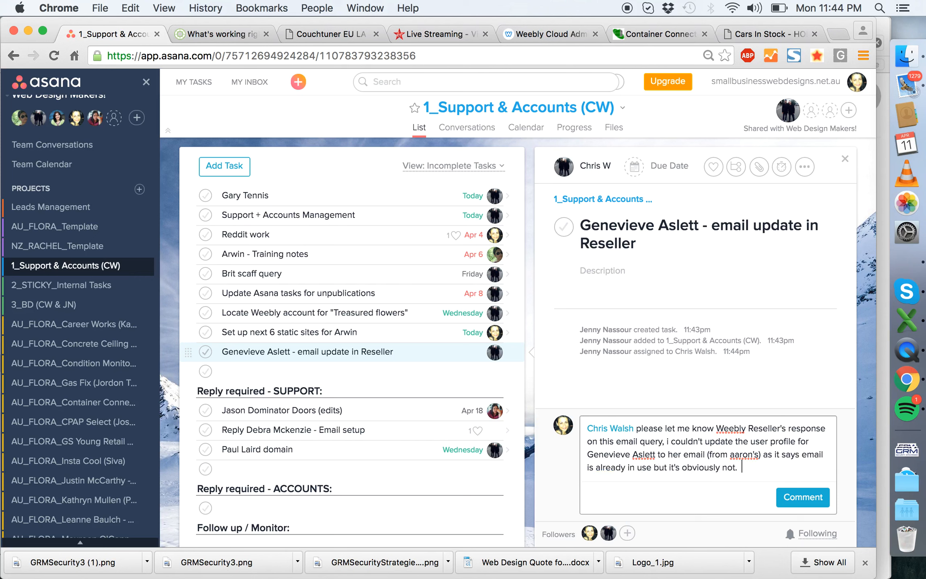
- Post the comment and set the task's due date to April 11
{"action": "left_click", "coordinate": [806, 498]}
{"action": "left_click", "coordinate": [681, 158]}
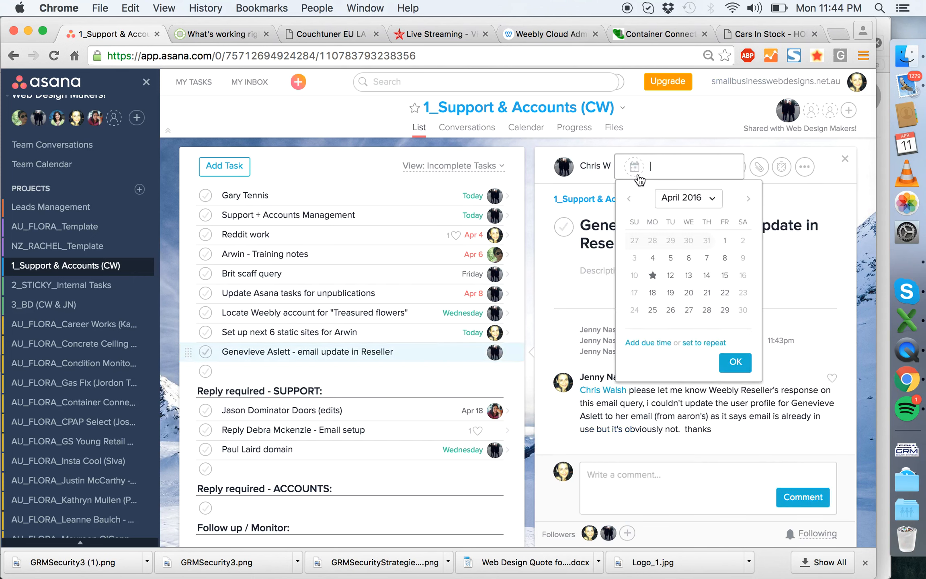
{"action": "left_click", "coordinate": [648, 291]}
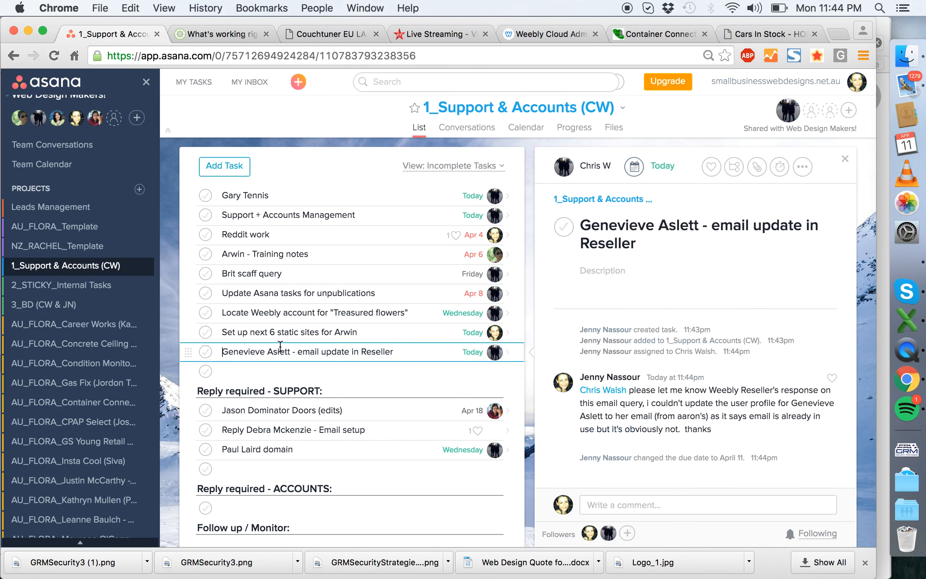
- Switch to Weebly Cloud, open the Container Connect site's details and look over its page list
{"action": "left_click", "coordinate": [546, 33]}
{"action": "left_click", "coordinate": [545, 349]}
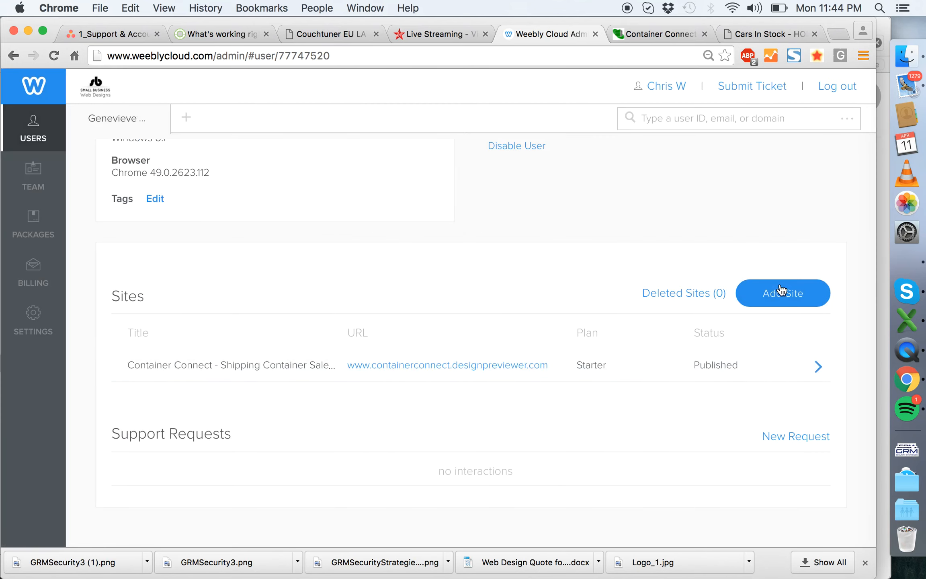
{"action": "left_click", "coordinate": [684, 365]}
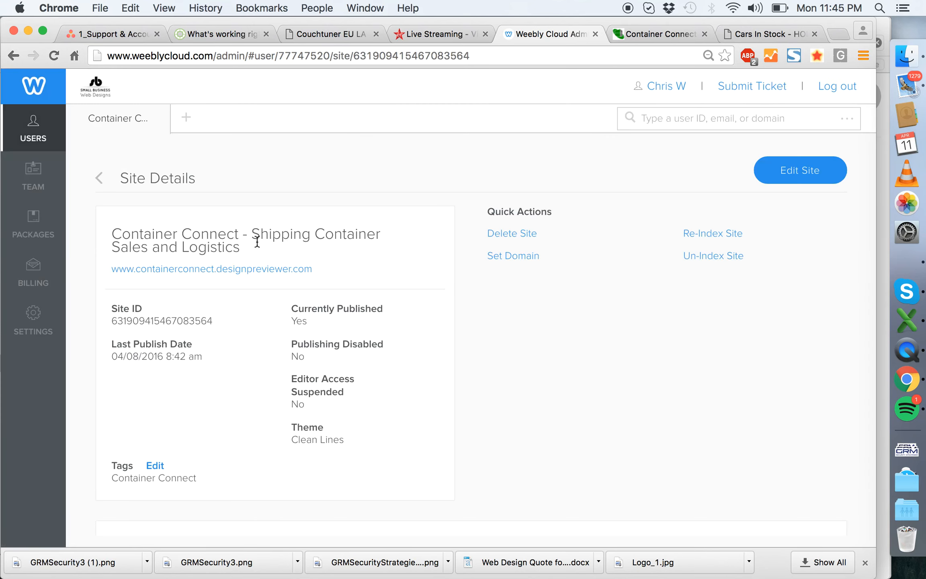
{"action": "scroll", "coordinate": [707, 263], "scroll_direction": "down", "scroll_amount": 8}
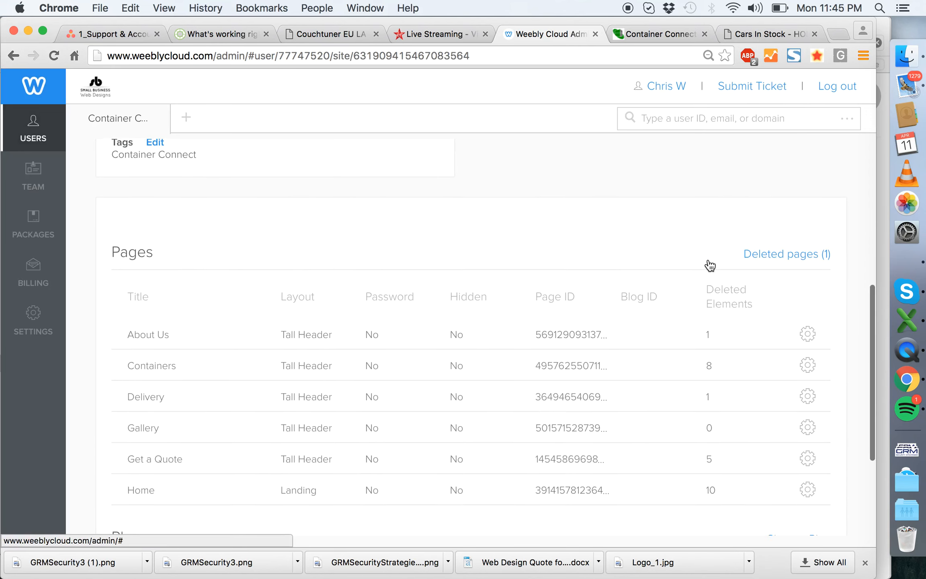
{"action": "scroll", "coordinate": [710, 265], "scroll_direction": "up", "scroll_amount": 8}
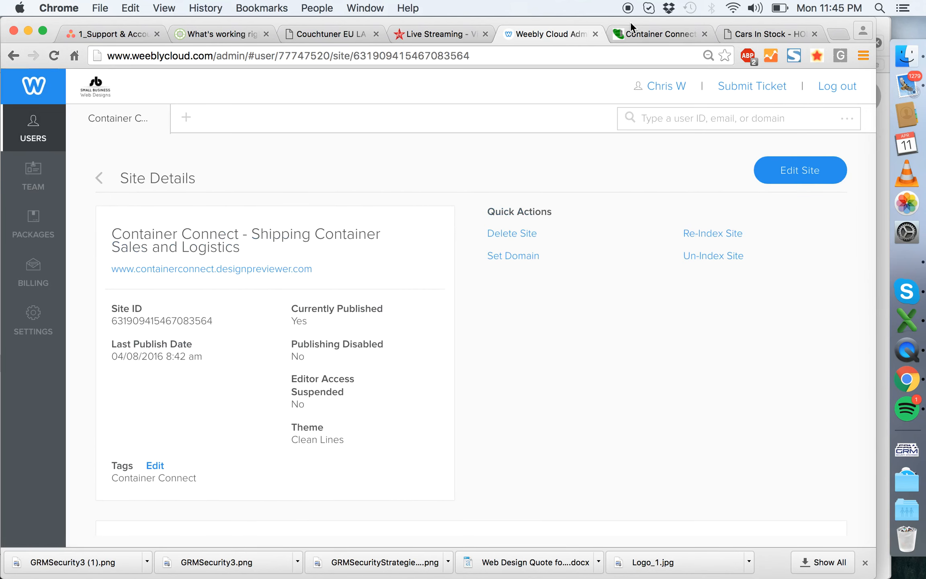
- Look over the published Container Connect home page, including its services and container modifications
{"action": "left_click", "coordinate": [637, 34]}
{"action": "scroll", "coordinate": [595, 249], "scroll_direction": "down", "scroll_amount": 10}
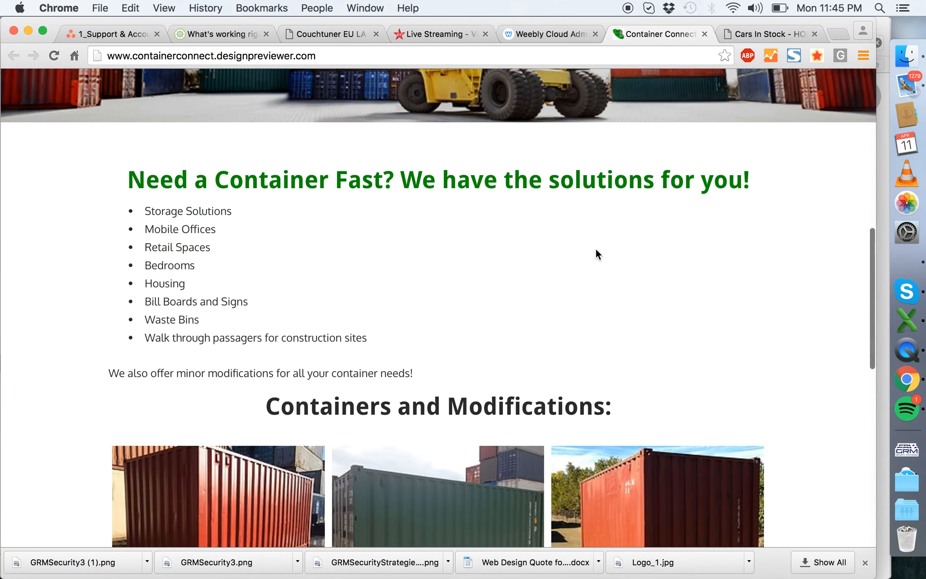
{"action": "scroll", "coordinate": [595, 254], "scroll_direction": "down", "scroll_amount": 6}
{"action": "scroll", "coordinate": [595, 248], "scroll_direction": "up", "scroll_amount": 15}
- Return to the Container Connect site details in Weebly Cloud and open the site for editing
{"action": "left_click", "coordinate": [544, 33]}
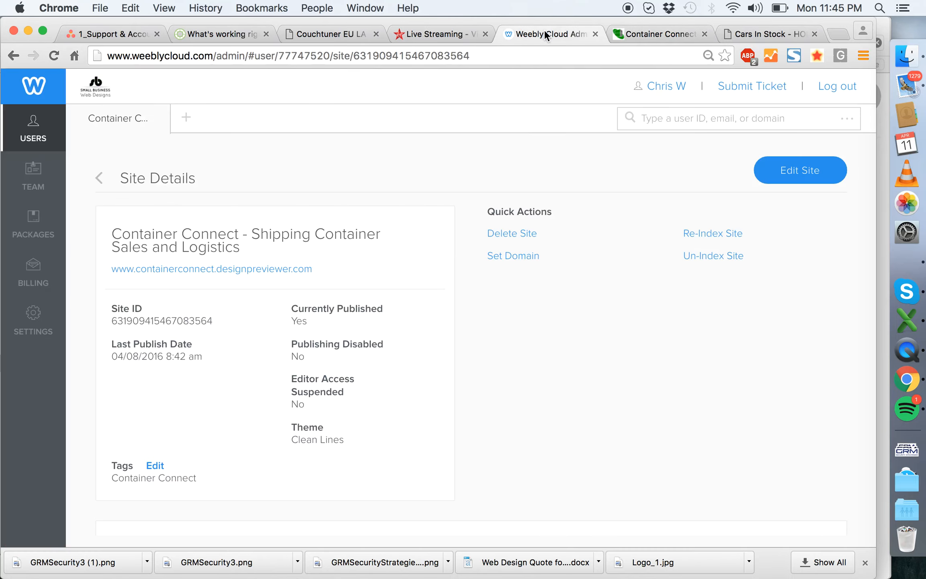
{"action": "scroll", "coordinate": [635, 260], "scroll_direction": "down", "scroll_amount": 6}
{"action": "scroll", "coordinate": [635, 260], "scroll_direction": "up", "scroll_amount": 7}
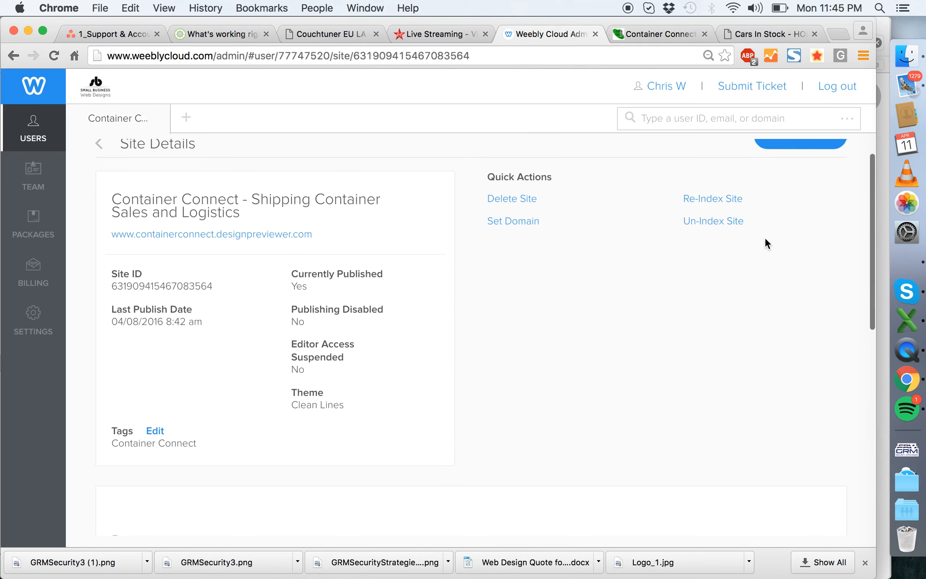
{"action": "left_click", "coordinate": [798, 166]}
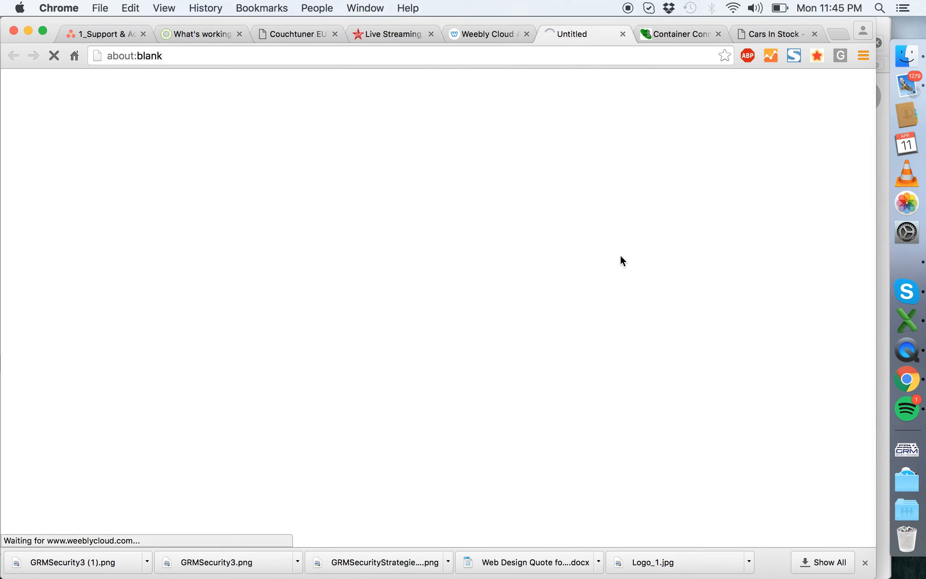
- Switch to Finder and open Redesign_Question List_AU.doc from the question list folder of the Container Connect client in Dropbox
{"action": "left_click", "coordinate": [900, 64]}
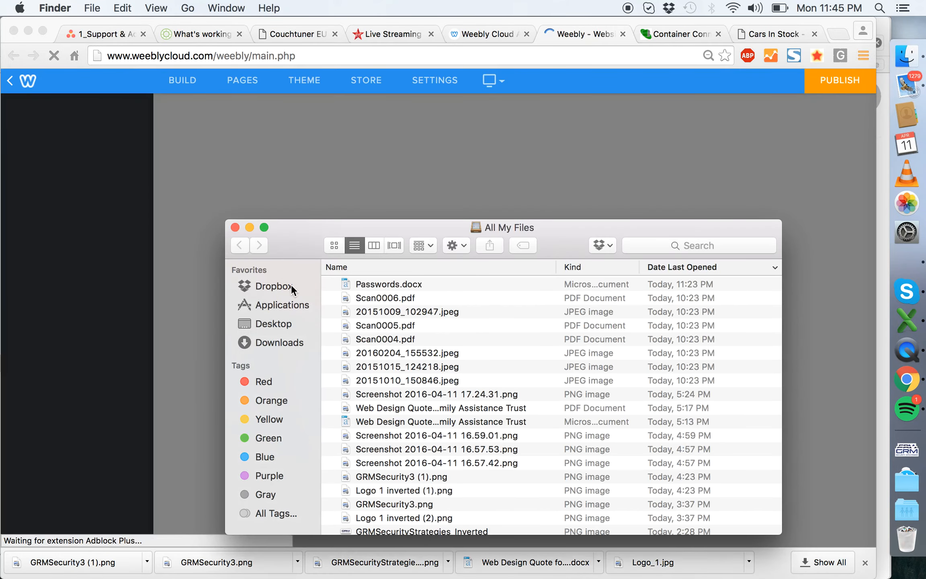
{"action": "left_click", "coordinate": [281, 285]}
{"action": "double_click", "coordinate": [400, 285]}
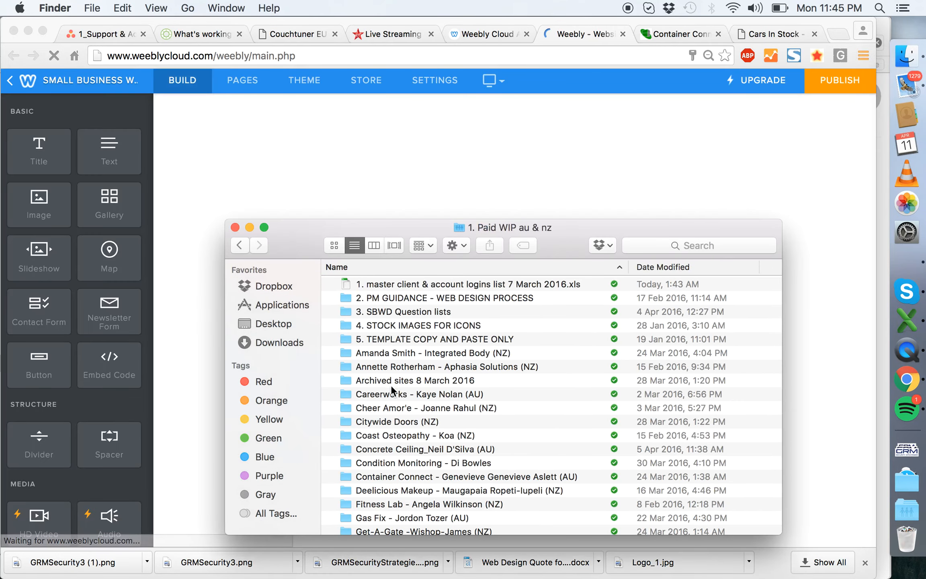
{"action": "double_click", "coordinate": [414, 477]}
{"action": "double_click", "coordinate": [432, 280]}
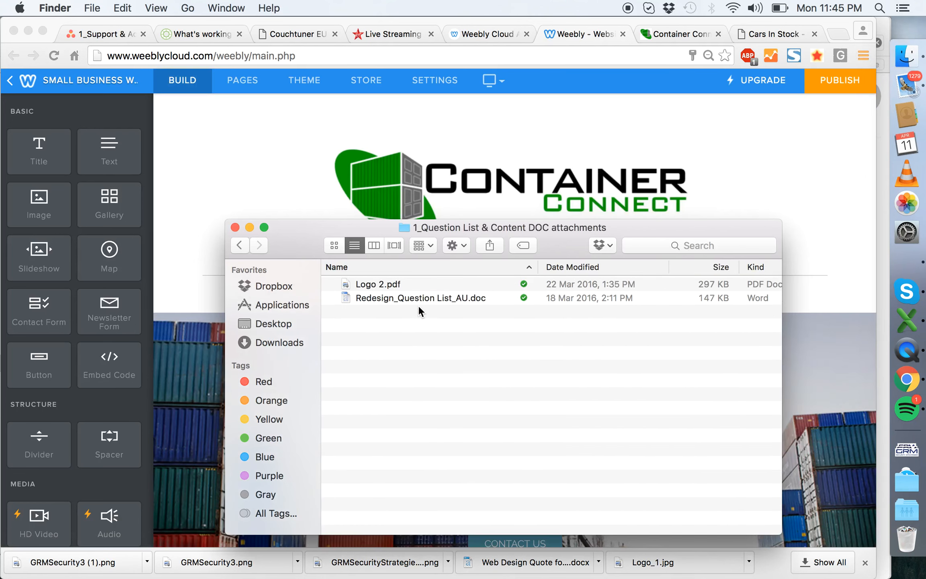
{"action": "double_click", "coordinate": [401, 299]}
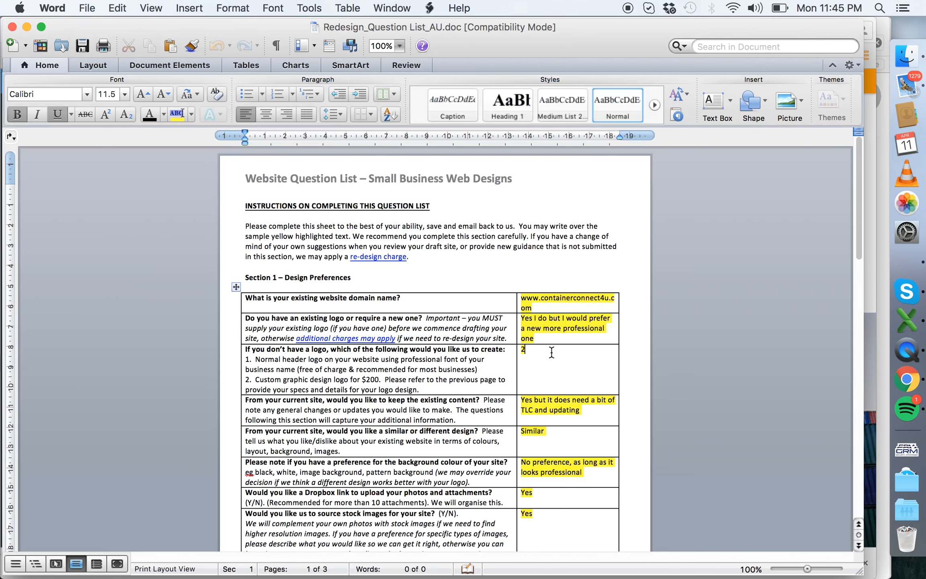
- Review the client's answers about the existing logo and the logo options under Design Preferences in the question list
{"action": "scroll", "coordinate": [570, 331], "scroll_direction": "down", "scroll_amount": 3}
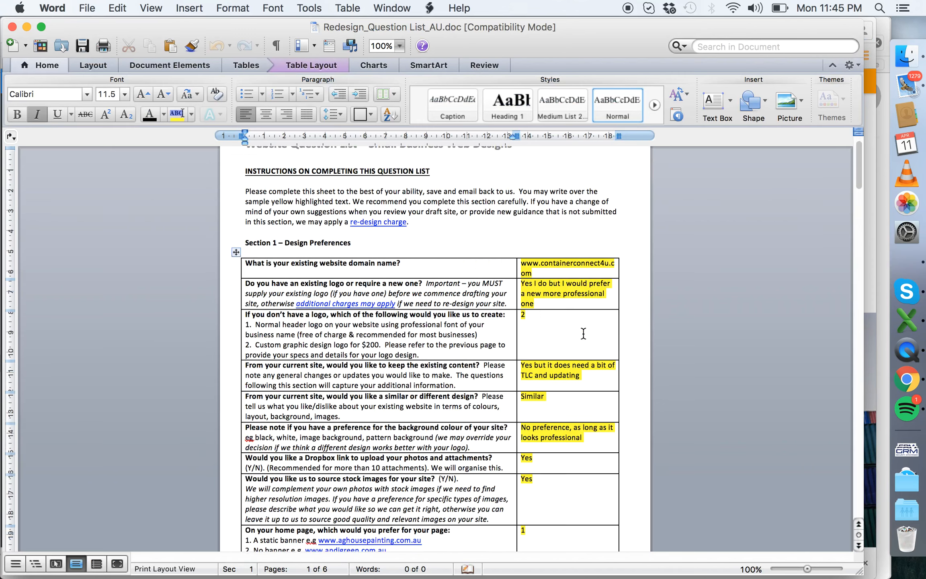
{"action": "left_click", "coordinate": [598, 277]}
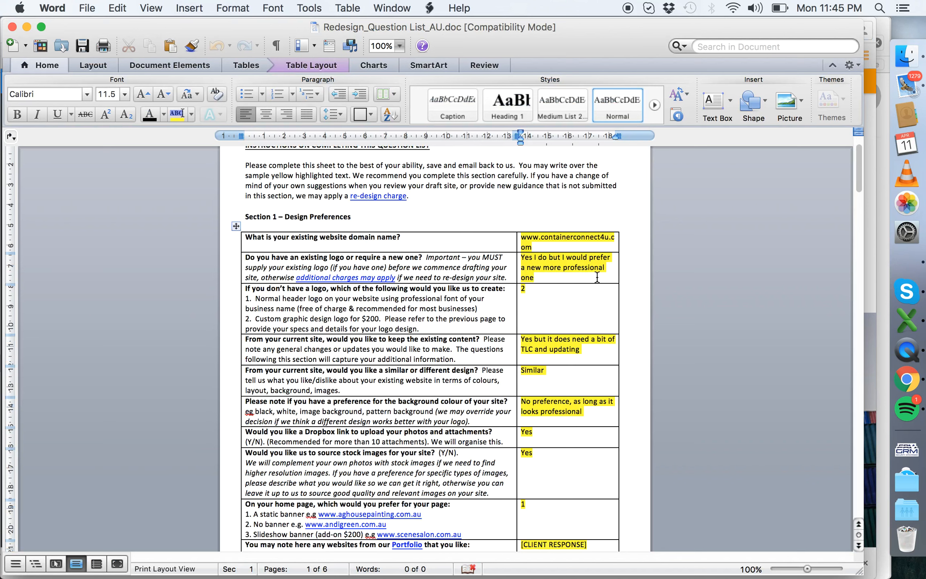
{"action": "left_click_drag", "start_coordinate": [561, 275], "coordinate": [522, 256]}
{"action": "left_click", "coordinate": [550, 270]}
{"action": "left_click_drag", "start_coordinate": [256, 319], "coordinate": [351, 319]}
{"action": "left_click", "coordinate": [414, 318]}
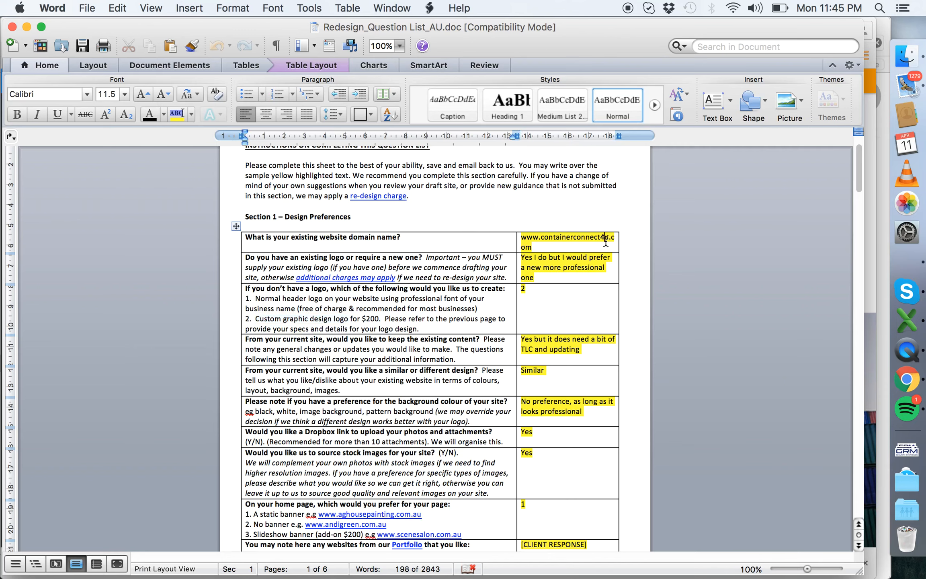
{"action": "left_click", "coordinate": [574, 243]}
{"action": "triple_click", "coordinate": [560, 246]}
{"action": "key", "text": "super+c"}
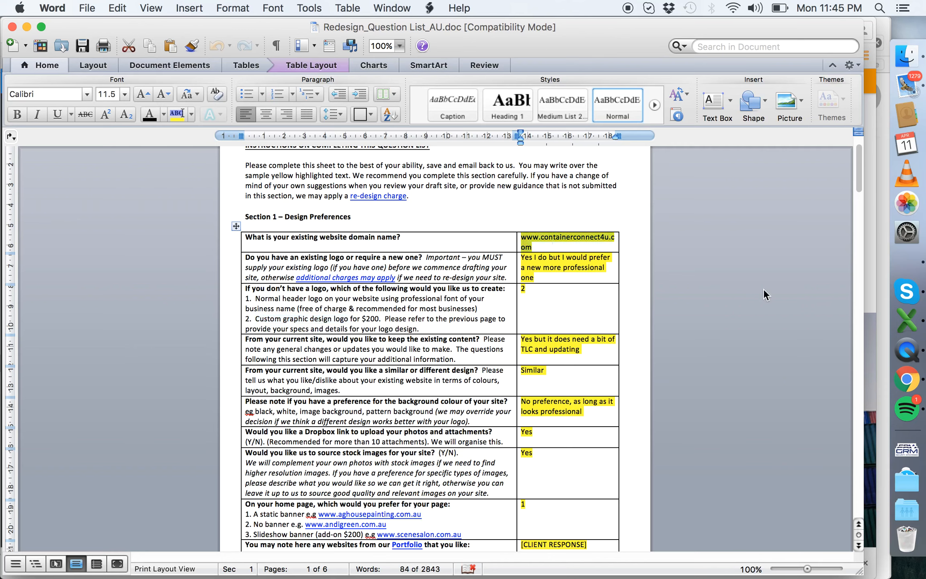
{"action": "left_click", "coordinate": [906, 378]}
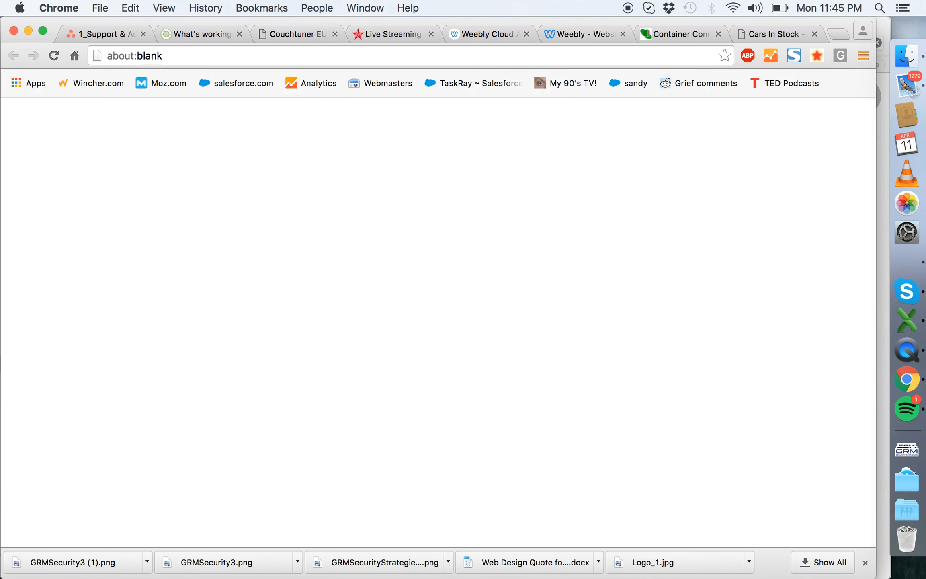
{"action": "left_click", "coordinate": [836, 35]}
{"action": "key", "text": "super+v"}
{"action": "key", "text": "Return"}
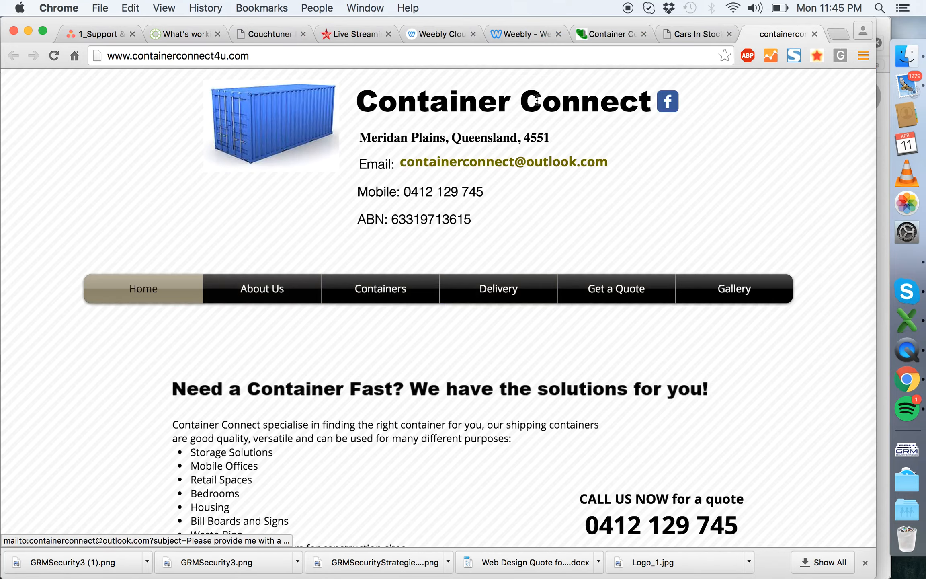
- Look over the client's existing Container Connect home page, from its header to the transport and contact sections
{"action": "scroll", "coordinate": [333, 141], "scroll_direction": "down", "scroll_amount": 15}
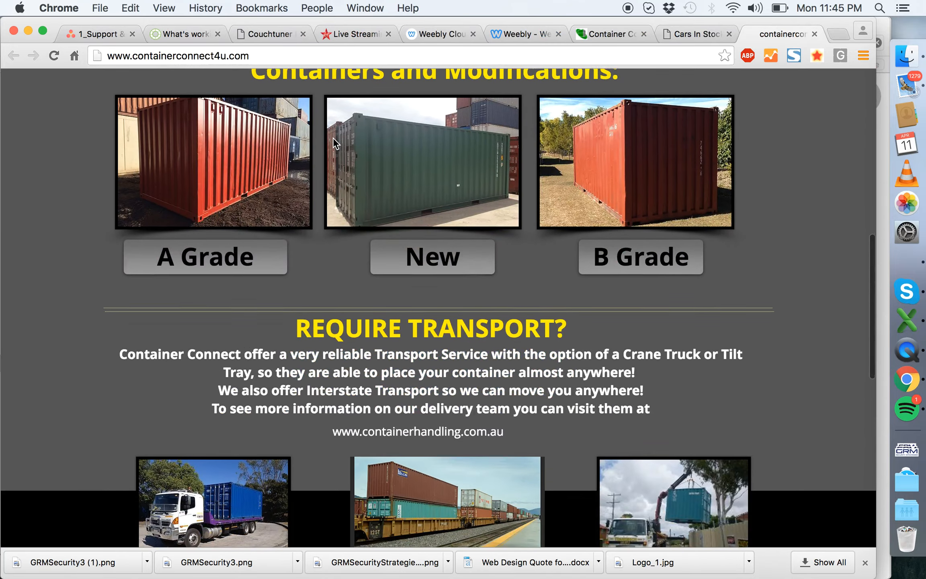
{"action": "scroll", "coordinate": [355, 347], "scroll_direction": "down", "scroll_amount": 5}
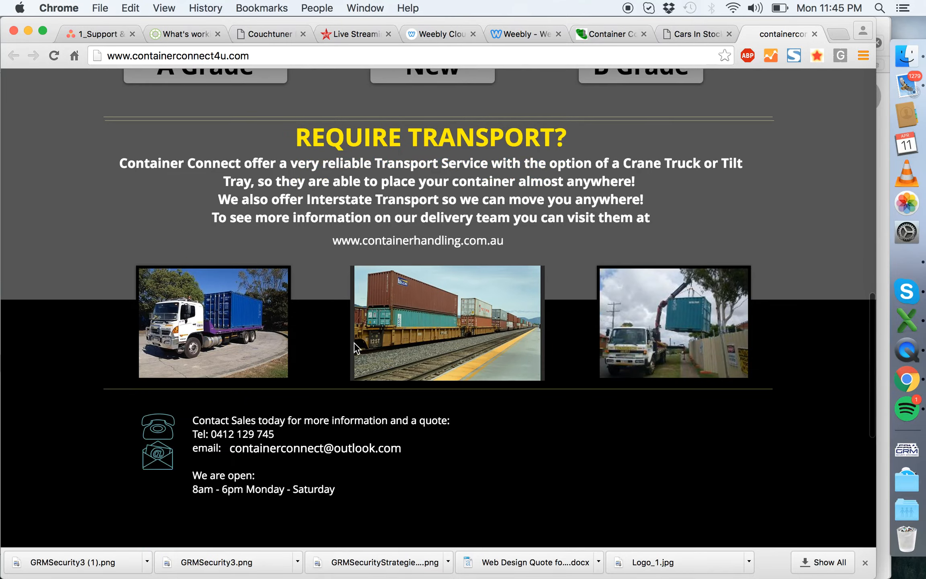
{"action": "scroll", "coordinate": [656, 322], "scroll_direction": "up", "scroll_amount": 15}
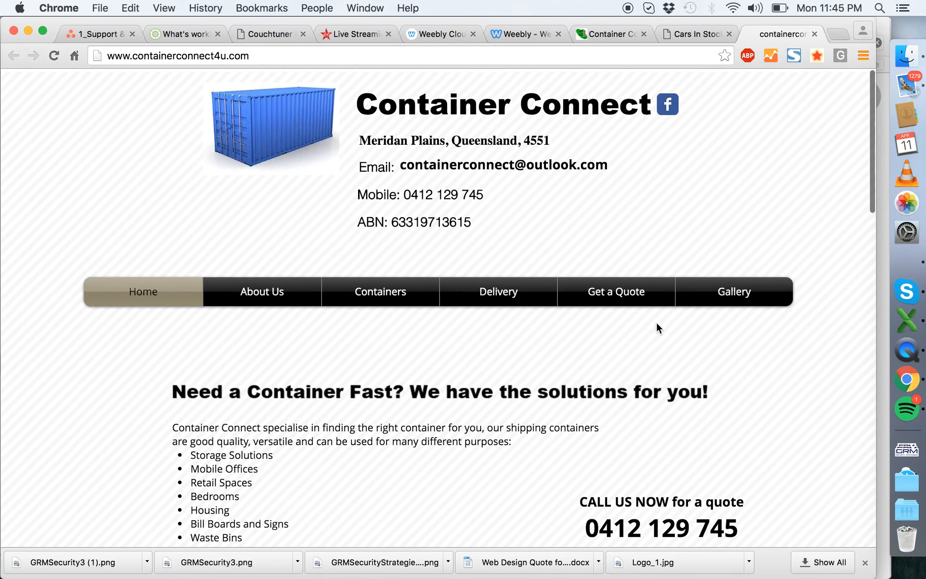
- Return to the question list in Word and read the remaining design preferences and the domain and email answers
{"action": "key", "text": "super+Tab"}
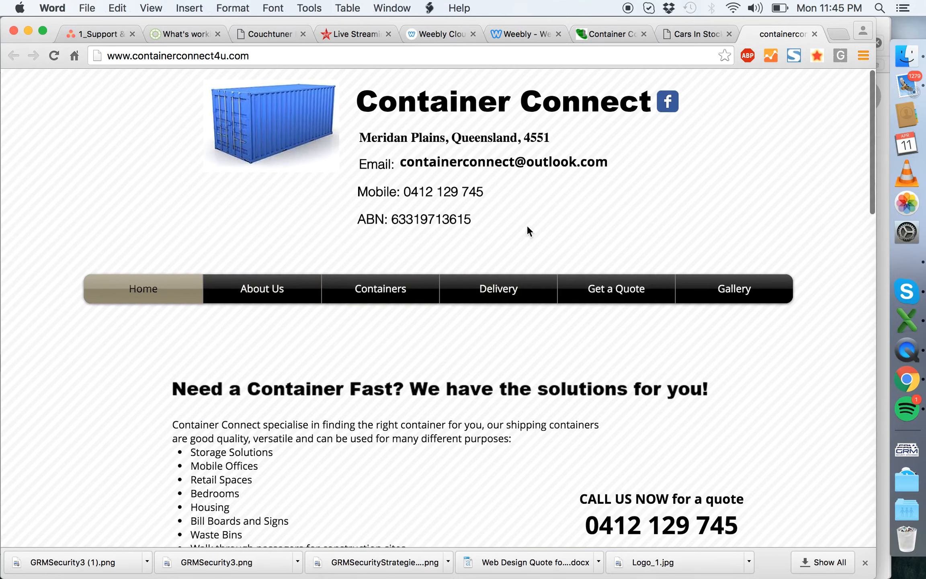
{"action": "left_click", "coordinate": [589, 376]}
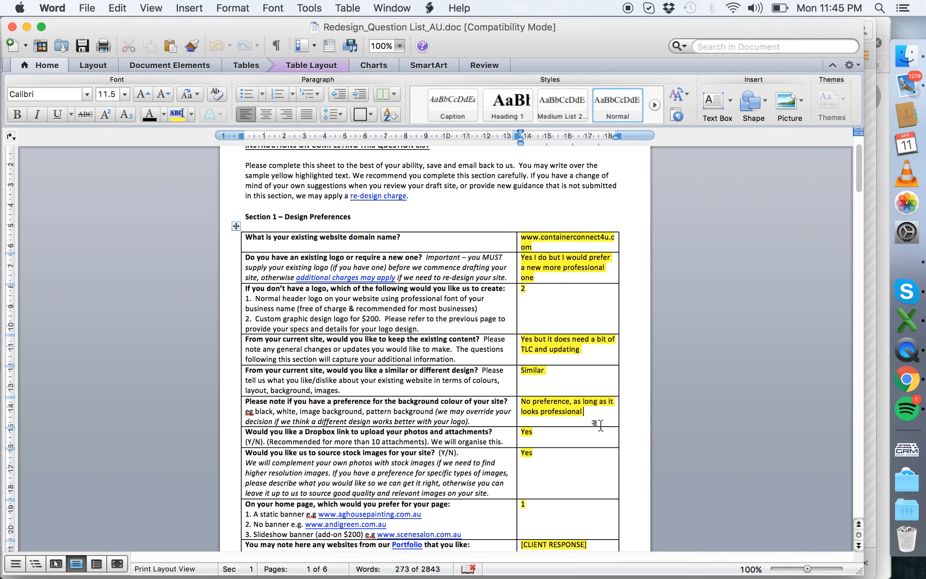
{"action": "left_click", "coordinate": [565, 473]}
{"action": "scroll", "coordinate": [565, 459], "scroll_direction": "down", "scroll_amount": 5}
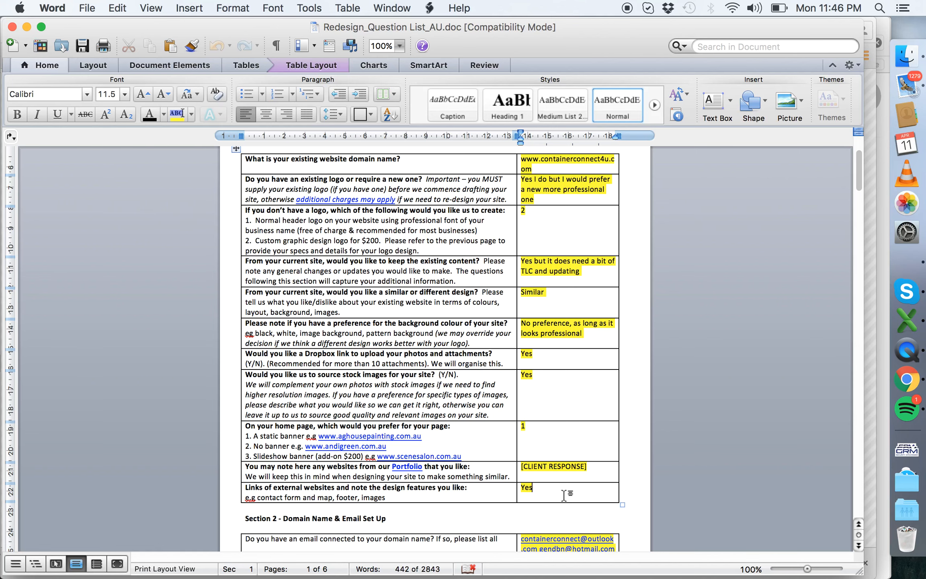
{"action": "scroll", "coordinate": [564, 495], "scroll_direction": "down", "scroll_amount": 10}
{"action": "scroll", "coordinate": [564, 493], "scroll_direction": "down", "scroll_amount": 10}
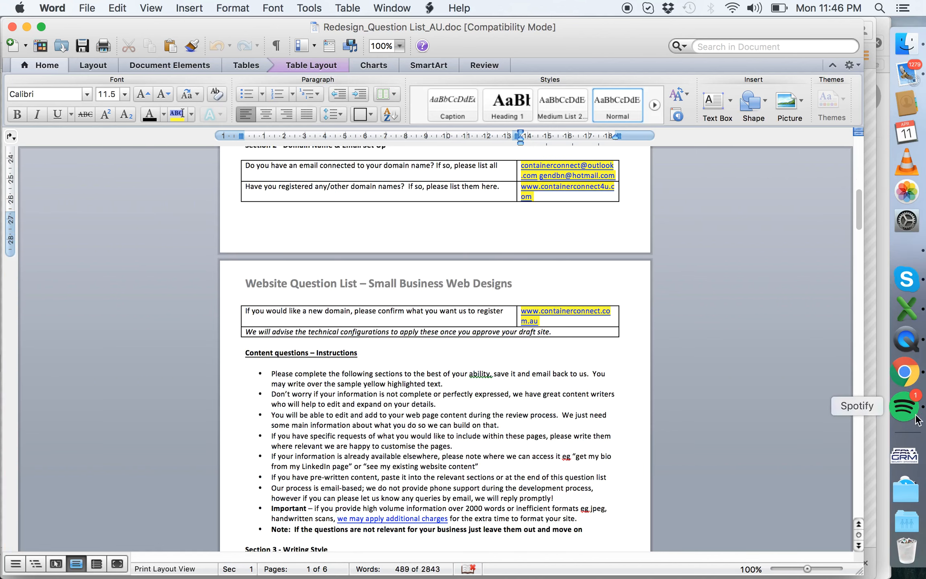
- Switch to Chrome and compare the existing Container Connect home page with the redesigned preview site's logo and header
{"action": "left_click", "coordinate": [907, 379]}
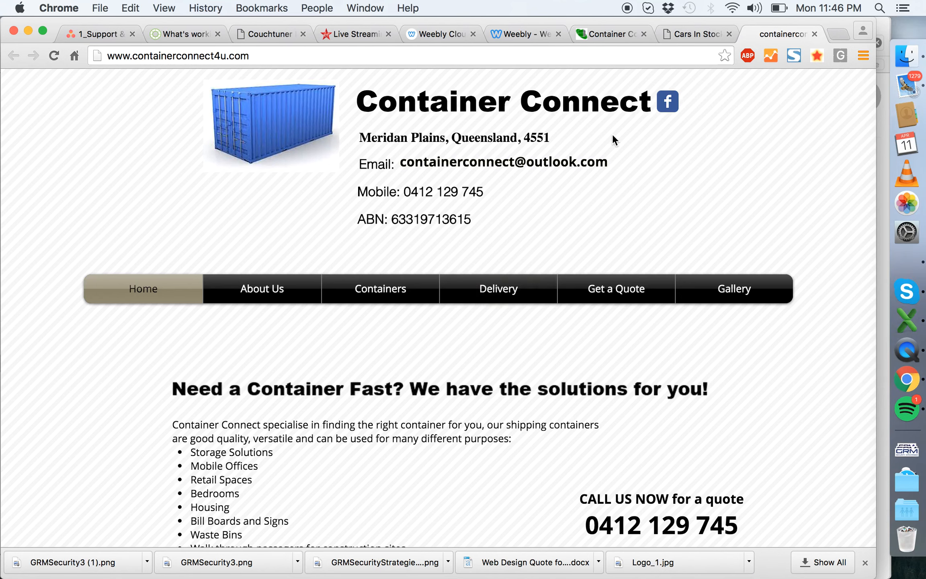
{"action": "scroll", "coordinate": [614, 136], "scroll_direction": "down", "scroll_amount": 10}
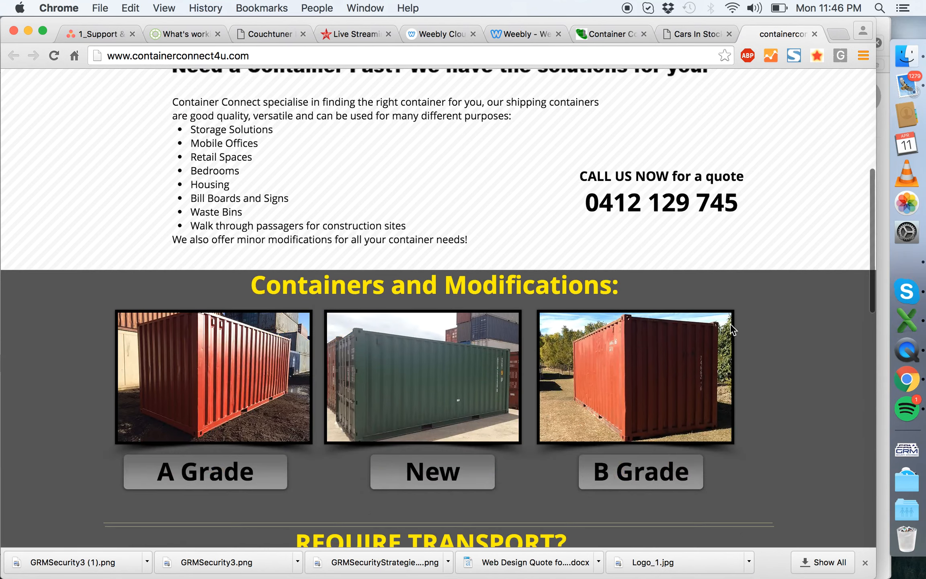
{"action": "scroll", "coordinate": [637, 394], "scroll_direction": "down", "scroll_amount": 8}
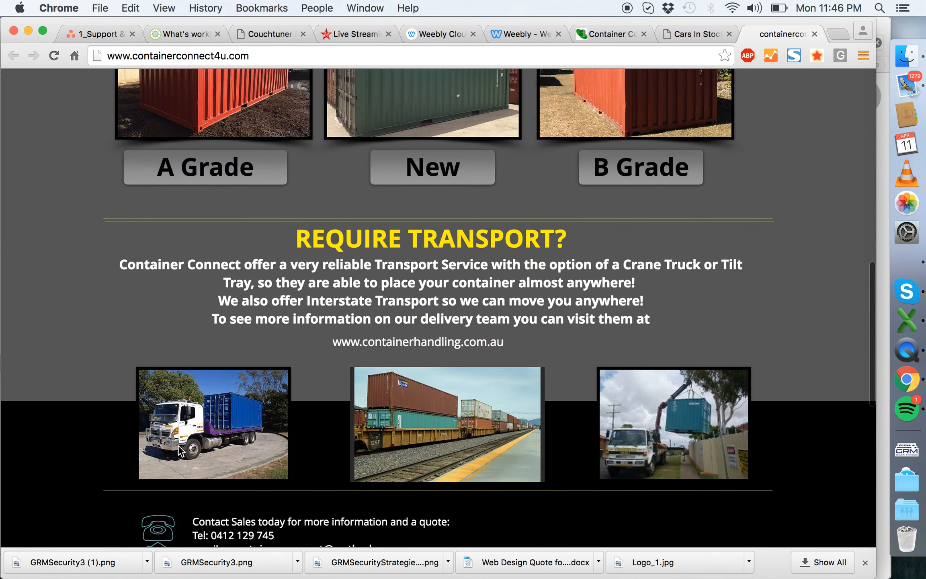
{"action": "scroll", "coordinate": [635, 394], "scroll_direction": "up", "scroll_amount": 10}
{"action": "scroll", "coordinate": [637, 420], "scroll_direction": "up", "scroll_amount": 9}
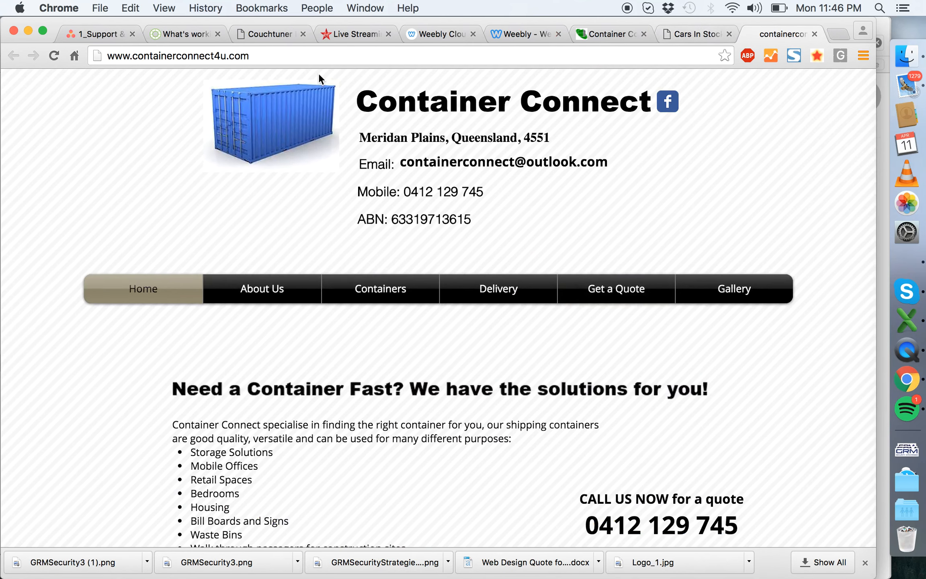
{"action": "left_click", "coordinate": [578, 36]}
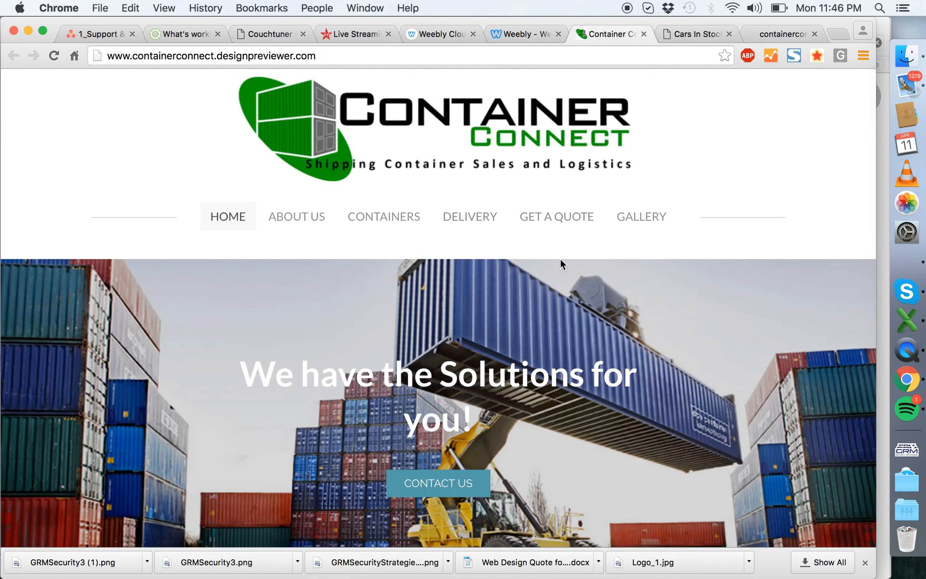
{"action": "scroll", "coordinate": [579, 264], "scroll_direction": "up", "scroll_amount": 3}
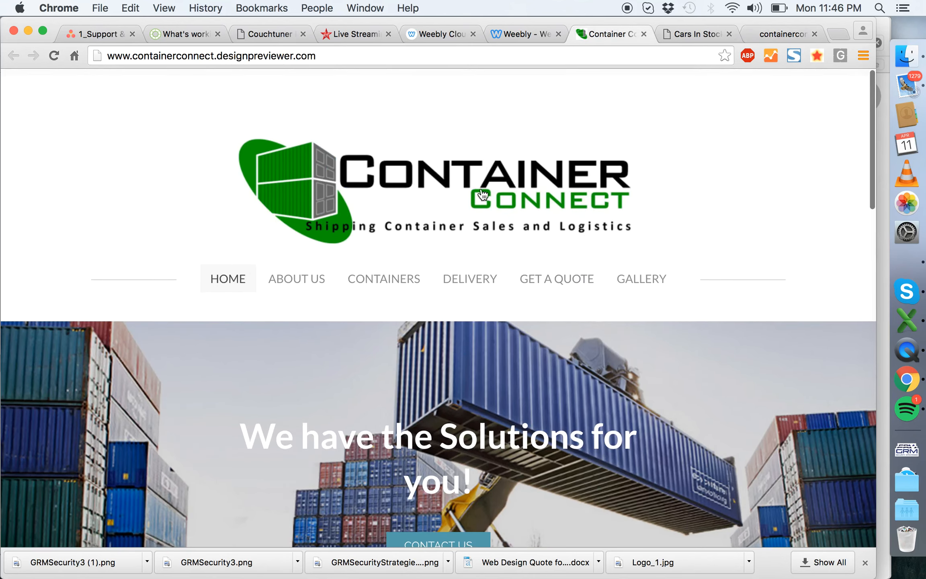
- Open the header logo for image editing in the Weebly site editor and crop its empty top edge to about 592 x 163 px
{"action": "left_click", "coordinate": [522, 34]}
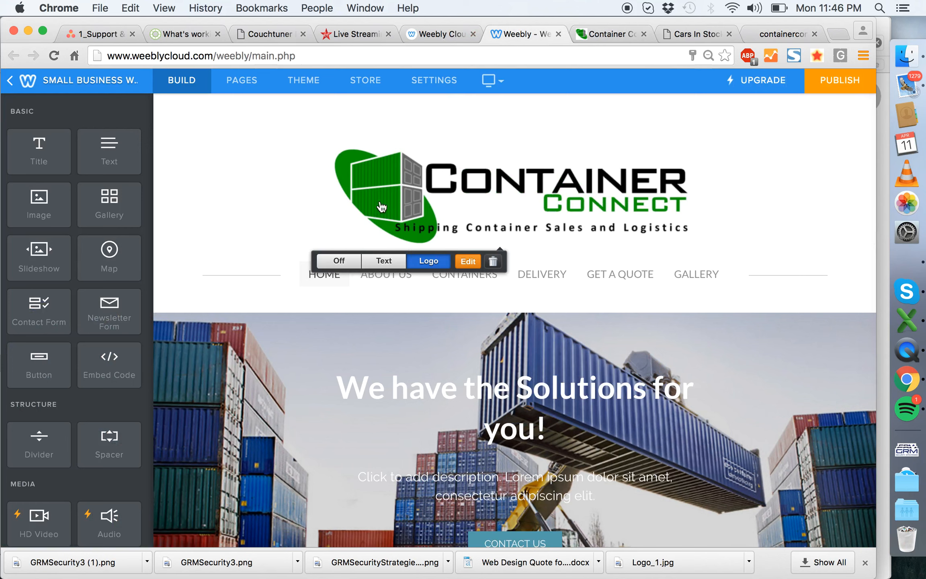
{"action": "left_click", "coordinate": [467, 262]}
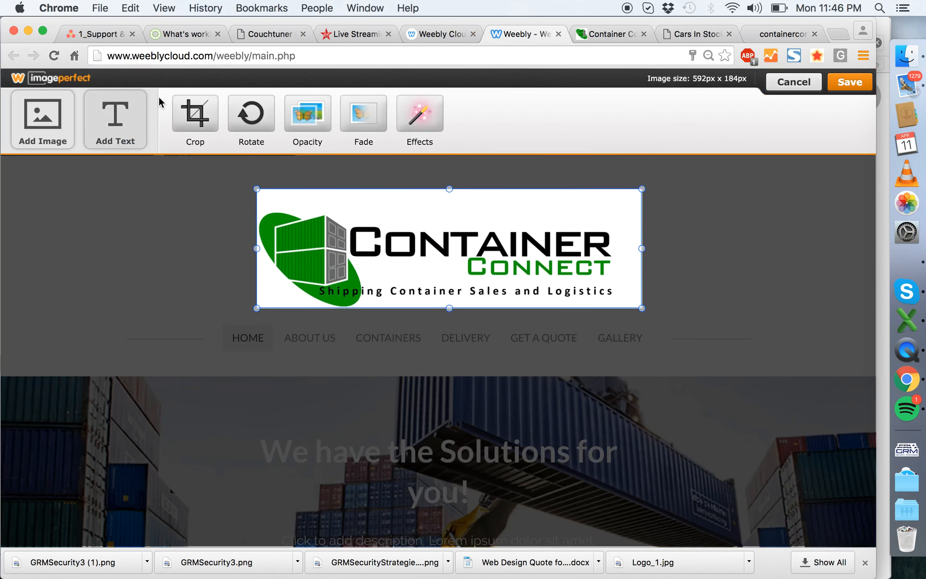
{"action": "left_click", "coordinate": [185, 115]}
{"action": "left_click_drag", "start_coordinate": [345, 242], "coordinate": [332, 244]}
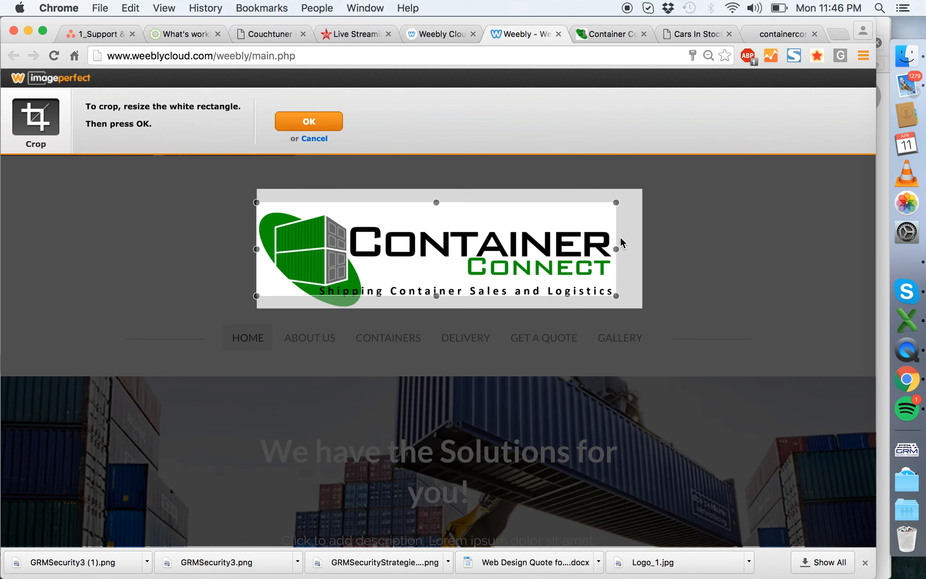
{"action": "left_click_drag", "start_coordinate": [616, 250], "coordinate": [642, 251]}
{"action": "left_click_drag", "start_coordinate": [449, 296], "coordinate": [451, 309]}
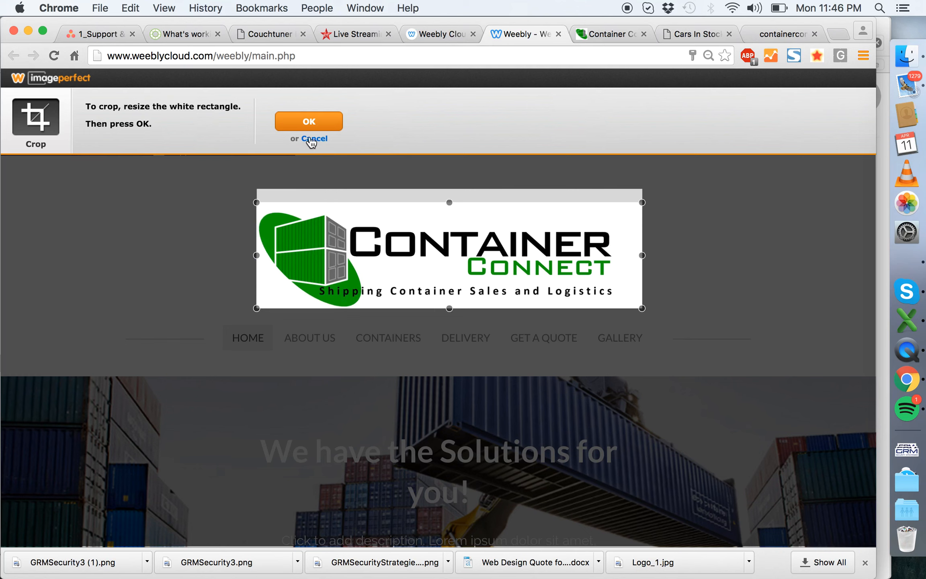
{"action": "left_click", "coordinate": [305, 122]}
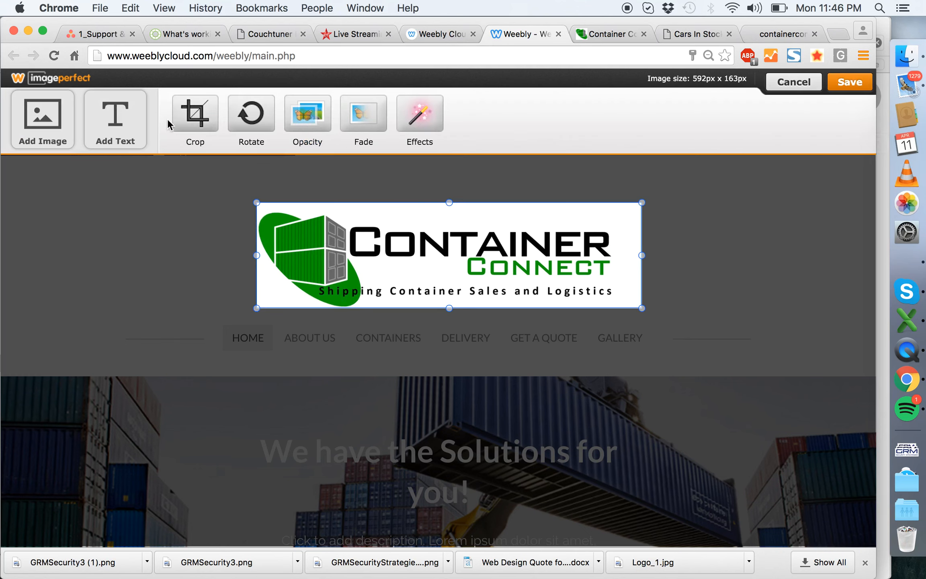
- Crop more empty space from above the logo, down to about 592 x 152 px, and save the image
{"action": "left_click", "coordinate": [189, 119]}
{"action": "left_click_drag", "start_coordinate": [462, 205], "coordinate": [462, 212]}
{"action": "left_click", "coordinate": [308, 120]}
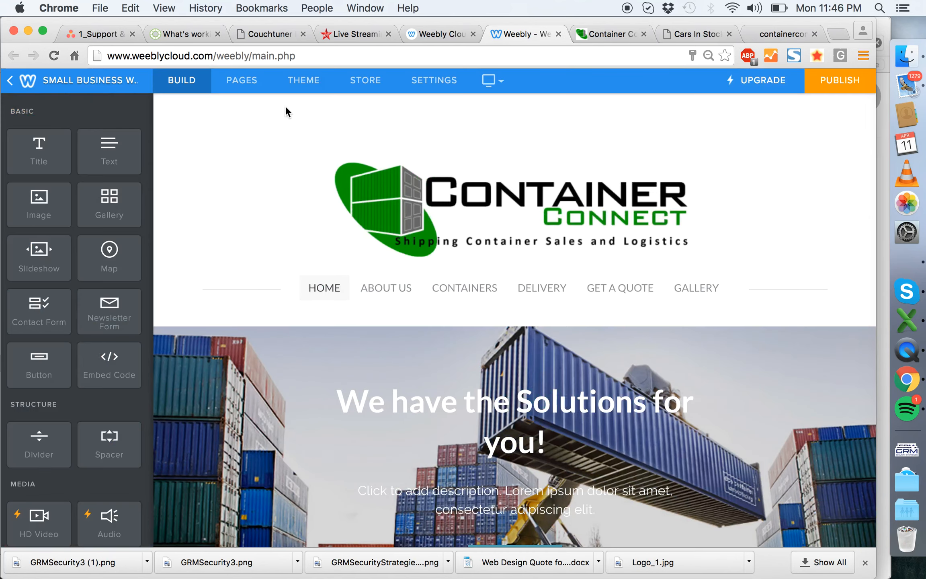
- Open the theme's HTML/CSS, find "logo" in main_style.css and set the #header rule's padding-top to 12px
{"action": "left_click", "coordinate": [303, 80]}
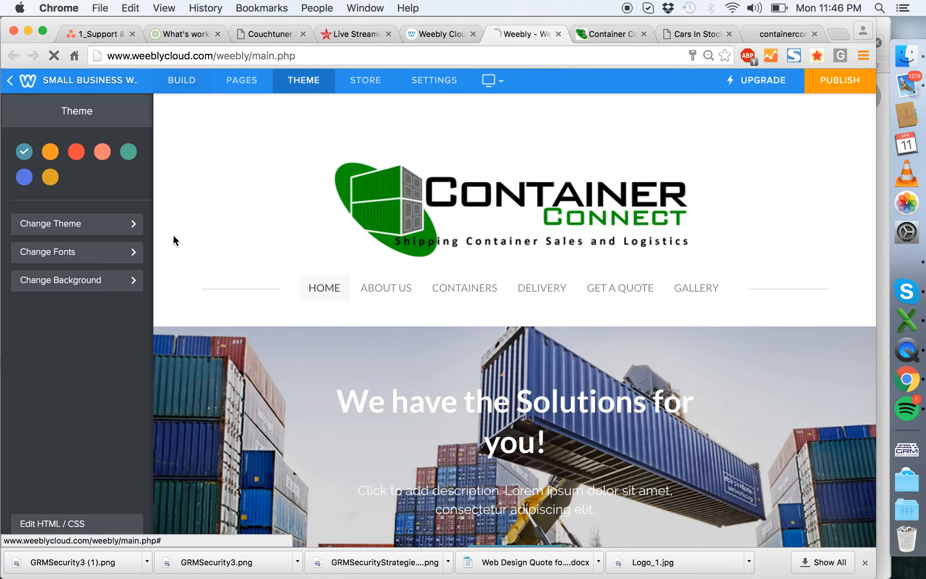
{"action": "left_click", "coordinate": [76, 523]}
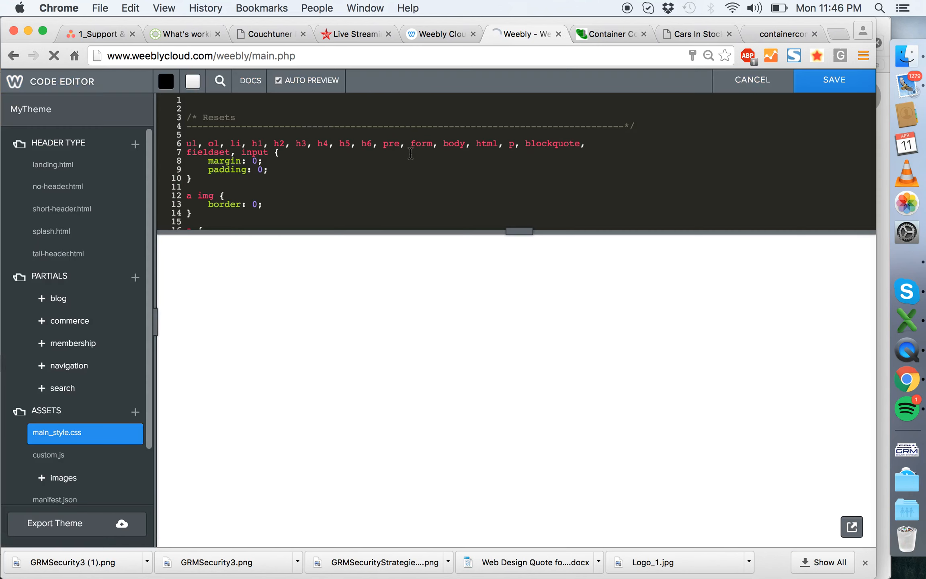
{"action": "key", "text": "super+f"}
{"action": "type", "text": "logo"}
{"action": "key", "text": "Return"}
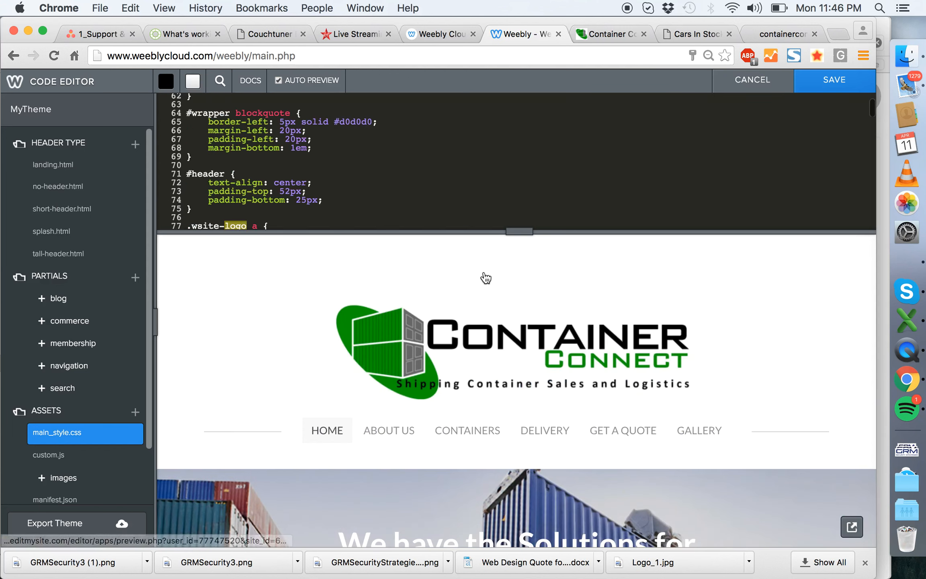
{"action": "scroll", "coordinate": [436, 149], "scroll_direction": "down", "scroll_amount": 3}
{"action": "left_click", "coordinate": [264, 154]}
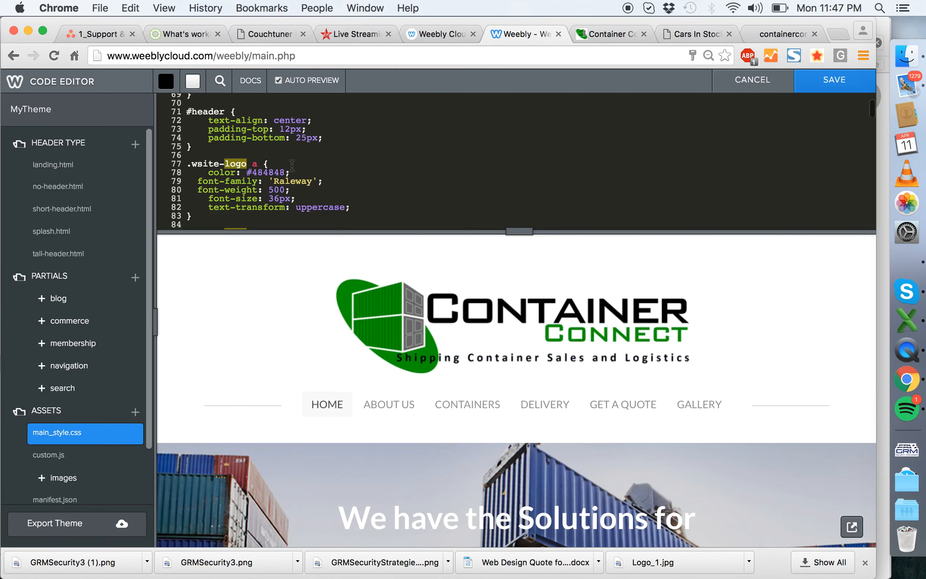
- Examine the #header, .wsite-logo and neighbouring style rules in main_style.css for spacing that affects the logo
{"action": "scroll", "coordinate": [309, 154], "scroll_direction": "down", "scroll_amount": 5}
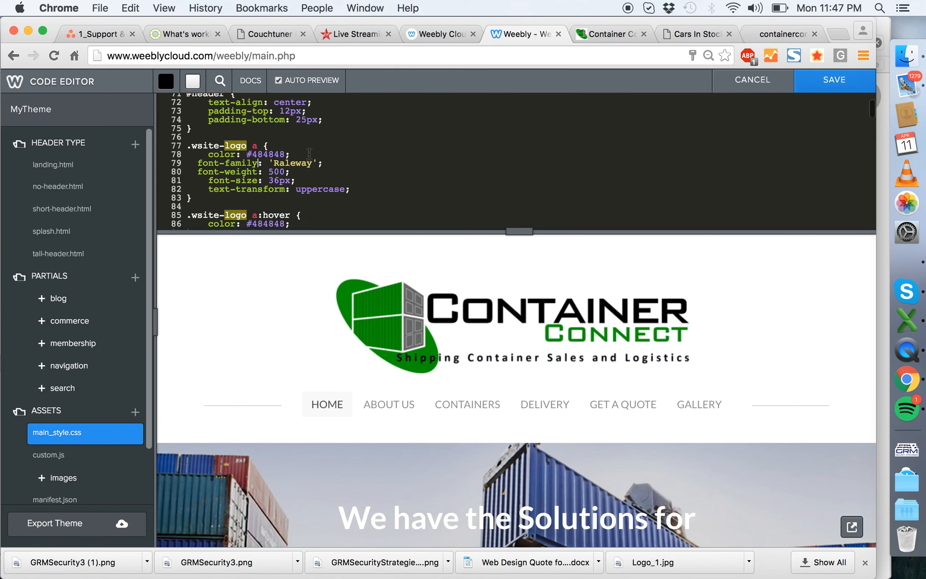
{"action": "scroll", "coordinate": [309, 153], "scroll_direction": "down", "scroll_amount": 8}
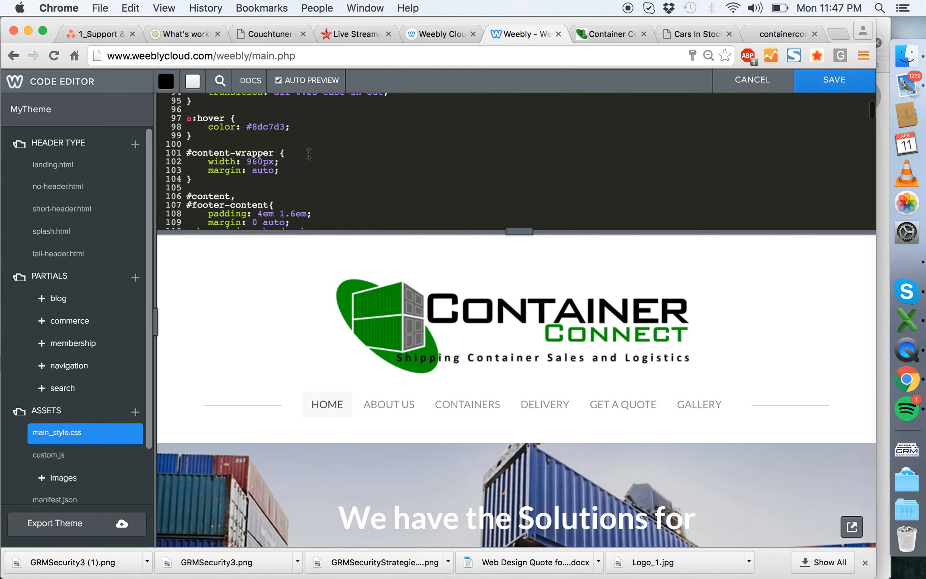
{"action": "scroll", "coordinate": [309, 153], "scroll_direction": "down", "scroll_amount": 5}
{"action": "scroll", "coordinate": [309, 153], "scroll_direction": "up", "scroll_amount": 10}
{"action": "scroll", "coordinate": [309, 154], "scroll_direction": "right", "scroll_amount": 1}
{"action": "scroll", "coordinate": [309, 153], "scroll_direction": "up", "scroll_amount": 7}
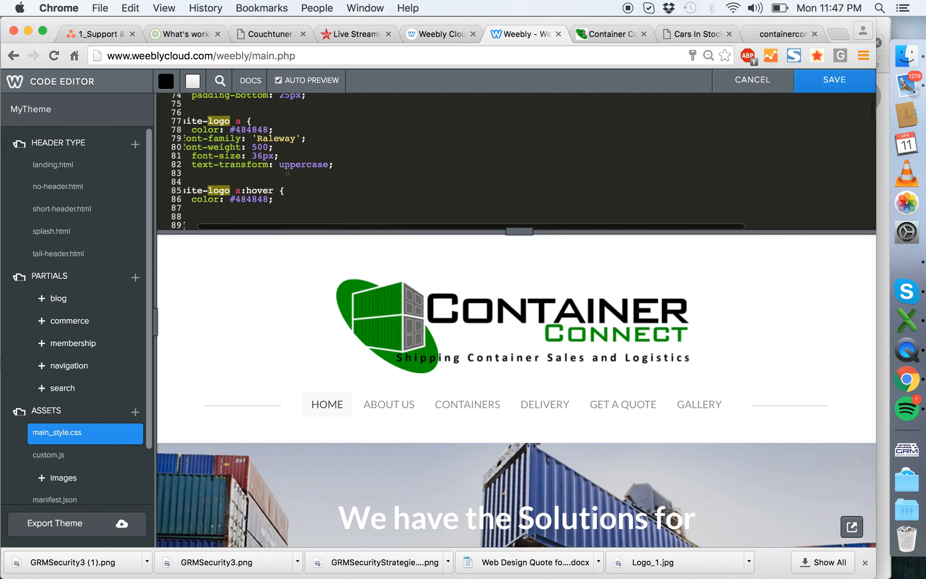
{"action": "scroll", "coordinate": [289, 171], "scroll_direction": "up", "scroll_amount": 6}
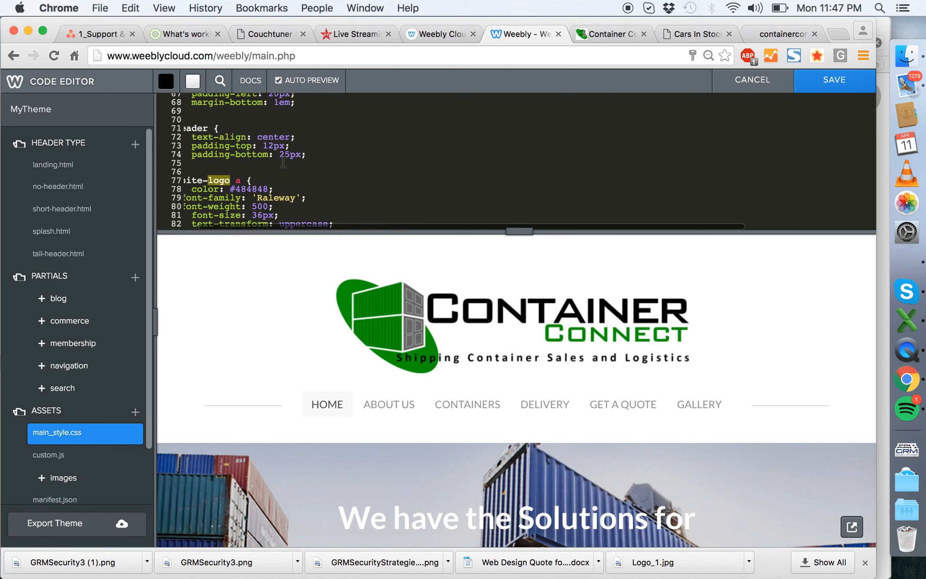
{"action": "scroll", "coordinate": [277, 155], "scroll_direction": "up", "scroll_amount": 3}
{"action": "scroll", "coordinate": [286, 165], "scroll_direction": "down", "scroll_amount": 5}
{"action": "scroll", "coordinate": [292, 174], "scroll_direction": "left", "scroll_amount": 1}
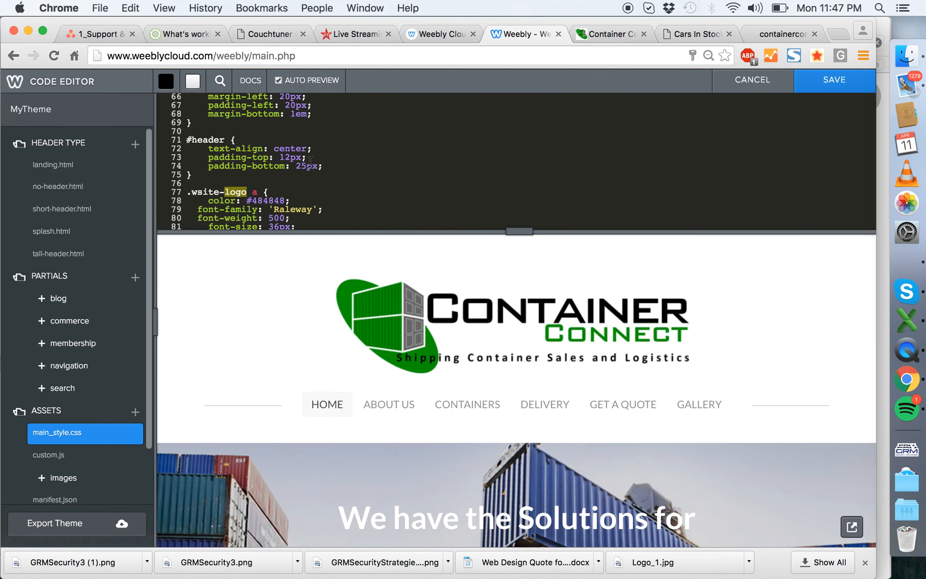
{"action": "scroll", "coordinate": [341, 161], "scroll_direction": "down", "scroll_amount": 3}
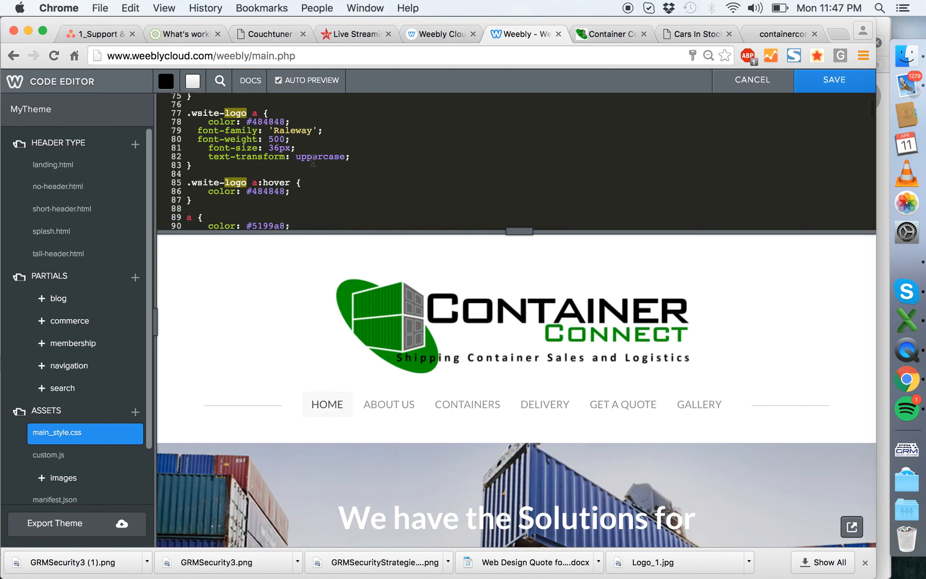
- Search main_style.css for "header" and examine the matching rules, including .wsite-background, .banner-wrap and #header, for spacing settings
{"action": "scroll", "coordinate": [313, 161], "scroll_direction": "down", "scroll_amount": 10}
{"action": "scroll", "coordinate": [313, 161], "scroll_direction": "down", "scroll_amount": 5}
{"action": "scroll", "coordinate": [313, 161], "scroll_direction": "down", "scroll_amount": 2}
{"action": "key", "text": "super+f"}
{"action": "type", "text": "header"}
{"action": "key", "text": "Return"}
{"action": "scroll", "coordinate": [393, 156], "scroll_direction": "down", "scroll_amount": 7}
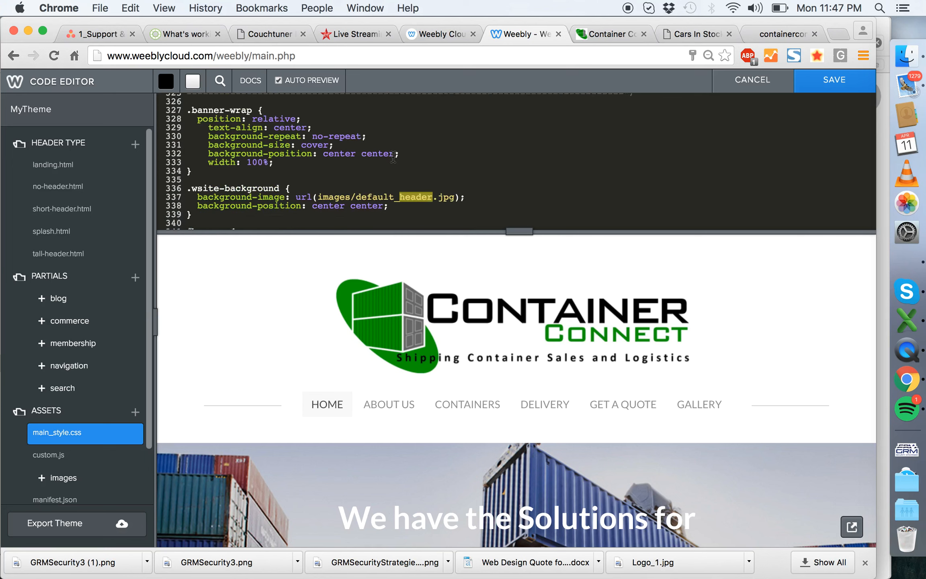
{"action": "scroll", "coordinate": [393, 156], "scroll_direction": "up", "scroll_amount": 3}
{"action": "scroll", "coordinate": [393, 157], "scroll_direction": "down", "scroll_amount": 10}
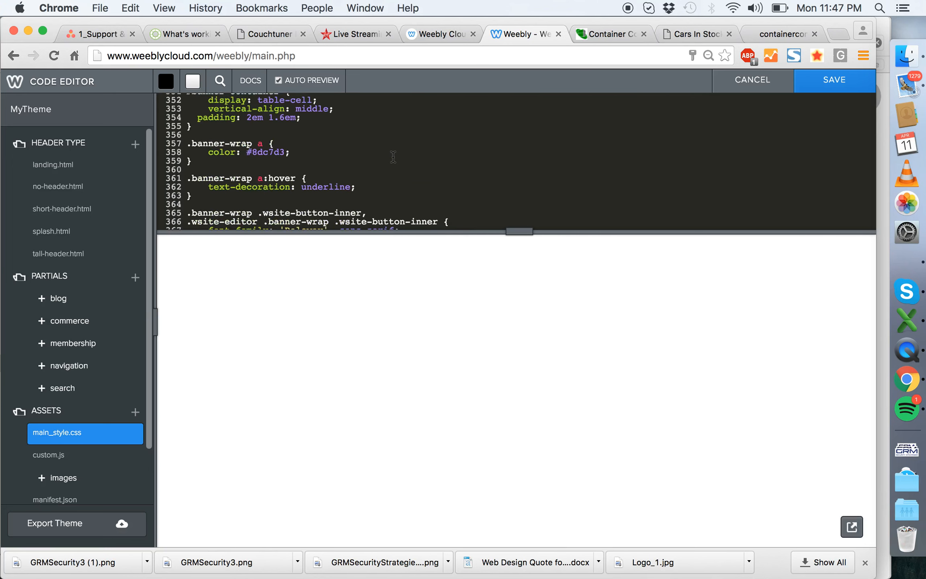
{"action": "scroll", "coordinate": [393, 157], "scroll_direction": "down", "scroll_amount": 12}
{"action": "scroll", "coordinate": [393, 157], "scroll_direction": "down", "scroll_amount": 3}
{"action": "scroll", "coordinate": [394, 157], "scroll_direction": "up", "scroll_amount": 20}
{"action": "scroll", "coordinate": [393, 157], "scroll_direction": "down", "scroll_amount": 5}
{"action": "scroll", "coordinate": [394, 157], "scroll_direction": "down", "scroll_amount": 10}
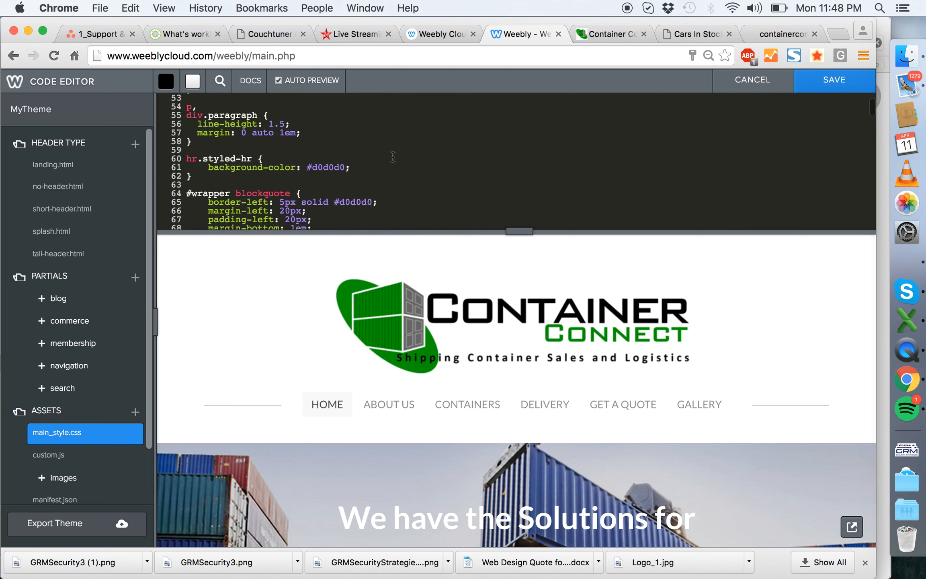
{"action": "scroll", "coordinate": [393, 156], "scroll_direction": "down", "scroll_amount": 3}
{"action": "scroll", "coordinate": [418, 176], "scroll_direction": "down", "scroll_amount": 2}
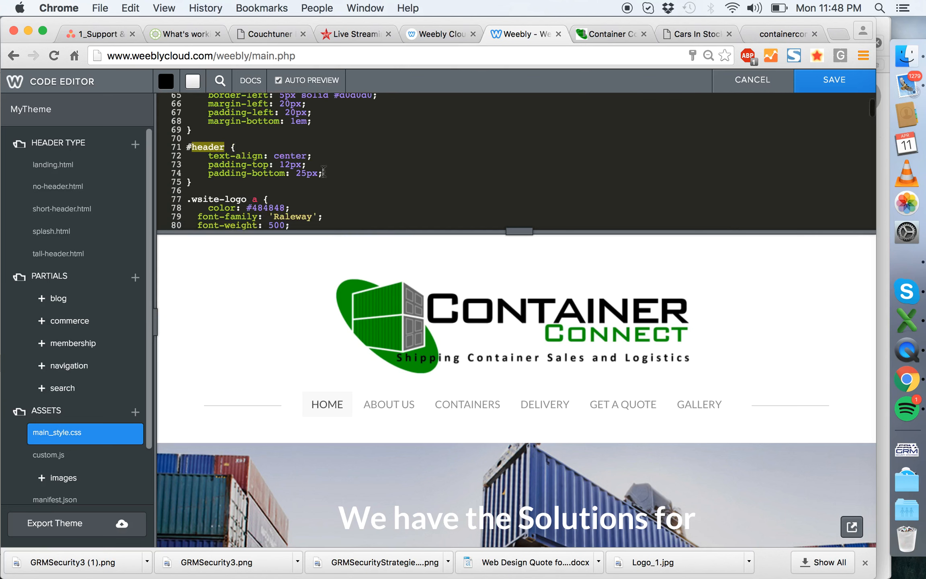
- Save the edited theme under a name beginning with "Container"
{"action": "left_click", "coordinate": [815, 85]}
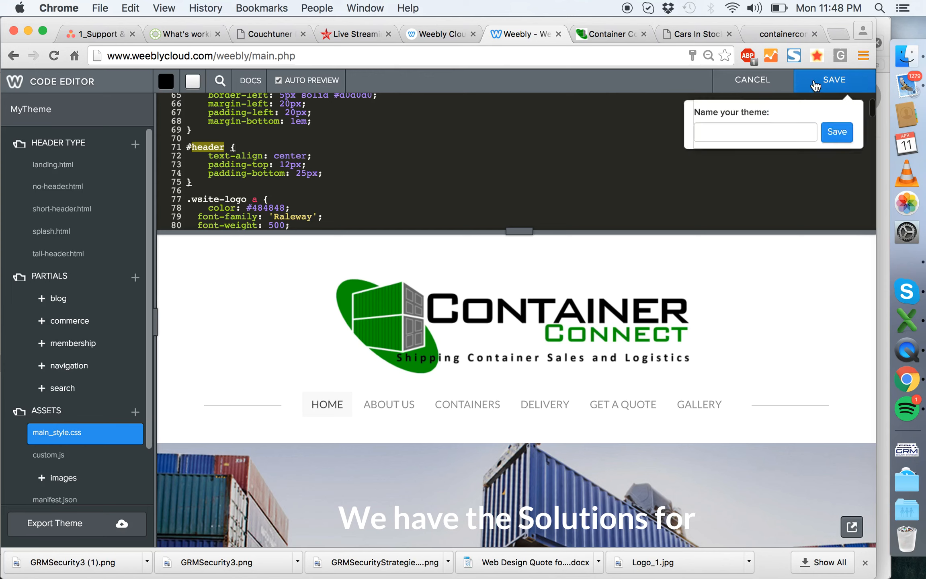
{"action": "left_click", "coordinate": [752, 134]}
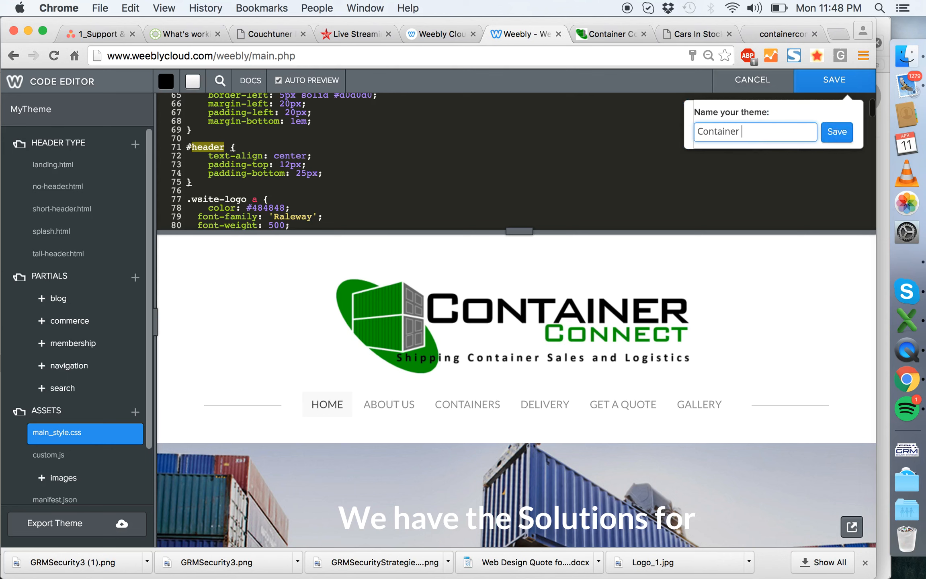
{"action": "left_click", "coordinate": [836, 133]}
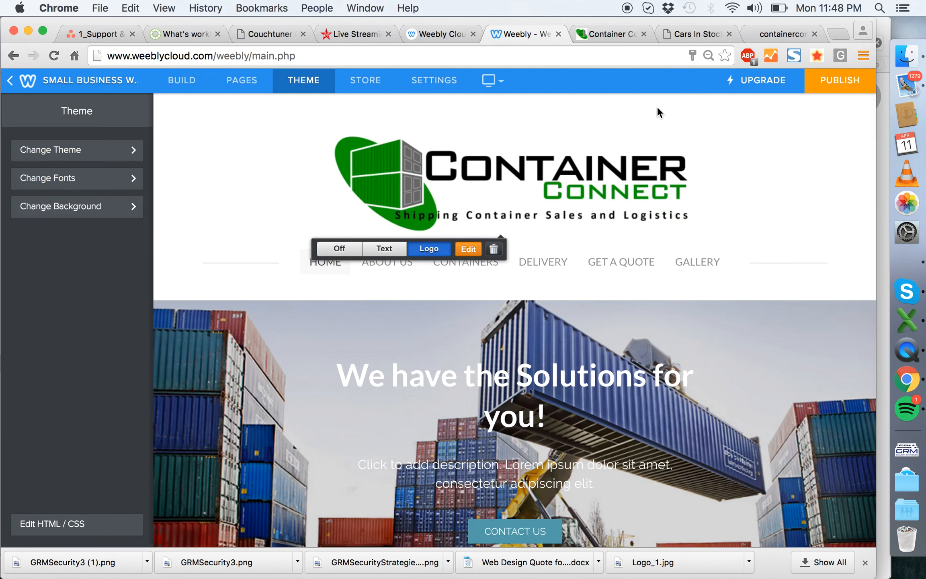
- Reopen the header logo for image editing, shift it slightly left and down, and save the image
{"action": "left_click", "coordinate": [468, 249]}
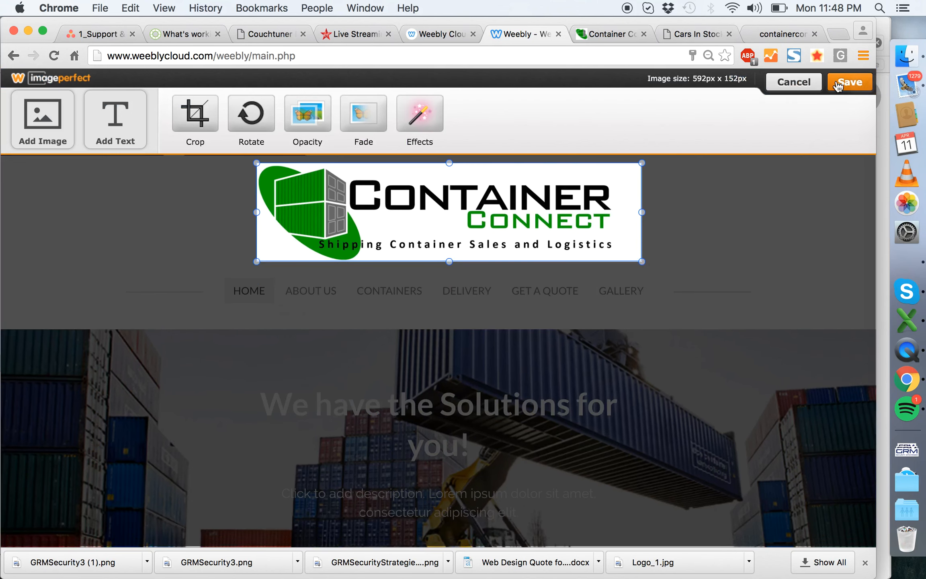
{"action": "left_click_drag", "start_coordinate": [572, 198], "coordinate": [558, 203]}
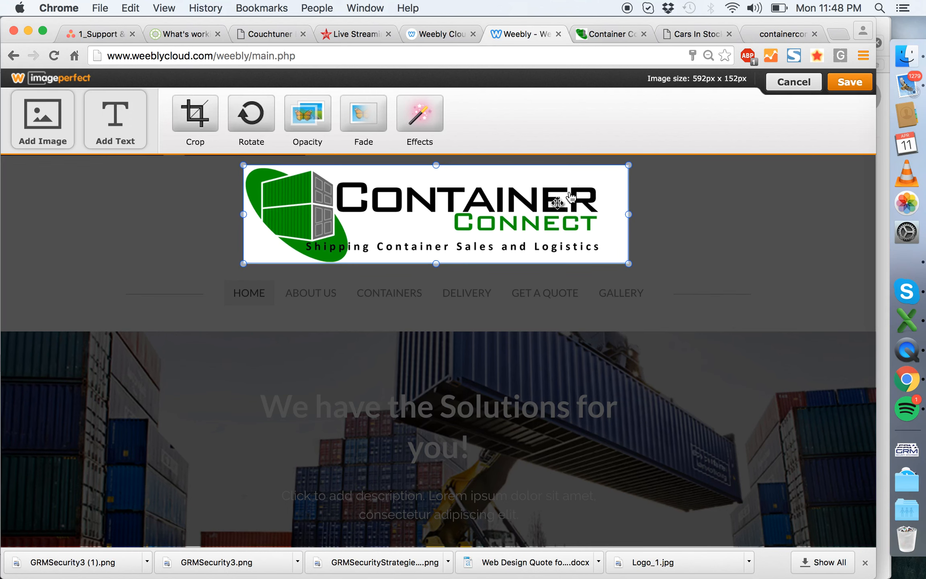
{"action": "left_click", "coordinate": [845, 83]}
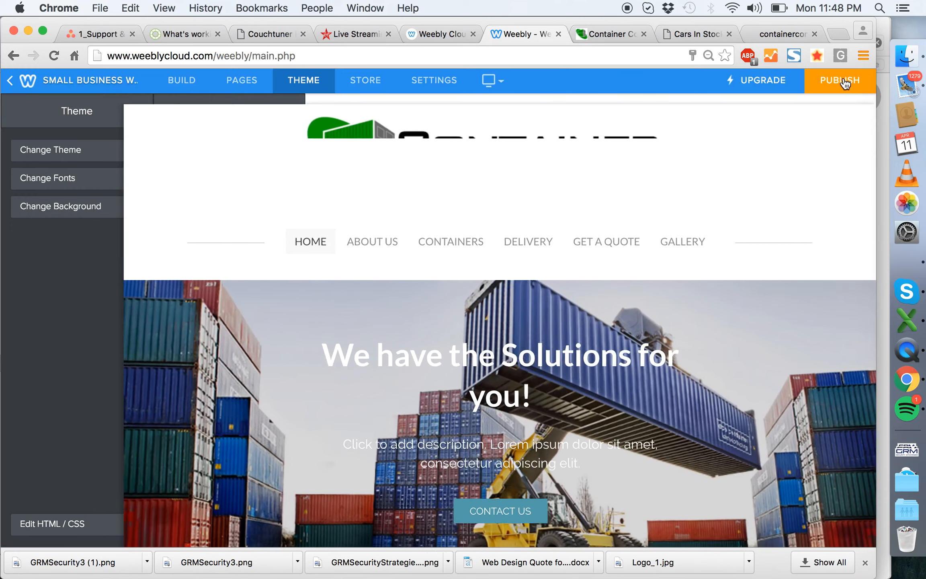
{"action": "left_click", "coordinate": [518, 205]}
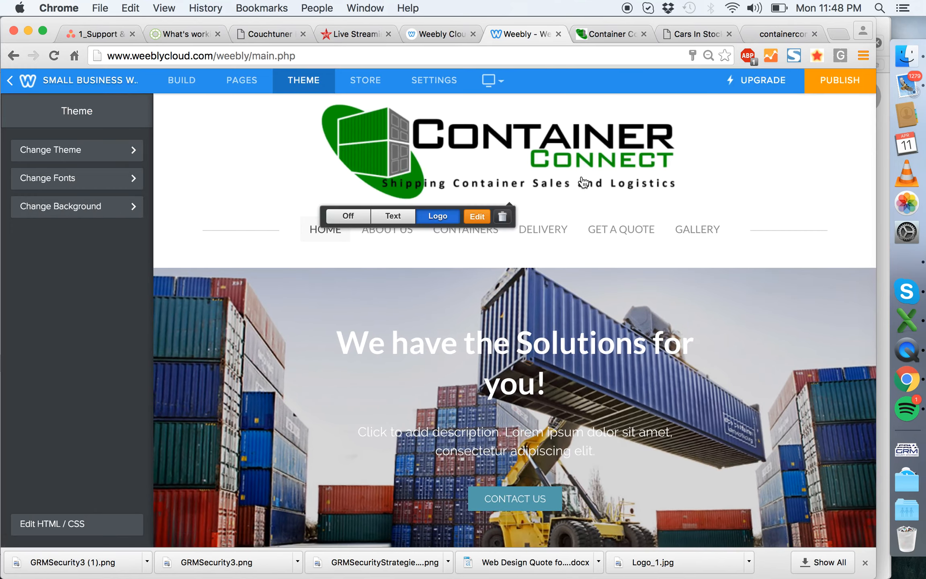
{"action": "left_click", "coordinate": [477, 218]}
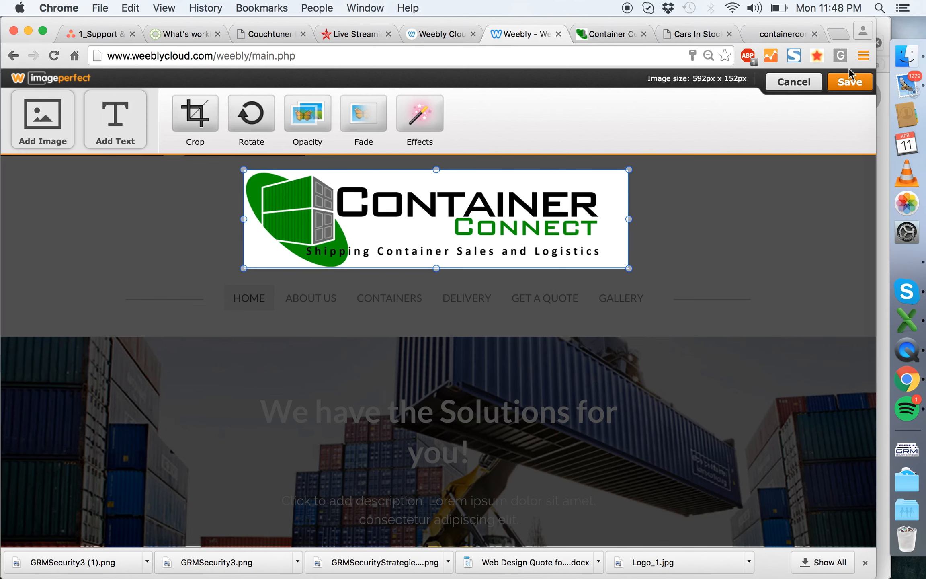
{"action": "left_click", "coordinate": [850, 83]}
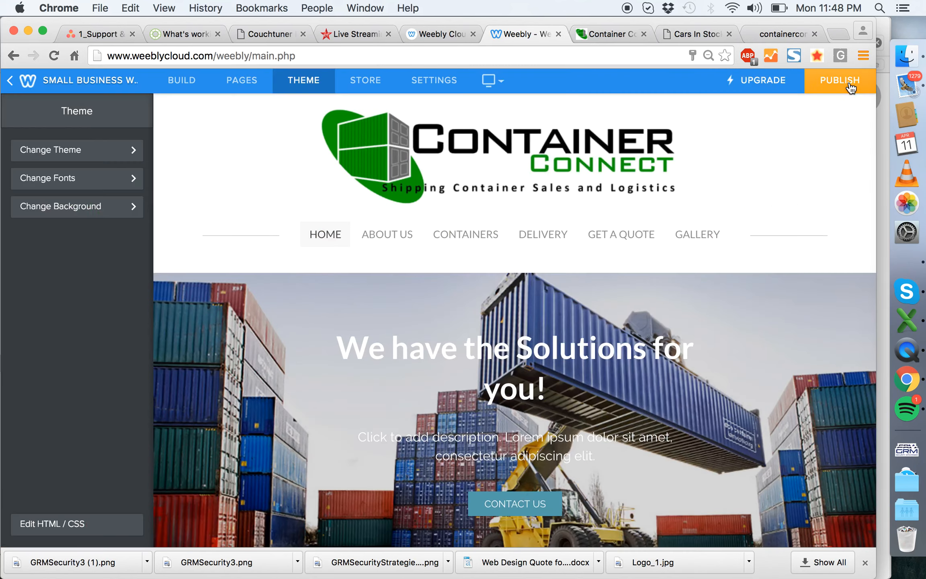
- Compare the header of the client's old site with the published redesign preview, and return to the site editor
{"action": "left_click", "coordinate": [783, 34]}
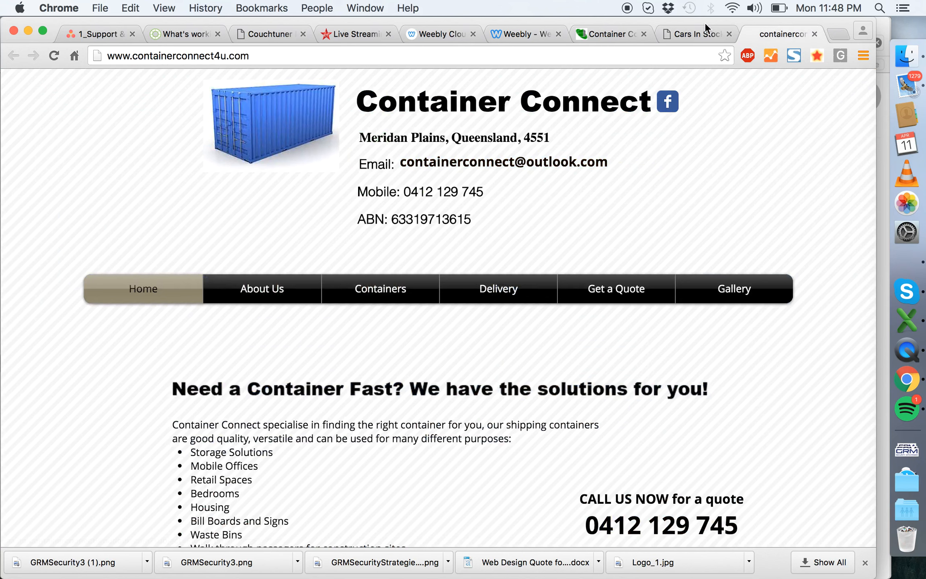
{"action": "left_click", "coordinate": [594, 33]}
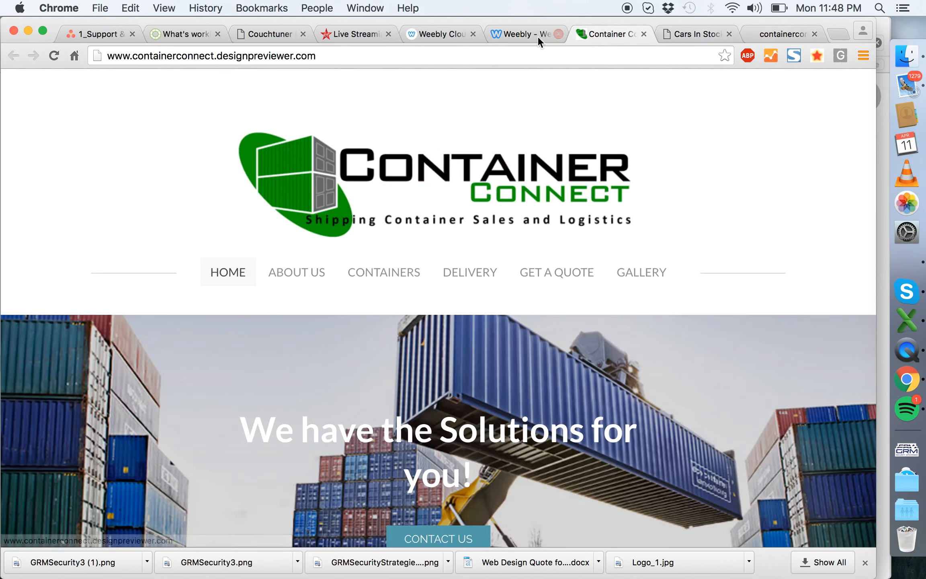
{"action": "left_click", "coordinate": [524, 39]}
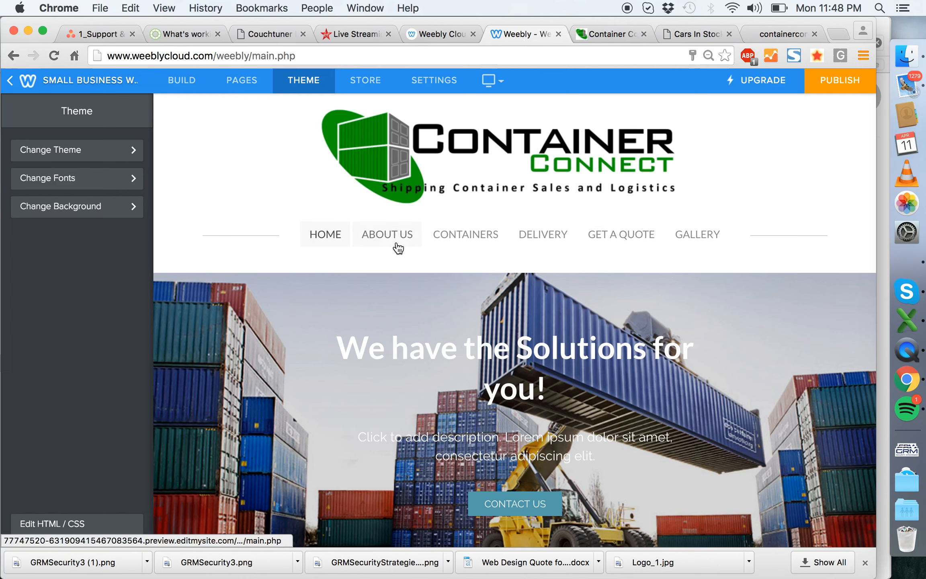
- Copy the phone number from the contact heading in the page footer and save the footer
{"action": "scroll", "coordinate": [641, 225], "scroll_direction": "down", "scroll_amount": 15}
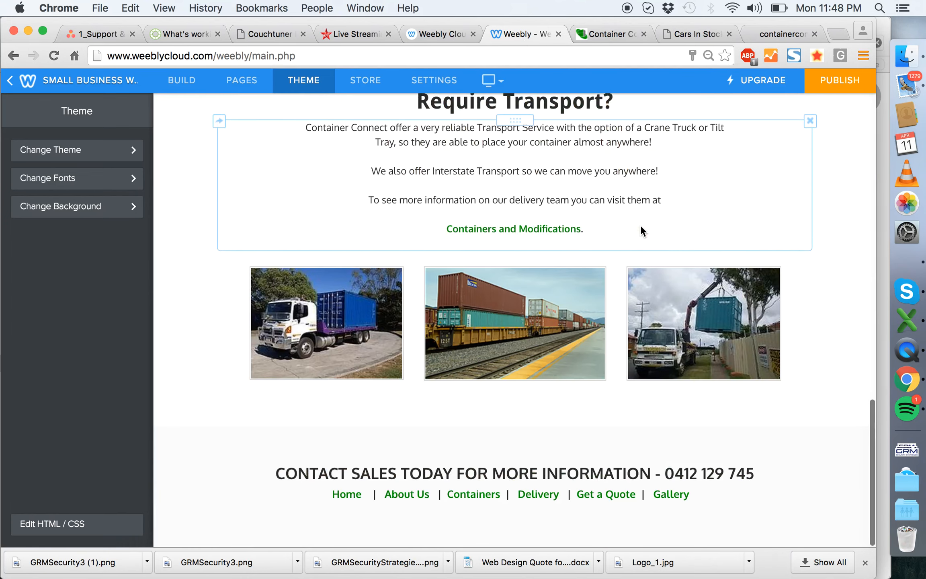
{"action": "left_click", "coordinate": [753, 474]}
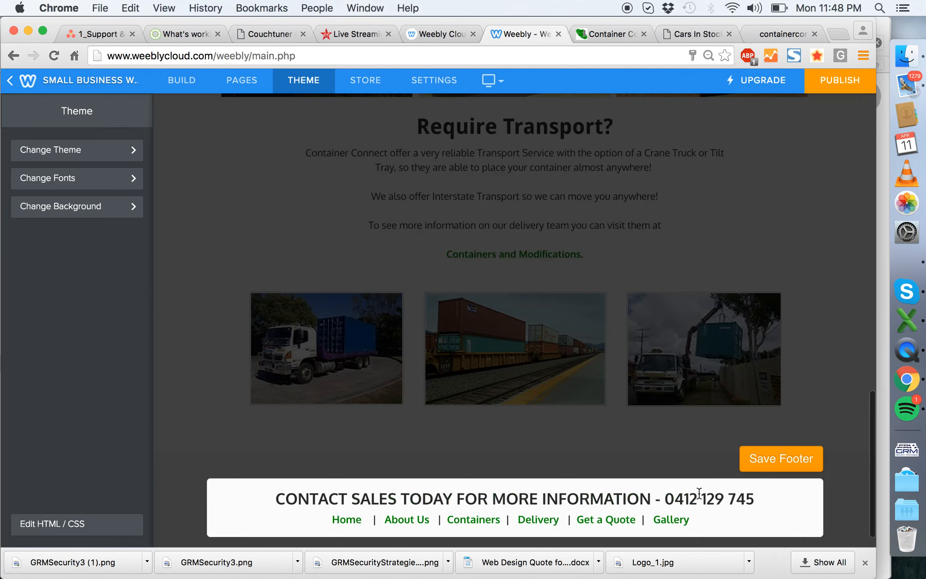
{"action": "left_click_drag", "start_coordinate": [756, 499], "coordinate": [663, 498]}
{"action": "key", "text": "super+c"}
{"action": "left_click", "coordinate": [782, 462]}
- Check the contact details in the old site's header against the preview's header, and return to the site editor
{"action": "left_click", "coordinate": [772, 33]}
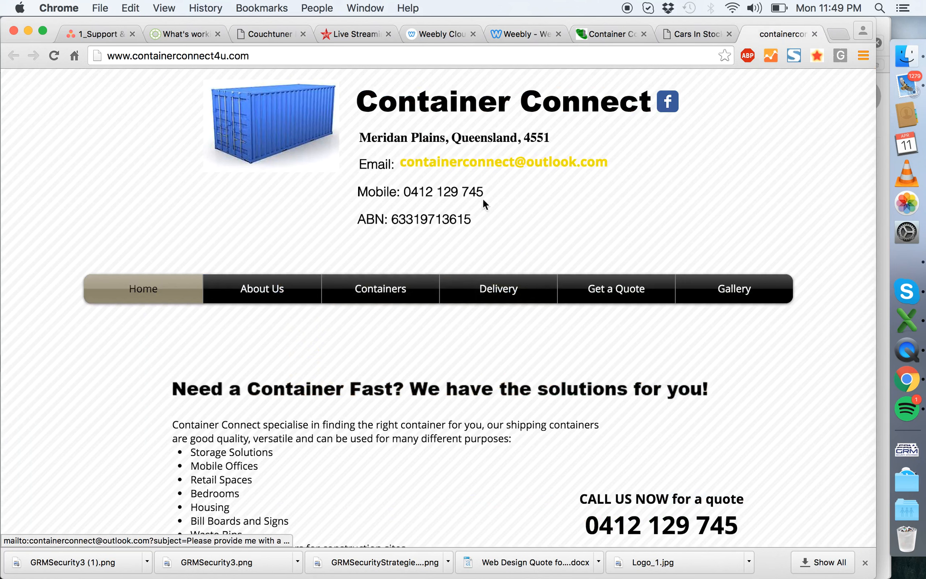
{"action": "left_click", "coordinate": [595, 34]}
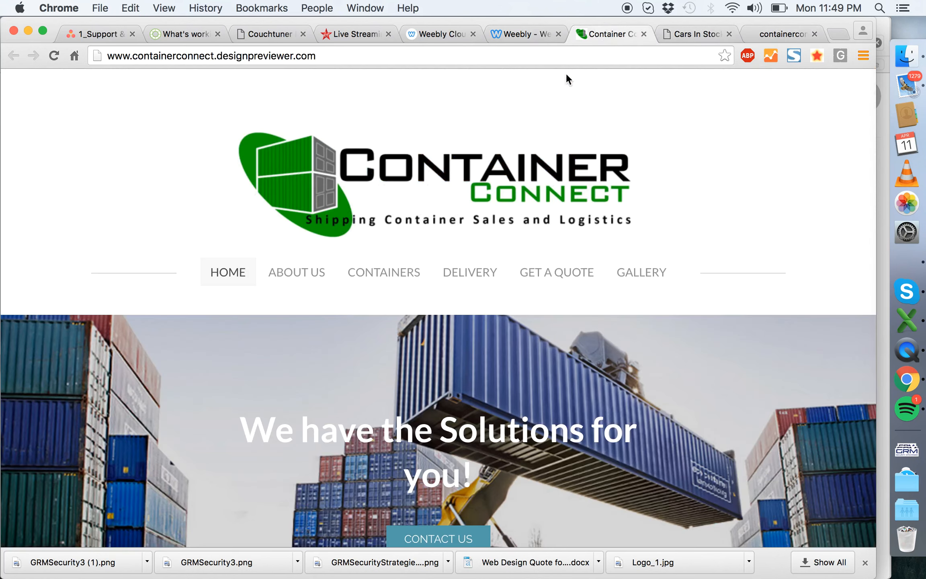
{"action": "left_click", "coordinate": [520, 34]}
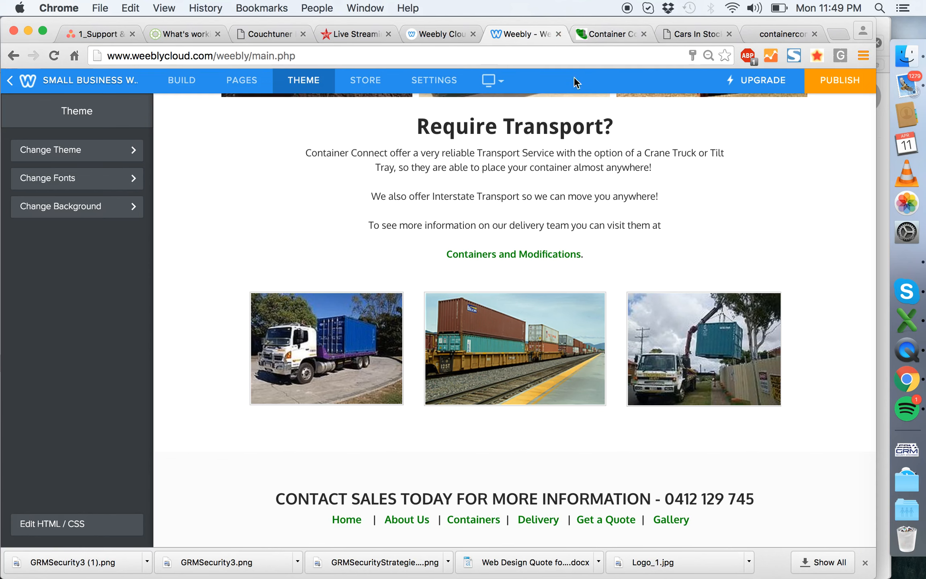
- Add a text reading "Phone" plus the copied phone number beneath the tagline of the header logo image, in the Lato font
{"action": "scroll", "coordinate": [506, 200], "scroll_direction": "up", "scroll_amount": 15}
{"action": "left_click", "coordinate": [477, 224]}
{"action": "left_click", "coordinate": [116, 125]}
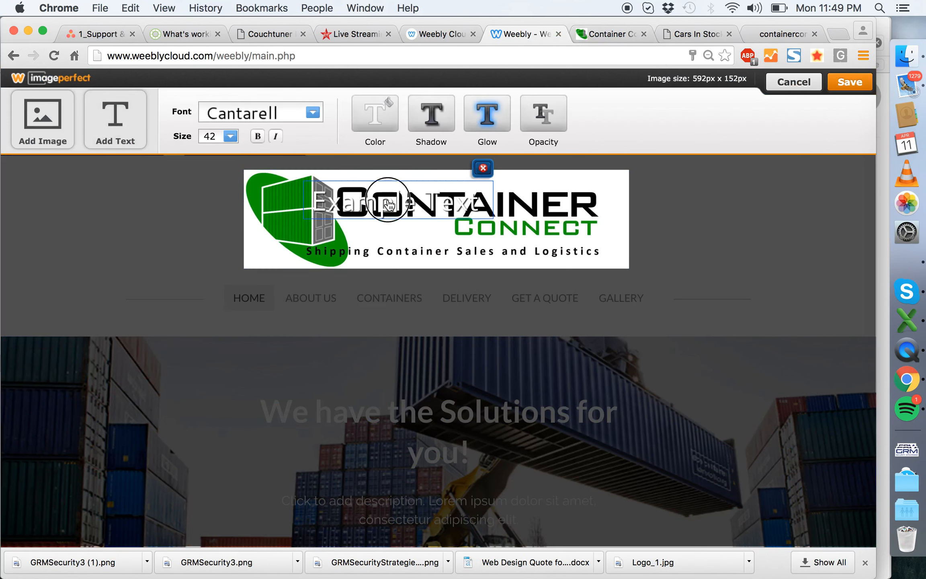
{"action": "double_click", "coordinate": [394, 281]}
{"action": "type", "text": "Phone"}
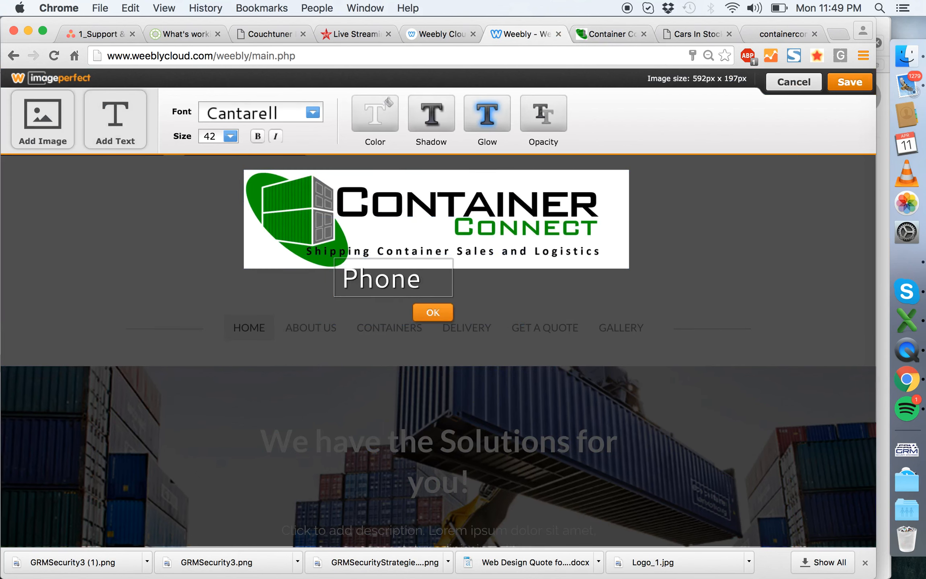
{"action": "key", "text": "super+v"}
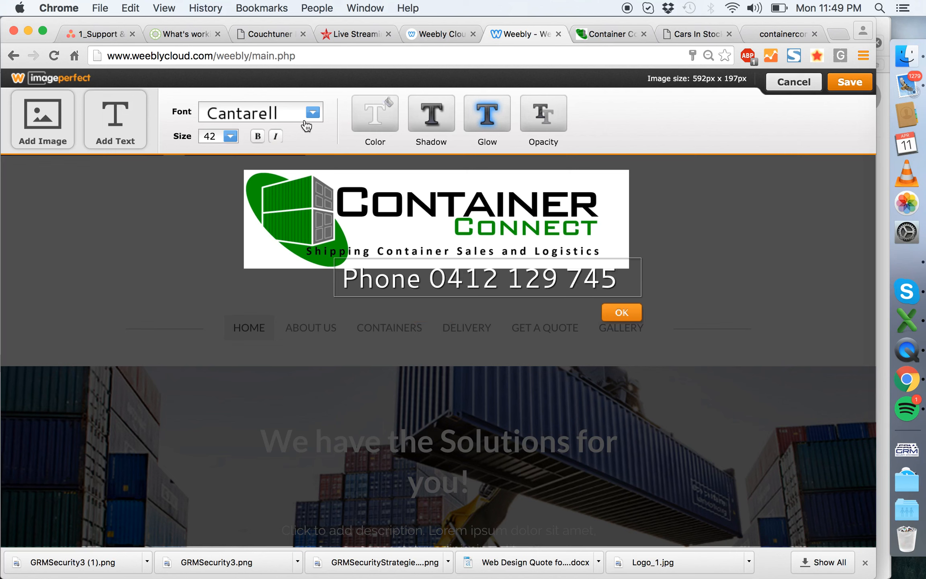
{"action": "left_click", "coordinate": [313, 114]}
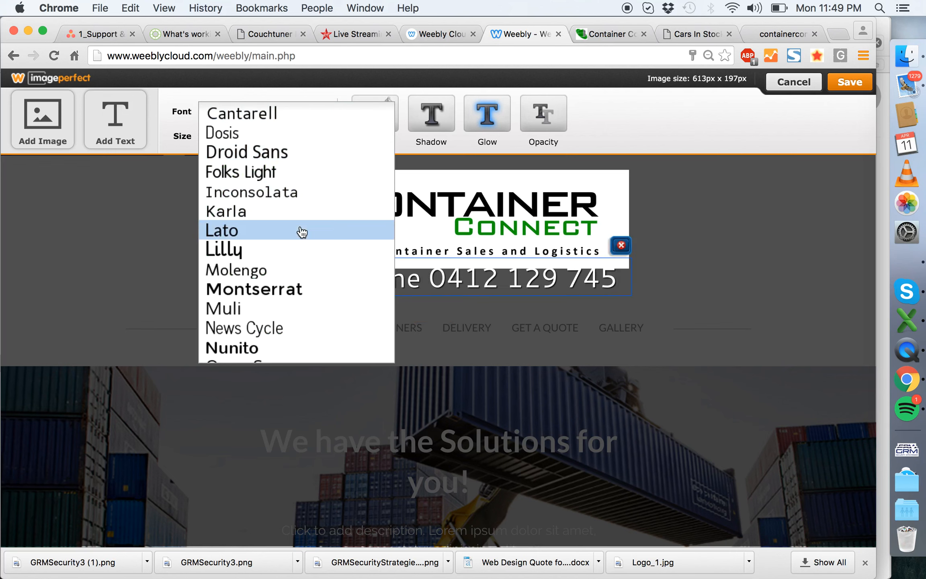
{"action": "left_click", "coordinate": [301, 232]}
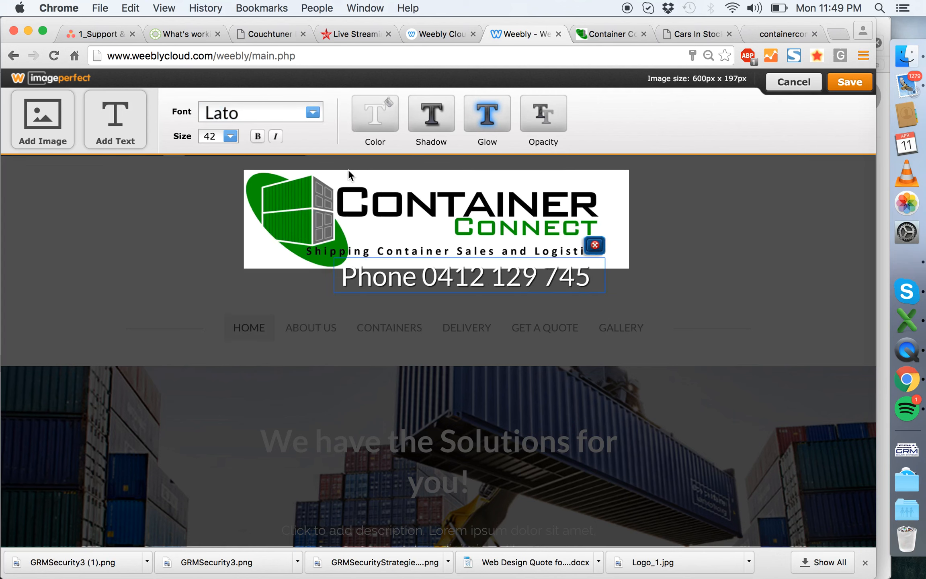
- Remove the shadow from the phone text and colour it solid black (#000000)
{"action": "left_click", "coordinate": [432, 112]}
{"action": "left_click_drag", "start_coordinate": [129, 120], "coordinate": [92, 122]}
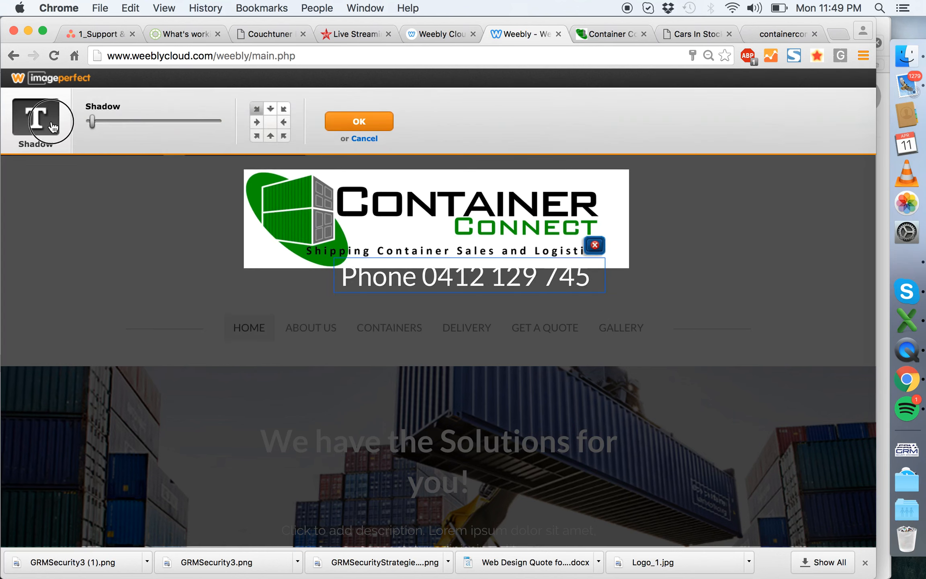
{"action": "left_click", "coordinate": [349, 121]}
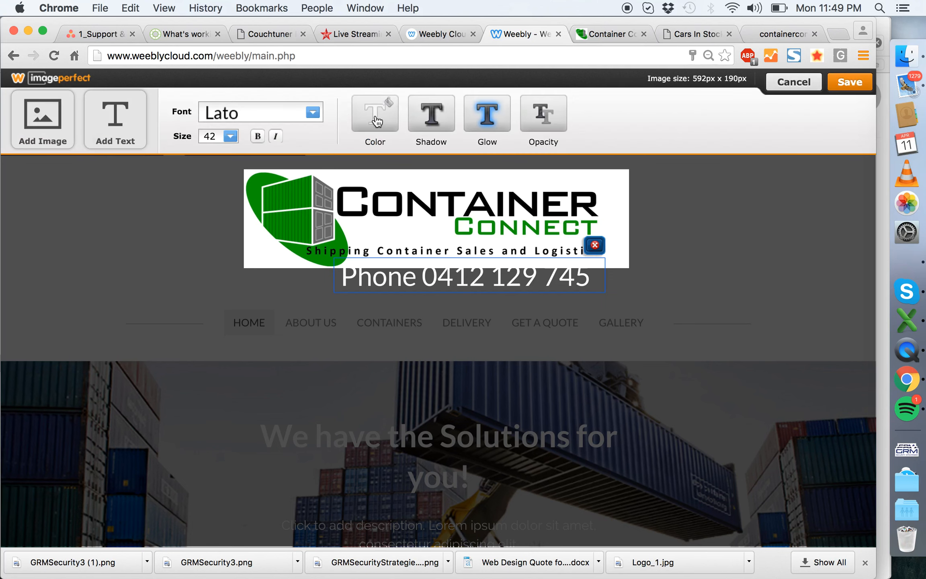
{"action": "left_click", "coordinate": [389, 116]}
{"action": "left_click", "coordinate": [474, 181]}
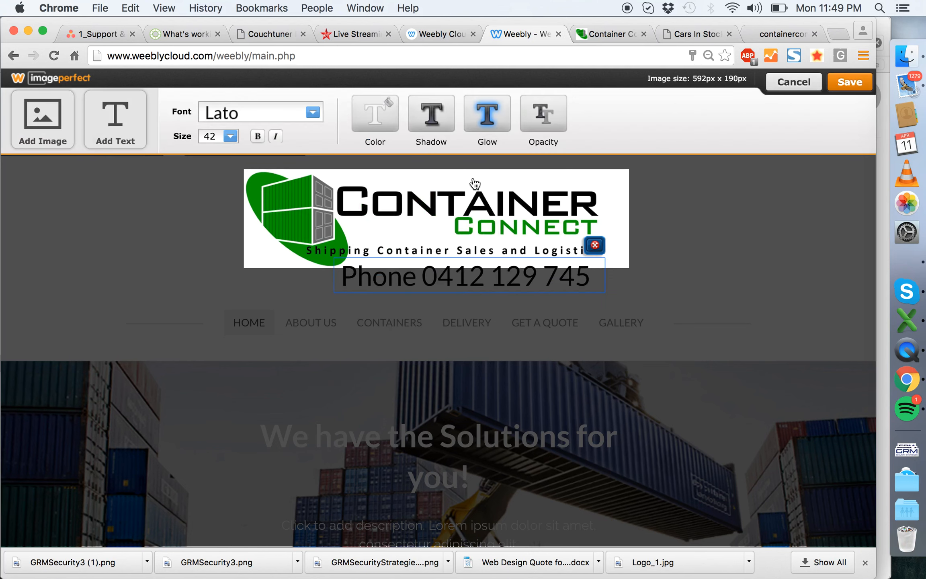
- Set the phone text's size to 20 and move it below the right end of the logo's tagline
{"action": "left_click", "coordinate": [227, 137]}
{"action": "scroll", "coordinate": [237, 214], "scroll_direction": "up", "scroll_amount": 5}
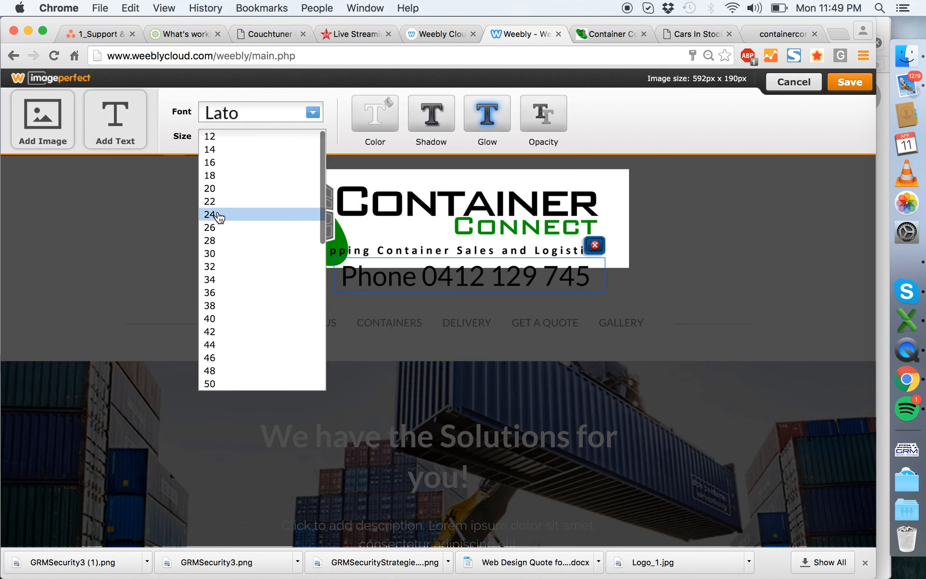
{"action": "left_click", "coordinate": [216, 189]}
{"action": "left_click_drag", "start_coordinate": [395, 267], "coordinate": [524, 274]}
- Change the phone text's font to Open Sans and nudge it slightly up, closer to the tagline
{"action": "left_click", "coordinate": [257, 114]}
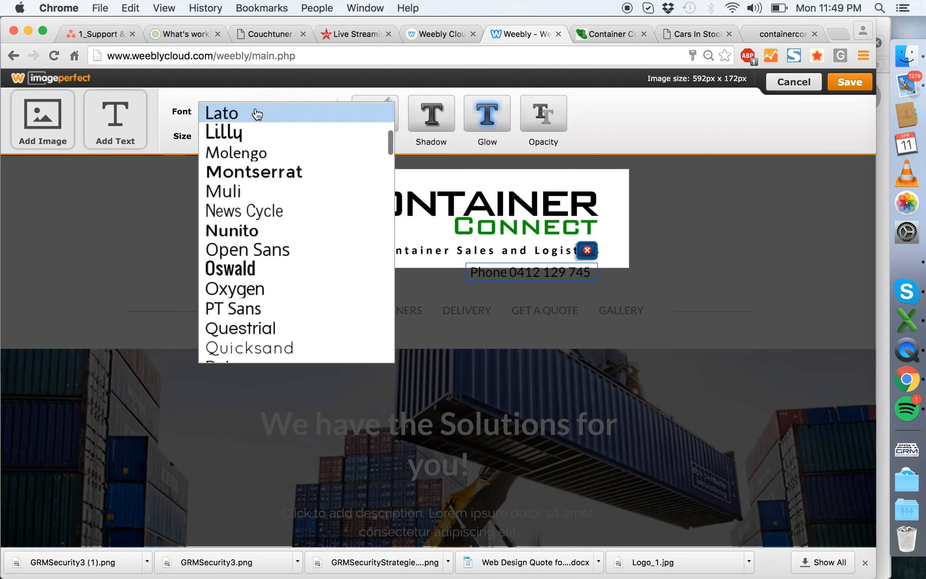
{"action": "left_click", "coordinate": [282, 249]}
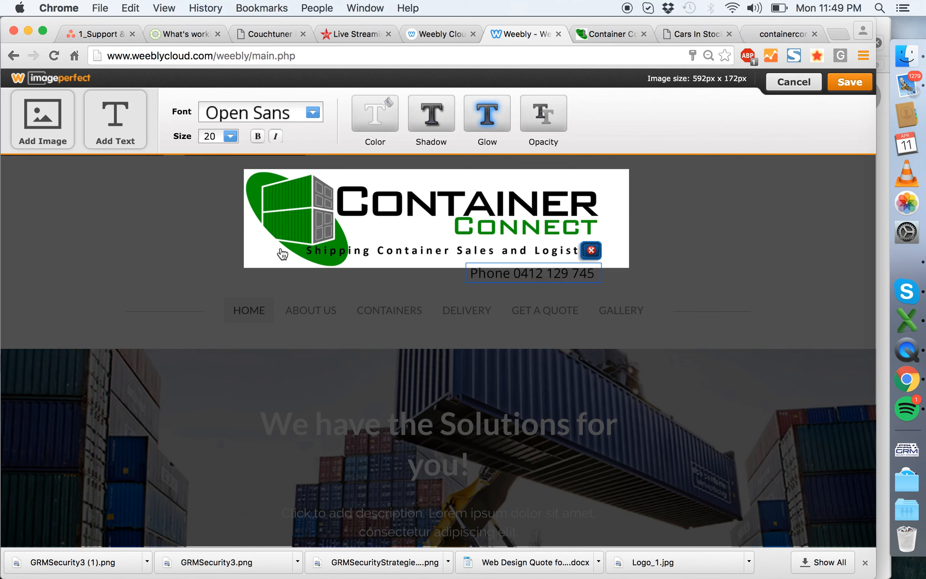
{"action": "left_click", "coordinate": [709, 259]}
{"action": "mouse_move", "coordinate": [575, 274]}
{"action": "left_mouse_down"}
{"action": "mouse_move", "coordinate": [584, 264]}
{"action": "mouse_move", "coordinate": [578, 270]}
{"action": "left_mouse_up"}
- Recolour the phone text beneath the logo in a solid grey
{"action": "left_click", "coordinate": [393, 117]}
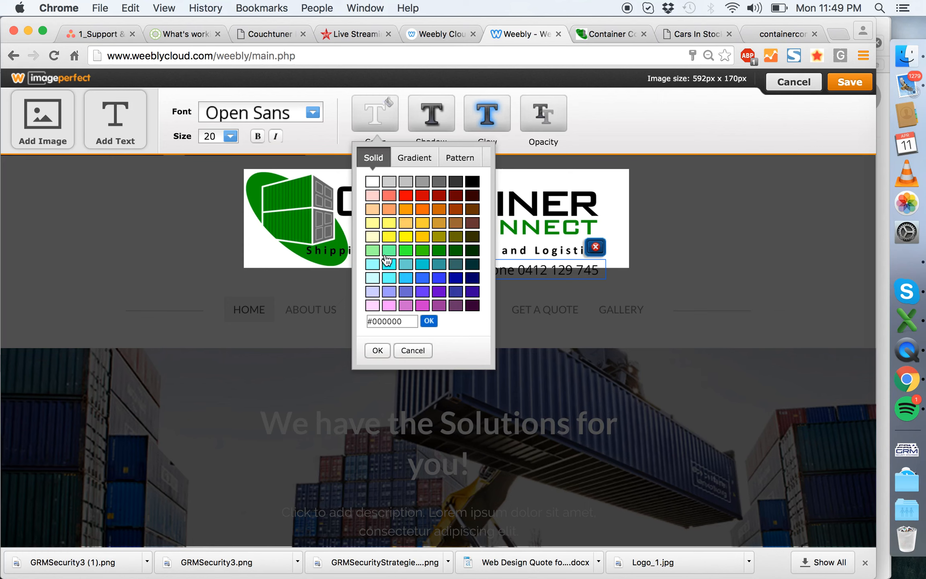
{"action": "left_click", "coordinate": [427, 187]}
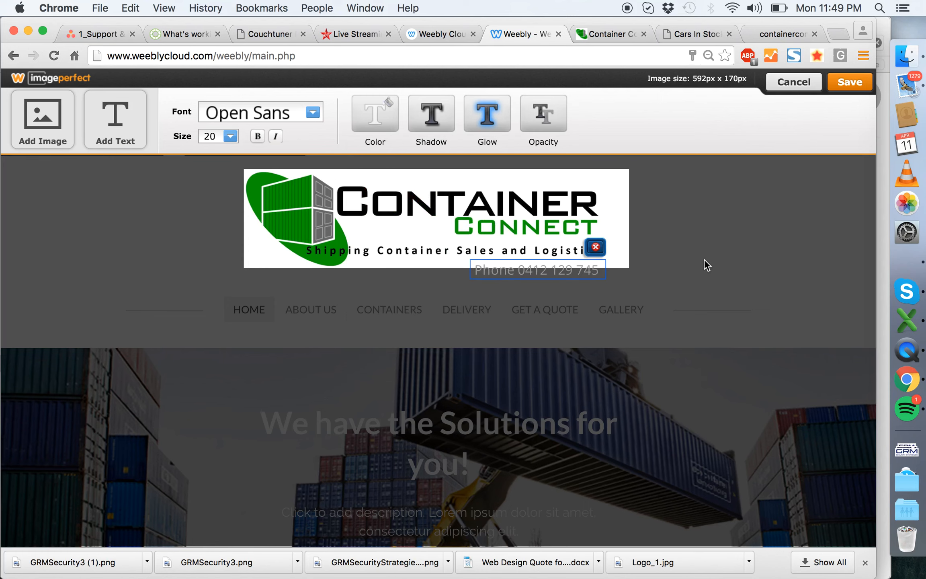
{"action": "left_click", "coordinate": [375, 125]}
{"action": "left_click", "coordinate": [432, 187]}
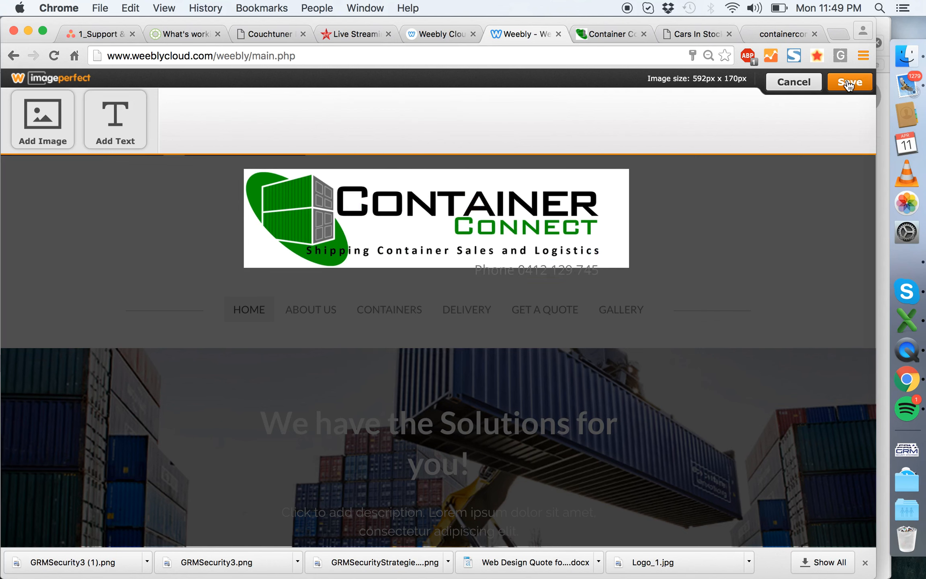
- Save the logo, then move the phone text to the middle beneath the tagline and save the logo again
{"action": "left_click", "coordinate": [849, 83]}
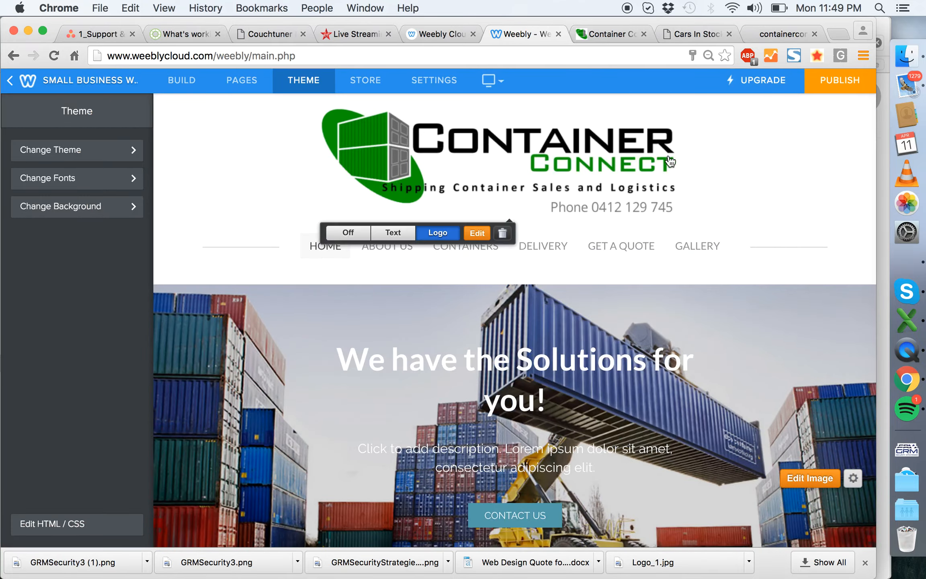
{"action": "left_click", "coordinate": [477, 235]}
{"action": "left_click_drag", "start_coordinate": [527, 271], "coordinate": [421, 276]}
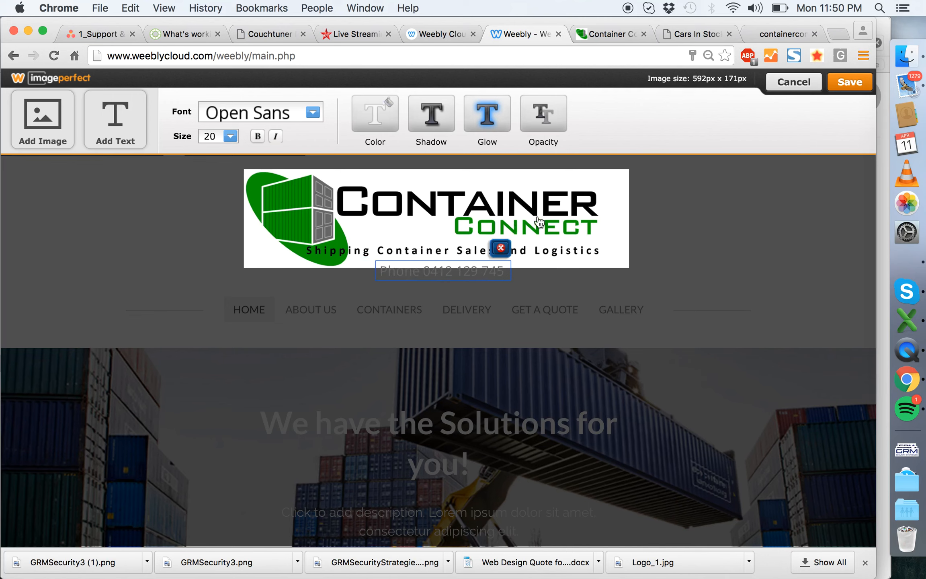
{"action": "left_click", "coordinate": [853, 85]}
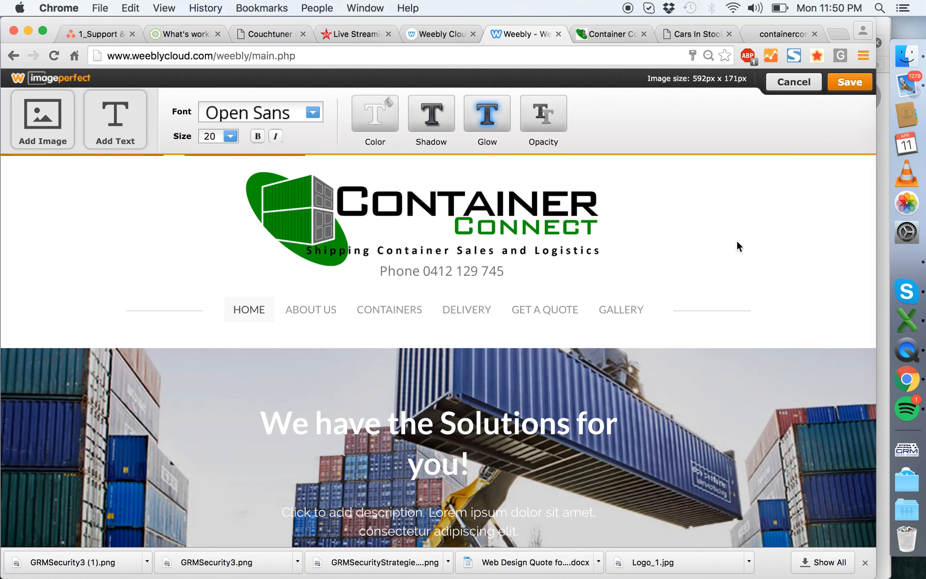
- Copy the green colour code of the paragraph titles from the theme's font settings
{"action": "scroll", "coordinate": [501, 283], "scroll_direction": "down", "scroll_amount": 10}
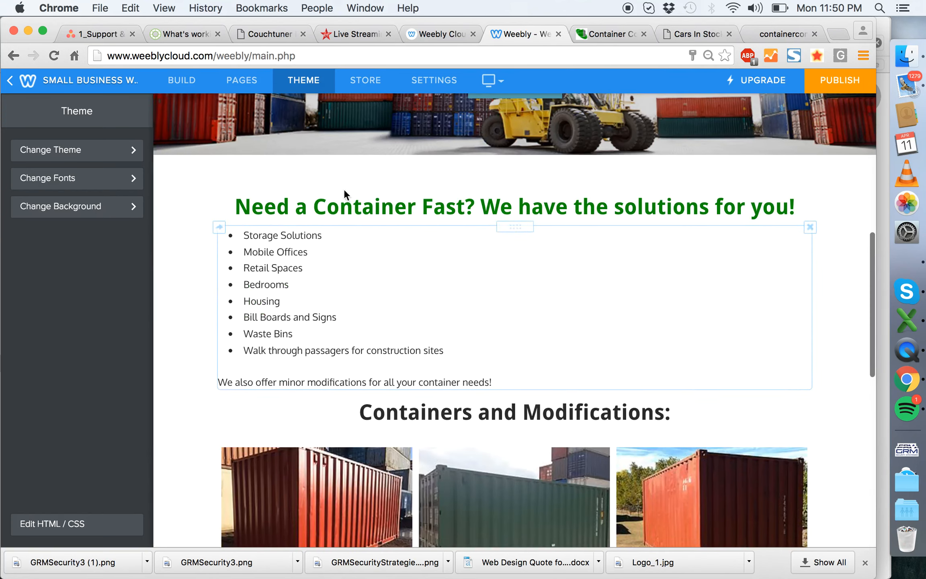
{"action": "left_click", "coordinate": [98, 182]}
{"action": "left_click", "coordinate": [93, 323]}
{"action": "left_click", "coordinate": [134, 285]}
{"action": "left_click", "coordinate": [222, 458]}
{"action": "key", "text": "super+c"}
{"action": "left_click", "coordinate": [96, 498]}
{"action": "scroll", "coordinate": [369, 371], "scroll_direction": "up", "scroll_amount": 10}
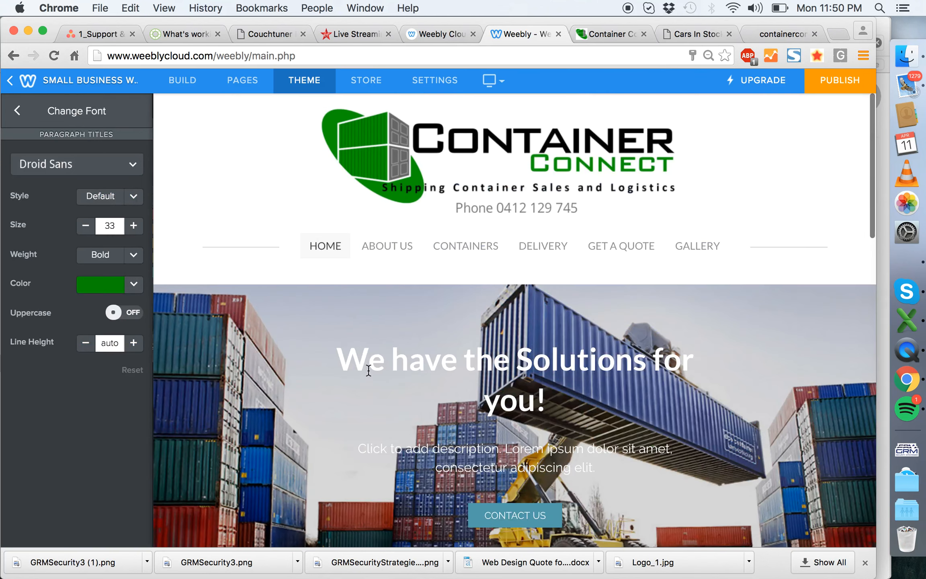
- Recolour the phone text beneath the logo with the copied paragraph-title green and save the logo
{"action": "left_click", "coordinate": [473, 234]}
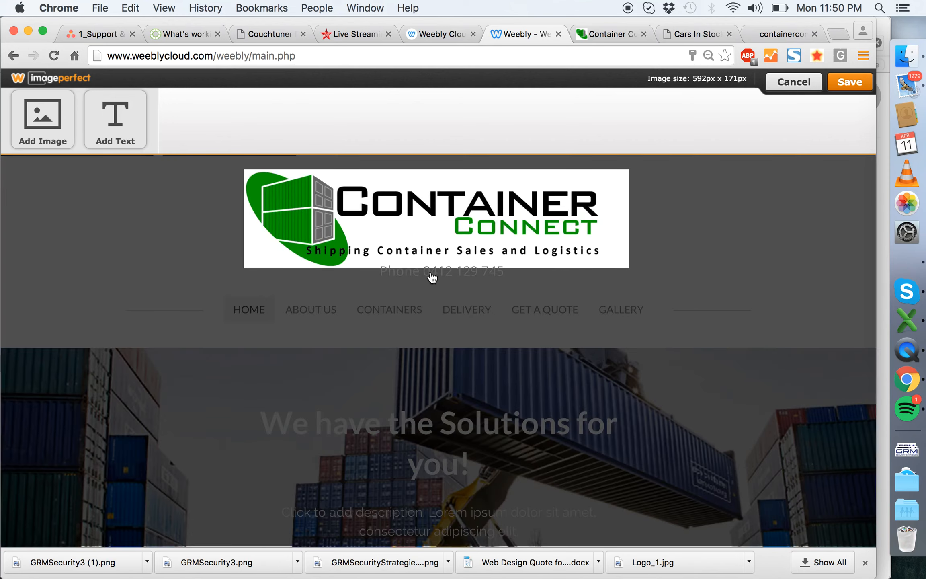
{"action": "left_click", "coordinate": [433, 278]}
{"action": "left_click", "coordinate": [391, 131]}
{"action": "triple_click", "coordinate": [394, 321]}
{"action": "key", "text": "super+v"}
{"action": "left_click", "coordinate": [429, 321]}
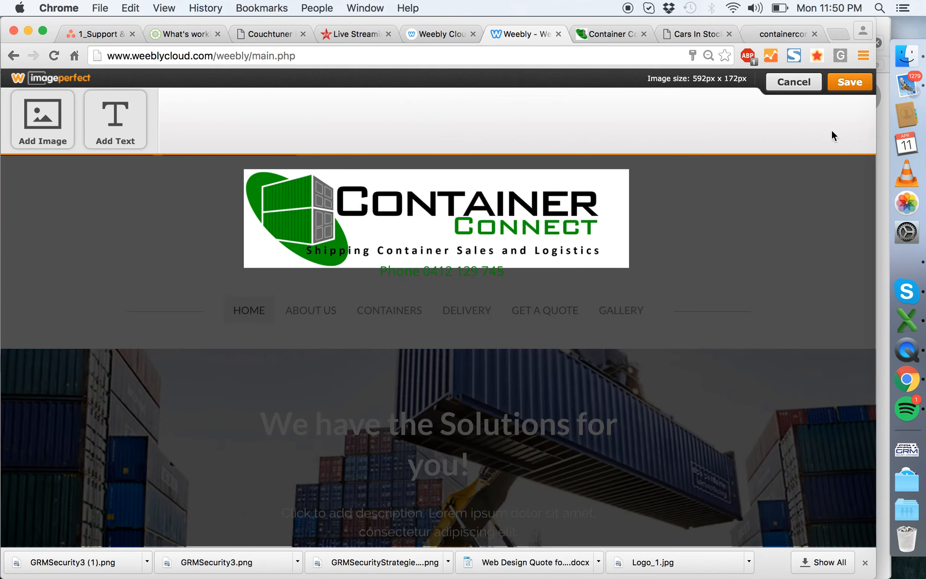
{"action": "left_click", "coordinate": [469, 276]}
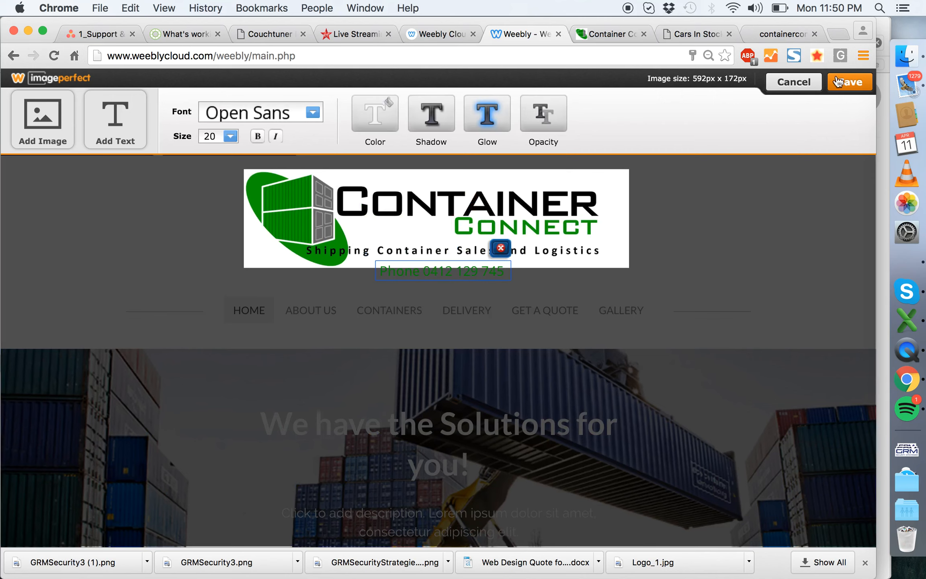
{"action": "left_click", "coordinate": [850, 81]}
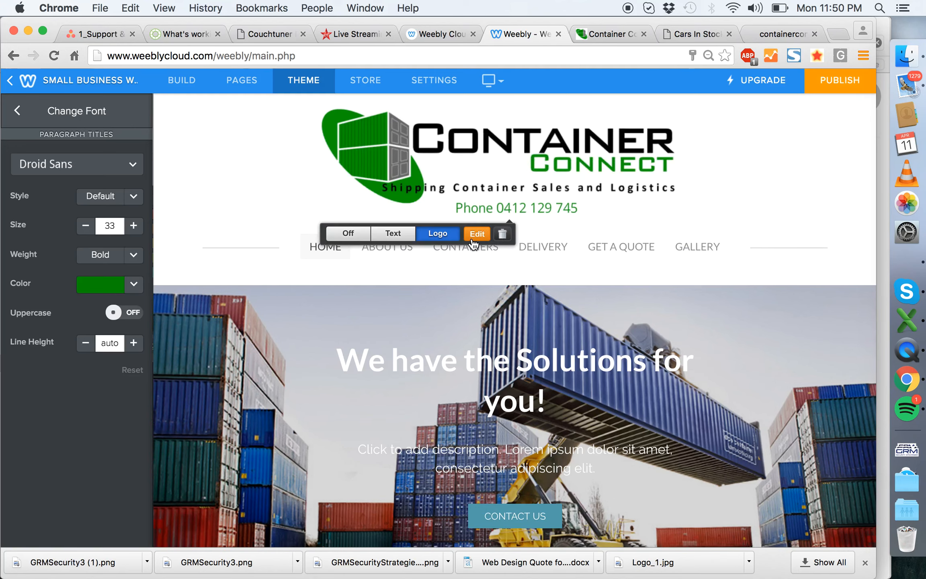
- Move the green phone text back below the right end of the logo's tagline and save the logo
{"action": "left_click", "coordinate": [477, 233]}
{"action": "left_click", "coordinate": [430, 271]}
{"action": "left_click", "coordinate": [393, 272]}
{"action": "left_click_drag", "start_coordinate": [394, 275], "coordinate": [491, 274]}
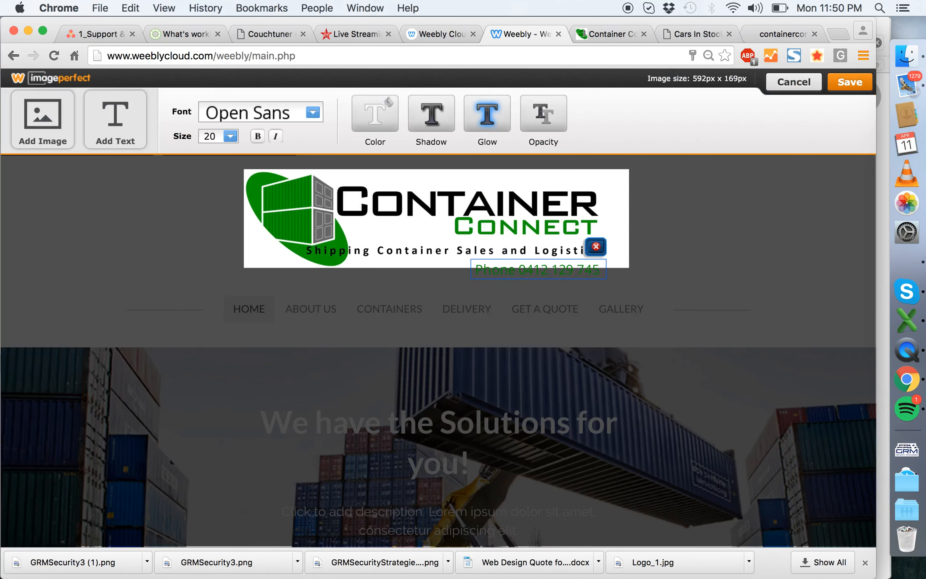
{"action": "left_click", "coordinate": [820, 256]}
{"action": "left_click", "coordinate": [580, 271]}
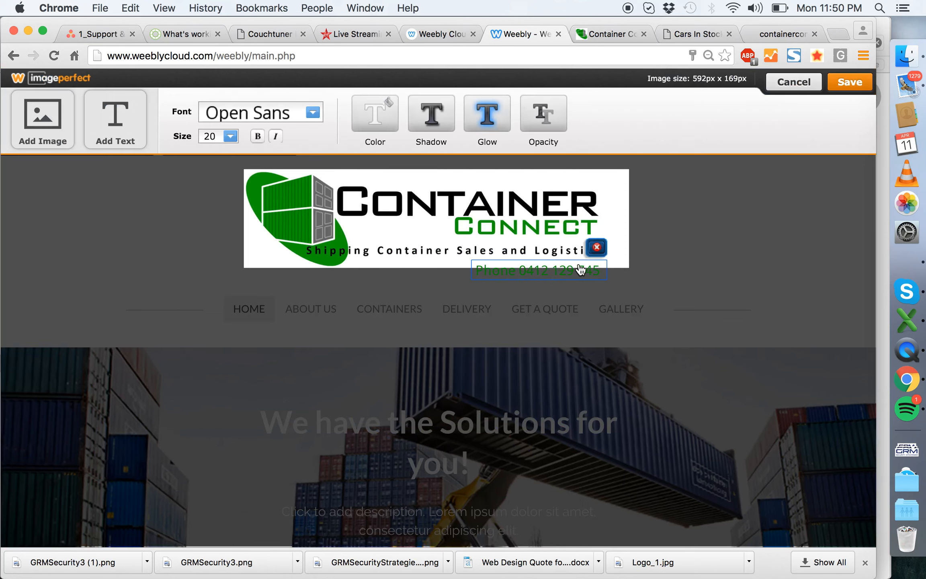
{"action": "left_click", "coordinate": [700, 241]}
{"action": "left_click", "coordinate": [840, 82]}
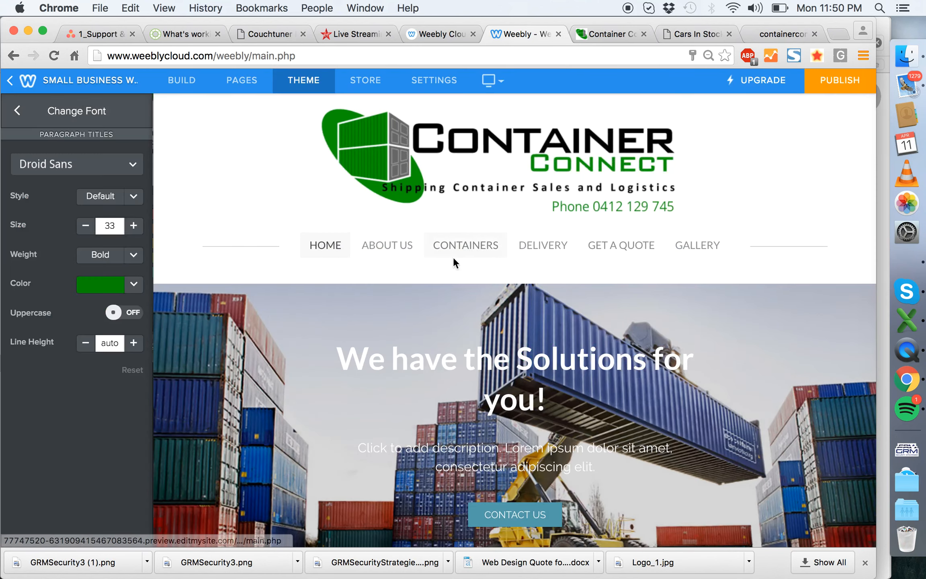
- Open the theme's code editor and search main_style.css for "navigation"
{"action": "left_click", "coordinate": [596, 220]}
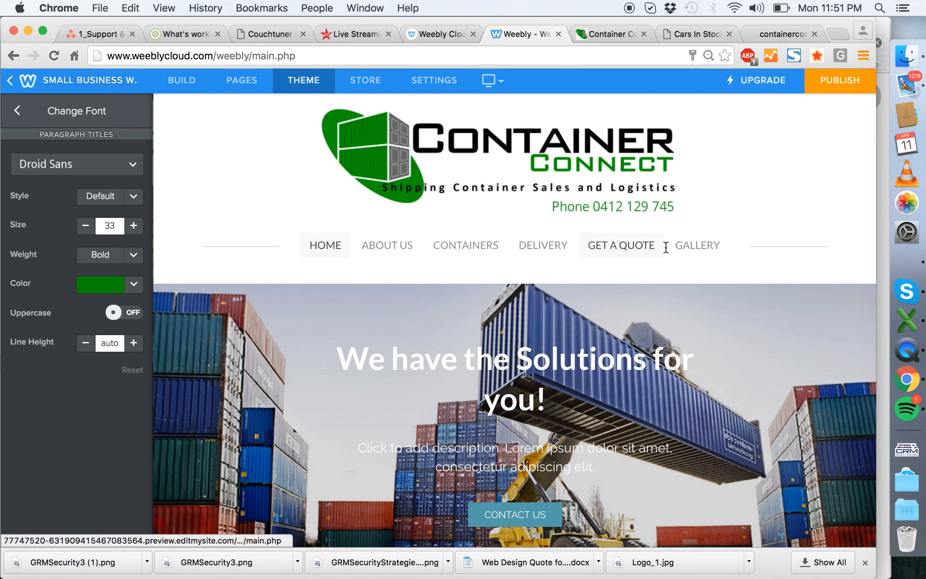
{"action": "left_click", "coordinate": [25, 108]}
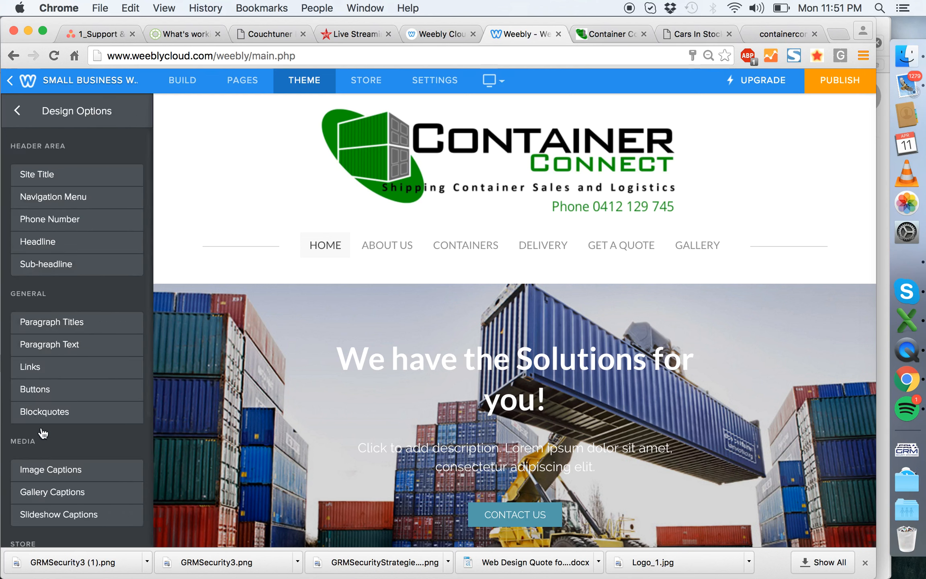
{"action": "left_click", "coordinate": [17, 111]}
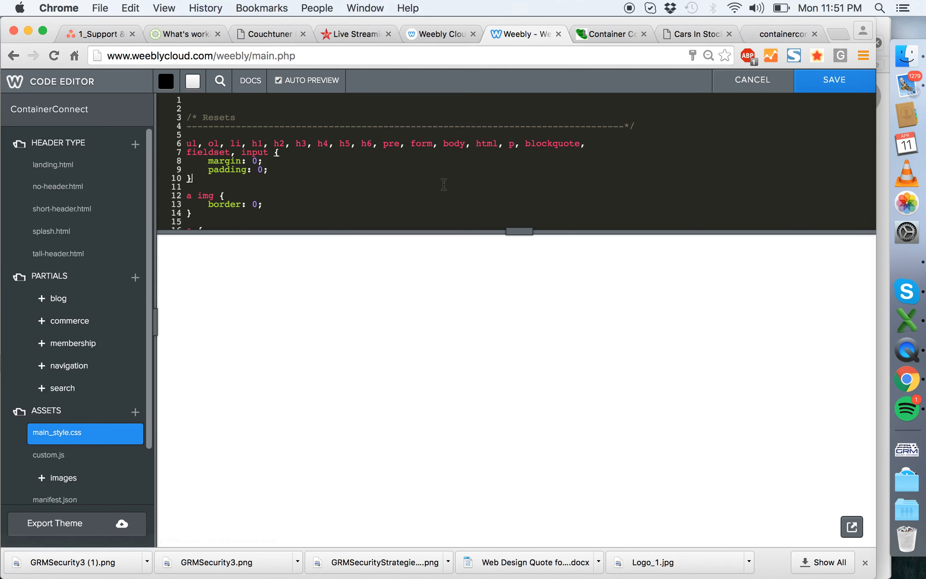
{"action": "key", "text": "super+f"}
{"action": "type", "text": "mavigation"}
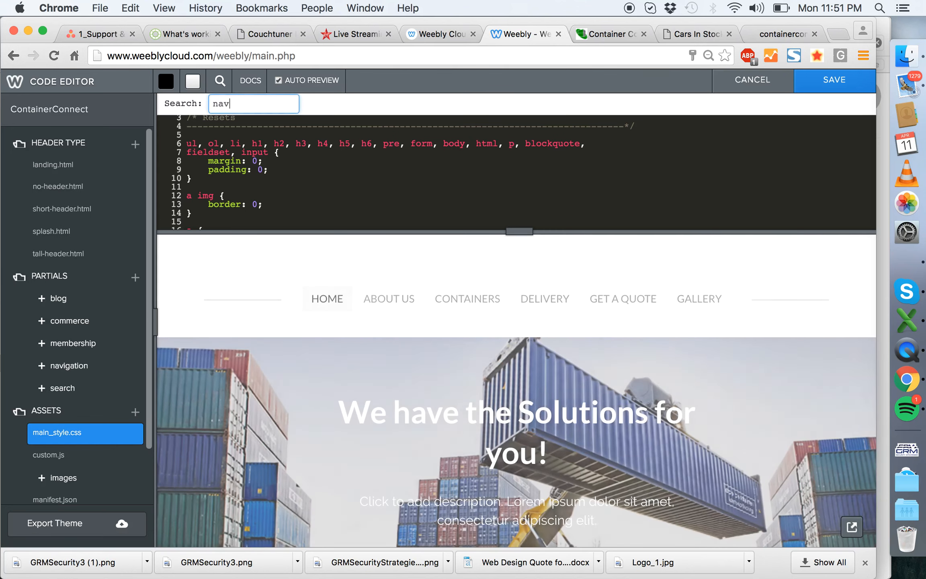
{"action": "key", "text": "Return"}
- Examine the #navigation rules in main_style.css, from the main block through the link, divider-line and hover rules
{"action": "scroll", "coordinate": [404, 196], "scroll_direction": "down", "scroll_amount": 5}
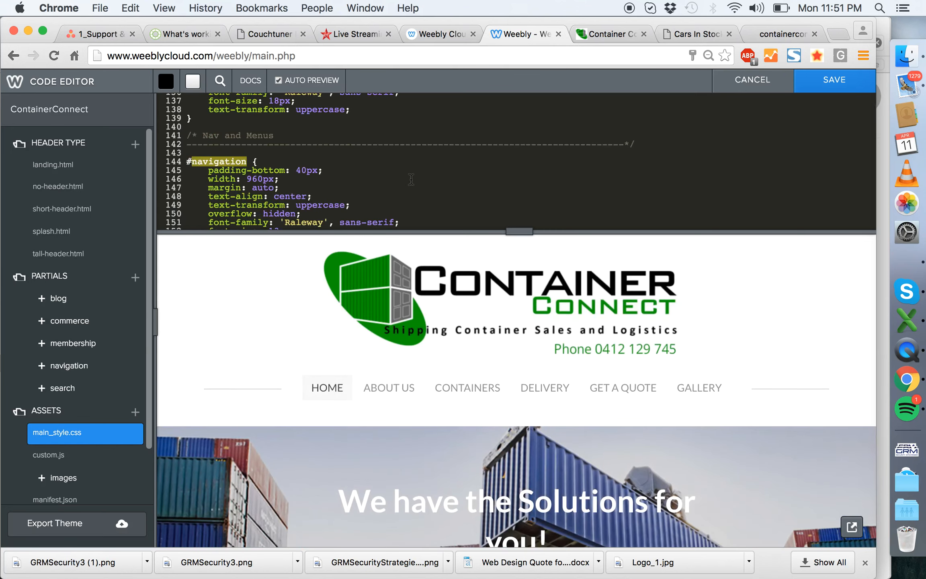
{"action": "scroll", "coordinate": [347, 145], "scroll_direction": "down", "scroll_amount": 4}
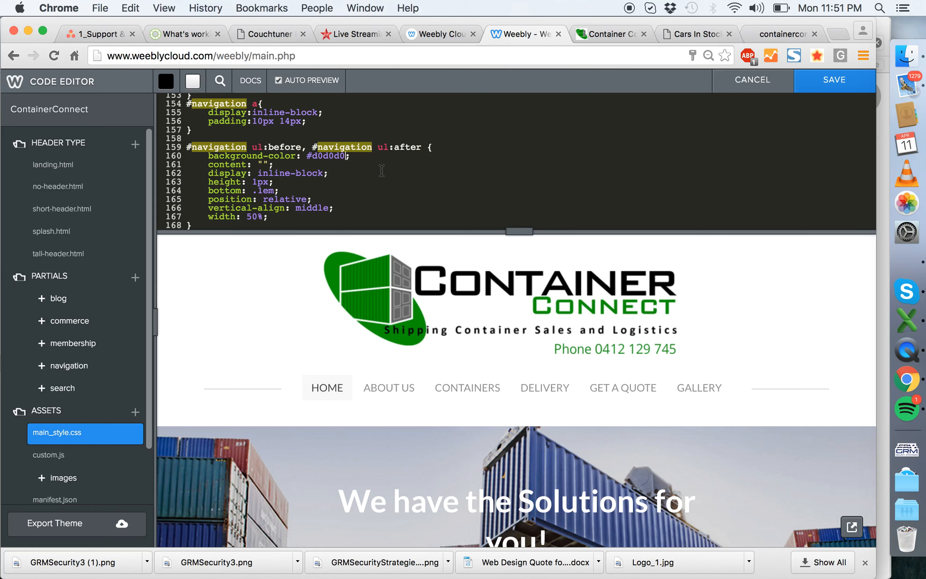
{"action": "scroll", "coordinate": [382, 170], "scroll_direction": "down", "scroll_amount": 4}
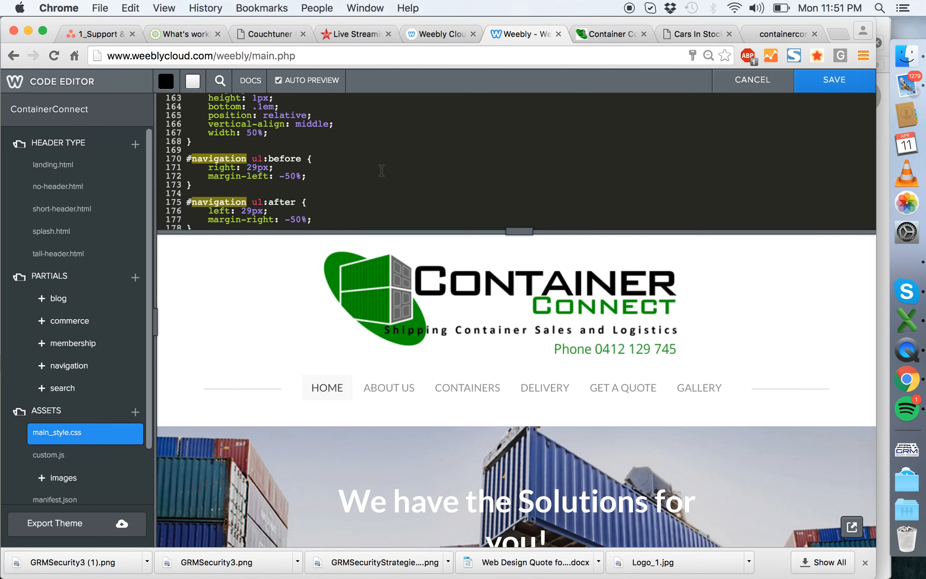
{"action": "scroll", "coordinate": [381, 171], "scroll_direction": "down", "scroll_amount": 5}
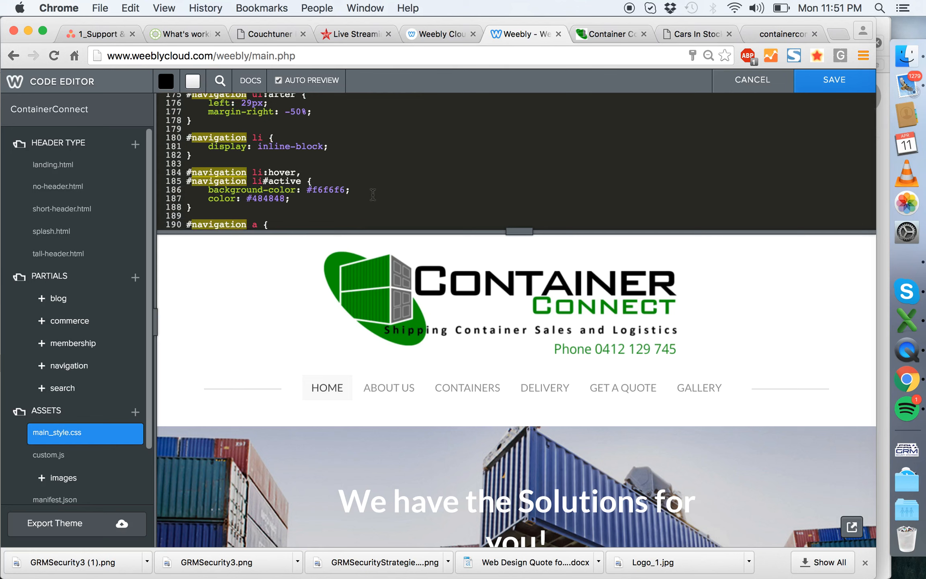
{"action": "scroll", "coordinate": [373, 194], "scroll_direction": "down", "scroll_amount": 5}
{"action": "scroll", "coordinate": [391, 166], "scroll_direction": "up", "scroll_amount": 8}
{"action": "scroll", "coordinate": [392, 167], "scroll_direction": "up", "scroll_amount": 4}
{"action": "scroll", "coordinate": [392, 167], "scroll_direction": "up", "scroll_amount": 5}
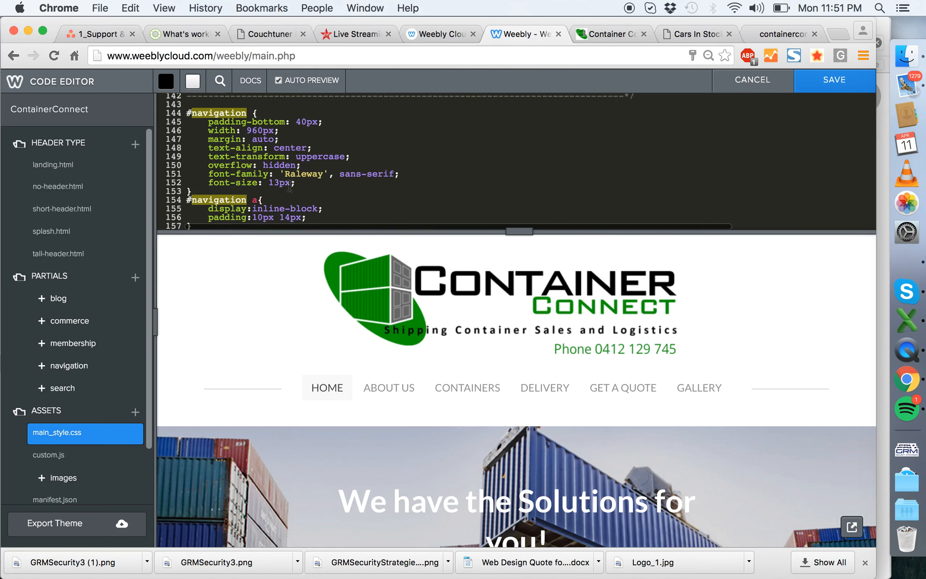
{"action": "scroll", "coordinate": [281, 181], "scroll_direction": "down", "scroll_amount": 2}
{"action": "scroll", "coordinate": [348, 174], "scroll_direction": "down", "scroll_amount": 2}
{"action": "key", "text": "BackSpace"}
{"action": "key", "text": "BackSpace"}
{"action": "key", "text": "super+z"}
- Review the Nav and Menus rules once more and leave the code editor without saving
{"action": "scroll", "coordinate": [464, 135], "scroll_direction": "down", "scroll_amount": 3}
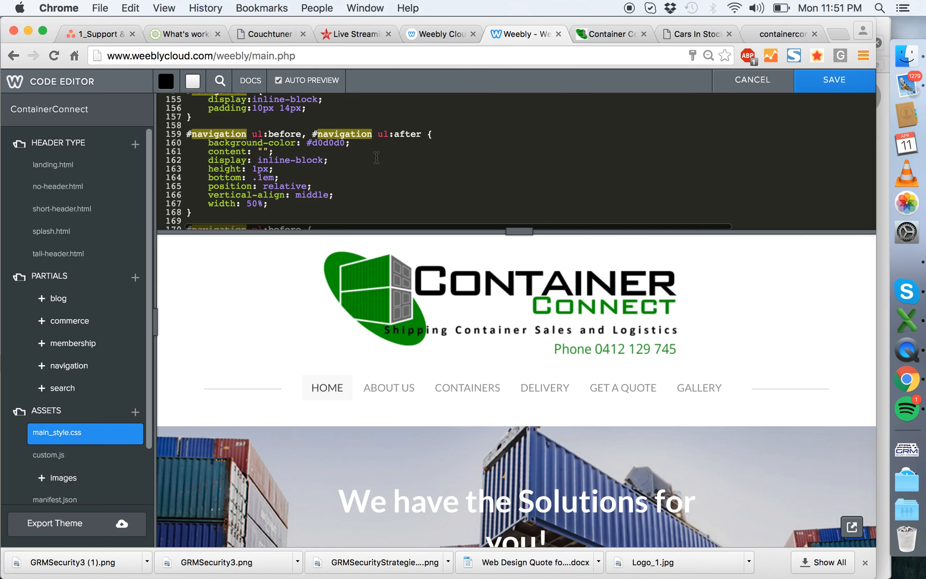
{"action": "scroll", "coordinate": [376, 157], "scroll_direction": "up", "scroll_amount": 5}
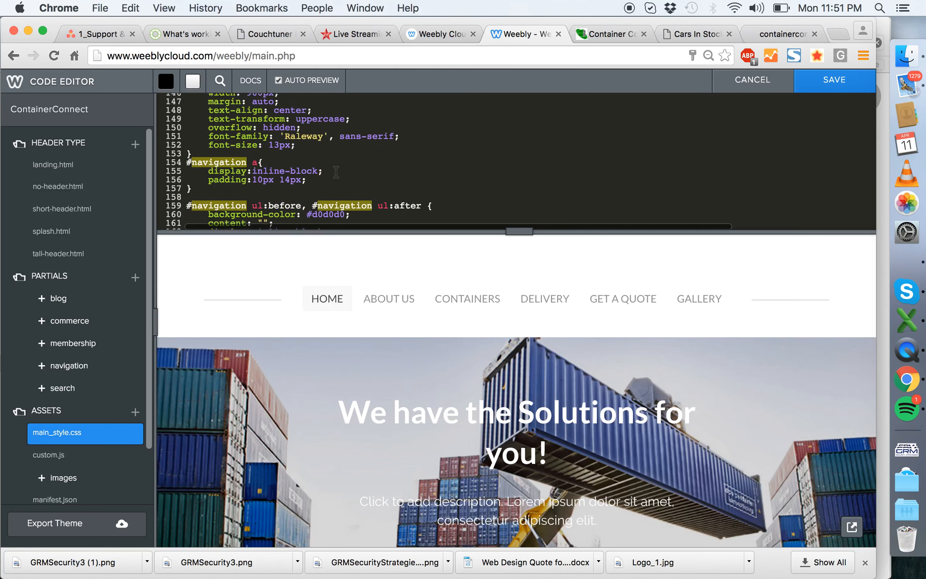
{"action": "scroll", "coordinate": [372, 191], "scroll_direction": "up", "scroll_amount": 2}
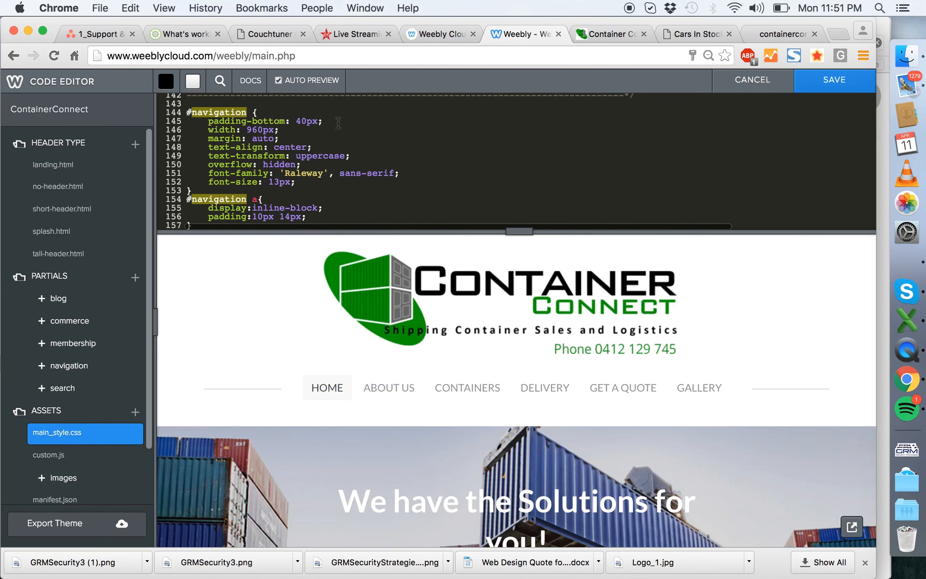
{"action": "scroll", "coordinate": [296, 143], "scroll_direction": "up", "scroll_amount": 3}
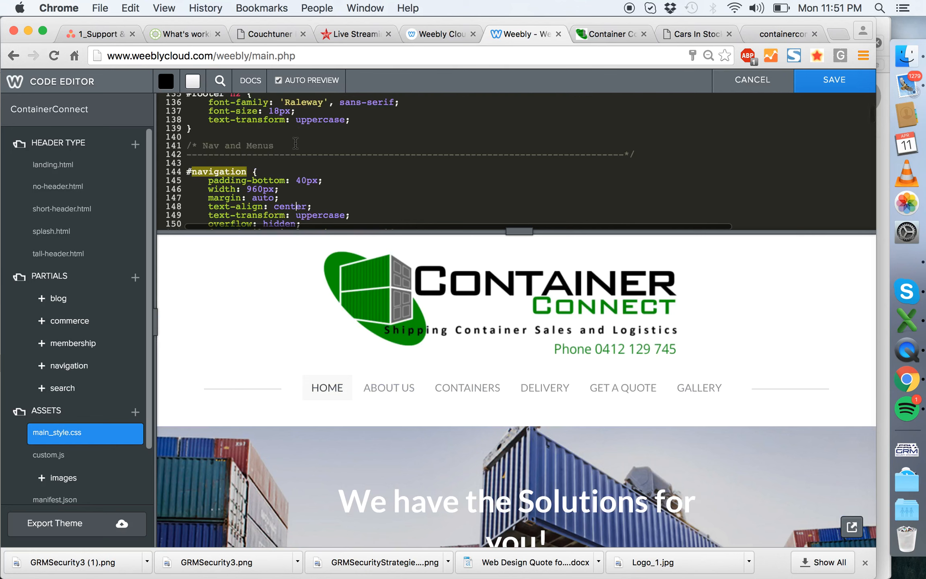
{"action": "scroll", "coordinate": [296, 142], "scroll_direction": "up", "scroll_amount": 3}
{"action": "left_click", "coordinate": [740, 81]}
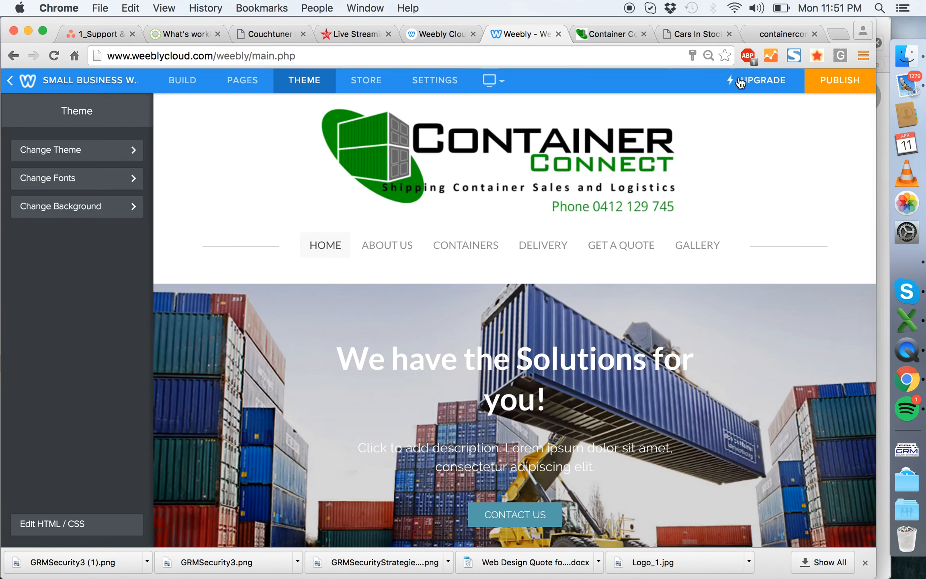
- Examine the navigation menu's font settings in the theme's design options and return to the main theme options
{"action": "left_click", "coordinate": [69, 176]}
{"action": "left_click", "coordinate": [114, 201]}
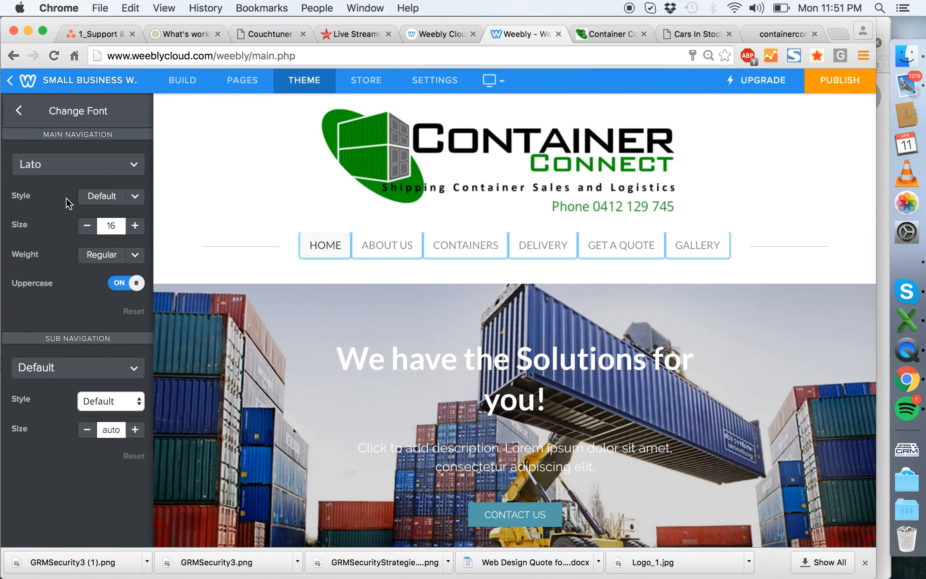
{"action": "left_click", "coordinate": [27, 119]}
{"action": "left_click", "coordinate": [26, 116]}
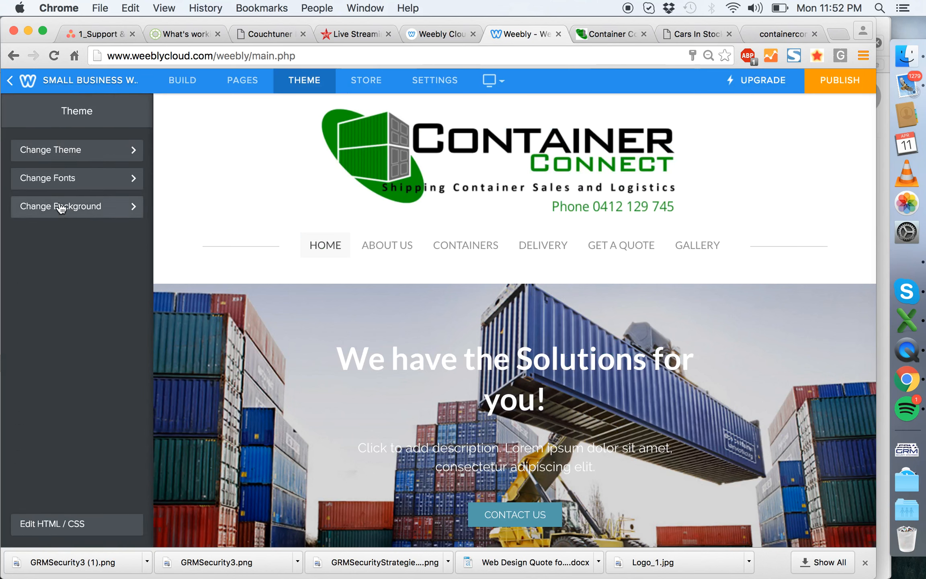
{"action": "left_click", "coordinate": [59, 183]}
{"action": "left_click", "coordinate": [73, 197]}
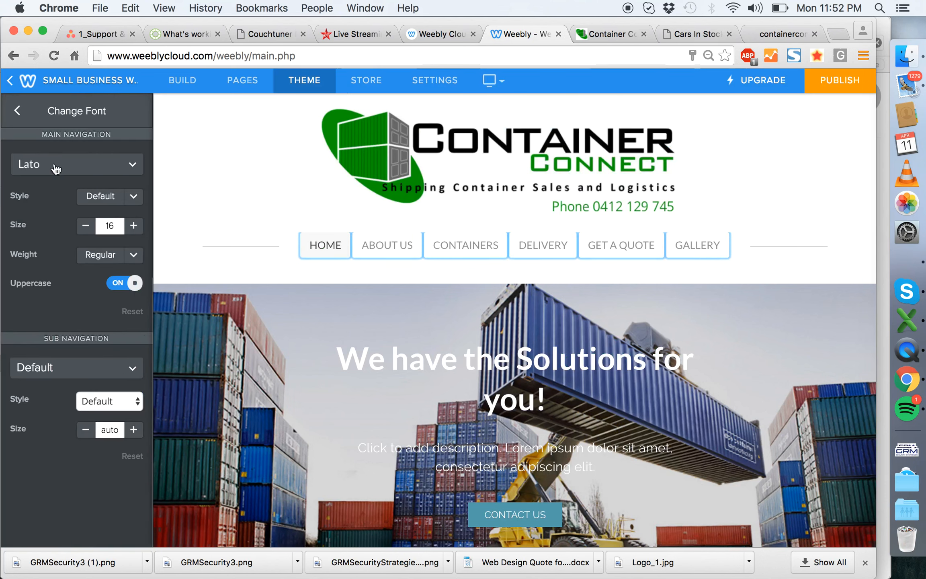
{"action": "left_click", "coordinate": [18, 112]}
{"action": "left_click", "coordinate": [18, 112]}
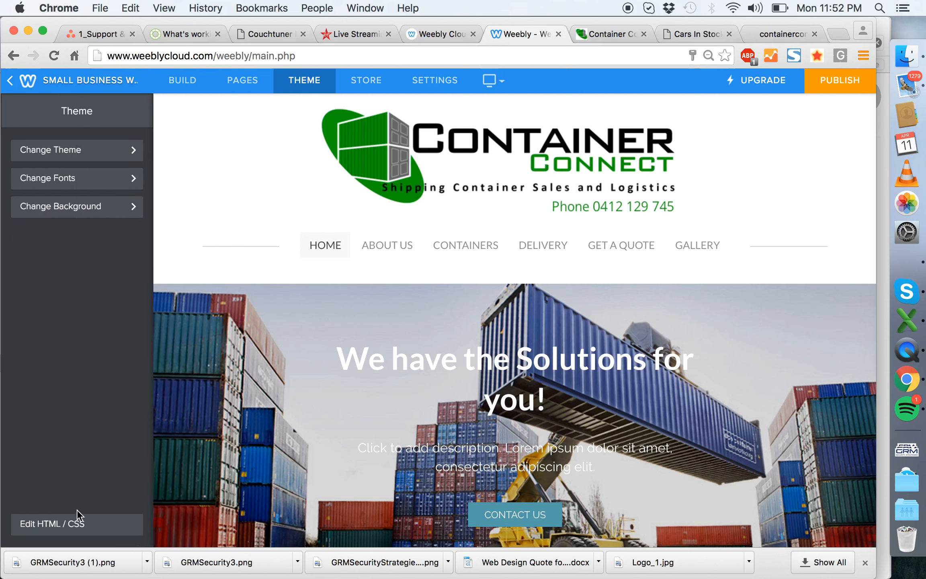
- Reopen the theme's HTML/CSS code editor and search main_style.css for "navigation"
{"action": "left_click", "coordinate": [70, 526]}
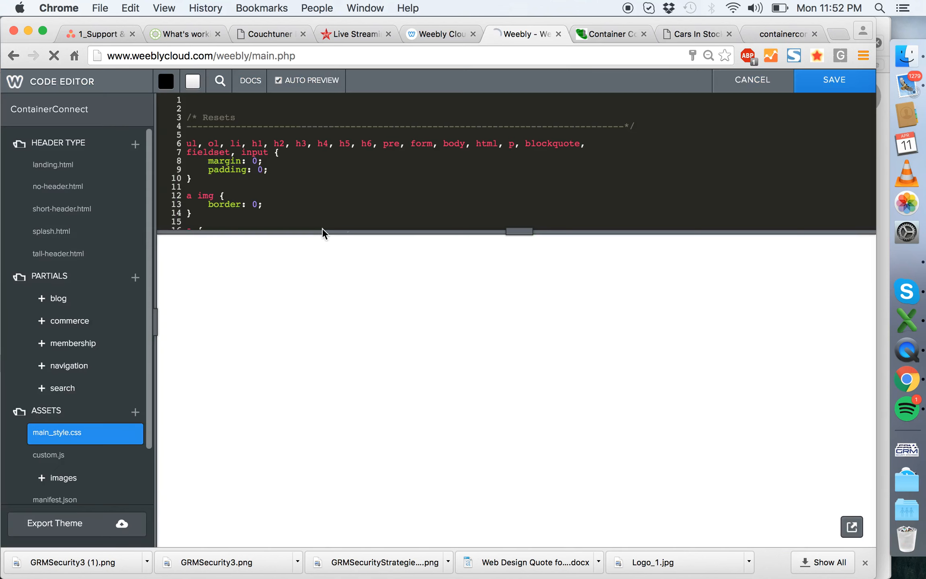
{"action": "key", "text": "super+f"}
{"action": "type", "text": "navigat"}
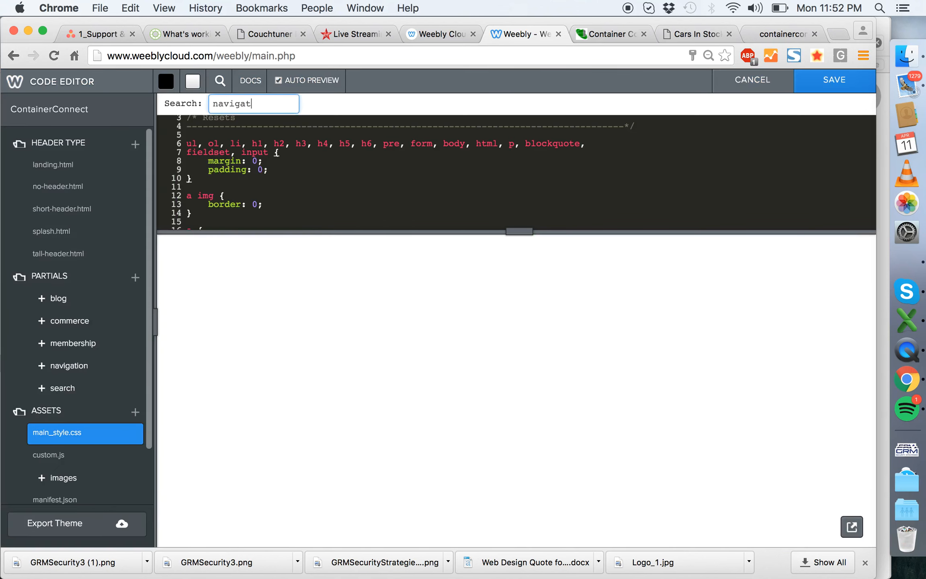
{"action": "type", "text": "ion"}
{"action": "key", "text": "Return"}
{"action": "scroll", "coordinate": [316, 164], "scroll_direction": "down", "scroll_amount": 5}
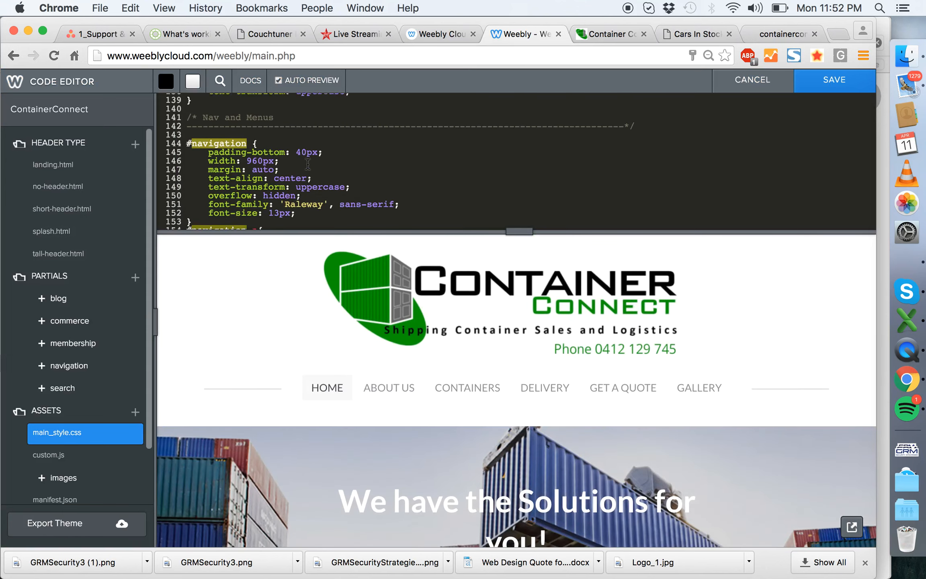
- Try a text color of #000 in the #wsite-menus .wsite-menu li a rule, and undo the change
{"action": "scroll", "coordinate": [310, 165], "scroll_direction": "down", "scroll_amount": 3}
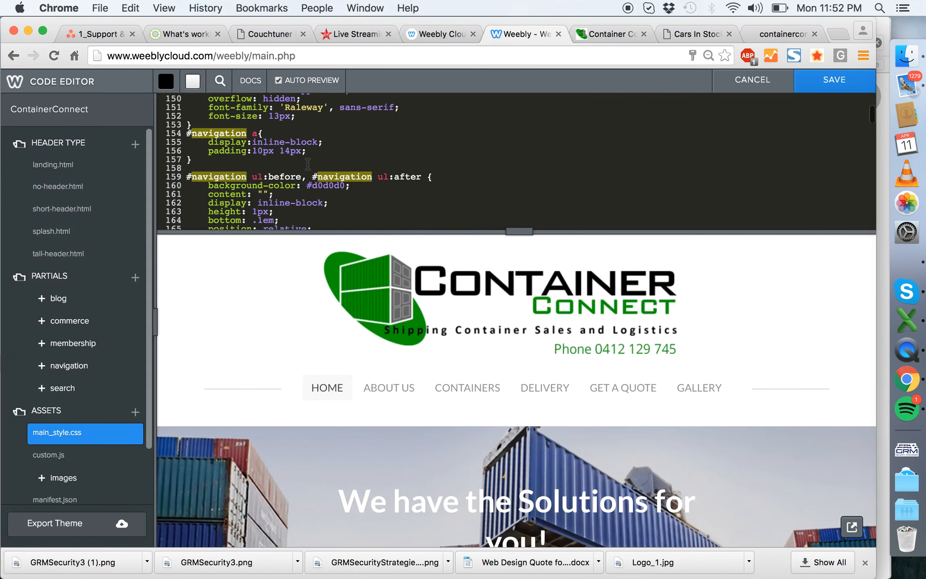
{"action": "scroll", "coordinate": [342, 165], "scroll_direction": "down", "scroll_amount": 5}
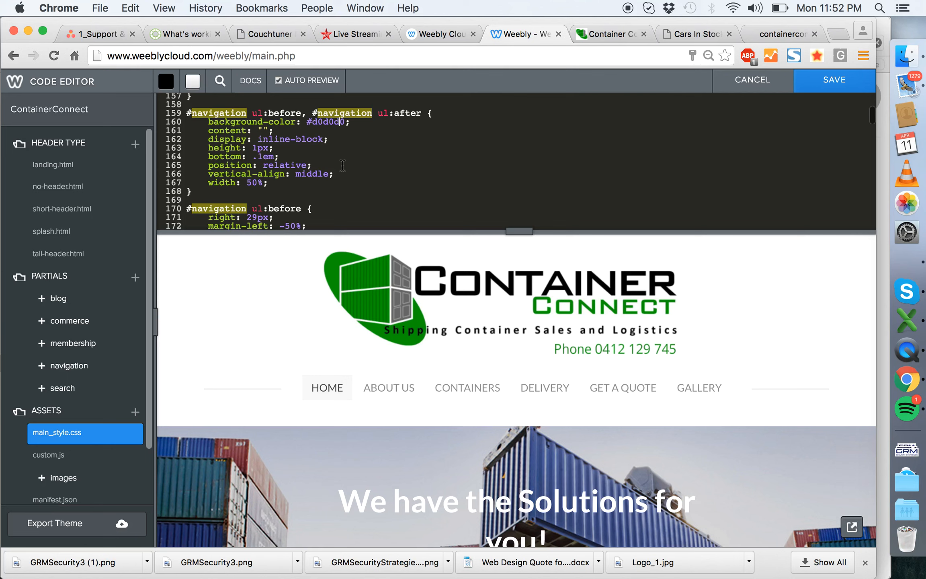
{"action": "scroll", "coordinate": [342, 165], "scroll_direction": "down", "scroll_amount": 4}
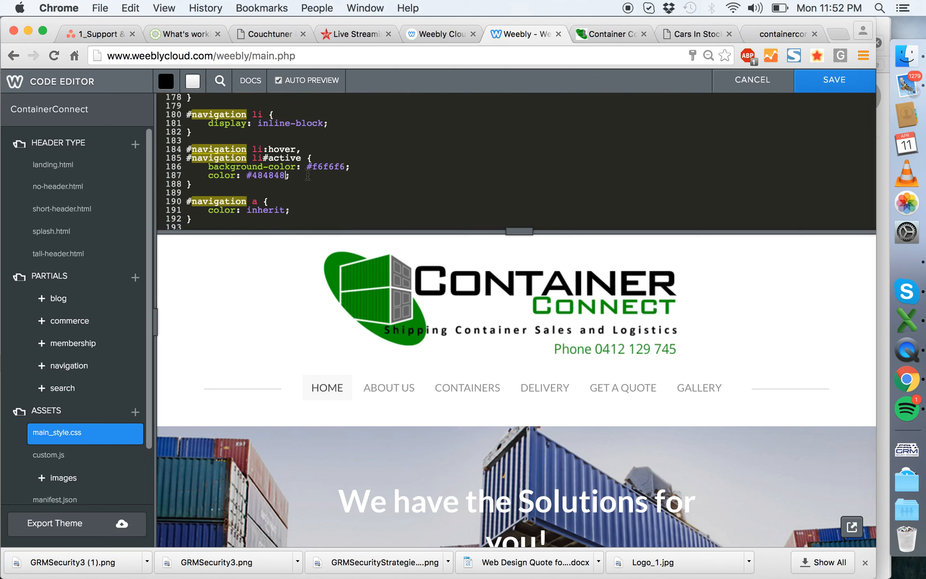
{"action": "scroll", "coordinate": [351, 175], "scroll_direction": "down", "scroll_amount": 5}
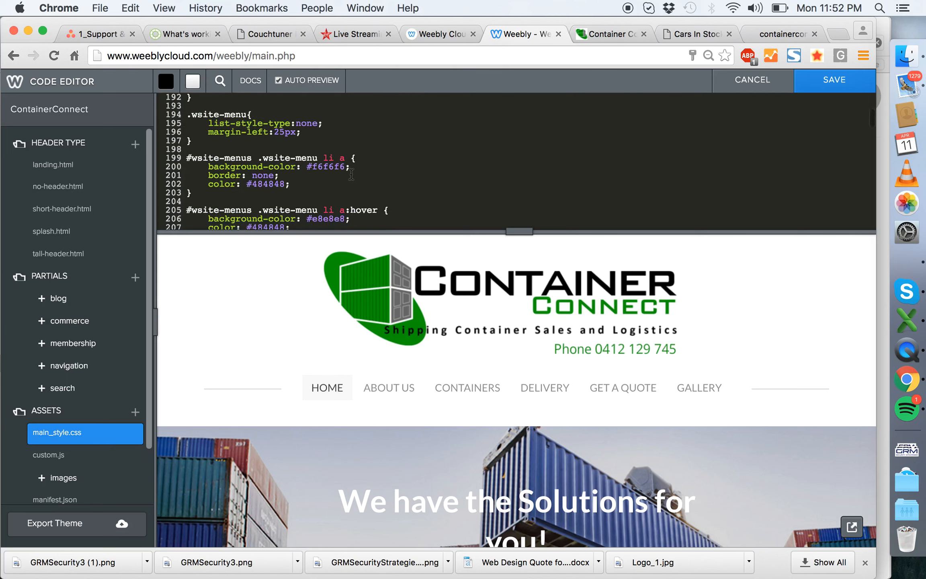
{"action": "scroll", "coordinate": [351, 175], "scroll_direction": "down", "scroll_amount": 3}
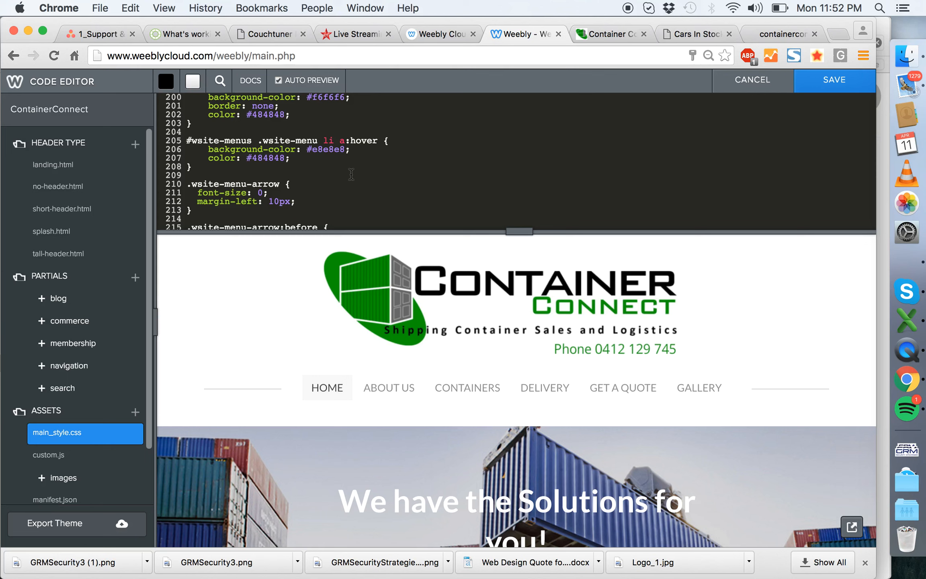
{"action": "scroll", "coordinate": [318, 149], "scroll_direction": "up", "scroll_amount": 1}
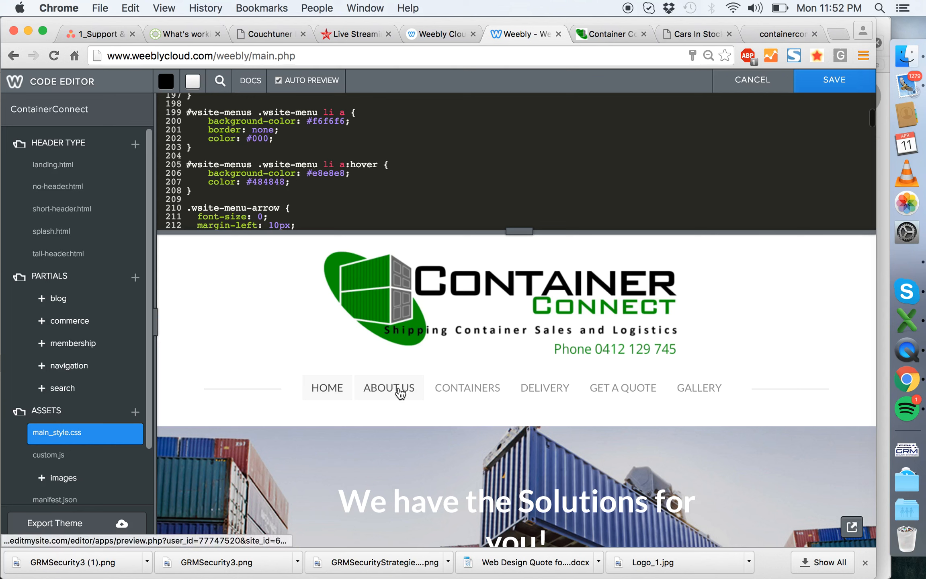
{"action": "key", "text": "super+z"}
{"action": "key", "text": "super+z"}
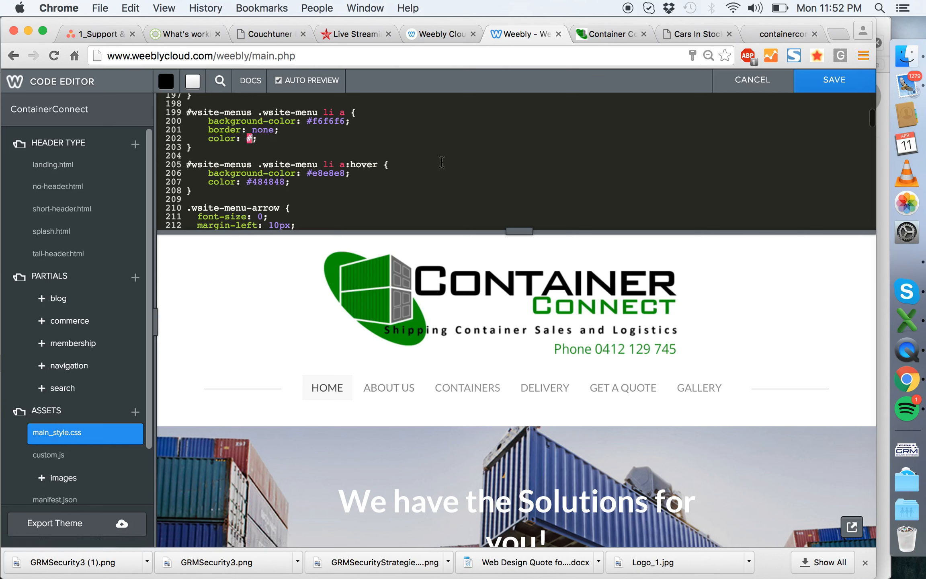
- Add a color: #000 declaration below text-align in the main #navigation rule of main_style.css
{"action": "scroll", "coordinate": [389, 160], "scroll_direction": "up", "scroll_amount": 3}
{"action": "scroll", "coordinate": [390, 160], "scroll_direction": "down", "scroll_amount": 5}
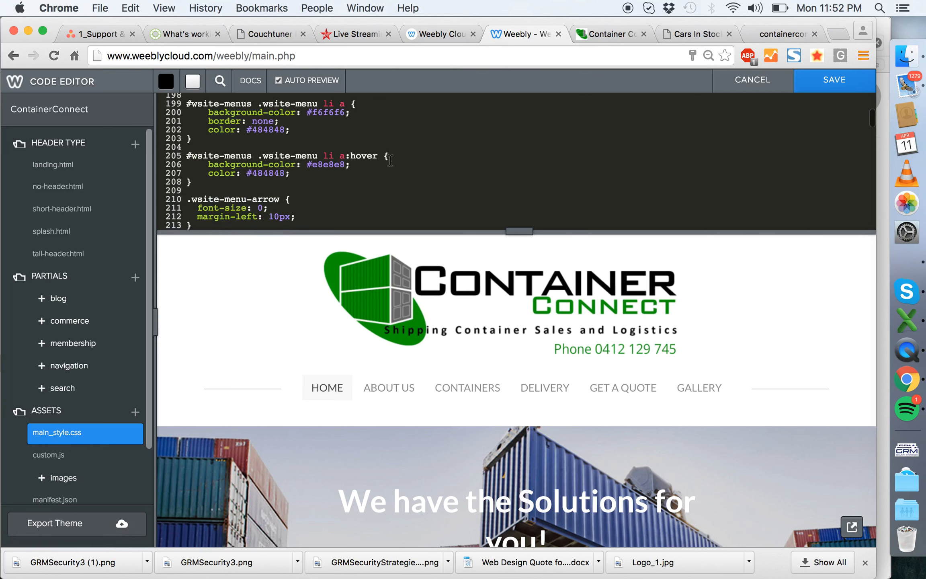
{"action": "scroll", "coordinate": [390, 160], "scroll_direction": "down", "scroll_amount": 5}
{"action": "scroll", "coordinate": [390, 160], "scroll_direction": "up", "scroll_amount": 15}
{"action": "scroll", "coordinate": [390, 160], "scroll_direction": "right", "scroll_amount": 2}
{"action": "scroll", "coordinate": [390, 160], "scroll_direction": "up", "scroll_amount": 7}
{"action": "scroll", "coordinate": [390, 160], "scroll_direction": "left", "scroll_amount": 2}
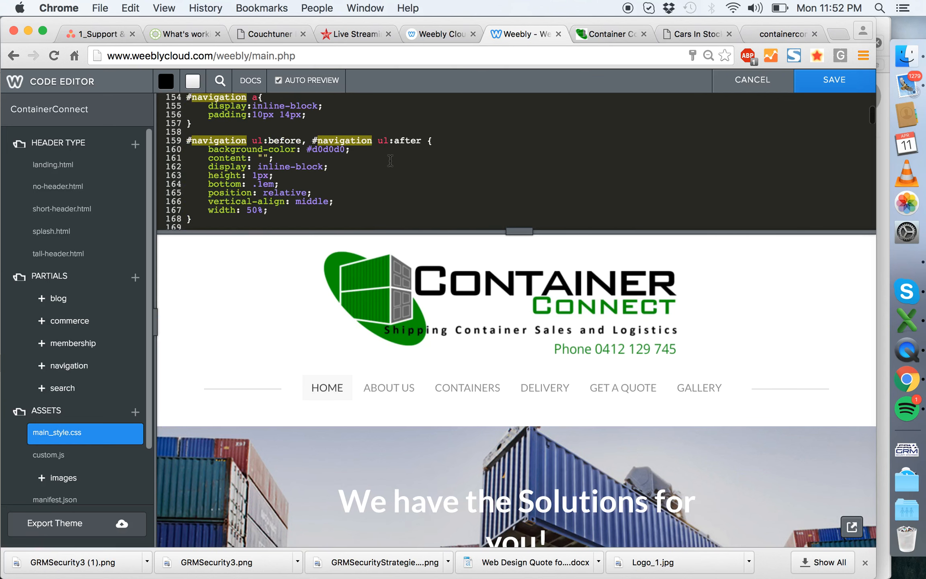
{"action": "scroll", "coordinate": [390, 160], "scroll_direction": "up", "scroll_amount": 2}
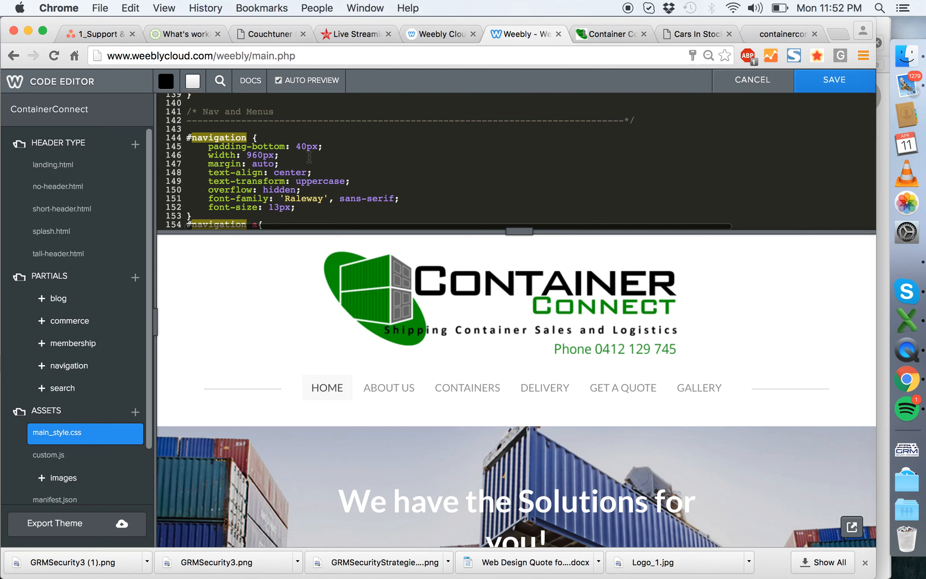
{"action": "key", "text": "Return"}
{"action": "type", "text": "color: #000;"}
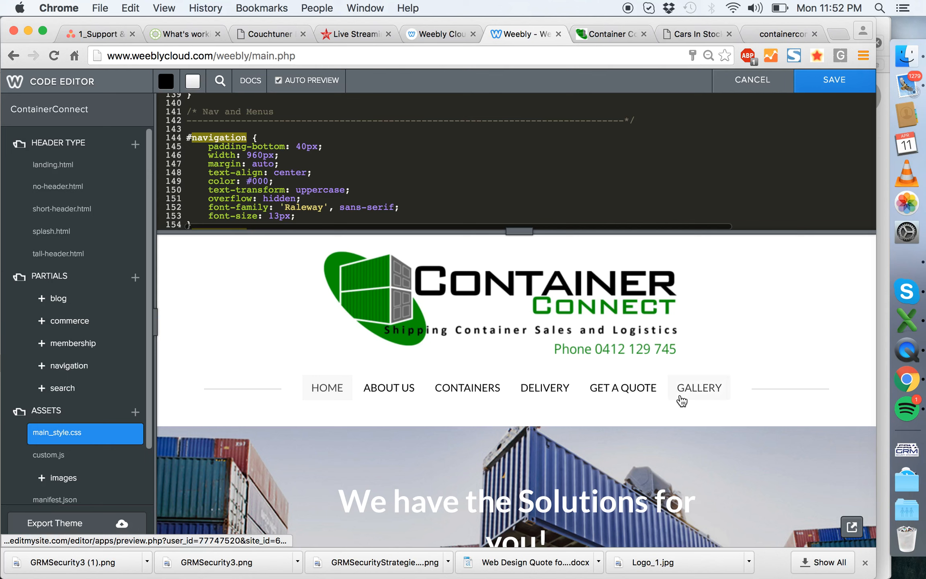
- Set the text color in the #navigation li:hover and li#active rule to #000 and save the theme code
{"action": "scroll", "coordinate": [372, 166], "scroll_direction": "down", "scroll_amount": 7}
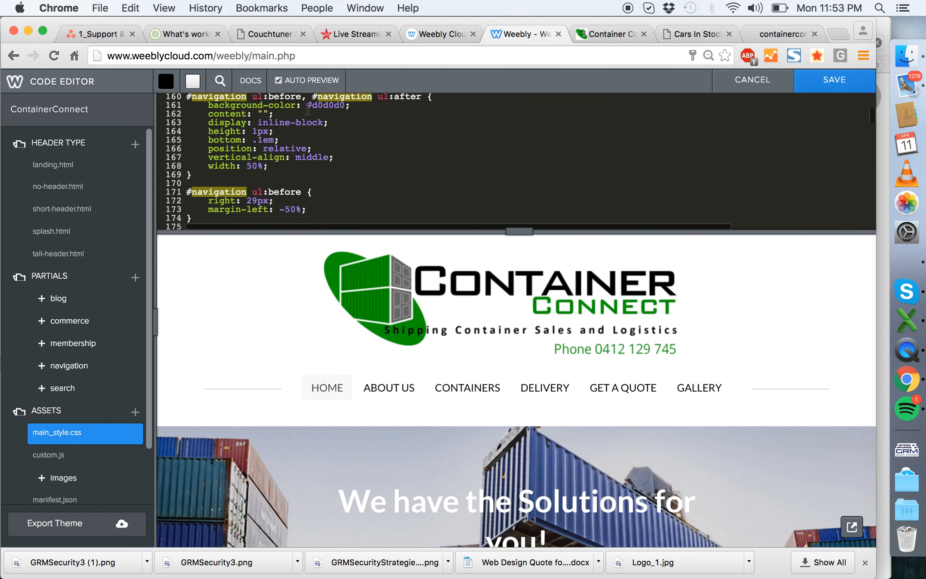
{"action": "scroll", "coordinate": [303, 127], "scroll_direction": "down", "scroll_amount": 7}
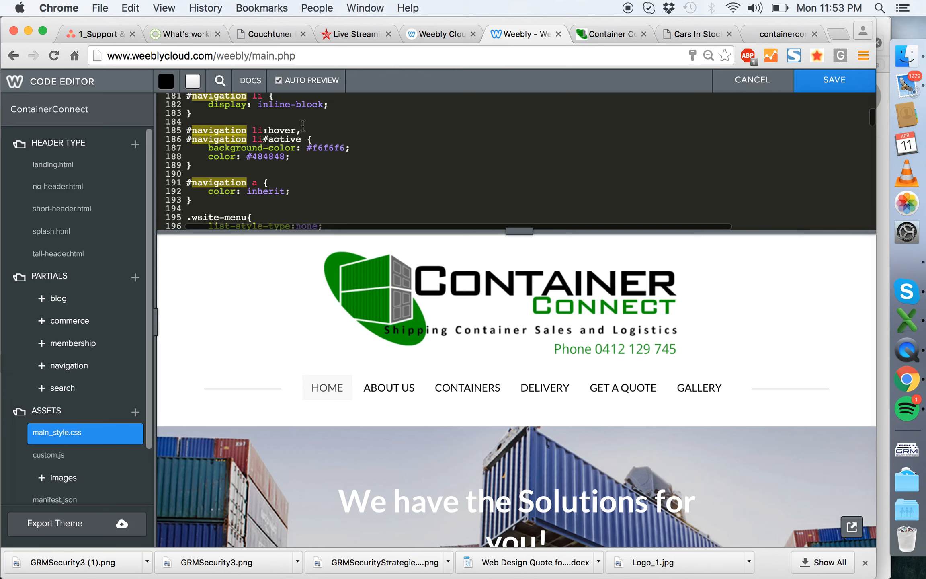
{"action": "key", "text": "BackSpace"}
{"action": "key", "text": "BackSpace"}
{"action": "key", "text": "BackSpace"}
{"action": "key", "text": "BackSpace"}
{"action": "key", "text": "BackSpace"}
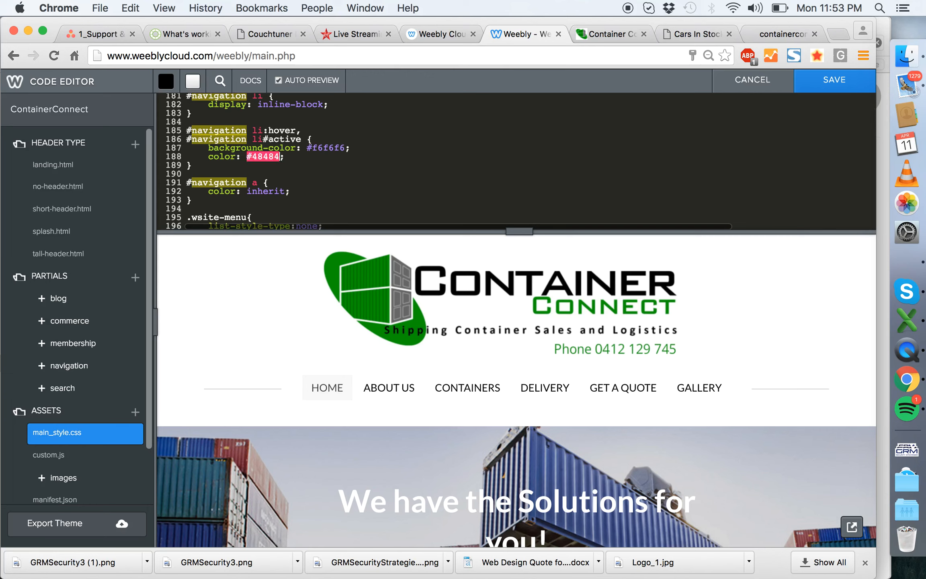
{"action": "type", "text": "000"}
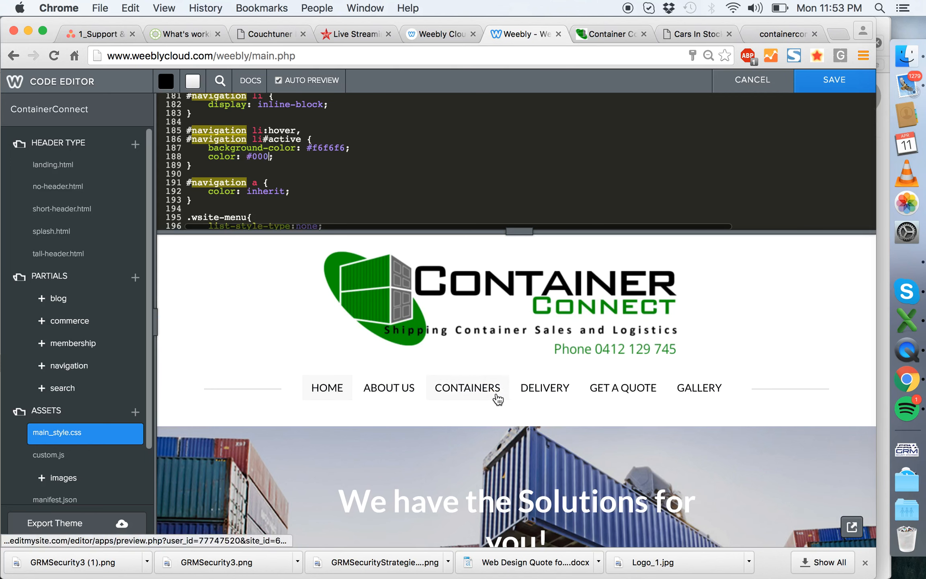
{"action": "left_click", "coordinate": [833, 85]}
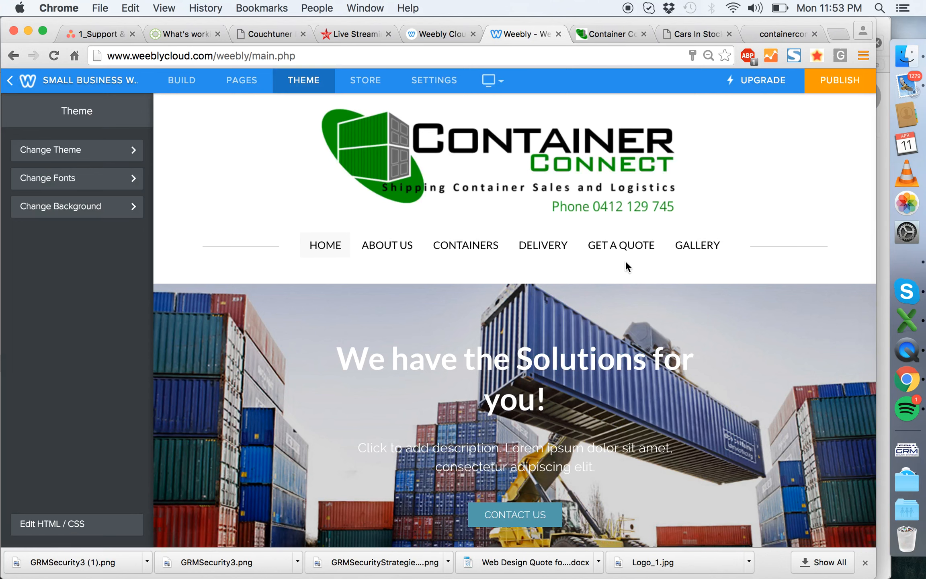
- Check the updated menu on the page, reopen the code editor and find the #navigation rule in main_style.css
{"action": "scroll", "coordinate": [626, 261], "scroll_direction": "down", "scroll_amount": 2}
{"action": "scroll", "coordinate": [501, 255], "scroll_direction": "up", "scroll_amount": 2}
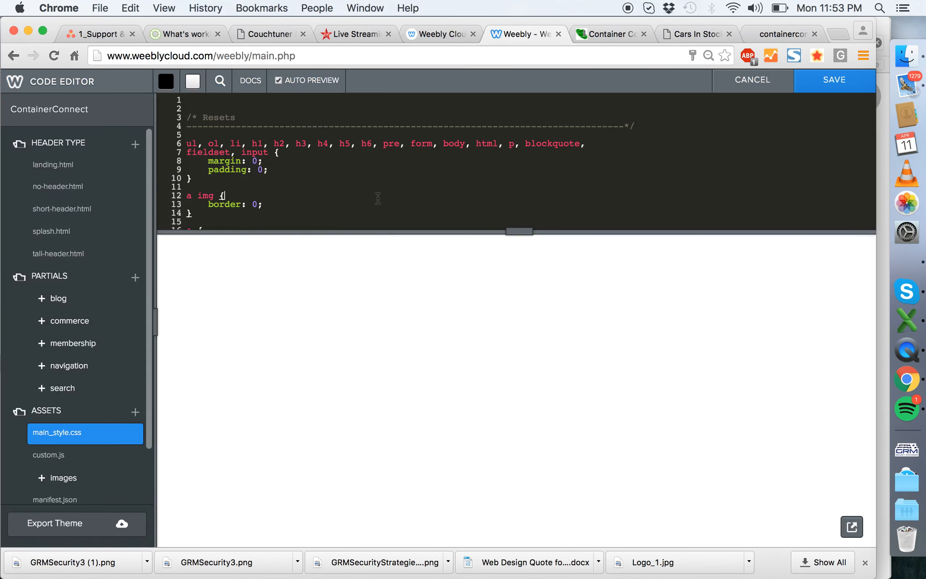
{"action": "key", "text": "super+f"}
{"action": "type", "text": "navigation"}
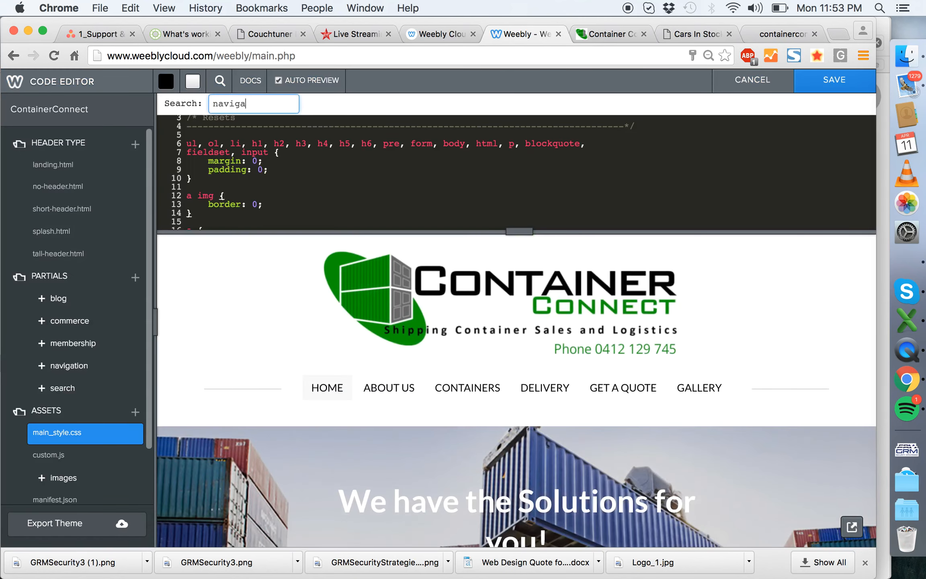
{"action": "key", "text": "Return"}
{"action": "scroll", "coordinate": [361, 157], "scroll_direction": "down", "scroll_amount": 5}
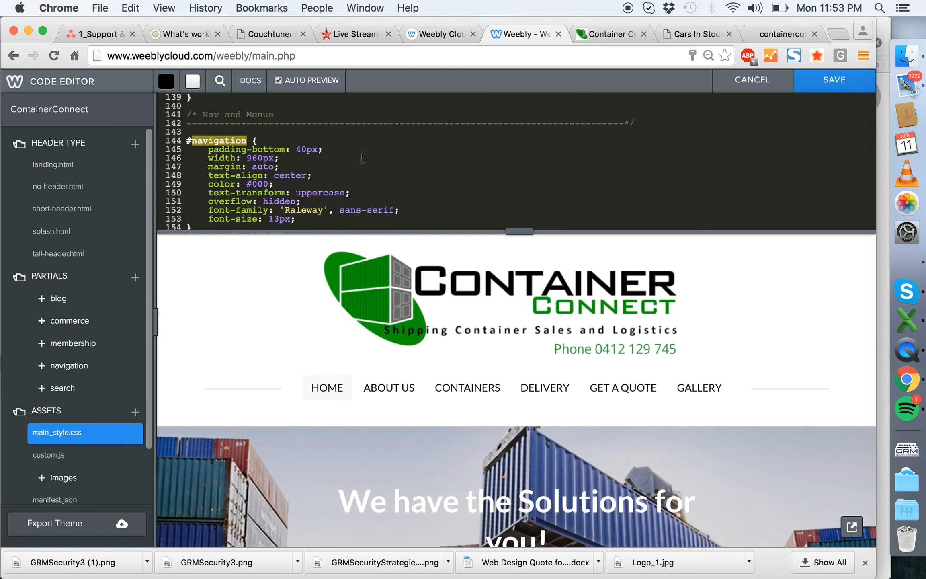
- Set the padding-bottom of the #navigation rule to 20px and save the theme code
{"action": "left_click", "coordinate": [302, 150]}
{"action": "key", "text": "BackSpace"}
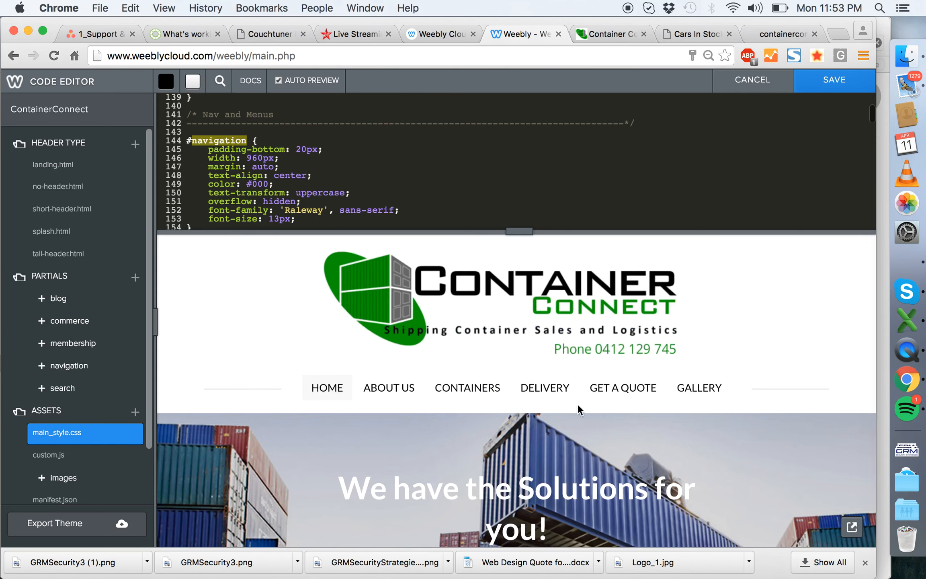
{"action": "left_click", "coordinate": [823, 89]}
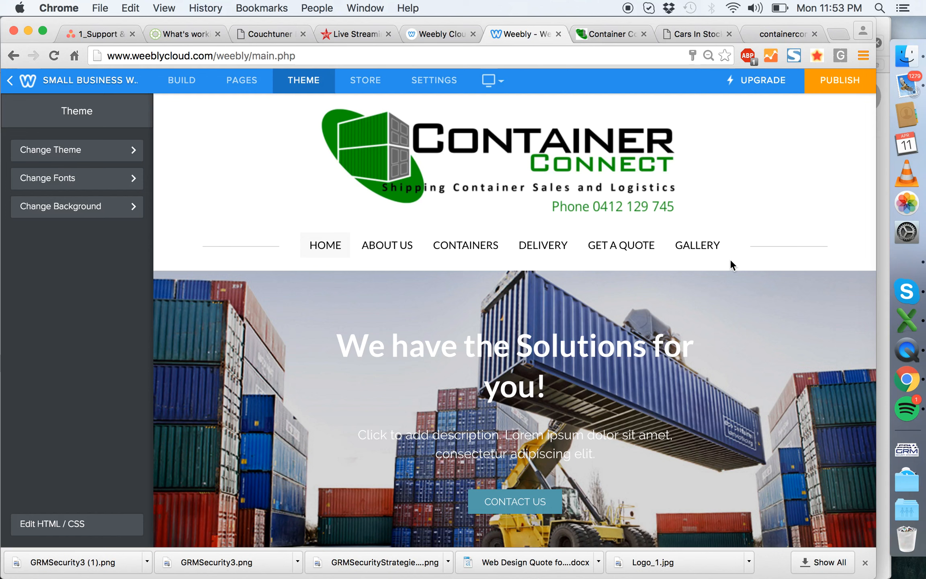
- Compare the header with the one on the published Container Connect preview site and return to the Weebly editor
{"action": "left_click", "coordinate": [607, 37]}
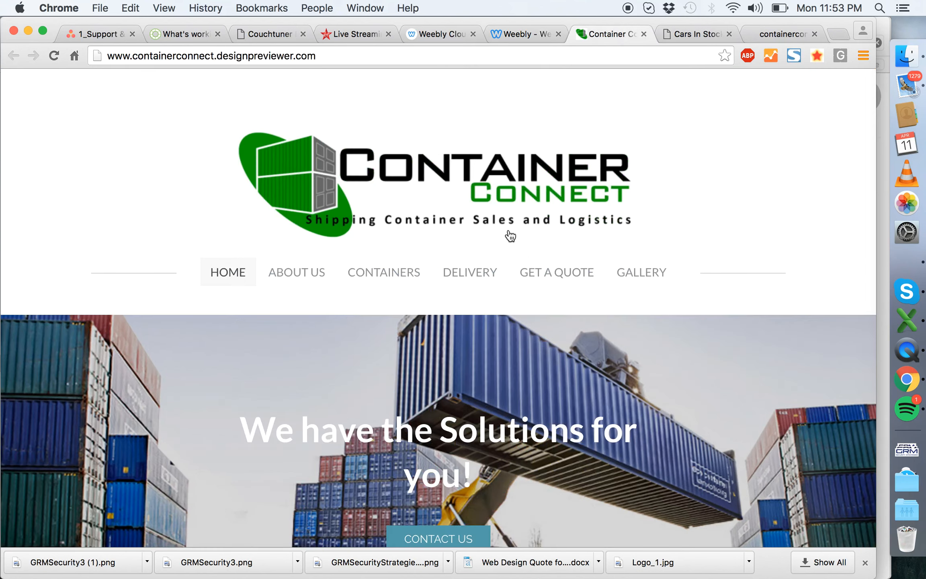
{"action": "left_click", "coordinate": [520, 32]}
- Darken the home page's banner image to 20% and save it to only this page
{"action": "scroll", "coordinate": [578, 213], "scroll_direction": "down", "scroll_amount": 1}
{"action": "scroll", "coordinate": [583, 221], "scroll_direction": "down", "scroll_amount": 2}
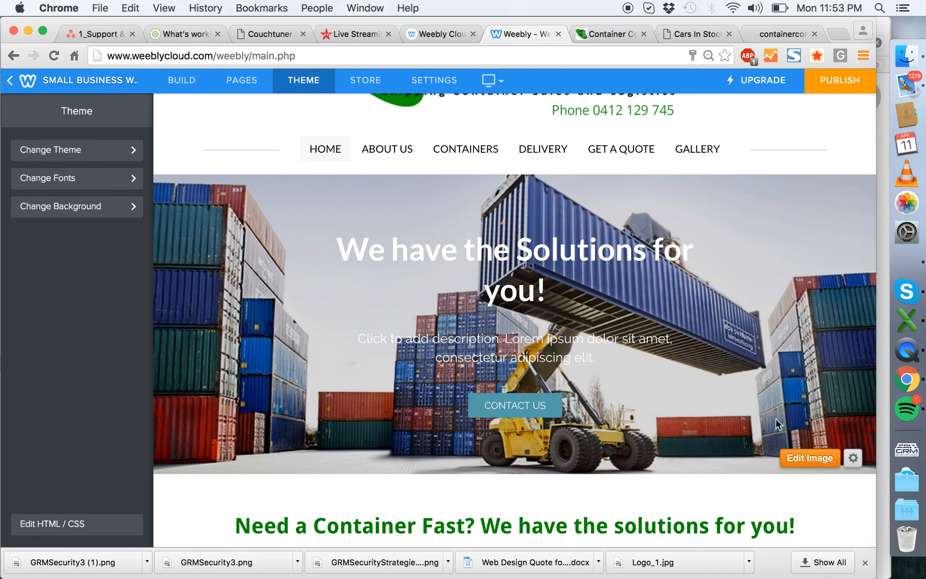
{"action": "left_click", "coordinate": [810, 458]}
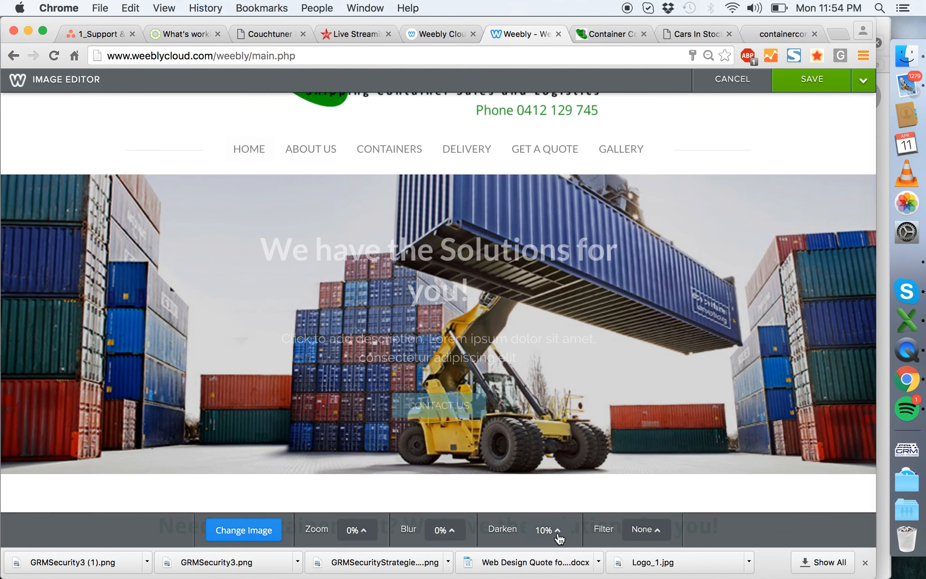
{"action": "left_click", "coordinate": [554, 533]}
{"action": "left_click_drag", "start_coordinate": [561, 499], "coordinate": [556, 492]}
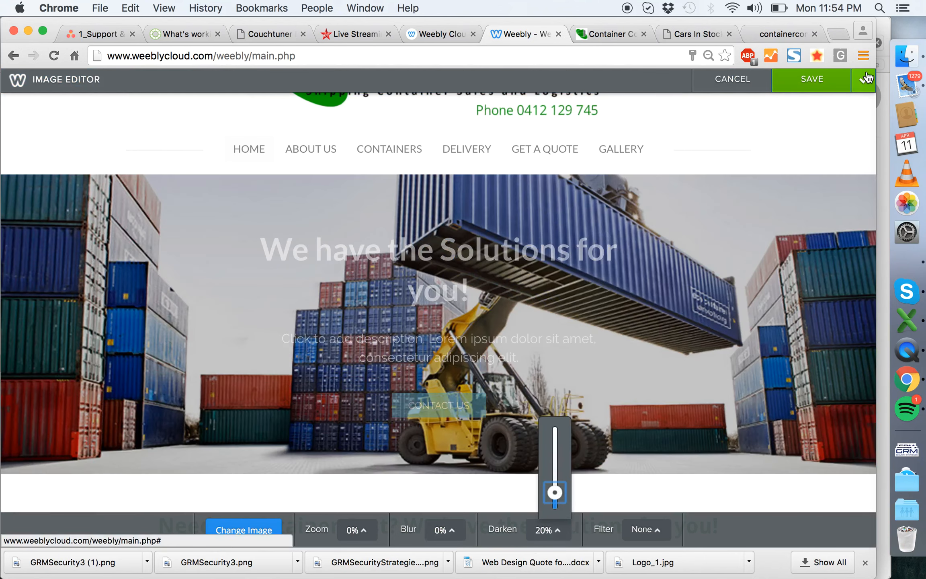
{"action": "left_click", "coordinate": [863, 80]}
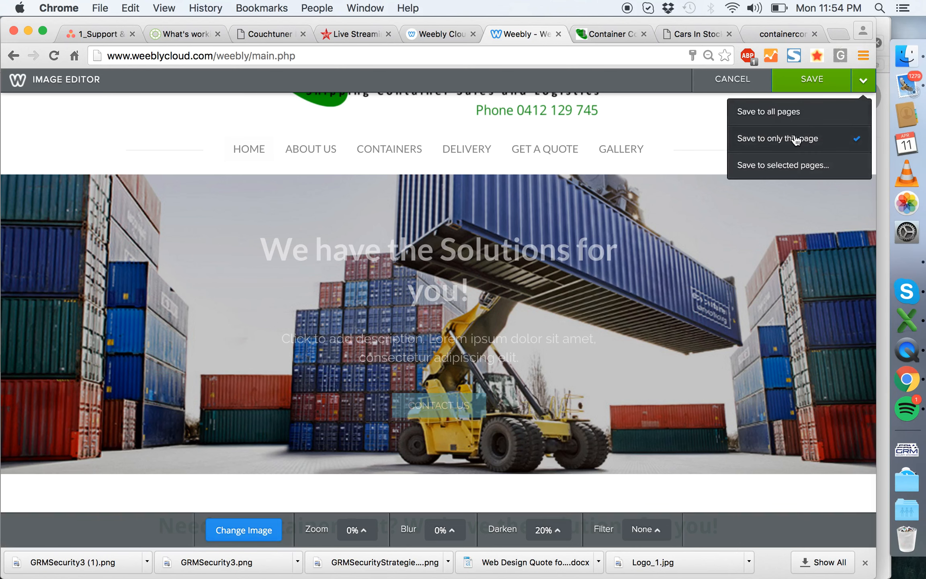
{"action": "left_click", "coordinate": [795, 138]}
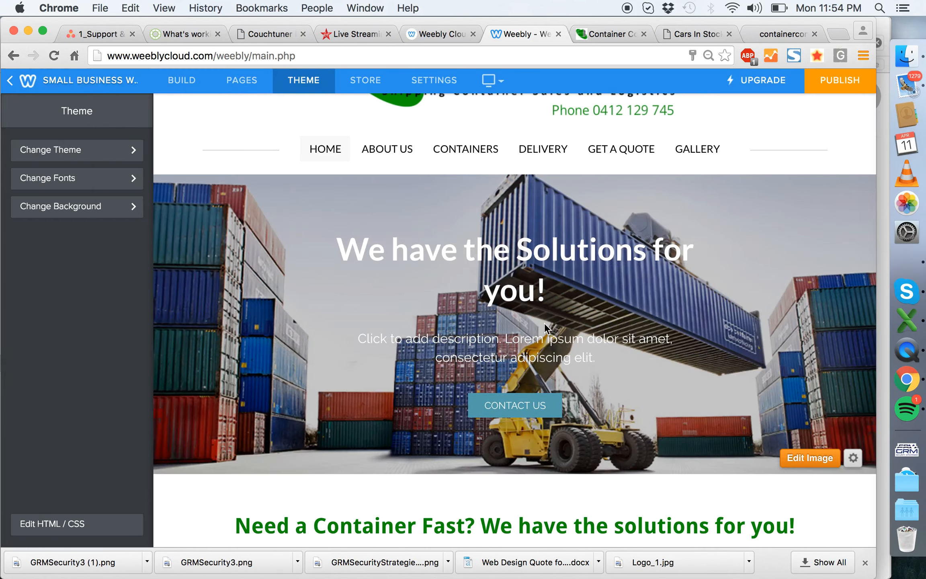
- Switch to Redesign_Question List_AU.doc in Word and examine the Home section's answers for the catch phrase behind the banner heading
{"action": "left_click", "coordinate": [531, 248]}
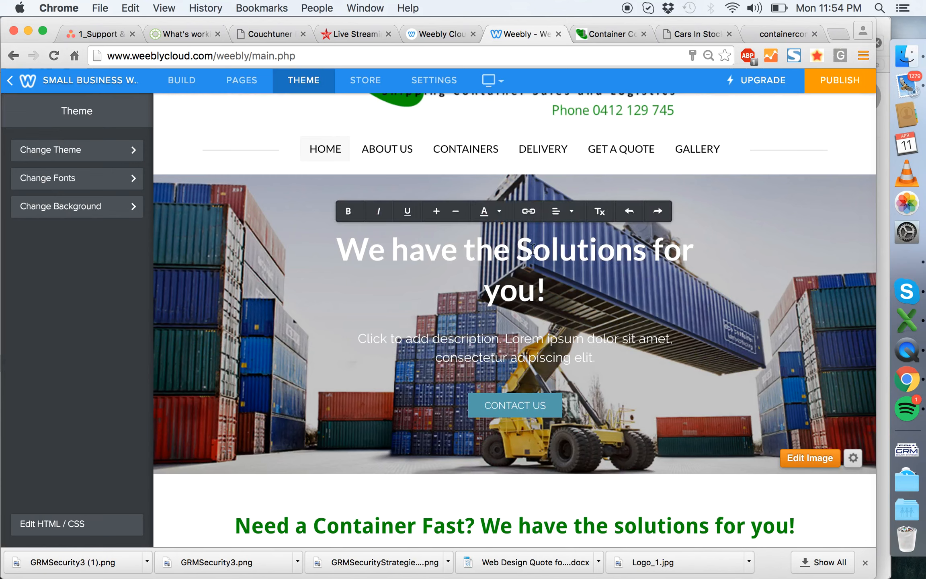
{"action": "scroll", "coordinate": [532, 248], "scroll_direction": "down", "scroll_amount": 5}
{"action": "left_click", "coordinate": [890, 257]}
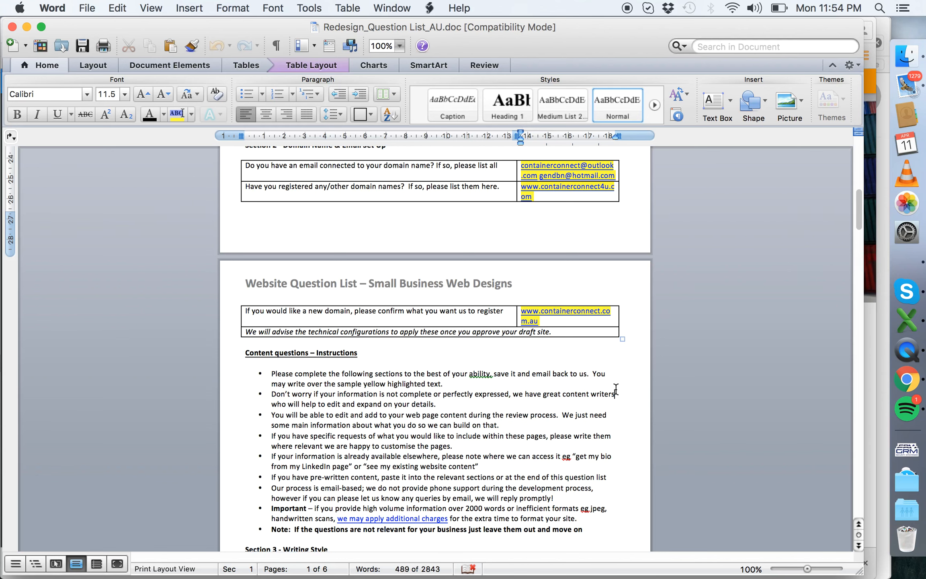
{"action": "left_click", "coordinate": [615, 389]}
{"action": "scroll", "coordinate": [616, 390], "scroll_direction": "down", "scroll_amount": 10}
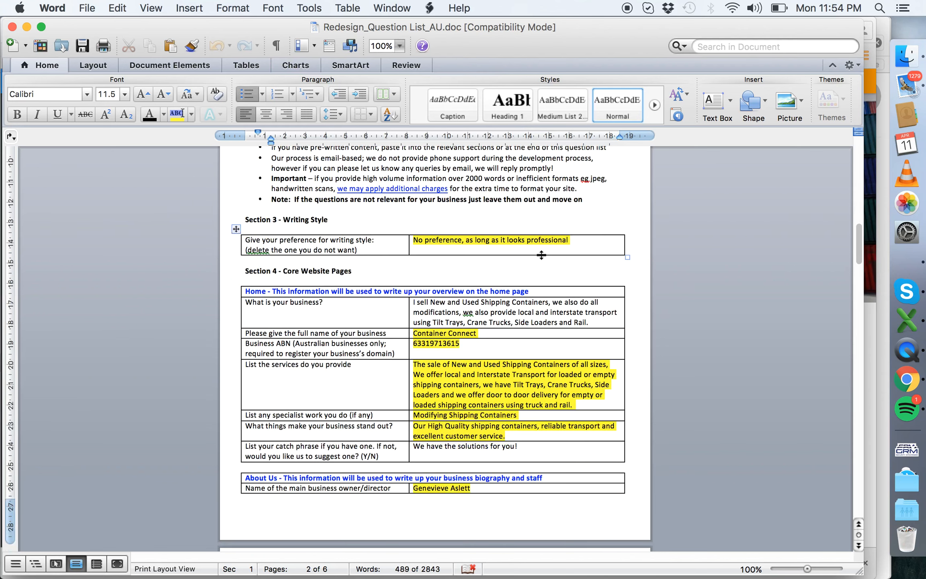
{"action": "scroll", "coordinate": [541, 255], "scroll_direction": "down", "scroll_amount": 1}
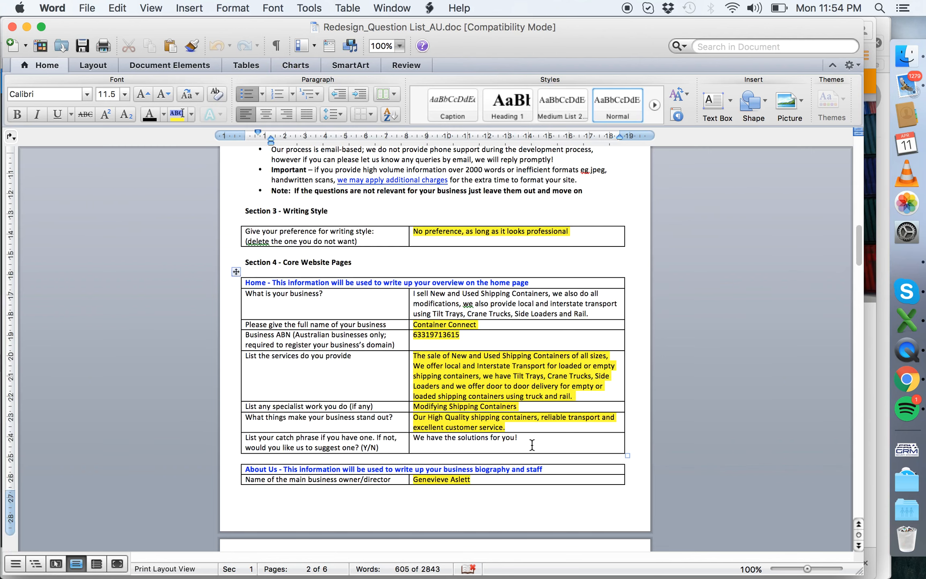
{"action": "left_click_drag", "start_coordinate": [534, 438], "coordinate": [424, 439]}
{"action": "left_click", "coordinate": [493, 439]}
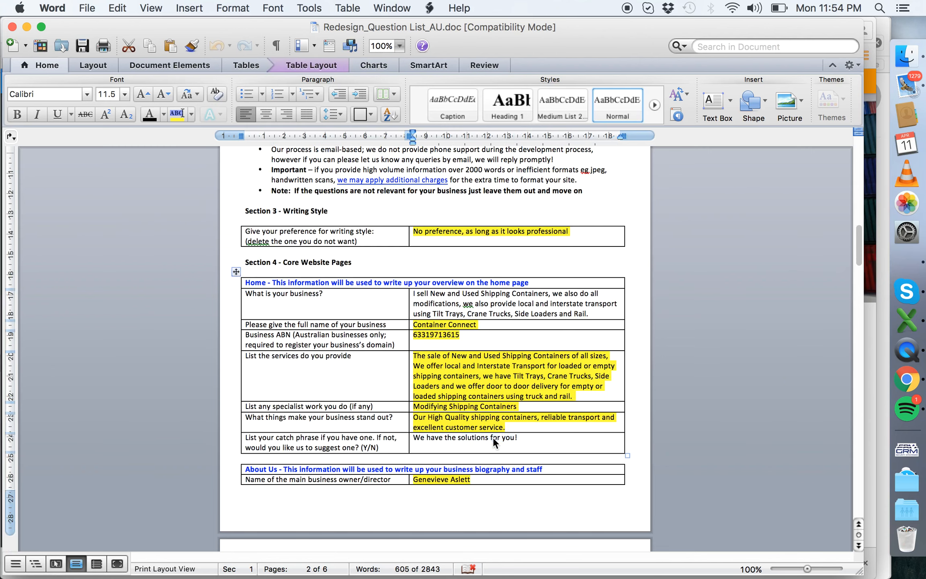
- Switch to the Weebly editor in Chrome and change the banner heading's "Solutions" to lowercase, as in the catch phrase
{"action": "left_click", "coordinate": [906, 380]}
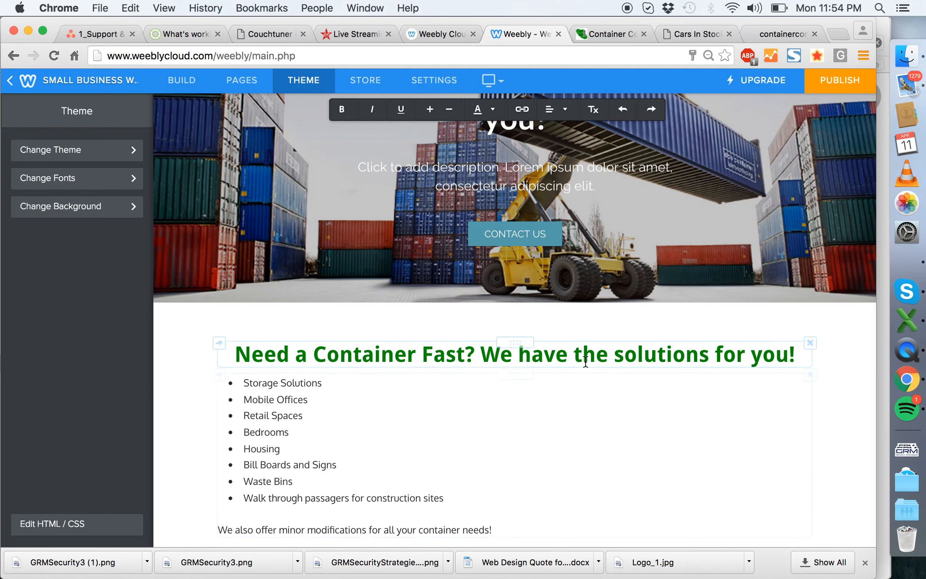
{"action": "scroll", "coordinate": [601, 333], "scroll_direction": "up", "scroll_amount": 4}
{"action": "left_click", "coordinate": [532, 267]}
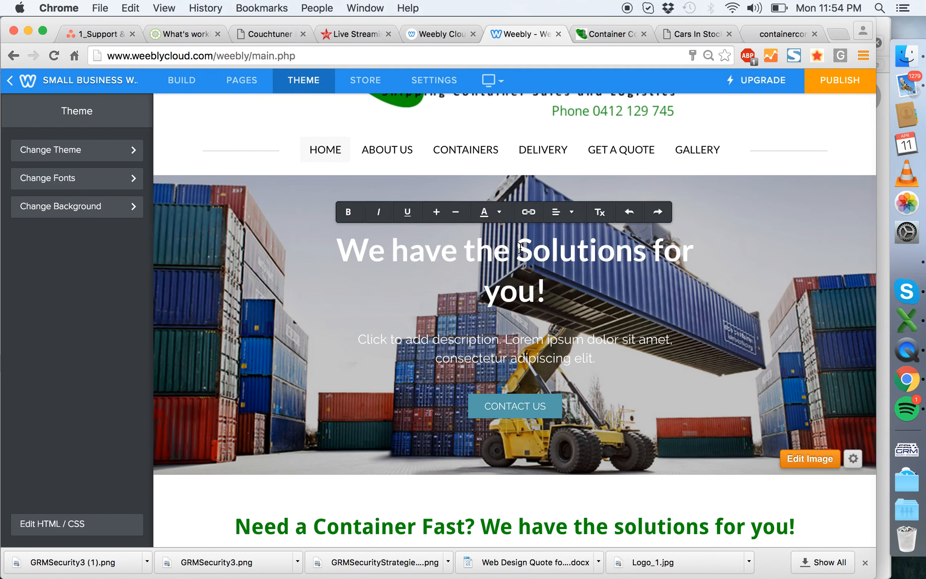
{"action": "key", "text": "BackSpace"}
{"action": "type", "text": "s"}
{"action": "key", "text": "Left"}
{"action": "key", "text": "Left"}
{"action": "key", "text": "Left"}
{"action": "key", "text": "BackSpace"}
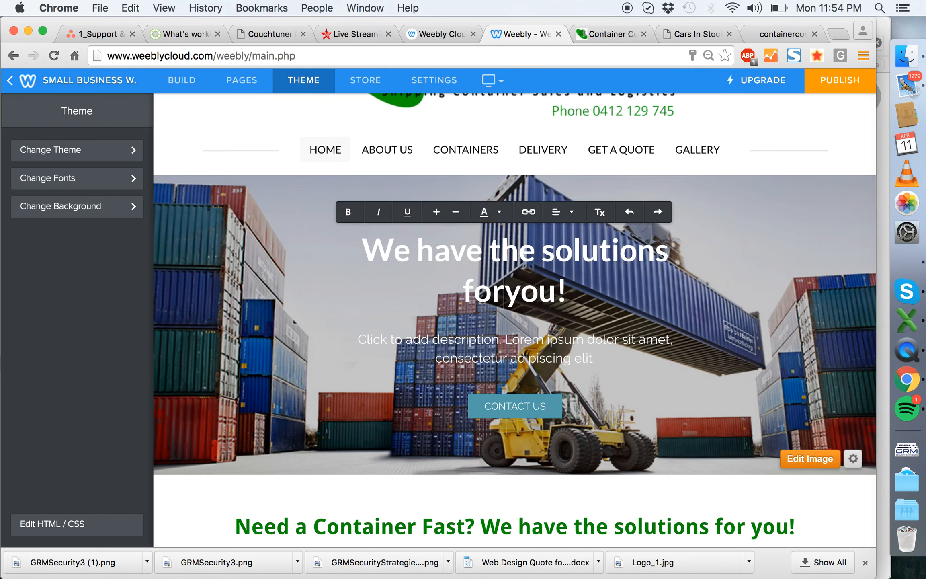
- Open the theme's Headline font settings and clear the inline formatting from the whole banner heading
{"action": "left_click", "coordinate": [114, 182]}
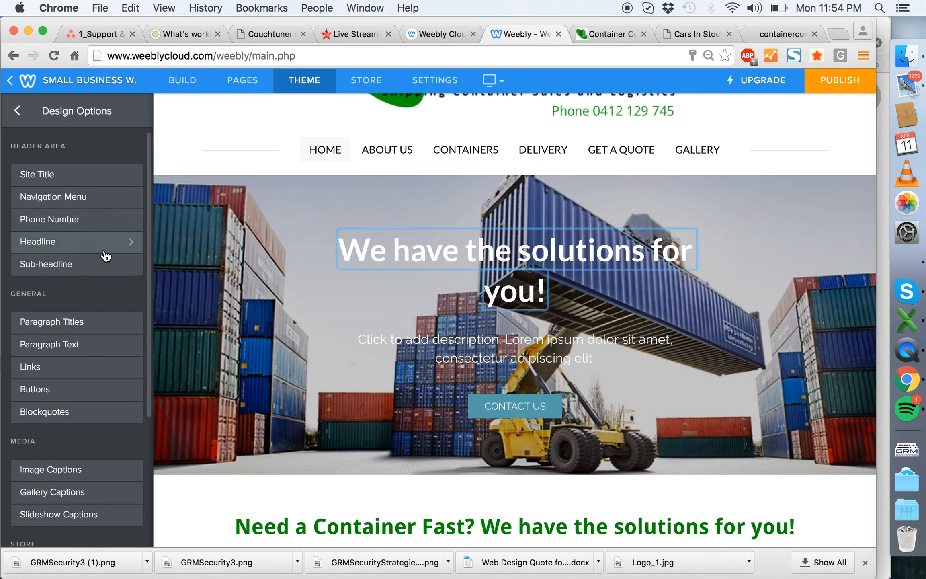
{"action": "left_click", "coordinate": [104, 252]}
{"action": "left_click", "coordinate": [126, 228]}
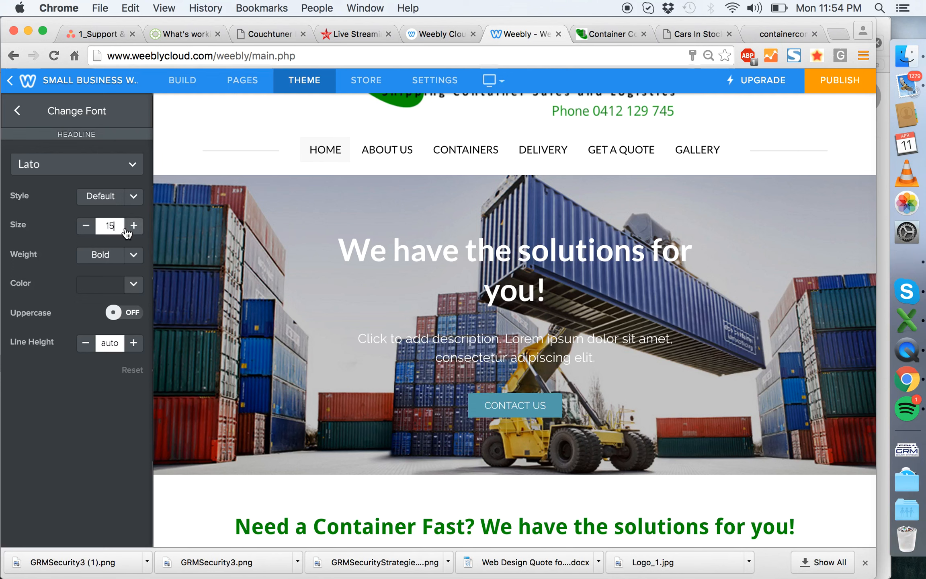
{"action": "double_click", "coordinate": [352, 248]}
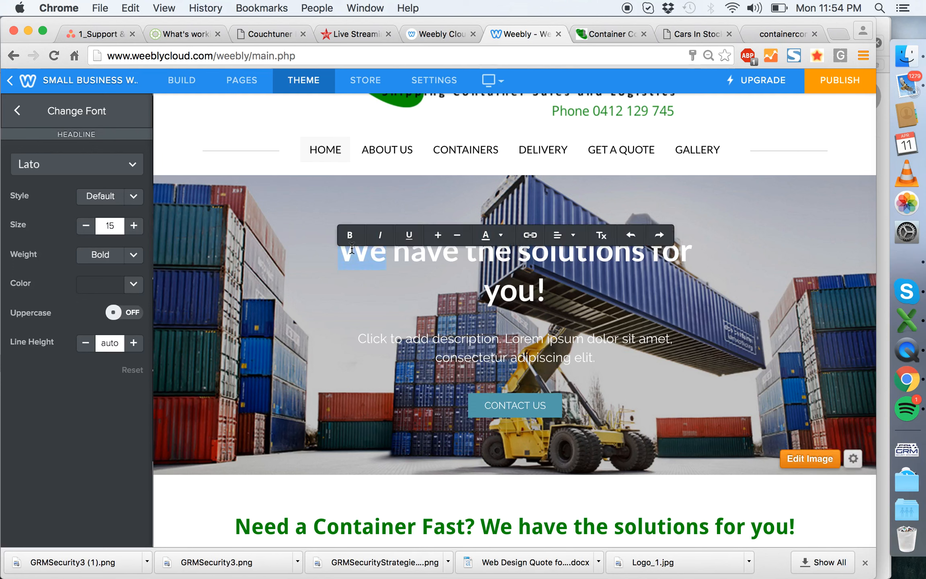
{"action": "triple_click", "coordinate": [352, 248]}
{"action": "left_click", "coordinate": [601, 235]}
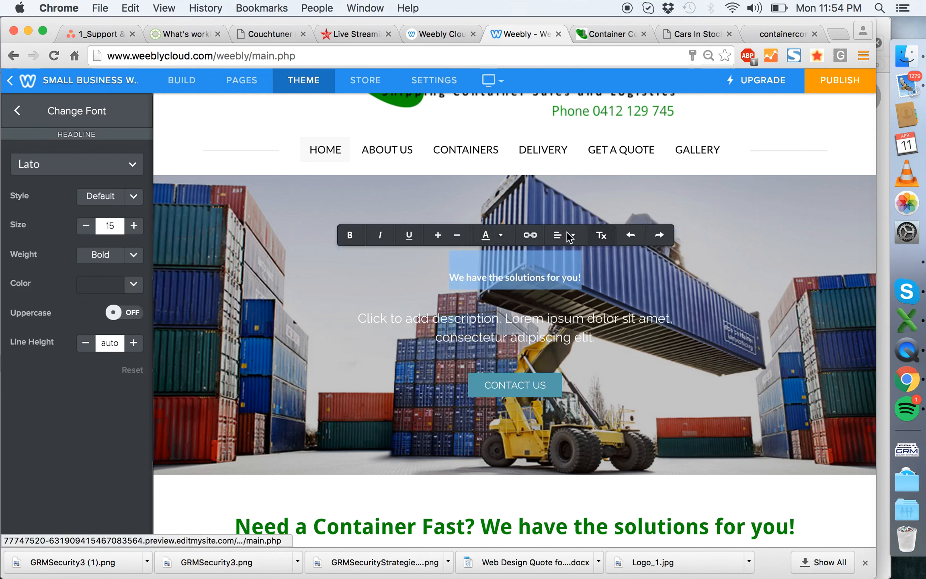
- Increase the Headline font size to 40
{"action": "left_click", "coordinate": [134, 226]}
{"action": "left_click", "coordinate": [134, 226]}
{"action": "left_click", "coordinate": [133, 226]}
{"action": "left_click", "coordinate": [134, 226]}
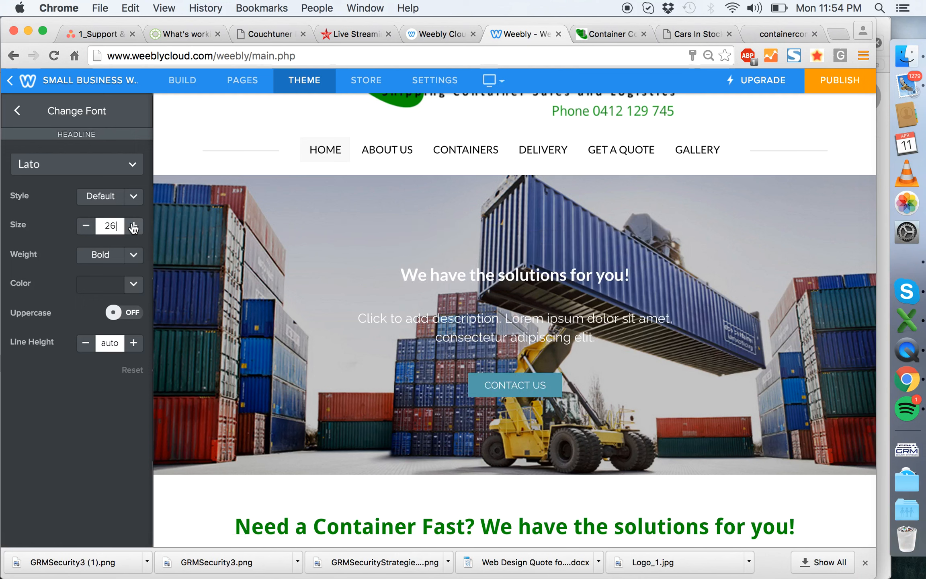
{"action": "left_click", "coordinate": [134, 226]}
{"action": "left_click", "coordinate": [134, 226]}
{"action": "left_click", "coordinate": [134, 226]}
{"action": "left_click", "coordinate": [134, 225]}
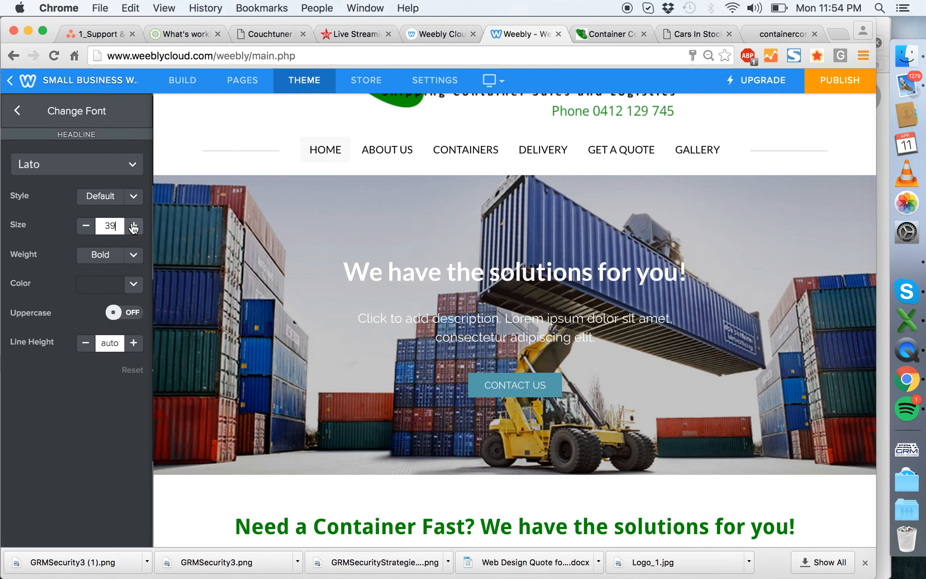
{"action": "left_click", "coordinate": [134, 226]}
{"action": "left_click", "coordinate": [134, 226]}
{"action": "left_click", "coordinate": [133, 226]}
{"action": "left_click", "coordinate": [134, 226]}
{"action": "left_click", "coordinate": [80, 228]}
{"action": "left_click", "coordinate": [80, 227]}
{"action": "left_click", "coordinate": [79, 227]}
{"action": "left_click", "coordinate": [80, 227]}
{"action": "left_click", "coordinate": [133, 226]}
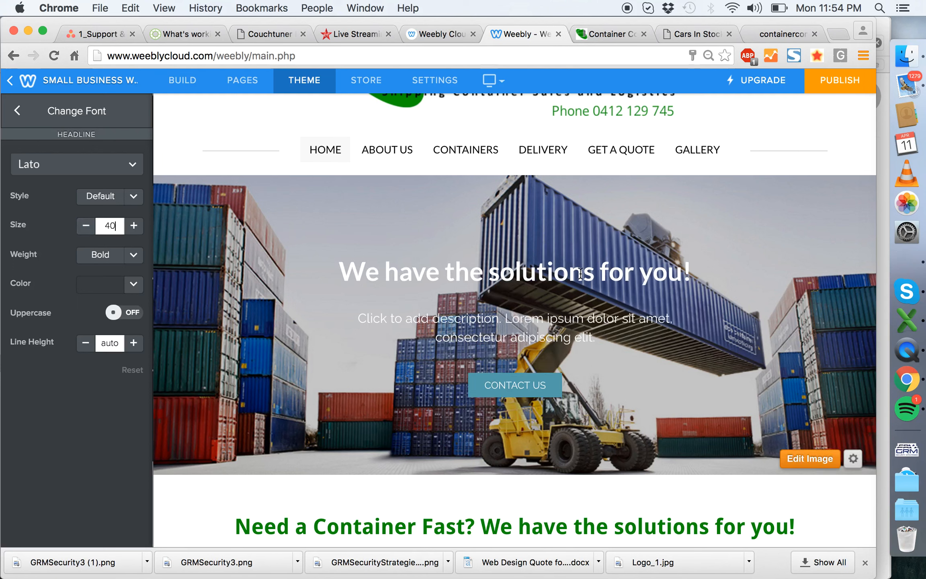
- Capitalize each word of the banner heading to read "We Have The Solutions For You!" and set the Headline font size to 38
{"action": "left_click", "coordinate": [401, 274]}
{"action": "key", "text": "BackSpace"}
{"action": "type", "text": "H"}
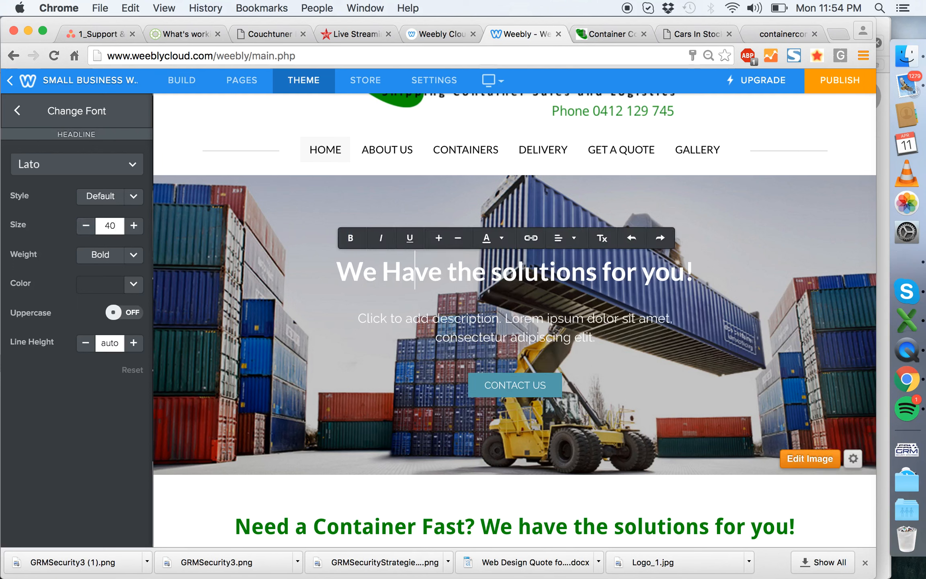
{"action": "key", "text": "BackSpace"}
{"action": "type", "text": "T"}
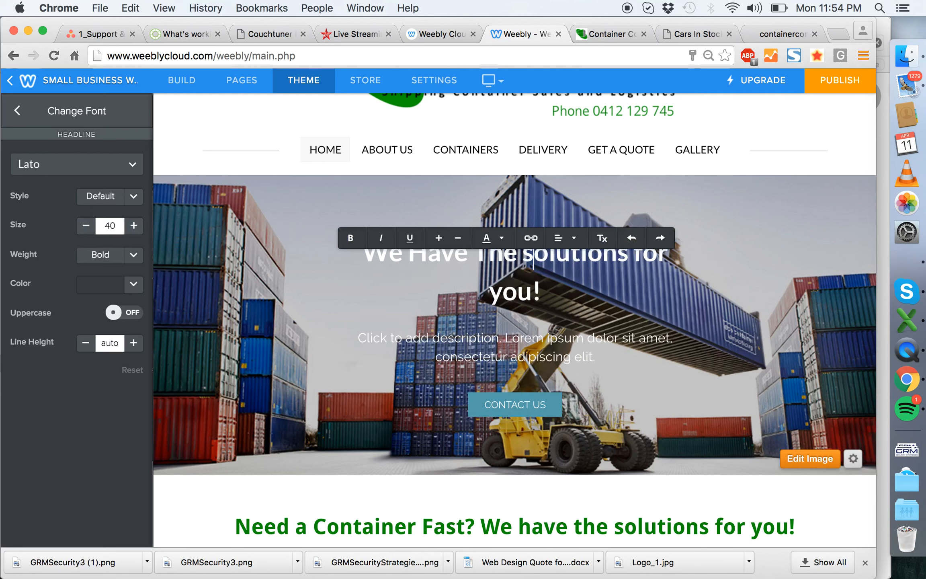
{"action": "key", "text": "BackSpace"}
{"action": "type", "text": "S"}
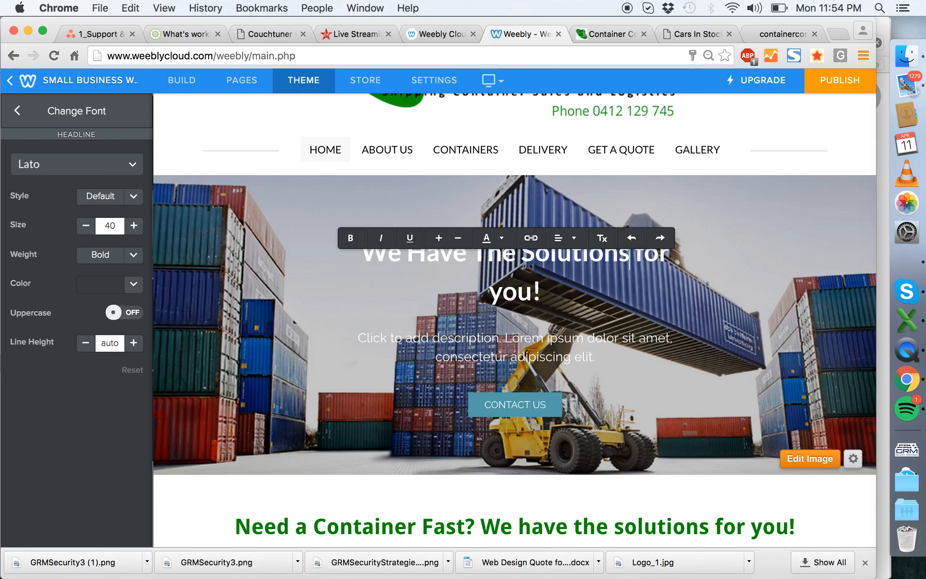
{"action": "key", "text": "BackSpace"}
{"action": "type", "text": "F"}
{"action": "key", "text": "Down"}
{"action": "key", "text": "Left"}
{"action": "key", "text": "Left"}
{"action": "key", "text": "Left"}
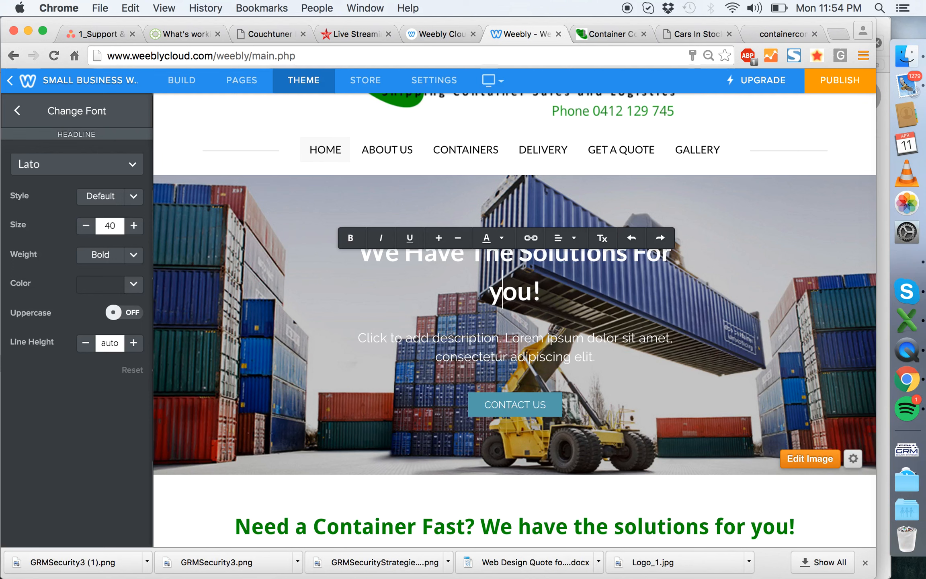
{"action": "key", "text": "BackSpace"}
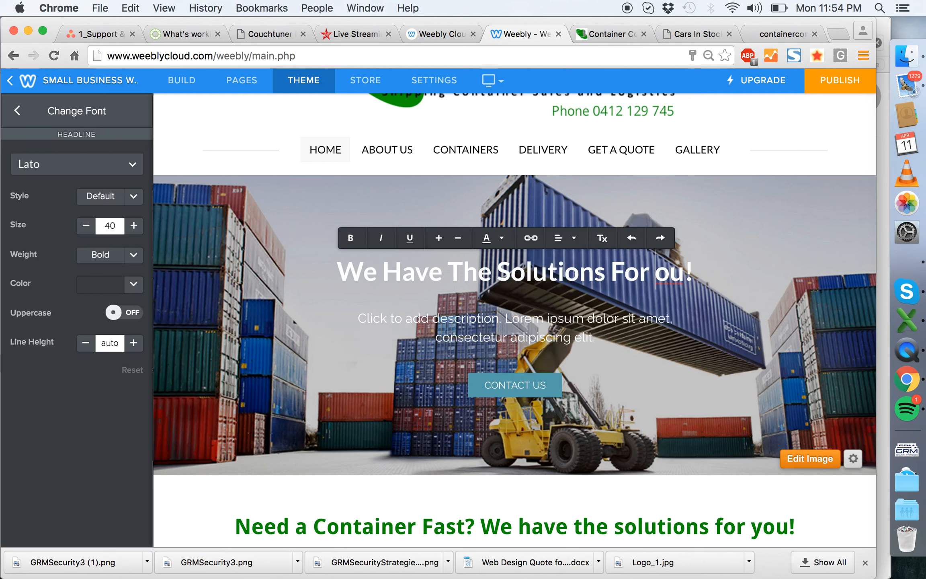
{"action": "type", "text": "Y"}
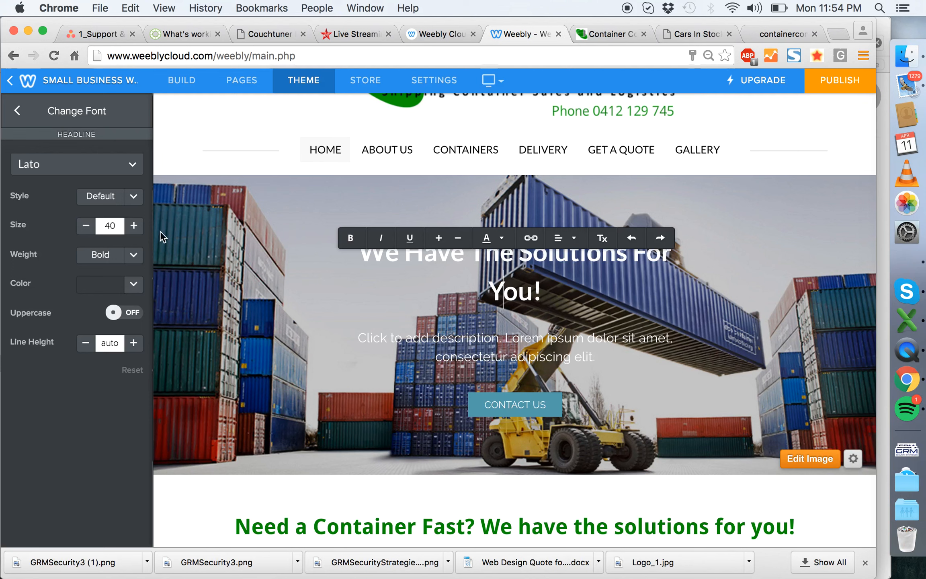
{"action": "left_click", "coordinate": [86, 225]}
{"action": "left_click", "coordinate": [87, 226]}
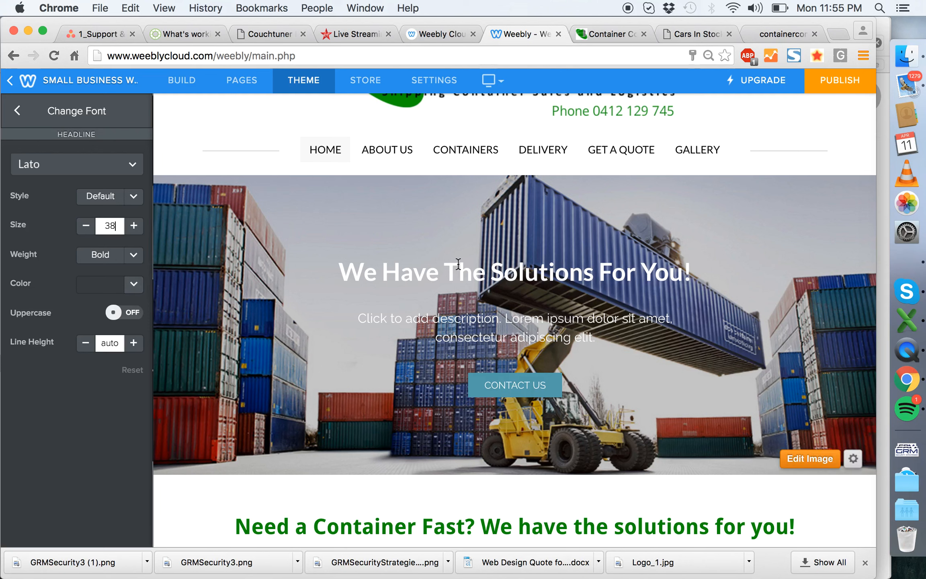
- Examine the style choices for the banner's Contact Us button and keep its current style
{"action": "left_click", "coordinate": [539, 384]}
{"action": "left_click", "coordinate": [562, 231]}
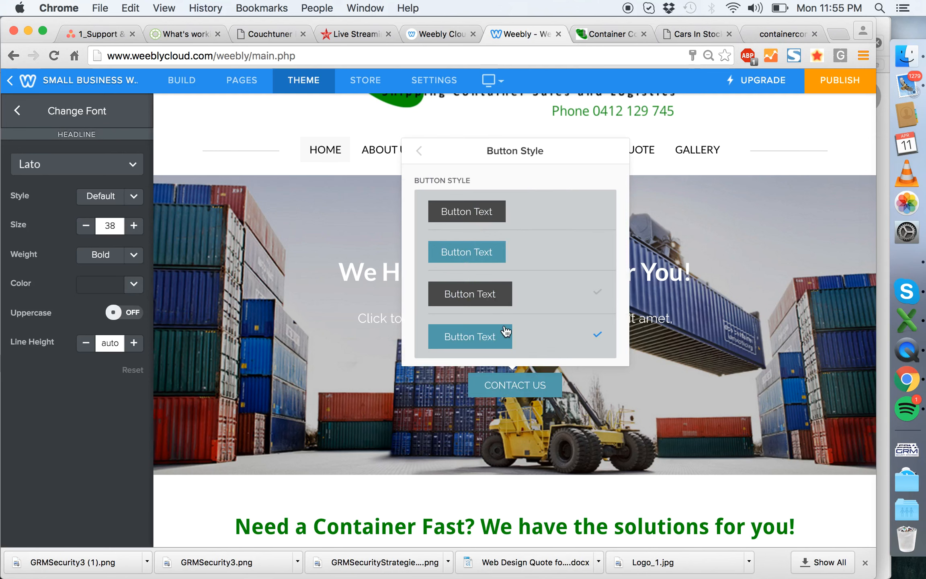
{"action": "left_click", "coordinate": [187, 498]}
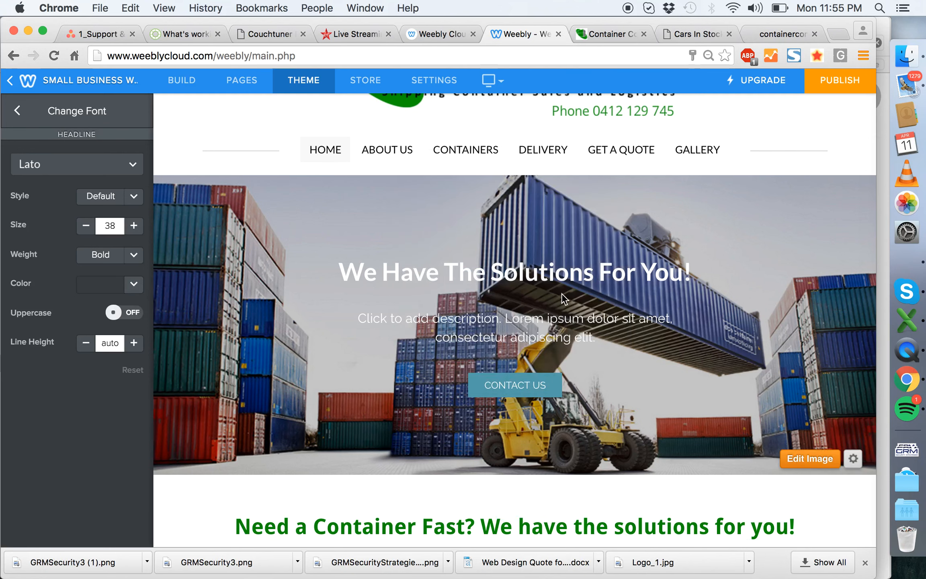
{"action": "scroll", "coordinate": [561, 293], "scroll_direction": "up", "scroll_amount": 3}
{"action": "scroll", "coordinate": [562, 293], "scroll_direction": "down", "scroll_amount": 4}
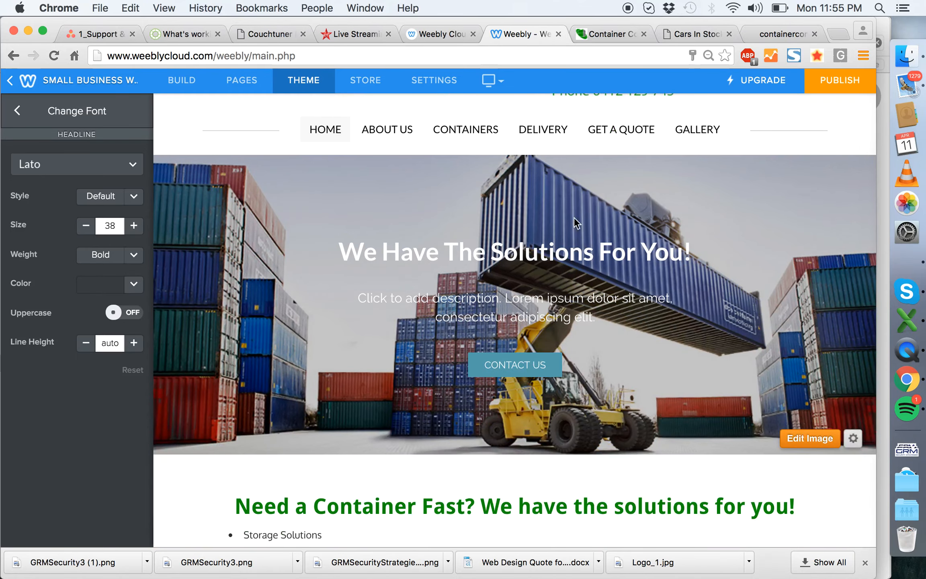
{"action": "scroll", "coordinate": [669, 237], "scroll_direction": "down", "scroll_amount": 2}
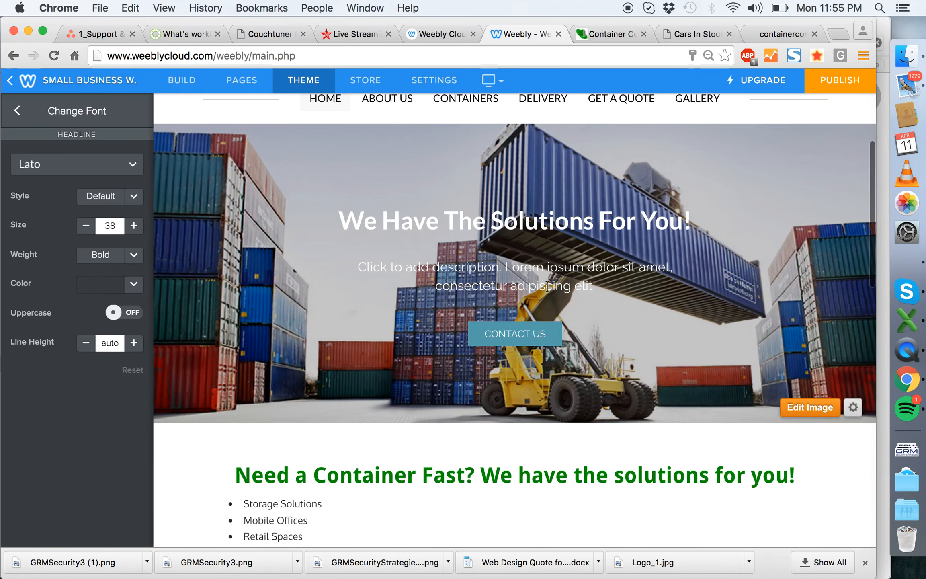
- Review the home page's body content and the Home answers in Redesign_Question List_AU.doc in Word for banner description wording
{"action": "left_click", "coordinate": [379, 267]}
{"action": "scroll", "coordinate": [465, 316], "scroll_direction": "down", "scroll_amount": 10}
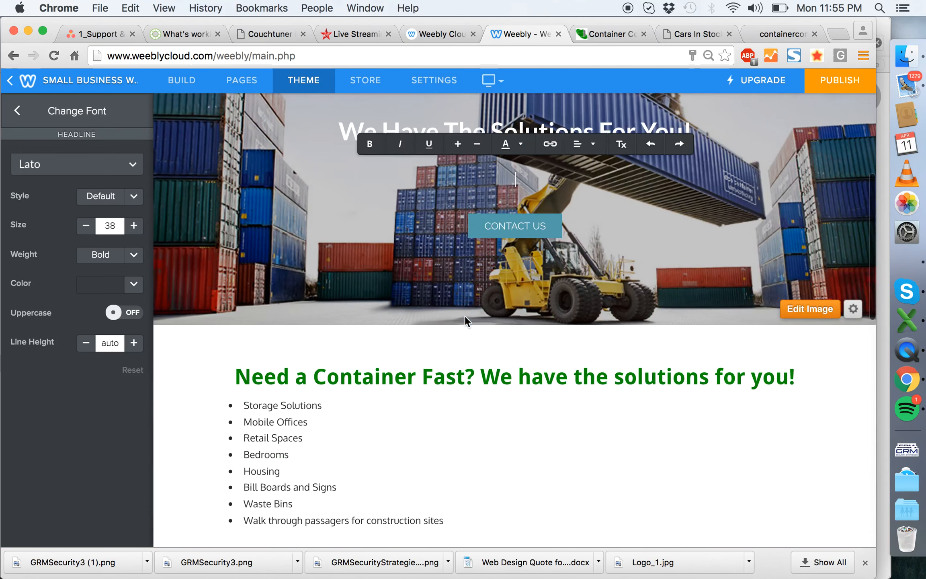
{"action": "scroll", "coordinate": [386, 362], "scroll_direction": "down", "scroll_amount": 2}
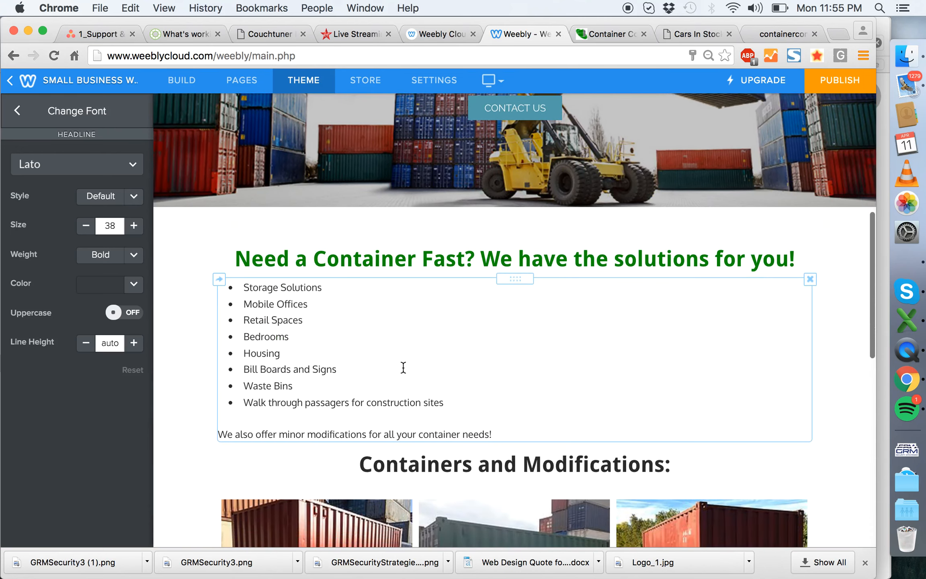
{"action": "scroll", "coordinate": [486, 426], "scroll_direction": "down", "scroll_amount": 12}
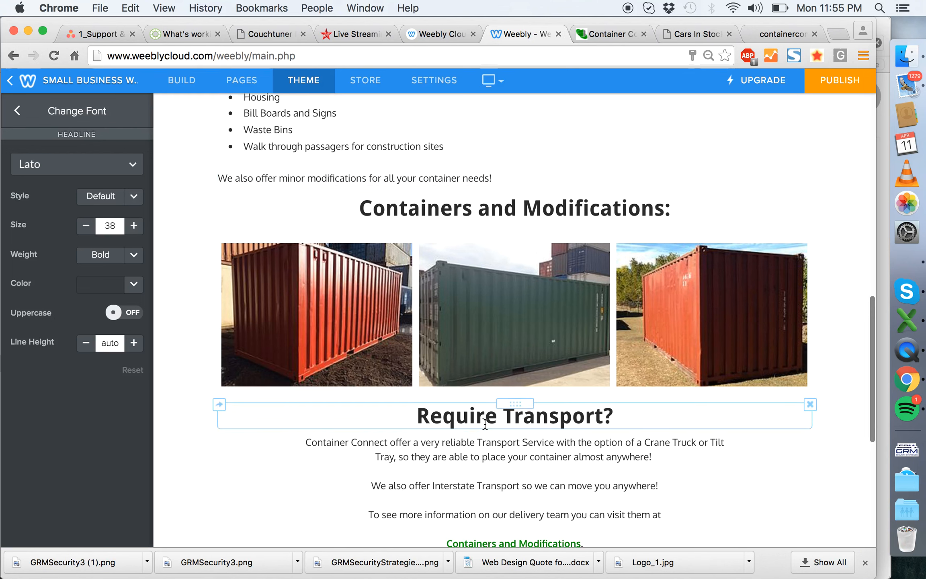
{"action": "left_click", "coordinate": [672, 458]}
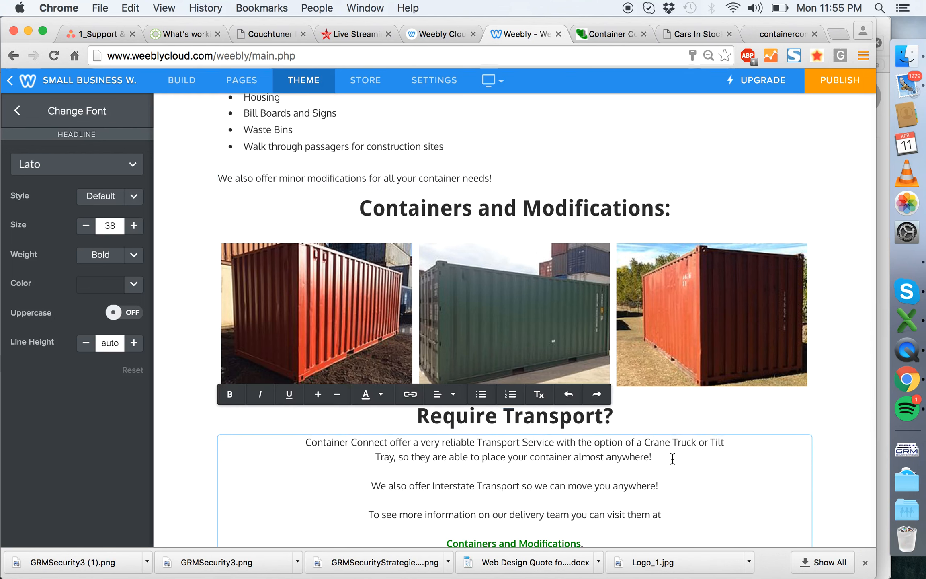
{"action": "scroll", "coordinate": [672, 459], "scroll_direction": "down", "scroll_amount": 8}
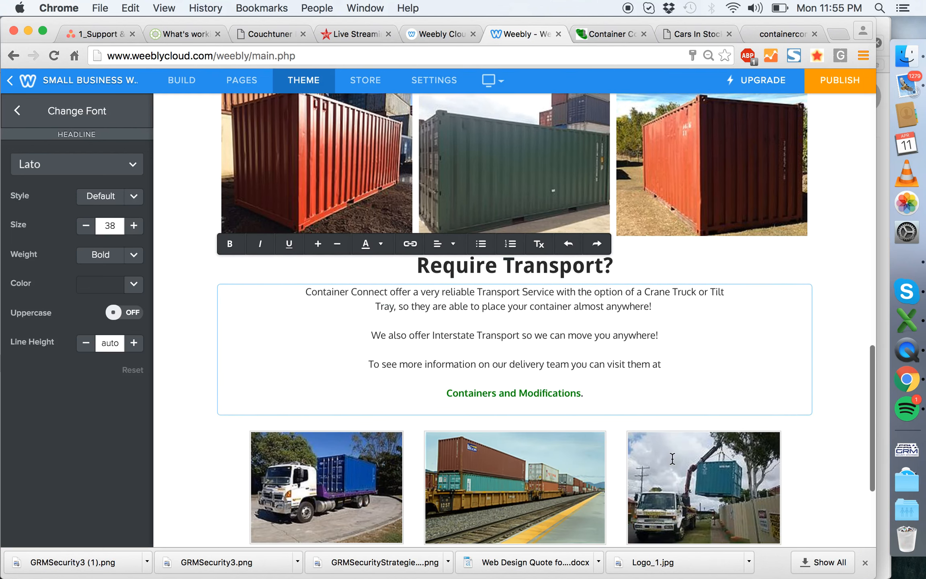
{"action": "left_click", "coordinate": [920, 260]}
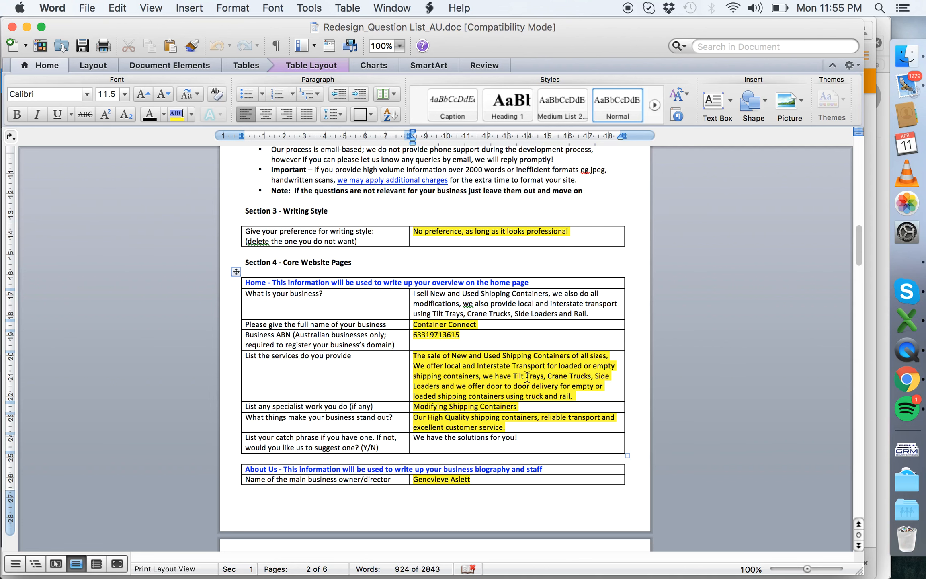
{"action": "scroll", "coordinate": [527, 376], "scroll_direction": "down", "scroll_amount": 1}
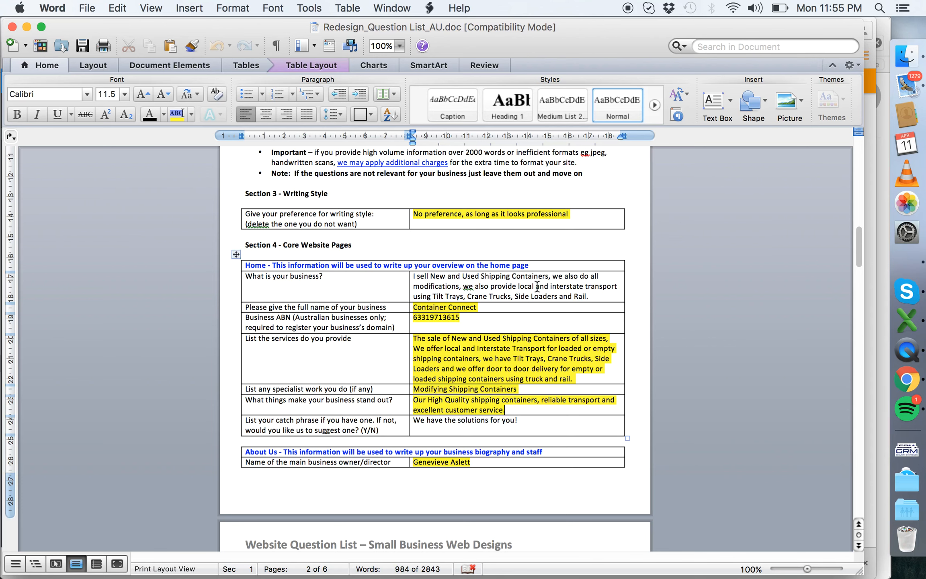
- Switch to the Weebly editor in Chrome and enter "Quality and reliable transport solutions" as the banner's description
{"action": "left_click", "coordinate": [906, 378]}
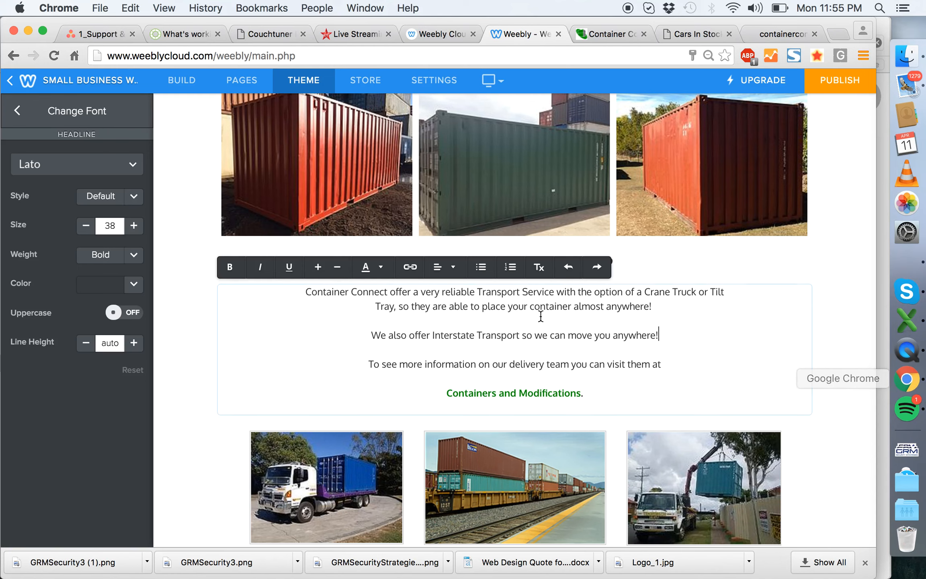
{"action": "scroll", "coordinate": [540, 316], "scroll_direction": "up", "scroll_amount": 10}
{"action": "left_click", "coordinate": [405, 415]}
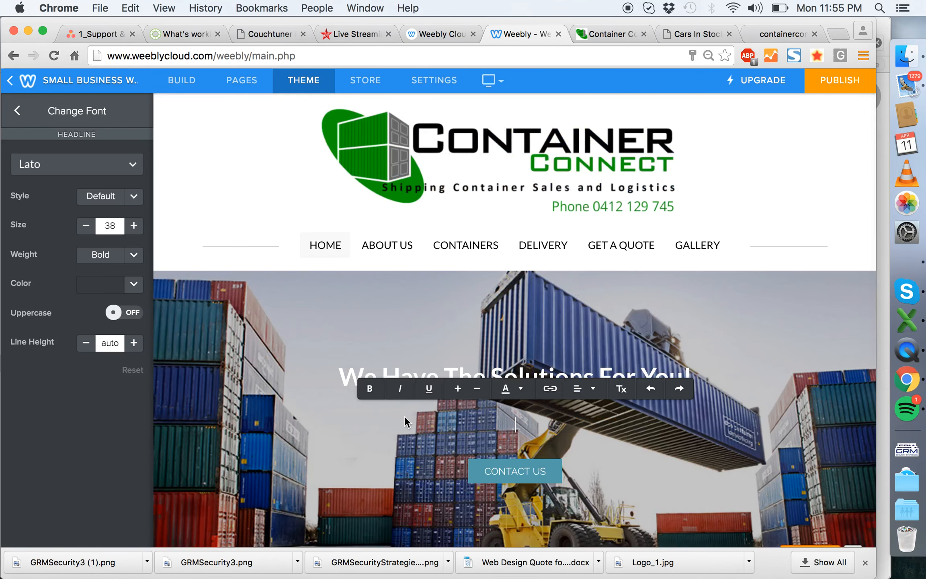
{"action": "type", "text": "Quality and reliable tra"}
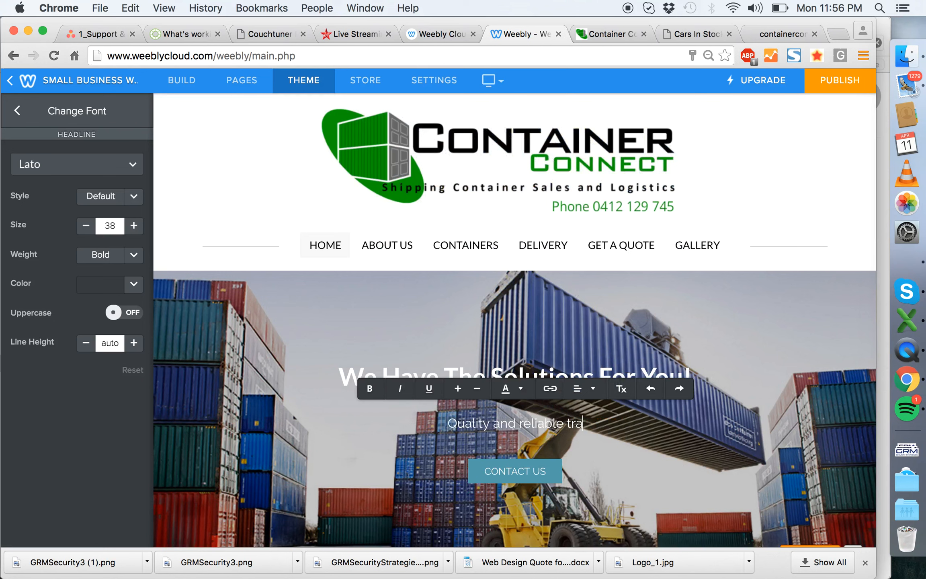
{"action": "type", "text": "nsport solutions"}
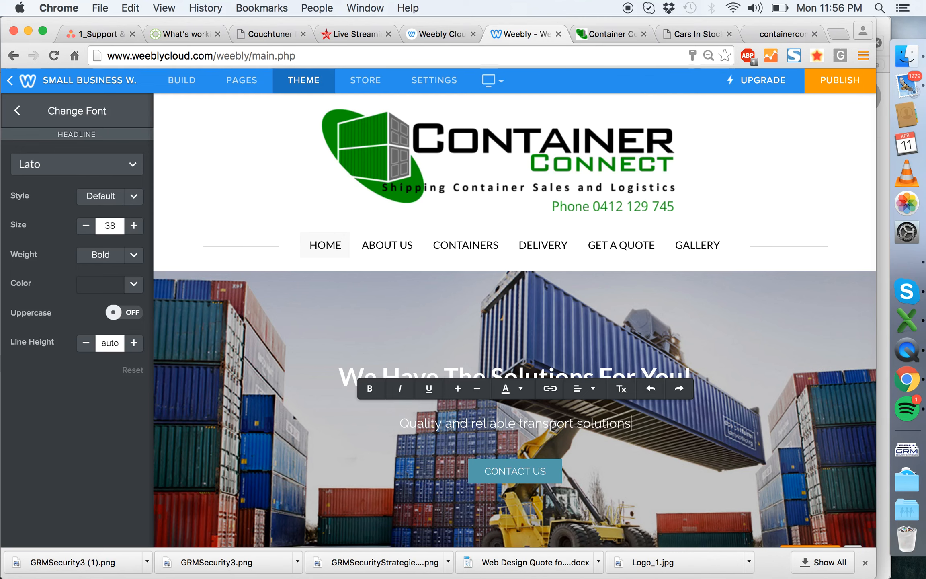
- Check the home page's transport section and extend the banner description with "across Australia"
{"action": "scroll", "coordinate": [413, 310], "scroll_direction": "down", "scroll_amount": 20}
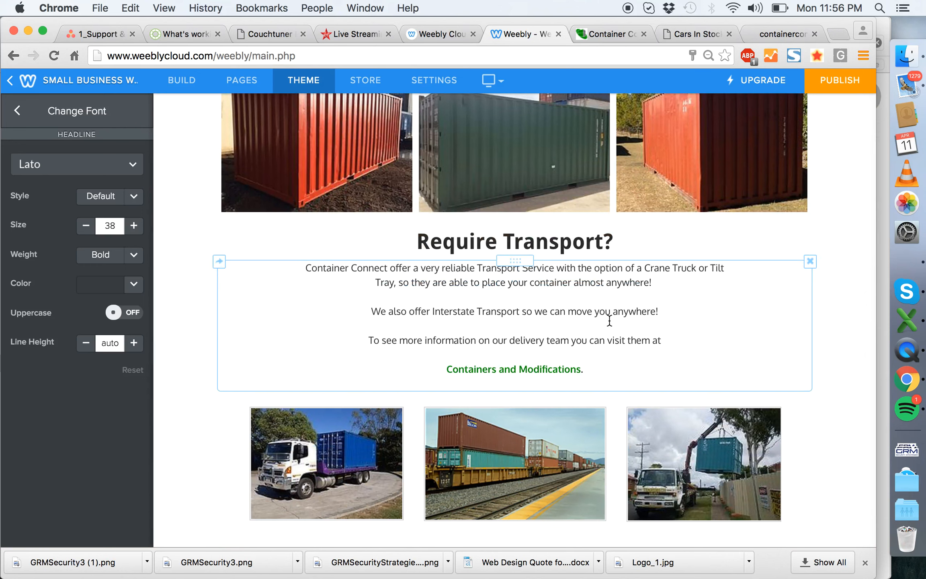
{"action": "scroll", "coordinate": [610, 320], "scroll_direction": "down", "scroll_amount": 4}
{"action": "scroll", "coordinate": [609, 319], "scroll_direction": "up", "scroll_amount": 20}
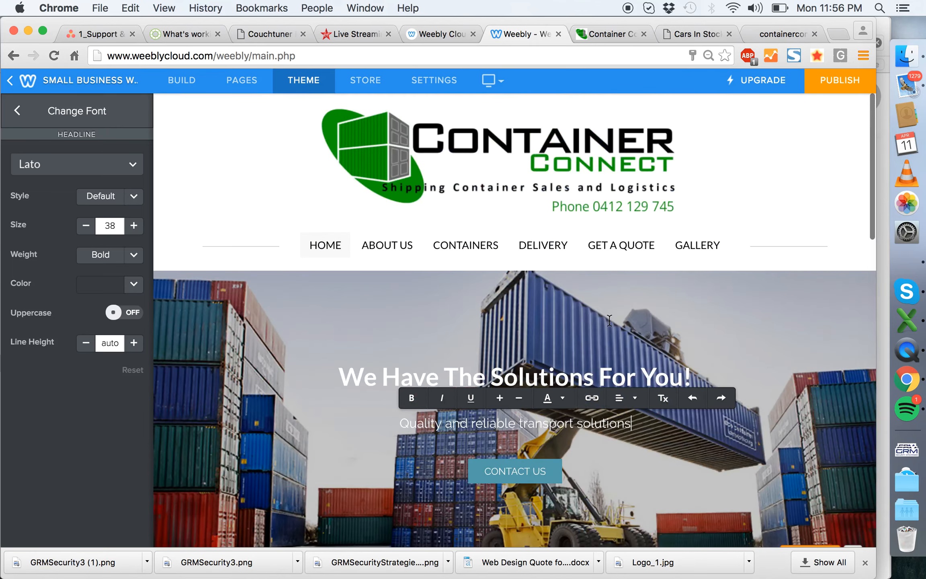
{"action": "type", "text": "acrdss Australia"}
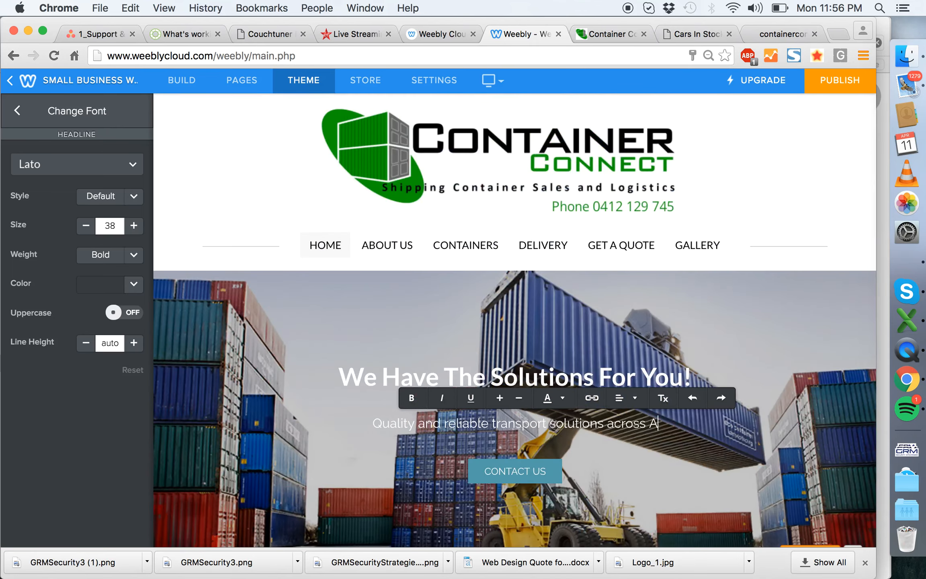
- Switch to Word and search the client's questionnaire for "region" to check which areas the business services
{"action": "key", "text": "super+Tab"}
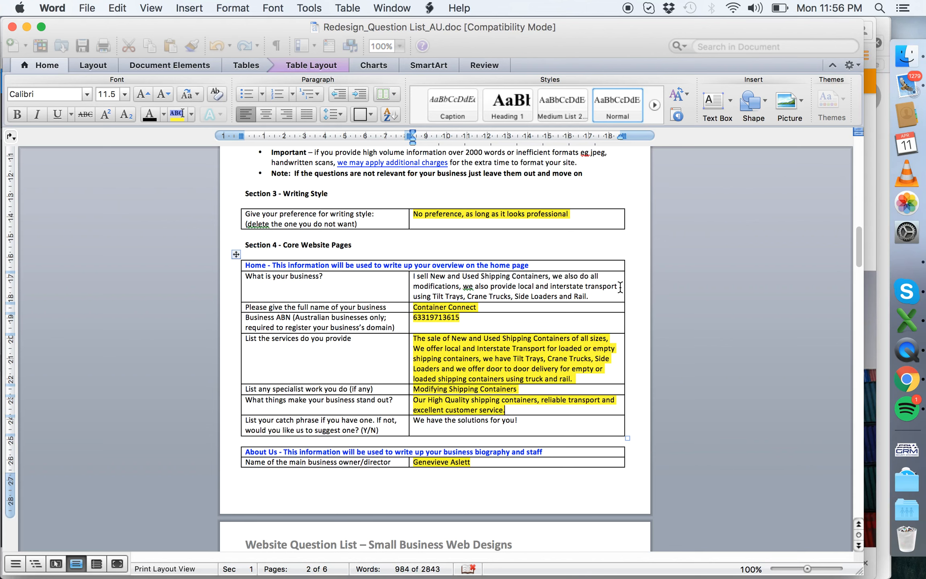
{"action": "key", "text": "super+f"}
{"action": "type", "text": "region"}
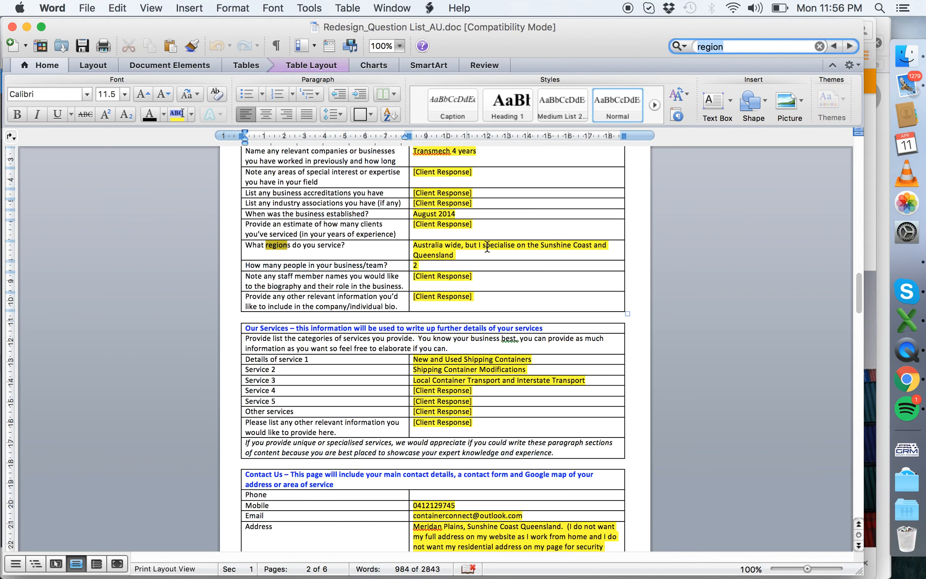
{"action": "left_click", "coordinate": [538, 253]}
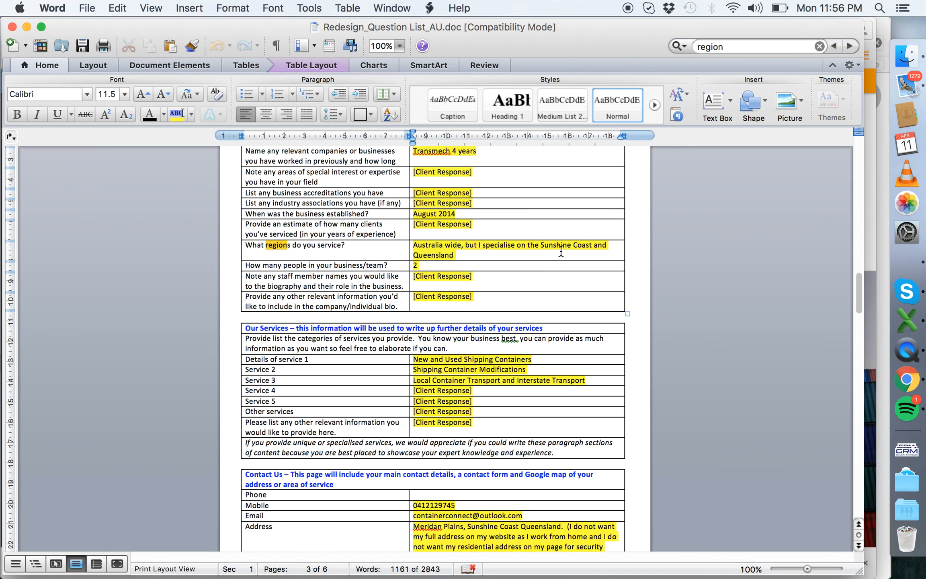
- Return to the Weebly editor in Chrome and replace "across Australia" in the banner description with "Australia-wide"
{"action": "key", "text": "super+Tab"}
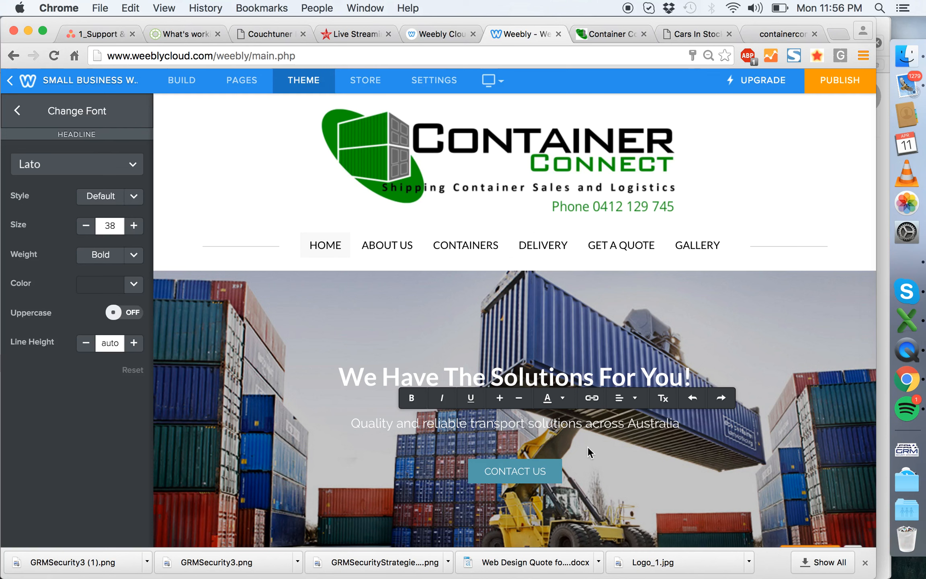
{"action": "left_click_drag", "start_coordinate": [670, 424], "coordinate": [585, 425]}
{"action": "type", "text": "Aus"}
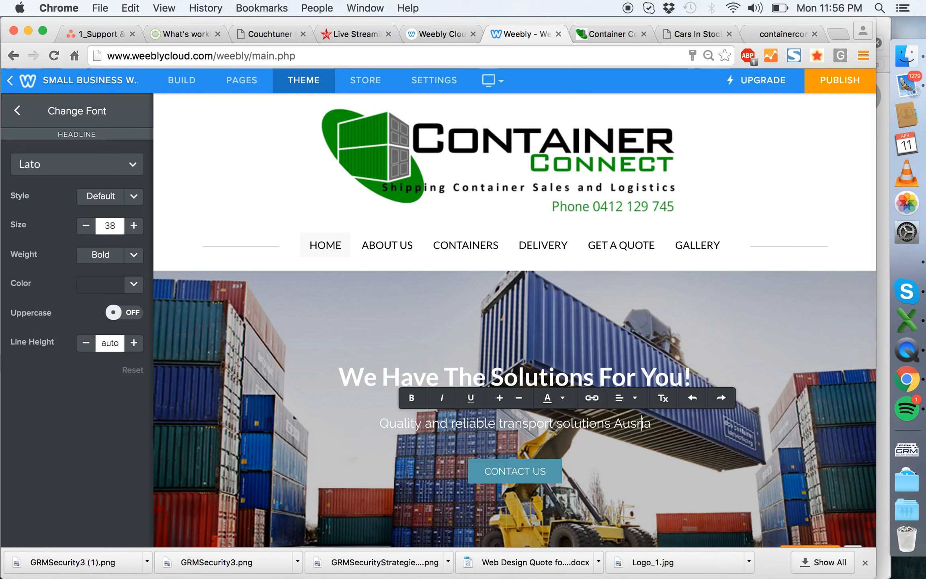
{"action": "type", "text": "tralia"}
{"action": "key", "text": "BackSpace"}
{"action": "key", "text": "BackSpace"}
{"action": "type", "text": "-wide"}
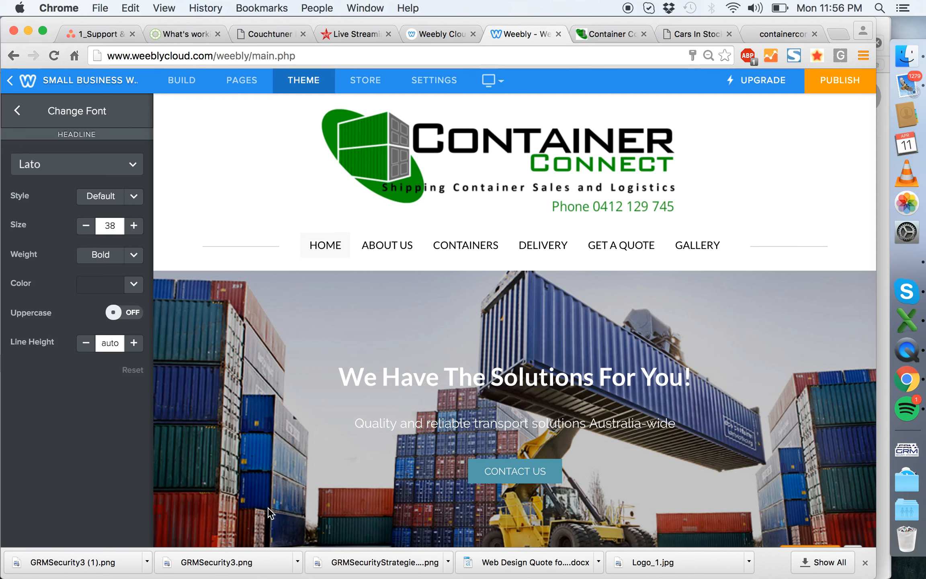
- Set the theme's Sub-headline font size to 30 for the banner description
{"action": "scroll", "coordinate": [295, 392], "scroll_direction": "down", "scroll_amount": 3}
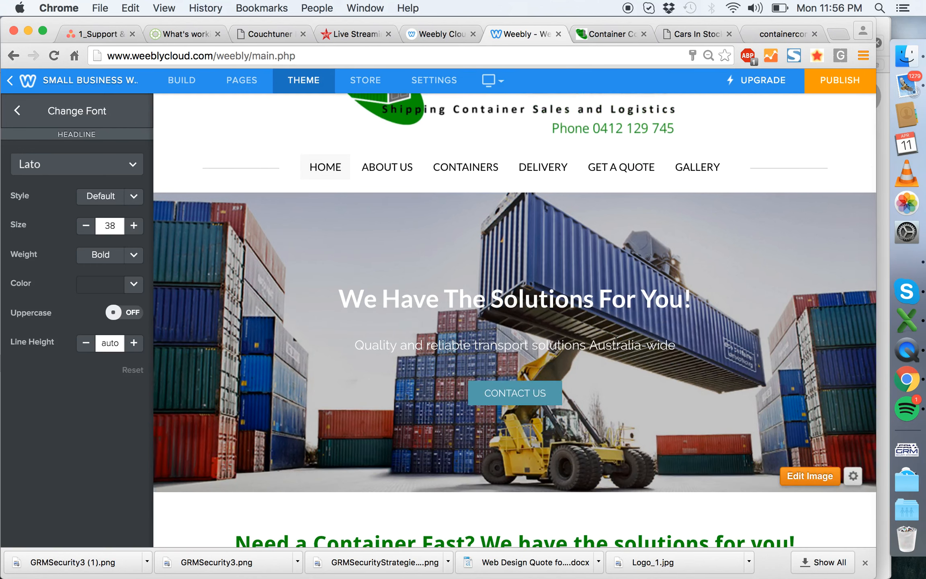
{"action": "left_click", "coordinate": [18, 113]}
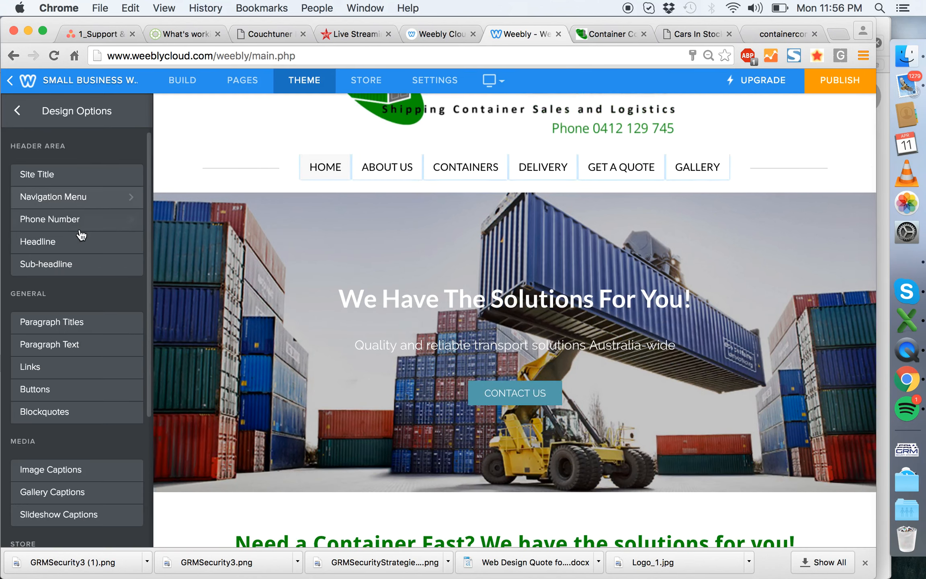
{"action": "left_click", "coordinate": [130, 264]}
{"action": "left_click", "coordinate": [129, 207]}
{"action": "left_click", "coordinate": [117, 268]}
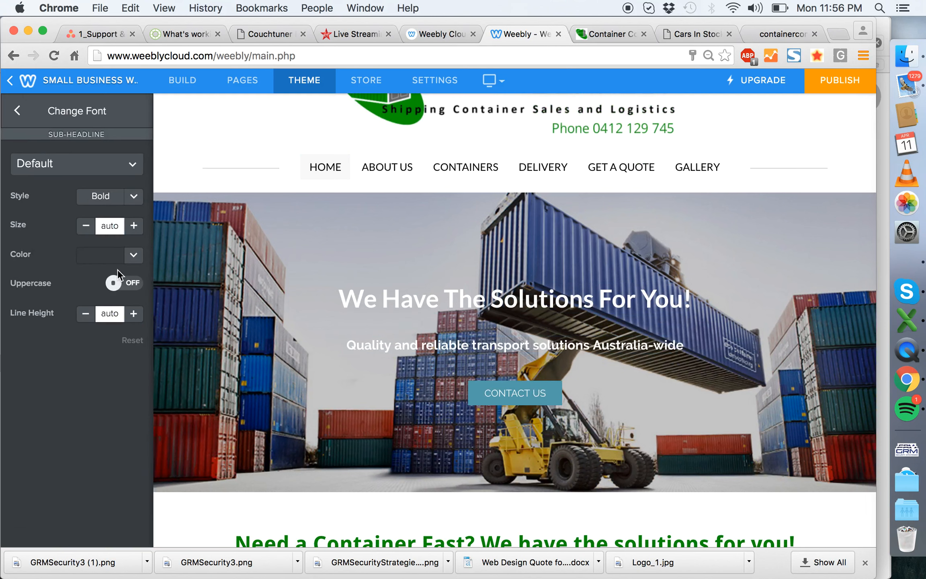
{"action": "left_click", "coordinate": [134, 226]}
{"action": "left_click", "coordinate": [134, 225]}
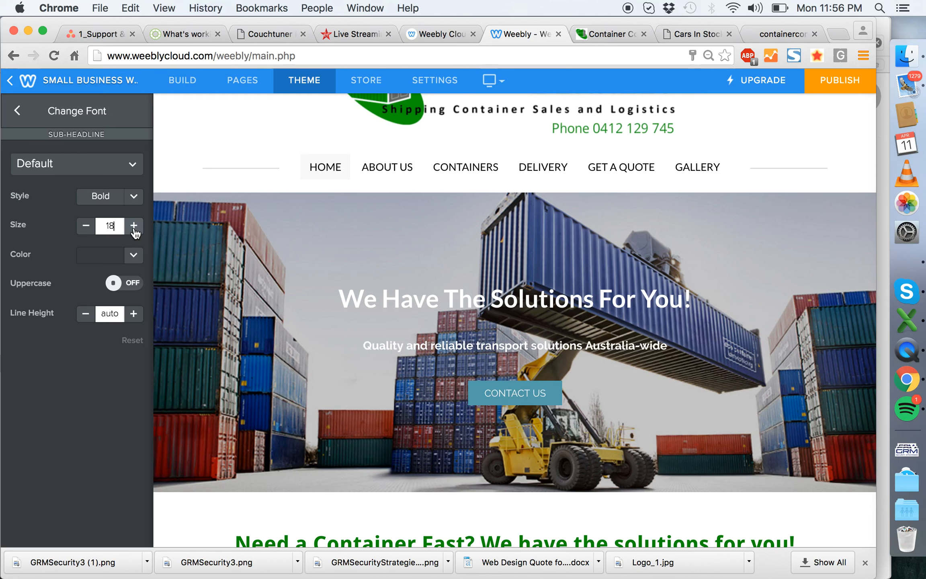
{"action": "left_click", "coordinate": [134, 226]}
{"action": "left_click", "coordinate": [134, 225]}
{"action": "left_click", "coordinate": [134, 226]}
{"action": "left_click", "coordinate": [134, 225]}
{"action": "left_click", "coordinate": [134, 226]}
{"action": "left_click", "coordinate": [134, 226]}
{"action": "left_click", "coordinate": [134, 225]}
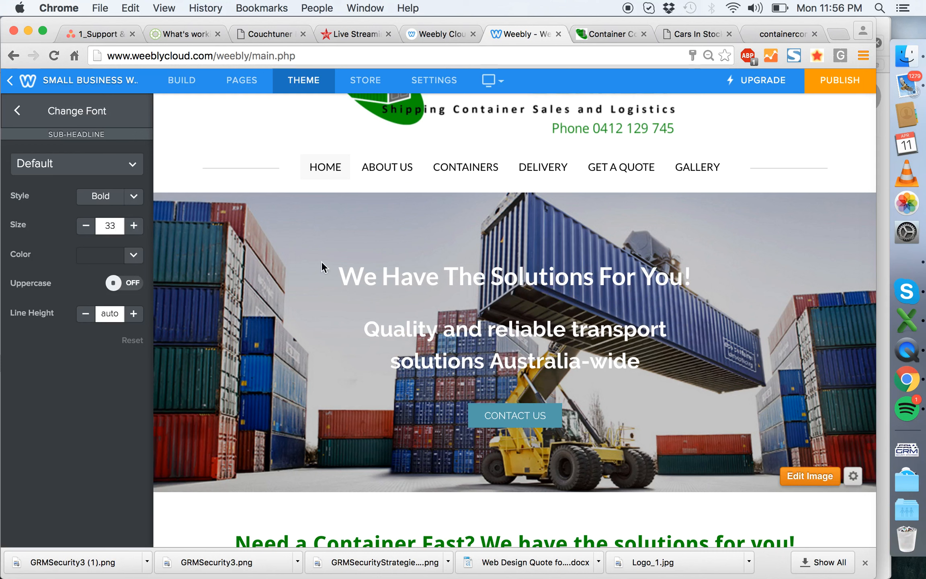
{"action": "left_click", "coordinate": [84, 225]}
{"action": "left_click", "coordinate": [86, 226]}
{"action": "left_click", "coordinate": [85, 226]}
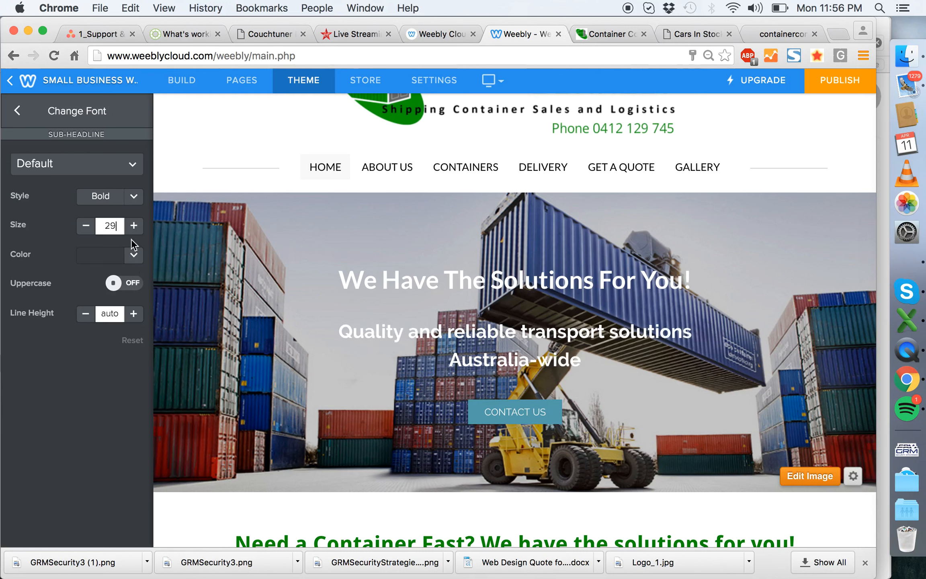
{"action": "left_click", "coordinate": [133, 226]}
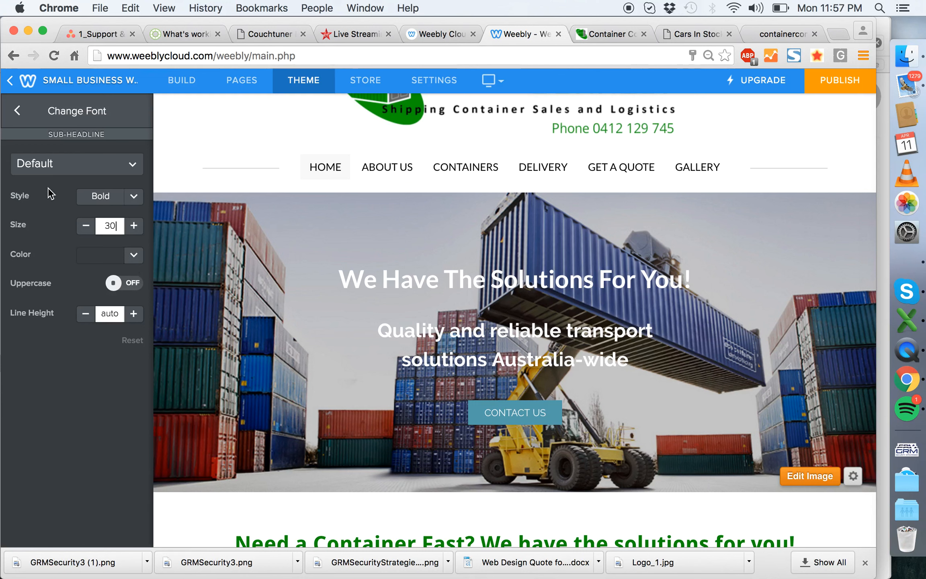
{"action": "left_click", "coordinate": [20, 109]}
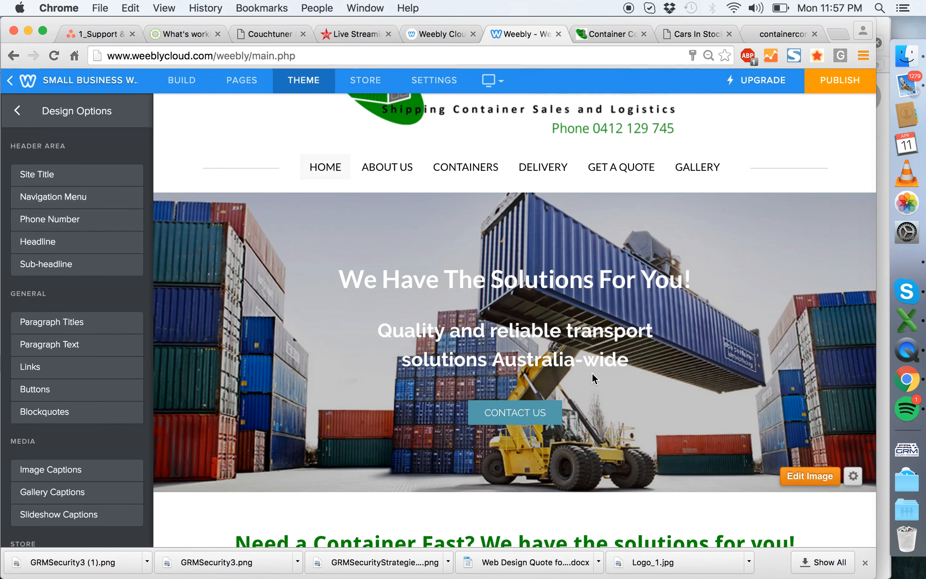
- Darken the home banner's background image to 40% and save the image edit
{"action": "scroll", "coordinate": [708, 495], "scroll_direction": "up", "scroll_amount": 3}
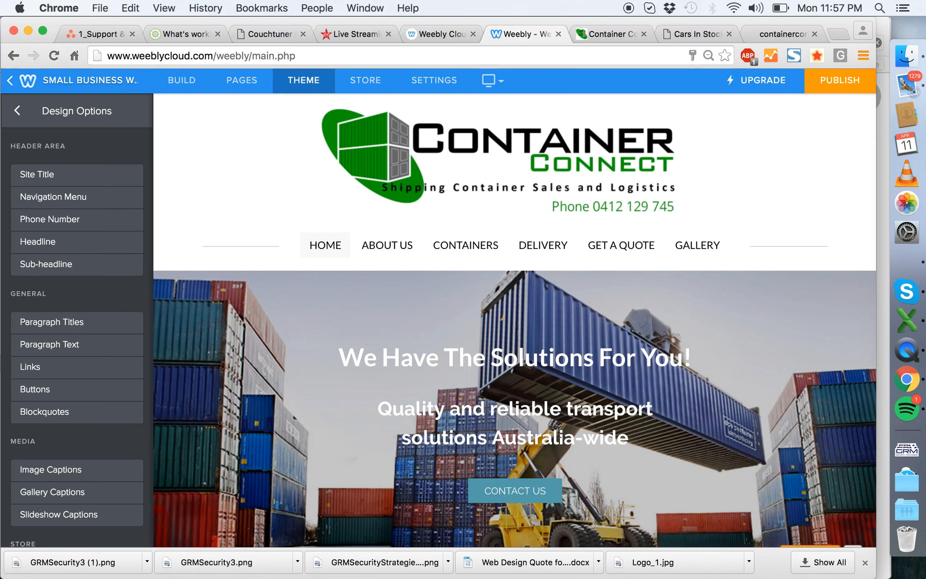
{"action": "scroll", "coordinate": [671, 404], "scroll_direction": "down", "scroll_amount": 3}
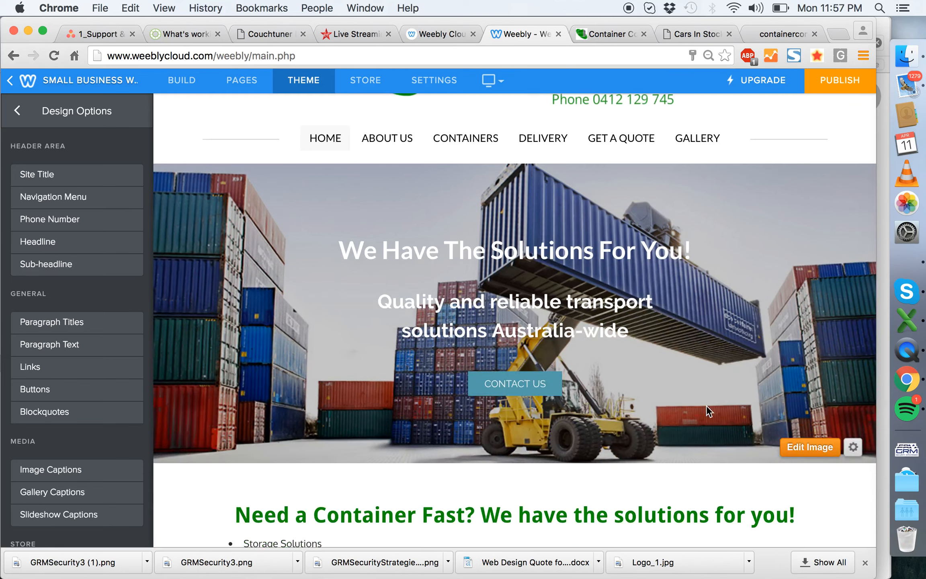
{"action": "left_click", "coordinate": [829, 452]}
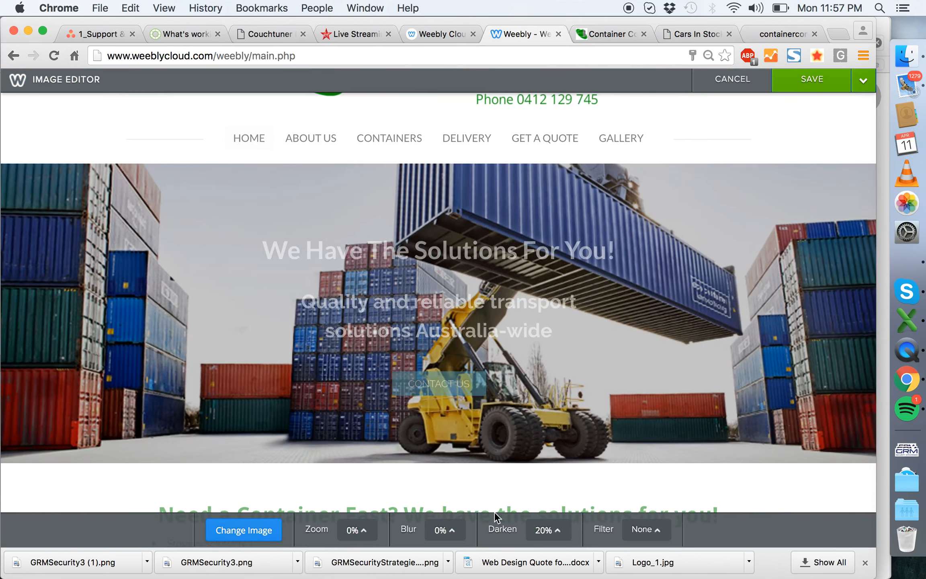
{"action": "left_click", "coordinate": [547, 530]}
{"action": "left_click_drag", "start_coordinate": [555, 492], "coordinate": [555, 477]}
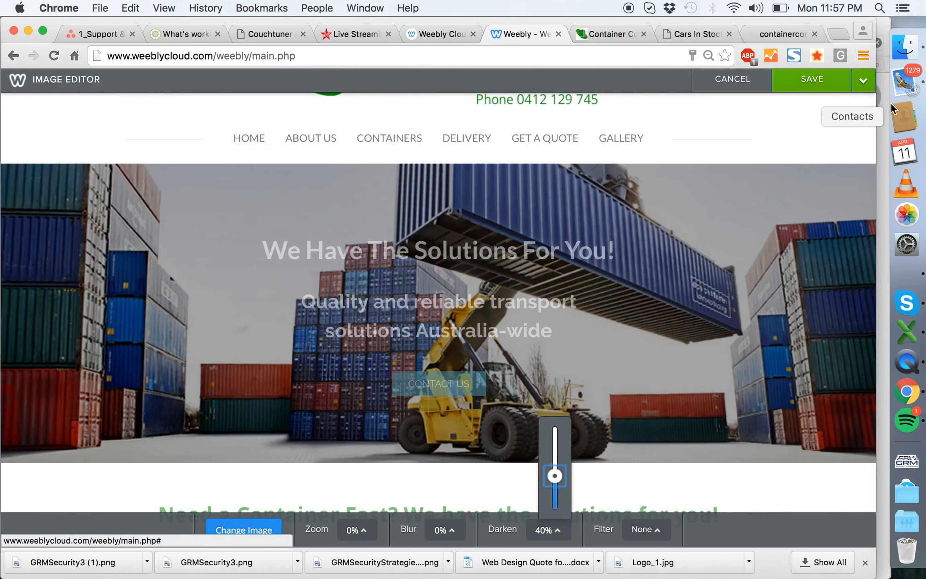
{"action": "left_click", "coordinate": [863, 80]}
{"action": "left_click", "coordinate": [769, 141]}
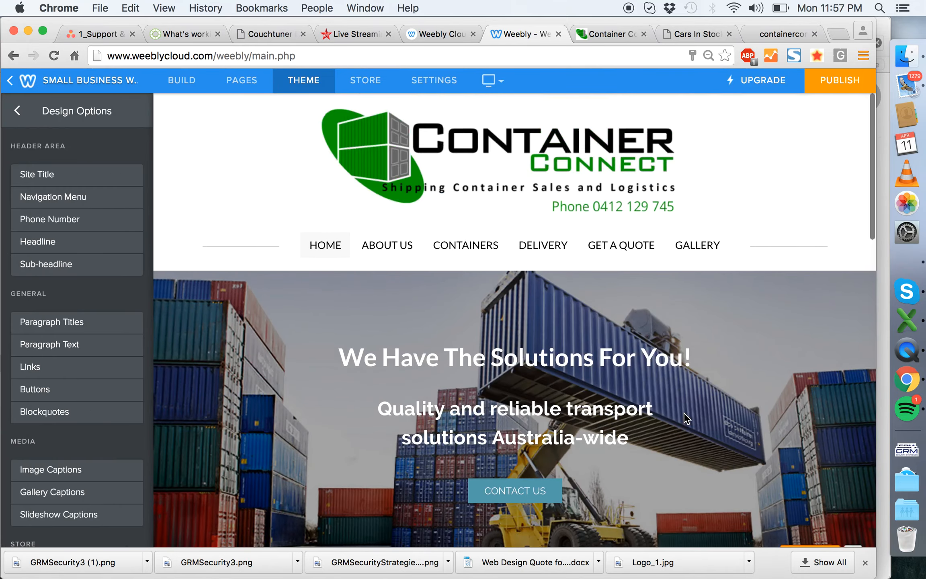
- Remove the bold formatting from the whole banner description
{"action": "scroll", "coordinate": [703, 374], "scroll_direction": "down", "scroll_amount": 3}
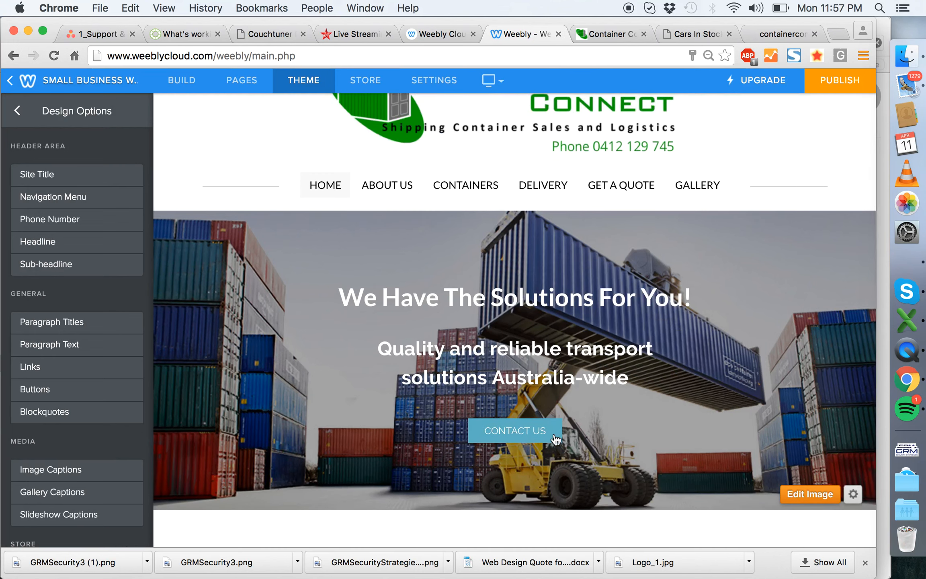
{"action": "mouse_move", "coordinate": [583, 148]}
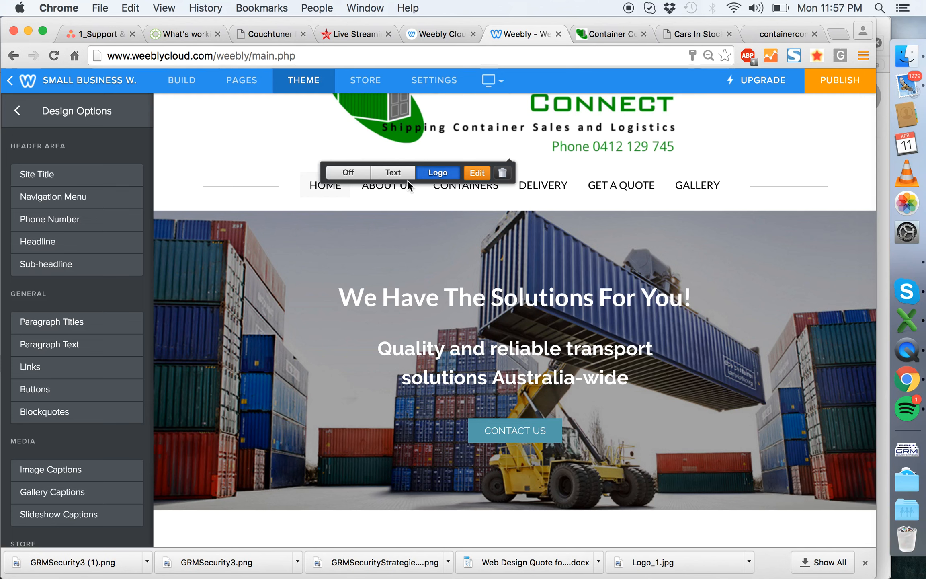
{"action": "scroll", "coordinate": [542, 290], "scroll_direction": "up", "scroll_amount": 3}
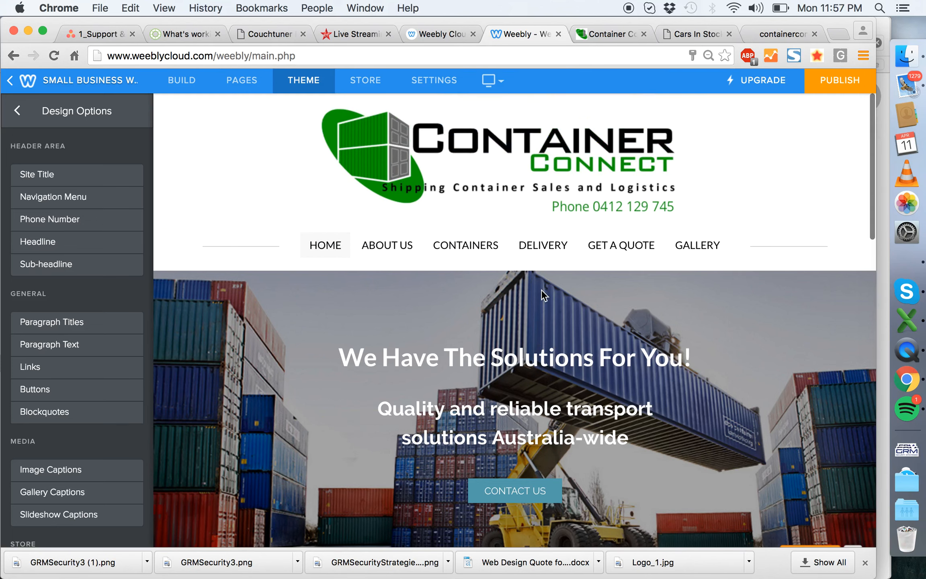
{"action": "scroll", "coordinate": [542, 289], "scroll_direction": "down", "scroll_amount": 11}
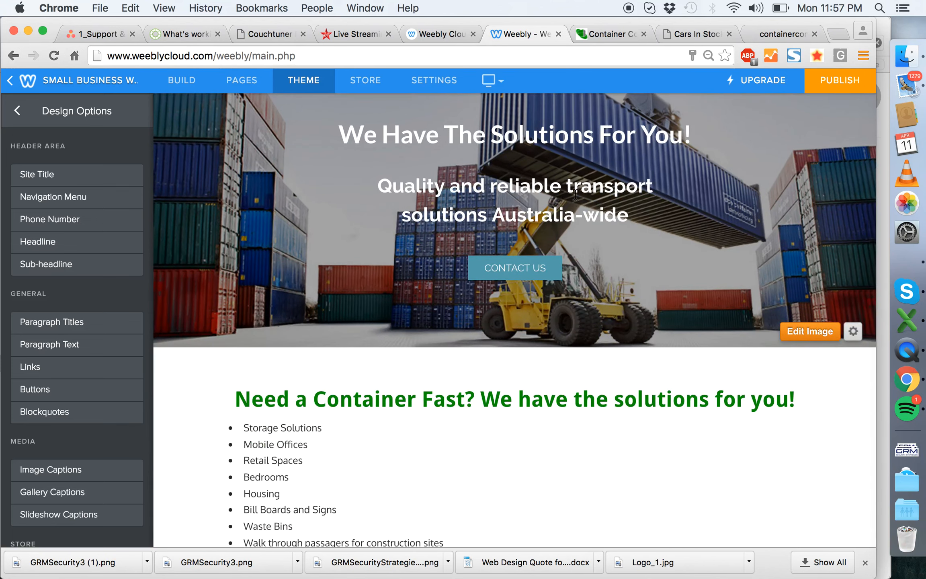
{"action": "triple_click", "coordinate": [451, 208]}
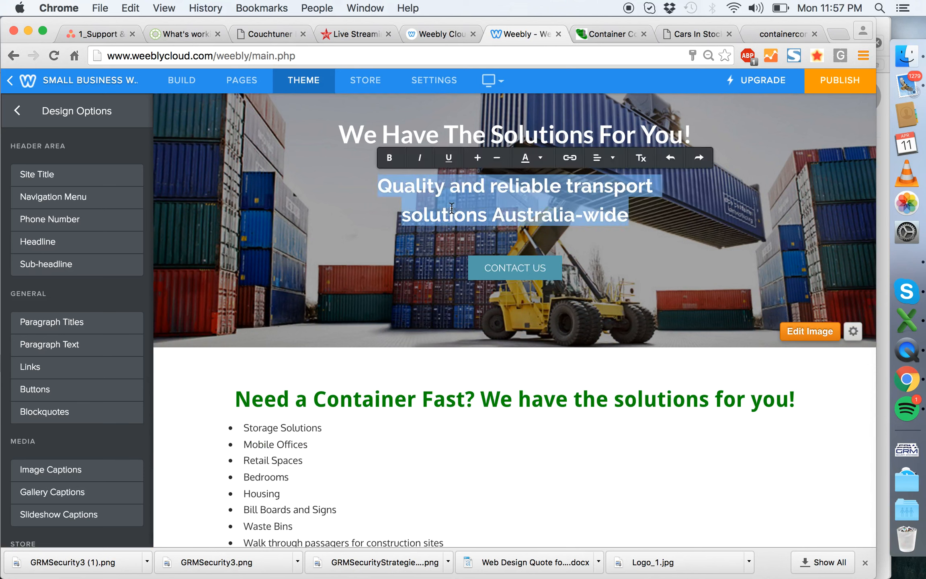
{"action": "left_click", "coordinate": [389, 157]}
{"action": "left_click", "coordinate": [344, 241]}
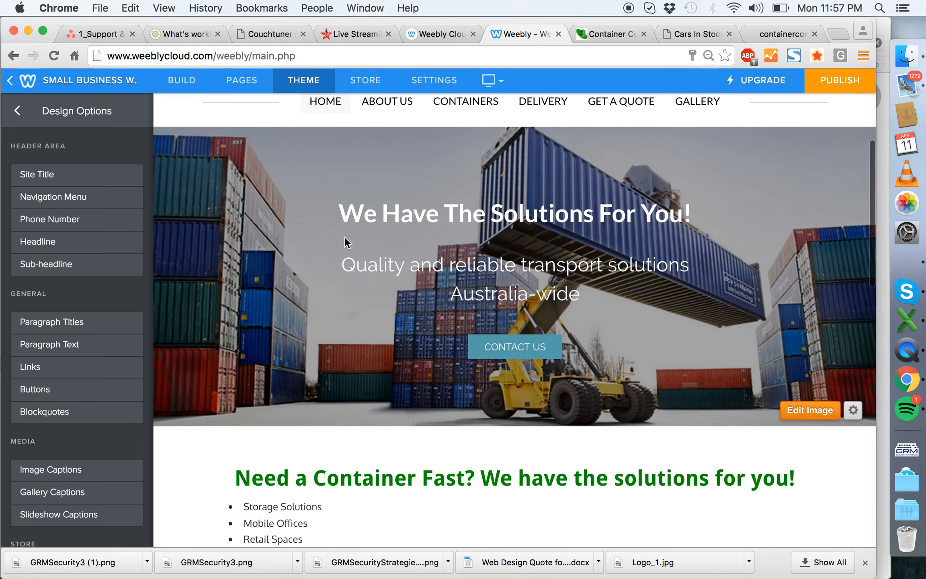
- Check which page the banner's Contact Us button links to and leave its settings as they are
{"action": "scroll", "coordinate": [489, 275], "scroll_direction": "down", "scroll_amount": 3}
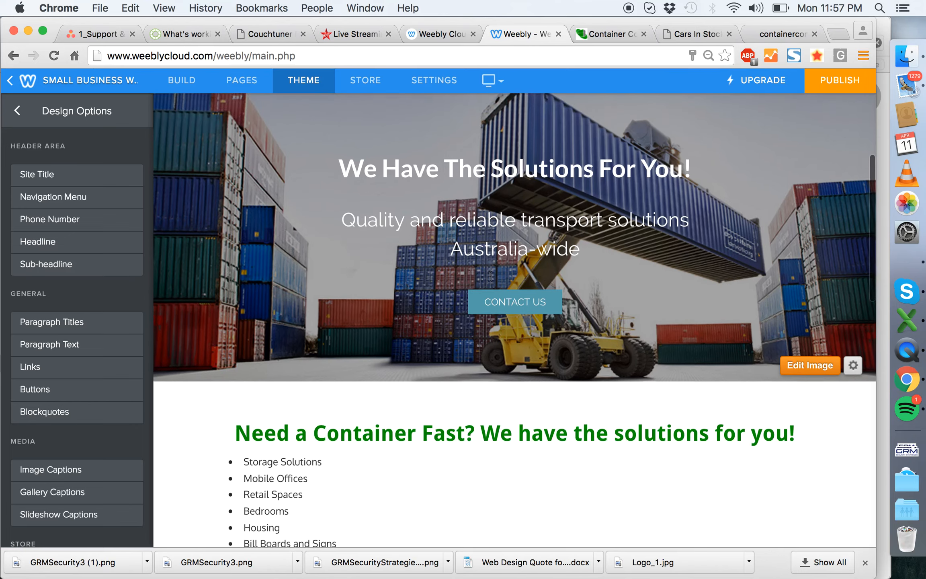
{"action": "left_click", "coordinate": [519, 243]}
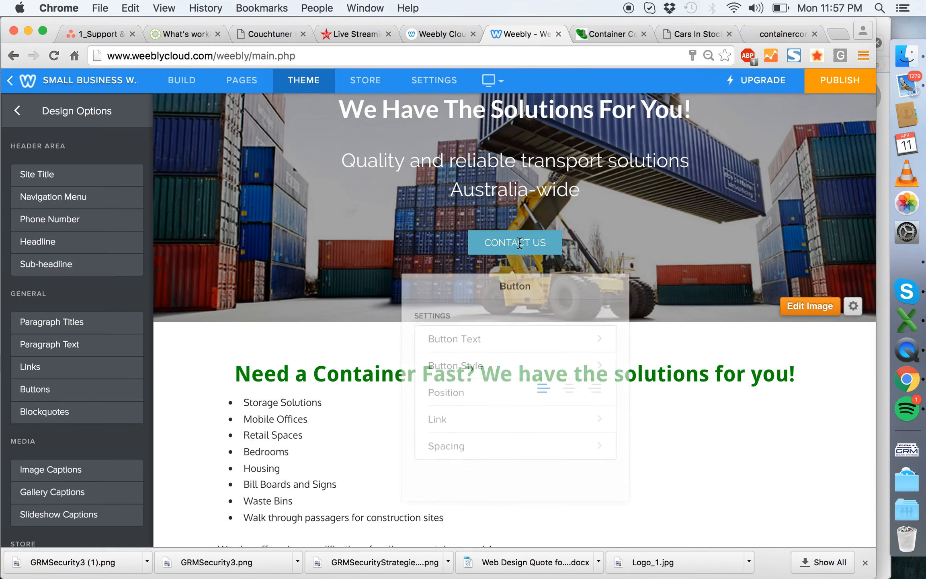
{"action": "triple_click", "coordinate": [520, 243]}
{"action": "left_click", "coordinate": [191, 385]}
{"action": "left_click", "coordinate": [507, 246]}
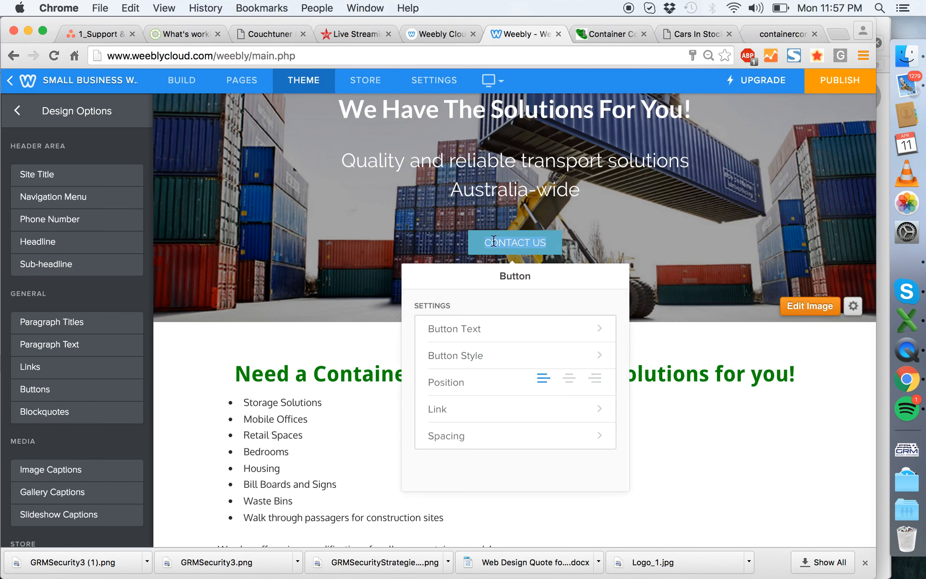
{"action": "left_click", "coordinate": [189, 400]}
{"action": "scroll", "coordinate": [190, 400], "scroll_direction": "down", "scroll_amount": 3}
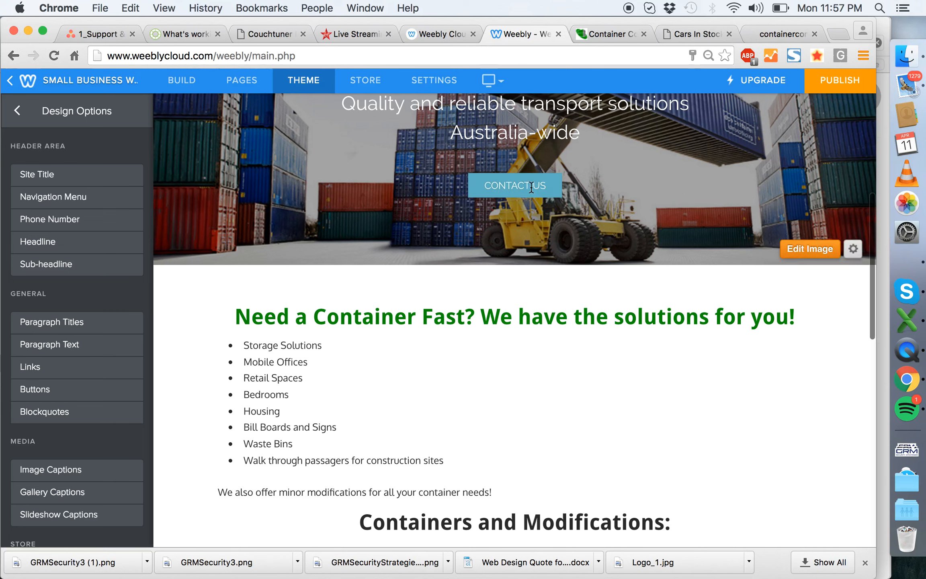
{"action": "left_click", "coordinate": [516, 185]}
{"action": "left_click", "coordinate": [538, 353]}
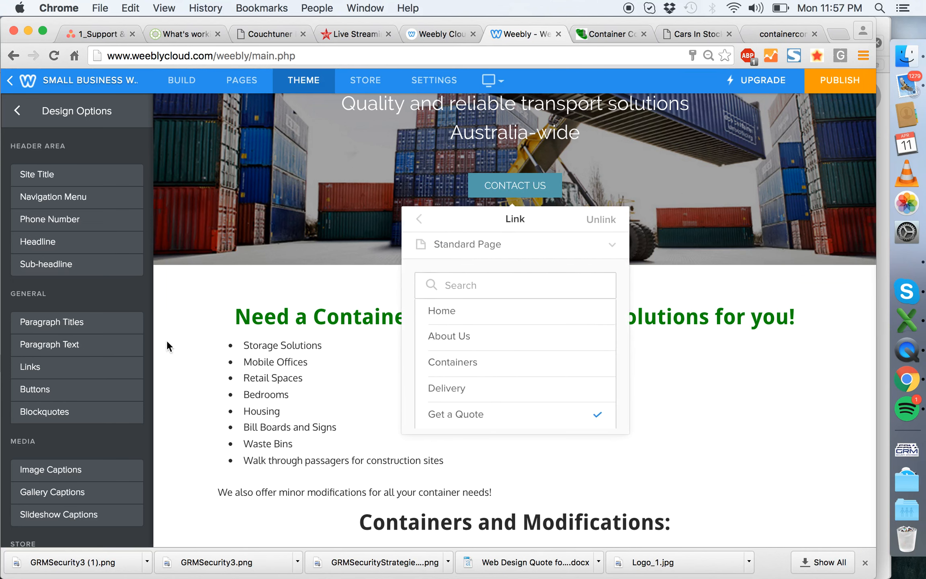
{"action": "left_click", "coordinate": [389, 337]}
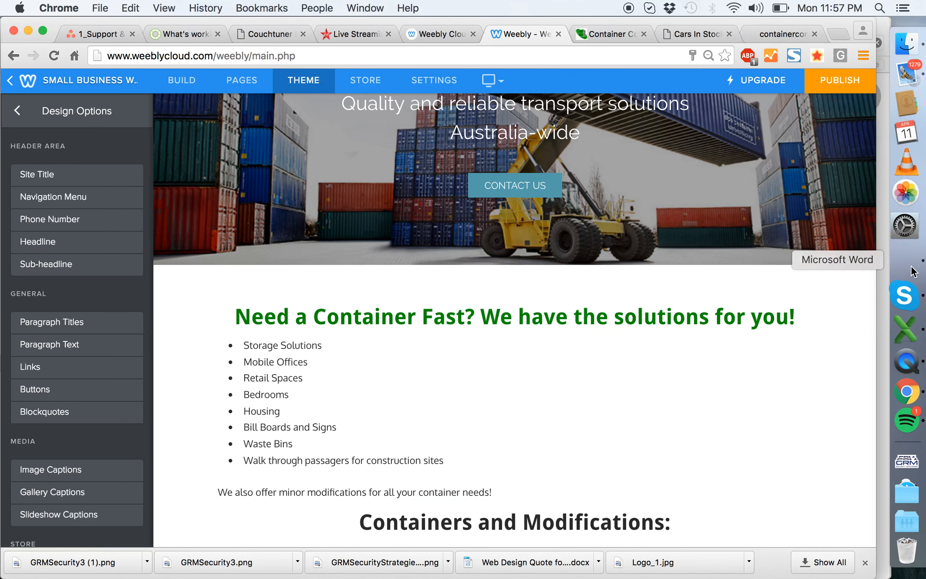
- Review the home page of the client's existing site and the published redesign preview, and return to the Weebly editor
{"action": "left_click", "coordinate": [782, 33]}
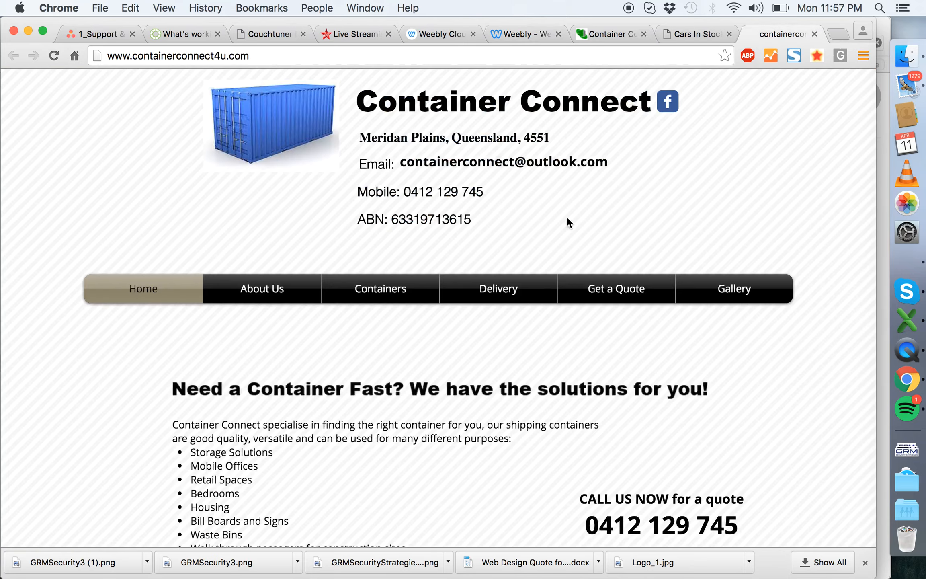
{"action": "scroll", "coordinate": [538, 282], "scroll_direction": "down", "scroll_amount": 10}
{"action": "scroll", "coordinate": [538, 281], "scroll_direction": "up", "scroll_amount": 12}
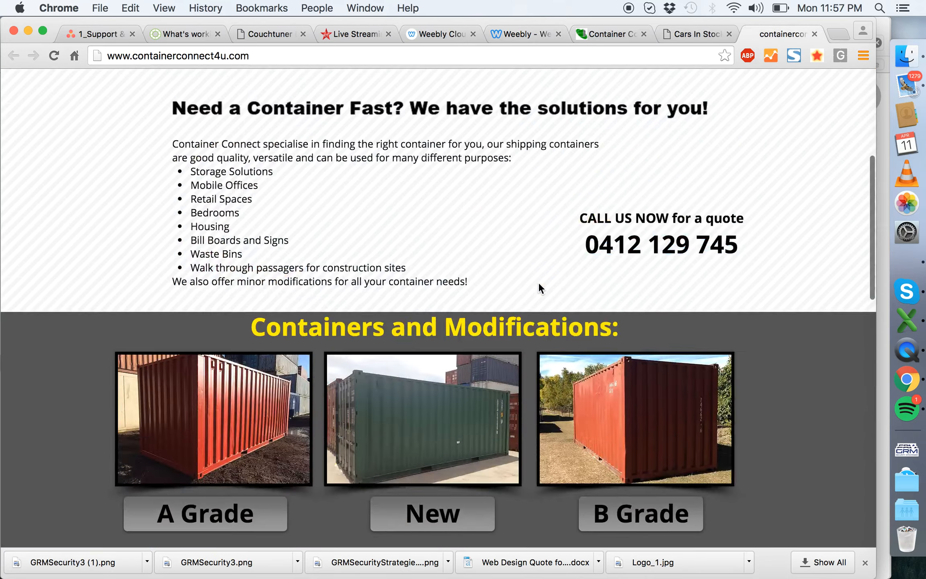
{"action": "left_click", "coordinate": [593, 33]}
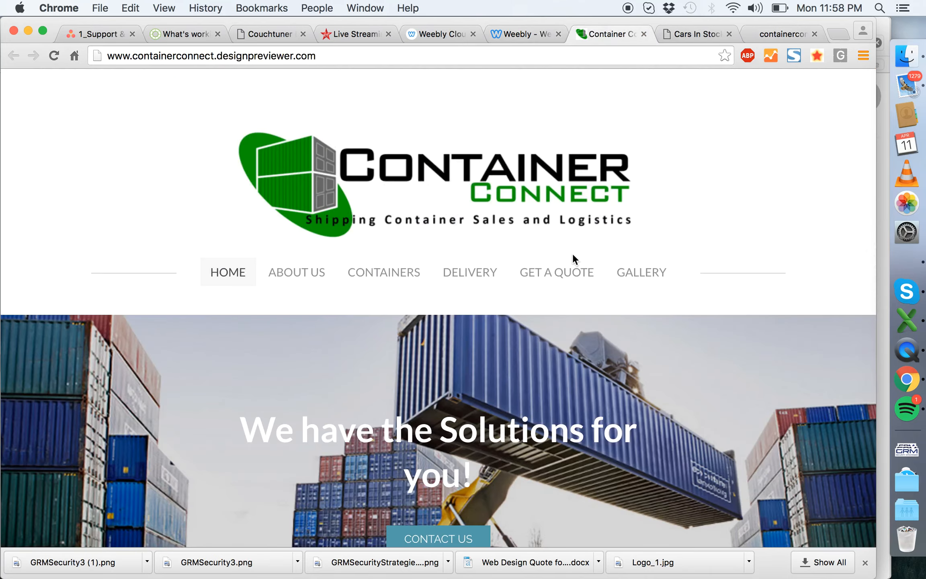
{"action": "left_click", "coordinate": [526, 25]}
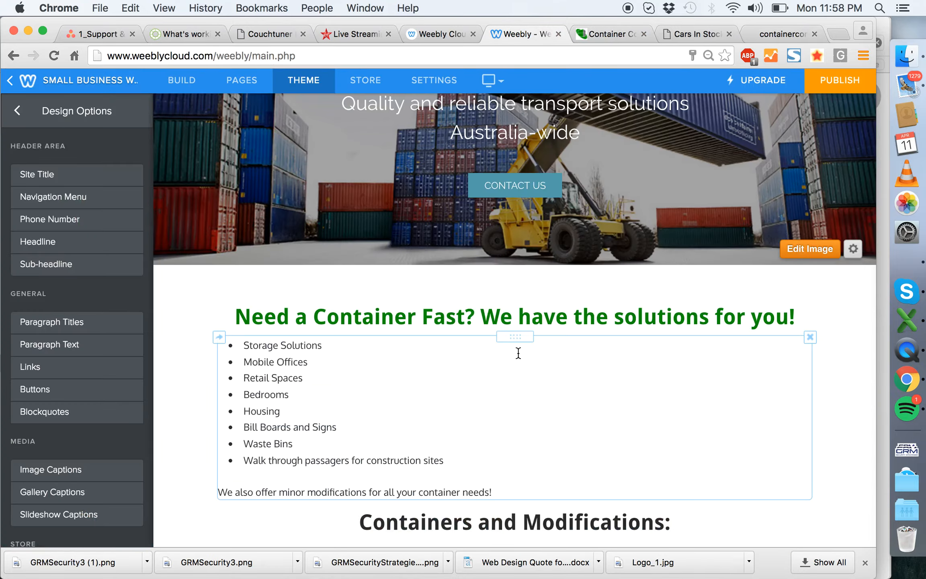
- Switch to Asana and open the "5. Review content" task in the Container Connect project to look through its instructions
{"action": "left_click", "coordinate": [89, 31]}
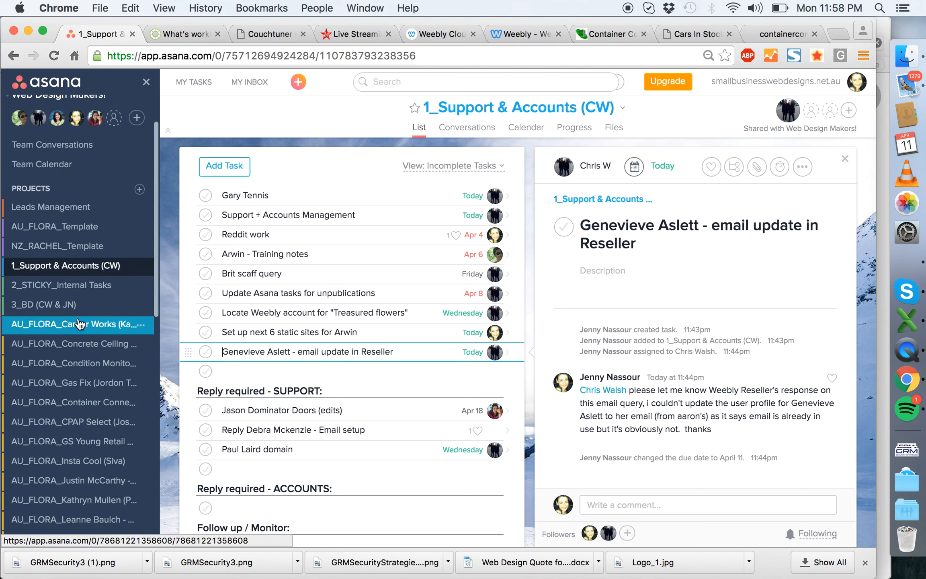
{"action": "left_click", "coordinate": [74, 400]}
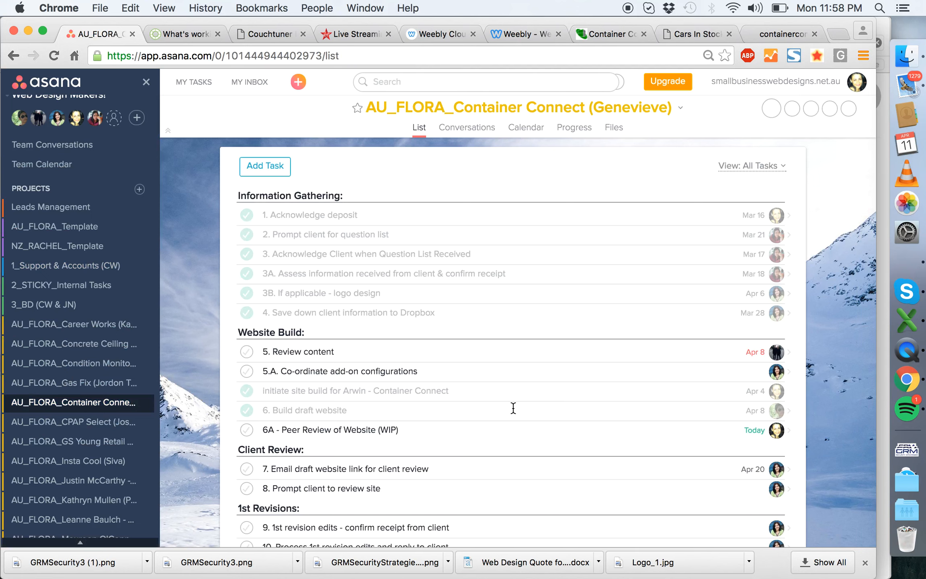
{"action": "left_click", "coordinate": [484, 346]}
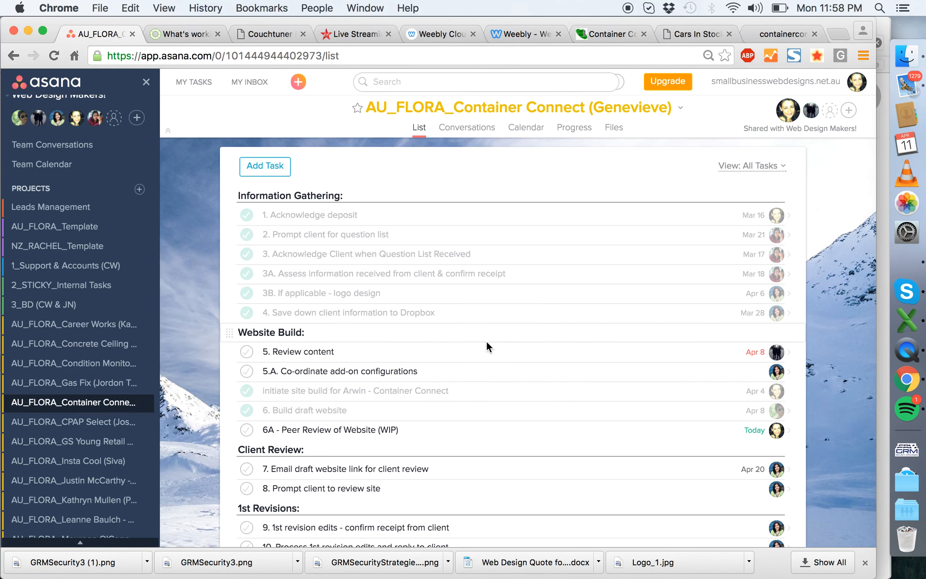
{"action": "scroll", "coordinate": [679, 363], "scroll_direction": "down", "scroll_amount": 10}
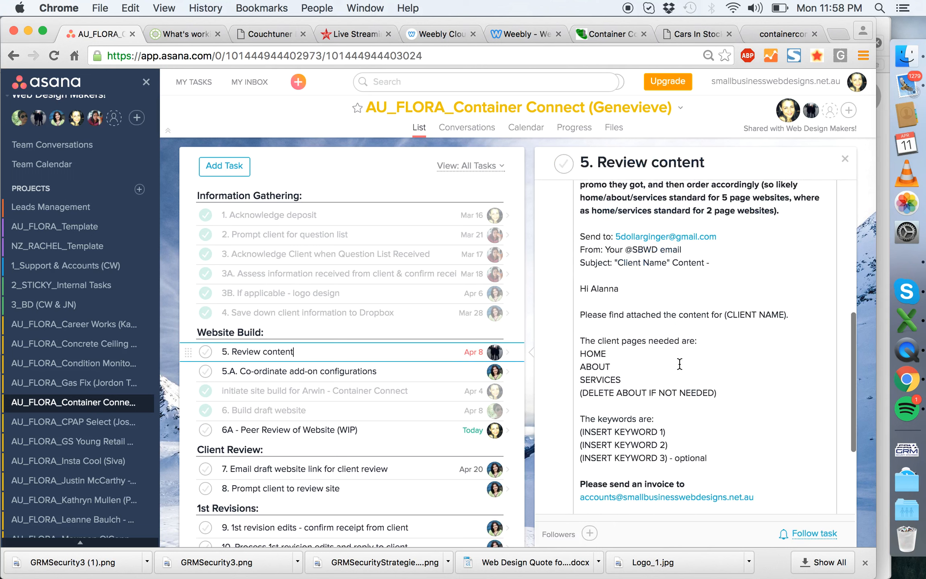
{"action": "scroll", "coordinate": [679, 364], "scroll_direction": "up", "scroll_amount": 4}
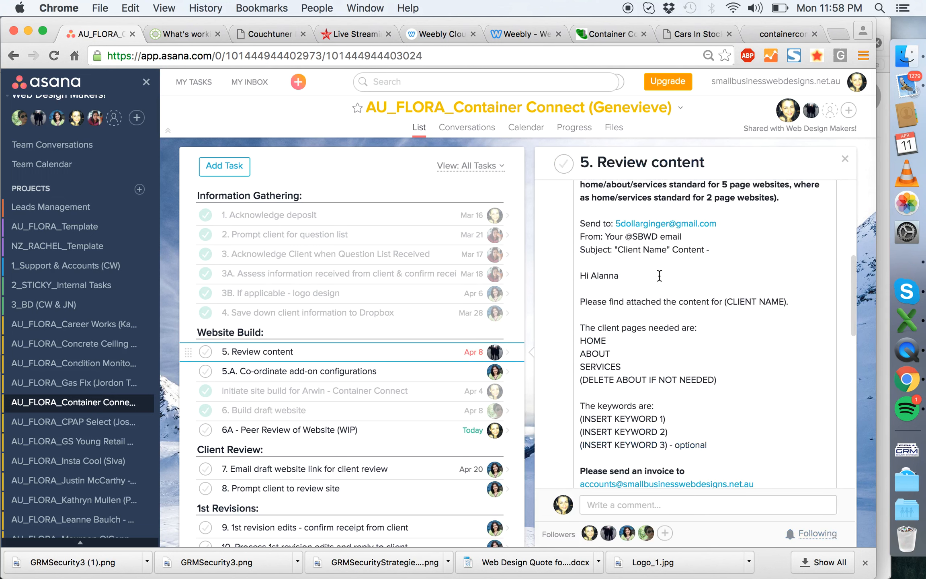
{"action": "scroll", "coordinate": [660, 276], "scroll_direction": "down", "scroll_amount": 15}
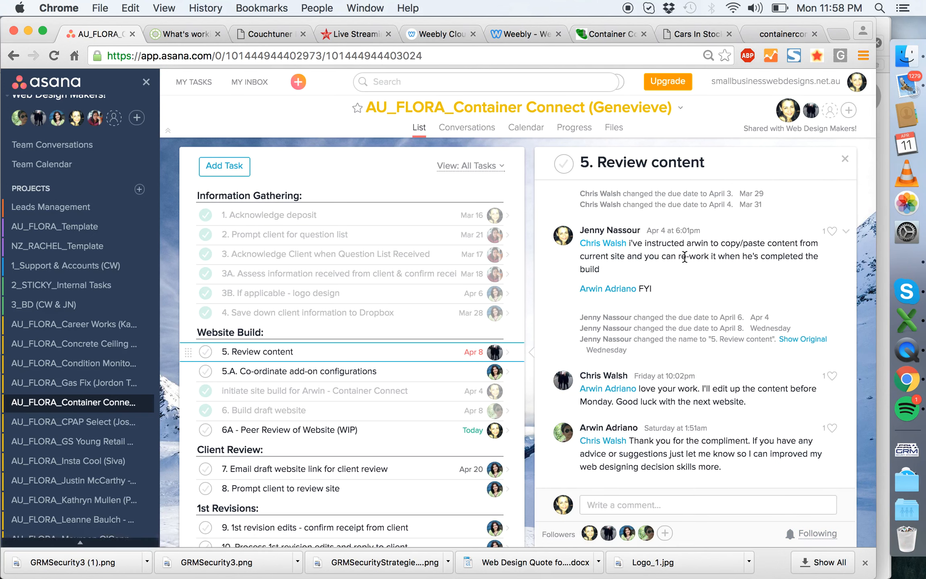
- Expand the earlier comments on the "5. Review content" task and read the whole discussion about reusing and reworking the client's existing content
{"action": "scroll", "coordinate": [684, 256], "scroll_direction": "up", "scroll_amount": 5}
{"action": "left_click", "coordinate": [621, 328]}
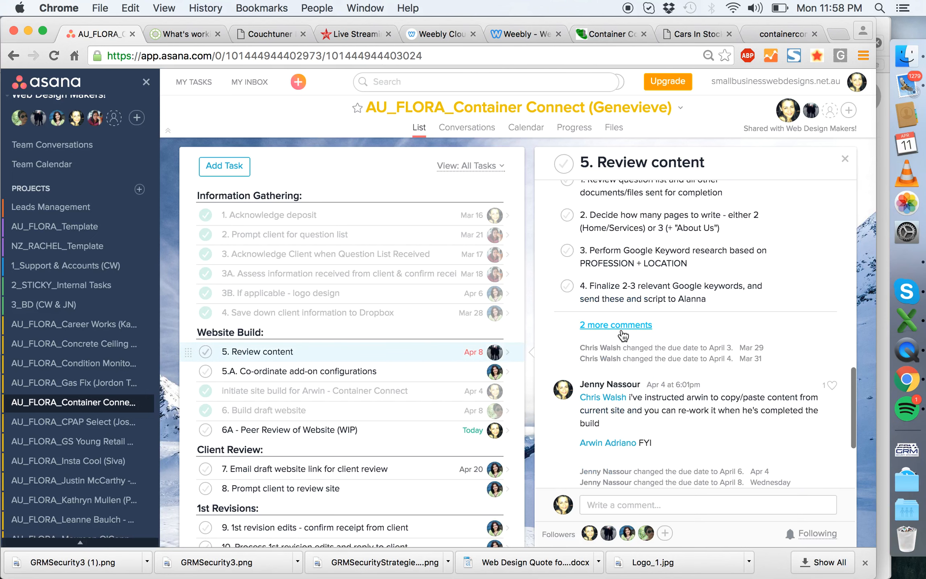
{"action": "scroll", "coordinate": [620, 328], "scroll_direction": "up", "scroll_amount": 4}
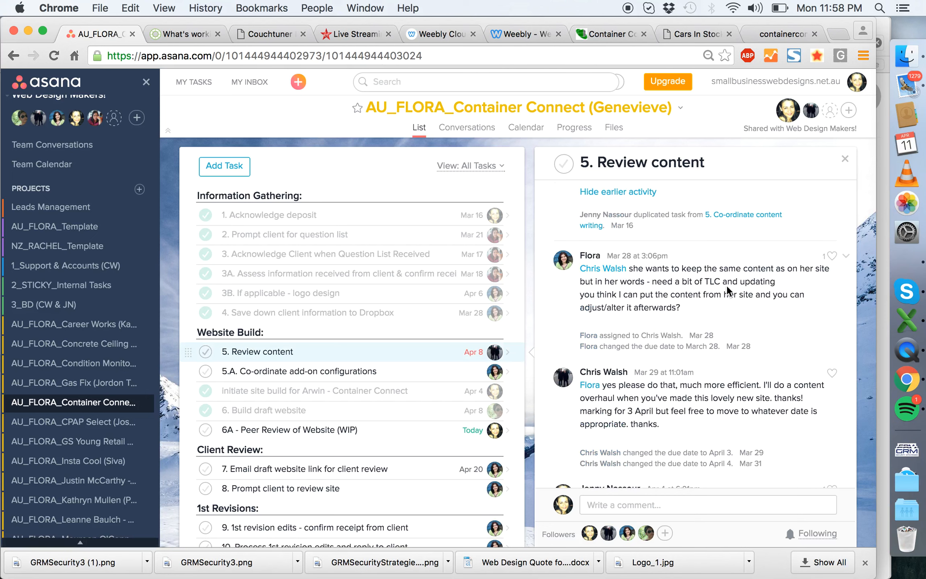
{"action": "scroll", "coordinate": [707, 316], "scroll_direction": "down", "scroll_amount": 2}
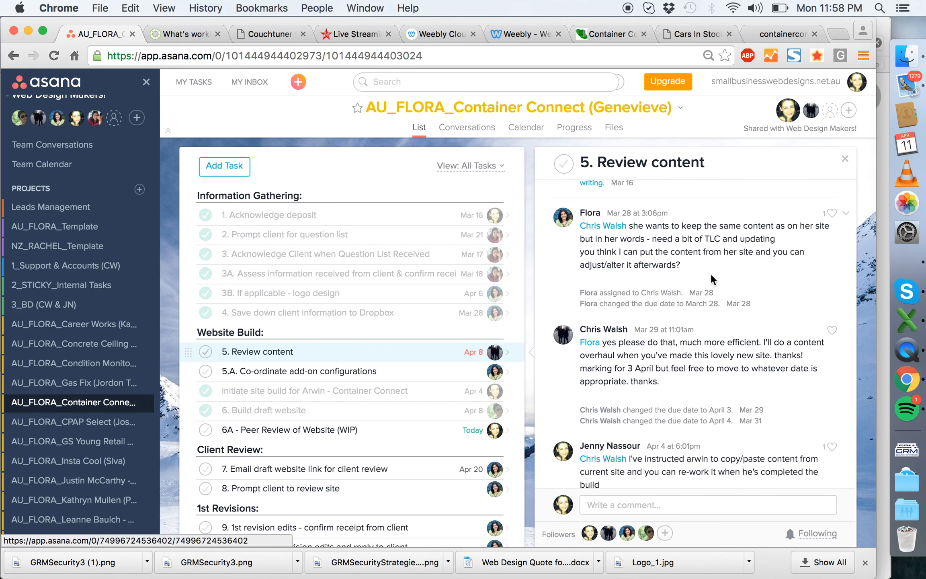
{"action": "scroll", "coordinate": [711, 276], "scroll_direction": "down", "scroll_amount": 2}
{"action": "scroll", "coordinate": [711, 276], "scroll_direction": "down", "scroll_amount": 4}
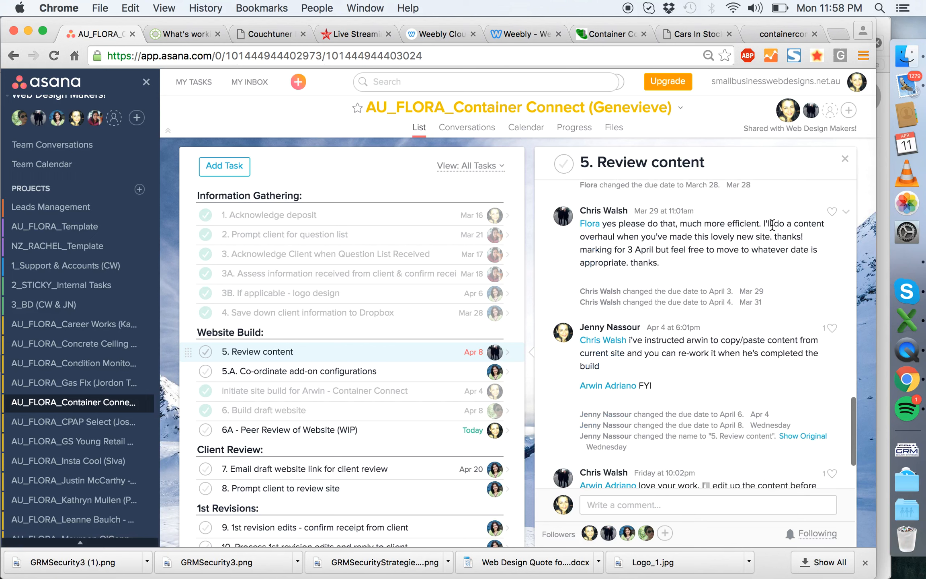
{"action": "left_click_drag", "start_coordinate": [608, 227], "coordinate": [693, 253]}
{"action": "left_click", "coordinate": [733, 252]}
{"action": "left_click_drag", "start_coordinate": [603, 236], "coordinate": [736, 259]}
{"action": "left_click", "coordinate": [736, 260]}
{"action": "scroll", "coordinate": [736, 260], "scroll_direction": "down", "scroll_amount": 5}
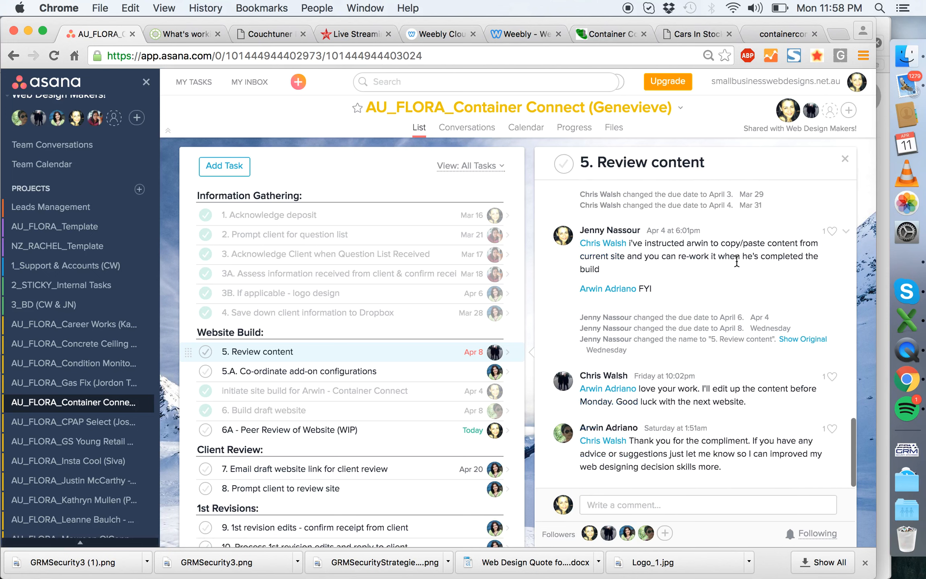
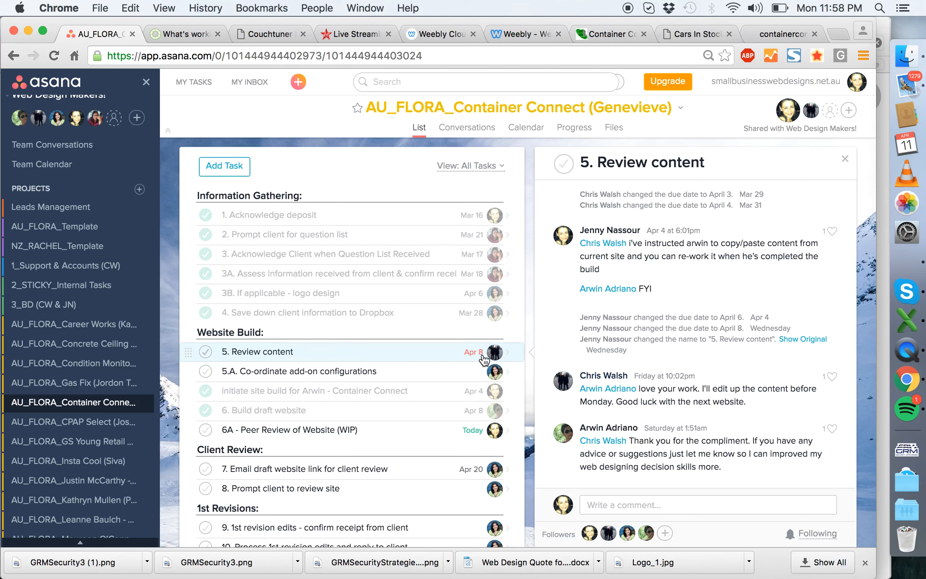
- Set the due date of the "5. Review content" task to April 11, 2016
{"action": "scroll", "coordinate": [603, 254], "scroll_direction": "up", "scroll_amount": 10}
{"action": "left_click", "coordinate": [661, 172]}
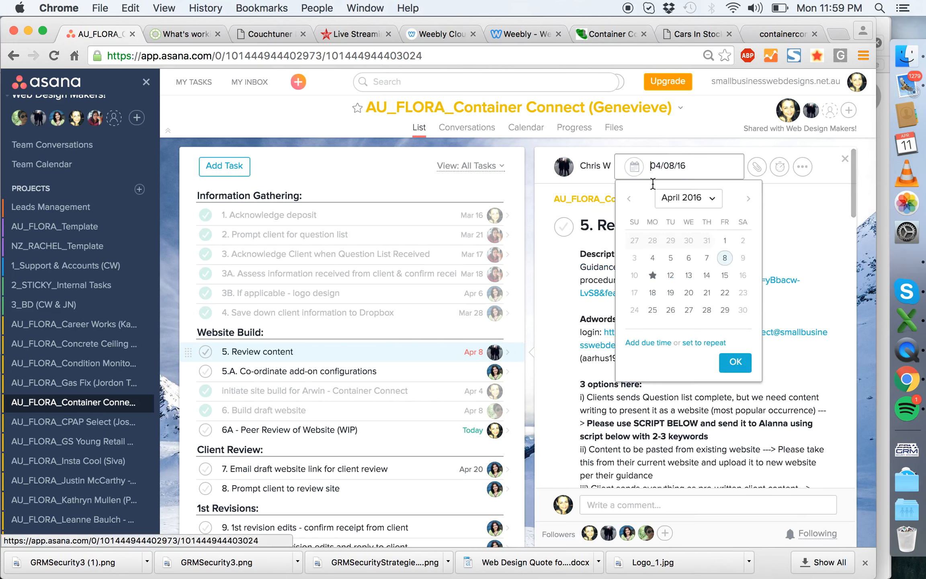
{"action": "left_click", "coordinate": [653, 275]}
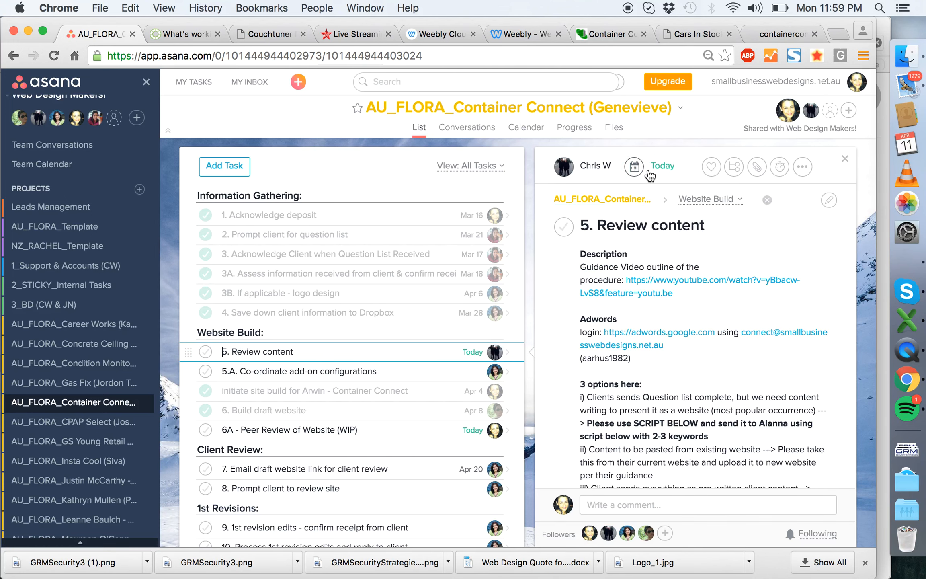
{"action": "scroll", "coordinate": [692, 212], "scroll_direction": "down", "scroll_amount": 10}
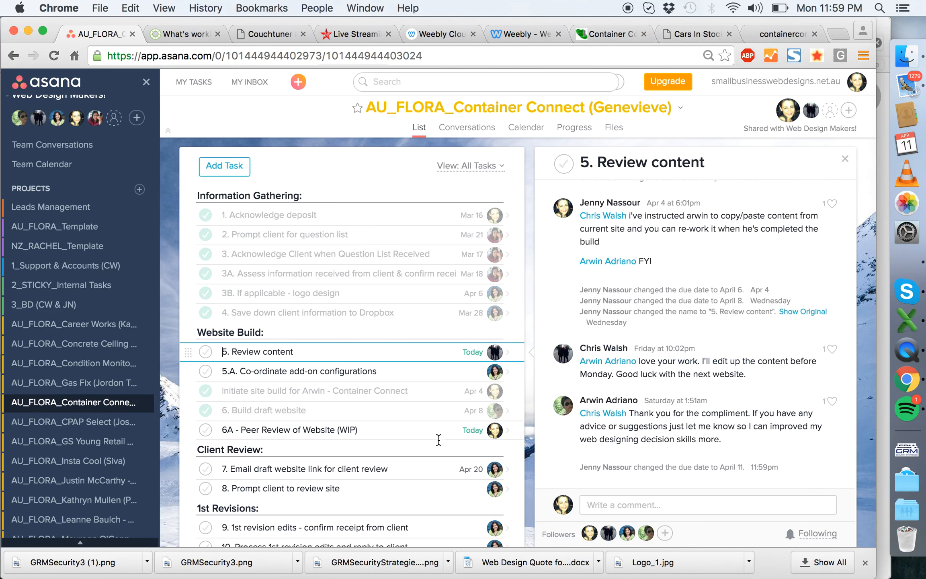
- Switch to the Weebly editor and review the home page's header, banner and opening body content
{"action": "left_click", "coordinate": [502, 36]}
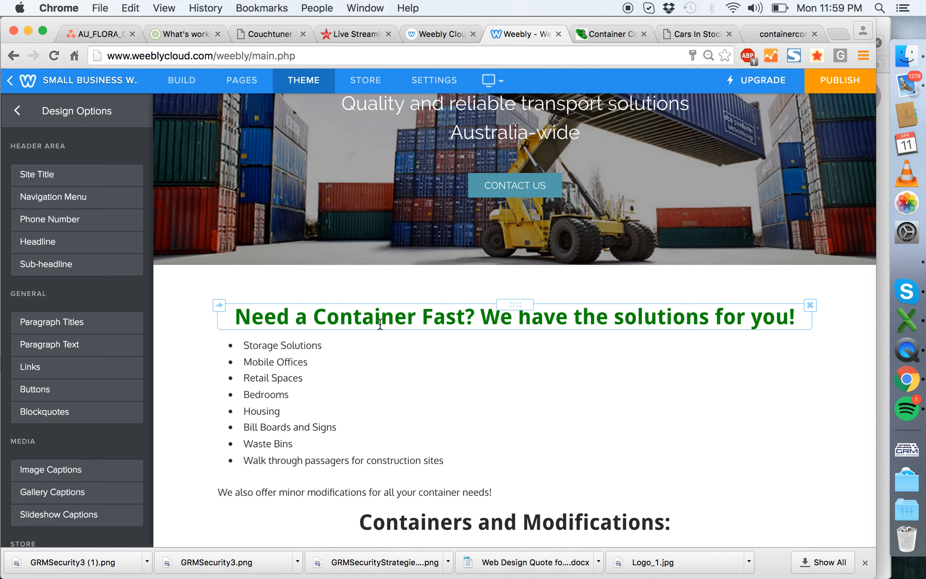
{"action": "scroll", "coordinate": [309, 425], "scroll_direction": "down", "scroll_amount": 3}
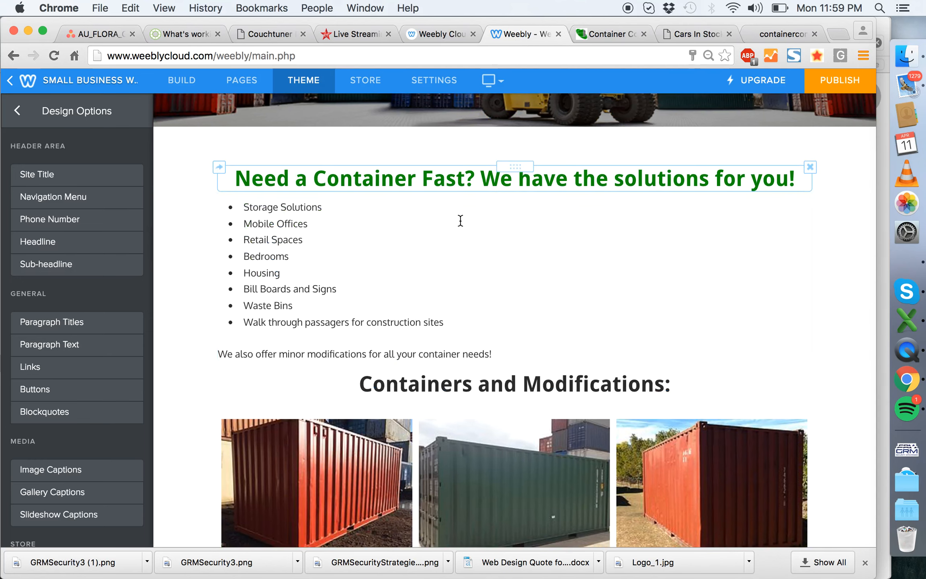
{"action": "scroll", "coordinate": [459, 221], "scroll_direction": "up", "scroll_amount": 13}
{"action": "scroll", "coordinate": [595, 227], "scroll_direction": "down", "scroll_amount": 1}
{"action": "scroll", "coordinate": [595, 226], "scroll_direction": "down", "scroll_amount": 2}
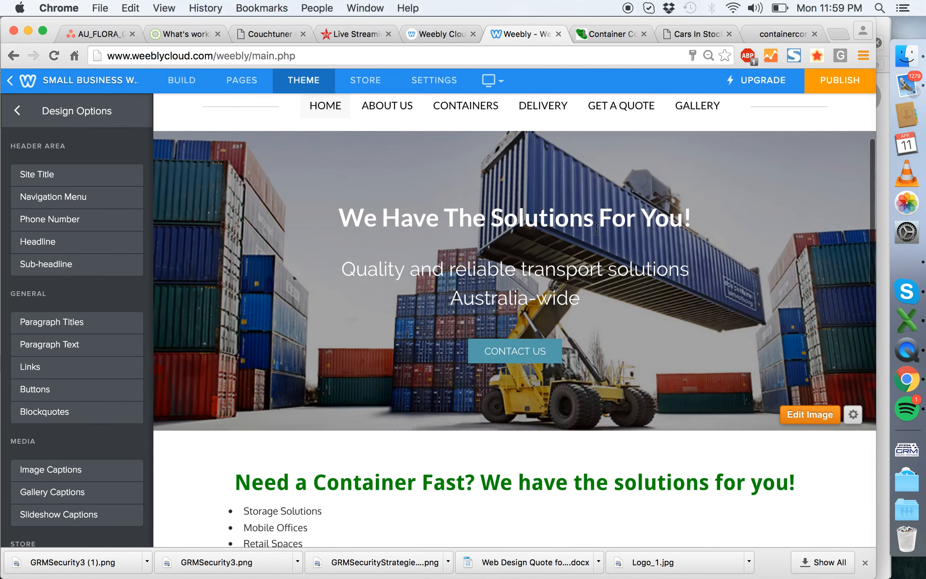
{"action": "scroll", "coordinate": [581, 340], "scroll_direction": "down", "scroll_amount": 4}
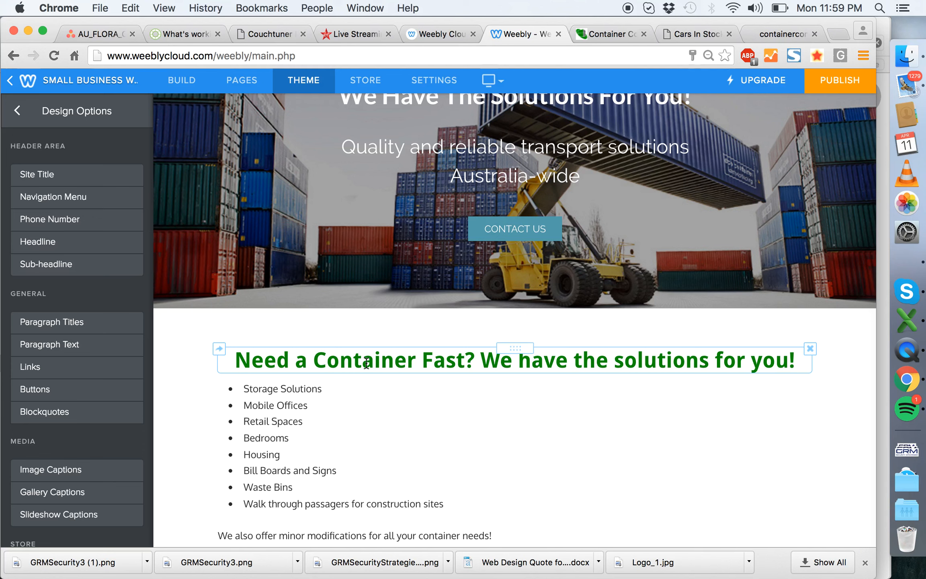
{"action": "scroll", "coordinate": [367, 362], "scroll_direction": "down", "scroll_amount": 3}
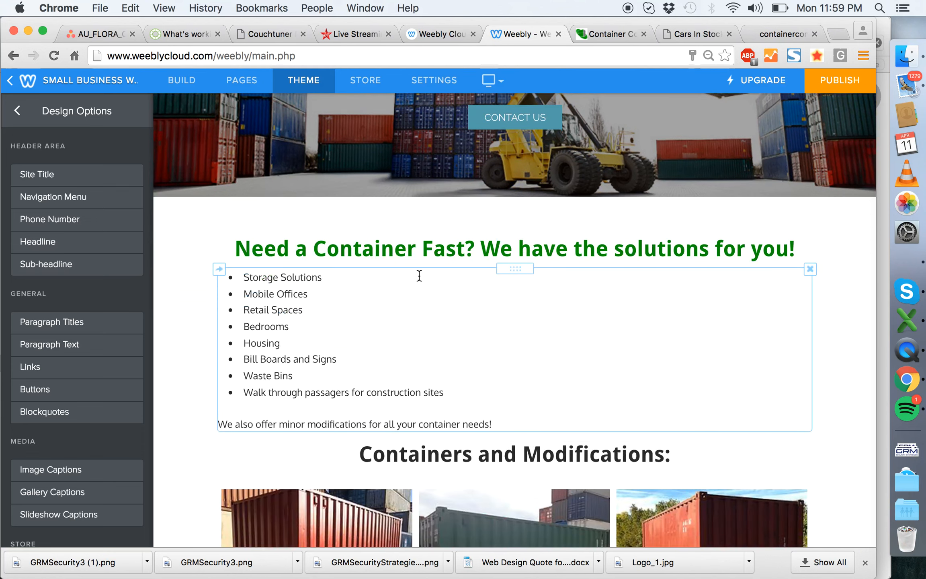
{"action": "scroll", "coordinate": [443, 242], "scroll_direction": "up", "scroll_amount": 10}
{"action": "left_click", "coordinate": [453, 172]}
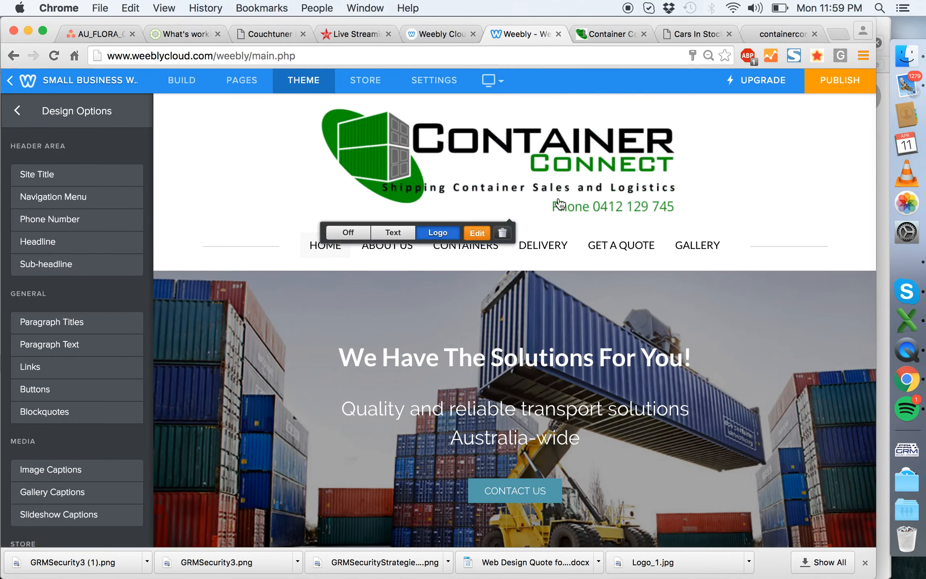
- Change the paragraph titles' font to Lato and open the "Need a Container Fast?" heading for editing
{"action": "scroll", "coordinate": [557, 330], "scroll_direction": "down", "scroll_amount": 5}
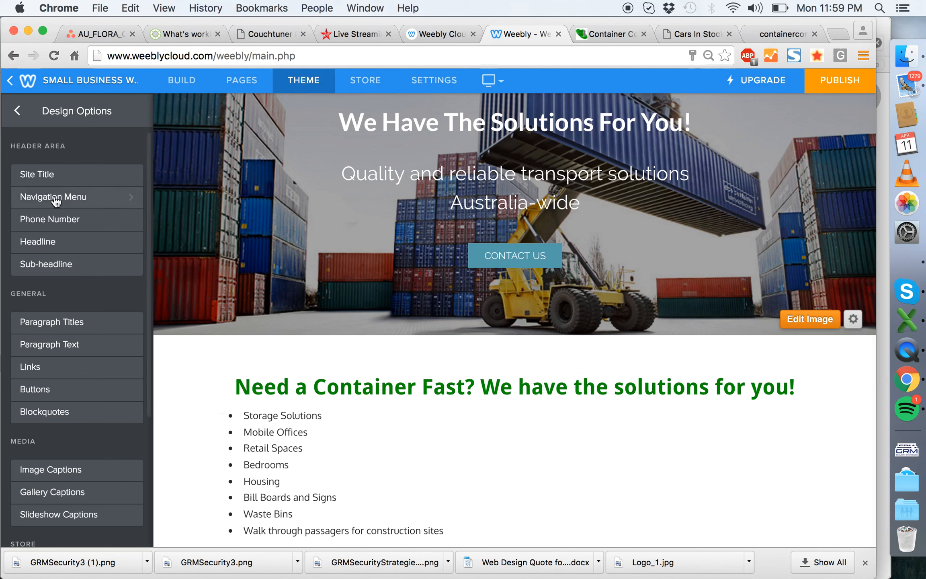
{"action": "left_click", "coordinate": [43, 323]}
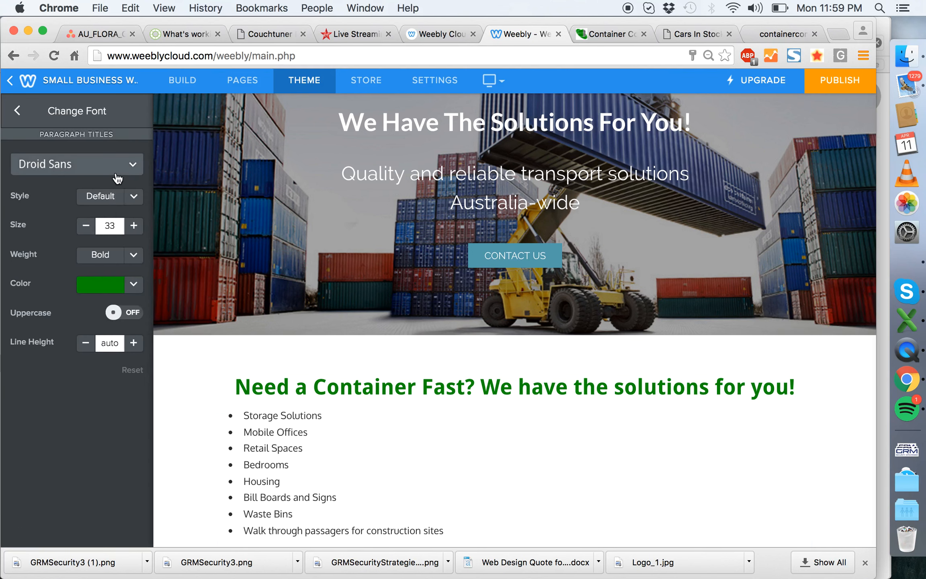
{"action": "left_click", "coordinate": [118, 178]}
{"action": "left_click", "coordinate": [71, 488]}
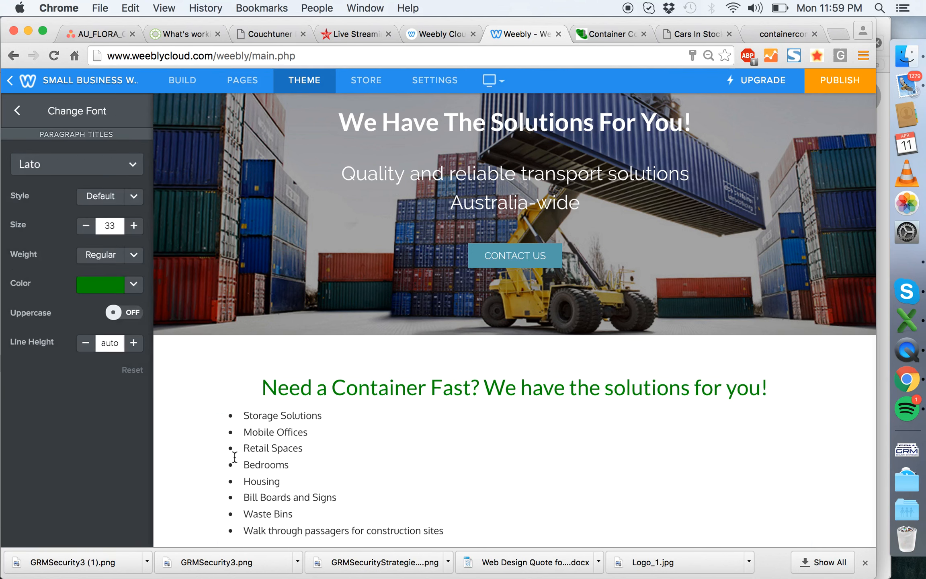
{"action": "scroll", "coordinate": [392, 400], "scroll_direction": "up", "scroll_amount": 5}
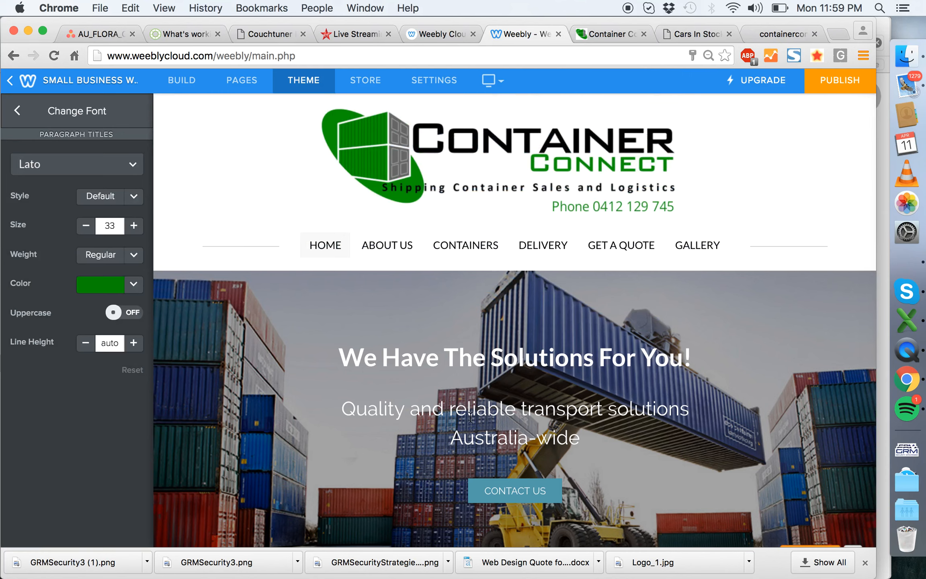
{"action": "scroll", "coordinate": [442, 394], "scroll_direction": "down", "scroll_amount": 7}
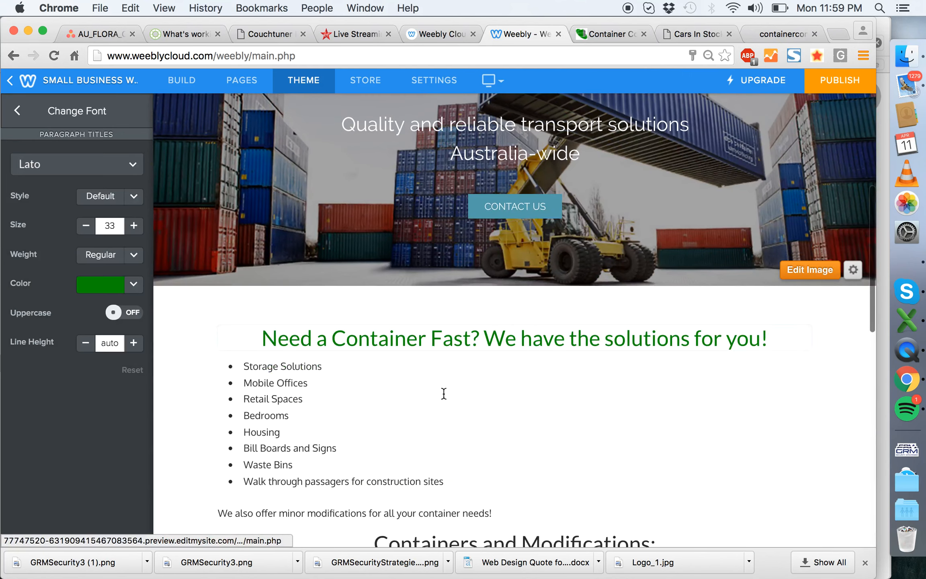
{"action": "left_click", "coordinate": [380, 339]}
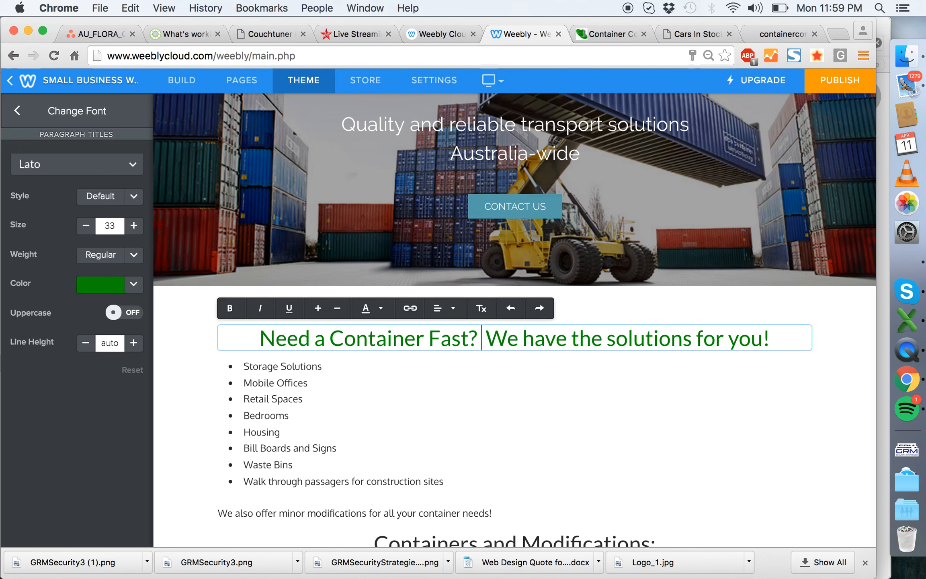
- Compare the Containers and Modifications section in the editor and the published preview with the client's existing site, including its grade buttons
{"action": "scroll", "coordinate": [392, 310], "scroll_direction": "down", "scroll_amount": 4}
{"action": "scroll", "coordinate": [463, 264], "scroll_direction": "down", "scroll_amount": 5}
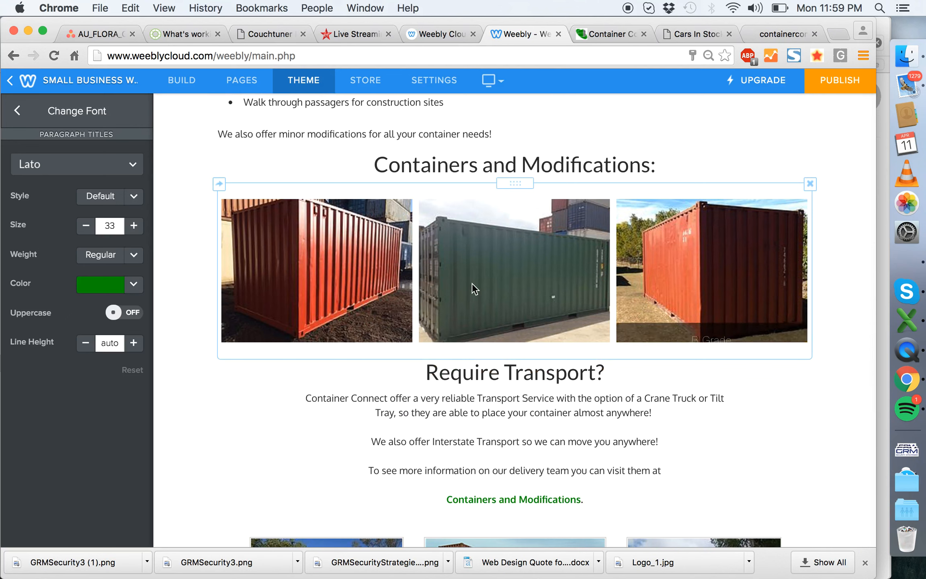
{"action": "left_click", "coordinate": [611, 35]}
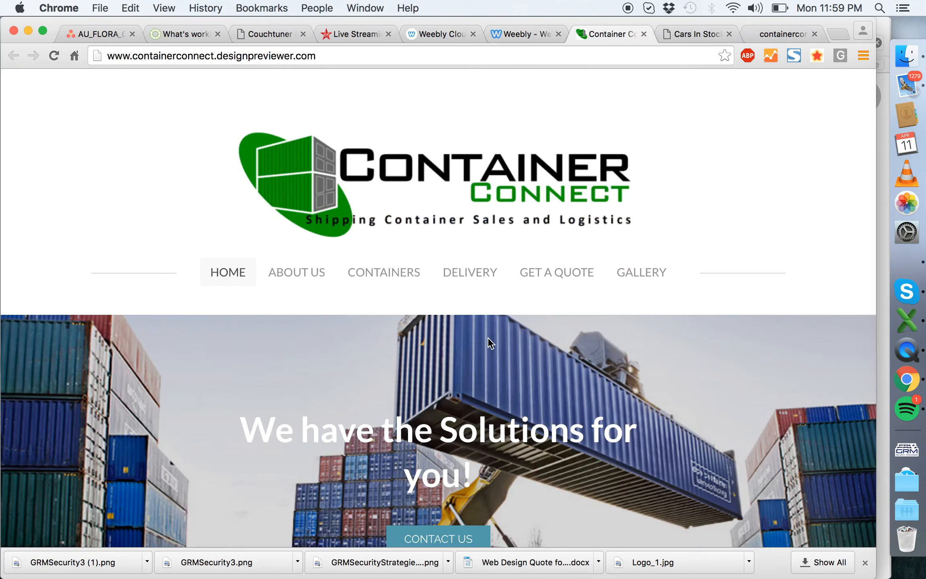
{"action": "scroll", "coordinate": [494, 300], "scroll_direction": "down", "scroll_amount": 15}
{"action": "scroll", "coordinate": [494, 301], "scroll_direction": "up", "scroll_amount": 15}
{"action": "left_click", "coordinate": [772, 35]}
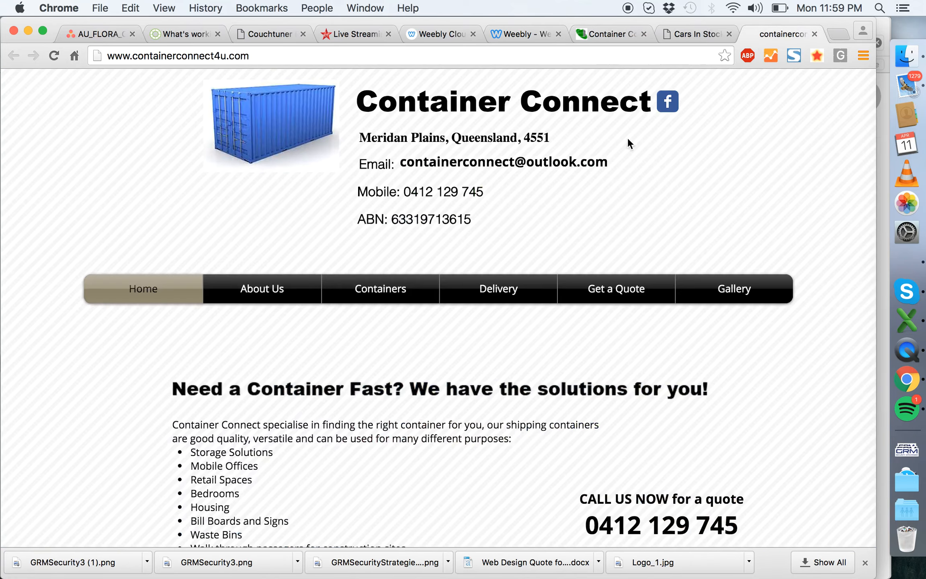
{"action": "scroll", "coordinate": [534, 251], "scroll_direction": "down", "scroll_amount": 10}
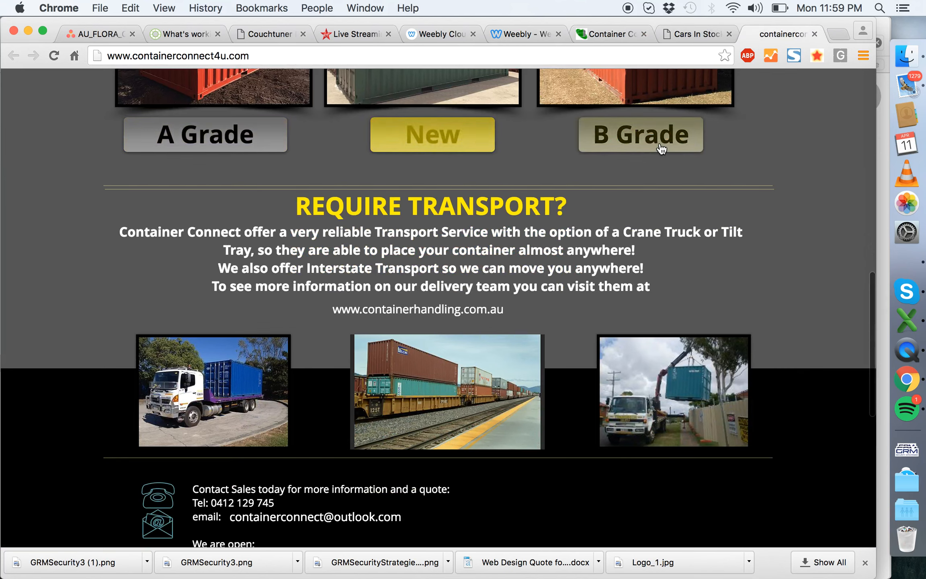
{"action": "scroll", "coordinate": [442, 145], "scroll_direction": "up", "scroll_amount": 3}
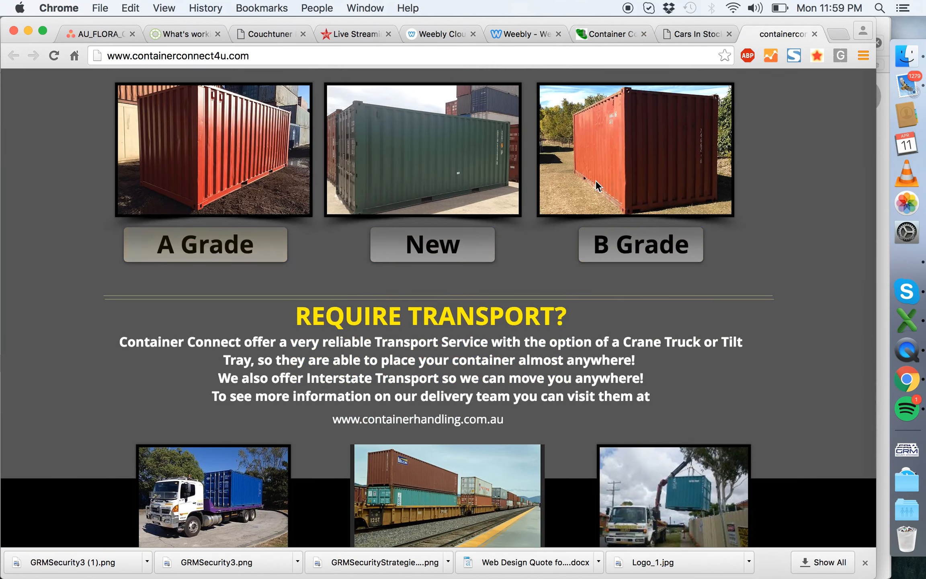
{"action": "scroll", "coordinate": [555, 165], "scroll_direction": "up", "scroll_amount": 5}
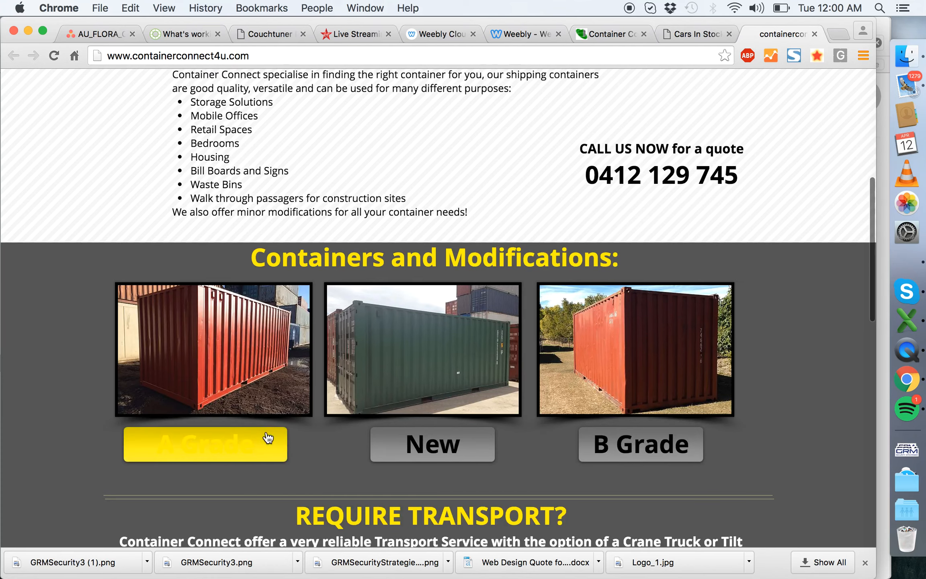
{"action": "left_click", "coordinate": [413, 455]}
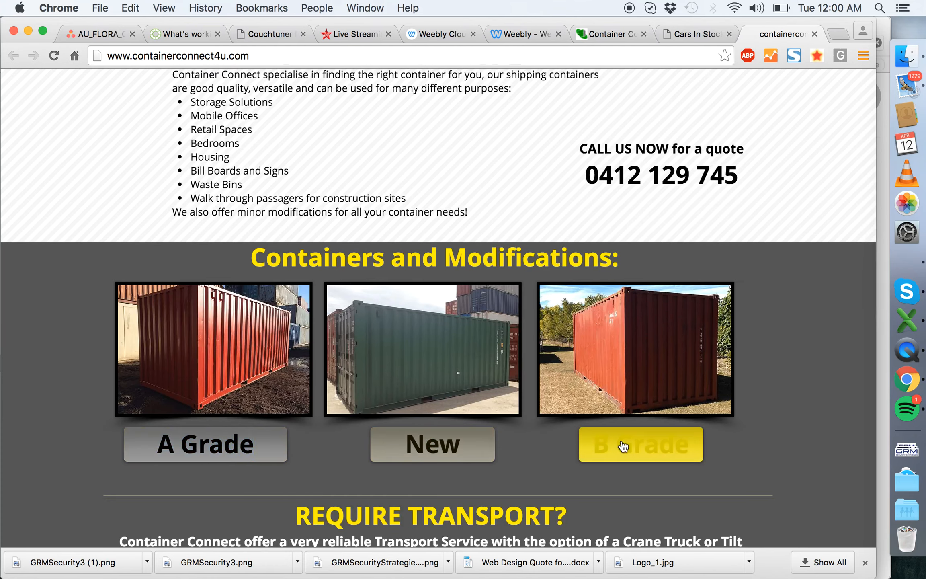
- On the published preview, enlarge the container gallery photos, browse through them to the B Grade image and close the viewer
{"action": "left_click", "coordinate": [617, 33]}
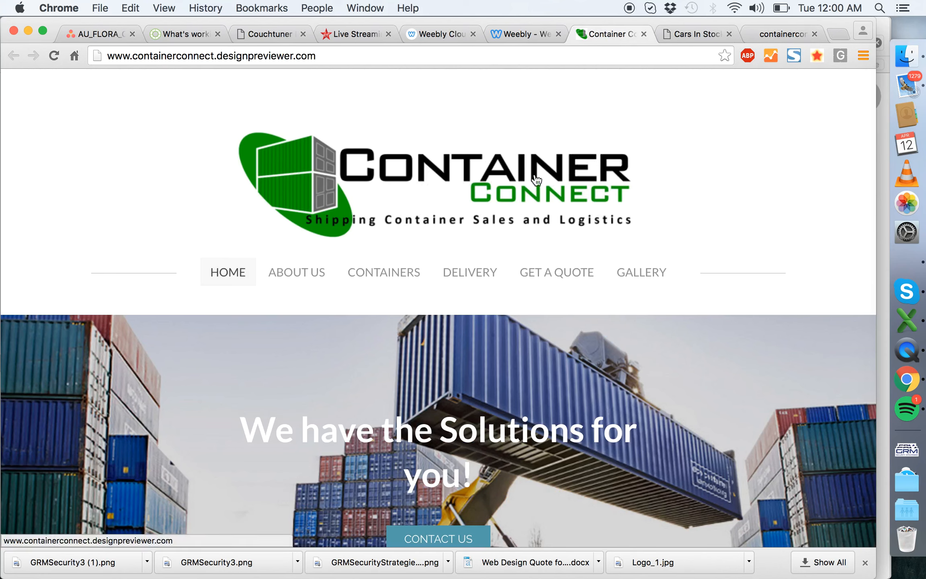
{"action": "scroll", "coordinate": [297, 398], "scroll_direction": "down", "scroll_amount": 15}
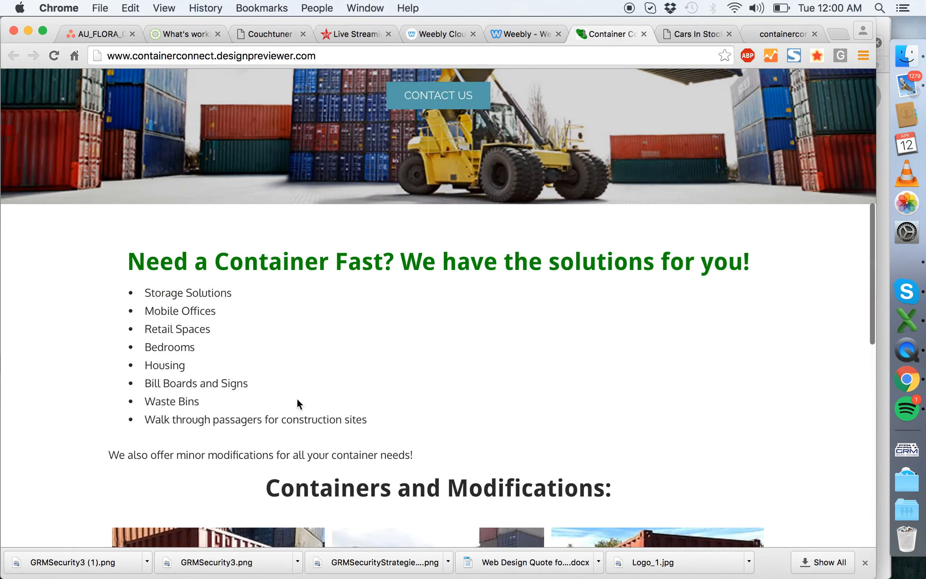
{"action": "left_click", "coordinate": [218, 281]}
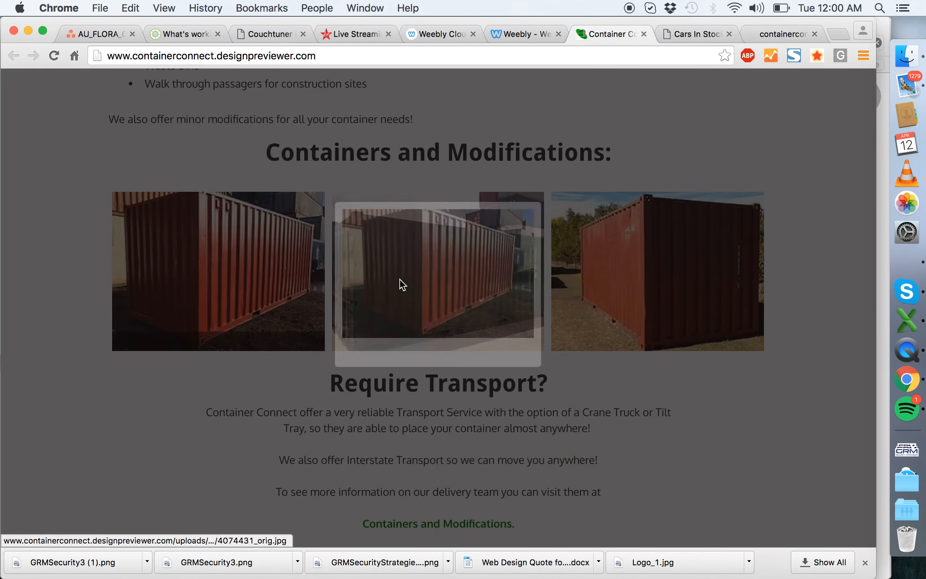
{"action": "left_click", "coordinate": [512, 271]}
{"action": "left_click", "coordinate": [513, 272]}
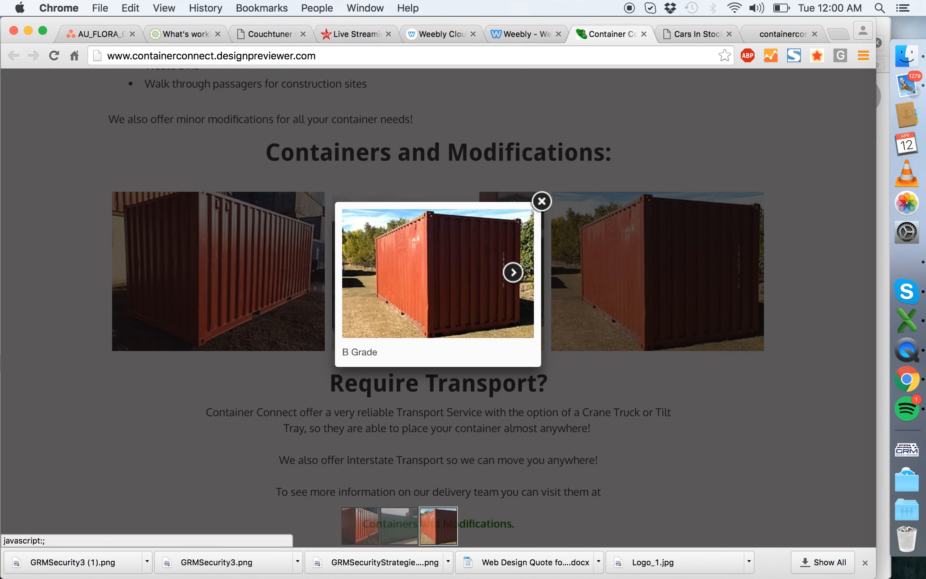
{"action": "left_click", "coordinate": [542, 201]}
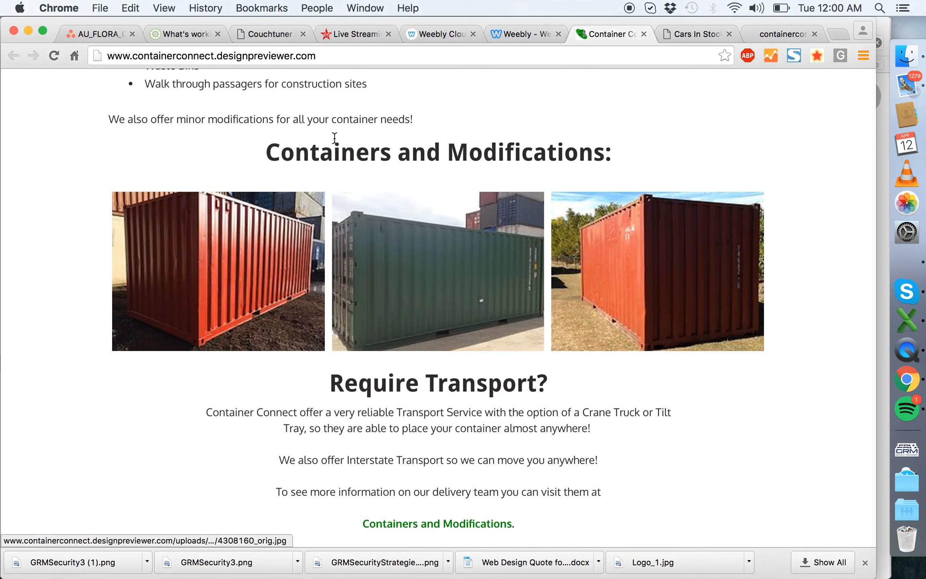
- Return to the Weebly editor and add two side-by-side image elements between the Containers and Modifications heading and the gallery
{"action": "left_click", "coordinate": [508, 33]}
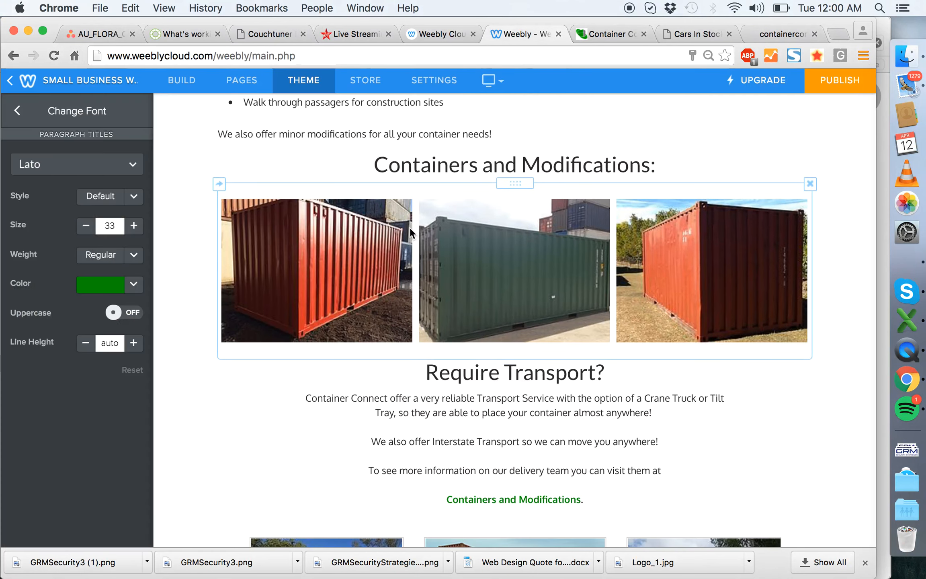
{"action": "left_click", "coordinate": [181, 80]}
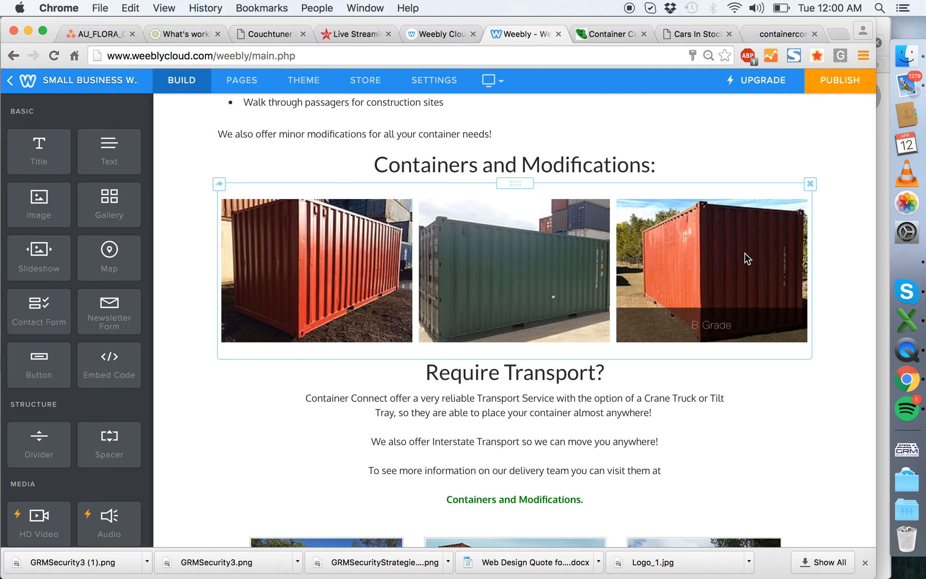
{"action": "left_click_drag", "start_coordinate": [29, 196], "coordinate": [402, 236]}
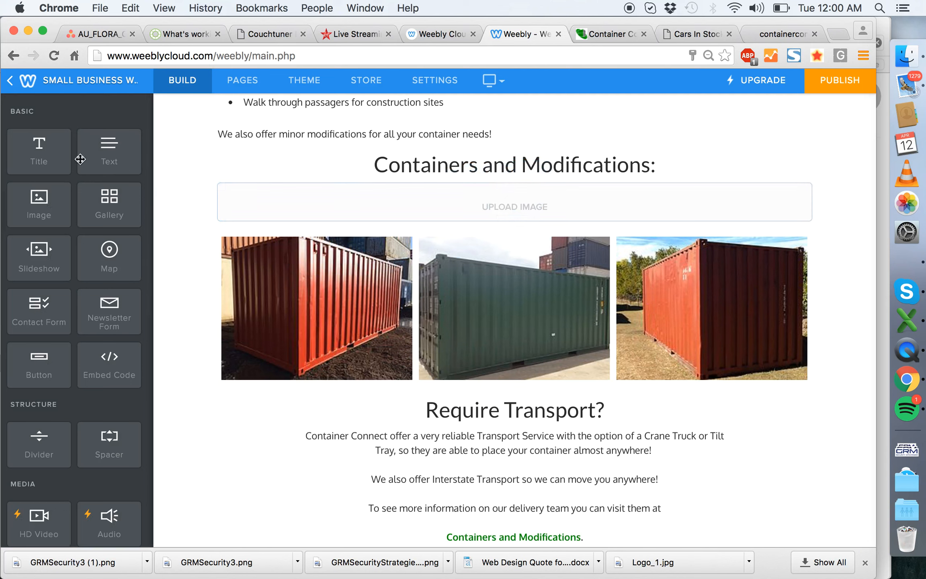
{"action": "left_click_drag", "start_coordinate": [52, 213], "coordinate": [265, 232]}
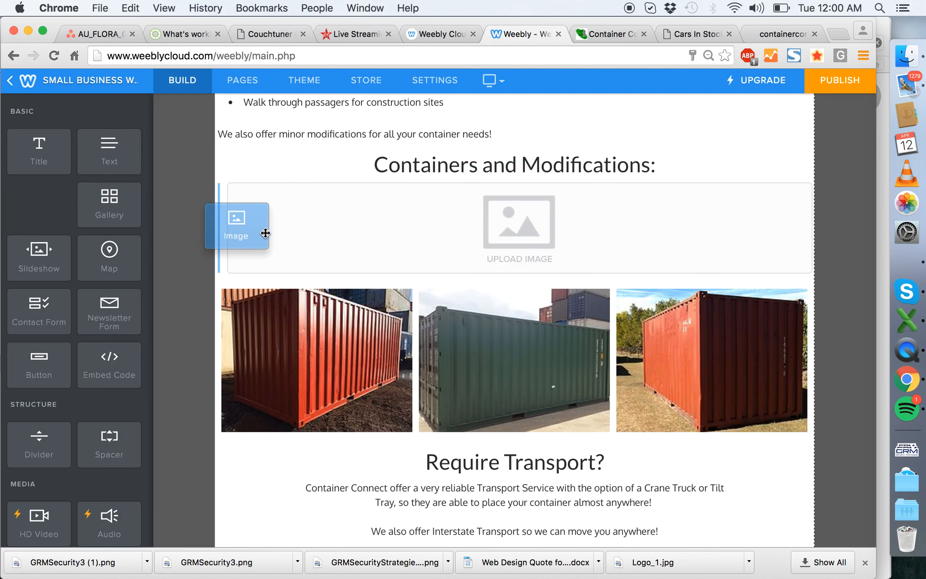
{"action": "left_click_drag", "start_coordinate": [37, 200], "coordinate": [218, 229]}
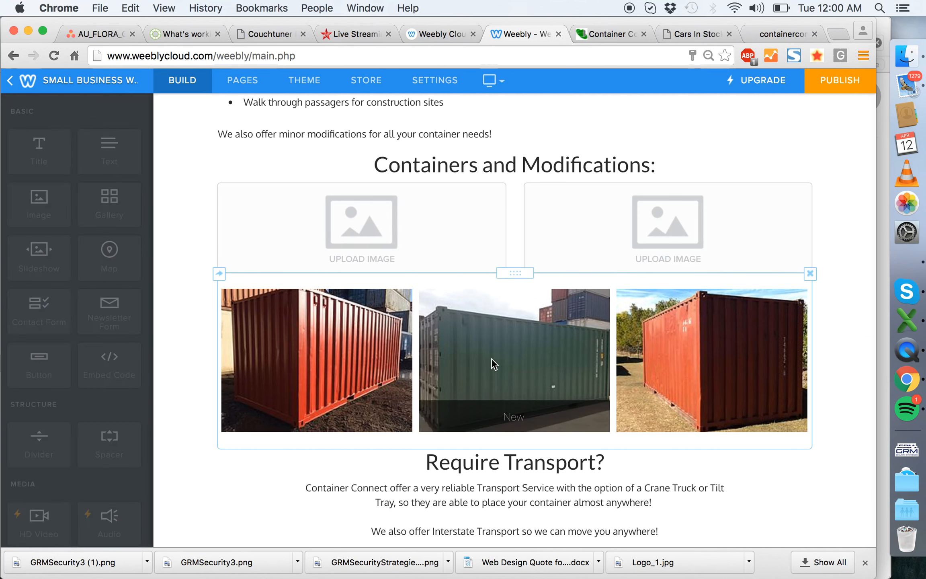
- Start a photo upload for the first empty image element and browse Dropbox to the Container Connect project's 2_Photos Received from Client folder
{"action": "left_click", "coordinate": [300, 250]}
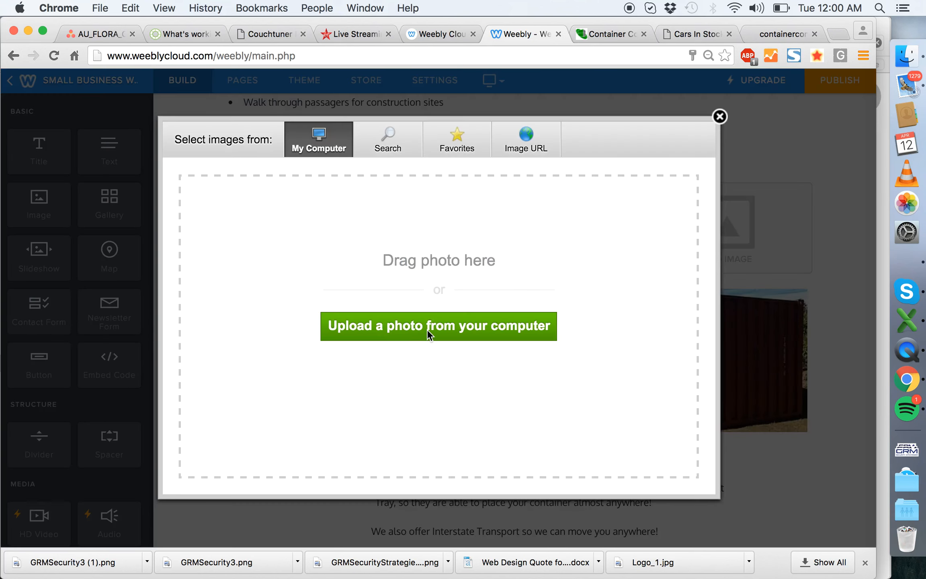
{"action": "left_click", "coordinate": [513, 284]}
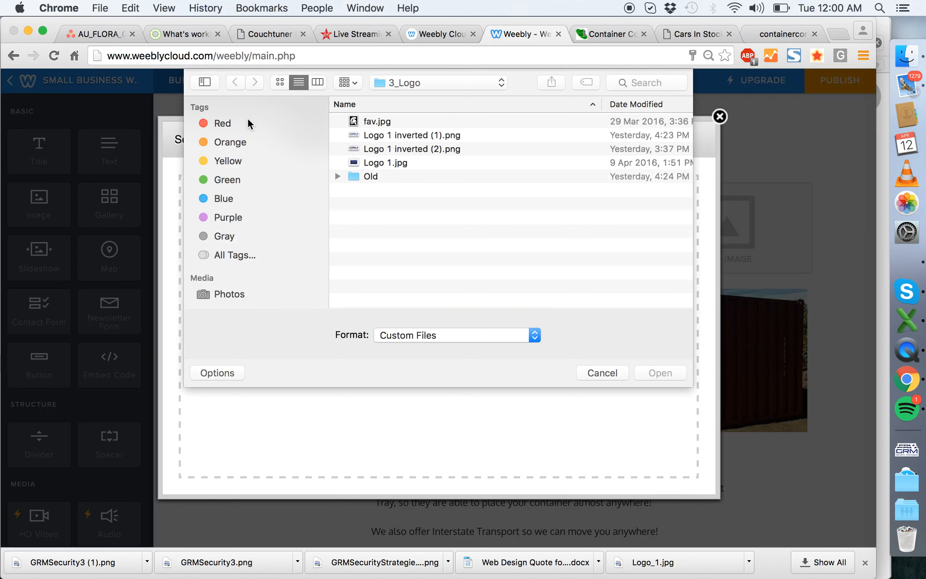
{"action": "left_click", "coordinate": [413, 83]}
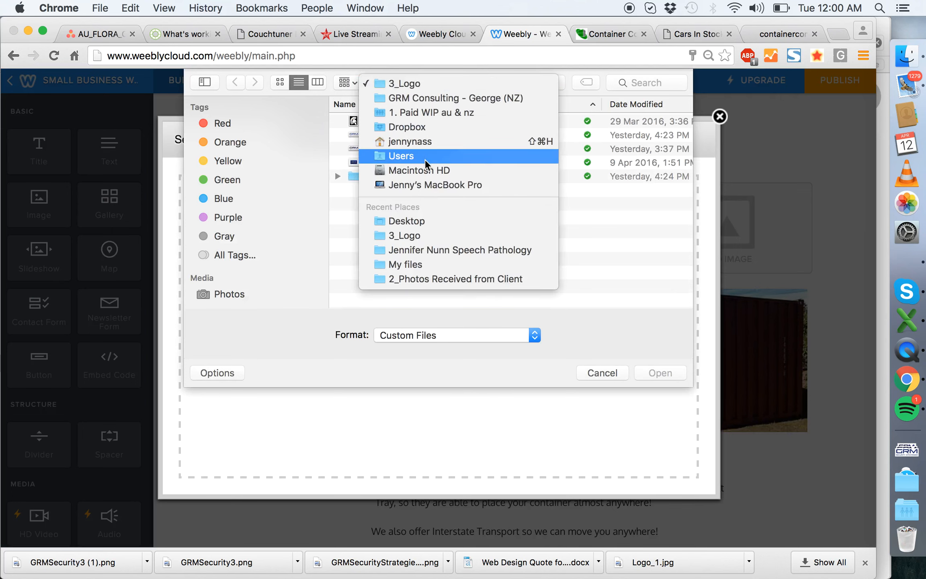
{"action": "left_click", "coordinate": [407, 128]}
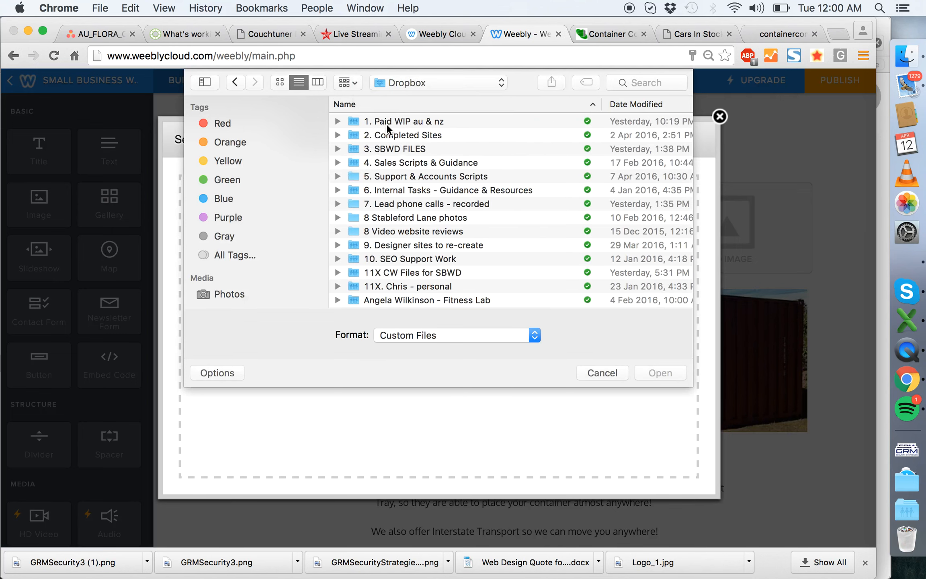
{"action": "double_click", "coordinate": [386, 124]}
{"action": "scroll", "coordinate": [445, 163], "scroll_direction": "down", "scroll_amount": 3}
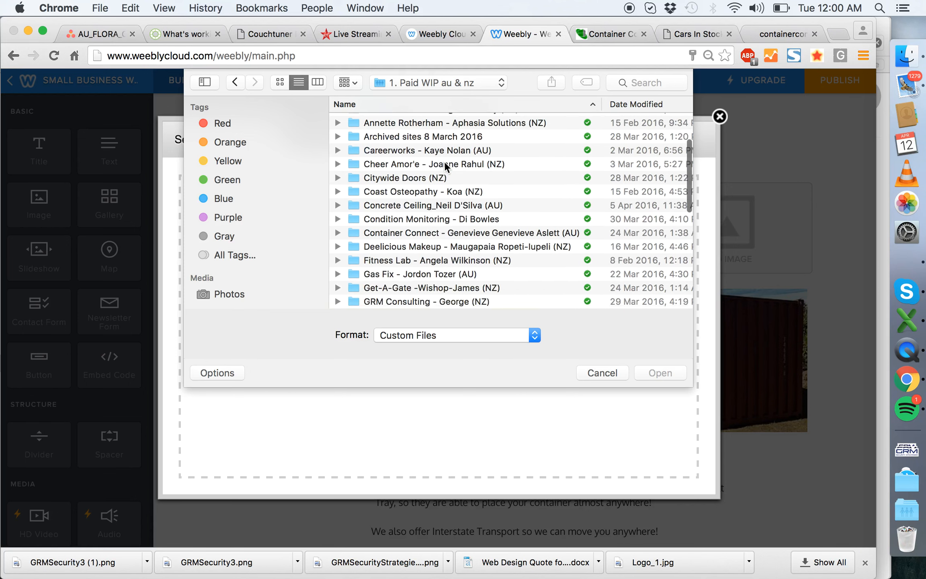
{"action": "double_click", "coordinate": [392, 233]}
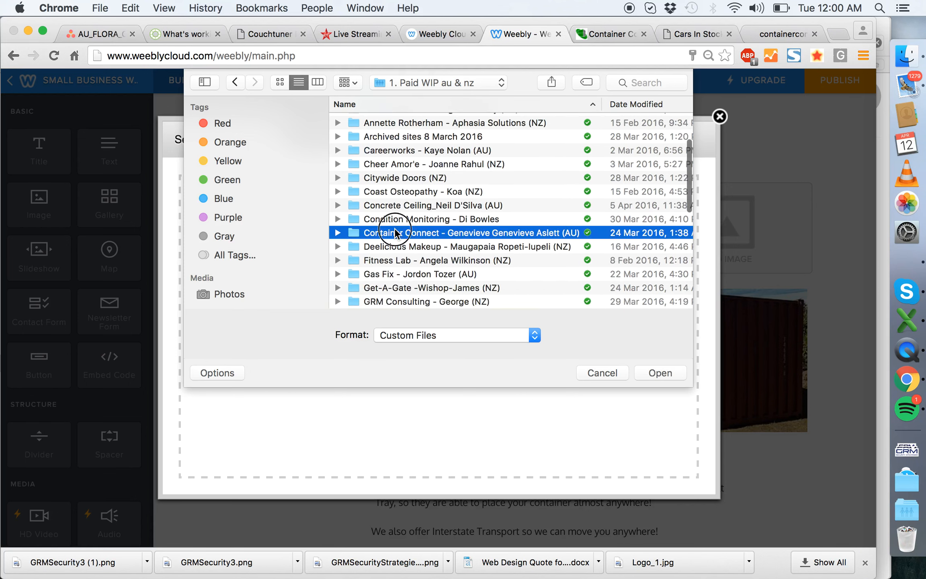
{"action": "double_click", "coordinate": [398, 135]}
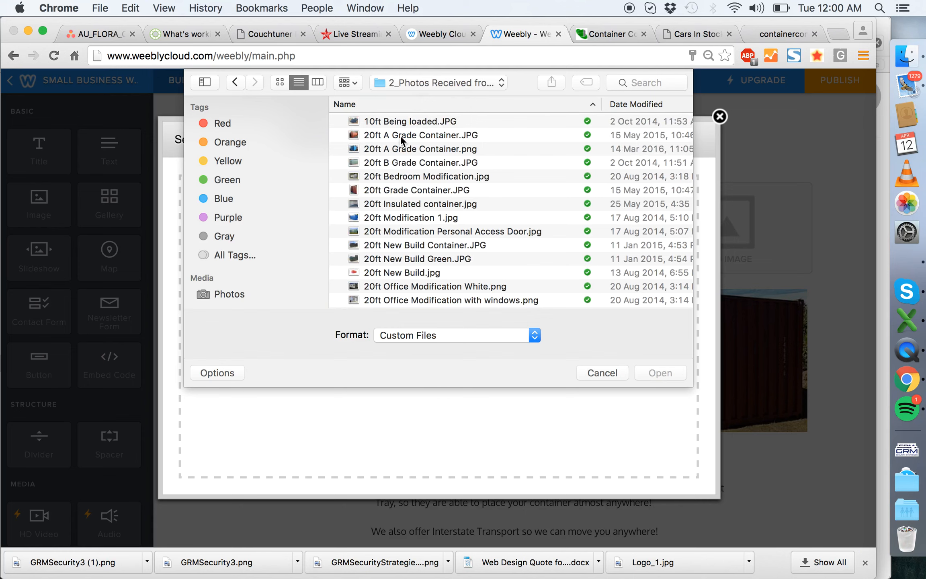
- Look through the client photos as thumbnails and upload 20ft A Grade Container.JPG into the first image element
{"action": "left_click", "coordinate": [277, 85]}
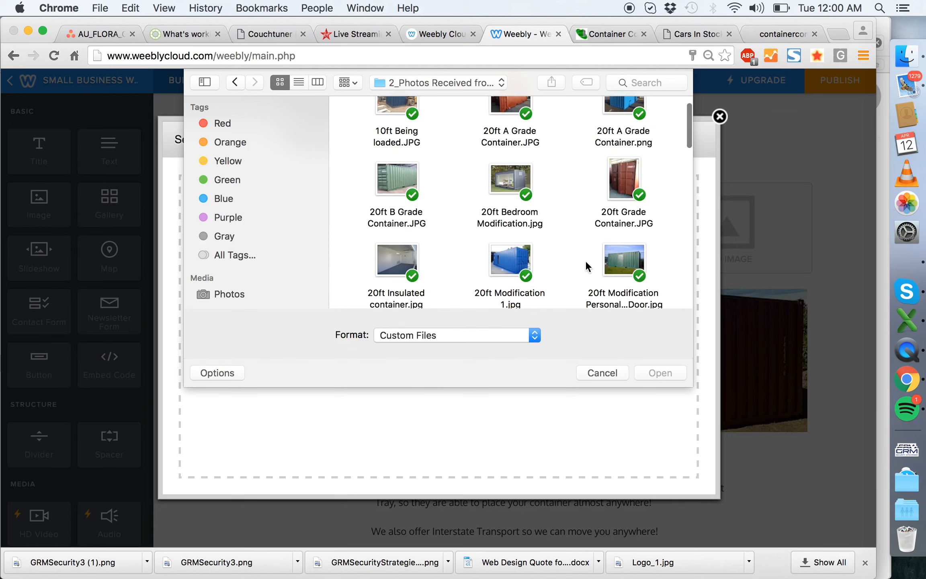
{"action": "scroll", "coordinate": [588, 190], "scroll_direction": "down", "scroll_amount": 15}
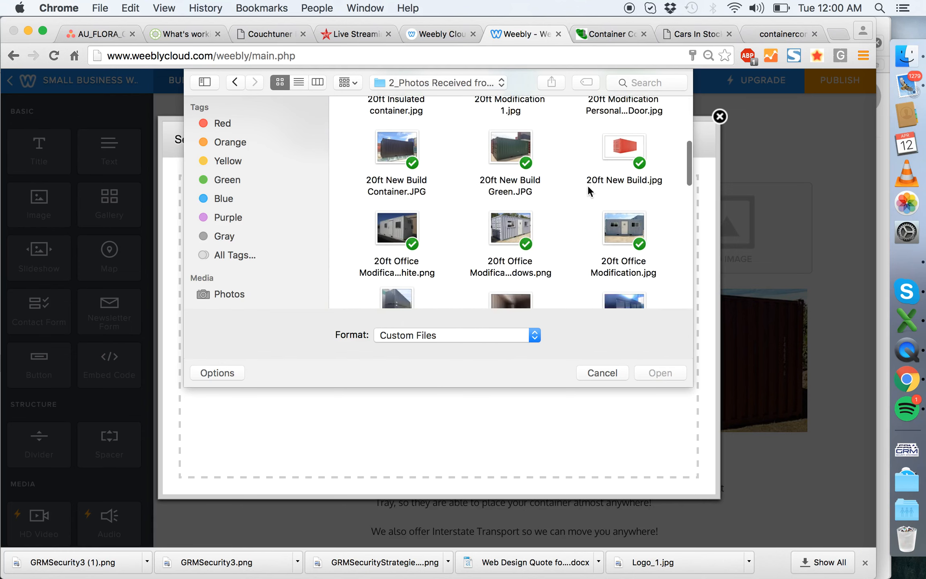
{"action": "scroll", "coordinate": [588, 190], "scroll_direction": "down", "scroll_amount": 10}
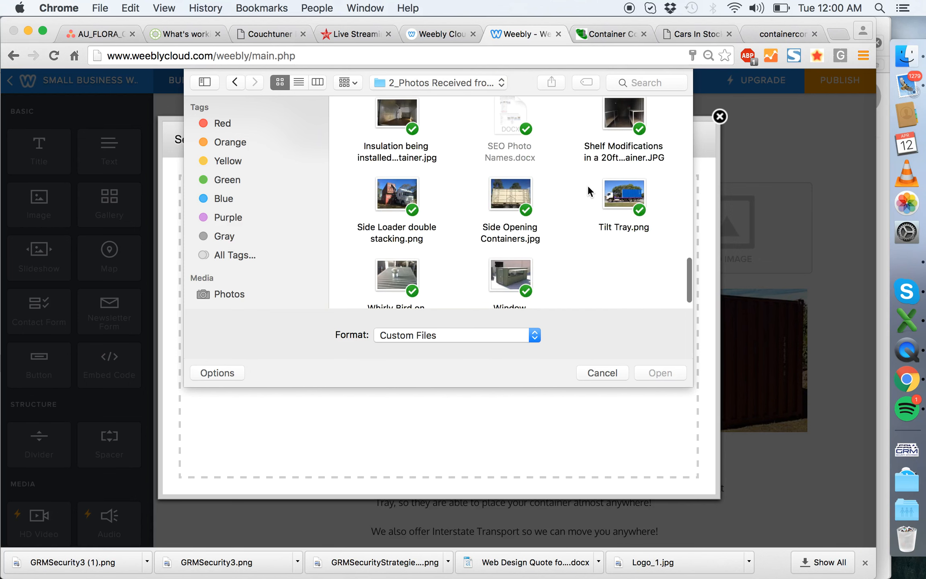
{"action": "scroll", "coordinate": [588, 190], "scroll_direction": "up", "scroll_amount": 2}
{"action": "scroll", "coordinate": [588, 189], "scroll_direction": "up", "scroll_amount": 8}
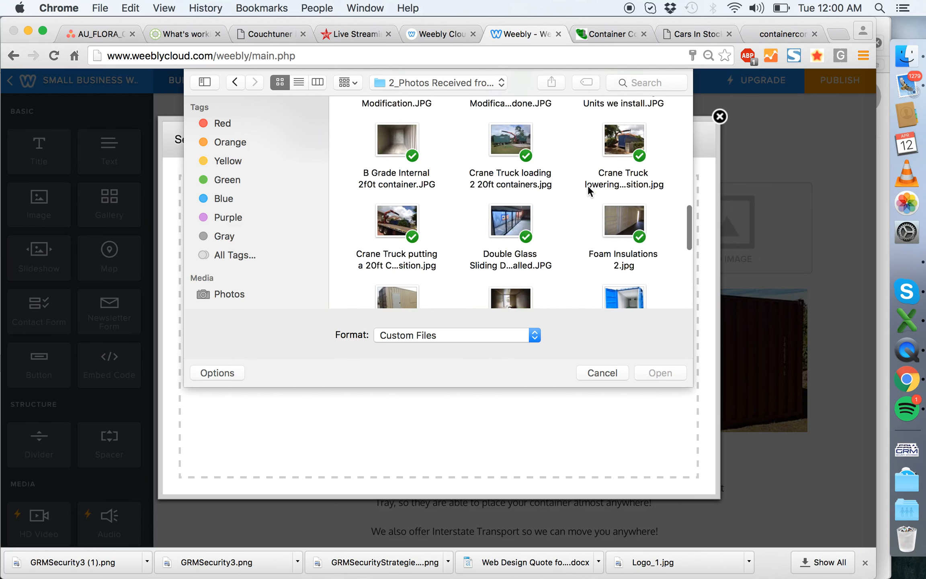
{"action": "scroll", "coordinate": [587, 189], "scroll_direction": "up", "scroll_amount": 10}
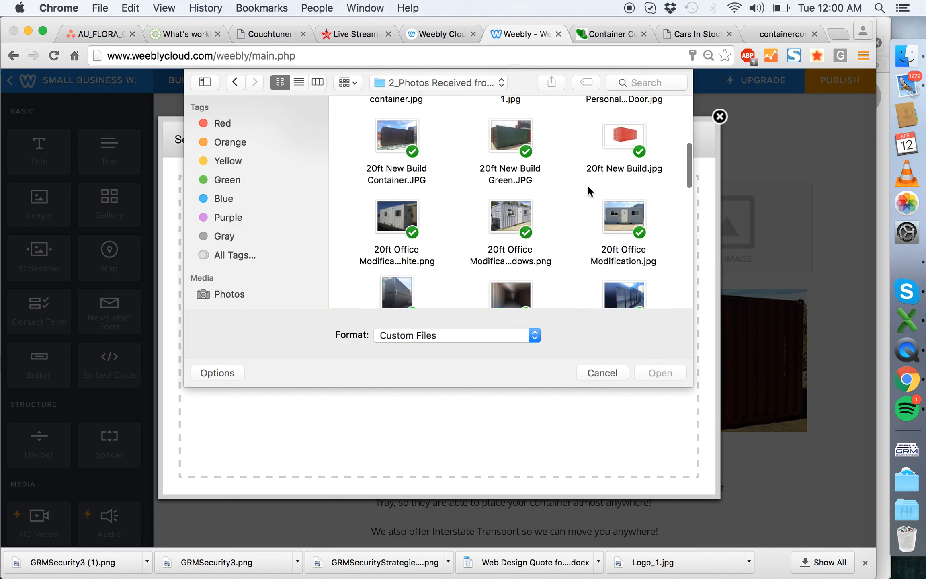
{"action": "scroll", "coordinate": [587, 184], "scroll_direction": "up", "scroll_amount": 3}
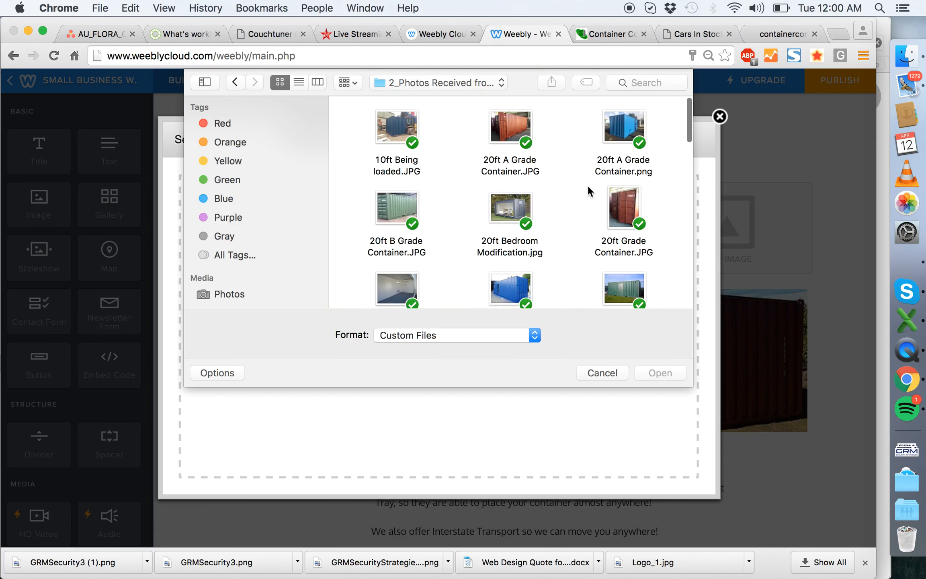
{"action": "left_click", "coordinate": [510, 127]}
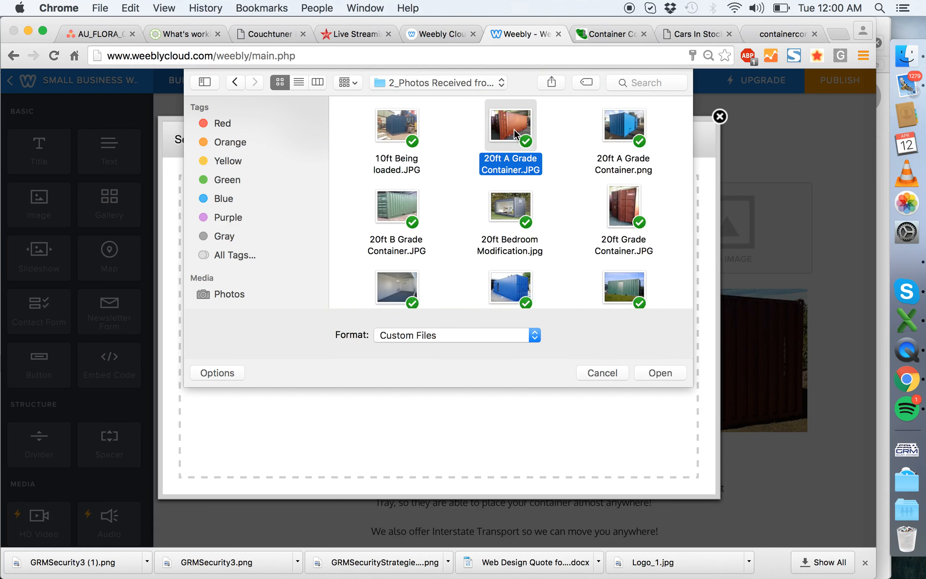
{"action": "key", "text": "Escape"}
- Compare the container photos on the published preview with the gallery in the Weebly editor
{"action": "left_click", "coordinate": [611, 34]}
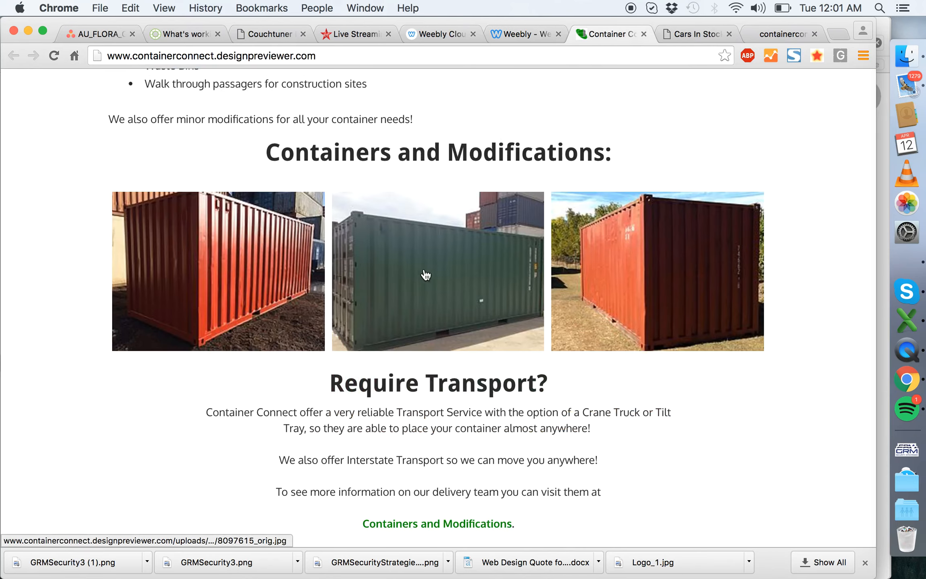
{"action": "left_click", "coordinate": [517, 33]}
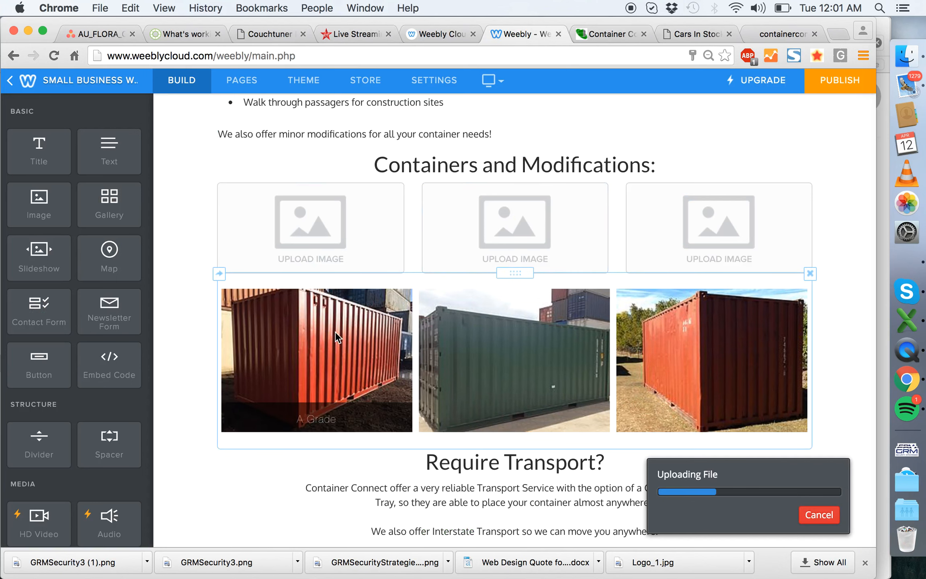
{"action": "left_click", "coordinate": [300, 200]}
{"action": "left_click", "coordinate": [720, 116]}
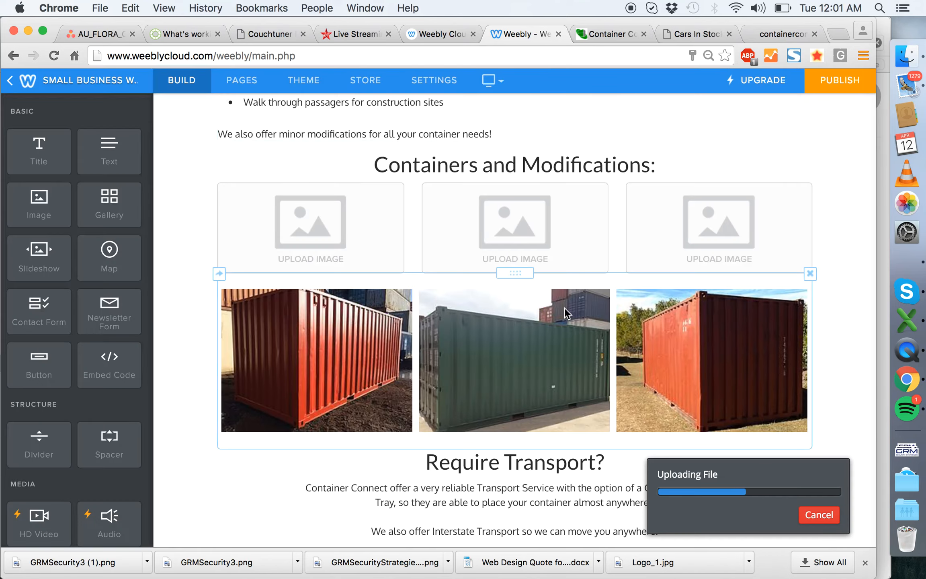
{"action": "scroll", "coordinate": [564, 308], "scroll_direction": "down", "scroll_amount": 3}
{"action": "scroll", "coordinate": [454, 315], "scroll_direction": "up", "scroll_amount": 3}
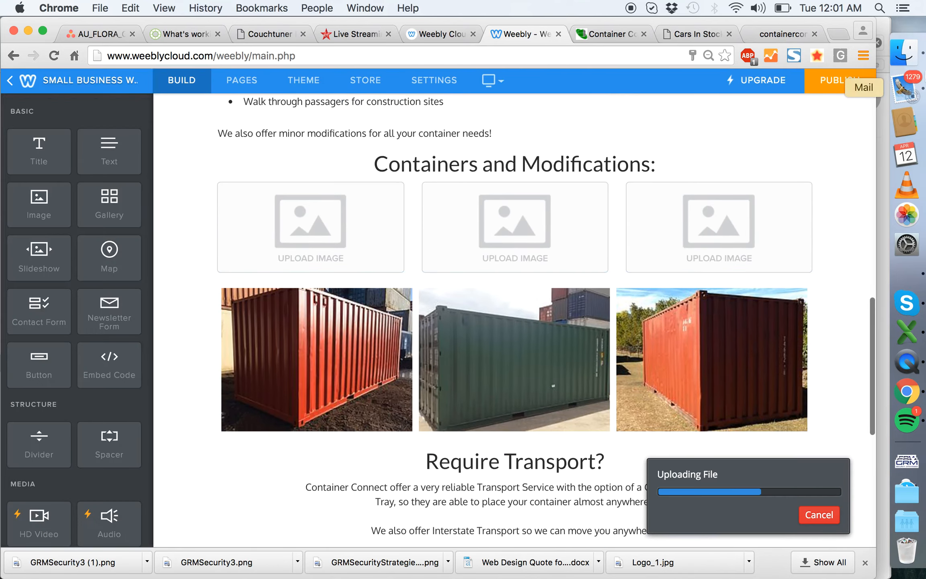
- In Finder, open the Container Connect project's 2_Photos Received from Client folder as thumbnails and look through its container photos
{"action": "left_click", "coordinate": [907, 57]}
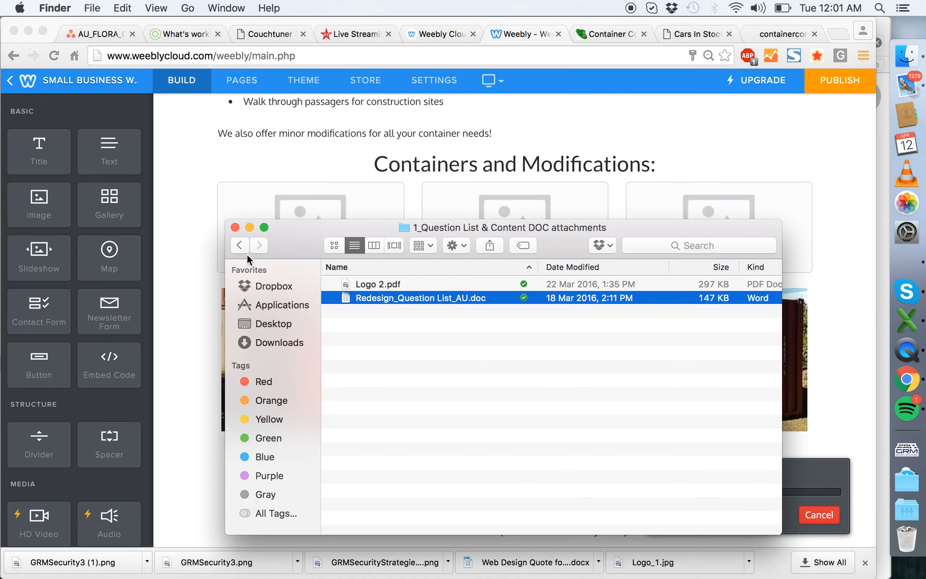
{"action": "left_click", "coordinate": [280, 287]}
{"action": "double_click", "coordinate": [373, 284]}
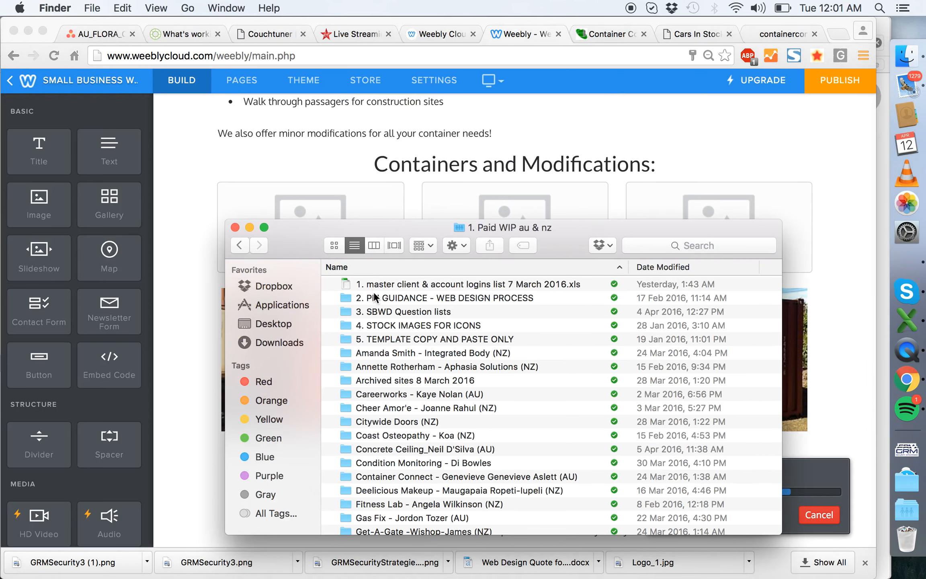
{"action": "double_click", "coordinate": [396, 476]}
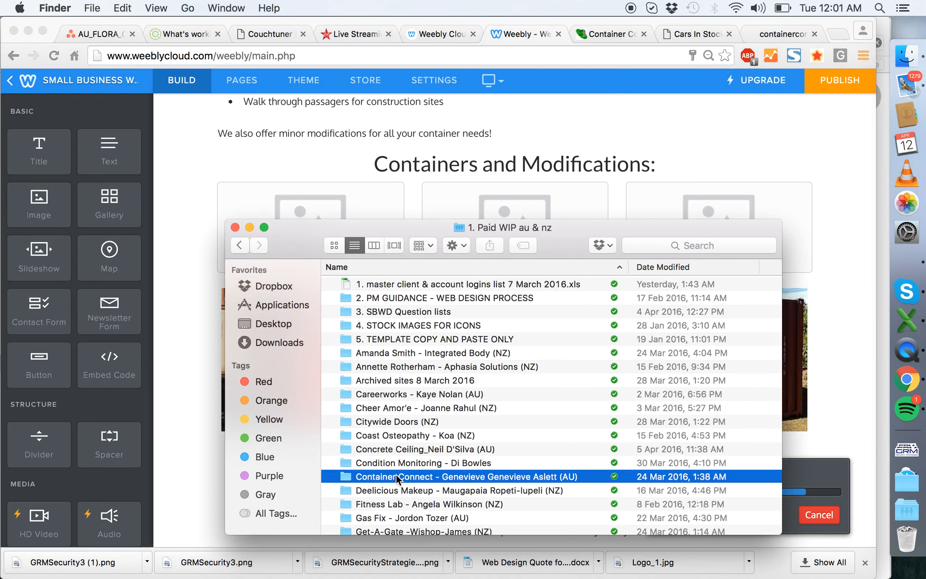
{"action": "double_click", "coordinate": [400, 297]}
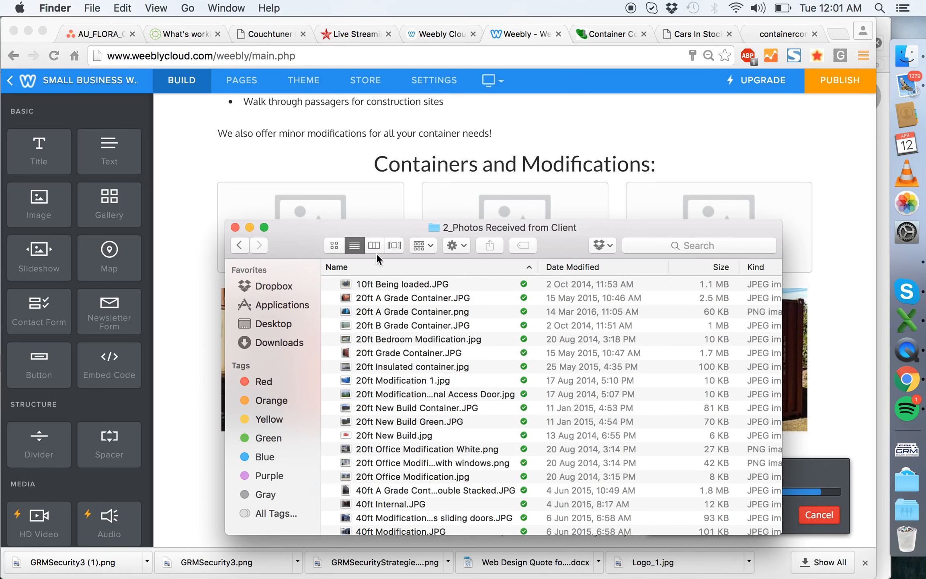
{"action": "left_click", "coordinate": [334, 245]}
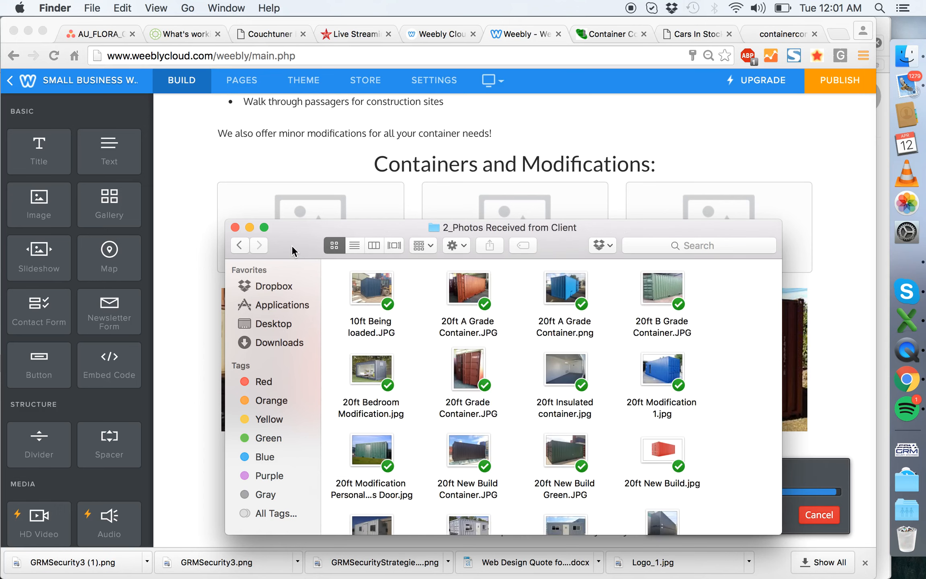
{"action": "left_click_drag", "start_coordinate": [292, 245], "coordinate": [436, 132]}
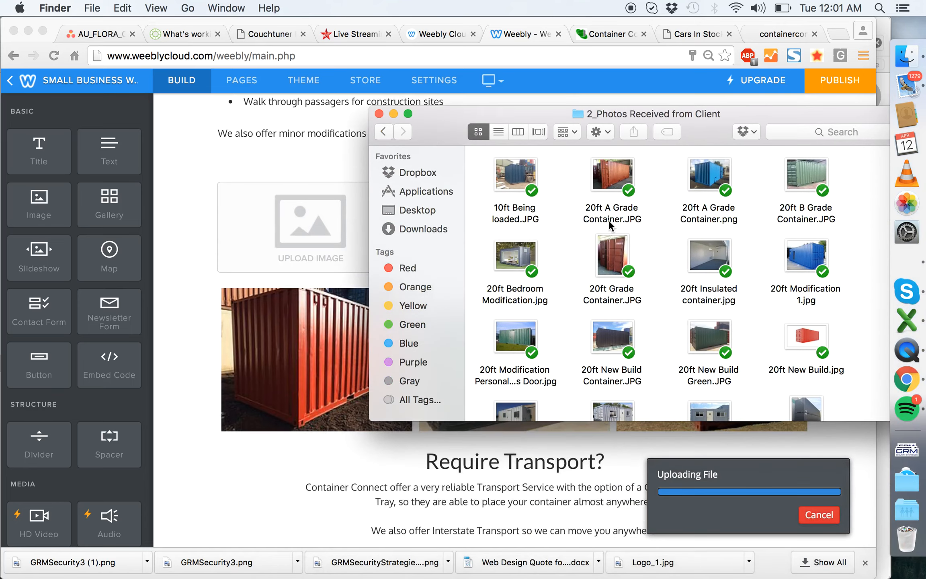
{"action": "scroll", "coordinate": [609, 220], "scroll_direction": "down", "scroll_amount": 1}
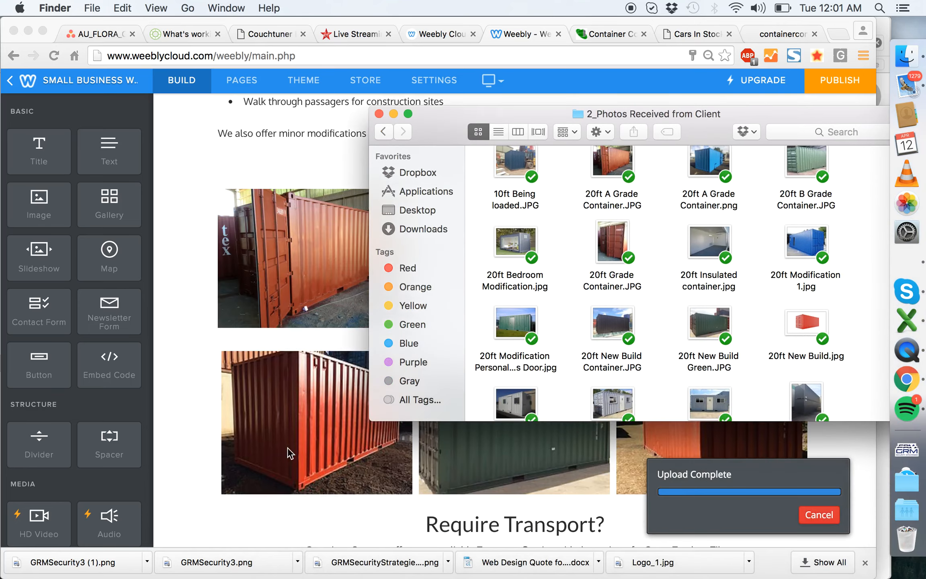
{"action": "scroll", "coordinate": [593, 286], "scroll_direction": "down", "scroll_amount": 10}
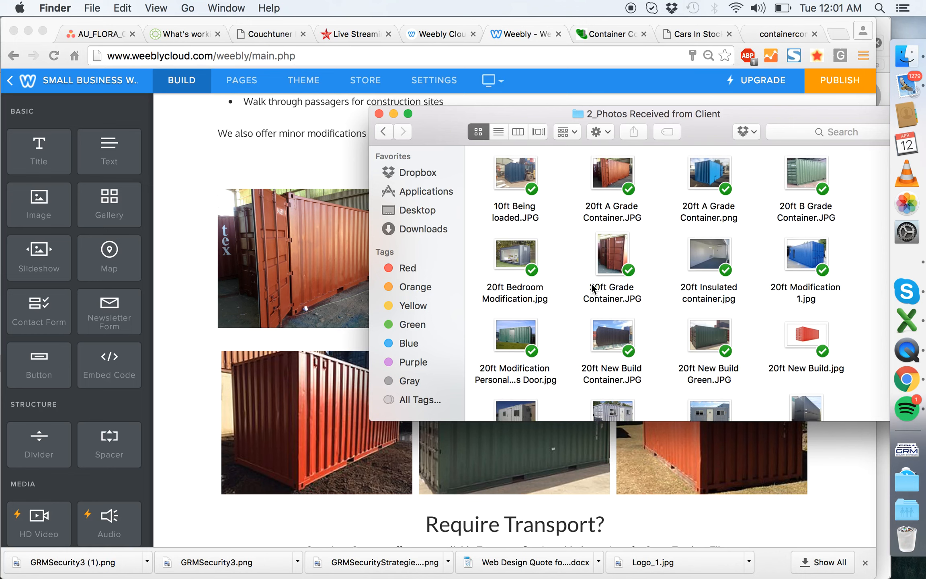
{"action": "scroll", "coordinate": [593, 288], "scroll_direction": "down", "scroll_amount": 10}
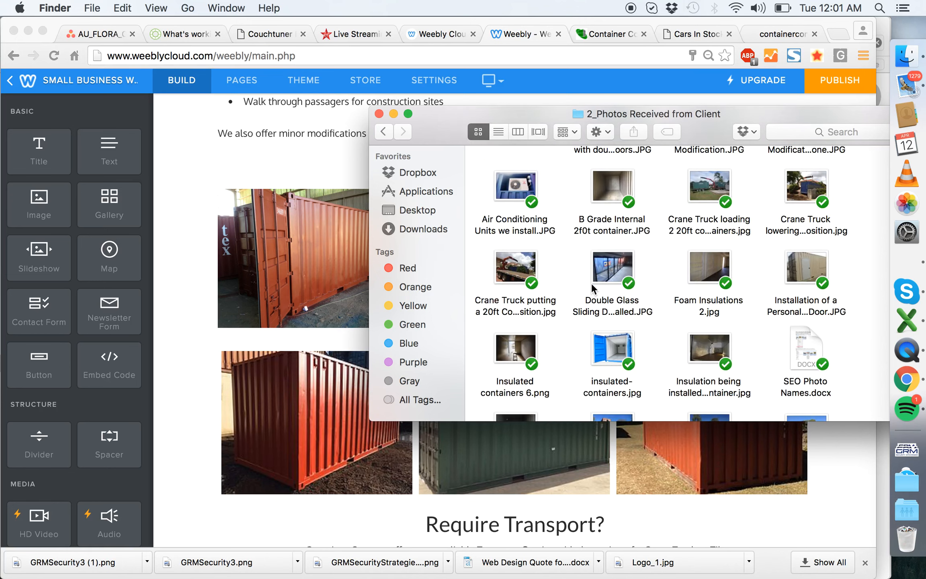
{"action": "scroll", "coordinate": [592, 283], "scroll_direction": "up", "scroll_amount": 20}
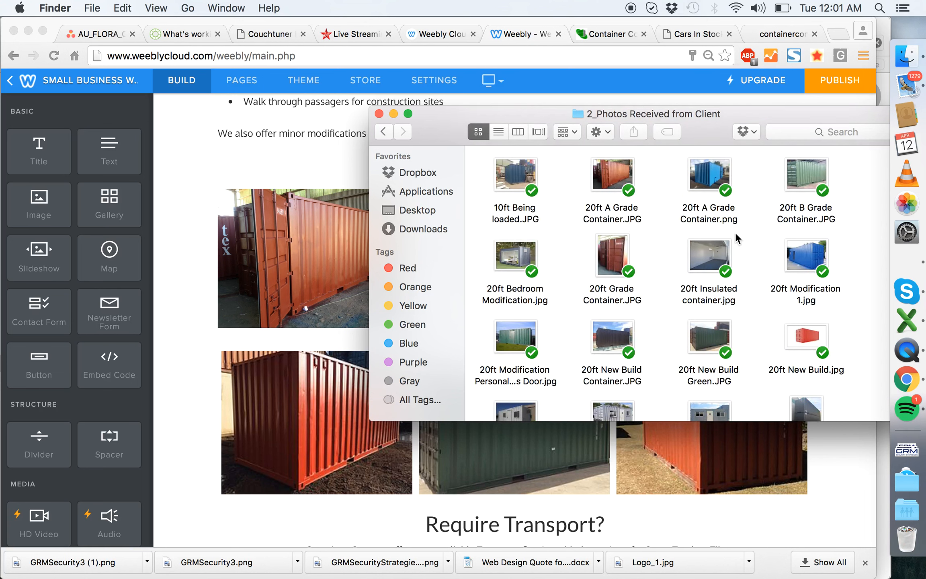
- Open Dropbox's Container Connect Photos & Files folder as thumbnails, look through its photos and return to the Weebly editor
{"action": "left_click", "coordinate": [384, 132]}
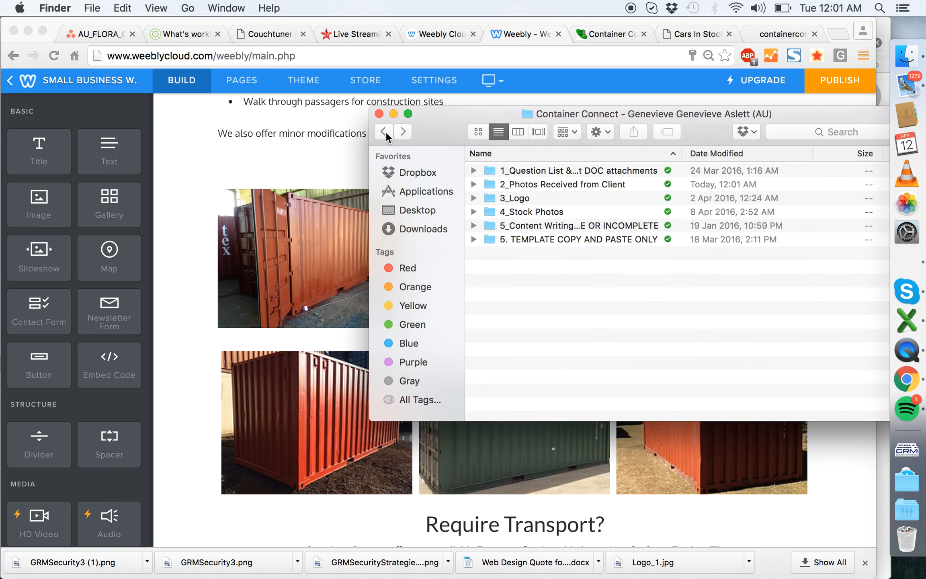
{"action": "left_click", "coordinate": [417, 176]}
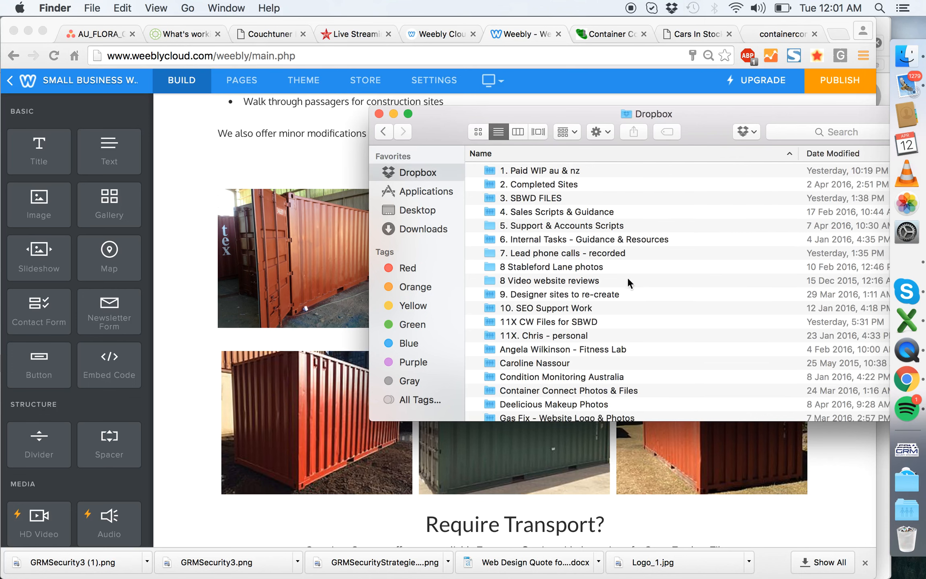
{"action": "double_click", "coordinate": [552, 389]}
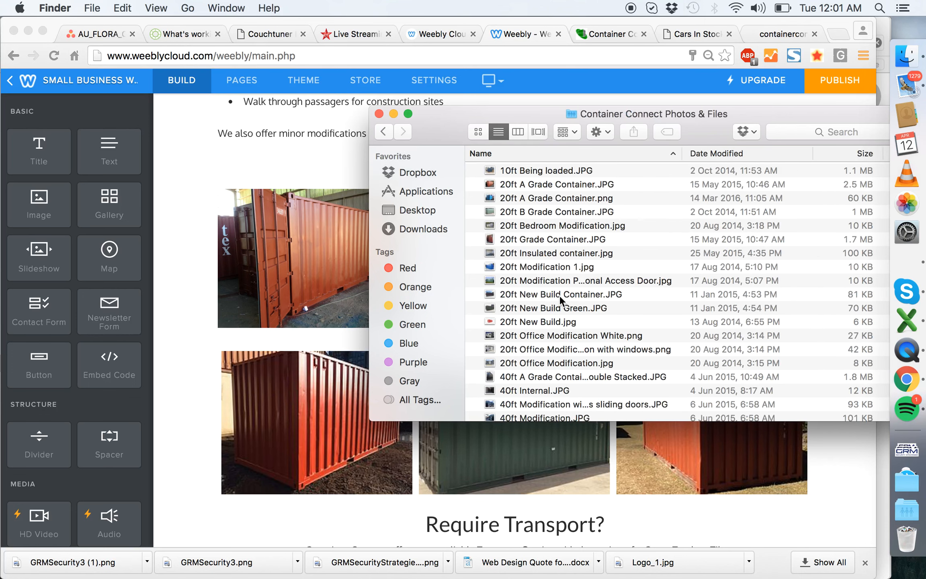
{"action": "left_click", "coordinate": [479, 133]}
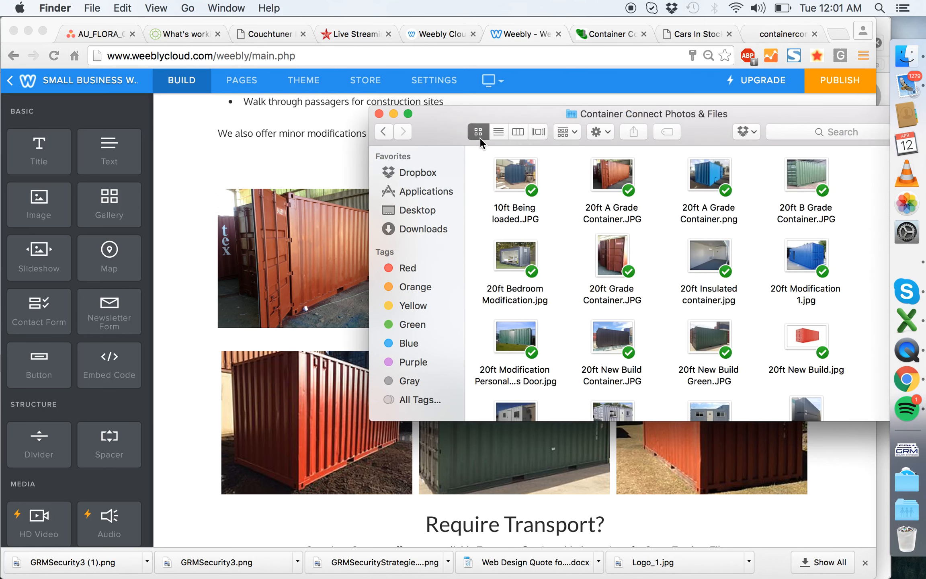
{"action": "scroll", "coordinate": [610, 252], "scroll_direction": "down", "scroll_amount": 10}
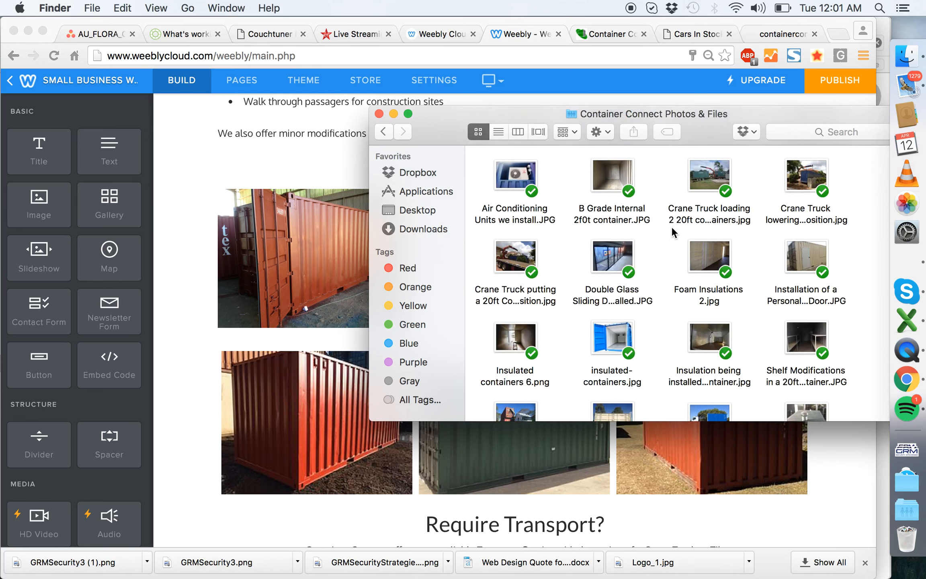
{"action": "scroll", "coordinate": [673, 233], "scroll_direction": "up", "scroll_amount": 10}
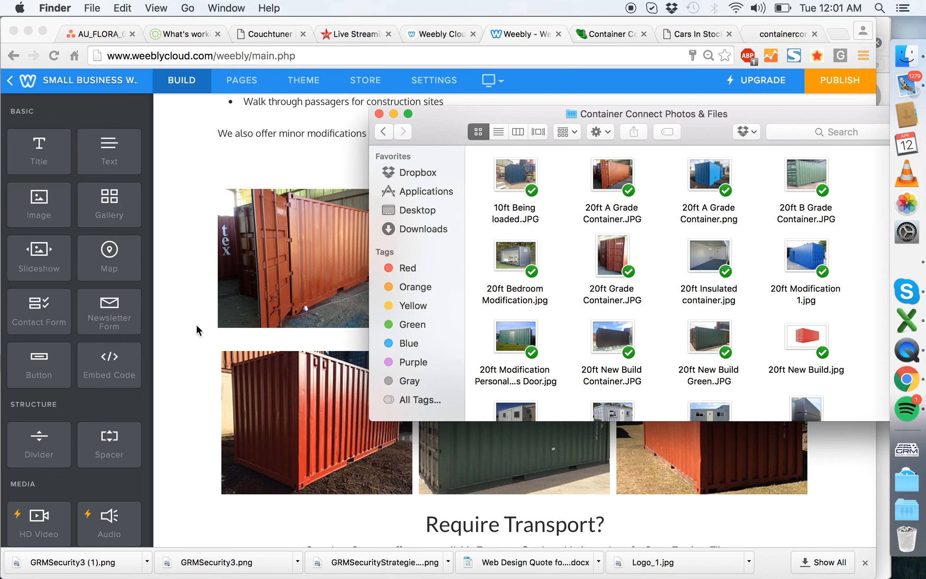
{"action": "left_click", "coordinate": [177, 291]}
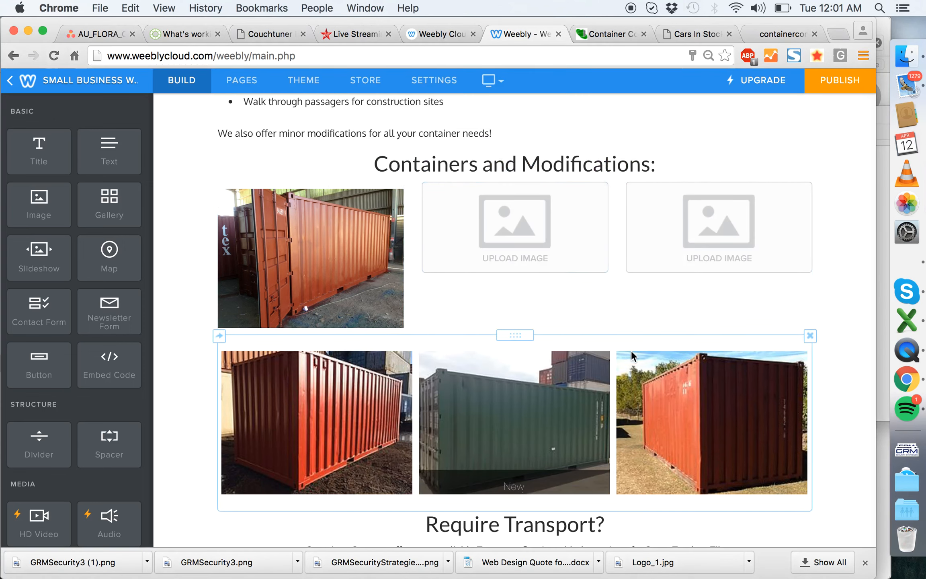
- Save the container photos from the published preview's Containers and Modifications gallery to the desktop and check that the files are there
{"action": "left_click", "coordinate": [590, 26]}
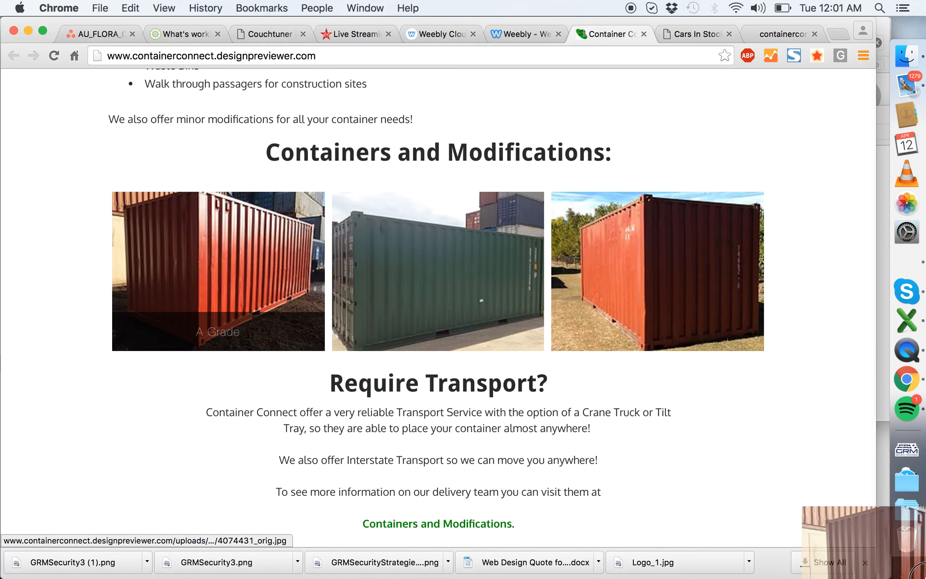
{"action": "left_click_drag", "start_coordinate": [925, 578], "coordinate": [925, 578]}
{"action": "left_click_drag", "start_coordinate": [621, 254], "coordinate": [919, 576]}
{"action": "key", "text": "F11"}
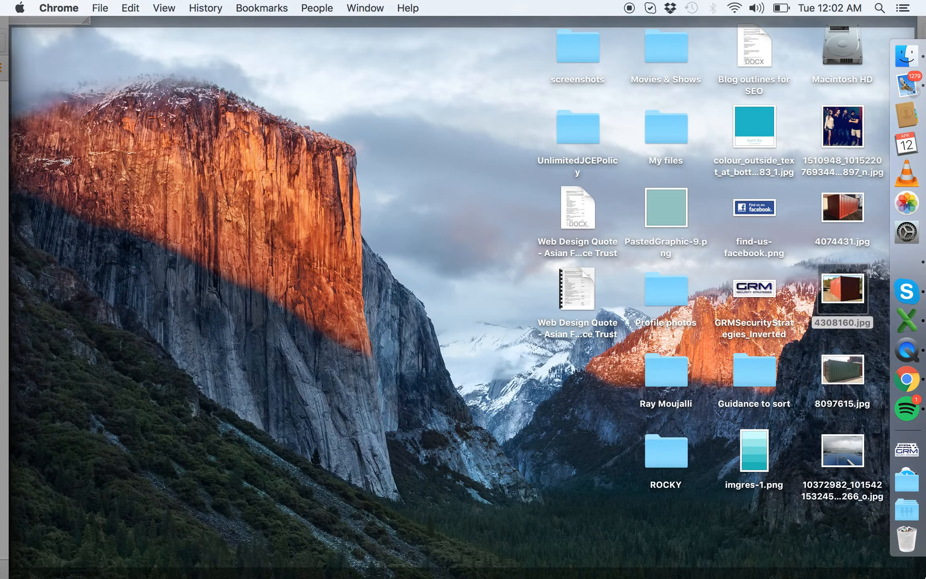
{"action": "key", "text": "F11"}
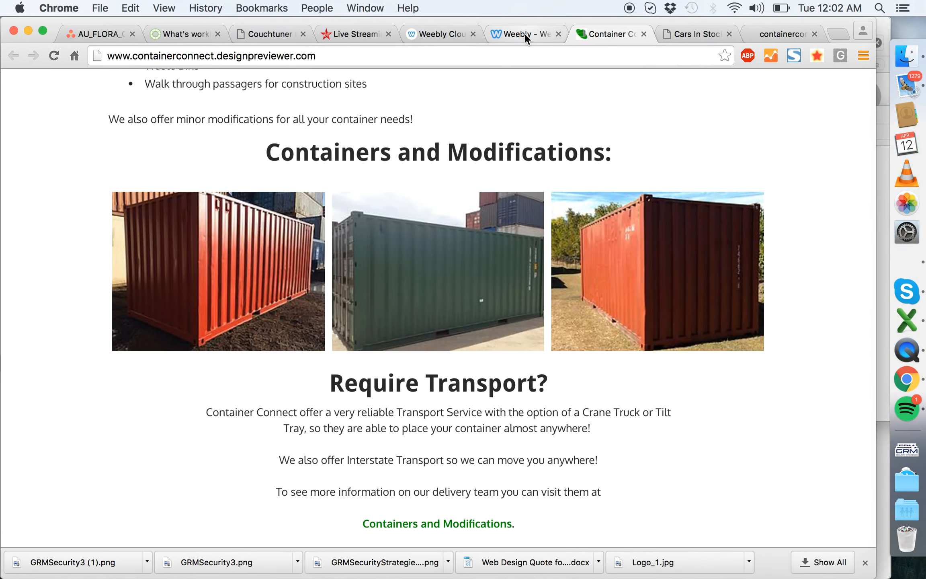
- In the Weebly editor, replace the first container image with 4074431.jpg from the Desktop folder
{"action": "left_click", "coordinate": [524, 33]}
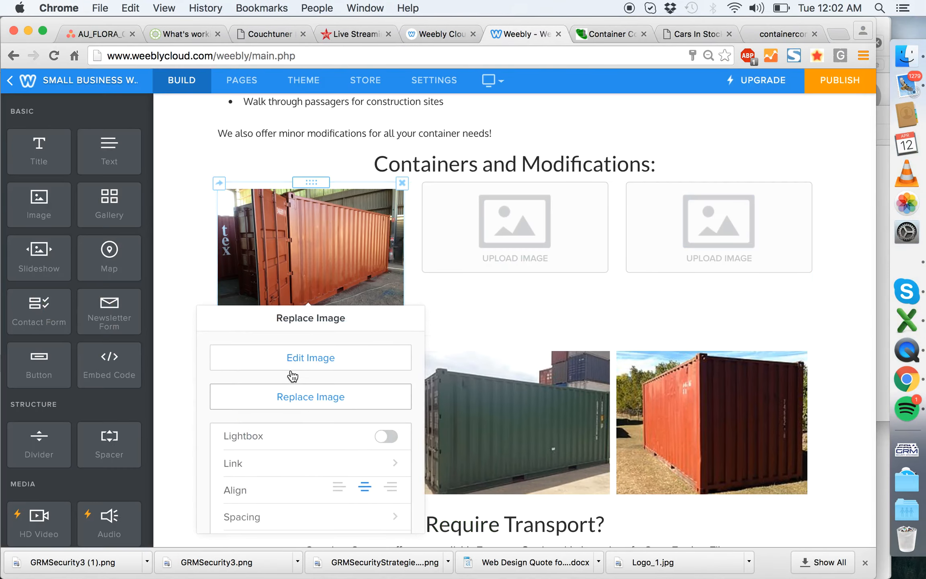
{"action": "left_click", "coordinate": [316, 397]}
{"action": "left_click", "coordinate": [352, 336]}
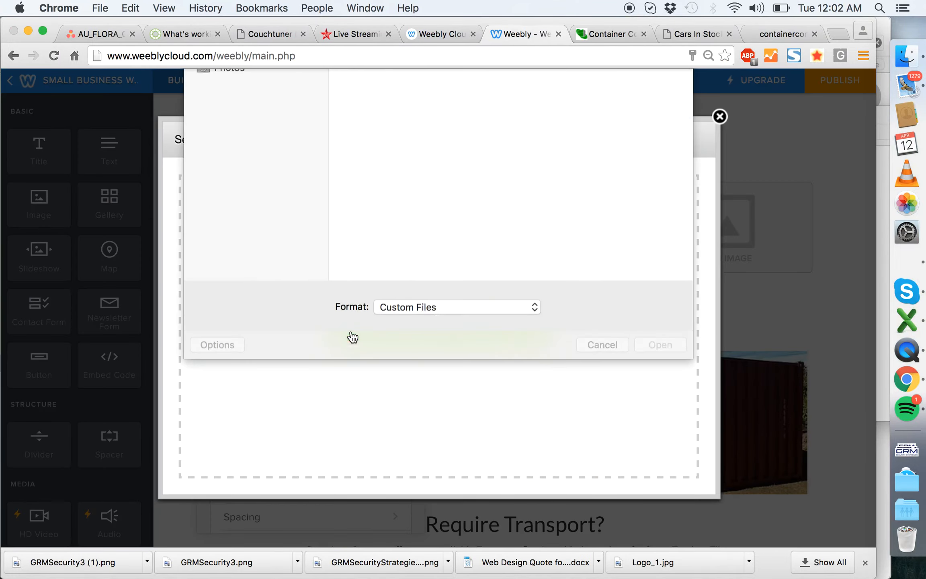
{"action": "left_click", "coordinate": [403, 83]}
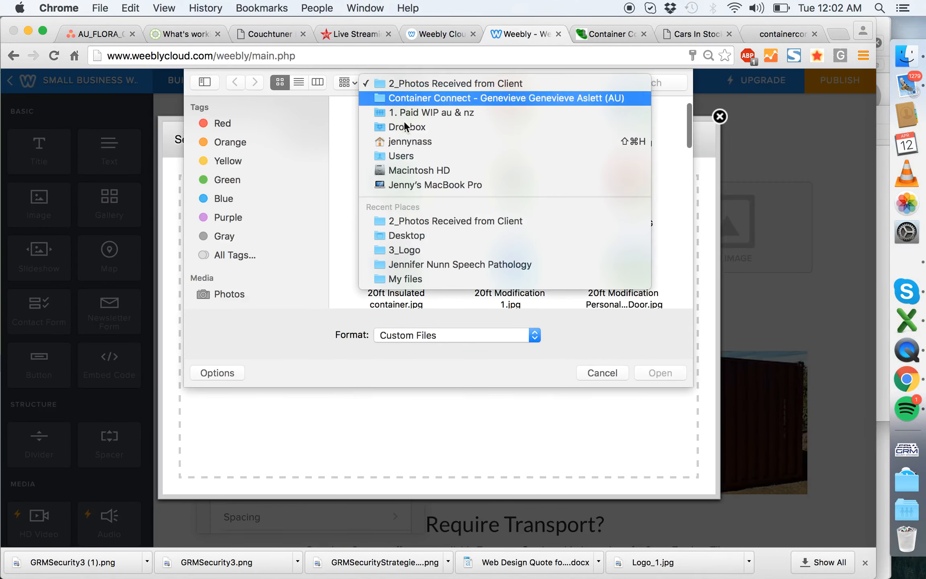
{"action": "left_click", "coordinate": [427, 237]}
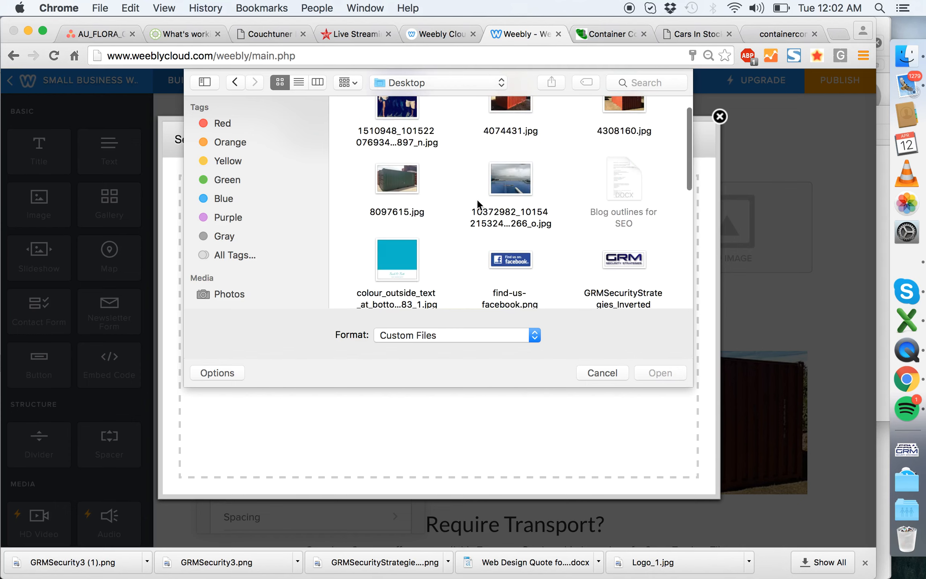
{"action": "double_click", "coordinate": [511, 126]}
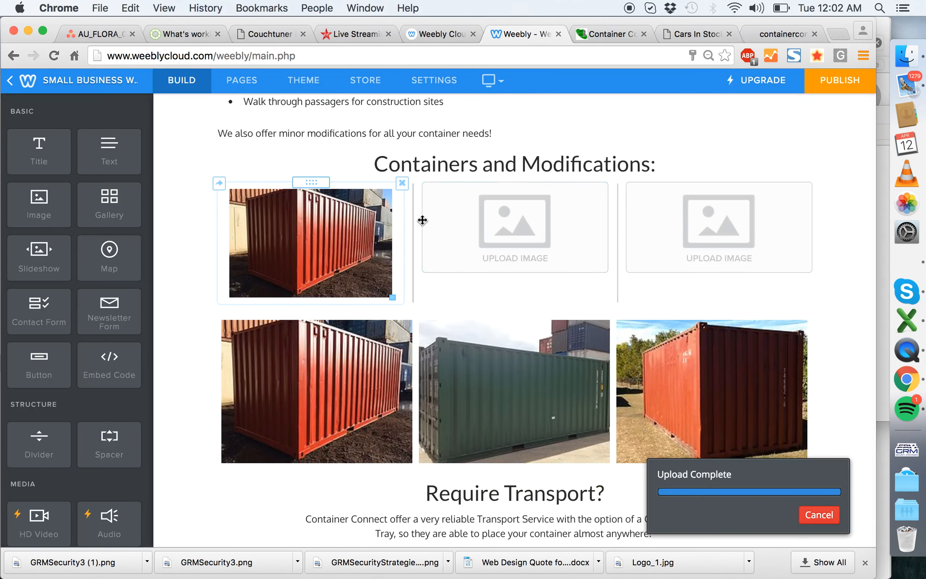
- Upload the green container photo 8097615.jpg from the Desktop folder into the middle image element
{"action": "left_click", "coordinate": [543, 225]}
{"action": "left_click", "coordinate": [522, 335]}
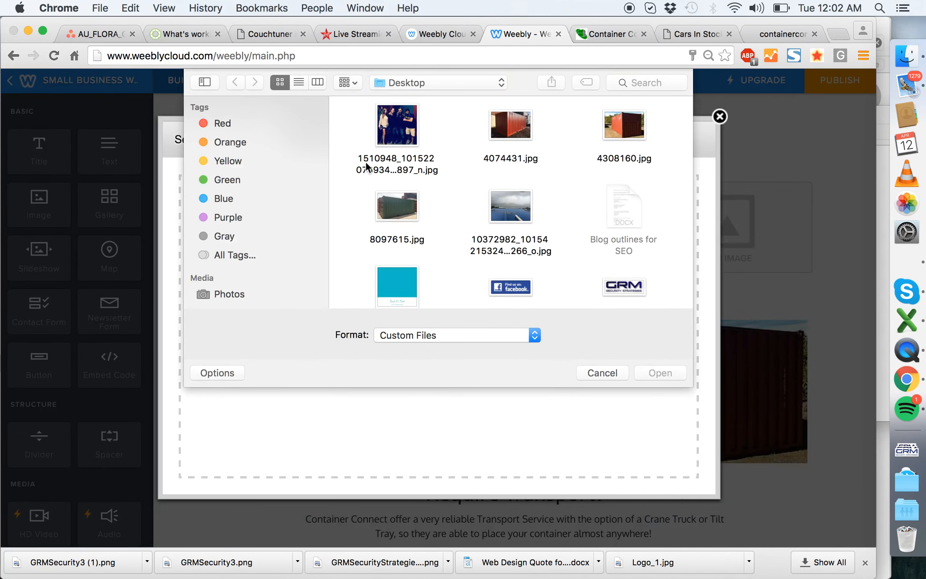
{"action": "scroll", "coordinate": [541, 141], "scroll_direction": "down", "scroll_amount": 1}
{"action": "scroll", "coordinate": [561, 165], "scroll_direction": "down", "scroll_amount": 10}
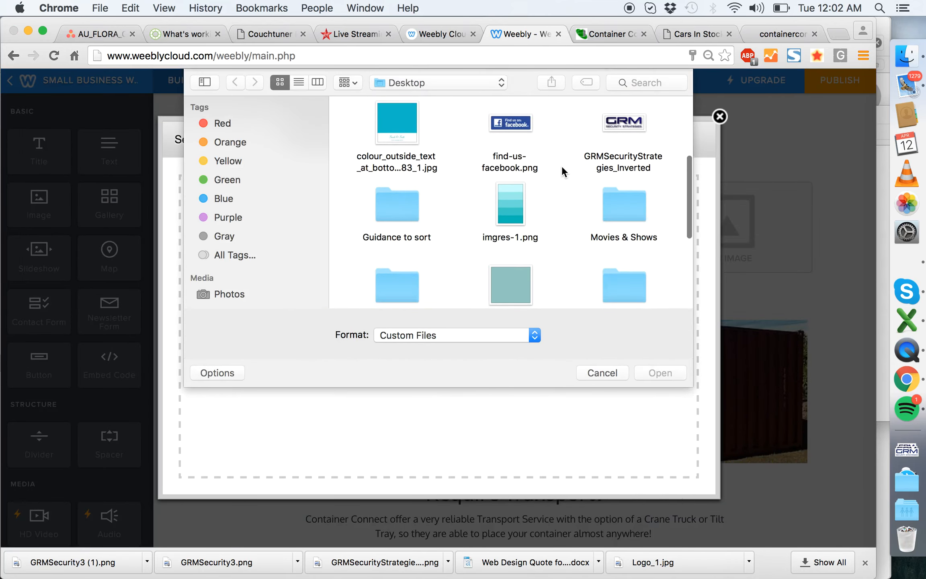
{"action": "scroll", "coordinate": [562, 166], "scroll_direction": "up", "scroll_amount": 6}
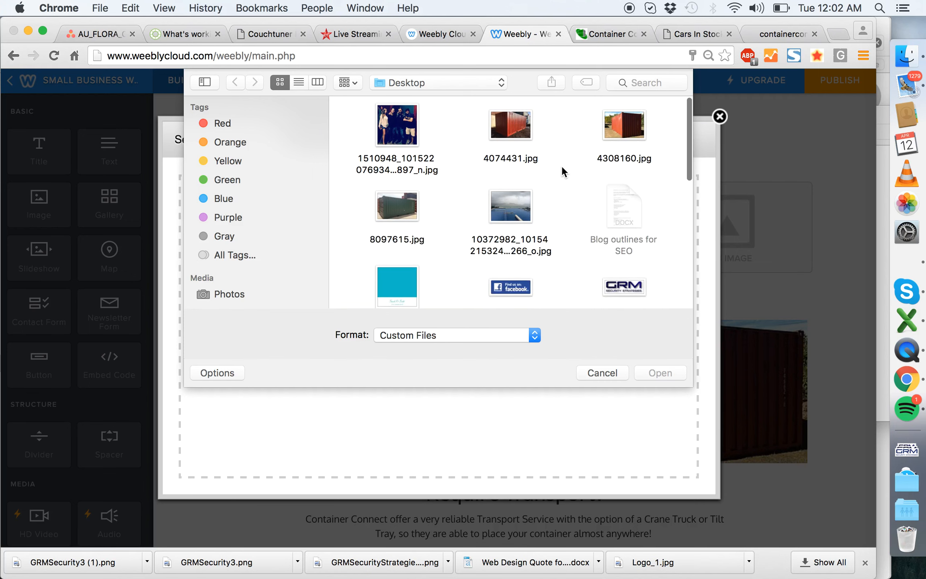
{"action": "double_click", "coordinate": [402, 169]}
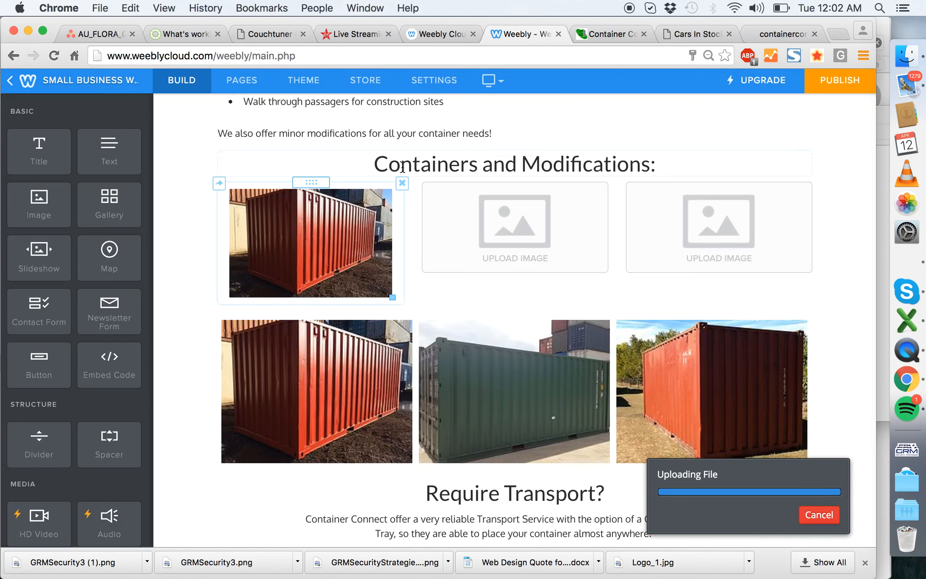
- Upload 4308160.jpg from the Desktop folder into the third image element
{"action": "left_click", "coordinate": [714, 217]}
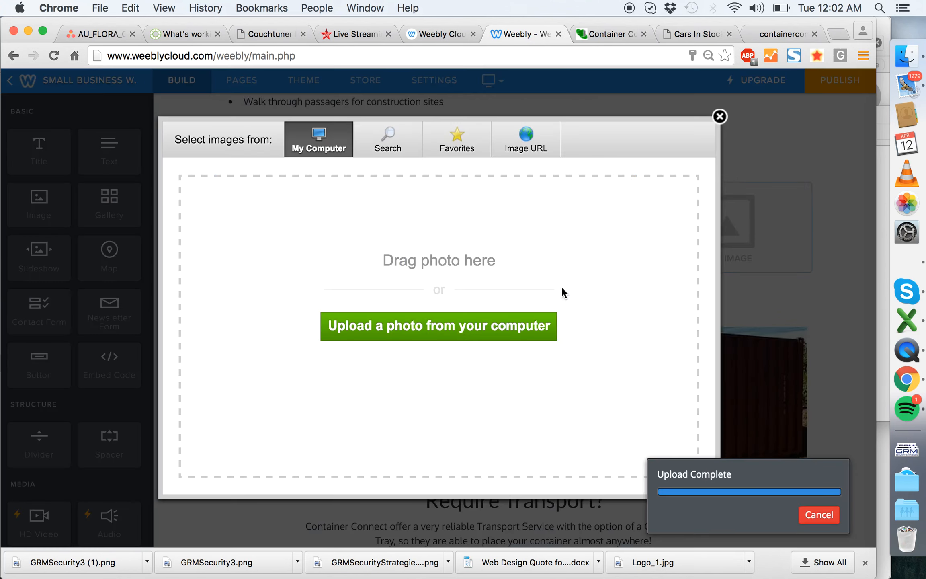
{"action": "left_click", "coordinate": [520, 333]}
{"action": "scroll", "coordinate": [571, 177], "scroll_direction": "up", "scroll_amount": 2}
{"action": "left_click", "coordinate": [638, 131]}
{"action": "double_click", "coordinate": [638, 130]}
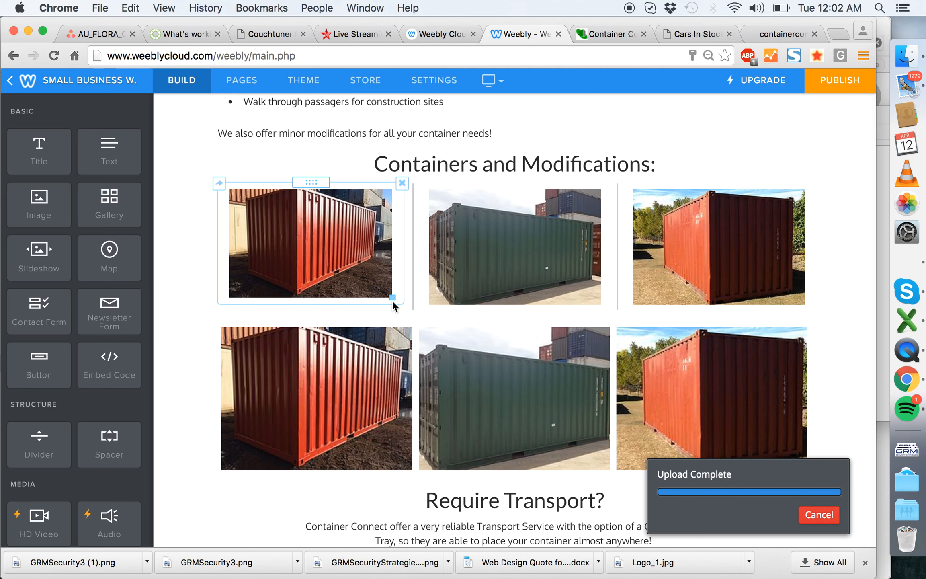
- Enlarge each of the three container images under Containers and Modifications to fill its column width
{"action": "left_click_drag", "start_coordinate": [393, 299], "coordinate": [427, 354]}
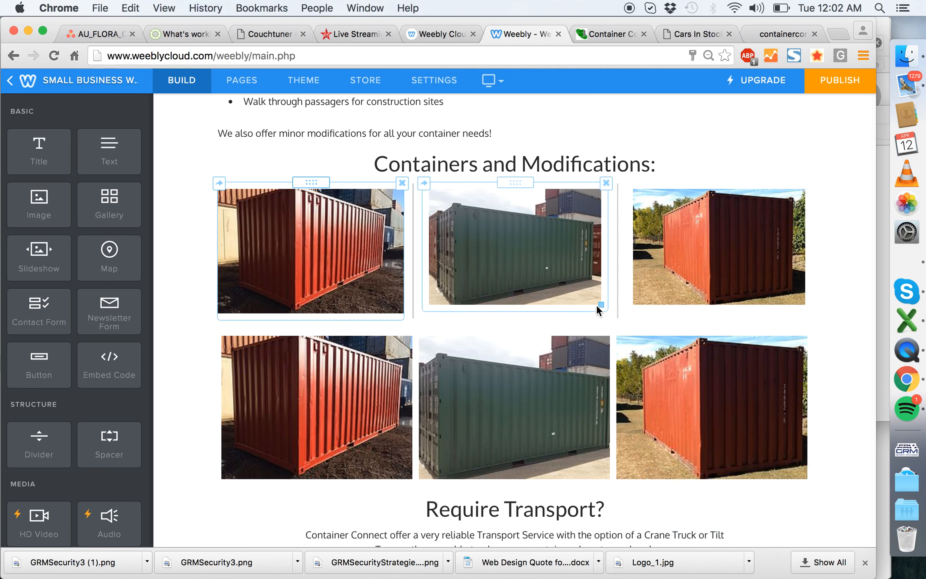
{"action": "left_click_drag", "start_coordinate": [603, 306], "coordinate": [609, 307]}
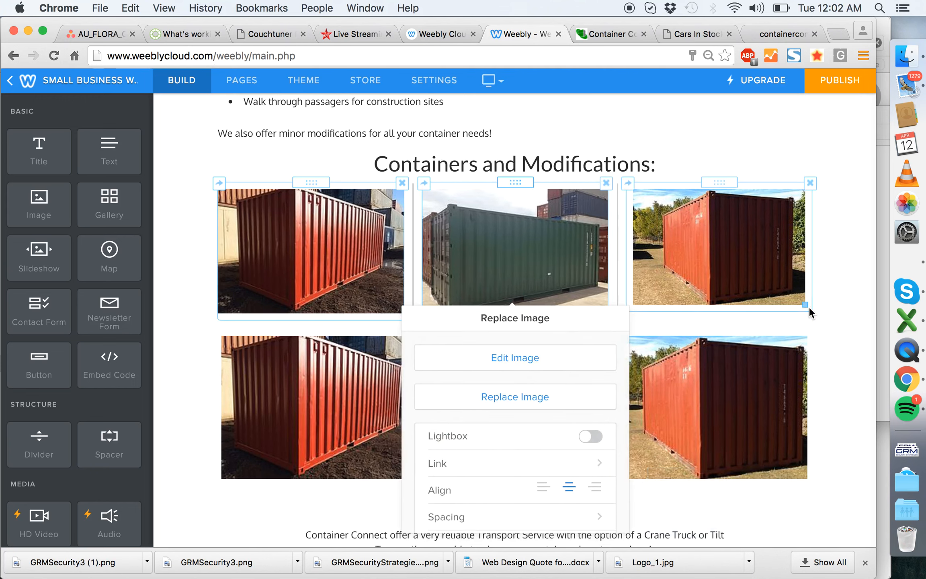
{"action": "left_click_drag", "start_coordinate": [806, 307], "coordinate": [859, 402]}
{"action": "left_click", "coordinate": [860, 243]}
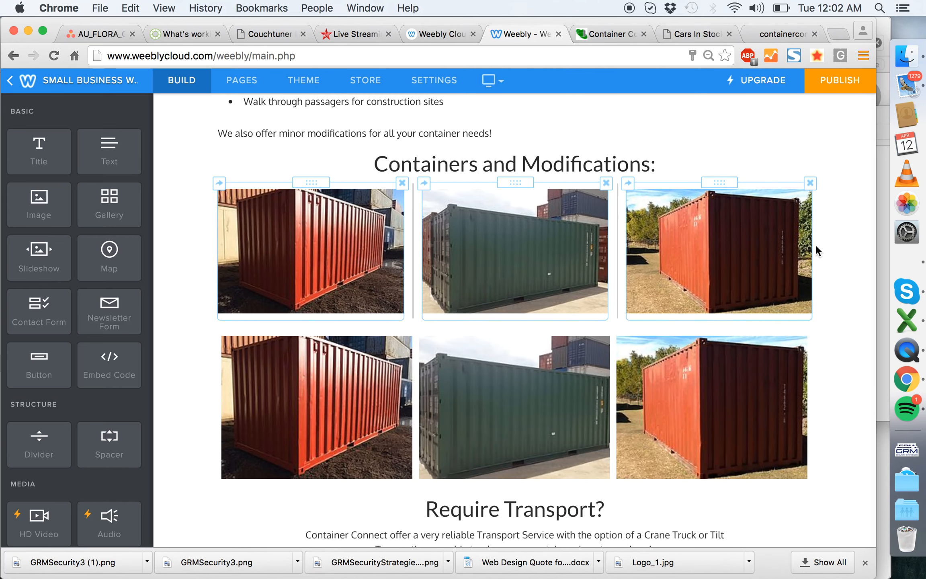
- Check the old gallery's grade captions and give the first container image the caption "A Grade"
{"action": "scroll", "coordinate": [815, 245], "scroll_direction": "down", "scroll_amount": 2}
{"action": "left_click", "coordinate": [333, 209]}
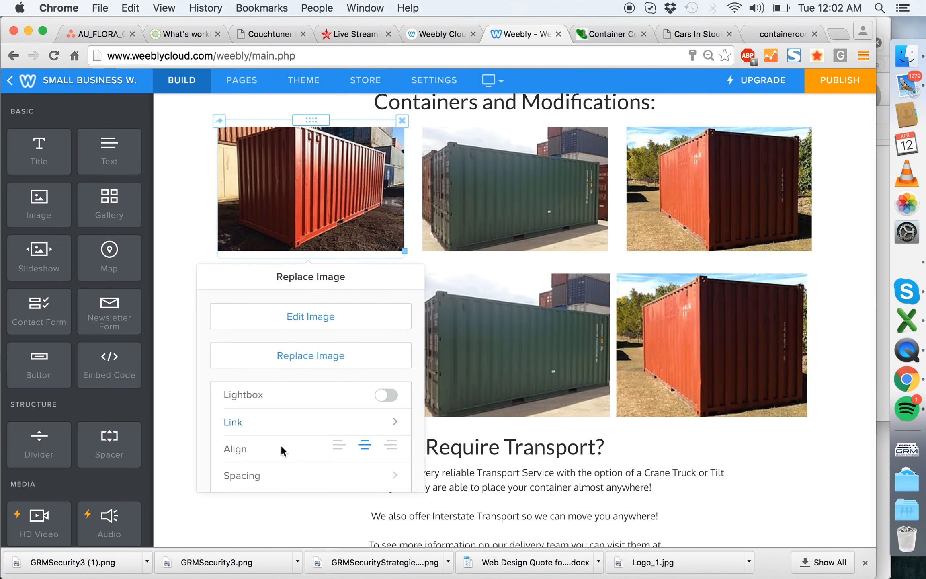
{"action": "left_click", "coordinate": [167, 300]}
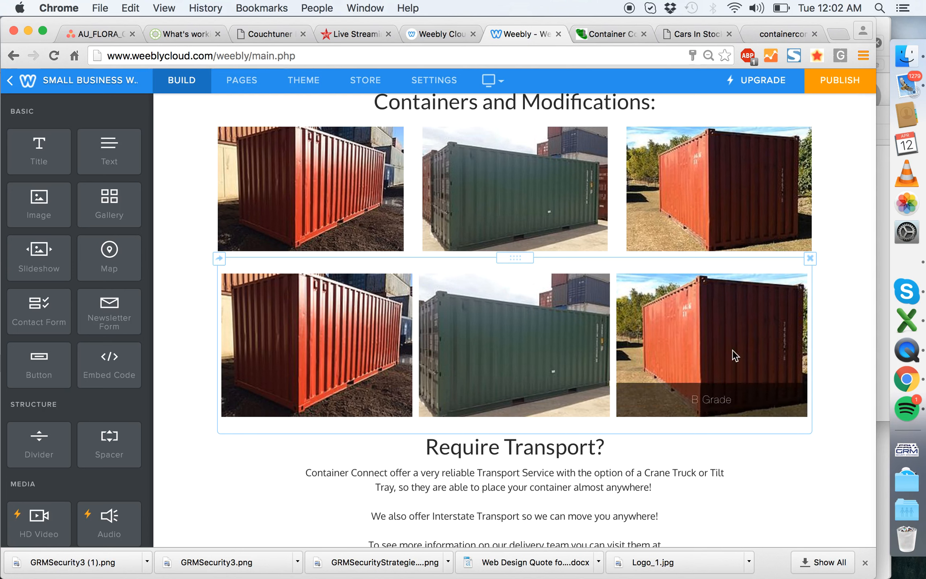
{"action": "left_click", "coordinate": [302, 168]}
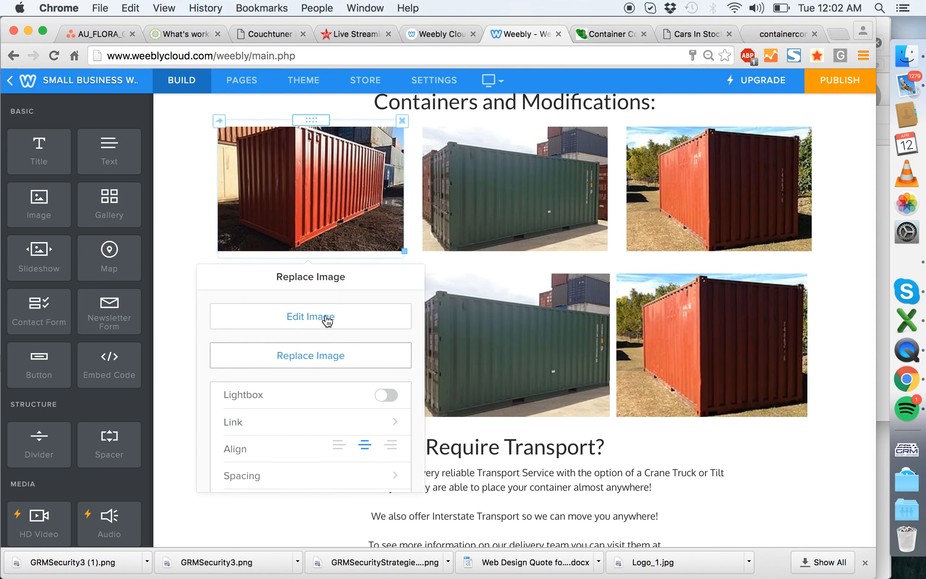
{"action": "scroll", "coordinate": [292, 455], "scroll_direction": "down", "scroll_amount": 3}
{"action": "left_click", "coordinate": [272, 447]}
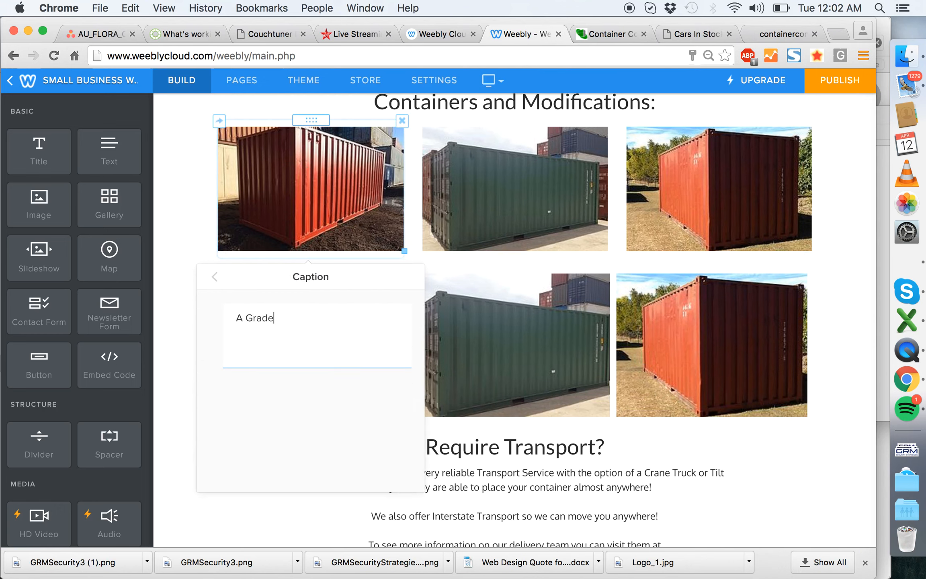
{"action": "left_click", "coordinate": [218, 276]}
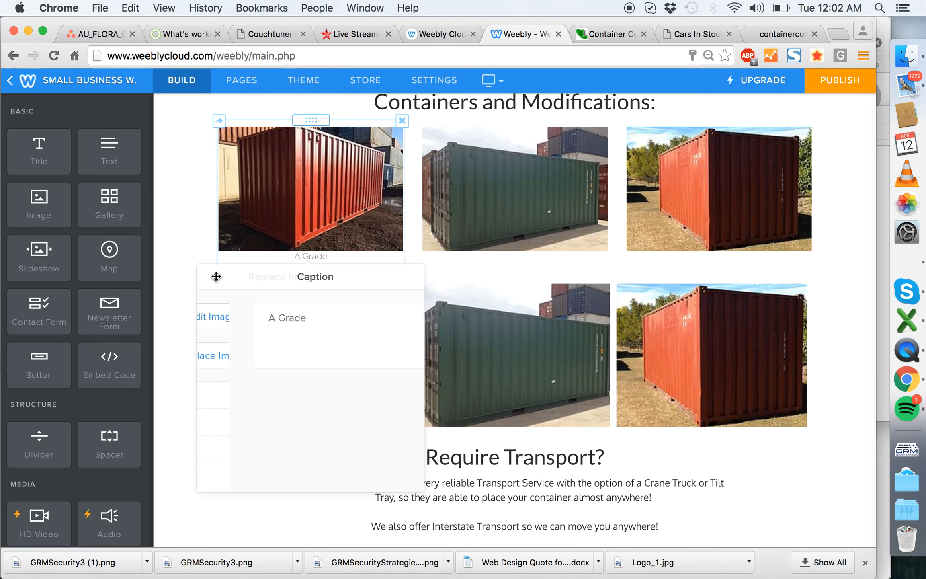
- Add the caption "New" to the green container image in the middle column
{"action": "left_click", "coordinate": [479, 190]}
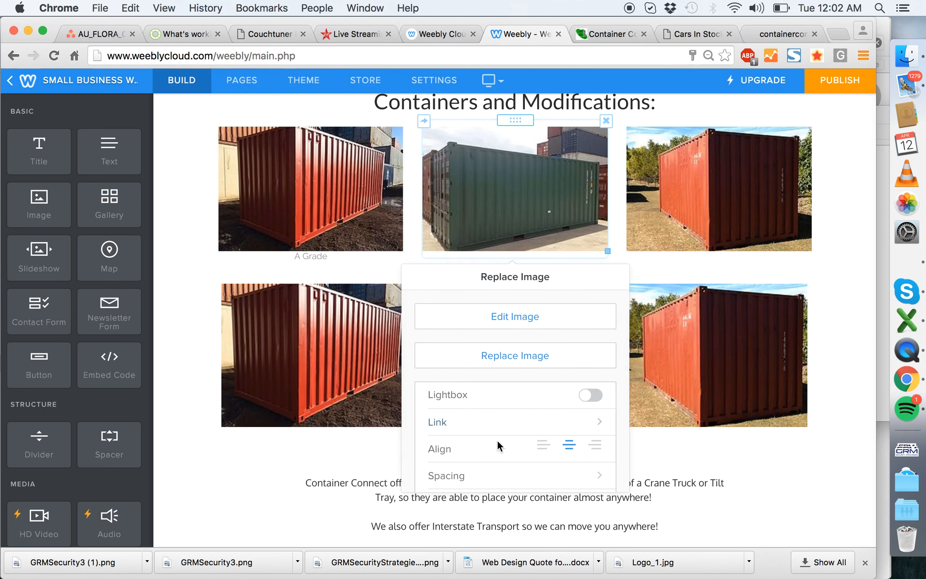
{"action": "scroll", "coordinate": [497, 440], "scroll_direction": "down", "scroll_amount": 3}
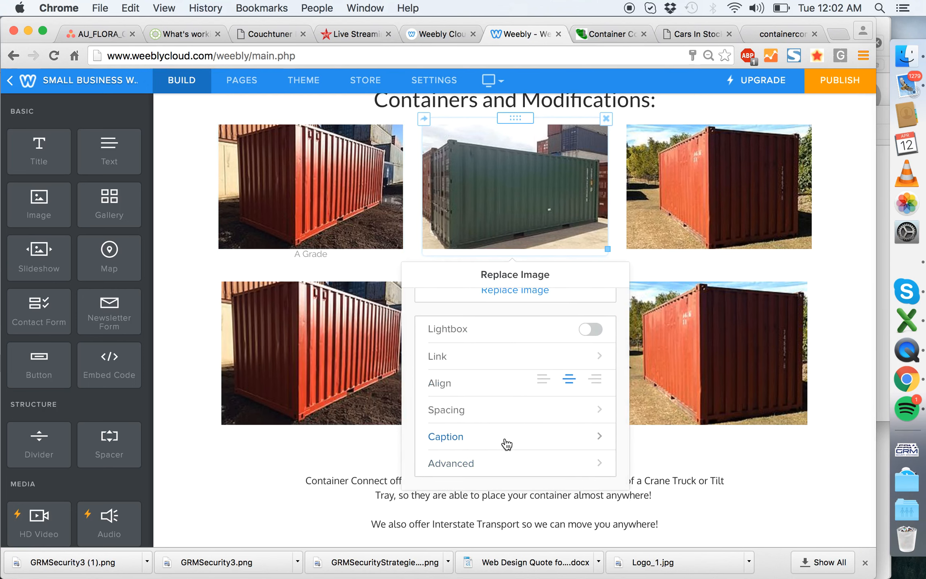
{"action": "left_click", "coordinate": [507, 442]}
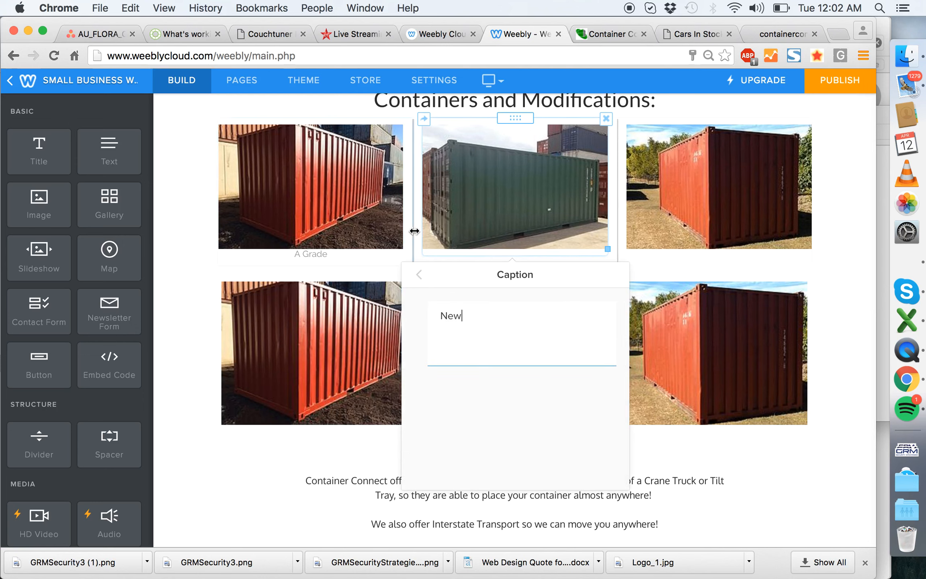
{"action": "left_click", "coordinate": [418, 274]}
- Add the caption "B Grade" to the third container image
{"action": "left_click", "coordinate": [740, 193]}
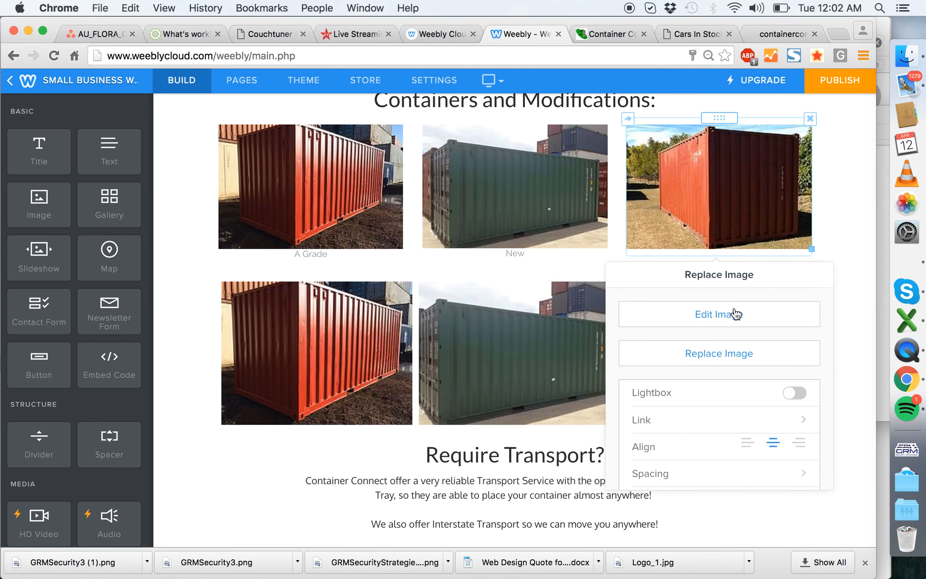
{"action": "scroll", "coordinate": [708, 373], "scroll_direction": "down", "scroll_amount": 3}
{"action": "left_click", "coordinate": [699, 448]}
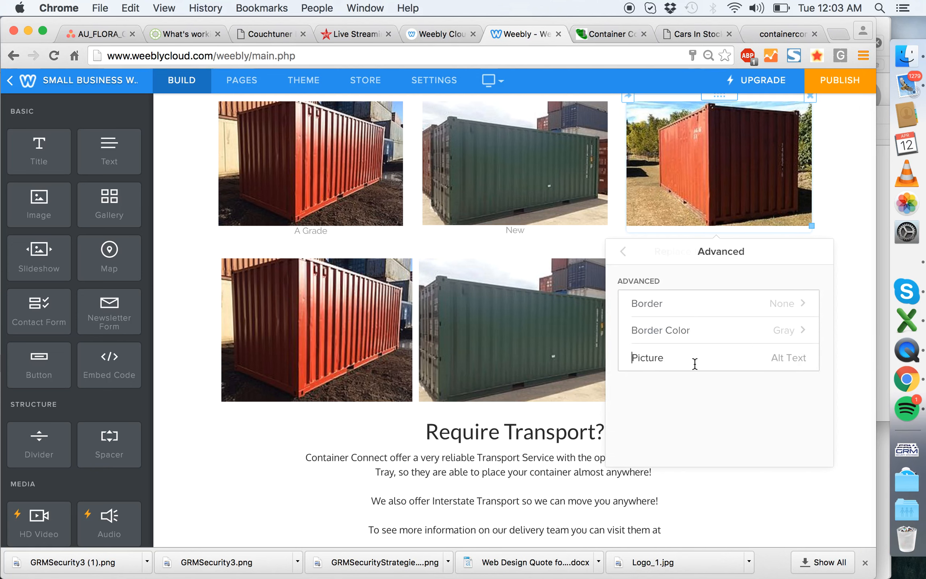
{"action": "left_click", "coordinate": [626, 251]}
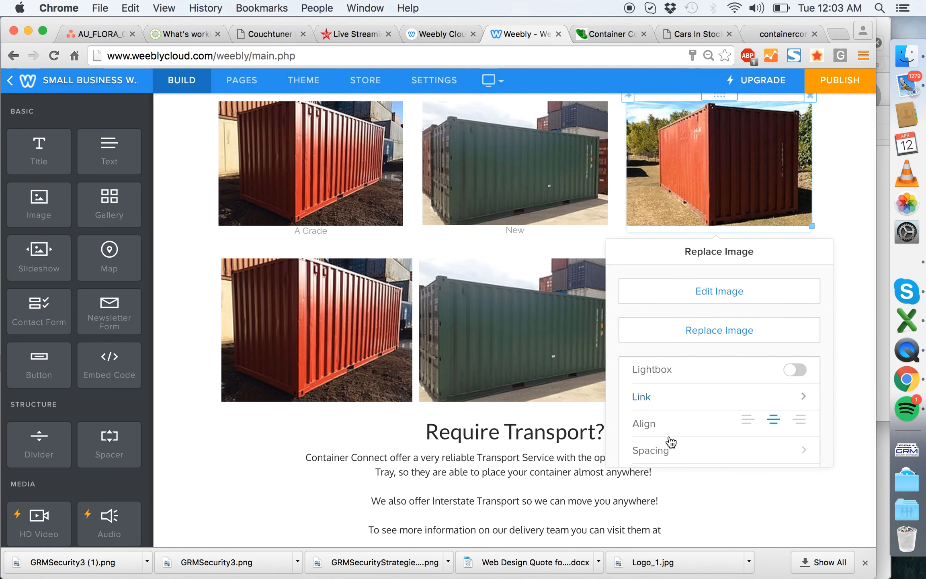
{"action": "scroll", "coordinate": [692, 427], "scroll_direction": "down", "scroll_amount": 2}
{"action": "left_click", "coordinate": [680, 426]}
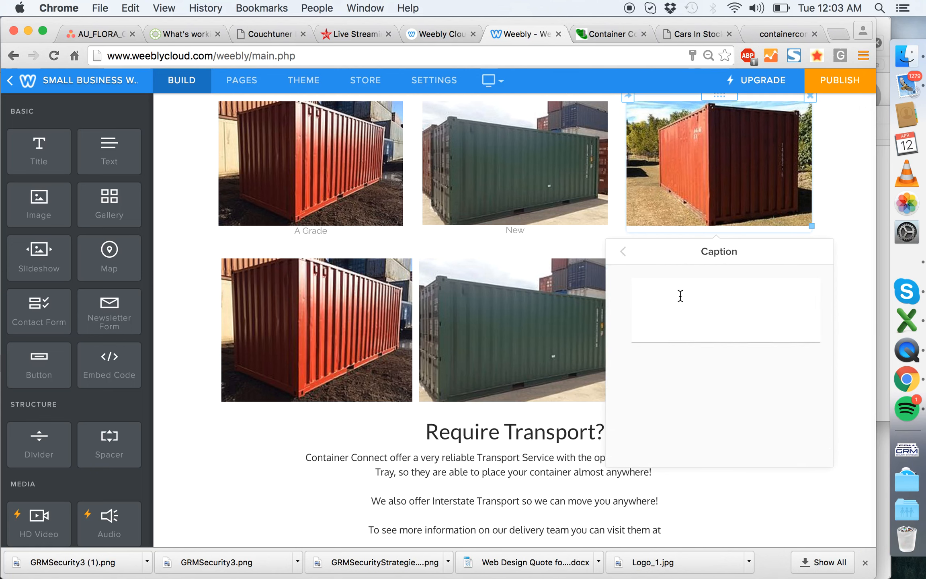
{"action": "left_click", "coordinate": [626, 248]}
{"action": "left_click", "coordinate": [834, 191]}
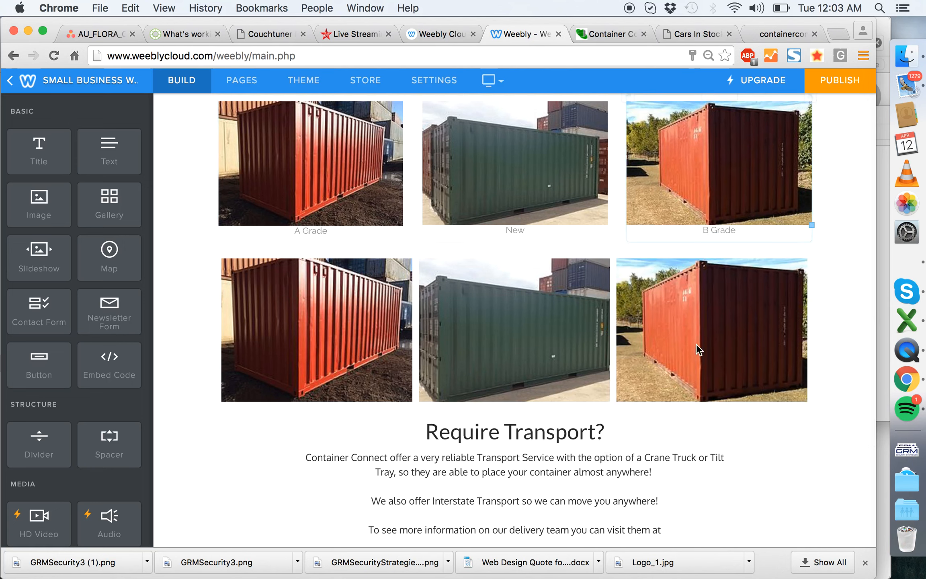
- Delete the old container gallery below the three captioned images
{"action": "scroll", "coordinate": [743, 338], "scroll_direction": "up", "scroll_amount": 3}
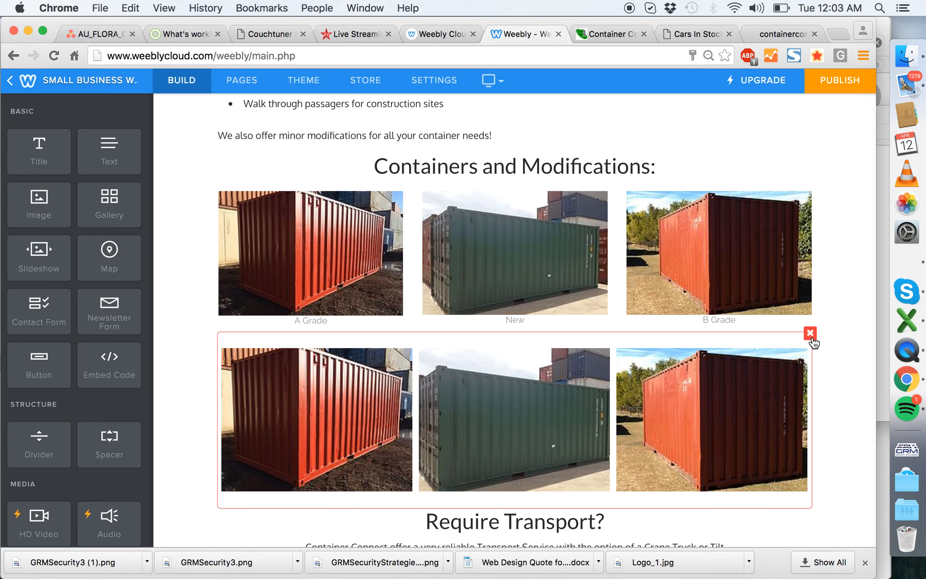
{"action": "left_click", "coordinate": [810, 333]}
{"action": "left_click", "coordinate": [781, 291]}
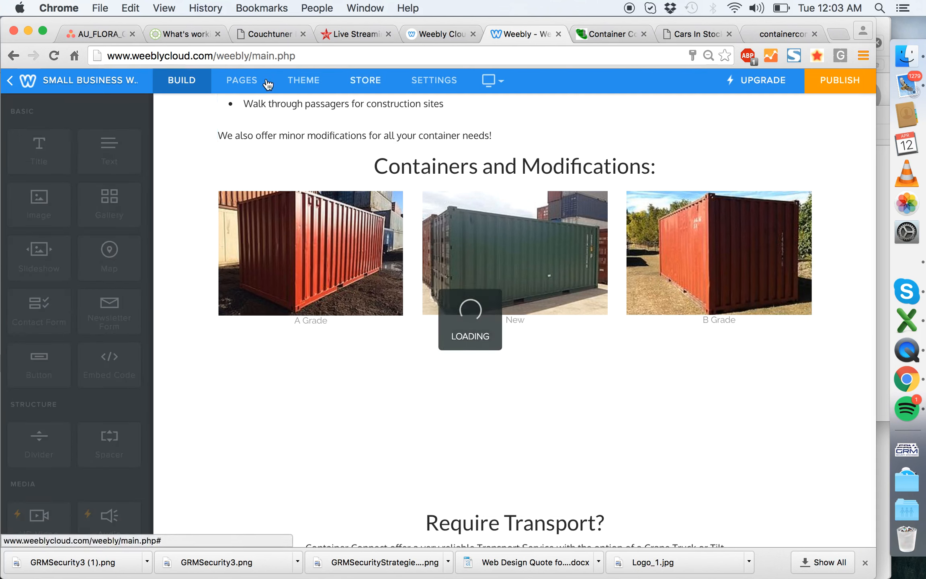
- Set the font size of the theme's image captions to 15
{"action": "left_click", "coordinate": [303, 82]}
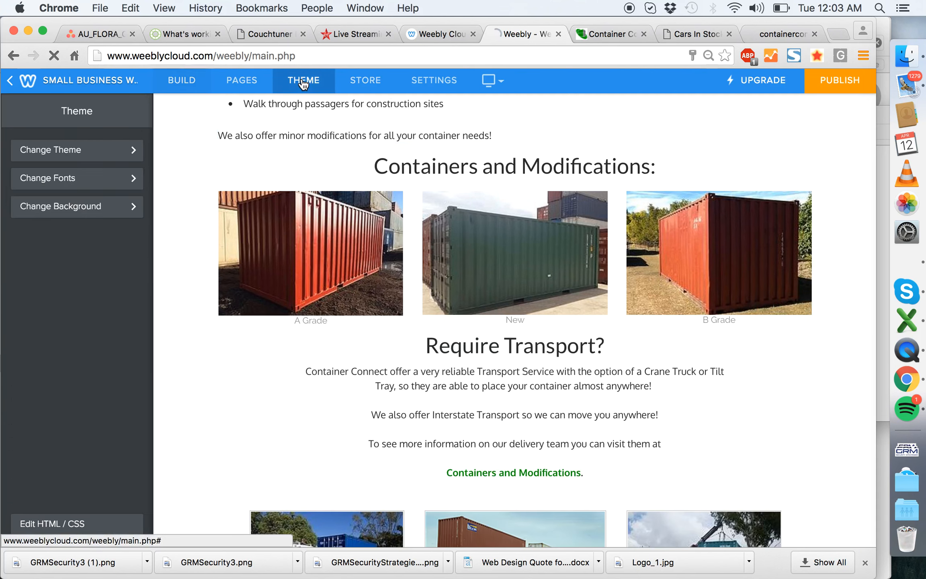
{"action": "left_click", "coordinate": [91, 191]}
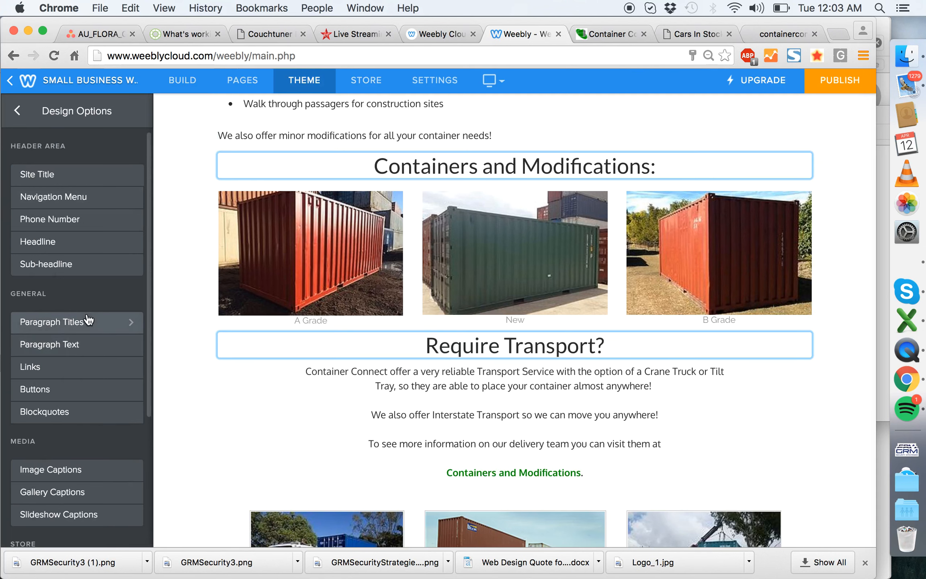
{"action": "left_click", "coordinate": [73, 468]}
{"action": "left_click", "coordinate": [135, 222]}
- Increase the font size of the theme's image captions to 23
{"action": "left_click", "coordinate": [134, 222]}
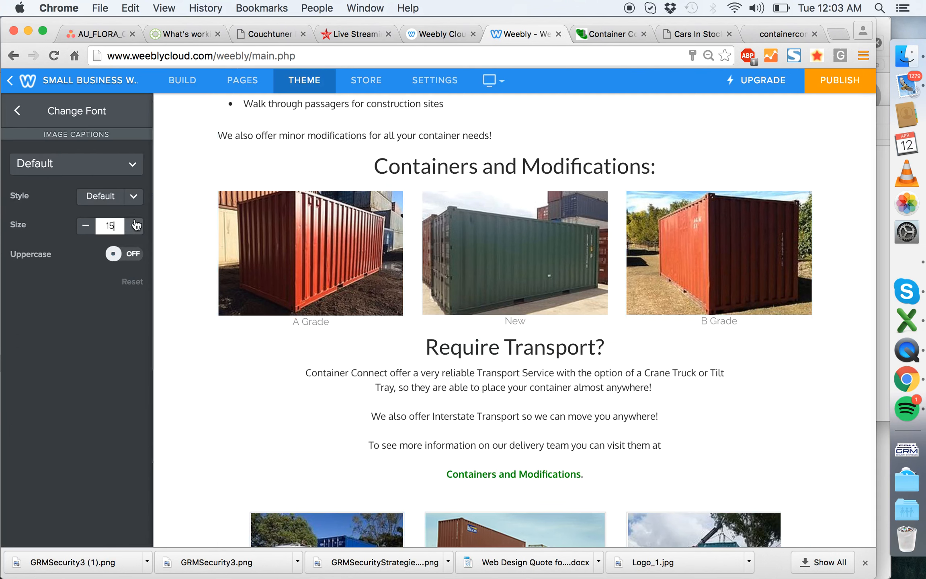
{"action": "left_click", "coordinate": [135, 222]}
{"action": "left_click", "coordinate": [135, 222]}
{"action": "left_click", "coordinate": [135, 222]}
{"action": "left_click", "coordinate": [135, 222]}
{"action": "left_click", "coordinate": [134, 222]}
{"action": "left_click", "coordinate": [135, 222]}
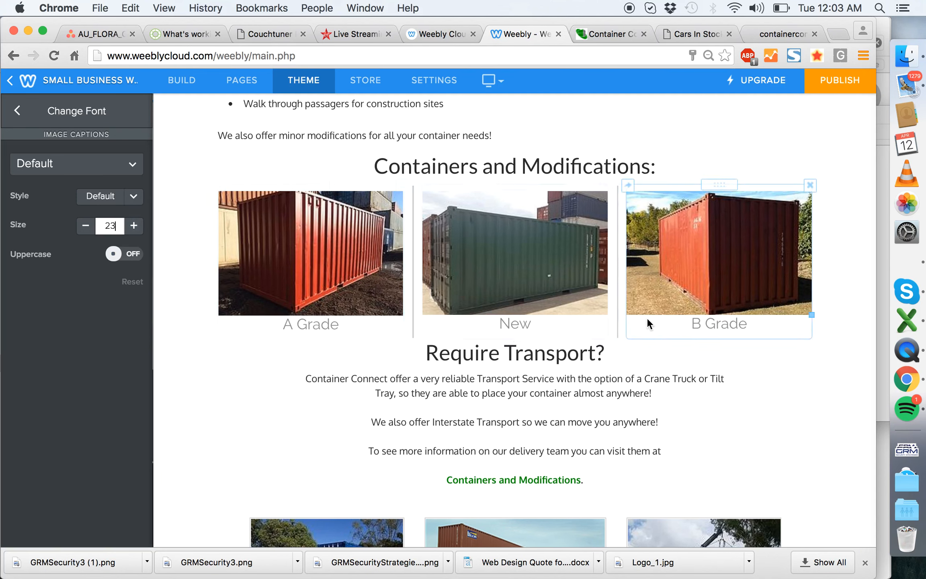
- Link the "A Grade" container image to the standard page Containers
{"action": "left_click", "coordinate": [350, 290]}
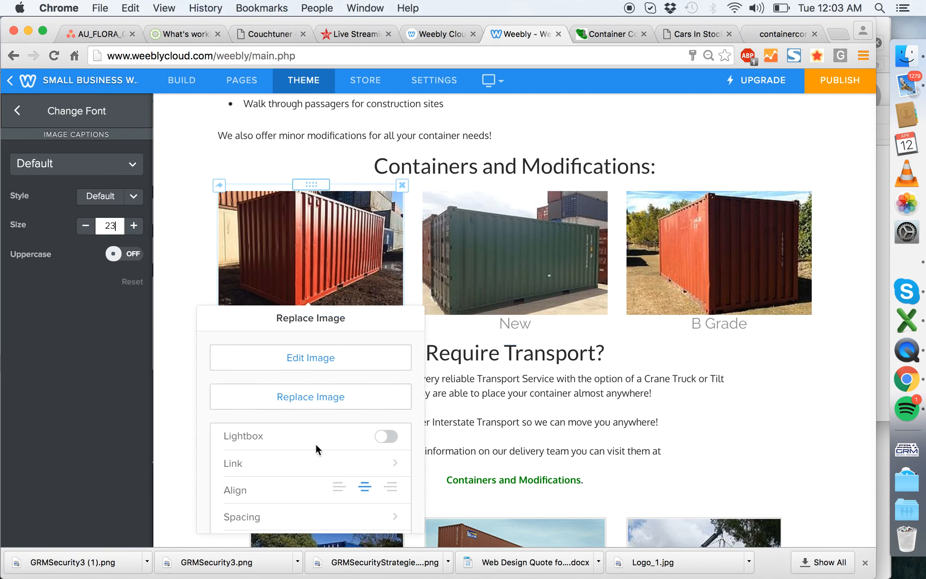
{"action": "left_click", "coordinate": [317, 460]}
{"action": "left_click", "coordinate": [284, 373]}
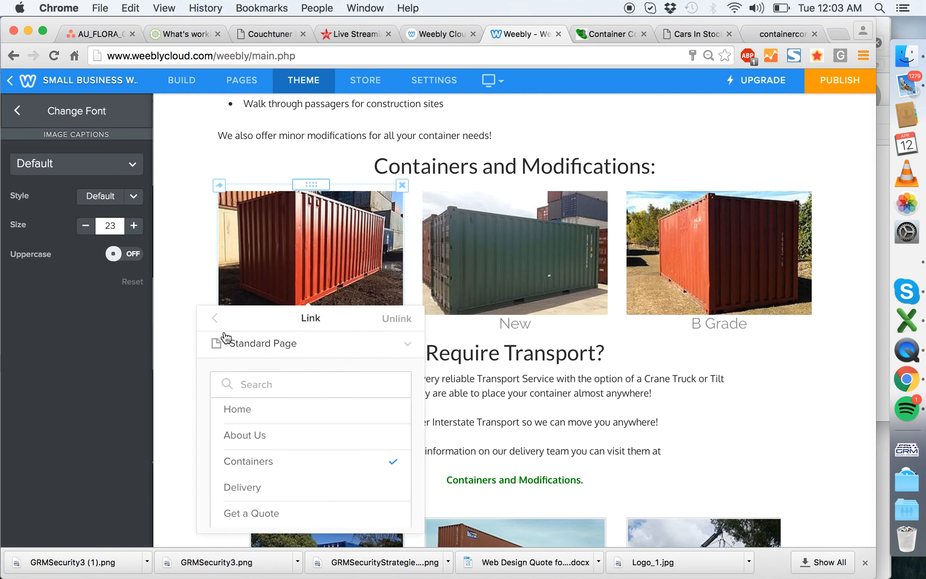
{"action": "left_click", "coordinate": [216, 319]}
{"action": "left_click", "coordinate": [180, 301]}
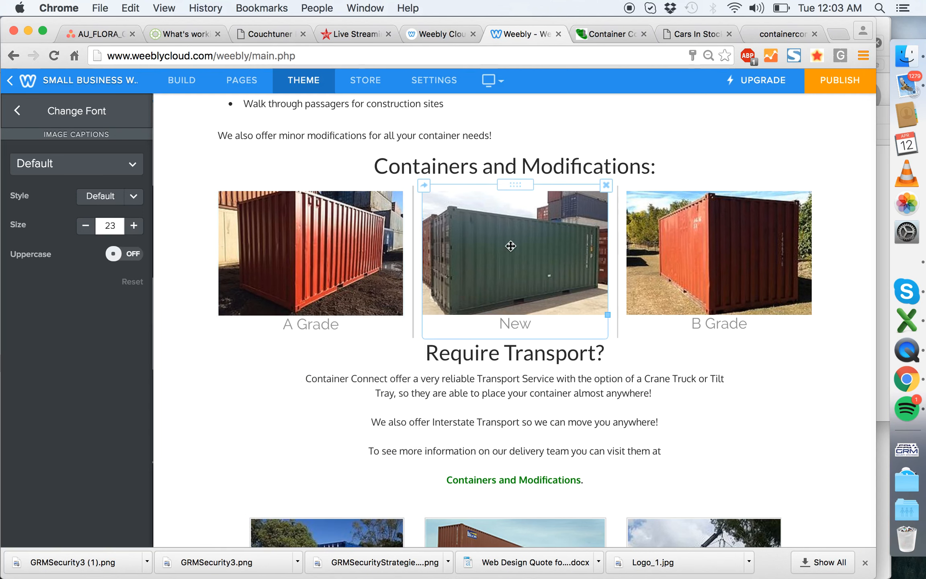
- Link the green "New" container image to the standard page Containers
{"action": "left_click", "coordinate": [522, 264]}
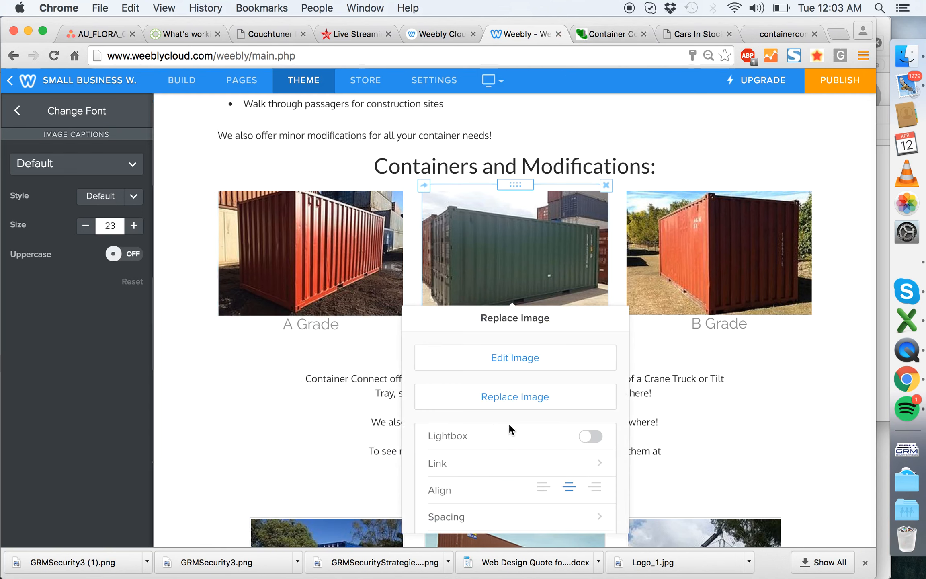
{"action": "scroll", "coordinate": [468, 482], "scroll_direction": "down", "scroll_amount": 3}
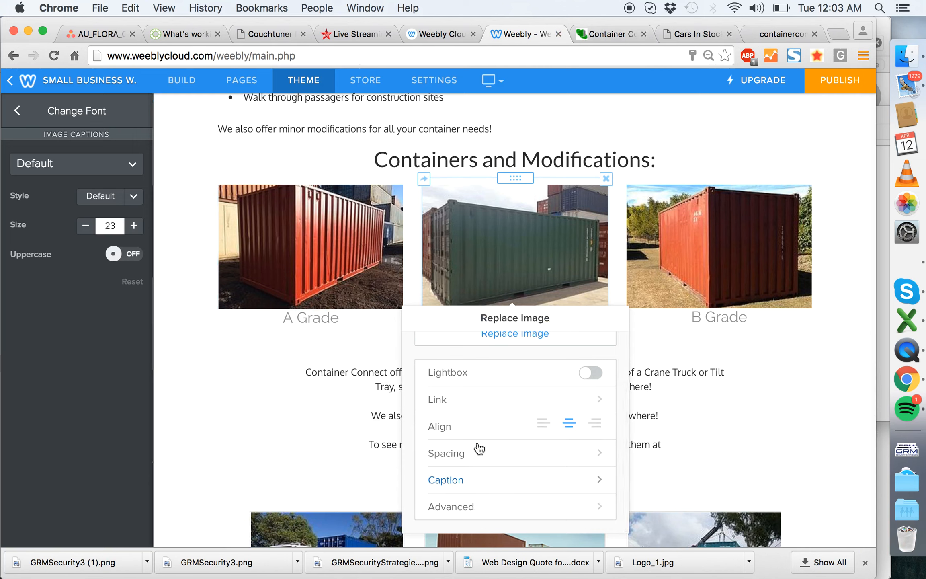
{"action": "left_click", "coordinate": [470, 410]}
{"action": "left_click", "coordinate": [465, 368]}
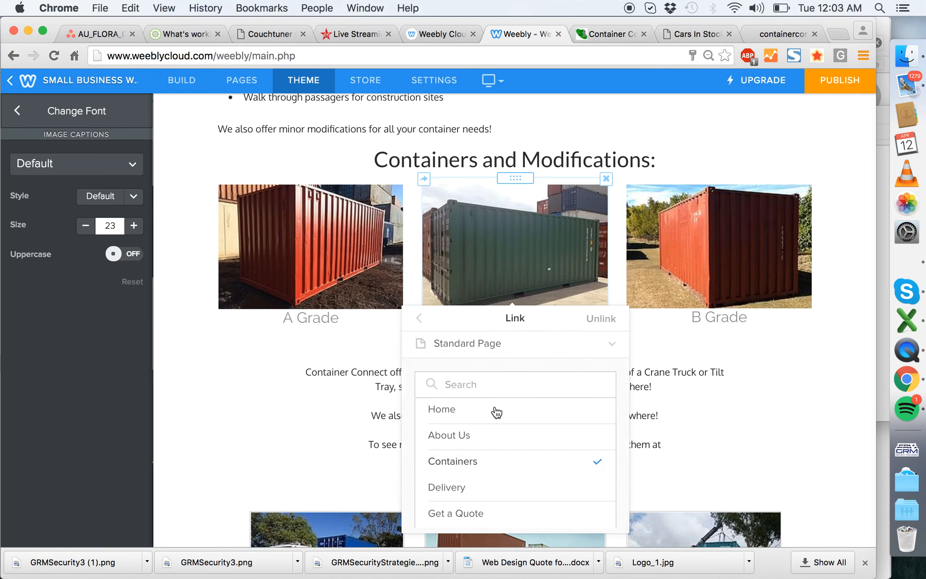
{"action": "left_click", "coordinate": [420, 320]}
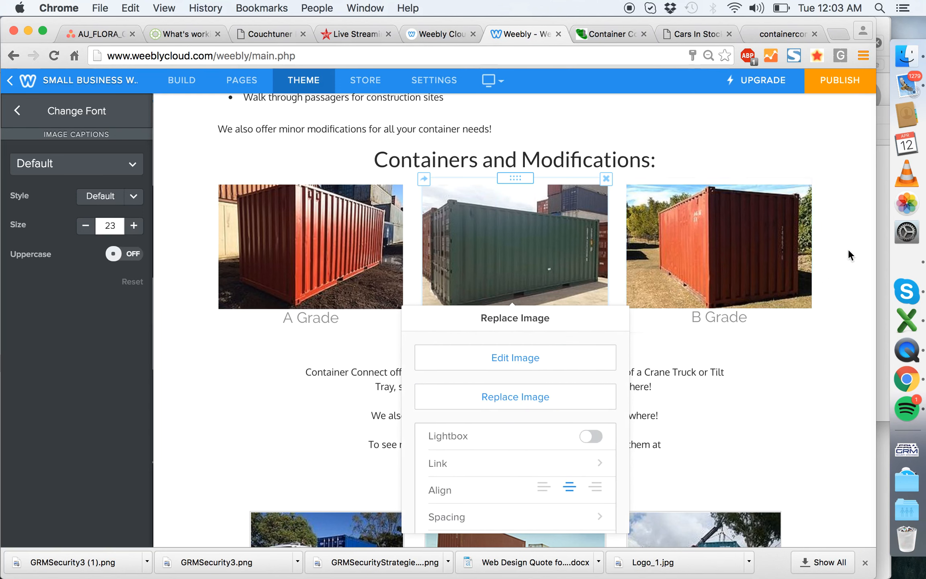
- Link the "B Grade" container image to the standard page Containers
{"action": "left_click", "coordinate": [703, 217]}
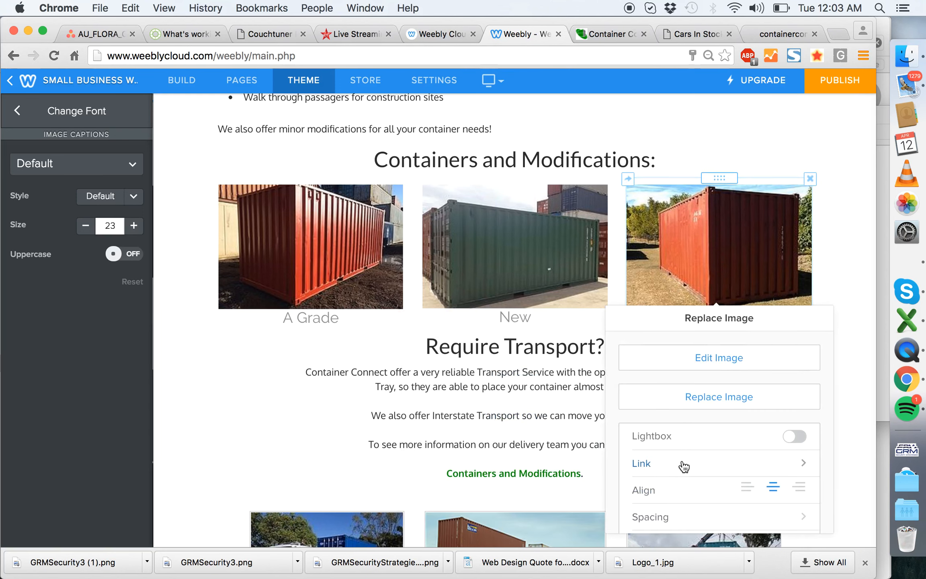
{"action": "left_click", "coordinate": [683, 466]}
{"action": "left_click", "coordinate": [682, 369]}
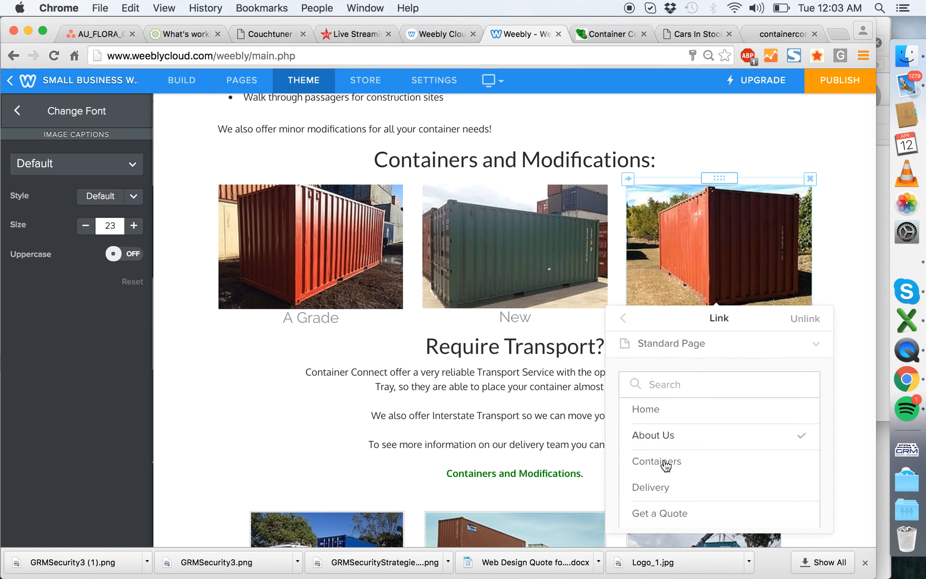
{"action": "left_click", "coordinate": [630, 320]}
{"action": "left_click", "coordinate": [832, 271]}
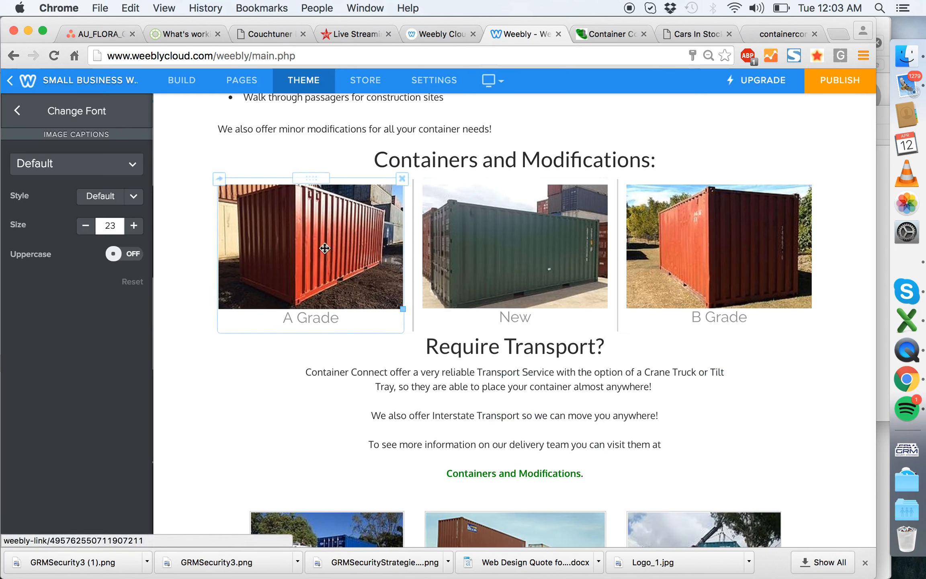
- Give the "A Grade" container image a Hairline border in its advanced image settings
{"action": "left_click", "coordinate": [312, 261]}
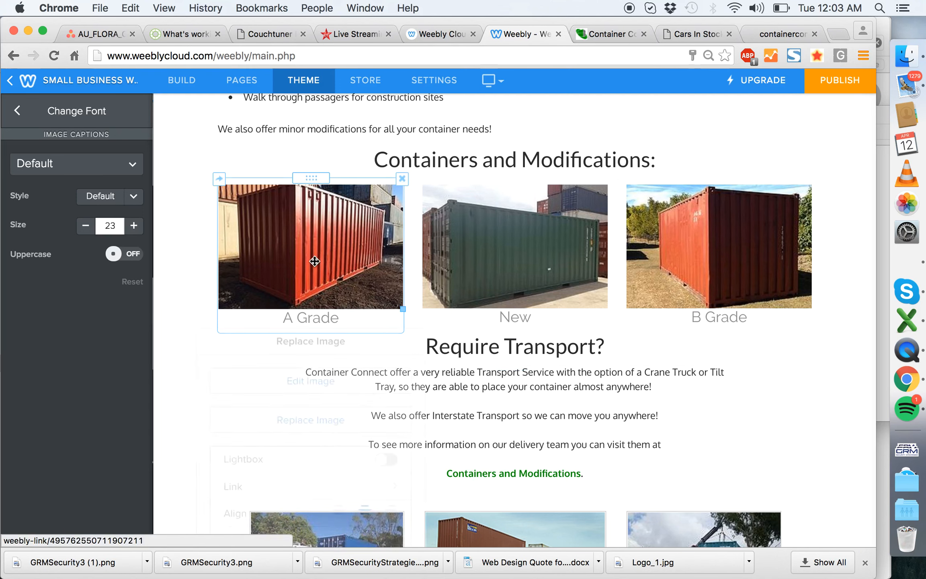
{"action": "scroll", "coordinate": [327, 471], "scroll_direction": "down", "scroll_amount": 3}
{"action": "left_click", "coordinate": [317, 509]}
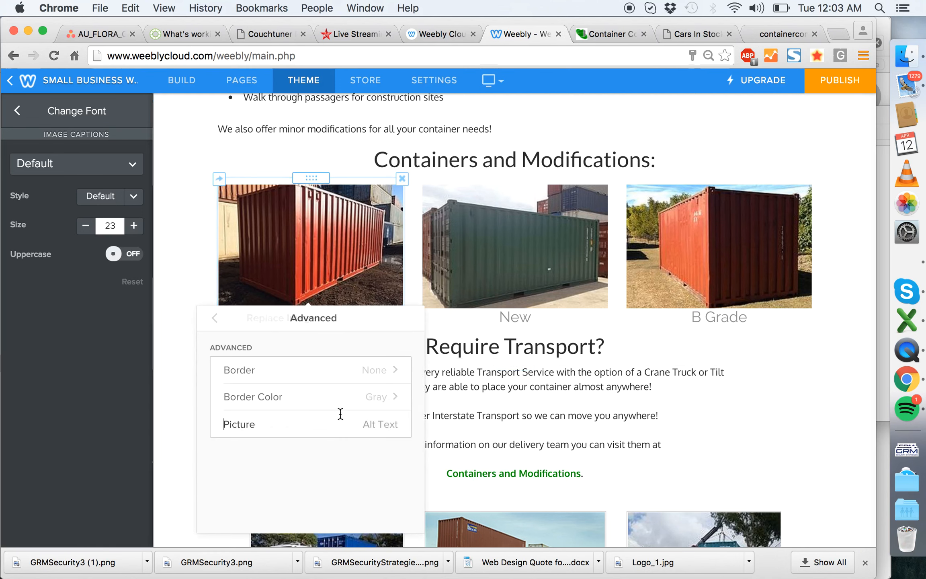
{"action": "left_click", "coordinate": [330, 380]}
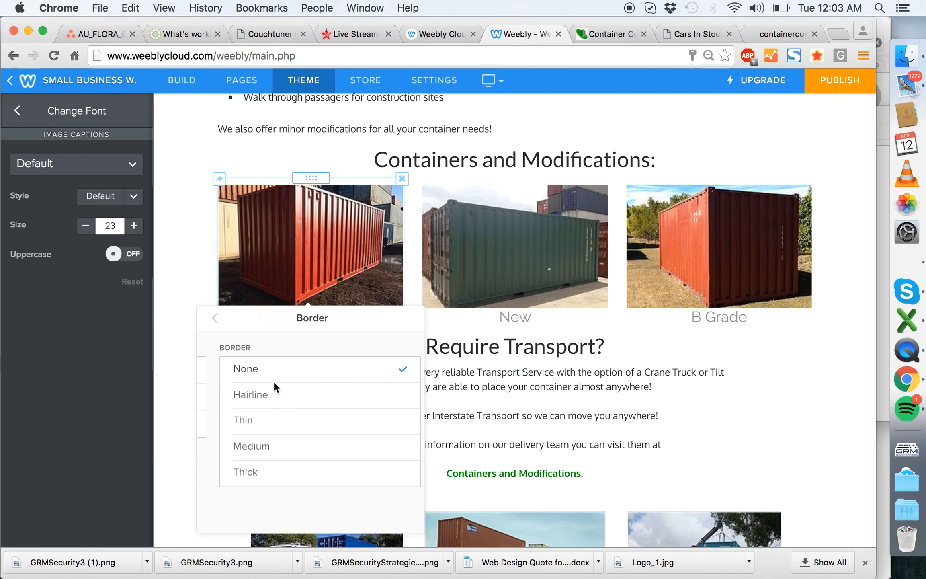
{"action": "left_click", "coordinate": [277, 404]}
{"action": "left_click", "coordinate": [177, 271]}
- Apply a Hairline border to the green "New" container image
{"action": "left_click", "coordinate": [478, 223]}
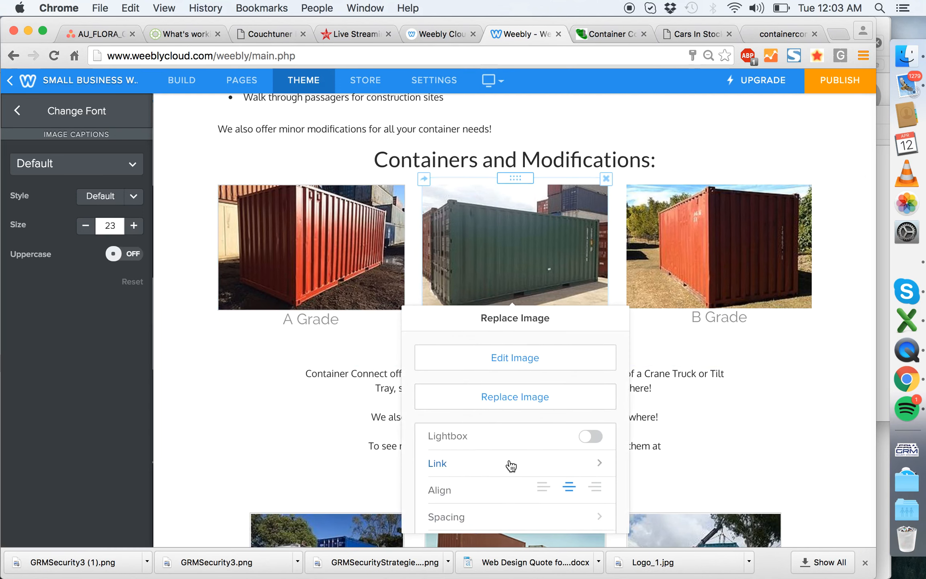
{"action": "scroll", "coordinate": [509, 474], "scroll_direction": "down", "scroll_amount": 3}
{"action": "left_click", "coordinate": [548, 508]}
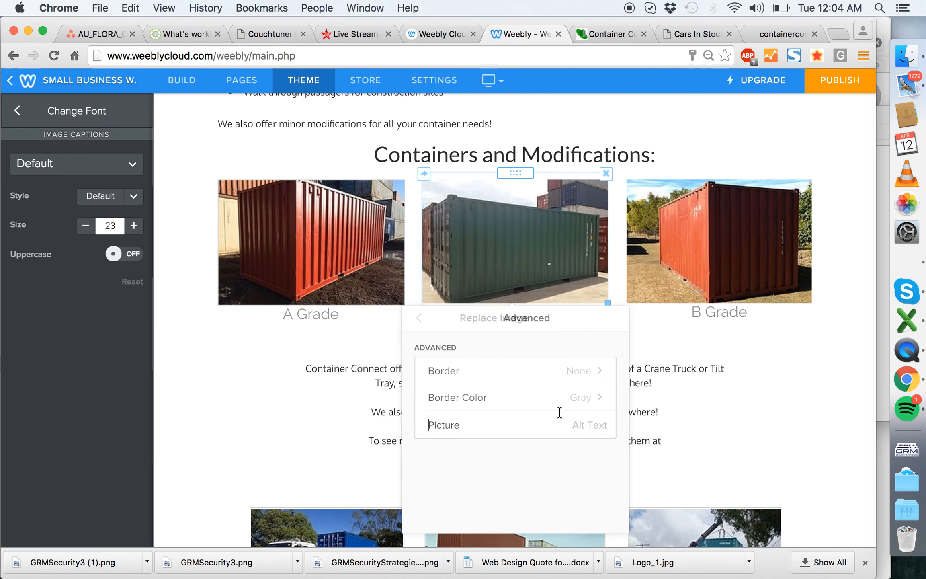
{"action": "left_click", "coordinate": [543, 375]}
{"action": "left_click", "coordinate": [505, 395]}
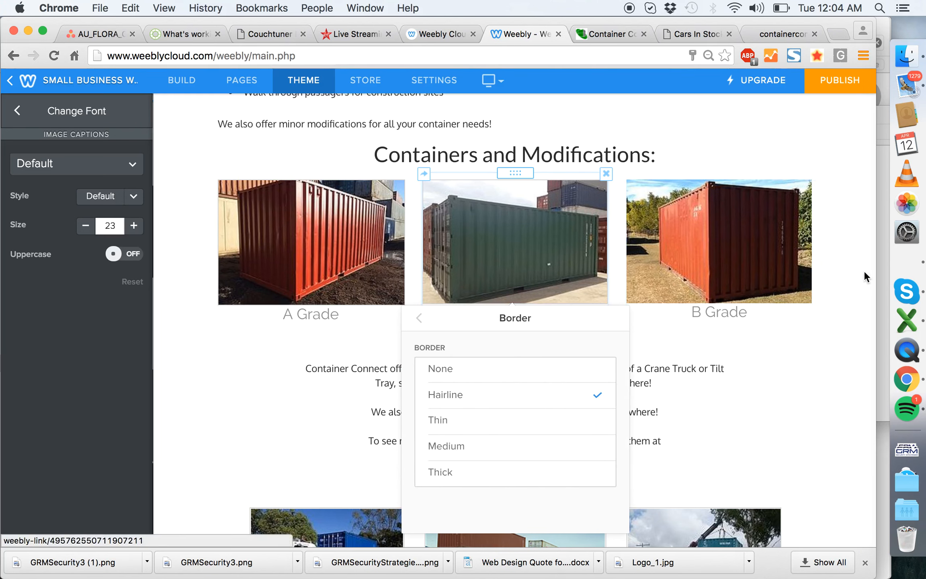
- Apply a Hairline border to the "B Grade" container image and close its settings
{"action": "left_click", "coordinate": [660, 242]}
{"action": "scroll", "coordinate": [708, 458], "scroll_direction": "down", "scroll_amount": 3}
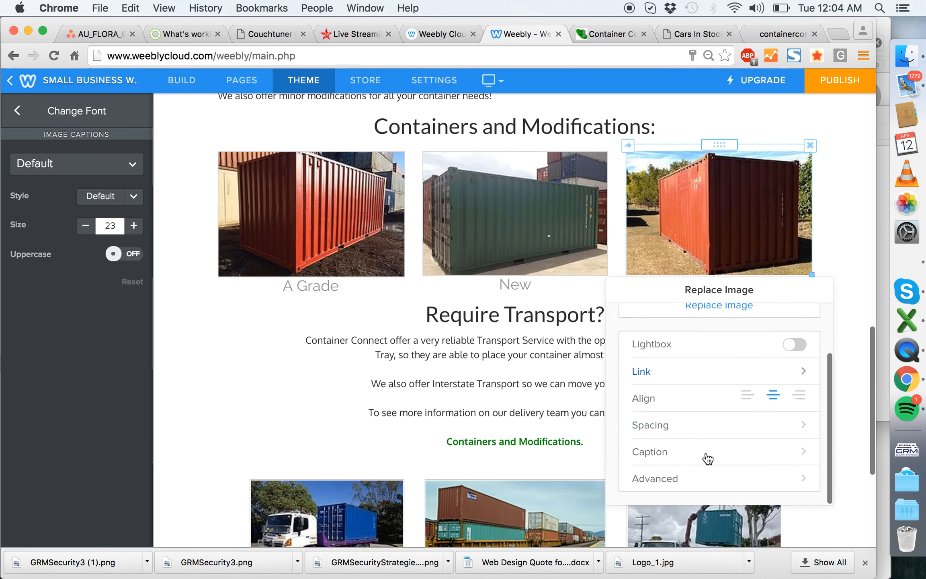
{"action": "left_click", "coordinate": [716, 506]}
{"action": "left_click", "coordinate": [678, 372]}
{"action": "left_click", "coordinate": [679, 393]}
{"action": "left_click", "coordinate": [855, 228]}
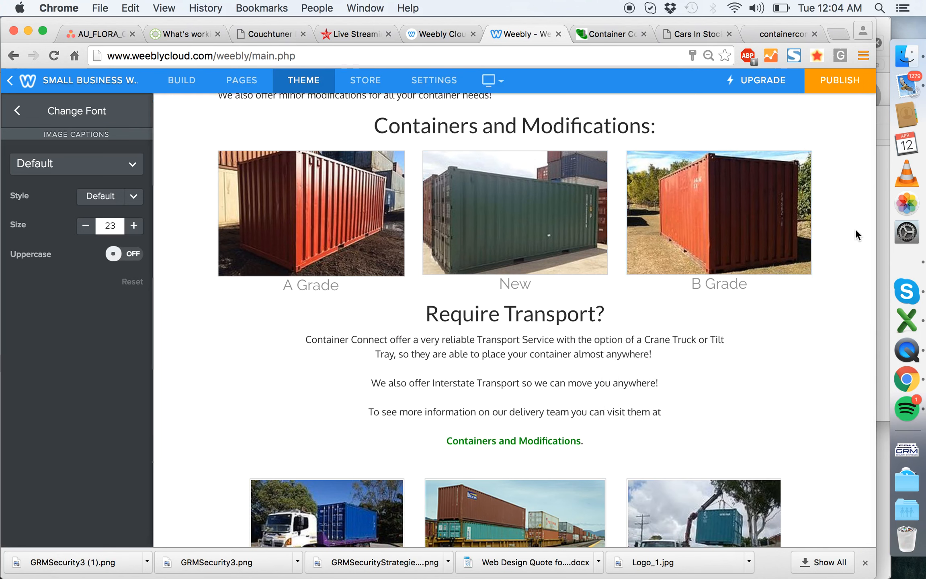
- Review the edited home page from banner to footer and compare its transport images with the design preview site
{"action": "scroll", "coordinate": [517, 244], "scroll_direction": "up", "scroll_amount": 3}
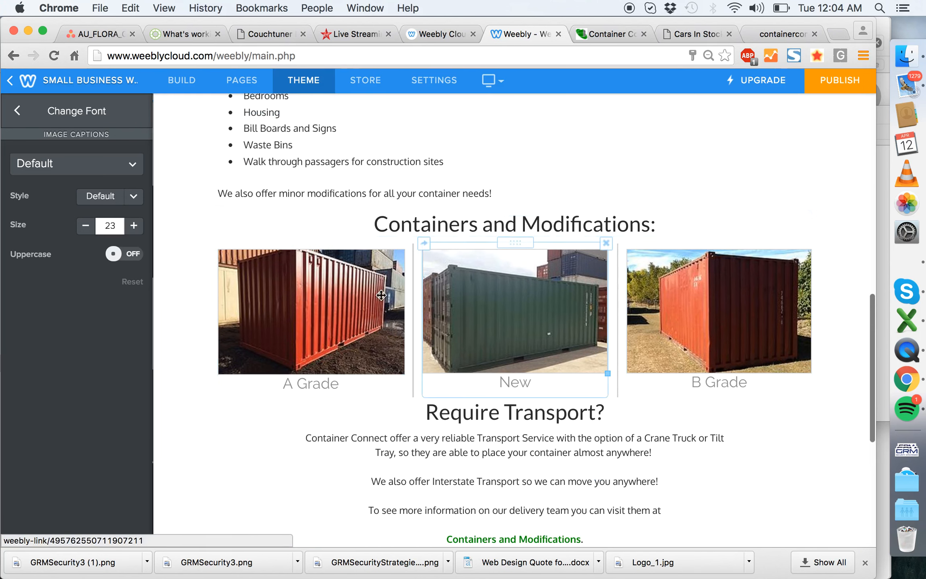
{"action": "scroll", "coordinate": [535, 443], "scroll_direction": "down", "scroll_amount": 4}
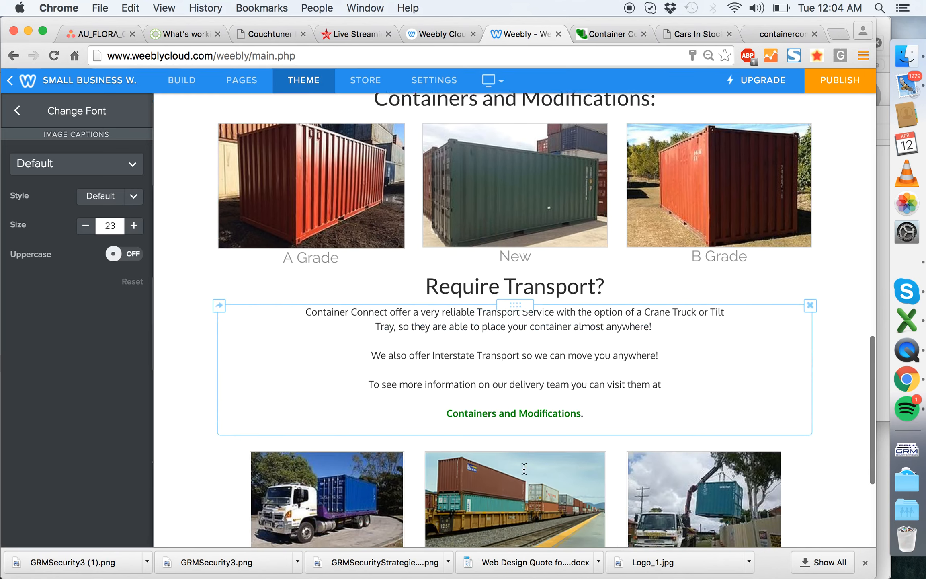
{"action": "left_click", "coordinate": [562, 364]}
{"action": "scroll", "coordinate": [562, 364], "scroll_direction": "up", "scroll_amount": 20}
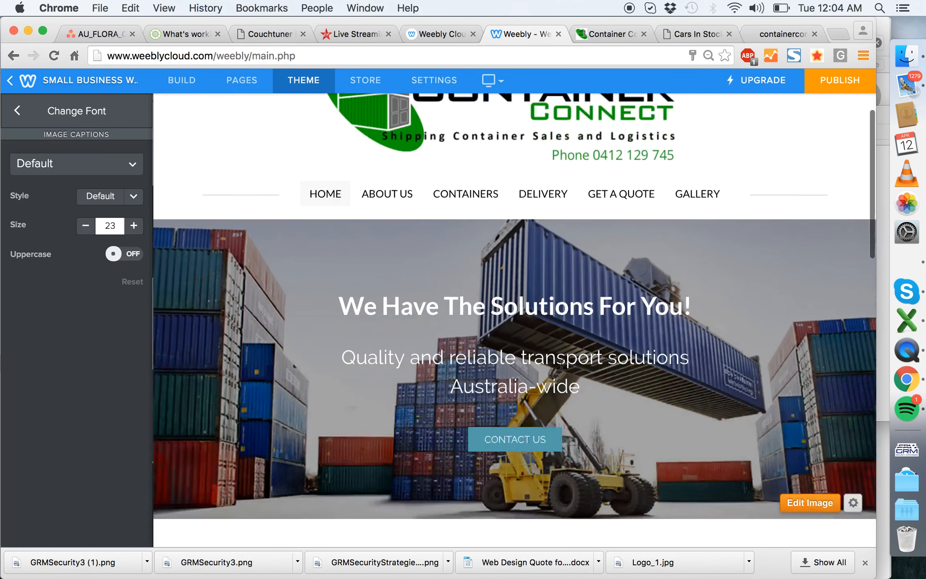
{"action": "scroll", "coordinate": [562, 365], "scroll_direction": "down", "scroll_amount": 8}
{"action": "scroll", "coordinate": [592, 334], "scroll_direction": "down", "scroll_amount": 6}
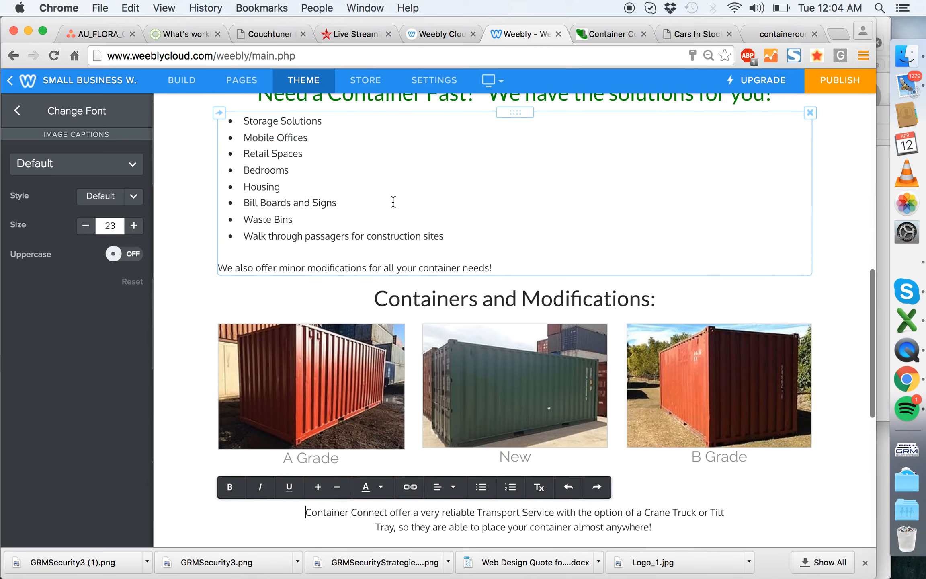
{"action": "scroll", "coordinate": [394, 202], "scroll_direction": "down", "scroll_amount": 11}
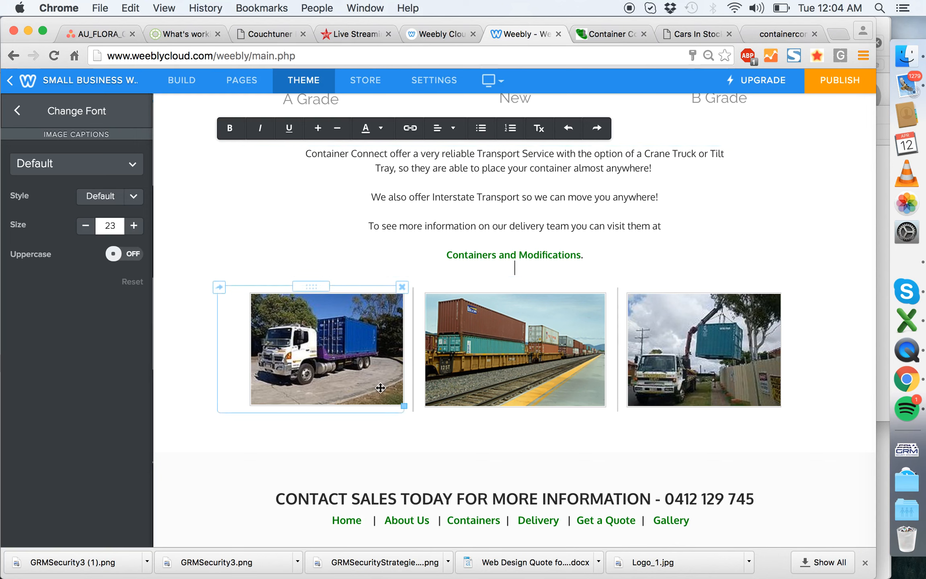
{"action": "left_click", "coordinate": [603, 36]}
{"action": "scroll", "coordinate": [512, 215], "scroll_direction": "down", "scroll_amount": 6}
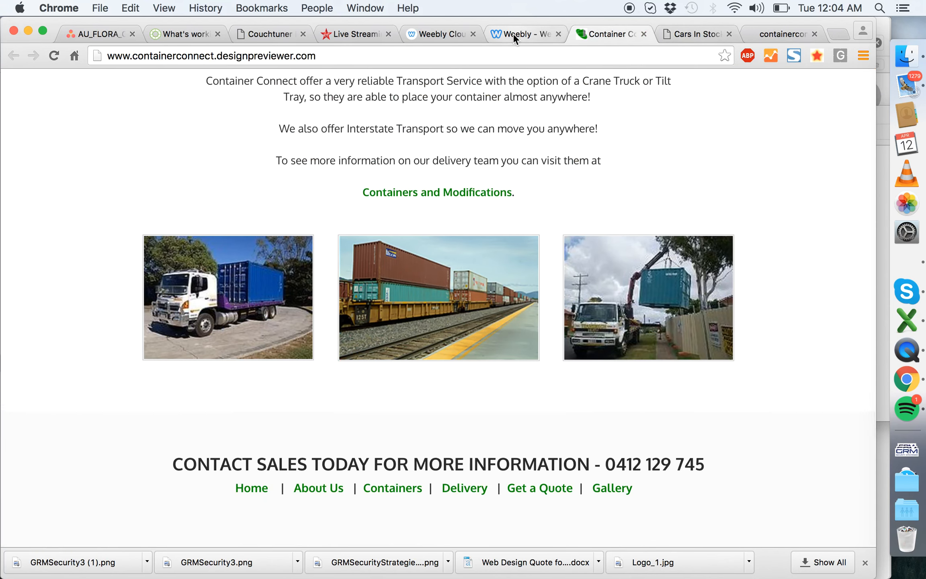
{"action": "left_click", "coordinate": [513, 34]}
- Enlarge the blue-container truck image and the crane truck image under "Require Transport?" to fill their columns
{"action": "left_click_drag", "start_coordinate": [403, 407], "coordinate": [314, 487]}
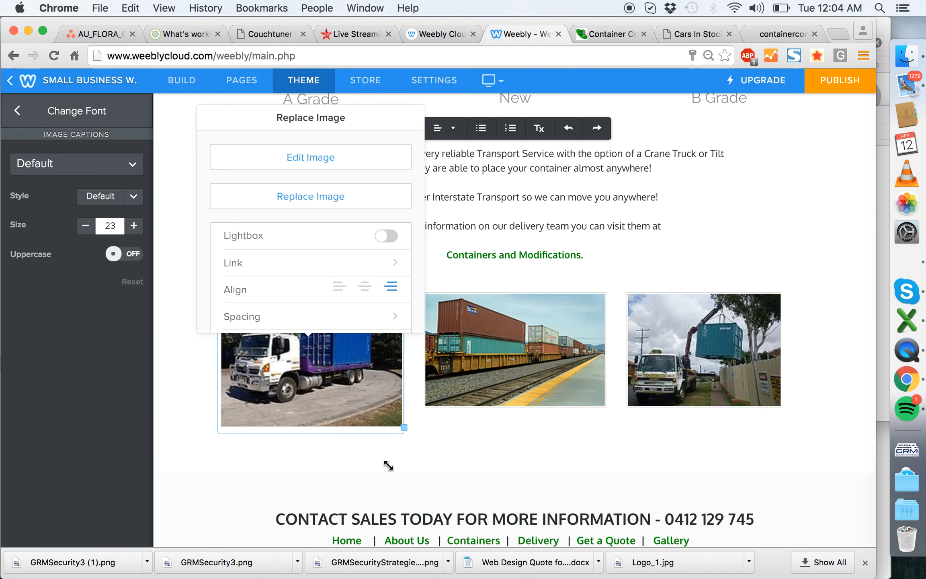
{"action": "right_click", "coordinate": [607, 416]}
{"action": "left_click", "coordinate": [647, 541]}
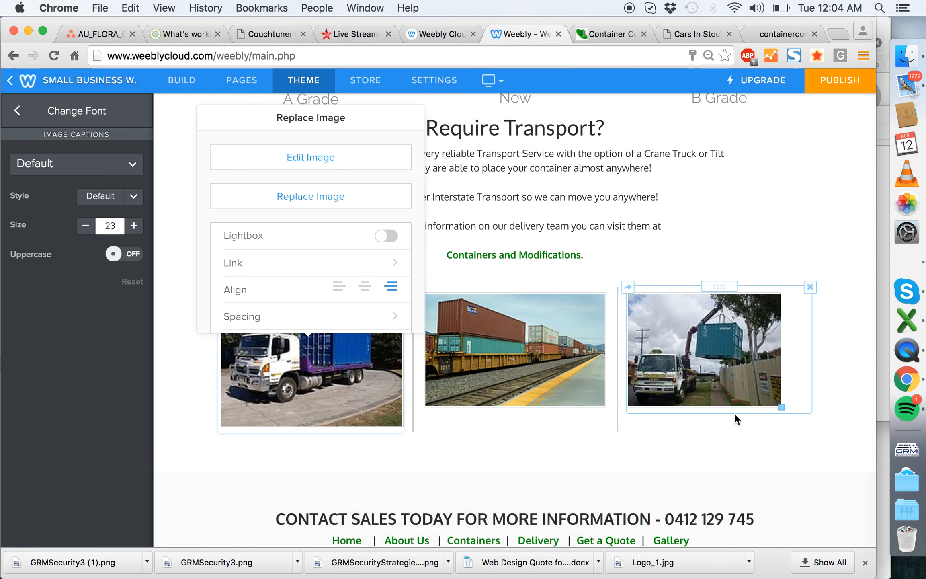
{"action": "left_click_drag", "start_coordinate": [783, 409], "coordinate": [822, 396]}
- Enlarge the train image to fill a widened middle column and adjust the column dividers until the three transport images have nearly equal heights
{"action": "left_click_drag", "start_coordinate": [618, 359], "coordinate": [666, 367]}
{"action": "left_click_drag", "start_coordinate": [630, 407], "coordinate": [695, 531]}
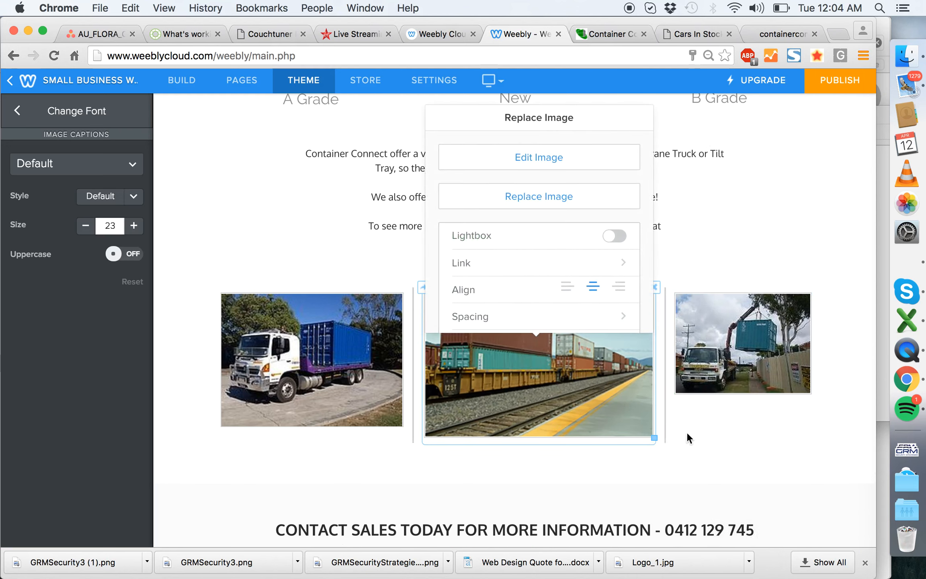
{"action": "left_click_drag", "start_coordinate": [669, 401], "coordinate": [638, 407]}
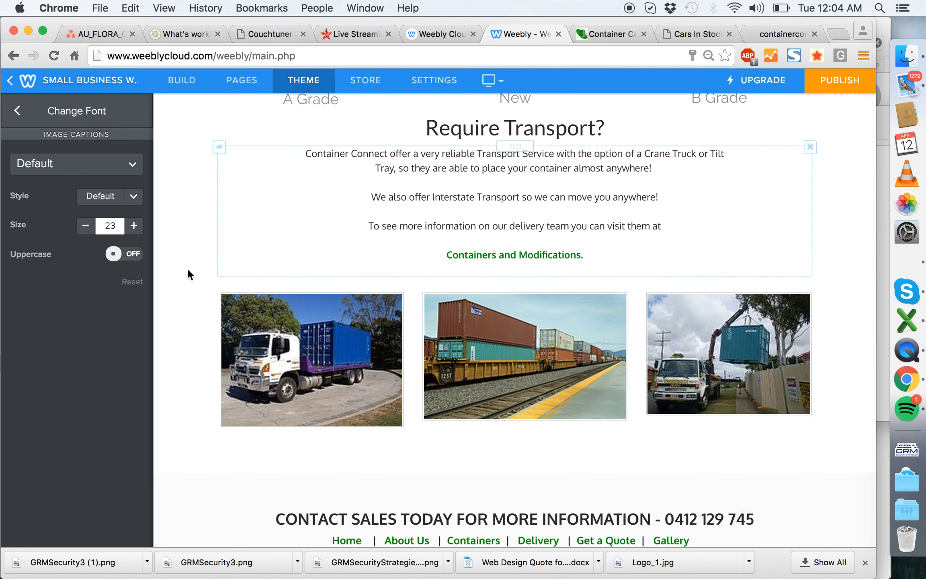
{"action": "left_click_drag", "start_coordinate": [635, 386], "coordinate": [631, 388]}
{"action": "left_click_drag", "start_coordinate": [412, 372], "coordinate": [407, 373]}
{"action": "left_click_drag", "start_coordinate": [634, 383], "coordinate": [629, 382]}
{"action": "left_click_drag", "start_coordinate": [407, 358], "coordinate": [402, 355]}
{"action": "scroll", "coordinate": [864, 279], "scroll_direction": "up", "scroll_amount": 2}
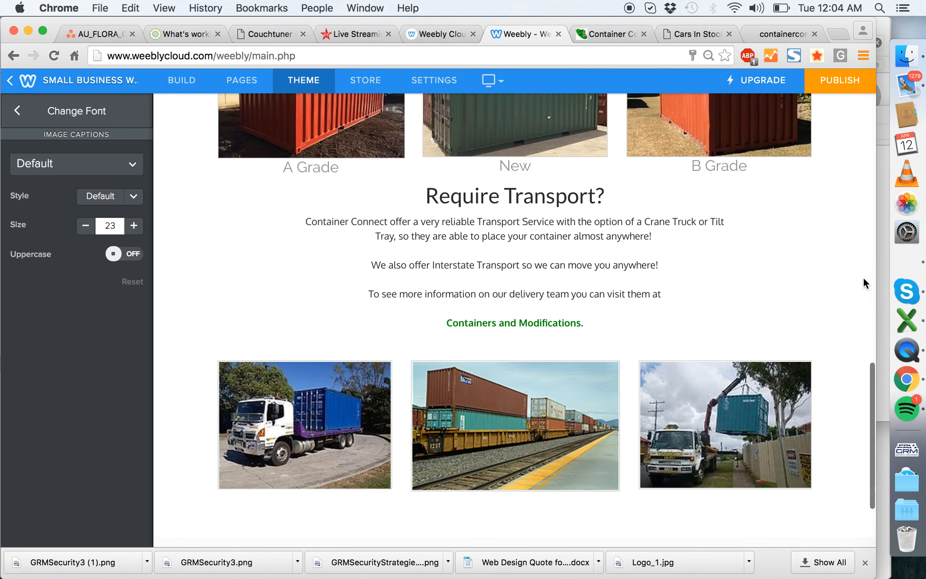
- Compare the end of the home page with the design preview site and the old website's contact section, and return to the Weebly editor
{"action": "scroll", "coordinate": [864, 279], "scroll_direction": "down", "scroll_amount": 3}
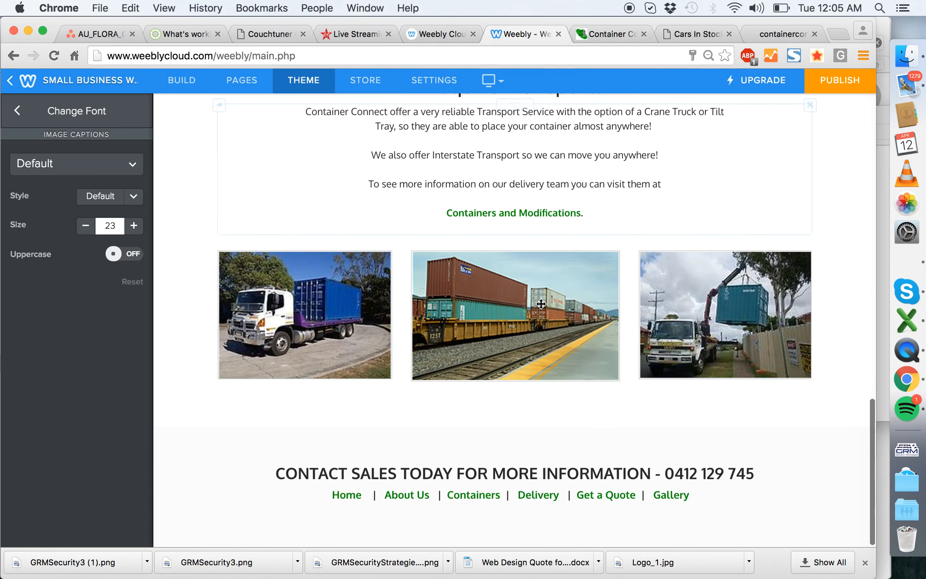
{"action": "left_click", "coordinate": [611, 32]}
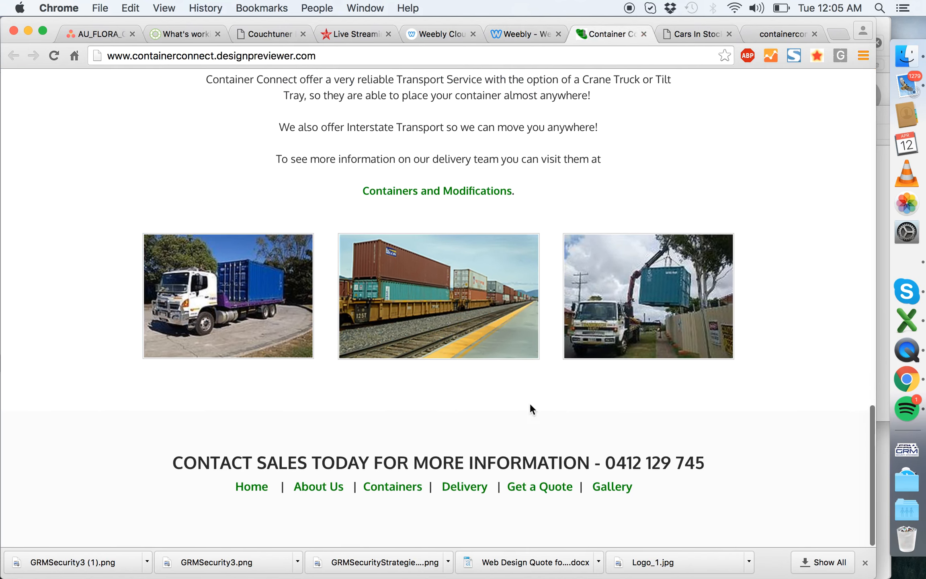
{"action": "left_click", "coordinate": [758, 38]}
{"action": "scroll", "coordinate": [552, 291], "scroll_direction": "down", "scroll_amount": 5}
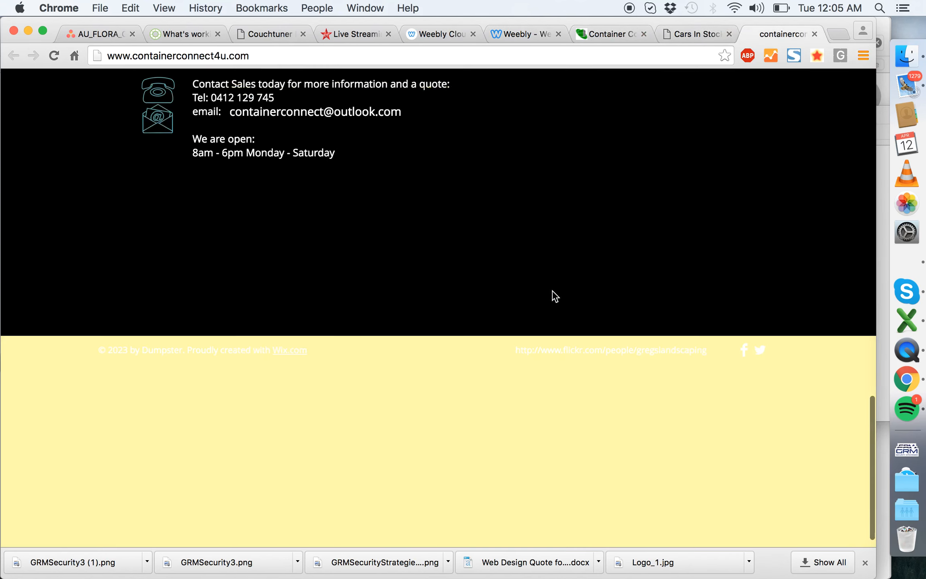
{"action": "scroll", "coordinate": [402, 257], "scroll_direction": "up", "scroll_amount": 2}
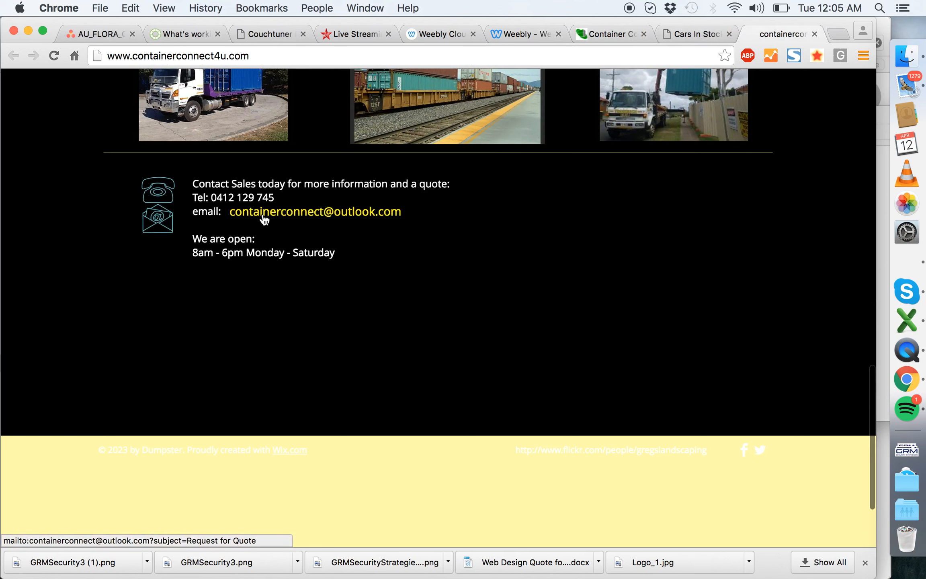
{"action": "left_click", "coordinate": [529, 39]}
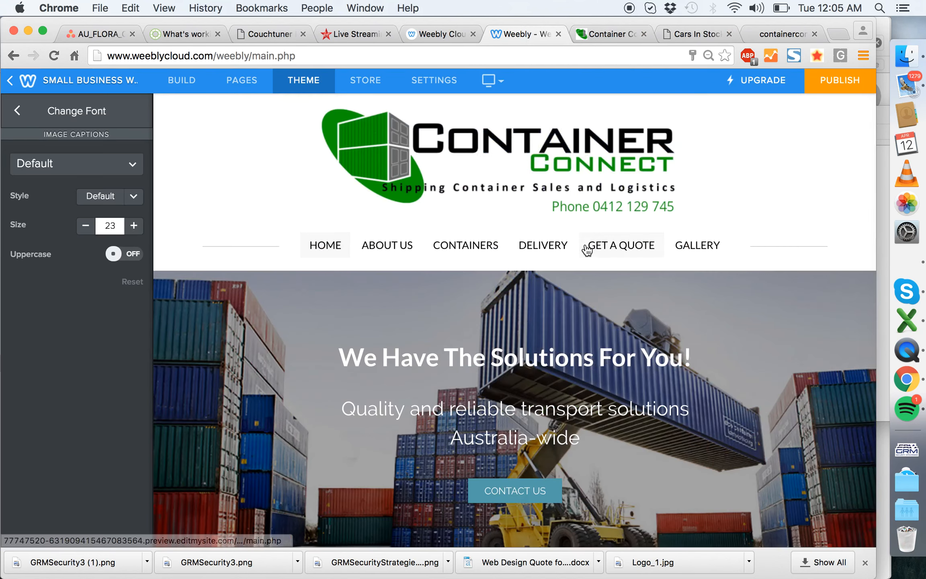
- Copy the "Email Your Enquiry" contact form from the Get a Quote page to the Home page
{"action": "scroll", "coordinate": [523, 241], "scroll_direction": "down", "scroll_amount": 10}
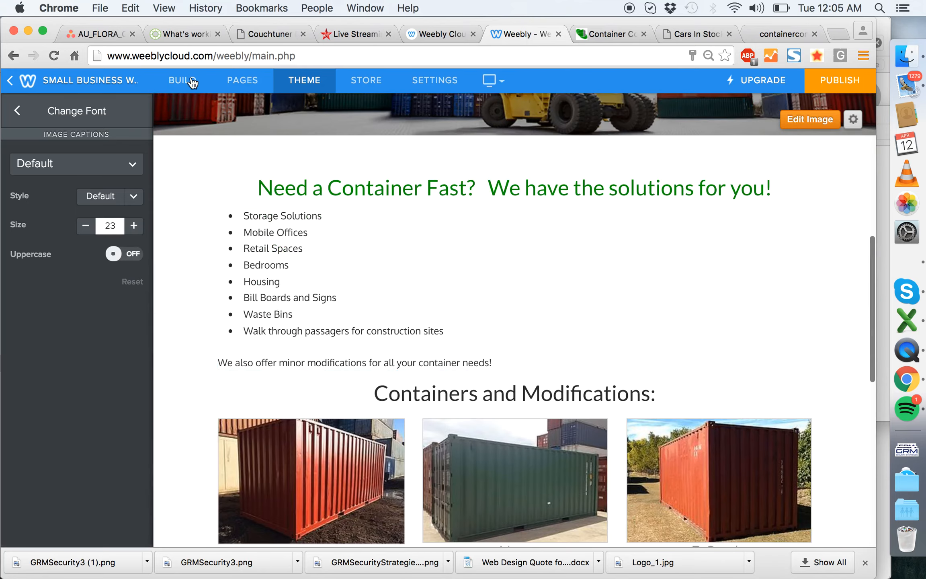
{"action": "left_click", "coordinate": [192, 82]}
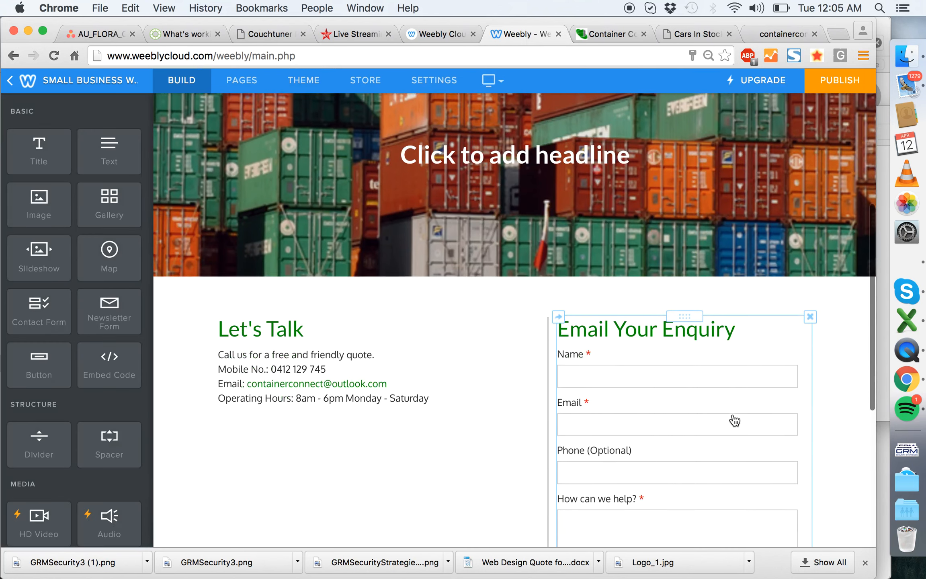
{"action": "scroll", "coordinate": [703, 419], "scroll_direction": "down", "scroll_amount": 3}
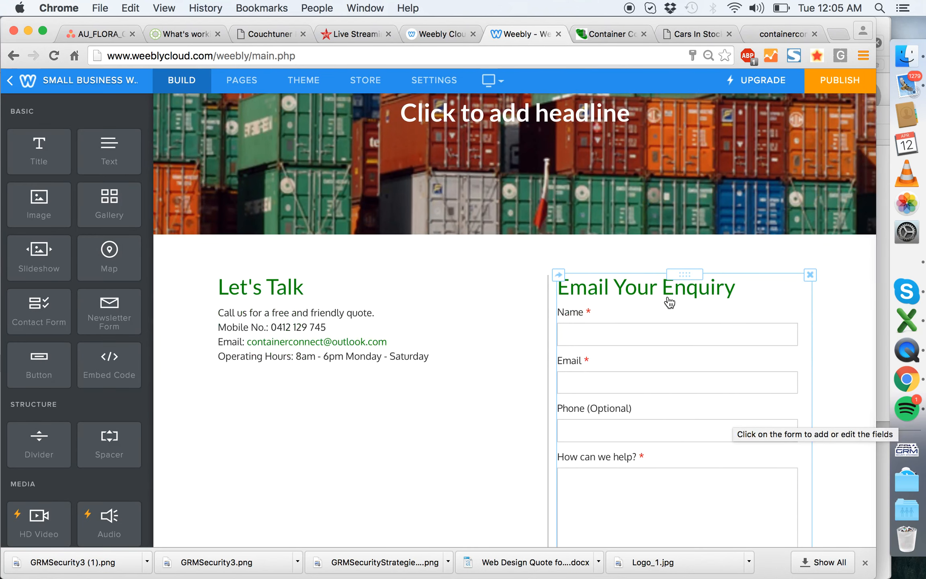
{"action": "scroll", "coordinate": [644, 337], "scroll_direction": "down", "scroll_amount": 3}
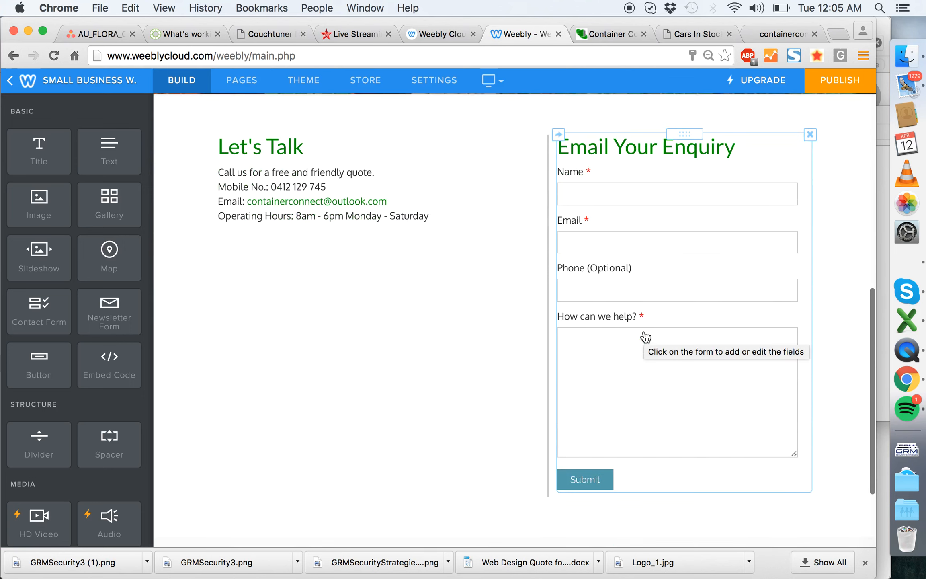
{"action": "left_click", "coordinate": [558, 136]}
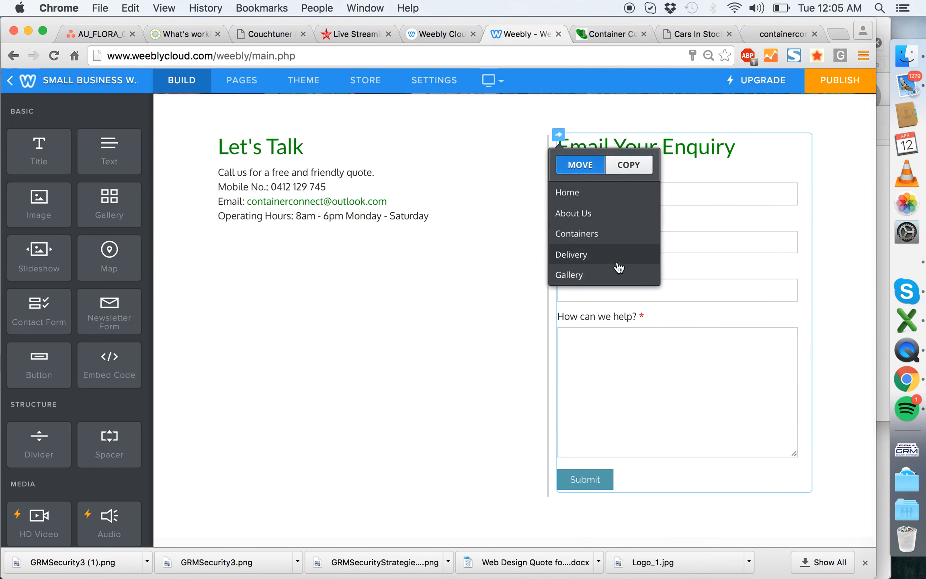
{"action": "left_click", "coordinate": [623, 169]}
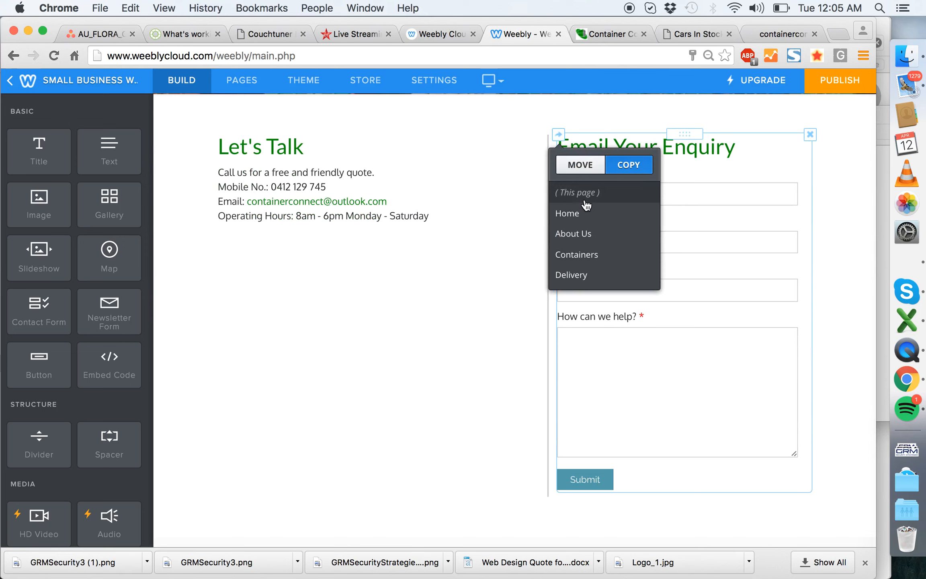
{"action": "left_click", "coordinate": [579, 213]}
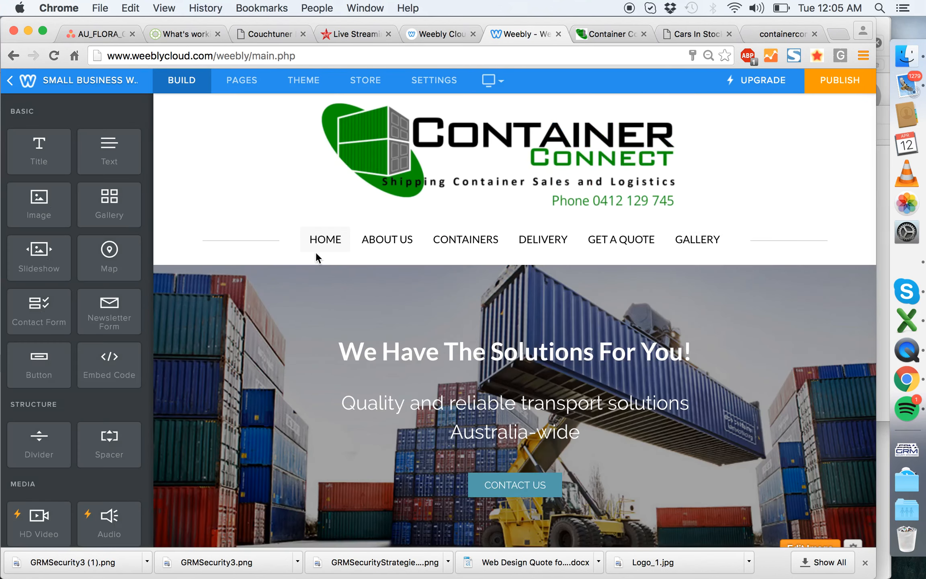
- Move the copied enquiry form beside the bulleted services list on the home page and narrow the form's column
{"action": "scroll", "coordinate": [552, 337], "scroll_direction": "down", "scroll_amount": 10}
{"action": "scroll", "coordinate": [506, 333], "scroll_direction": "down", "scroll_amount": 5}
{"action": "scroll", "coordinate": [507, 333], "scroll_direction": "up", "scroll_amount": 7}
{"action": "left_click_drag", "start_coordinate": [619, 394], "coordinate": [782, 152]}
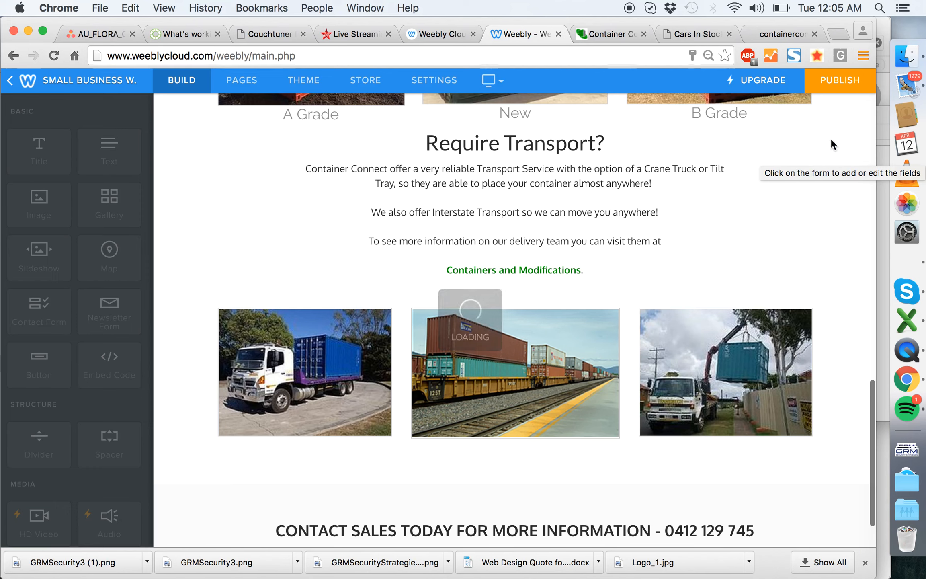
{"action": "scroll", "coordinate": [756, 209], "scroll_direction": "up", "scroll_amount": 10}
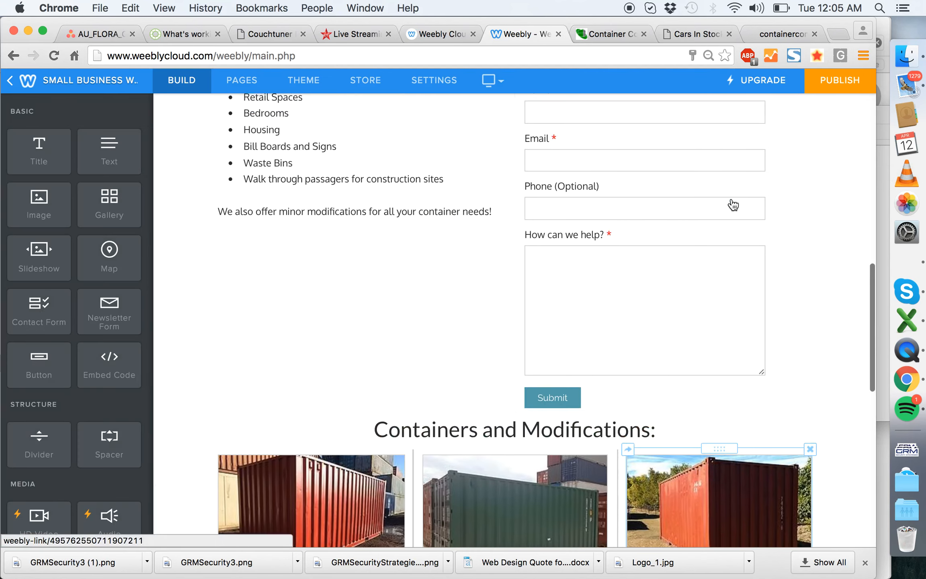
{"action": "scroll", "coordinate": [733, 205], "scroll_direction": "up", "scroll_amount": 4}
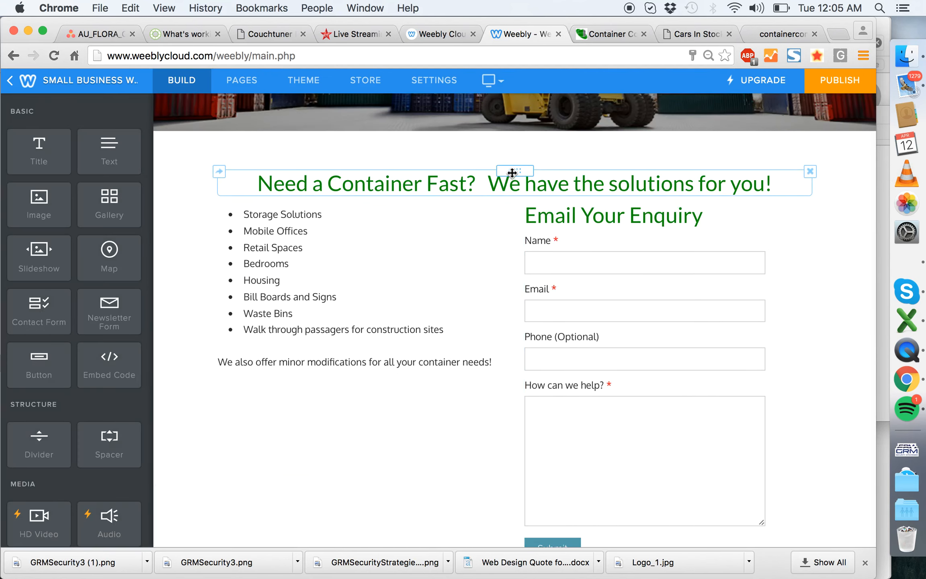
{"action": "left_click_drag", "start_coordinate": [523, 262], "coordinate": [565, 265]}
{"action": "left_click_drag", "start_coordinate": [510, 169], "coordinate": [522, 205]}
- Change the home page form's title to "Get a free quote"
{"action": "left_click", "coordinate": [644, 218]}
{"action": "triple_click", "coordinate": [644, 218]}
{"action": "type", "text": "Get a free quote"}
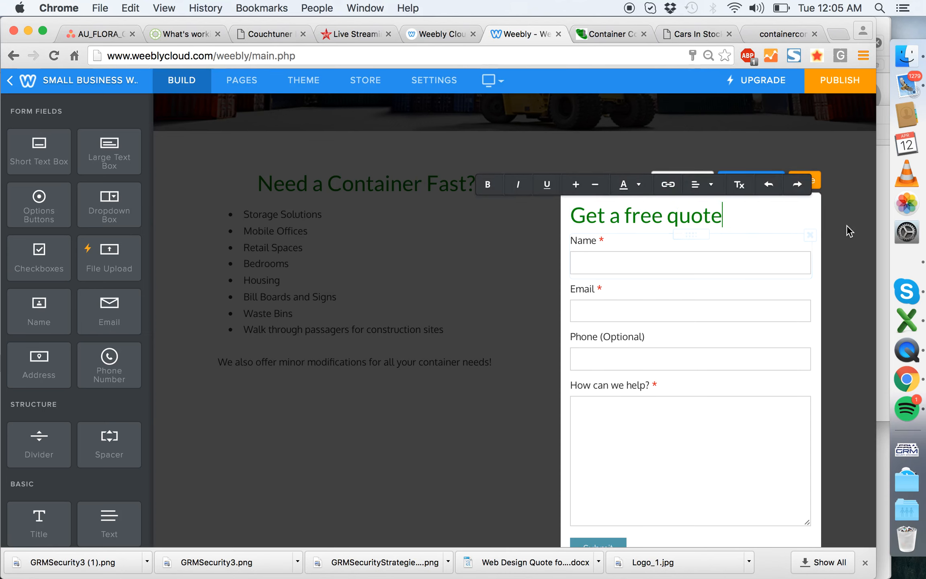
{"action": "left_click", "coordinate": [674, 350]}
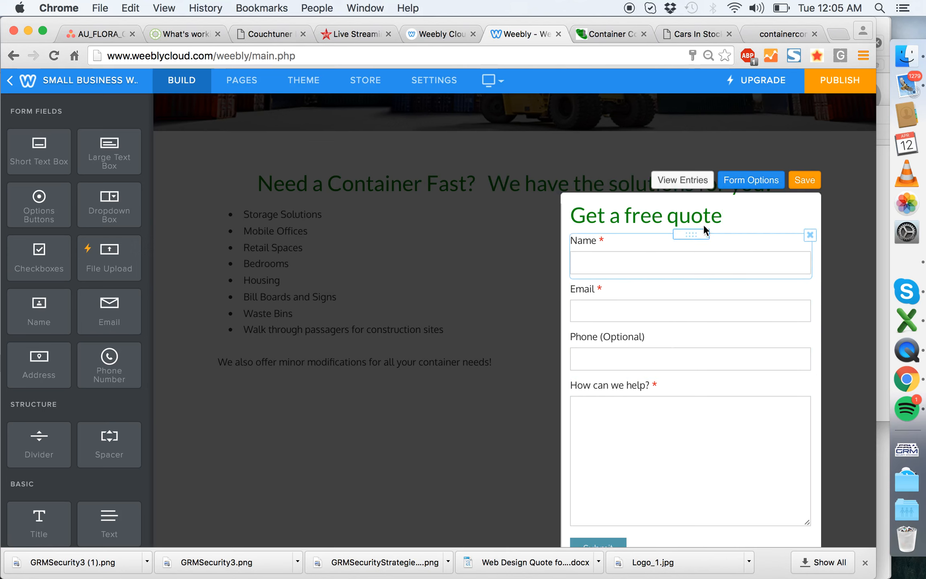
- Check the form's options, including its name, recipient e-mail and confirmation message
{"action": "left_click", "coordinate": [751, 180]}
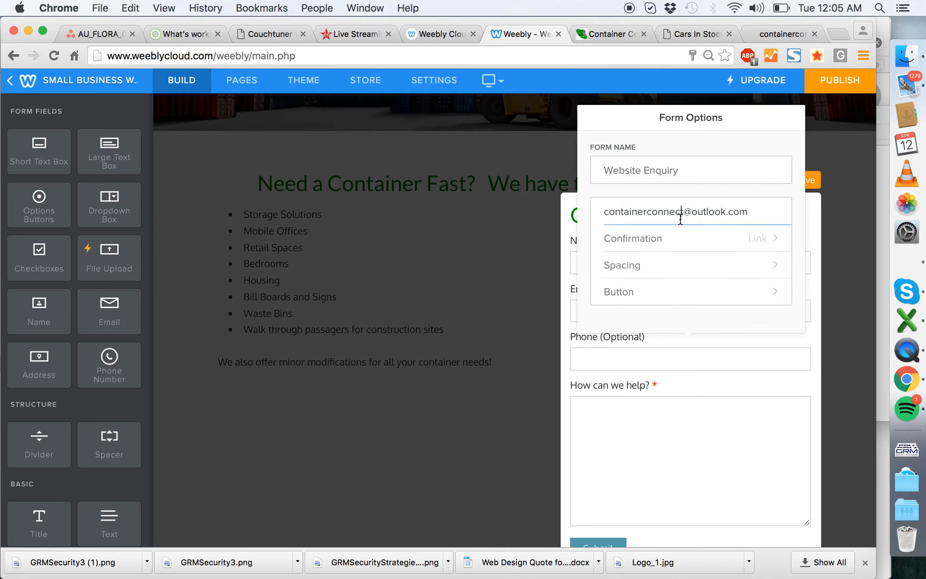
{"action": "left_click", "coordinate": [690, 241]}
{"action": "left_click", "coordinate": [689, 171]}
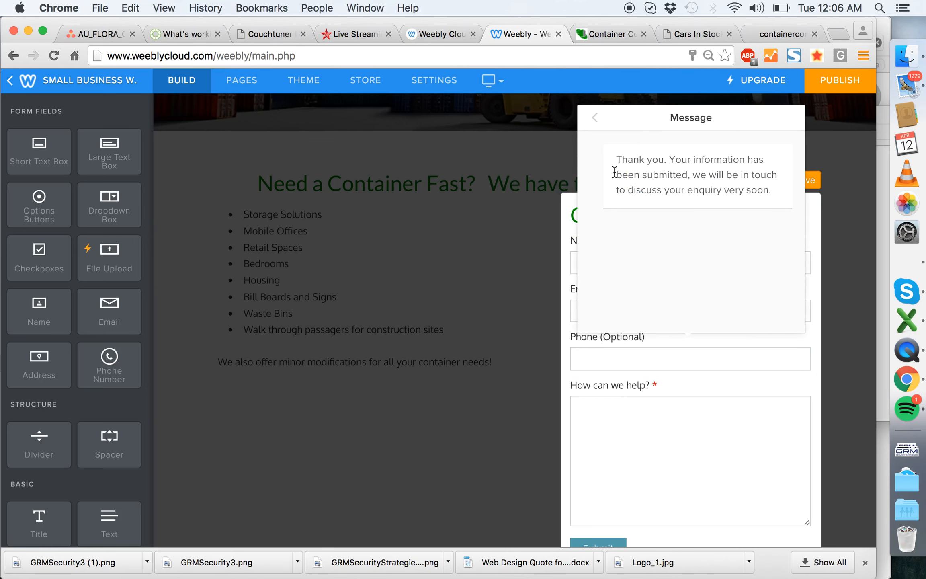
{"action": "left_click", "coordinate": [596, 121]}
{"action": "left_click", "coordinate": [595, 120]}
{"action": "left_click", "coordinate": [815, 181]}
- Set the "How can we help?" field's height to Medium and narrow the form's column further
{"action": "left_click", "coordinate": [684, 441]}
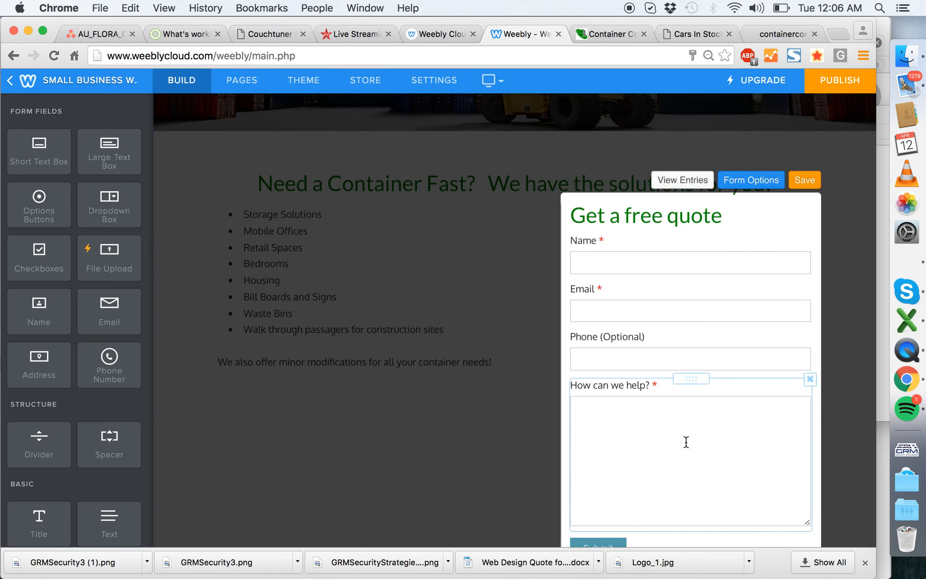
{"action": "left_click", "coordinate": [714, 311]}
{"action": "left_click", "coordinate": [702, 241]}
{"action": "left_click", "coordinate": [674, 241]}
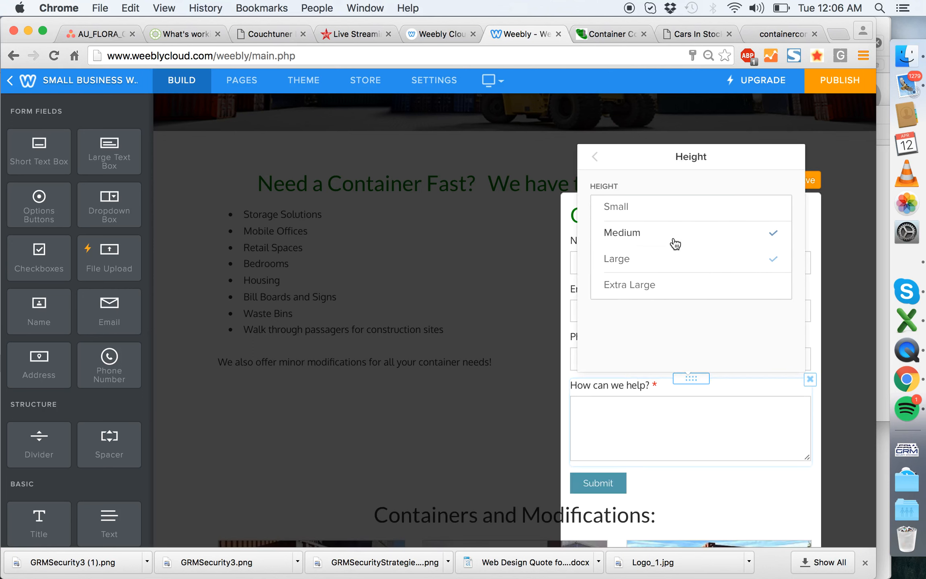
{"action": "left_click", "coordinate": [860, 213]}
{"action": "left_click_drag", "start_coordinate": [562, 261], "coordinate": [629, 260]}
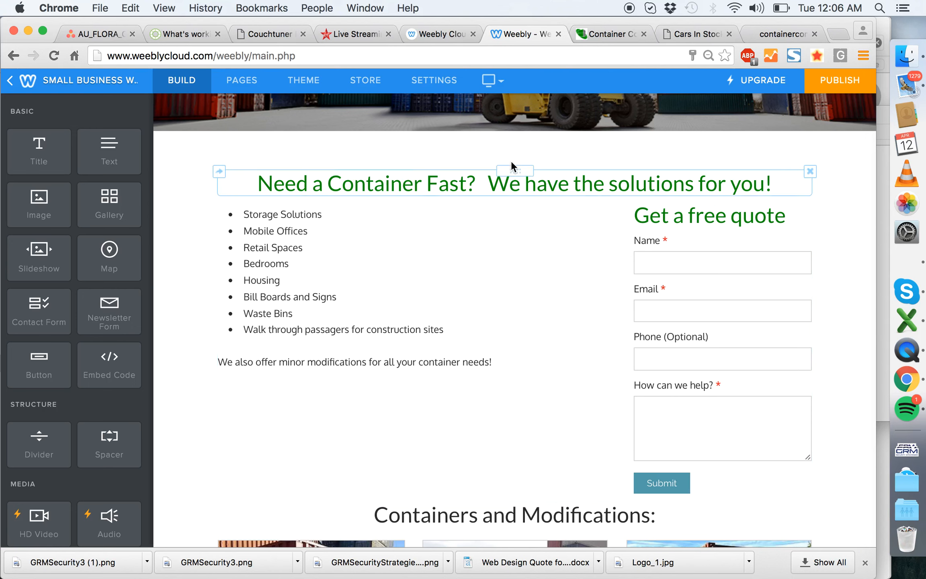
- Left-align the "Need a Container Fast? We have the solutions for you!" heading
{"action": "left_click", "coordinate": [477, 178]}
{"action": "left_click", "coordinate": [440, 153]}
{"action": "left_click", "coordinate": [440, 177]}
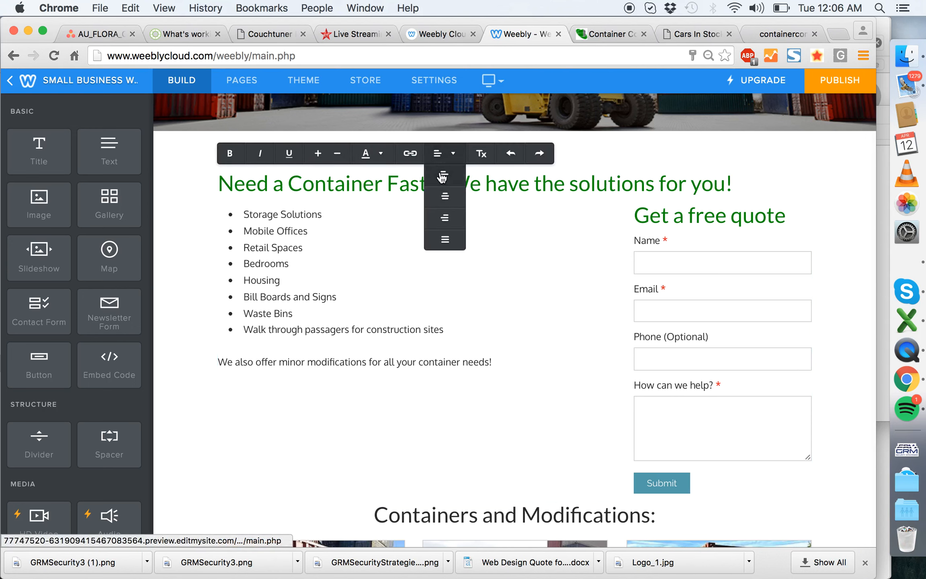
{"action": "left_click", "coordinate": [184, 178]}
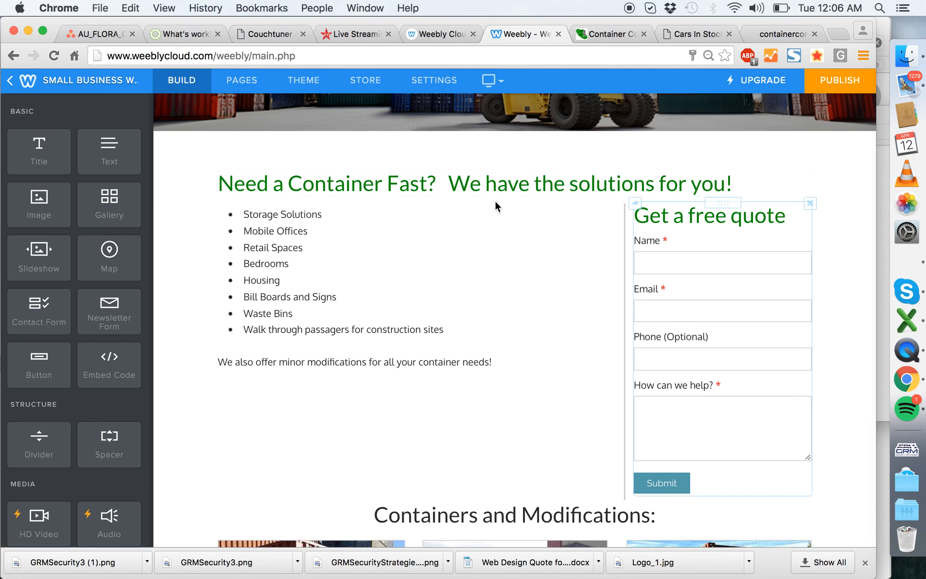
{"action": "left_click", "coordinate": [455, 185]}
{"action": "left_click", "coordinate": [473, 232]}
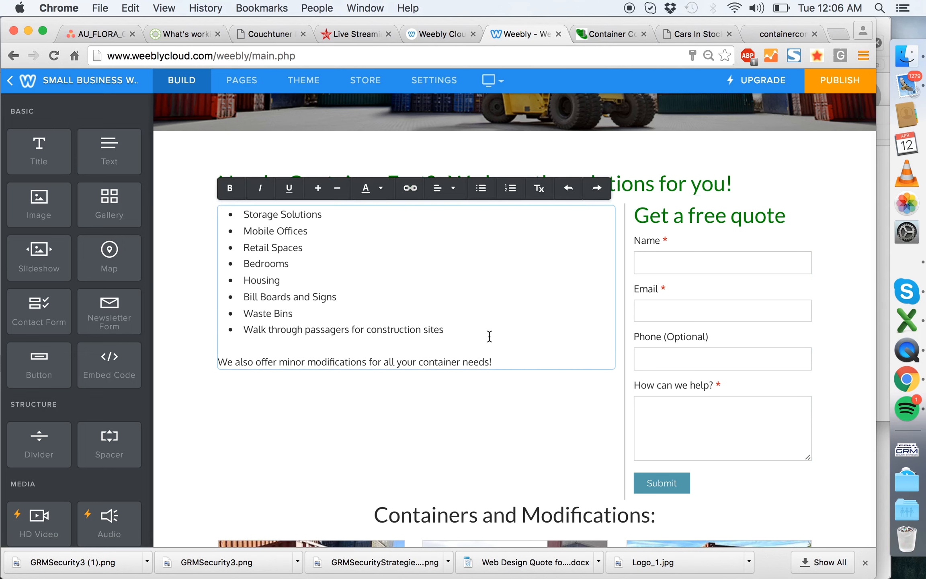
- Shrink the form title and reword it as "Get a free quote now", then narrow the form's column to fit it
{"action": "scroll", "coordinate": [499, 336], "scroll_direction": "down", "scroll_amount": 10}
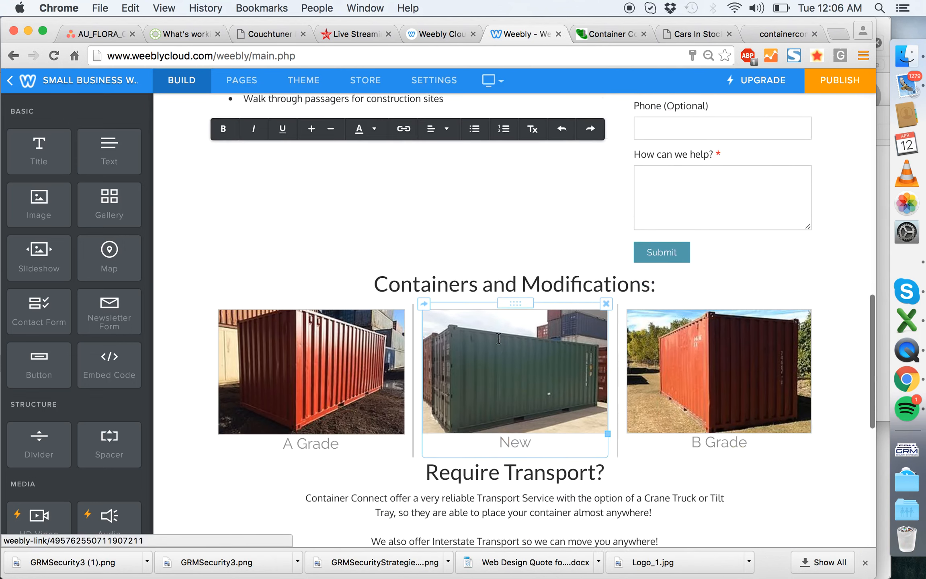
{"action": "scroll", "coordinate": [499, 339], "scroll_direction": "up", "scroll_amount": 10}
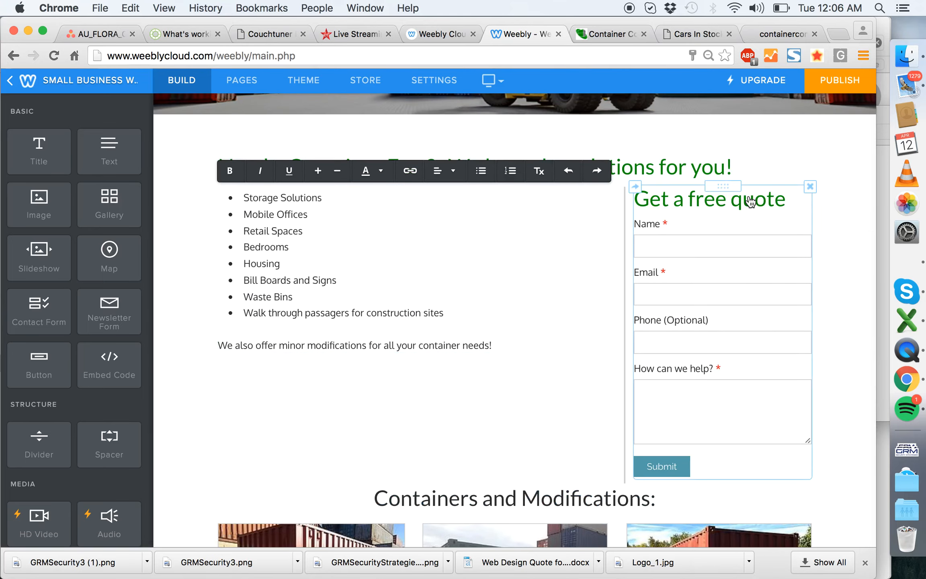
{"action": "left_click", "coordinate": [696, 199]}
{"action": "triple_click", "coordinate": [696, 199]}
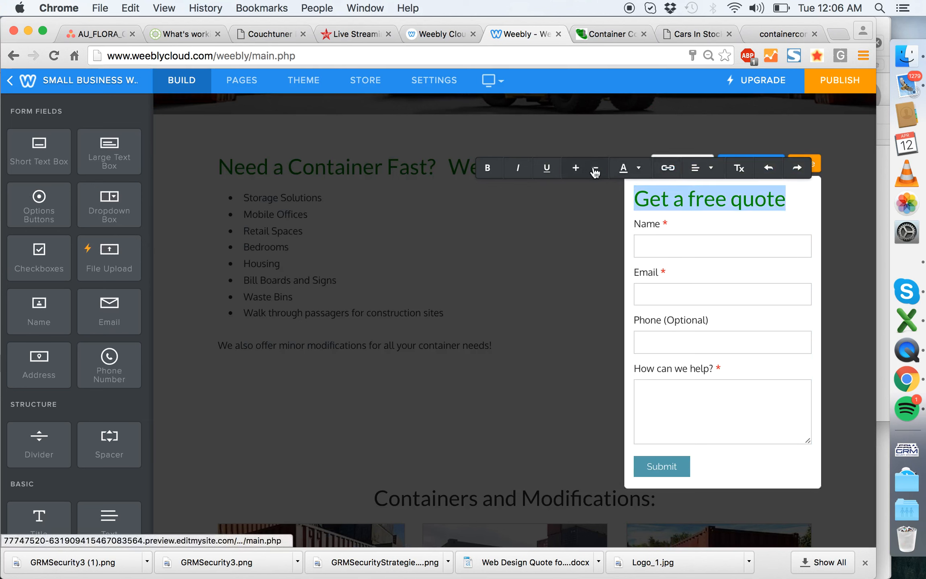
{"action": "left_click", "coordinate": [771, 197]}
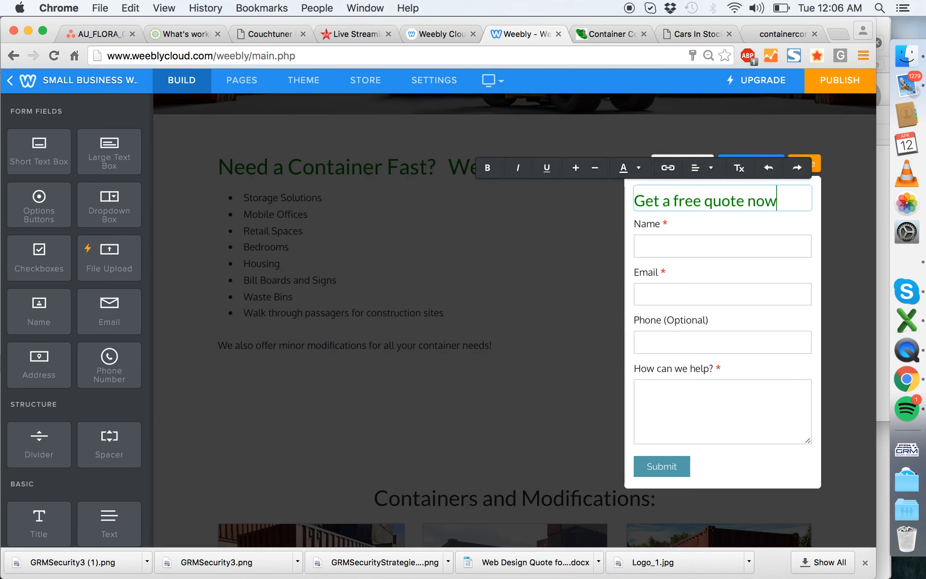
{"action": "left_click", "coordinate": [812, 166]}
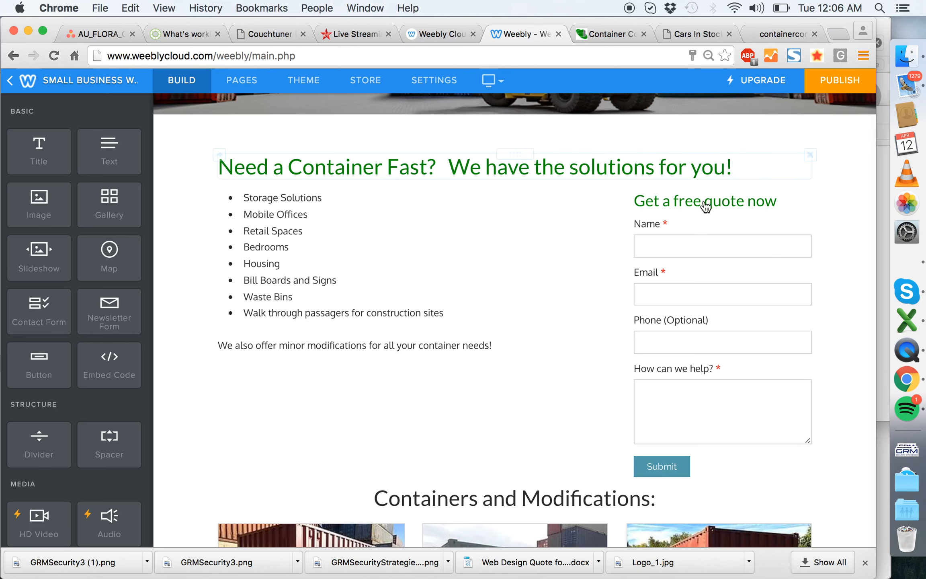
{"action": "left_click_drag", "start_coordinate": [628, 232], "coordinate": [652, 232]}
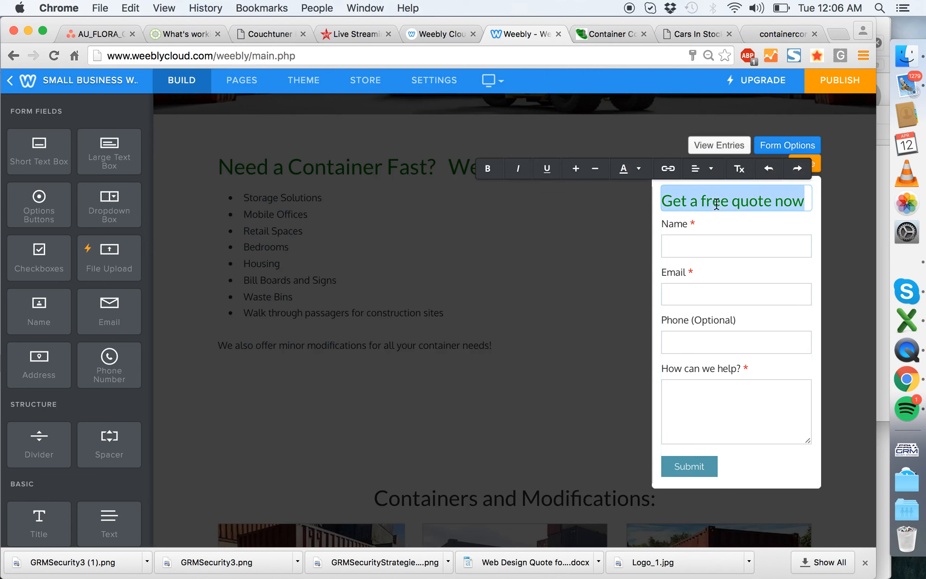
- Colour the "Get a free quote now" title red and fine-tune the divider beside the form
{"action": "left_click", "coordinate": [639, 169]}
{"action": "left_click", "coordinate": [458, 199]}
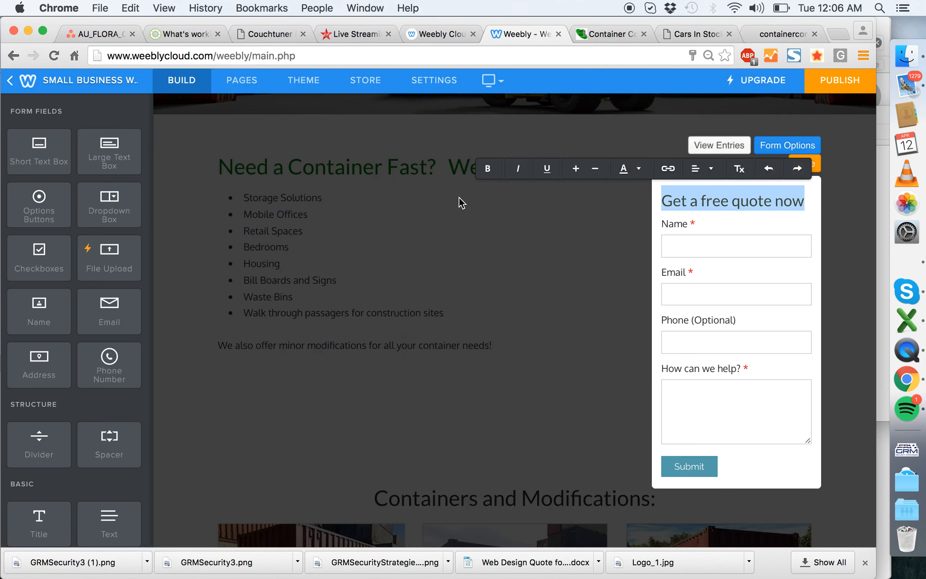
{"action": "left_click", "coordinate": [625, 173]}
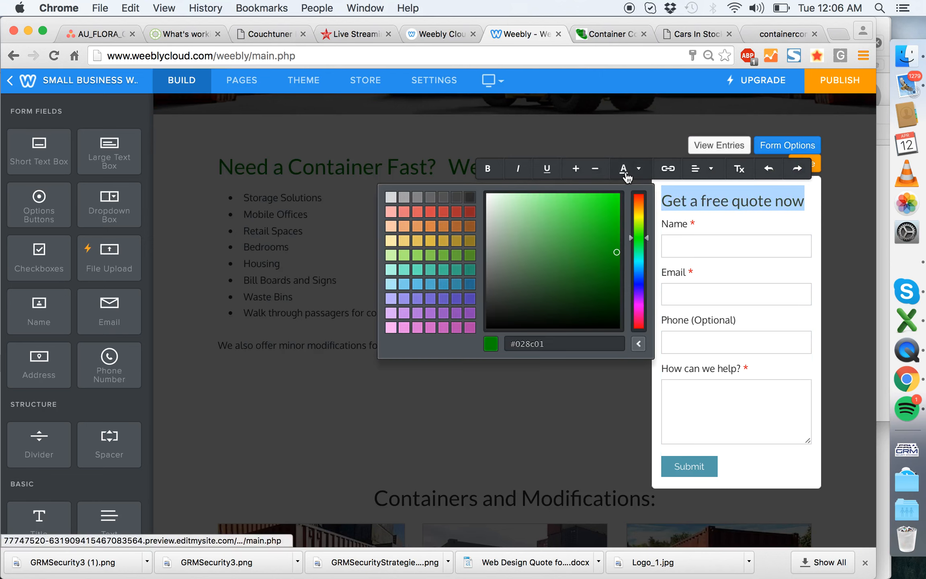
{"action": "left_click", "coordinate": [438, 221]}
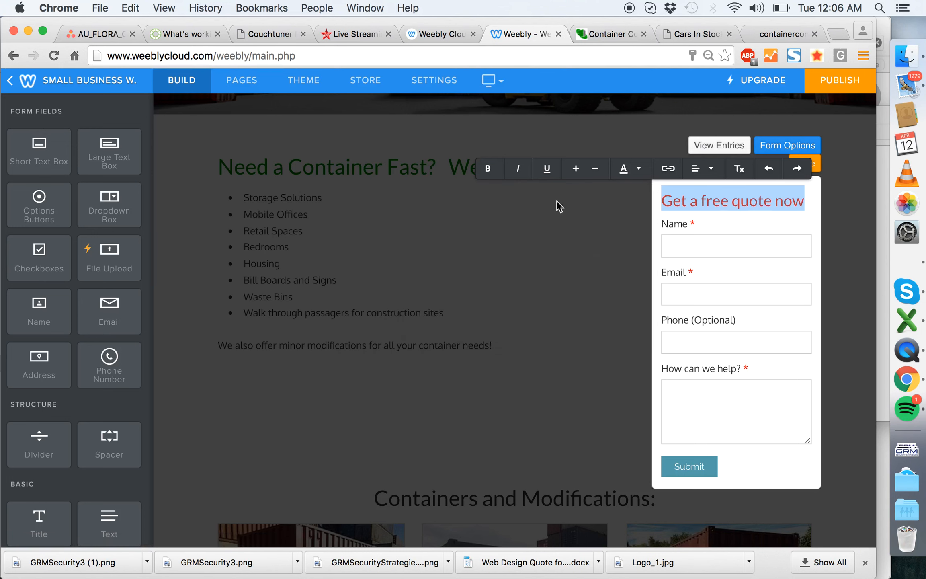
{"action": "left_click", "coordinate": [852, 197]}
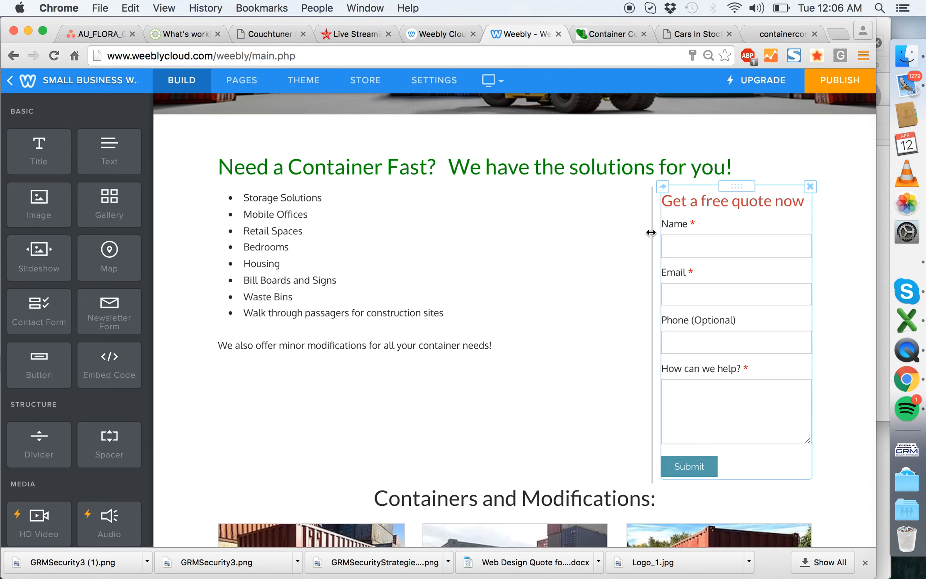
{"action": "left_click_drag", "start_coordinate": [648, 234], "coordinate": [648, 236]}
- Add a text block beneath the "Need a Container Fast?" heading and fill it with "Introductory text......................"
{"action": "left_click", "coordinate": [558, 168]}
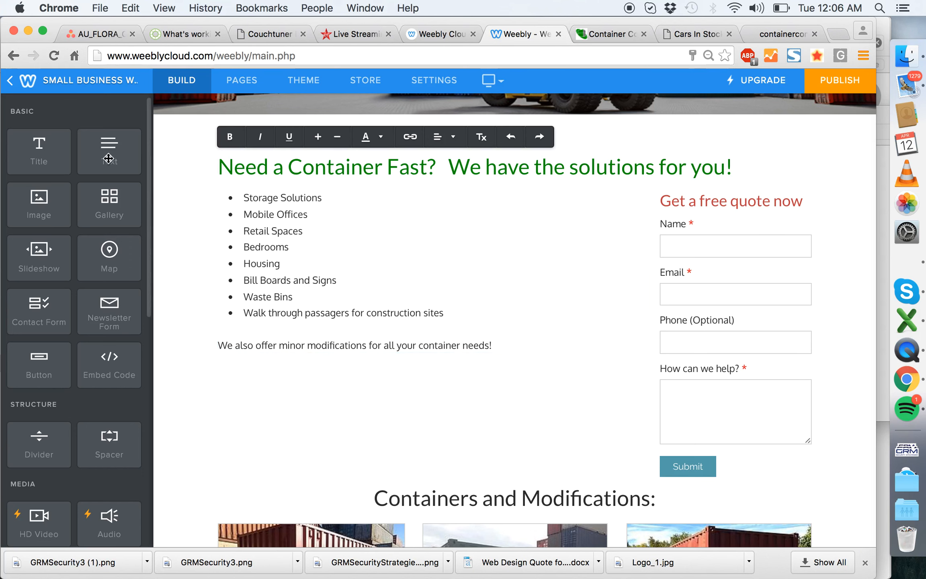
{"action": "scroll", "coordinate": [509, 335], "scroll_direction": "up", "scroll_amount": 3}
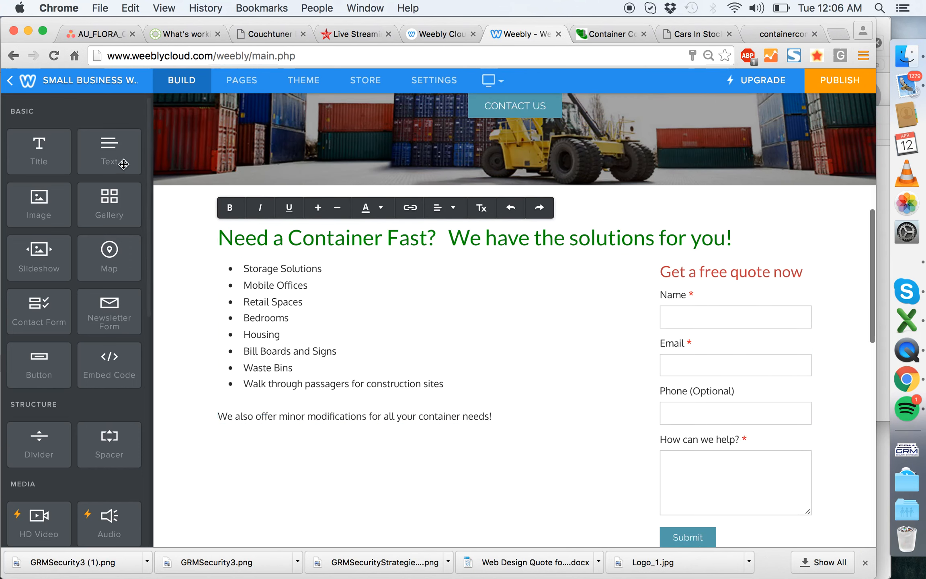
{"action": "left_click_drag", "start_coordinate": [123, 165], "coordinate": [513, 243]}
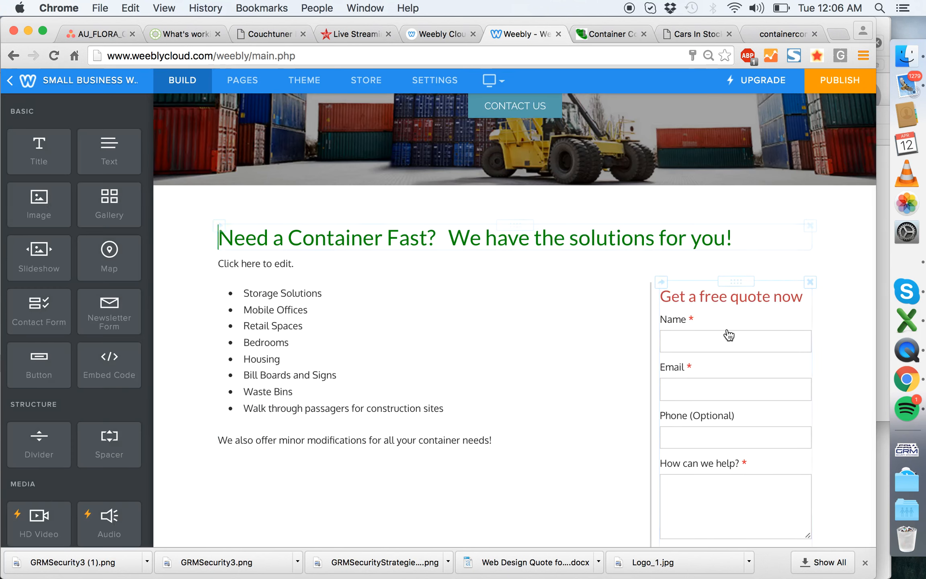
{"action": "left_click", "coordinate": [457, 265]}
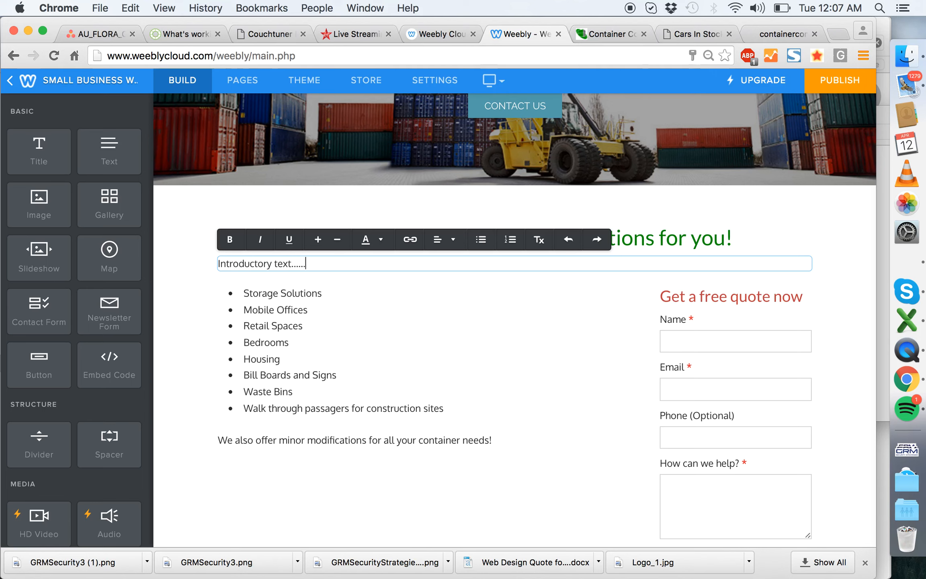
{"action": "key", "text": "Return"}
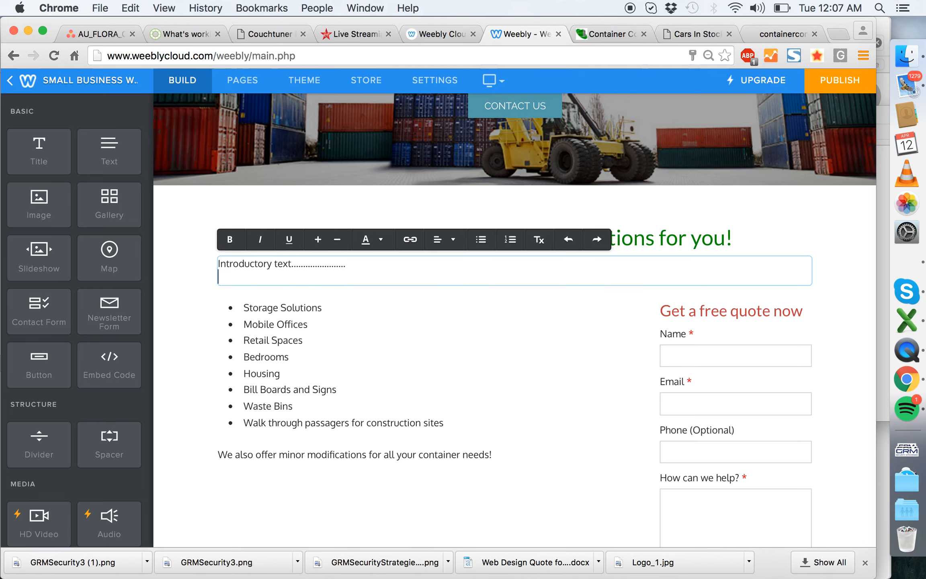
- Repeat the "Introductory text" placeholder line twice more within the same text block
{"action": "left_click_drag", "start_coordinate": [354, 263], "coordinate": [188, 266]}
{"action": "key", "text": "Down"}
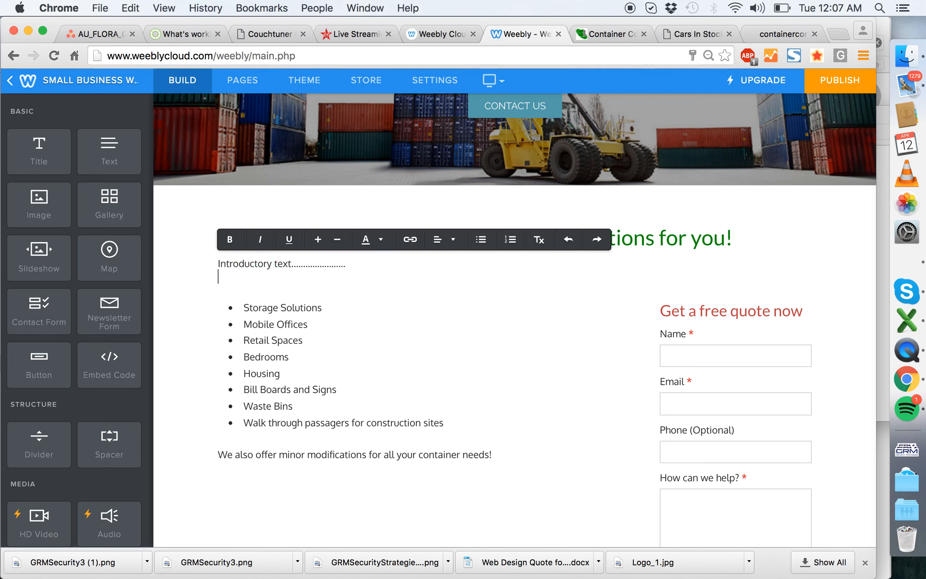
{"action": "key", "text": "Return"}
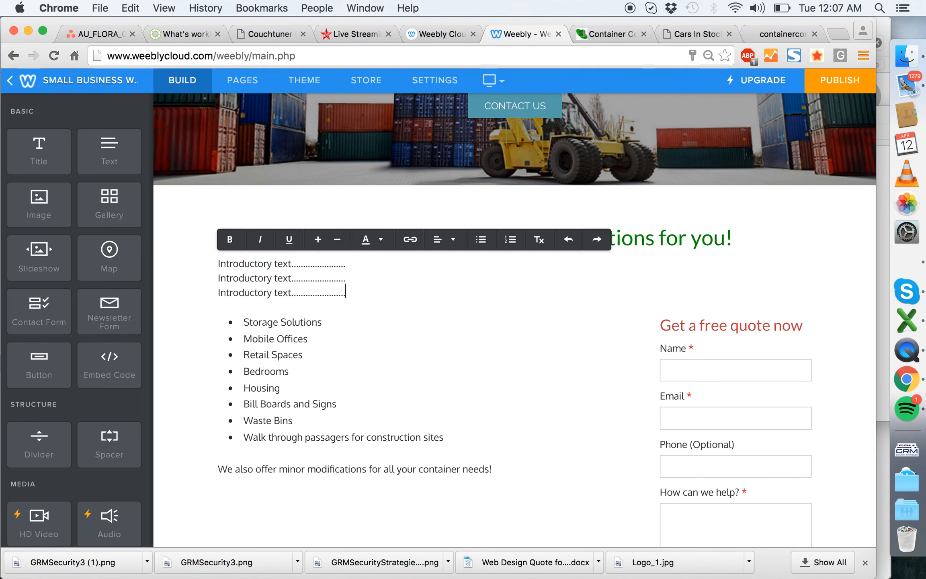
{"action": "left_click", "coordinate": [181, 259]}
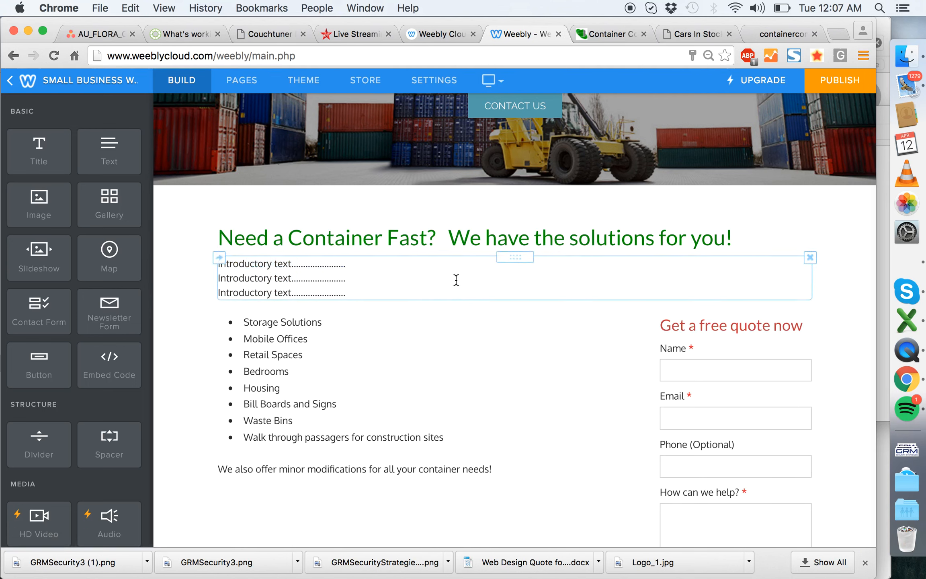
- Check the quote form's options, including its submit button's text and alignment settings
{"action": "scroll", "coordinate": [671, 361], "scroll_direction": "down", "scroll_amount": 5}
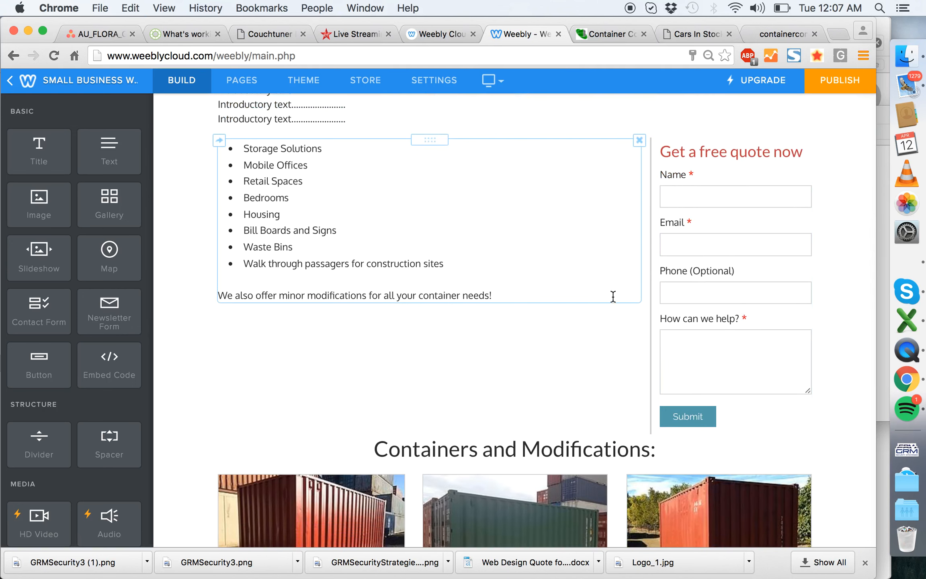
{"action": "scroll", "coordinate": [730, 306], "scroll_direction": "down", "scroll_amount": 5}
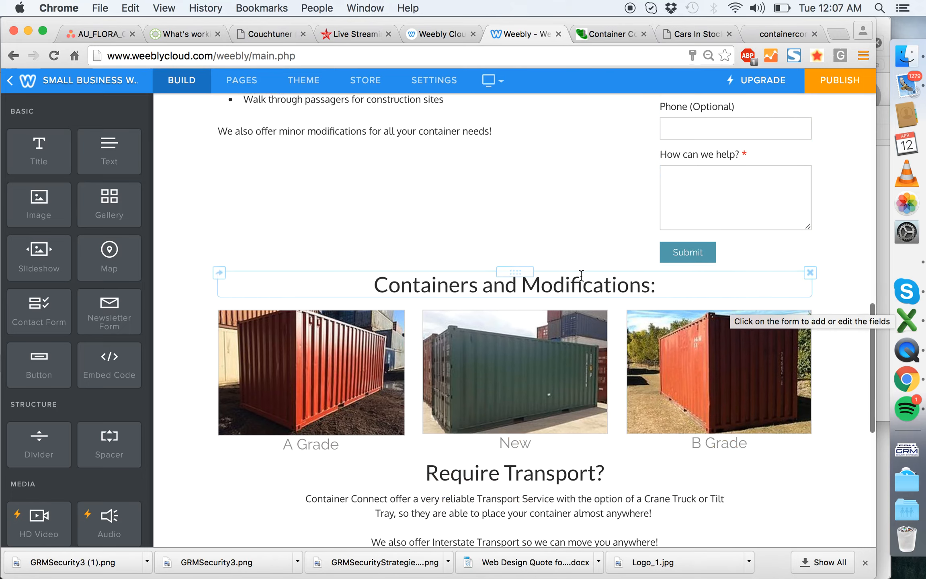
{"action": "left_click", "coordinate": [710, 249]}
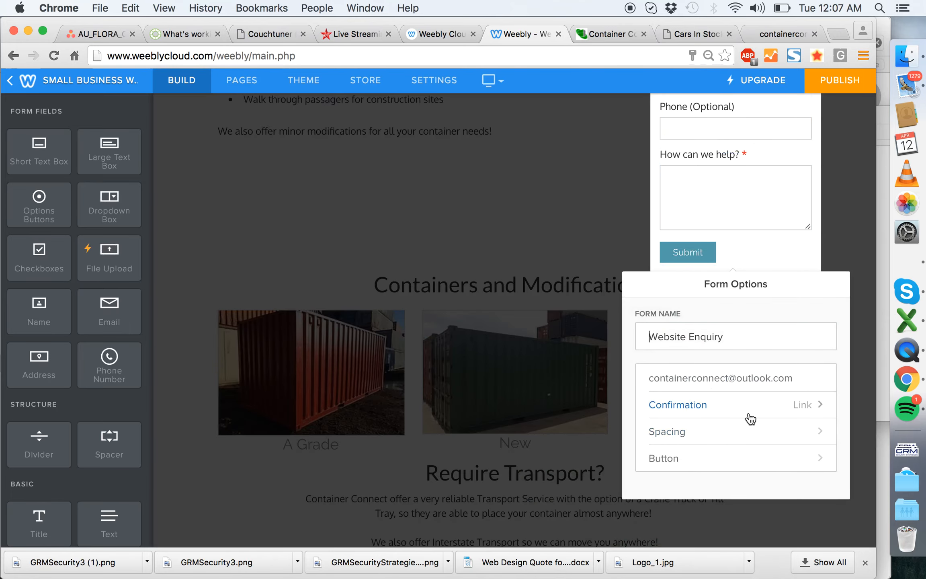
{"action": "left_click", "coordinate": [770, 461]}
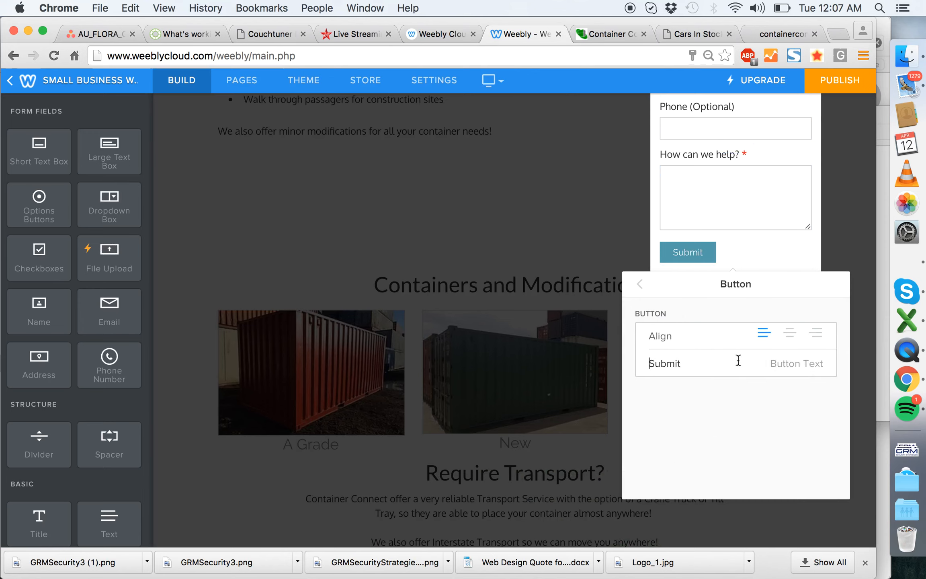
{"action": "left_click", "coordinate": [640, 285]}
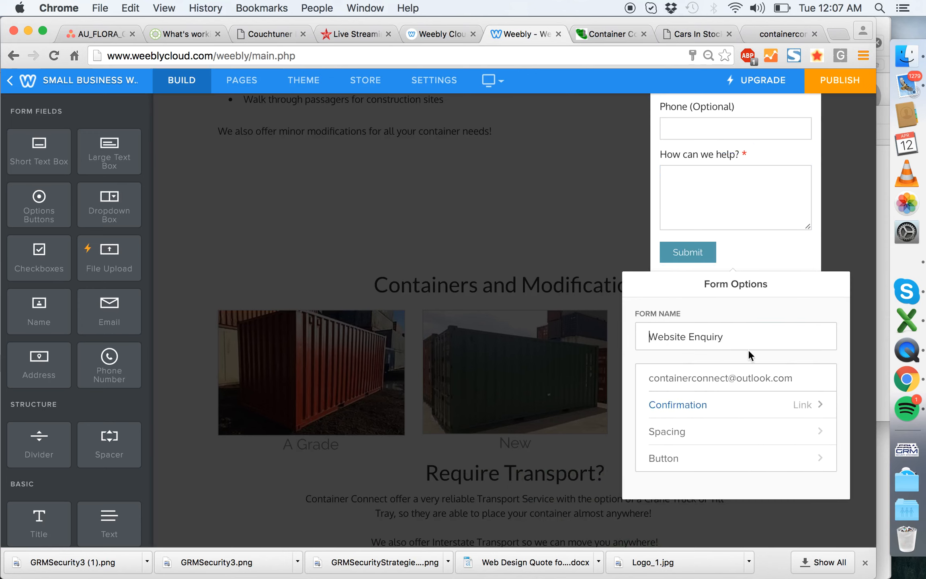
{"action": "left_click", "coordinate": [827, 230]}
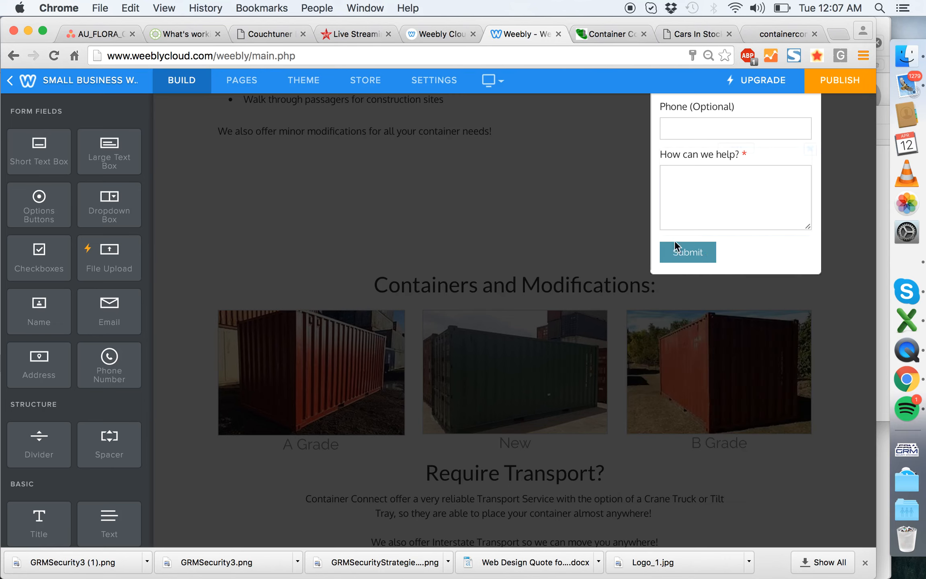
{"action": "scroll", "coordinate": [812, 144], "scroll_direction": "up", "scroll_amount": 5}
{"action": "left_click", "coordinate": [804, 106]}
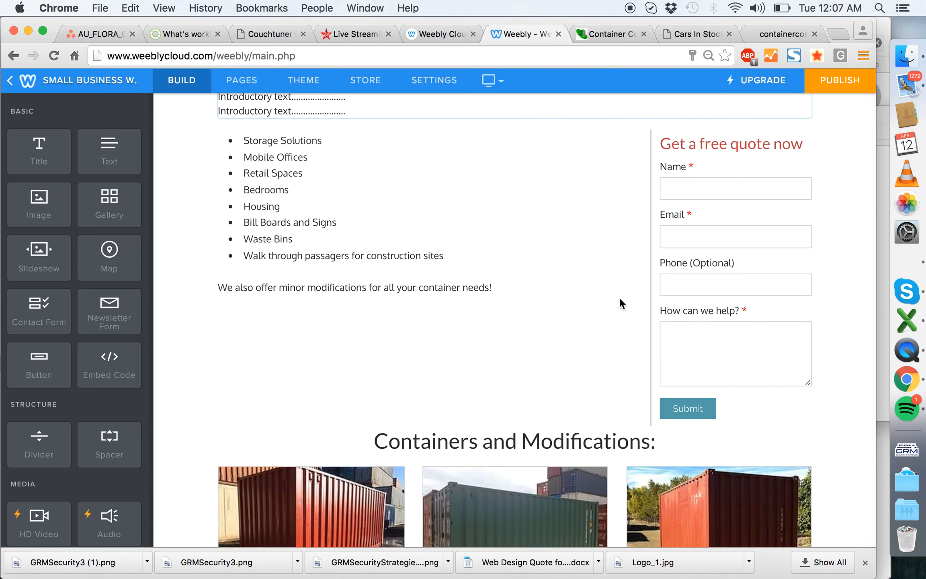
- Replace "SALES" in the footer's contact heading with "CONTAINER CONNECT"
{"action": "scroll", "coordinate": [618, 298], "scroll_direction": "down", "scroll_amount": 5}
{"action": "scroll", "coordinate": [531, 297], "scroll_direction": "down", "scroll_amount": 8}
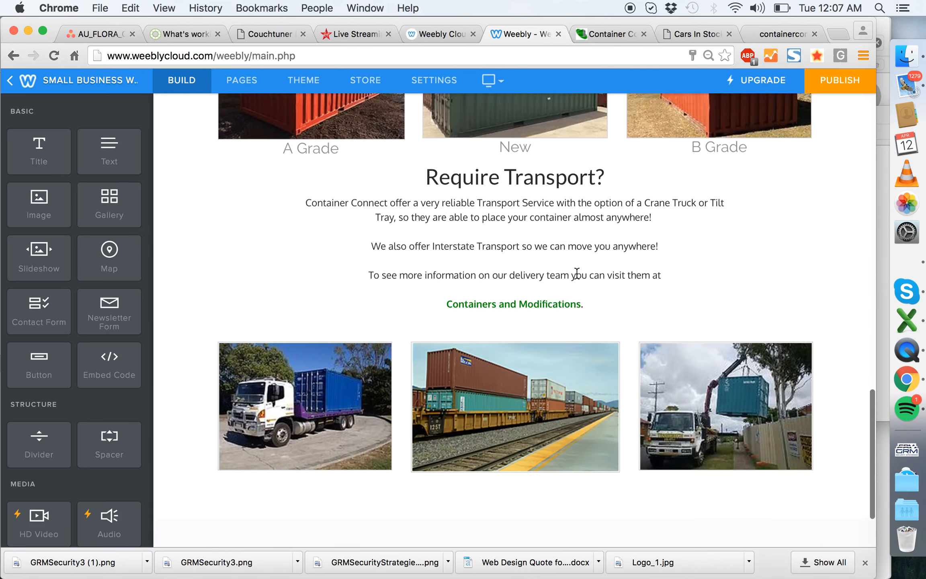
{"action": "scroll", "coordinate": [562, 239], "scroll_direction": "down", "scroll_amount": 2}
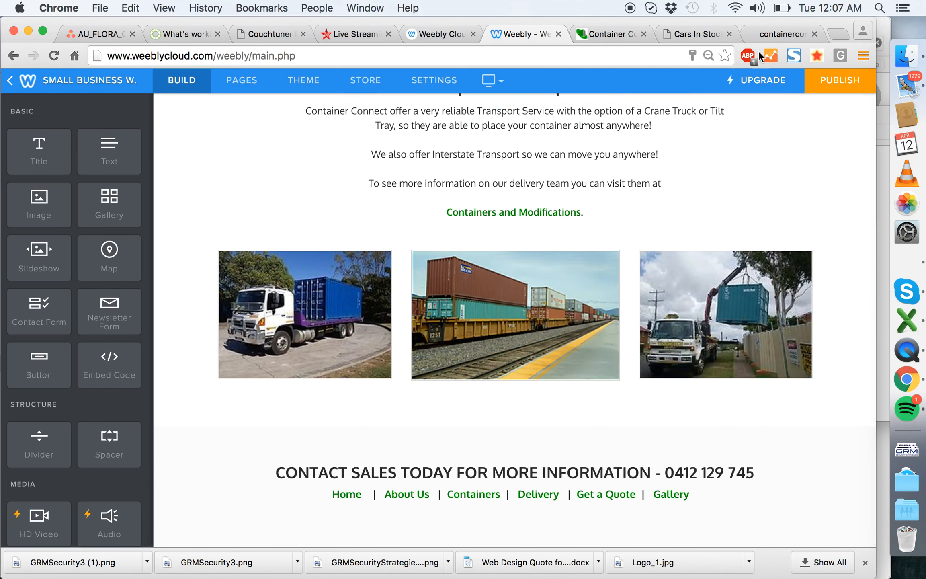
{"action": "left_click", "coordinate": [556, 478]}
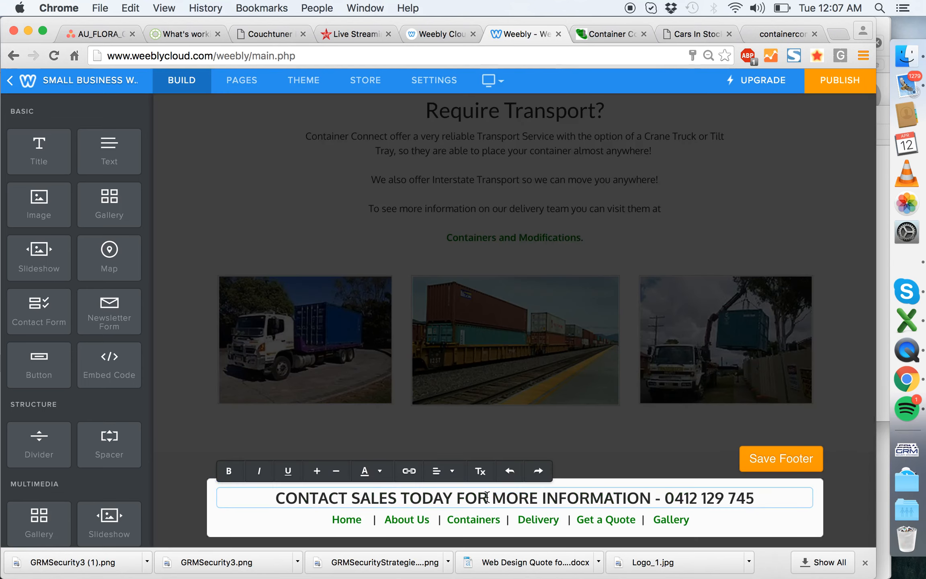
{"action": "left_click", "coordinate": [396, 499]}
{"action": "key", "text": "BackSpace"}
{"action": "key", "text": "BackSpace"}
{"action": "key", "text": "BackSpace"}
{"action": "key", "text": "BackSpace"}
{"action": "key", "text": "BackSpace"}
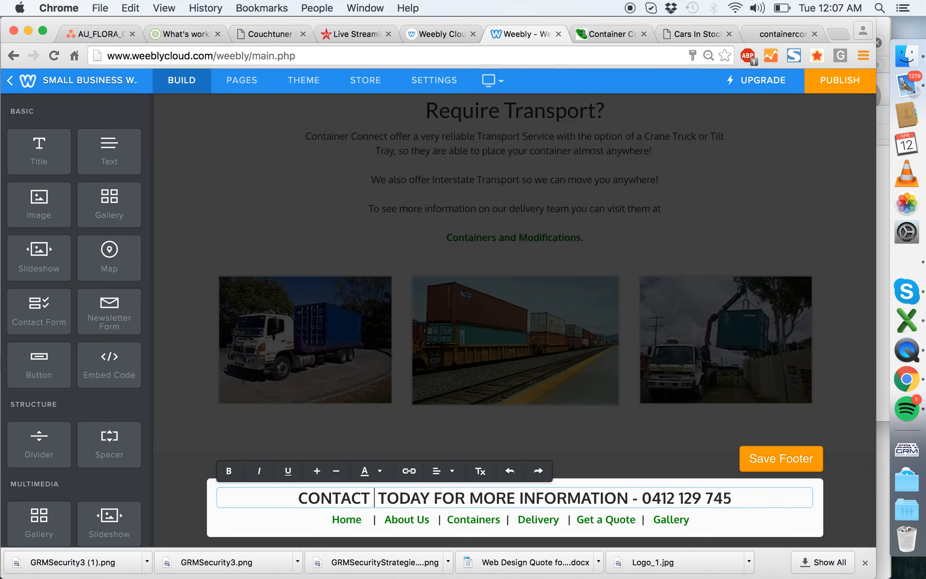
{"action": "type", "text": "CONTAINER CONNECT"}
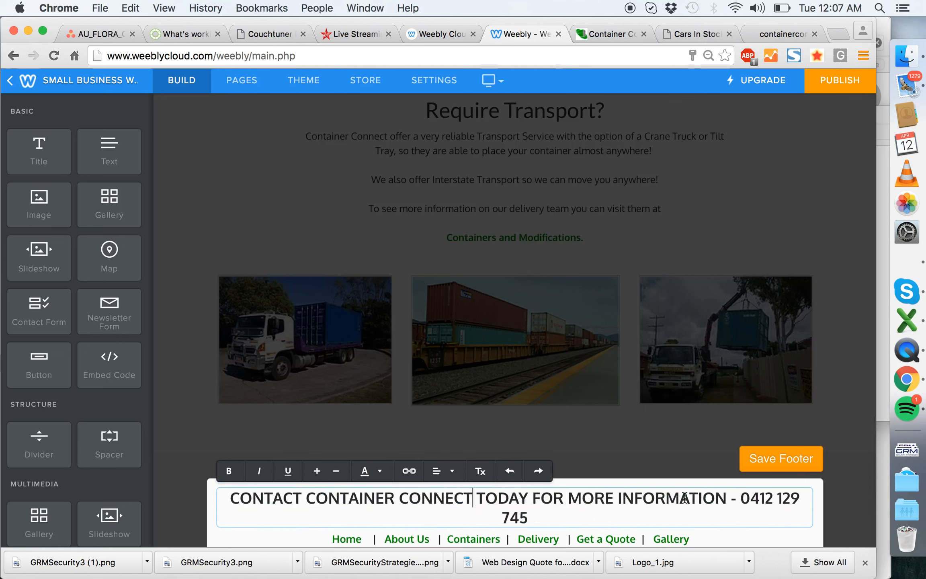
- Replace "MORE INFORMATION" in the footer heading with "YOUR TRANSPORT SOLUTIONS"
{"action": "left_click_drag", "start_coordinate": [728, 499], "coordinate": [568, 505]}
{"action": "type", "text": "YOUR TR"}
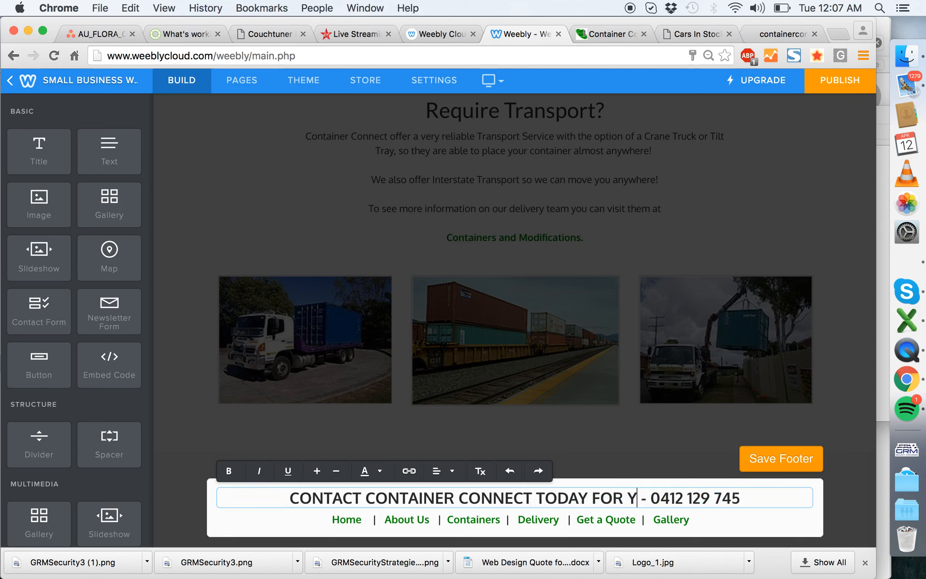
{"action": "type", "text": "ANSPORT SOLUTIO"}
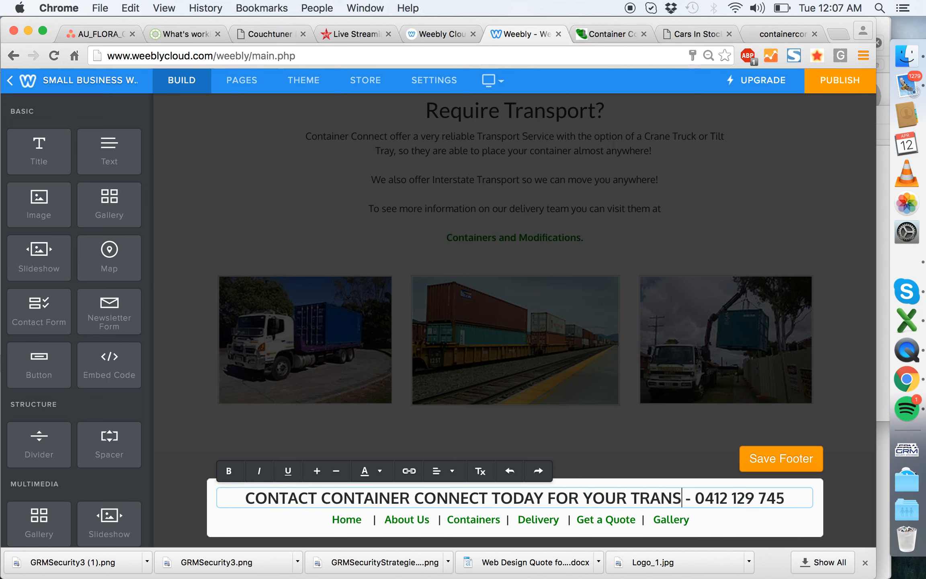
{"action": "type", "text": "NS"}
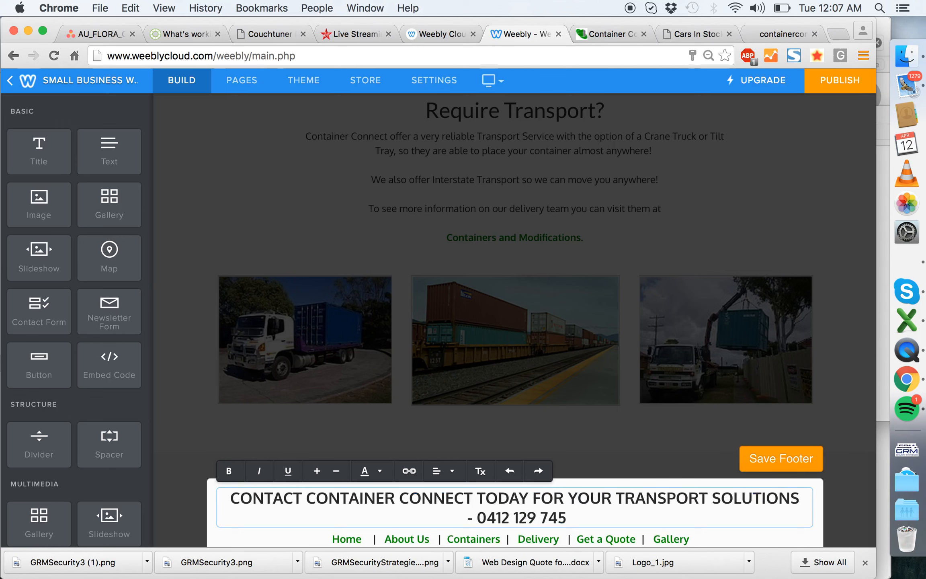
{"action": "type", "text": " RELIABLE AND"}
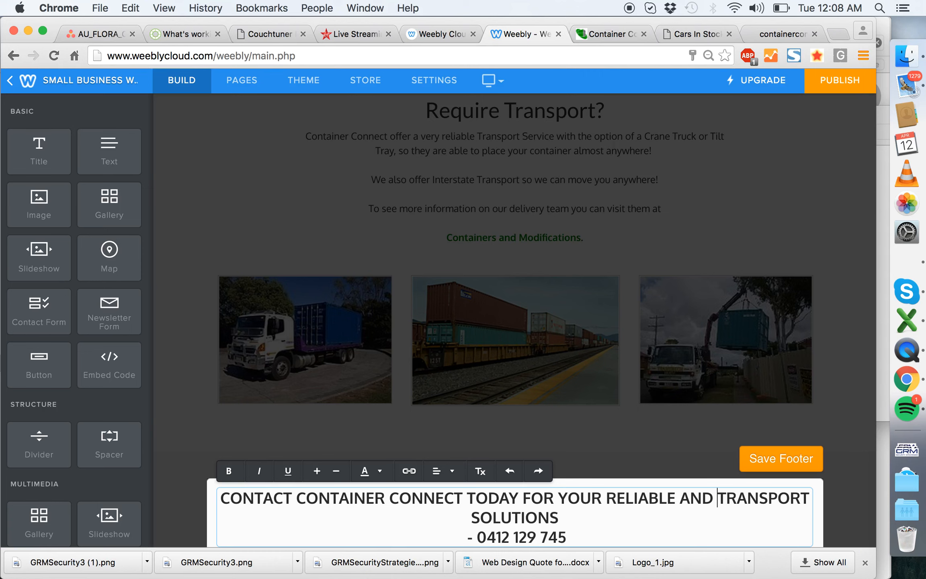
- Insert "RELIABLE" before "TRANSPORT SOLUTIONS" in the footer heading and add blank lines above the phone number
{"action": "key", "text": "BackSpace"}
{"action": "key", "text": "BackSpace"}
{"action": "key", "text": "BackSpace"}
{"action": "key", "text": "BackSpace"}
{"action": "scroll", "coordinate": [636, 432], "scroll_direction": "down", "scroll_amount": 2}
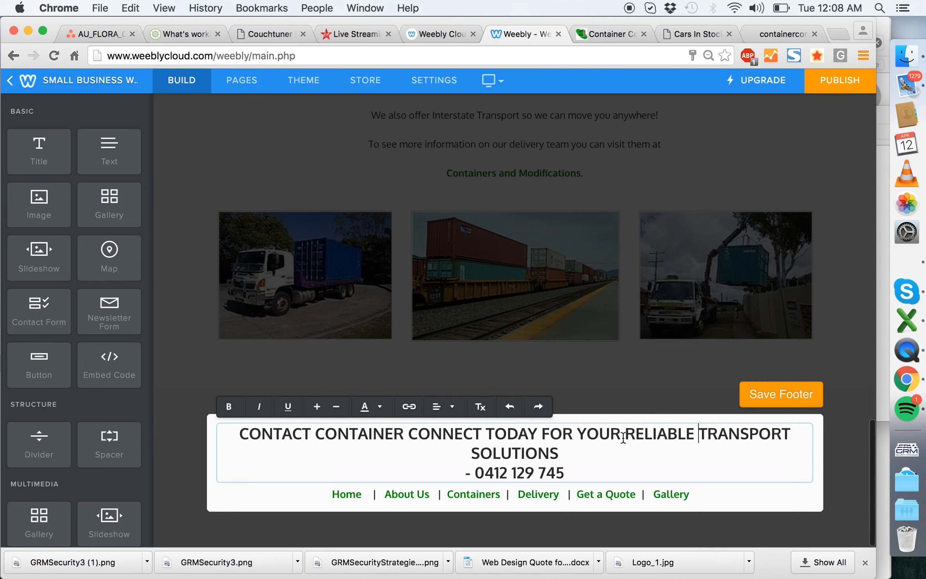
{"action": "left_click", "coordinate": [611, 456]}
{"action": "key", "text": "Return"}
{"action": "key", "text": "Return"}
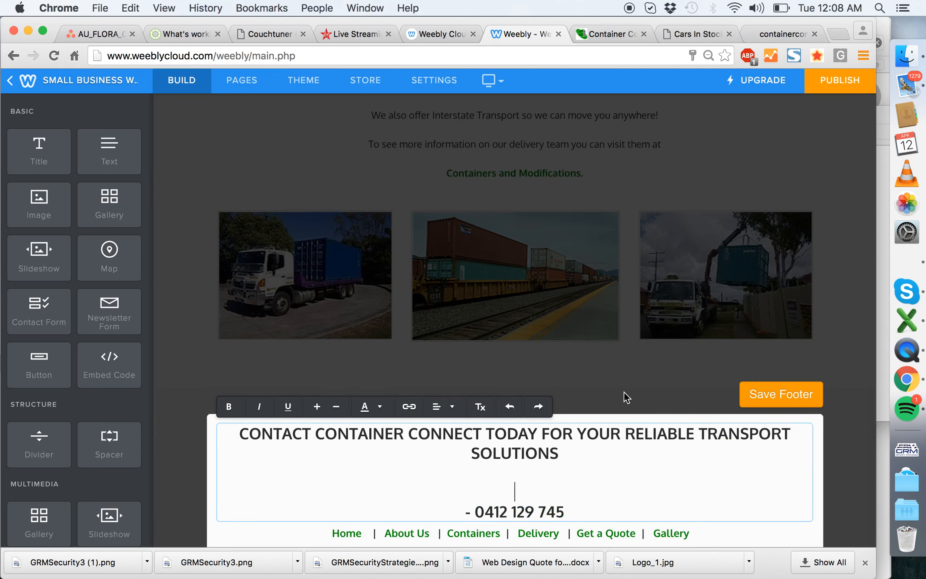
- Remove the bold from the footer's row of page links, left-align it and save the footer
{"action": "scroll", "coordinate": [547, 120], "scroll_direction": "down", "scroll_amount": 2}
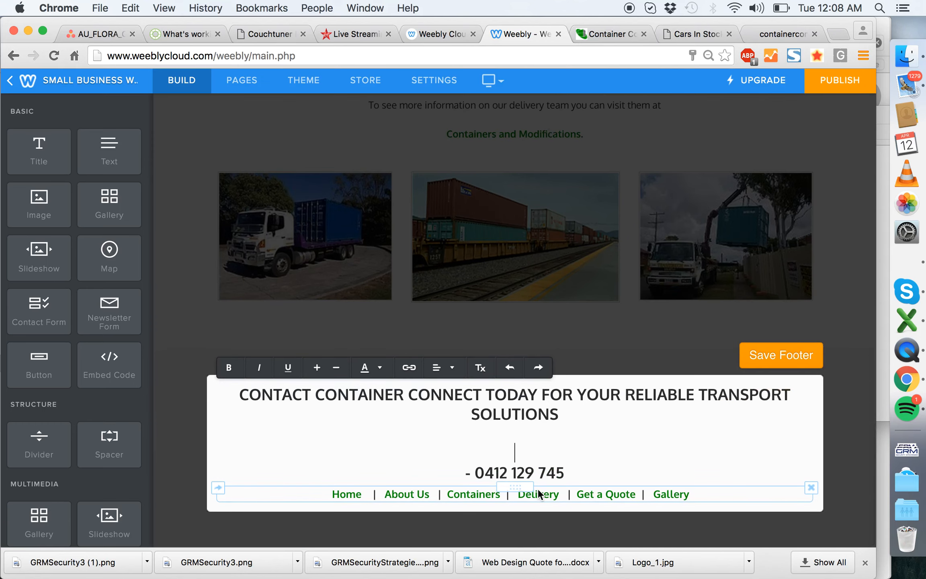
{"action": "triple_click", "coordinate": [525, 497]}
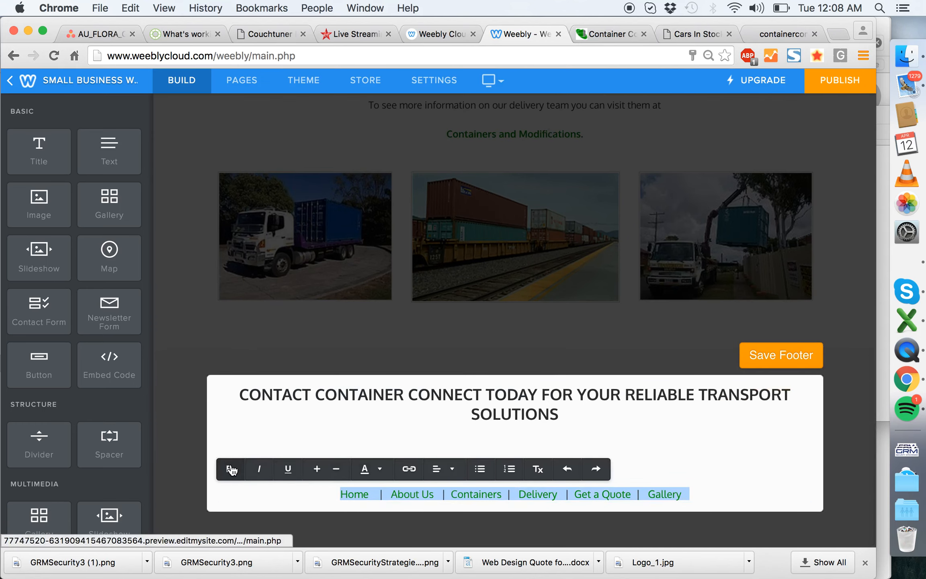
{"action": "left_click", "coordinate": [438, 468]}
{"action": "left_click", "coordinate": [439, 491]}
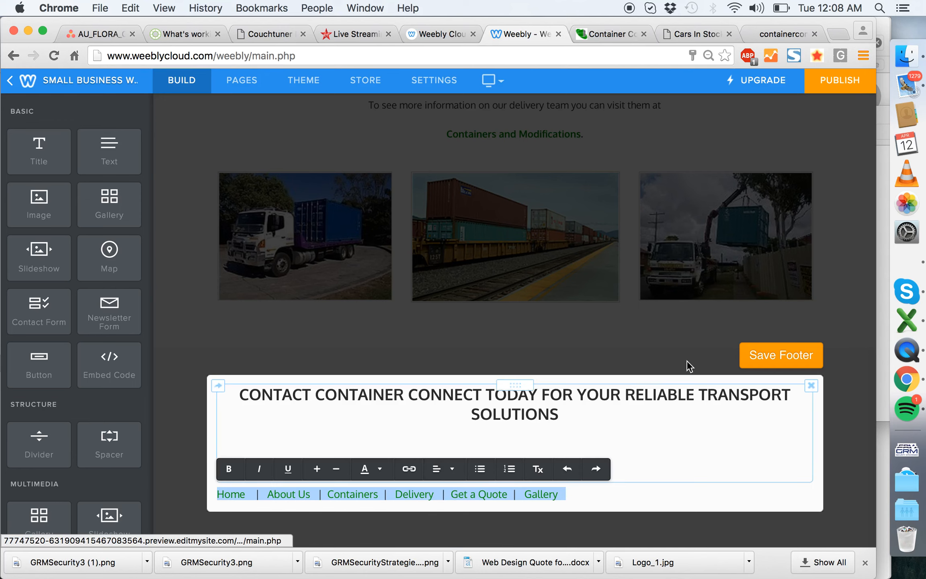
{"action": "left_click", "coordinate": [771, 353]}
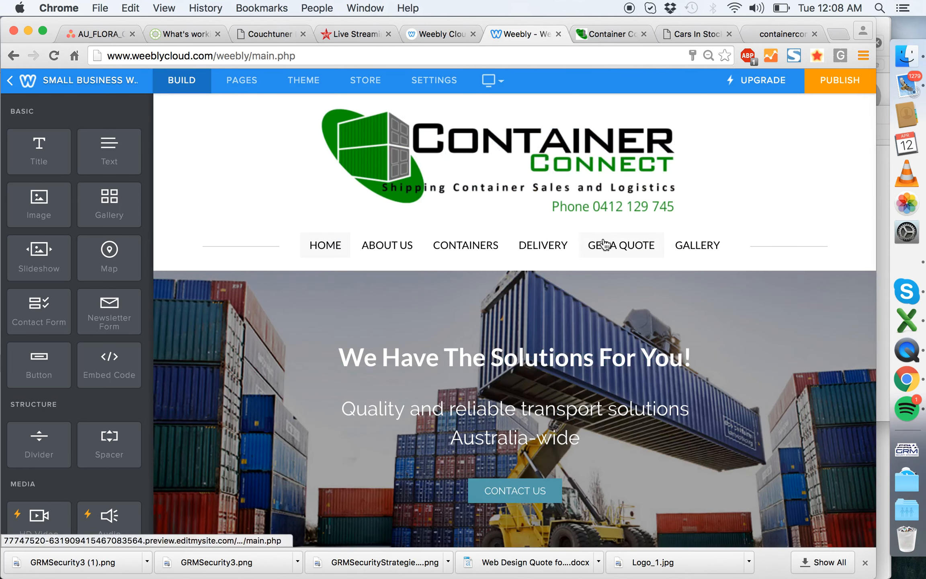
- Open the Get a Quote page and select the mobile, email and operating hours lines under "Let's Talk"
{"action": "left_click", "coordinate": [625, 242]}
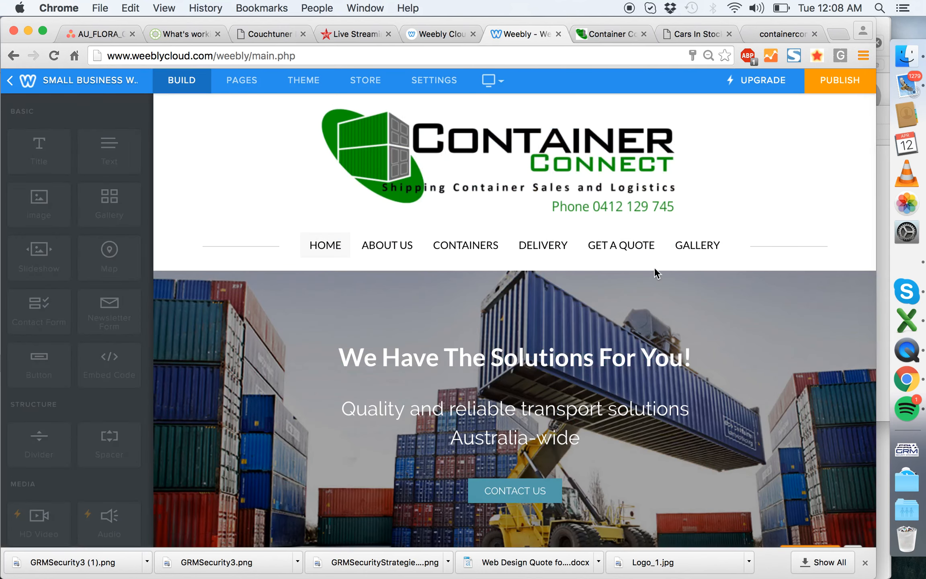
{"action": "scroll", "coordinate": [613, 255], "scroll_direction": "down", "scroll_amount": 5}
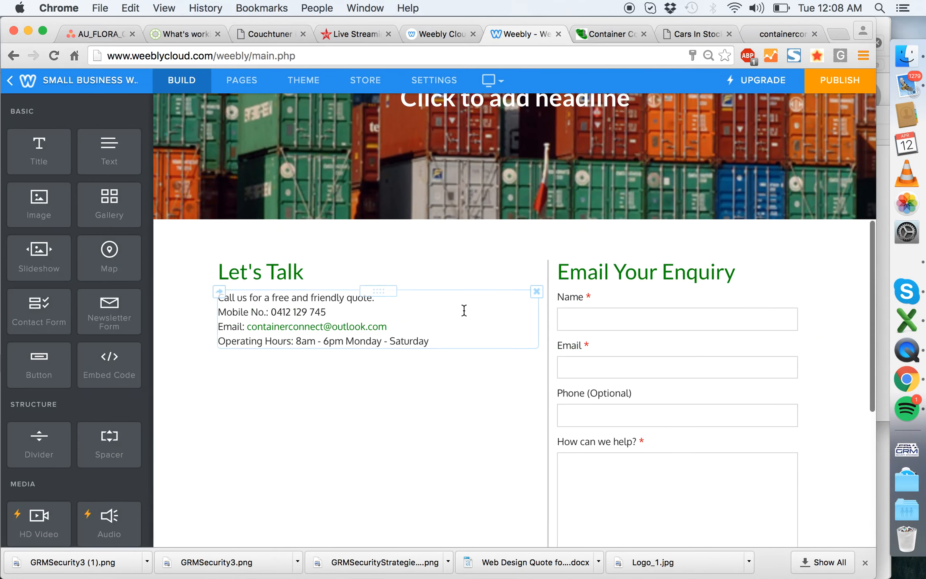
{"action": "left_click", "coordinate": [426, 320]}
{"action": "left_click_drag", "start_coordinate": [404, 325], "coordinate": [200, 315]}
{"action": "left_click", "coordinate": [184, 309]}
{"action": "left_click_drag", "start_coordinate": [440, 342], "coordinate": [196, 317]}
{"action": "key", "text": "super+c"}
- Reopen the footer for editing and delete the phone number and blank lines from its heading
{"action": "scroll", "coordinate": [335, 344], "scroll_direction": "down", "scroll_amount": 8}
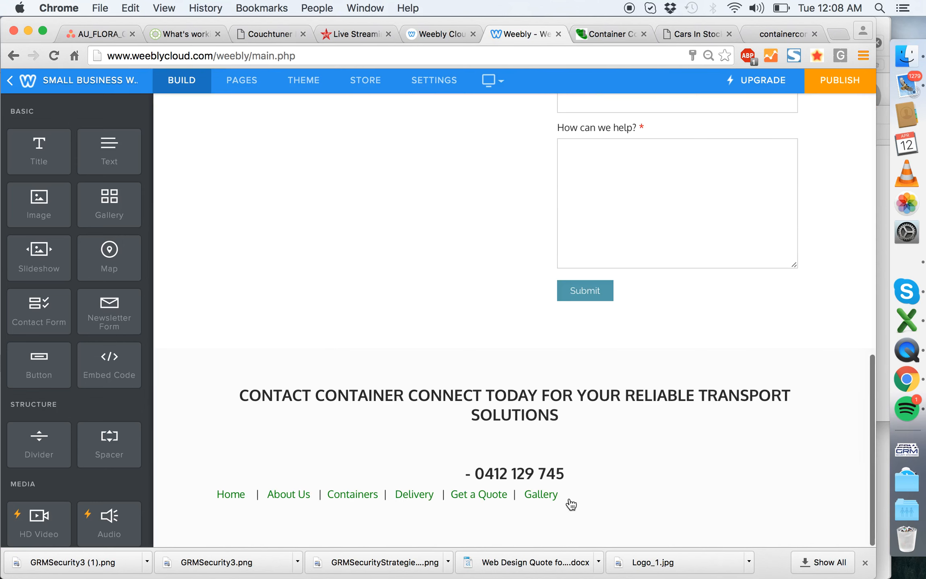
{"action": "left_click", "coordinate": [506, 429]}
{"action": "left_click", "coordinate": [463, 470]}
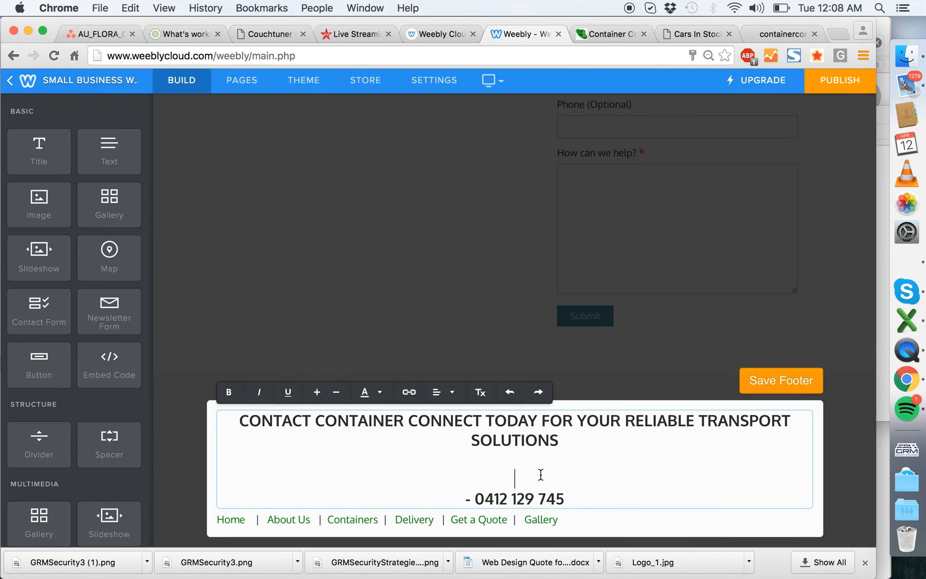
{"action": "left_click_drag", "start_coordinate": [589, 496], "coordinate": [324, 467]}
{"action": "key", "text": "BackSpace"}
{"action": "key", "text": "BackSpace"}
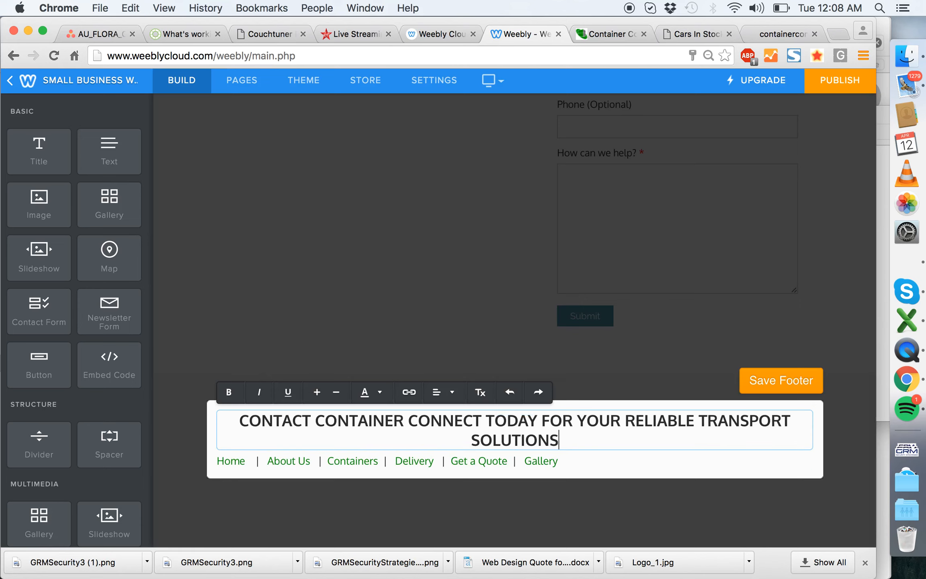
- Open the theme's font settings for the footer's paragraph titles and clear the formatting of the footer heading
{"action": "left_click", "coordinate": [315, 83]}
{"action": "left_click", "coordinate": [85, 177]}
{"action": "scroll", "coordinate": [62, 442], "scroll_direction": "down", "scroll_amount": 5}
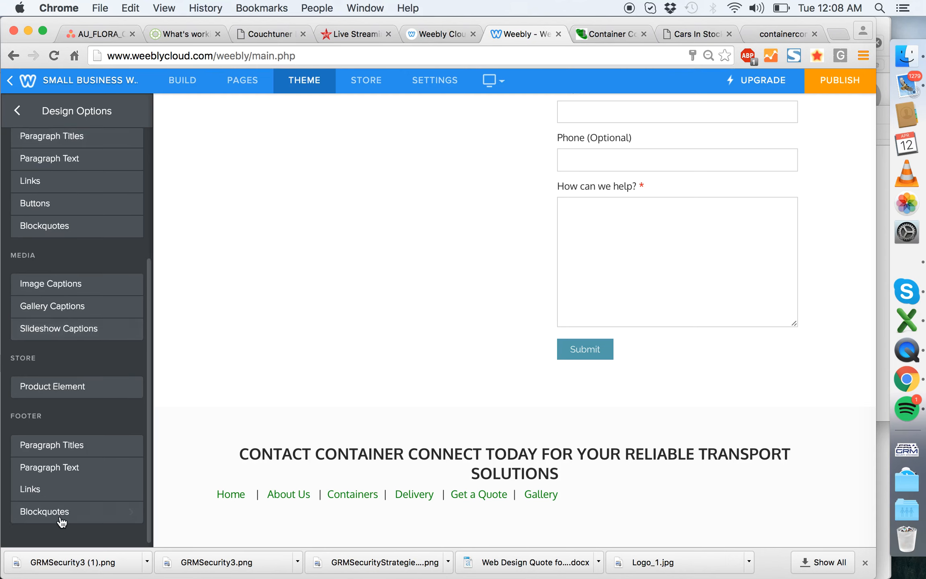
{"action": "left_click", "coordinate": [61, 445]}
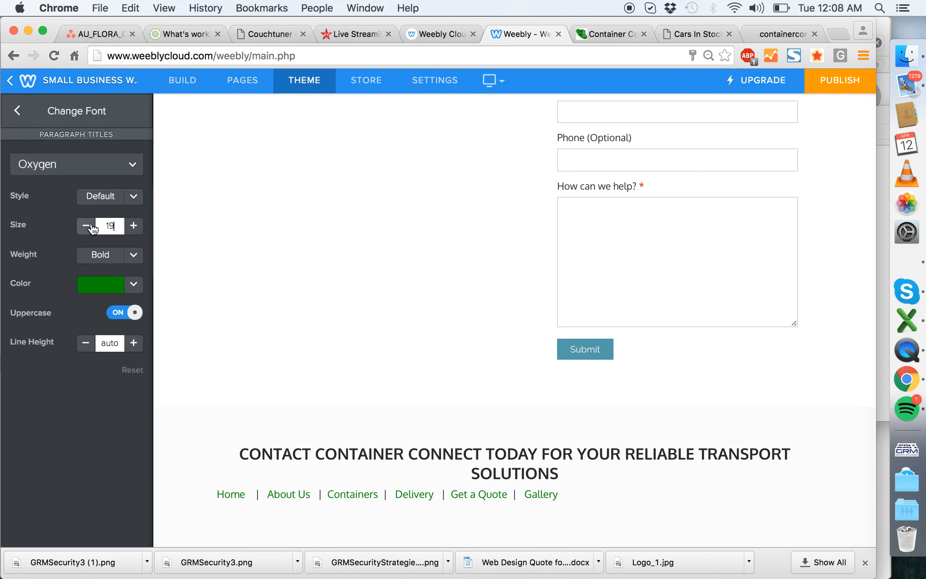
{"action": "left_click", "coordinate": [361, 460]}
{"action": "triple_click", "coordinate": [406, 496]}
{"action": "left_click", "coordinate": [480, 451]}
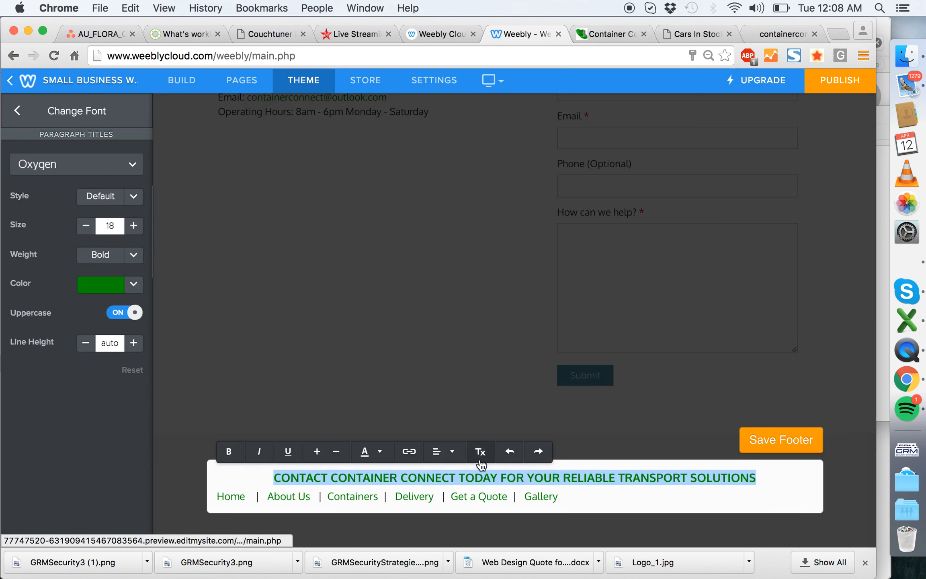
- Set the footer's paragraph titles to size 22 and the dark grey colour #2a2a2a
{"action": "left_click", "coordinate": [133, 225]}
{"action": "left_click", "coordinate": [133, 225]}
{"action": "left_click", "coordinate": [134, 225]}
{"action": "left_click", "coordinate": [134, 225]}
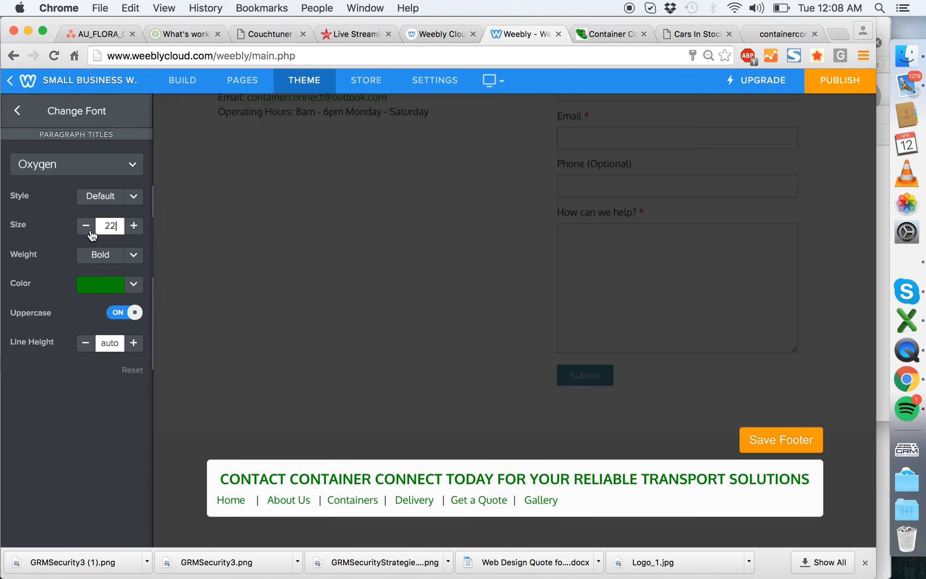
{"action": "left_click", "coordinate": [133, 284]}
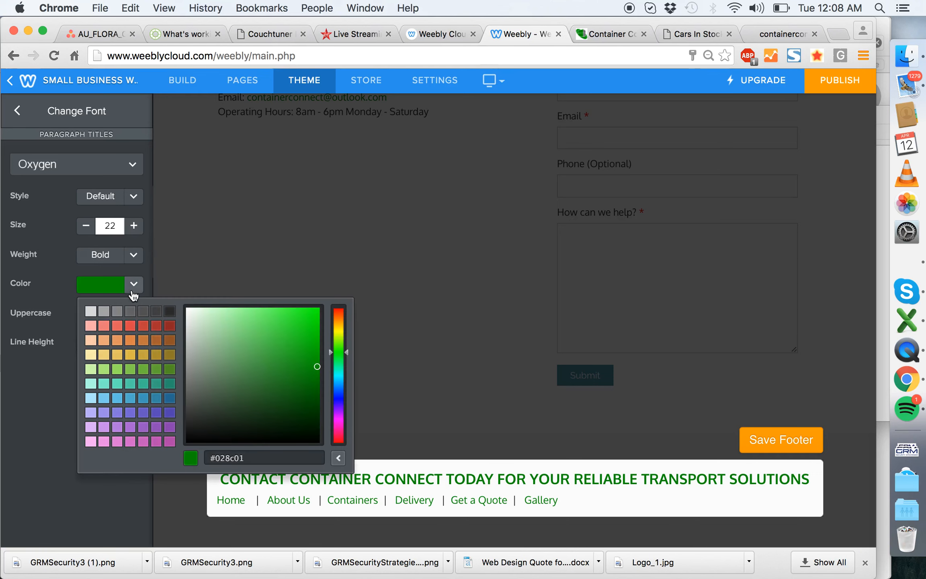
{"action": "left_click", "coordinate": [169, 312]}
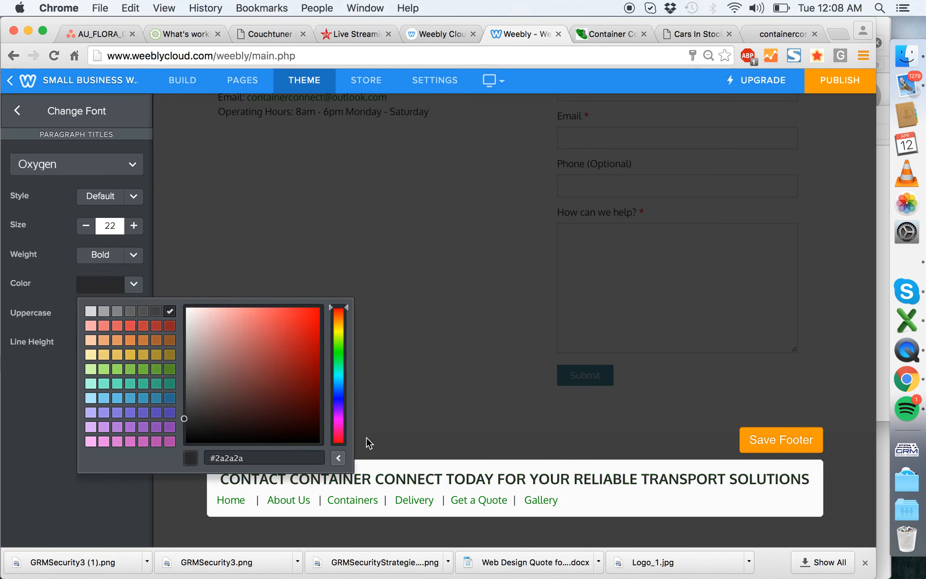
{"action": "left_click", "coordinate": [54, 527]}
- Left-align the footer heading "CONTACT CONTAINER CONNECT TODAY FOR YOUR RELIABLE TRANSPORT SOLUTIONS"
{"action": "left_click", "coordinate": [553, 481]}
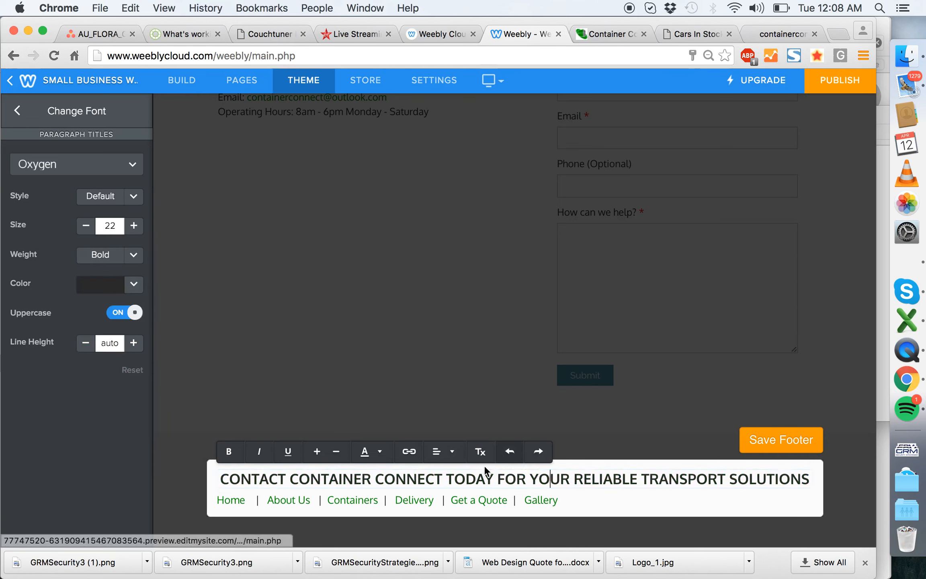
{"action": "left_click", "coordinate": [451, 447]}
{"action": "left_click", "coordinate": [444, 468]}
{"action": "left_click", "coordinate": [160, 486]}
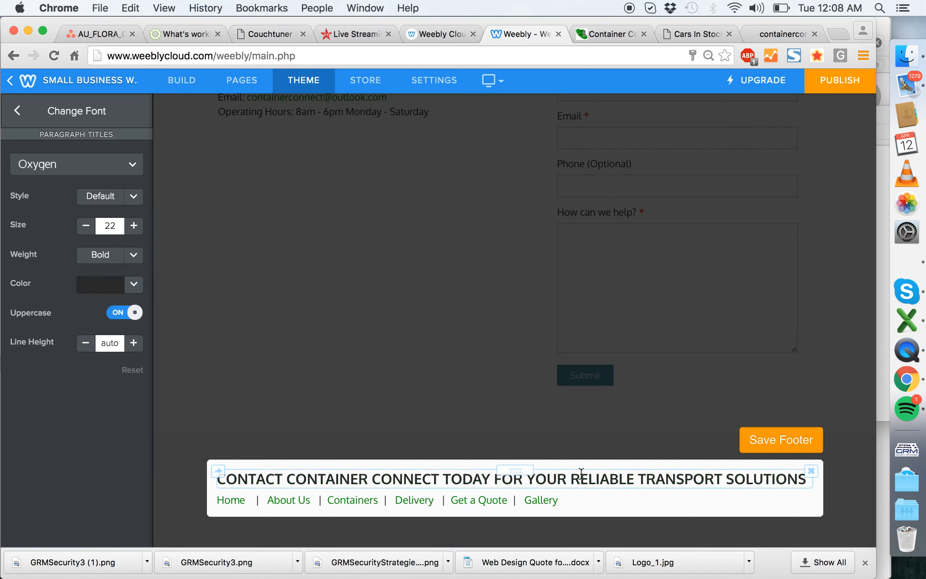
- Change the footer's paragraph text font to Lato and return to the page-building view
{"action": "left_click", "coordinate": [260, 500]}
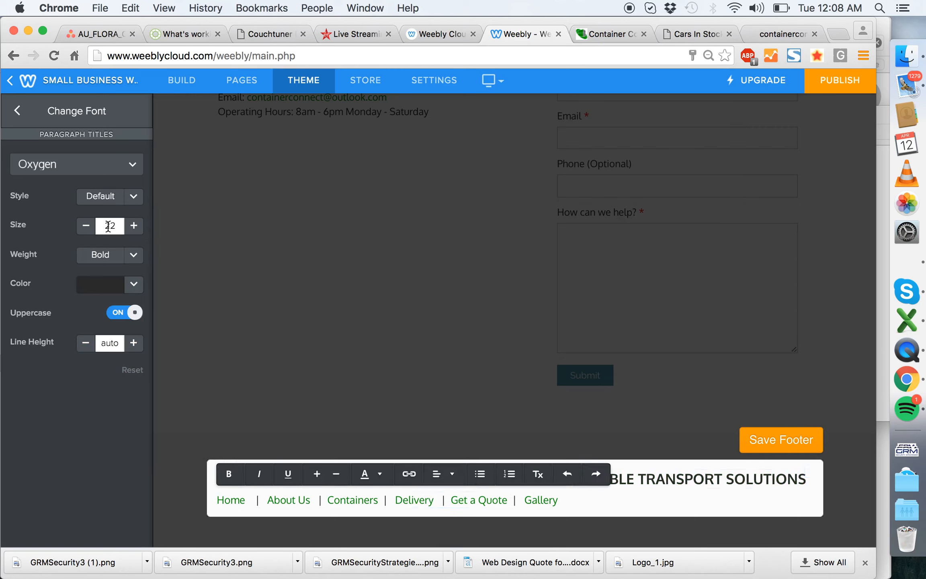
{"action": "left_click", "coordinate": [18, 112]}
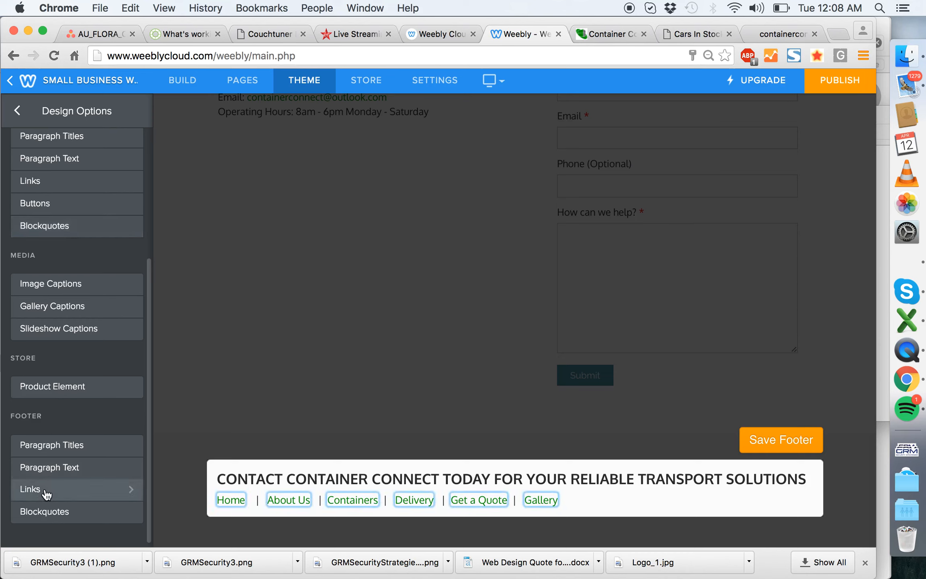
{"action": "left_click", "coordinate": [69, 466]}
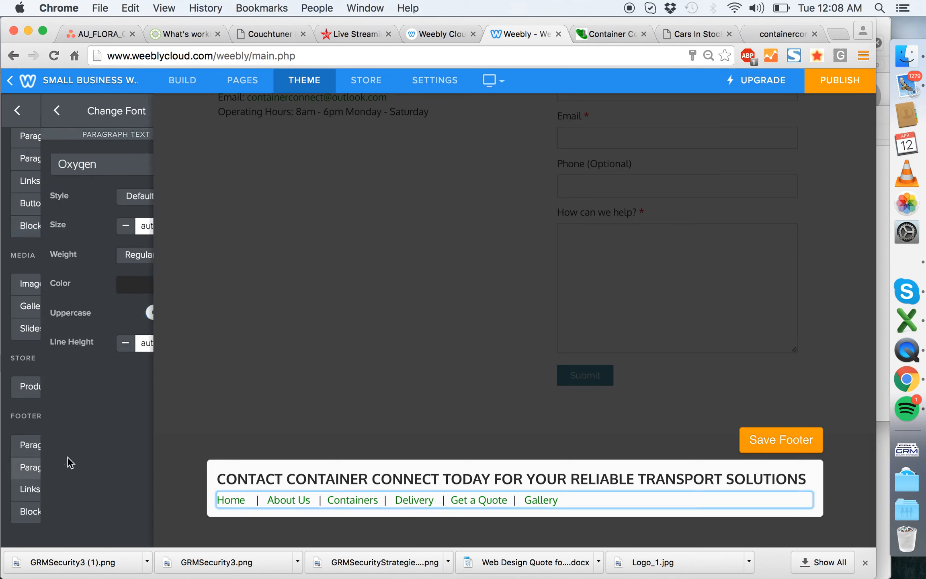
{"action": "left_click", "coordinate": [80, 164]}
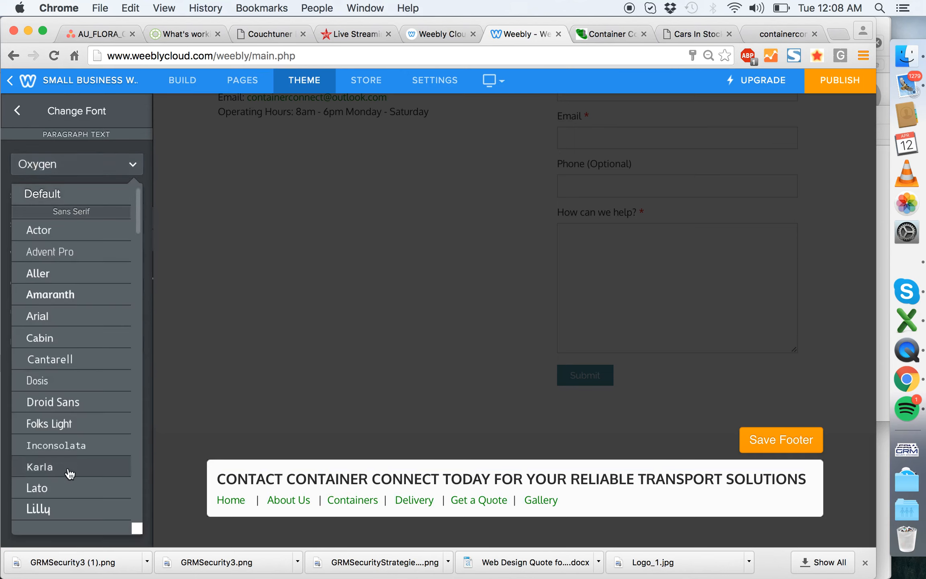
{"action": "left_click", "coordinate": [70, 489]}
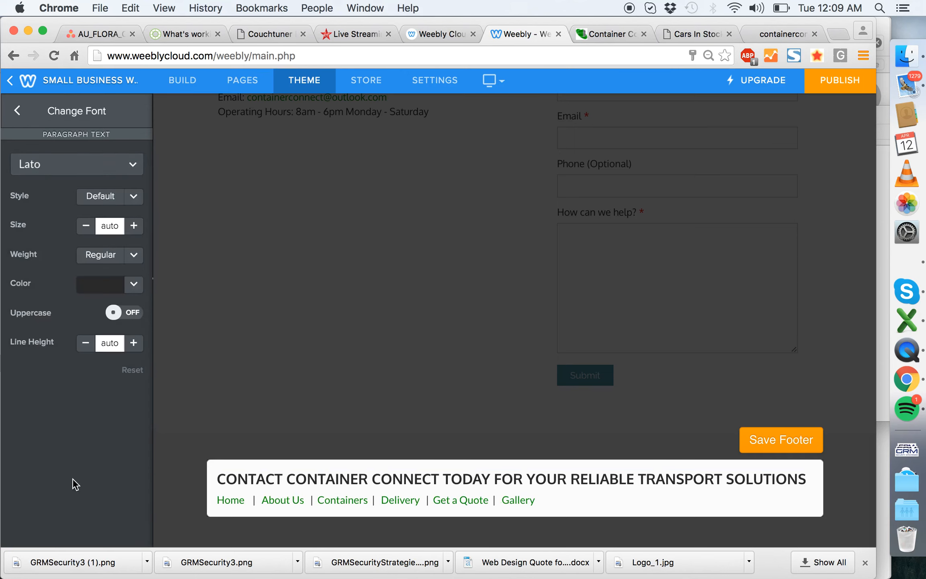
{"action": "left_click", "coordinate": [260, 500]}
{"action": "left_click", "coordinate": [220, 499]}
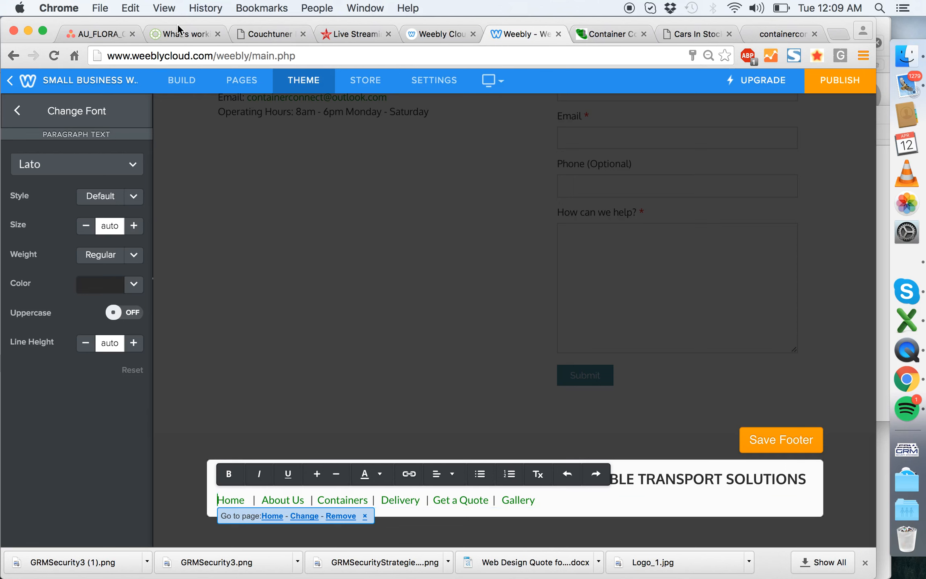
{"action": "left_click", "coordinate": [28, 106]}
{"action": "left_click", "coordinate": [18, 108]}
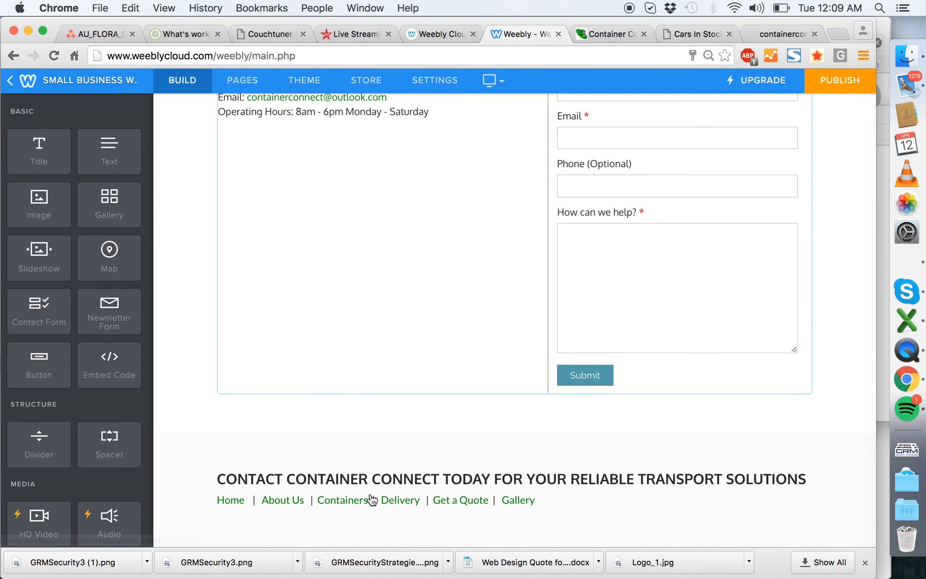
- Add a text element between the footer heading and the page links and paste the mobile, email and operating hours lines
{"action": "scroll", "coordinate": [290, 426], "scroll_direction": "up", "scroll_amount": 1}
{"action": "left_click_drag", "start_coordinate": [93, 155], "coordinate": [428, 414]}
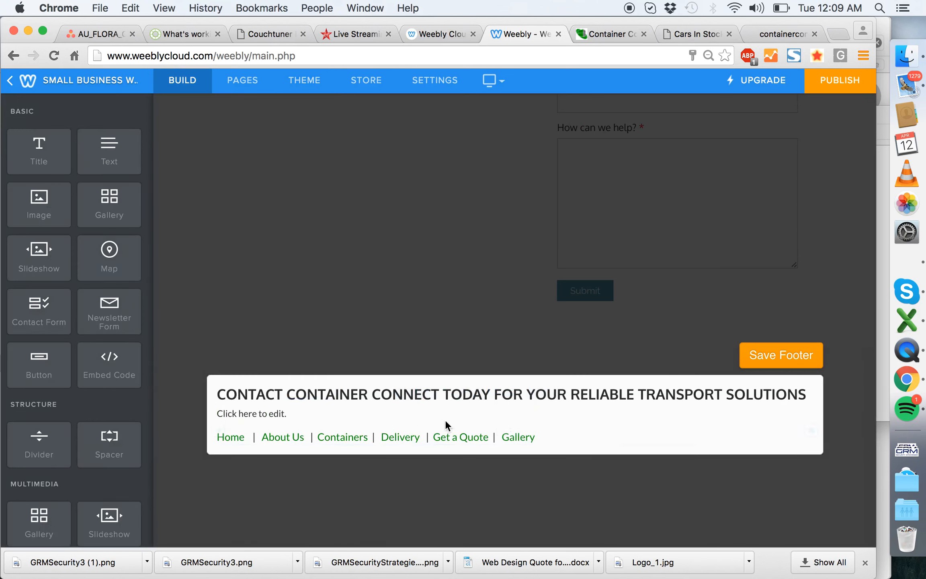
{"action": "left_click", "coordinate": [346, 409]}
{"action": "key", "text": "super+v"}
{"action": "left_click", "coordinate": [174, 424]}
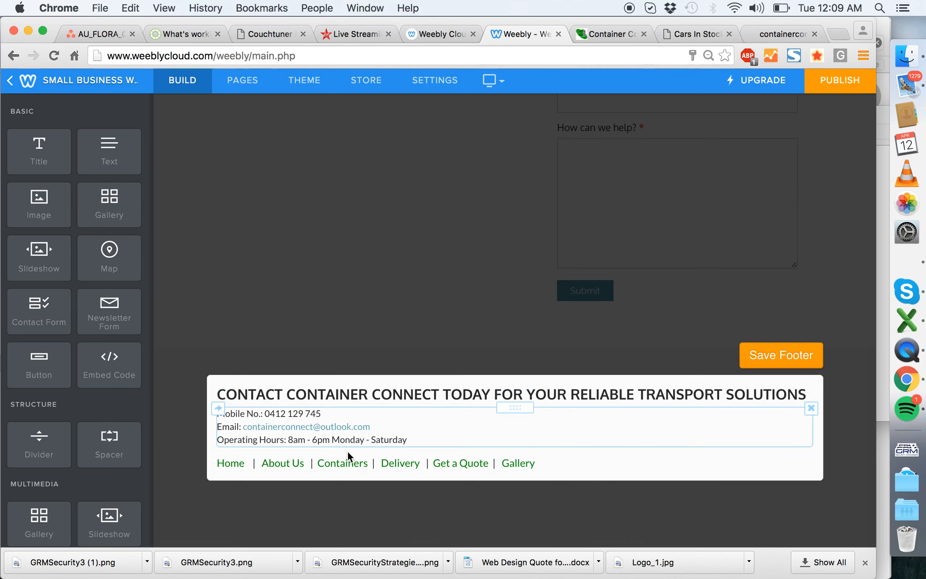
- Reduce the font size of the footer's row of page links and save the footer
{"action": "left_click", "coordinate": [319, 466]}
{"action": "key", "text": "super+a"}
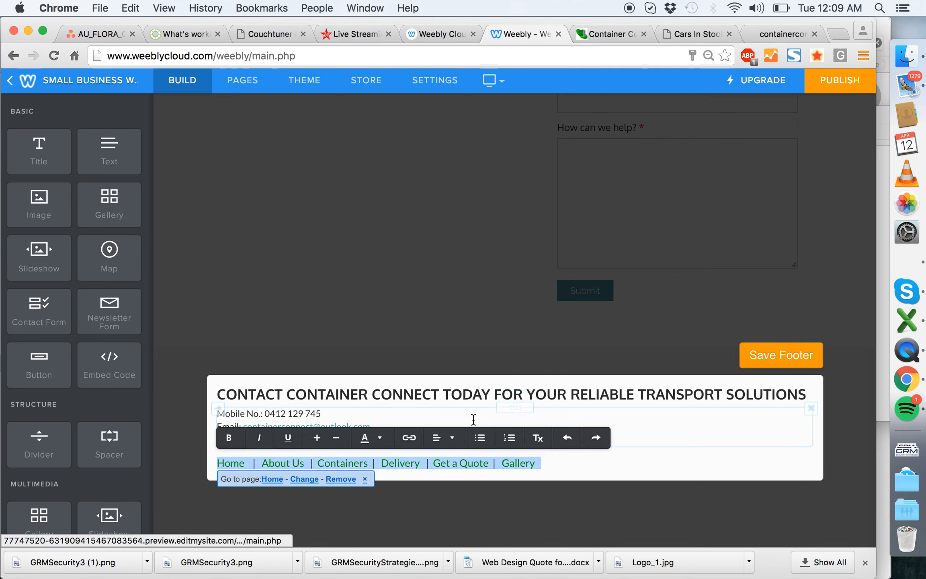
{"action": "left_click", "coordinate": [336, 437]}
{"action": "left_click", "coordinate": [181, 351]}
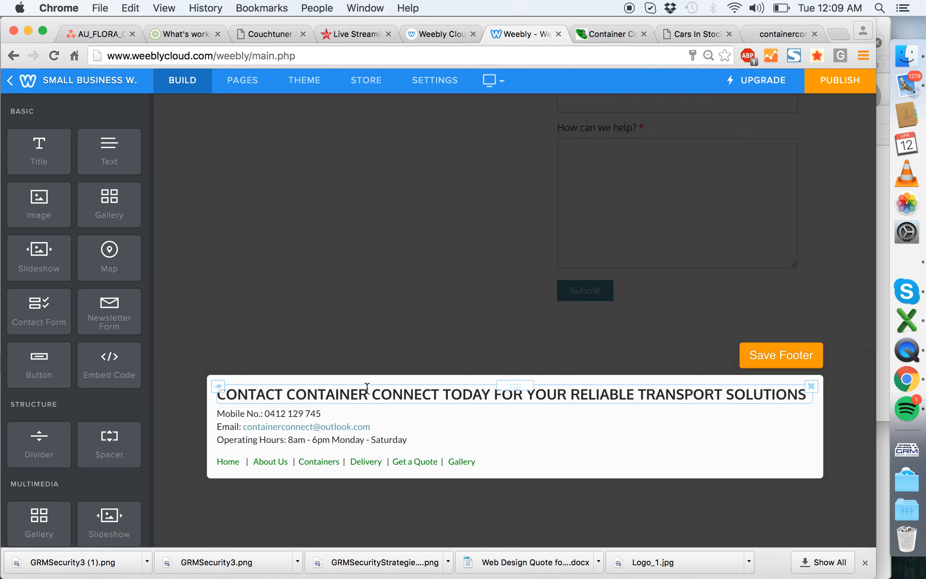
{"action": "left_click", "coordinate": [793, 355]}
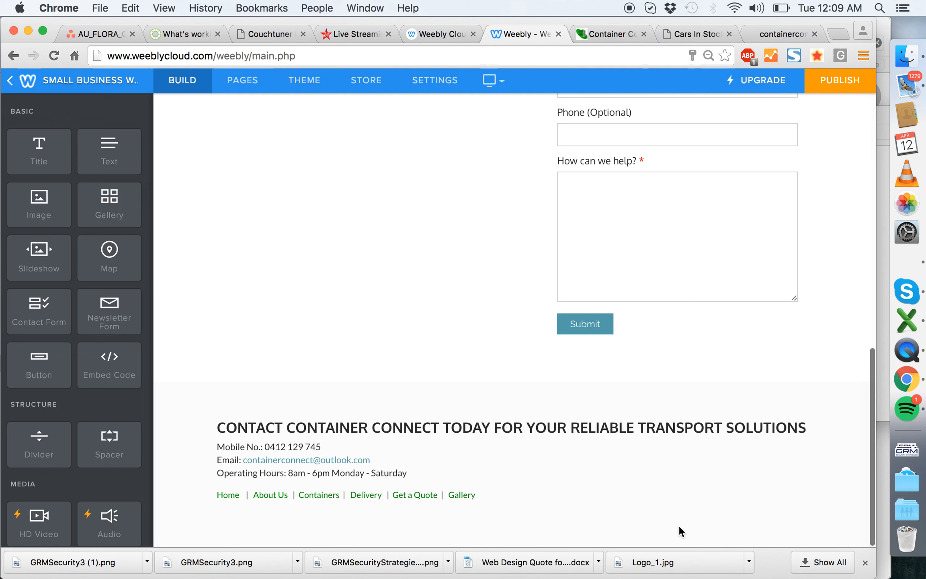
- Reopen the footer for editing and shorten the label "Mobile No.:" to "Mobile:"
{"action": "left_click", "coordinate": [564, 489]}
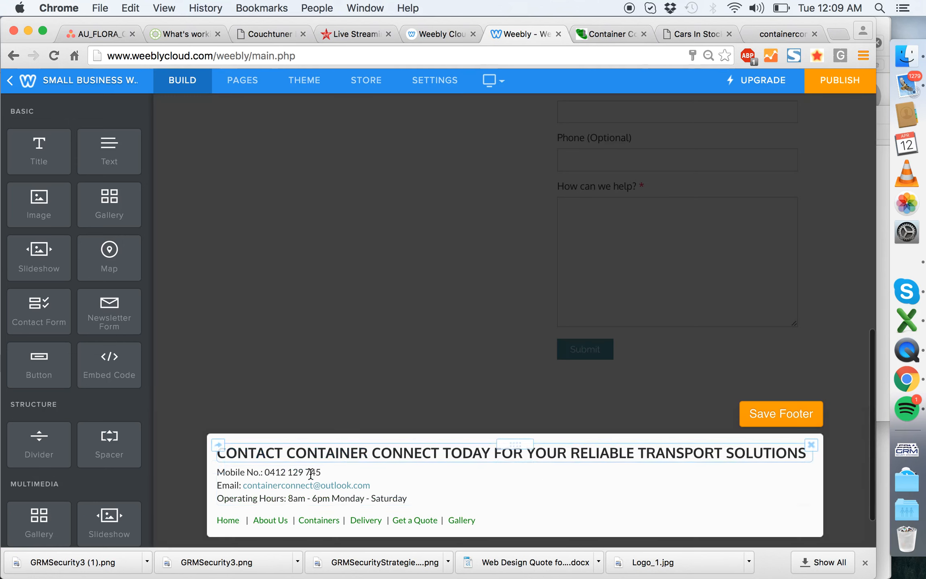
{"action": "left_click", "coordinate": [286, 481]}
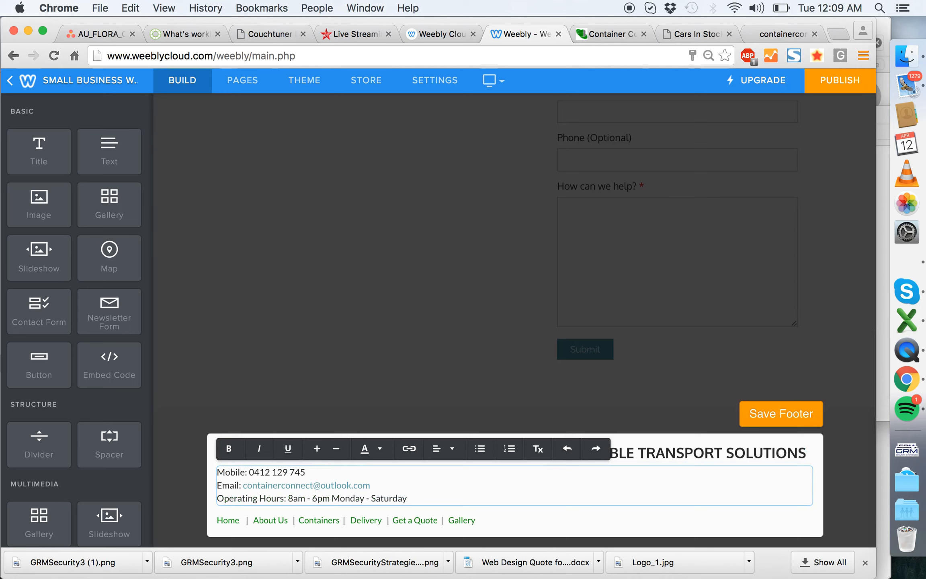
- Join the footer's mobile, email and operating hours lines into one line with "|" separators
{"action": "left_click", "coordinate": [218, 485]}
{"action": "key", "text": "BackSpace"}
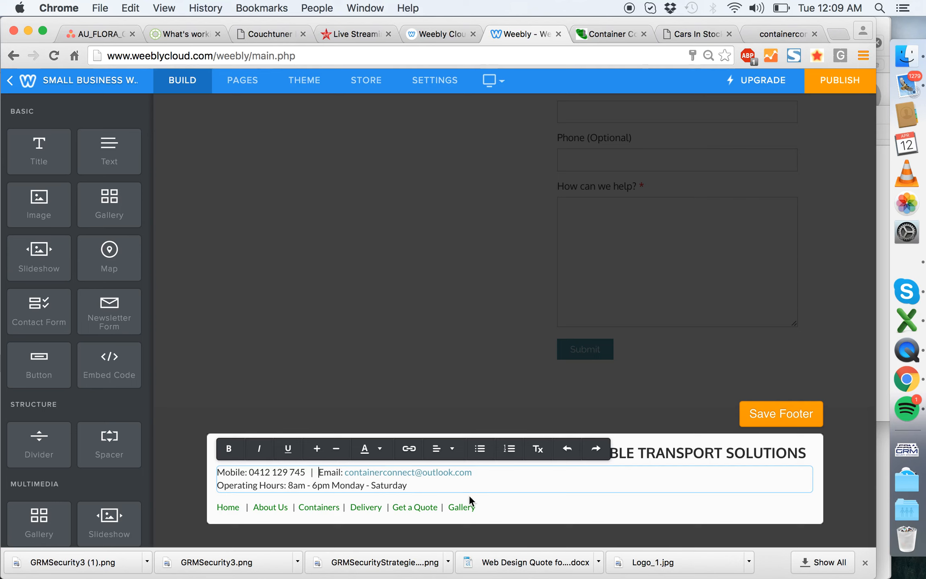
{"action": "left_click", "coordinate": [488, 471]}
{"action": "key", "text": "Delete"}
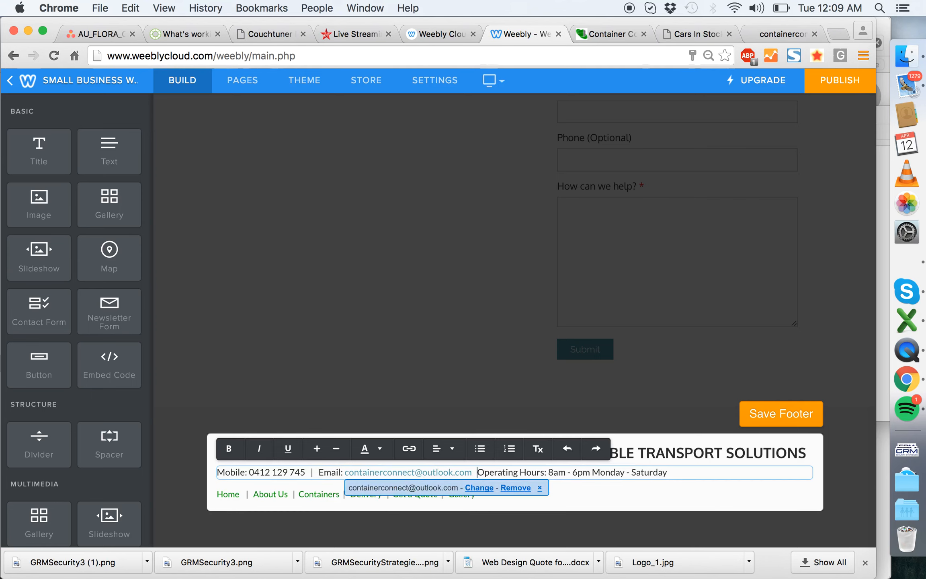
{"action": "left_click", "coordinate": [215, 414]}
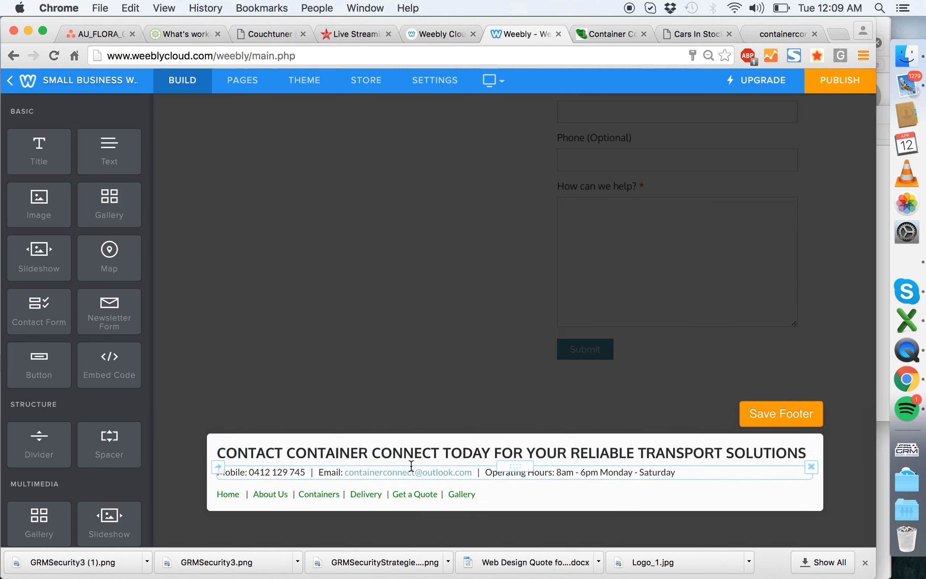
- Insert a blank line above the footer's contact details and save the footer
{"action": "left_click", "coordinate": [381, 471]}
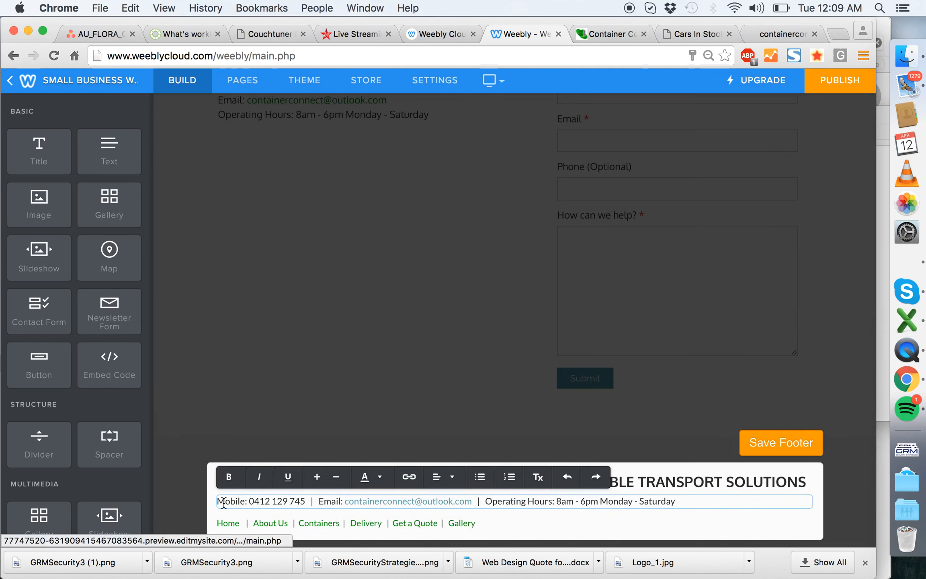
{"action": "left_click", "coordinate": [201, 426]}
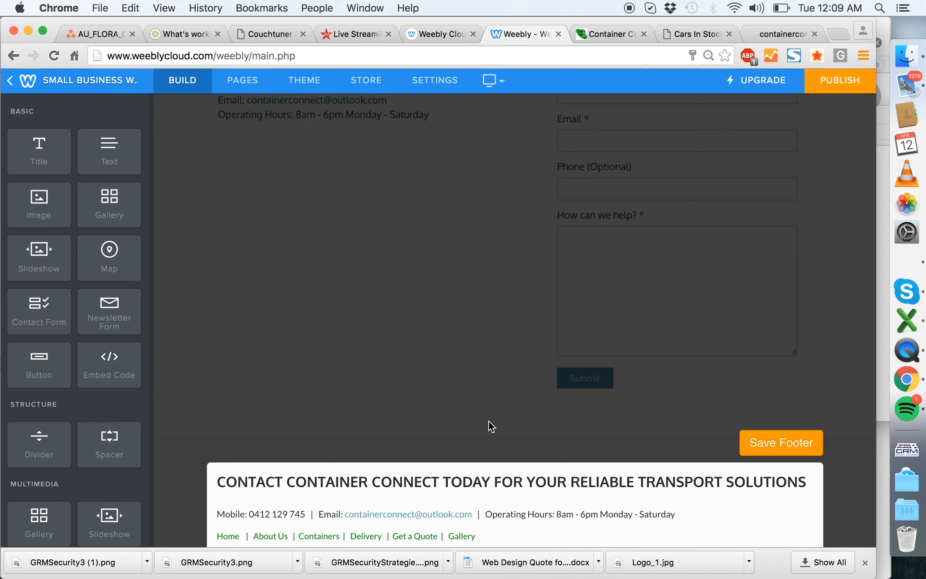
{"action": "scroll", "coordinate": [491, 426], "scroll_direction": "down", "scroll_amount": 3}
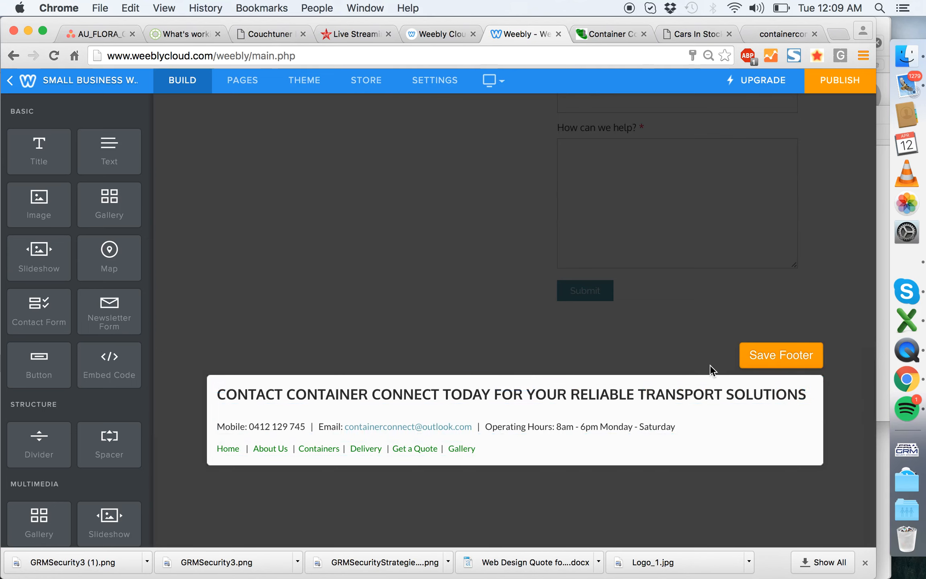
{"action": "left_click", "coordinate": [785, 354]}
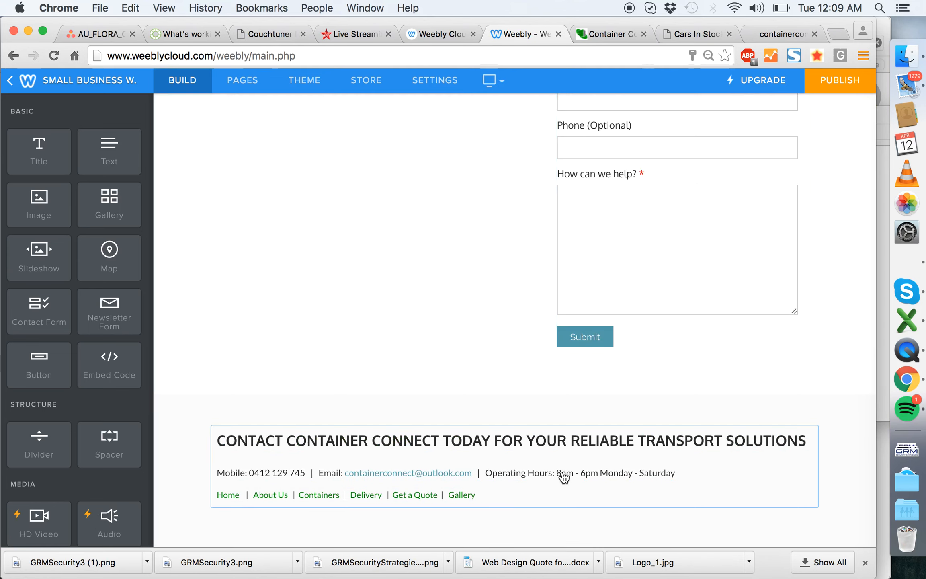
- Split the footer's mobile, email and operating hours back onto separate lines and delete the "|" separators
{"action": "left_click", "coordinate": [504, 474]}
{"action": "left_click", "coordinate": [321, 494]}
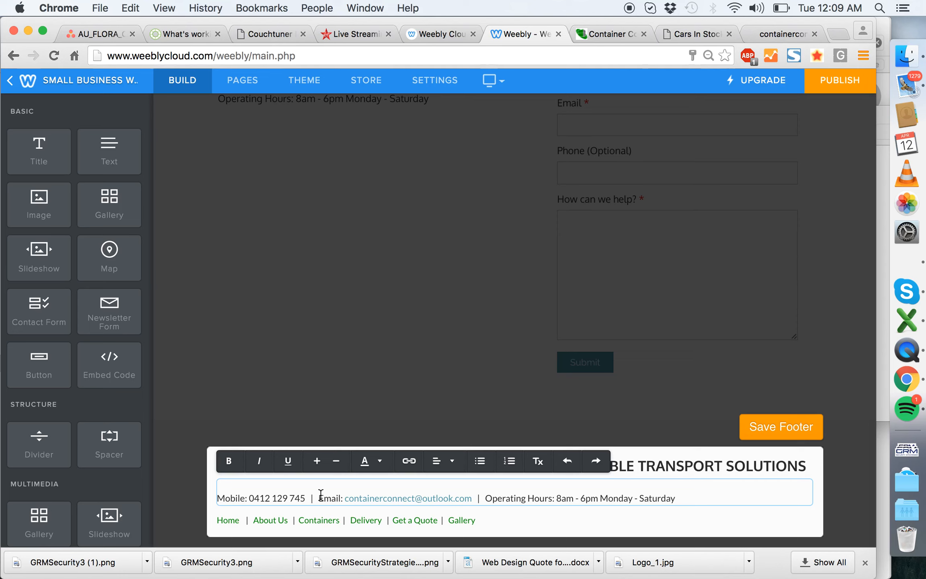
{"action": "key", "text": "Return"}
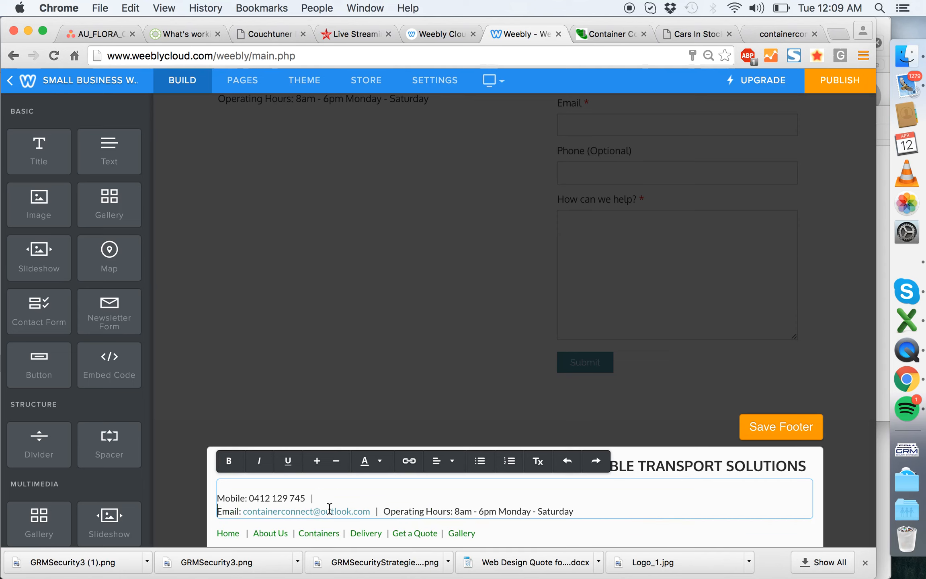
{"action": "left_click", "coordinate": [389, 511]}
{"action": "key", "text": "Return"}
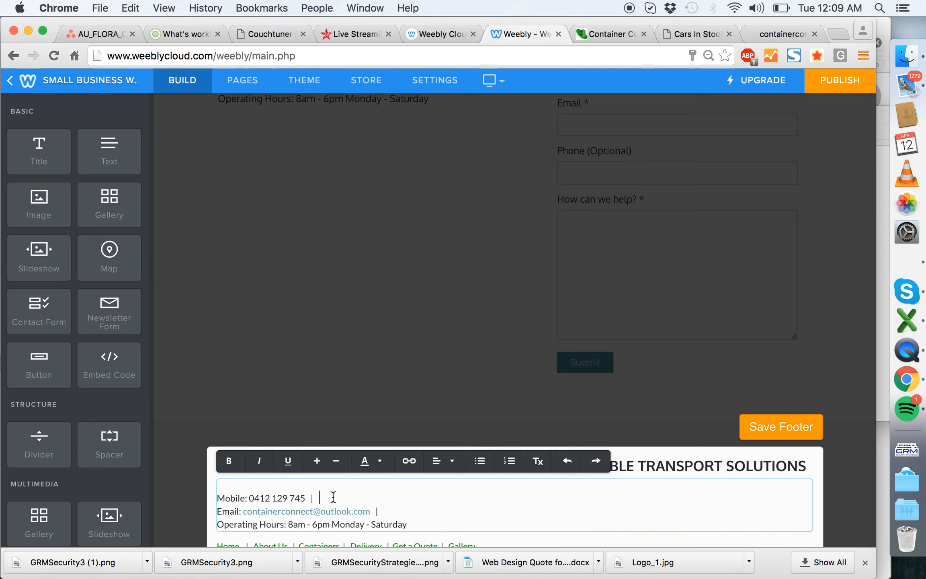
{"action": "key", "text": "BackSpace"}
{"action": "key", "text": "BackSpace"}
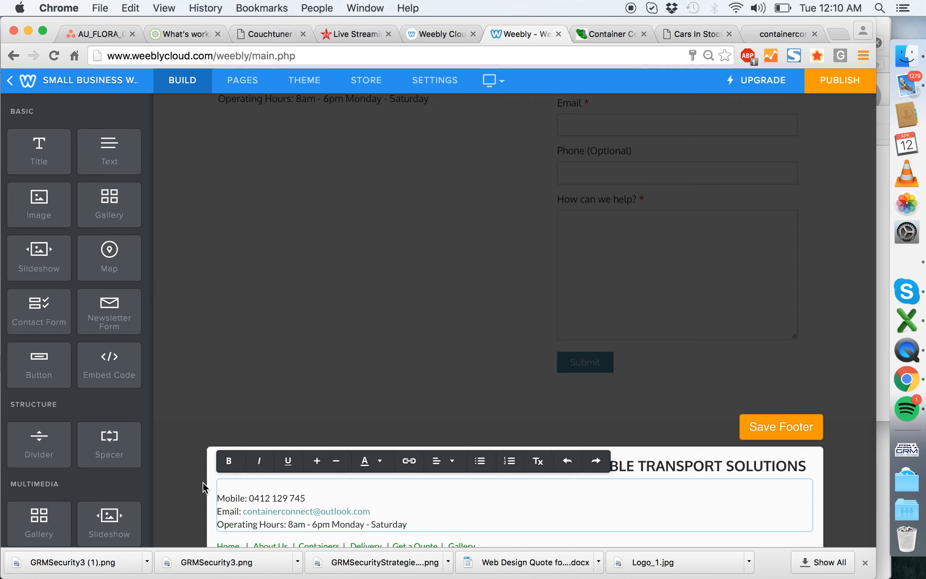
- Delete the blank line above the footer's contact details and save the footer
{"action": "left_click", "coordinate": [188, 477]}
{"action": "left_click", "coordinate": [286, 486]}
{"action": "key", "text": "BackSpace"}
{"action": "left_click", "coordinate": [188, 406]}
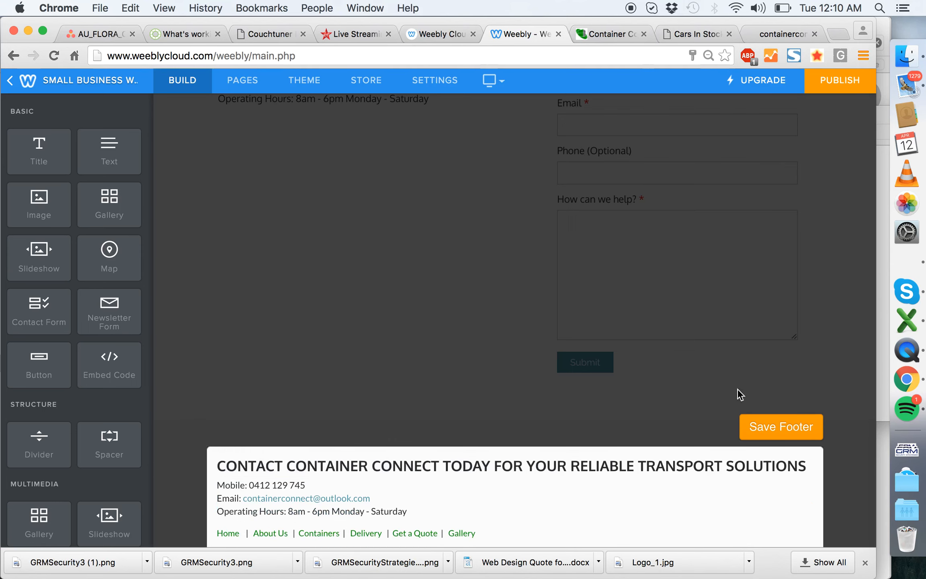
{"action": "left_click", "coordinate": [790, 428]}
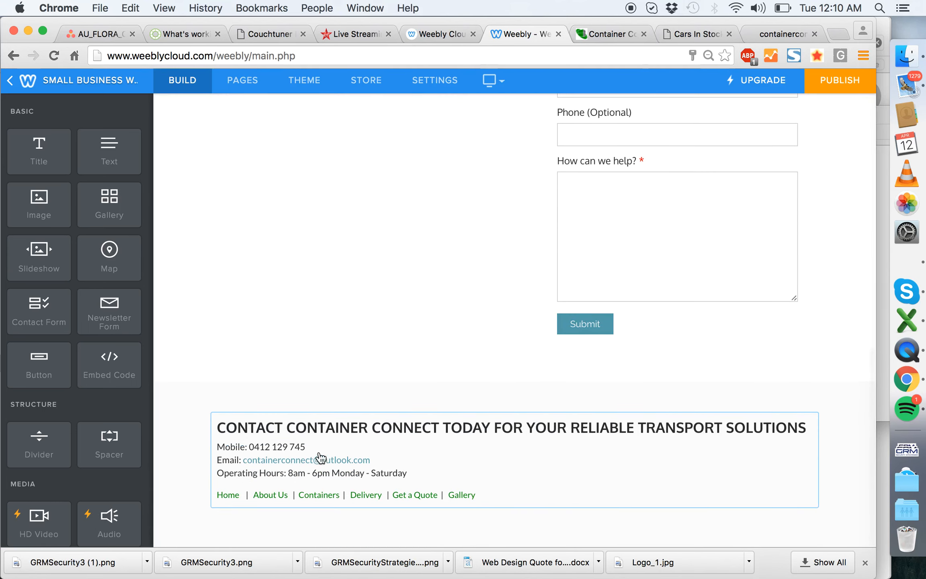
- Bold the "Mobile:", "Email:" and "Operating Hours:" labels in the footer and save the footer
{"action": "left_click", "coordinate": [320, 457]}
{"action": "left_click_drag", "start_coordinate": [250, 472], "coordinate": [217, 485]}
{"action": "key", "text": "super+b"}
{"action": "key", "text": "super+b"}
{"action": "left_click_drag", "start_coordinate": [288, 498], "coordinate": [212, 498]}
{"action": "key", "text": "super+b"}
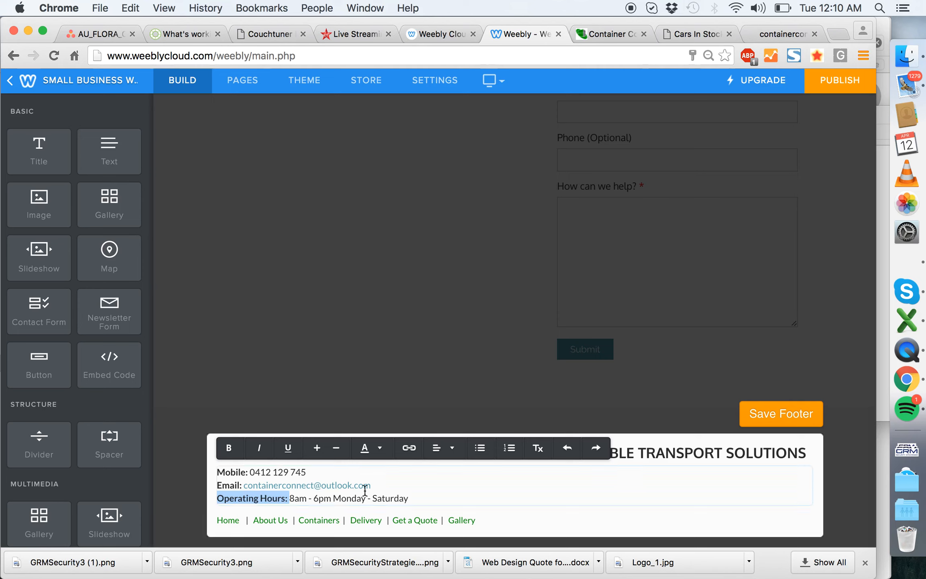
{"action": "left_click_drag", "start_coordinate": [373, 485], "coordinate": [246, 484]}
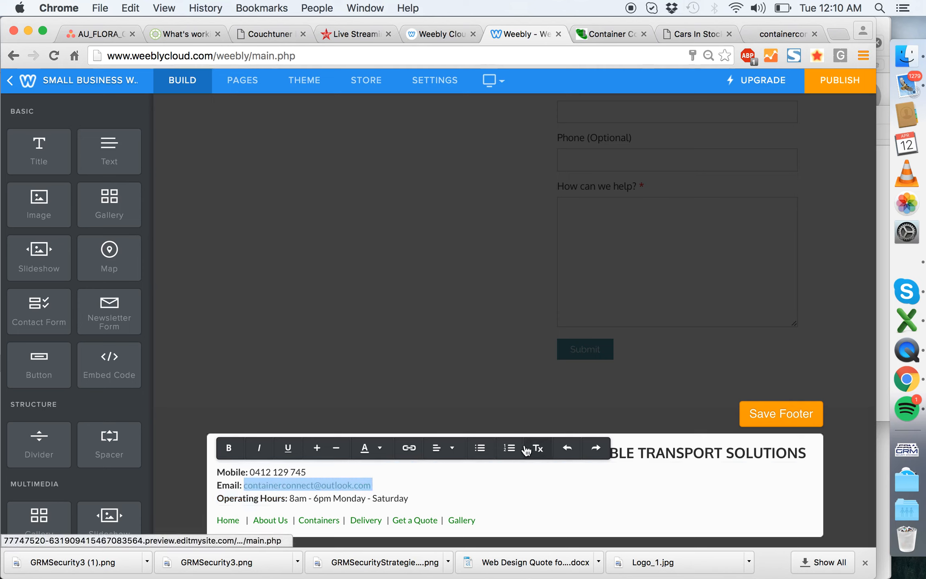
{"action": "left_click", "coordinate": [367, 486]}
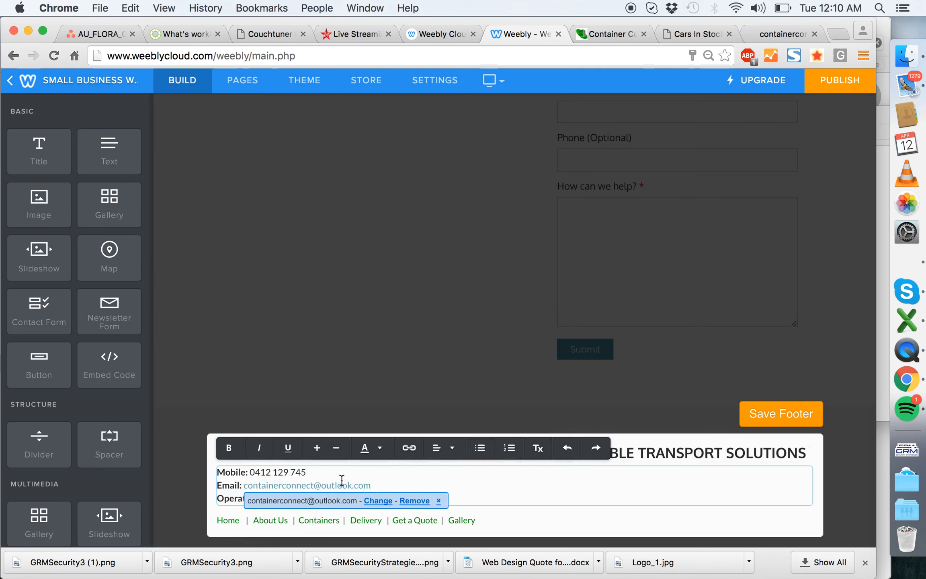
{"action": "left_click", "coordinate": [757, 412]}
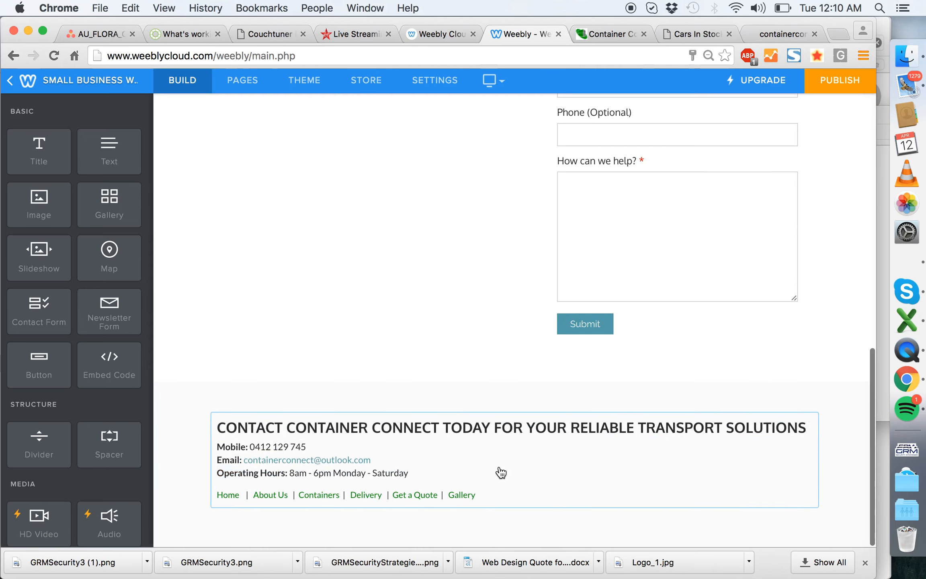
- Widen the Let's Talk column slightly by moving the divider towards the Email Your Enquiry form
{"action": "scroll", "coordinate": [513, 464], "scroll_direction": "down", "scroll_amount": 8}
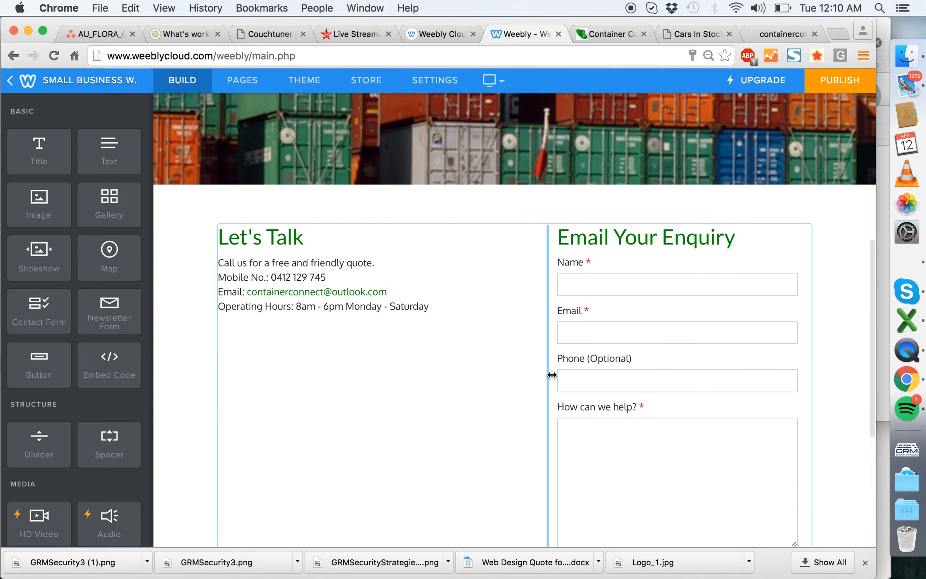
{"action": "mouse_move", "coordinate": [552, 376]}
{"action": "left_mouse_down"}
{"action": "mouse_move", "coordinate": [564, 374]}
{"action": "mouse_move", "coordinate": [554, 374]}
{"action": "left_mouse_up"}
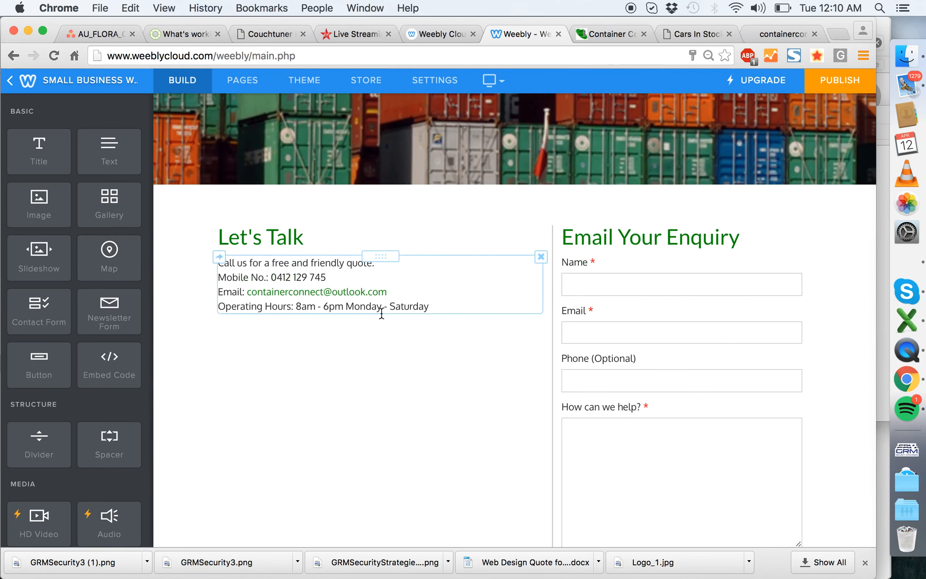
- Switch to the question list in Word, check the client's answer on serviced regions, and return to Weebly in Chrome
{"action": "left_click", "coordinate": [907, 262]}
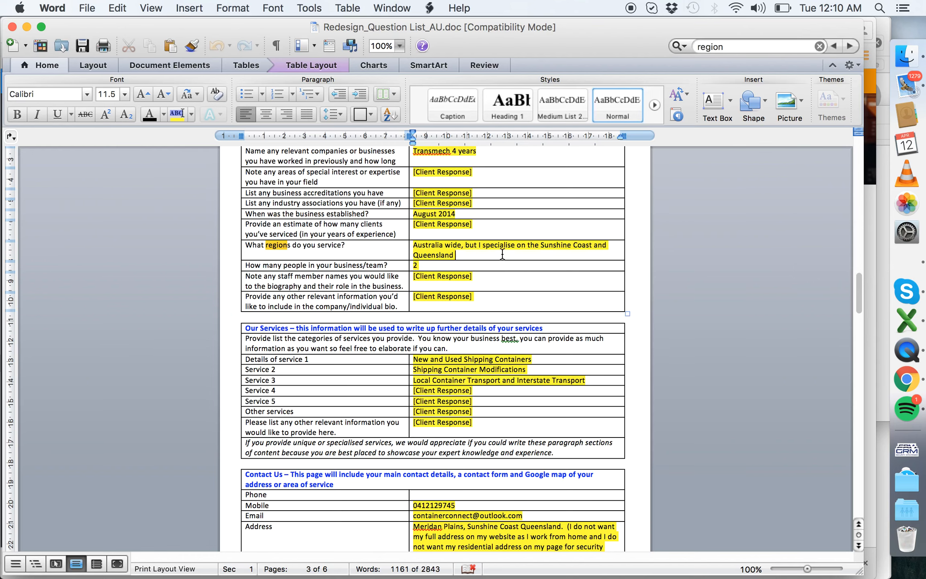
{"action": "left_click_drag", "start_coordinate": [502, 254], "coordinate": [418, 246]}
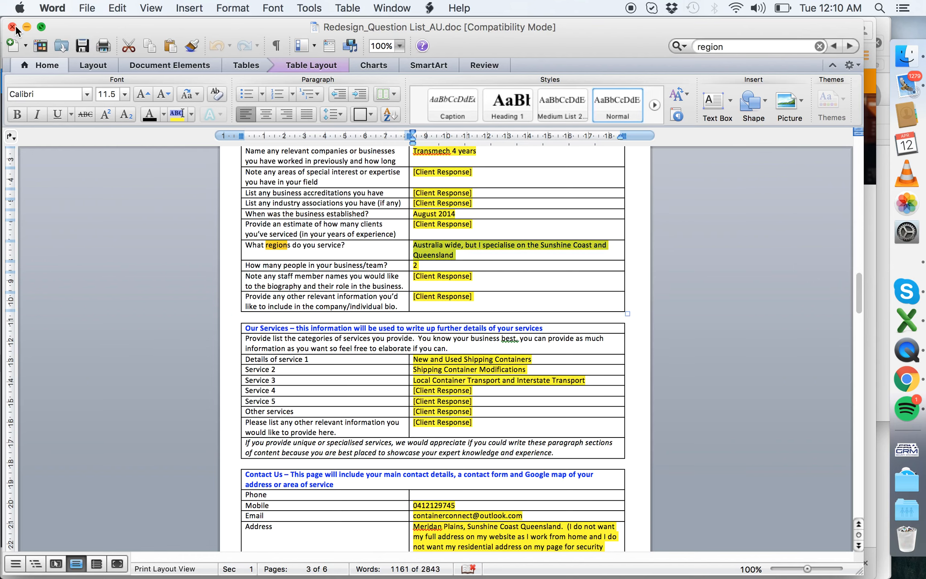
{"action": "key", "text": "super+Tab"}
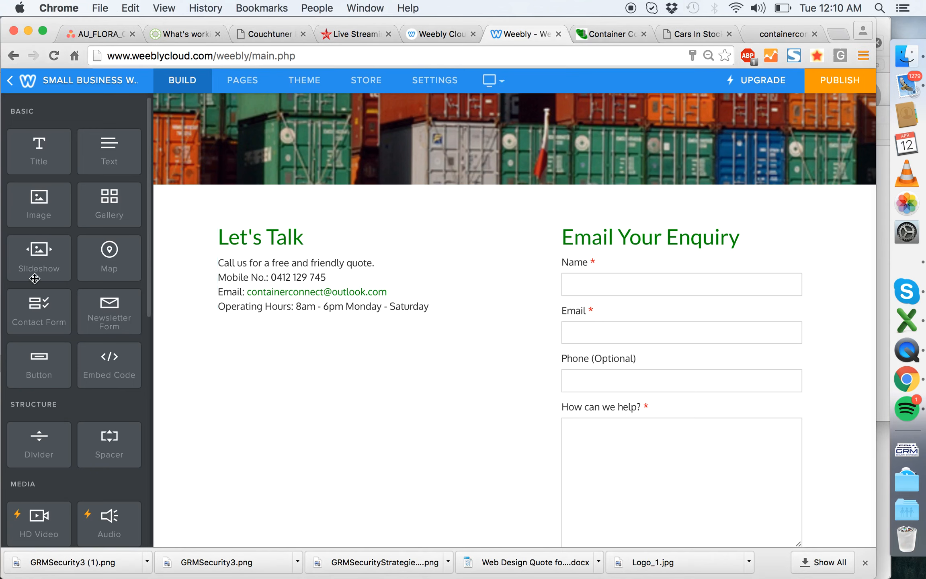
- Add a map below the Let's Talk contact details, set its address to "sunshine coast" and zoom it out slightly
{"action": "left_click_drag", "start_coordinate": [115, 272], "coordinate": [341, 353]}
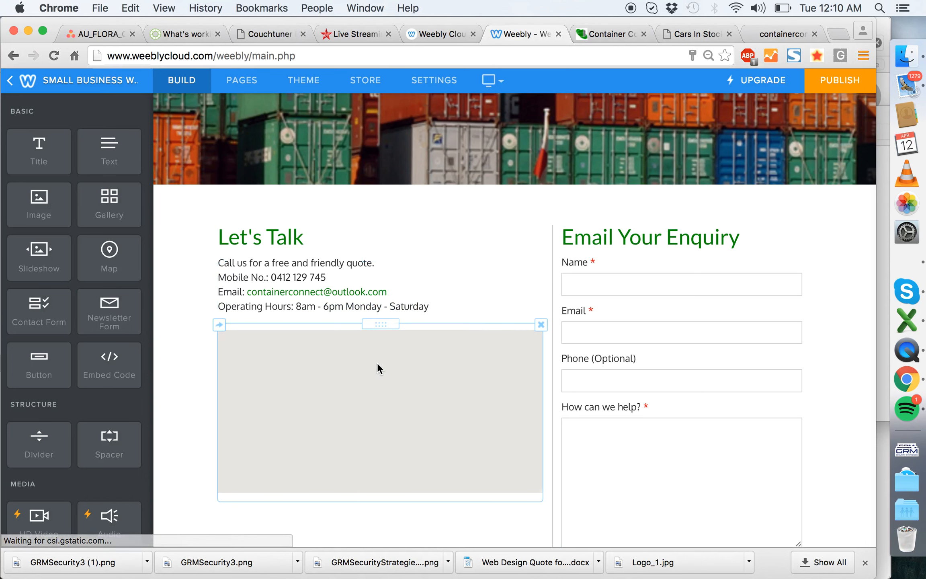
{"action": "left_click", "coordinate": [449, 384]}
{"action": "triple_click", "coordinate": [363, 166]}
{"action": "type", "text": "au"}
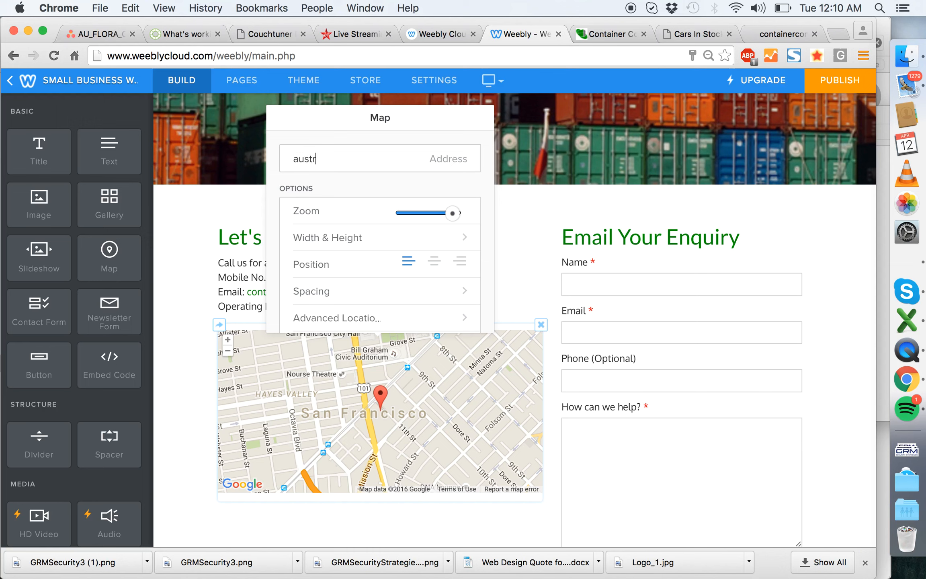
{"action": "type", "text": "str"}
{"action": "key", "text": "BackSpace"}
{"action": "key", "text": "BackSpace"}
{"action": "key", "text": "BackSpace"}
{"action": "key", "text": "BackSpace"}
{"action": "key", "text": "BackSpace"}
{"action": "type", "text": "sun"}
{"action": "left_click", "coordinate": [360, 410]}
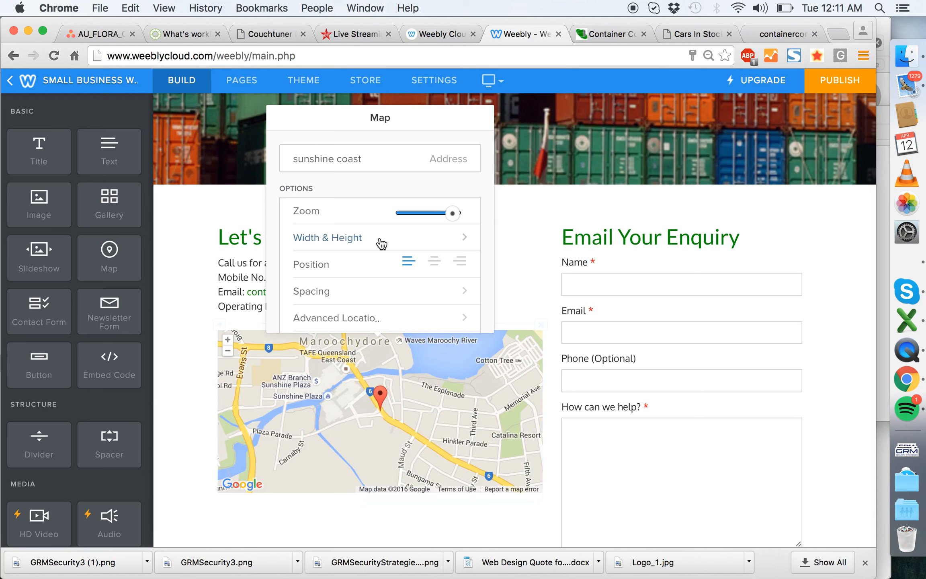
{"action": "left_click_drag", "start_coordinate": [450, 216], "coordinate": [439, 214]}
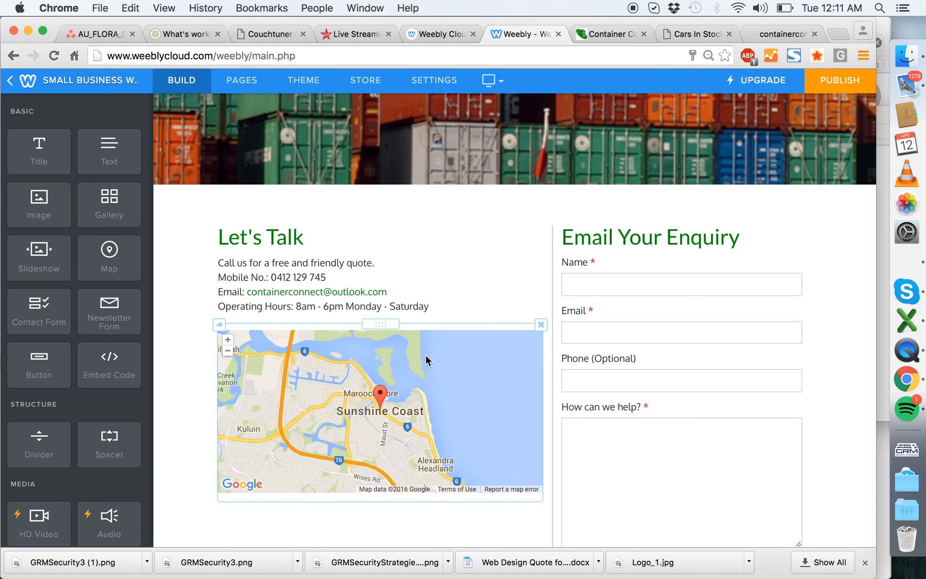
- Insert a new paragraph below the operating hours in the Let's Talk text, above the map
{"action": "key", "text": "super+Tab"}
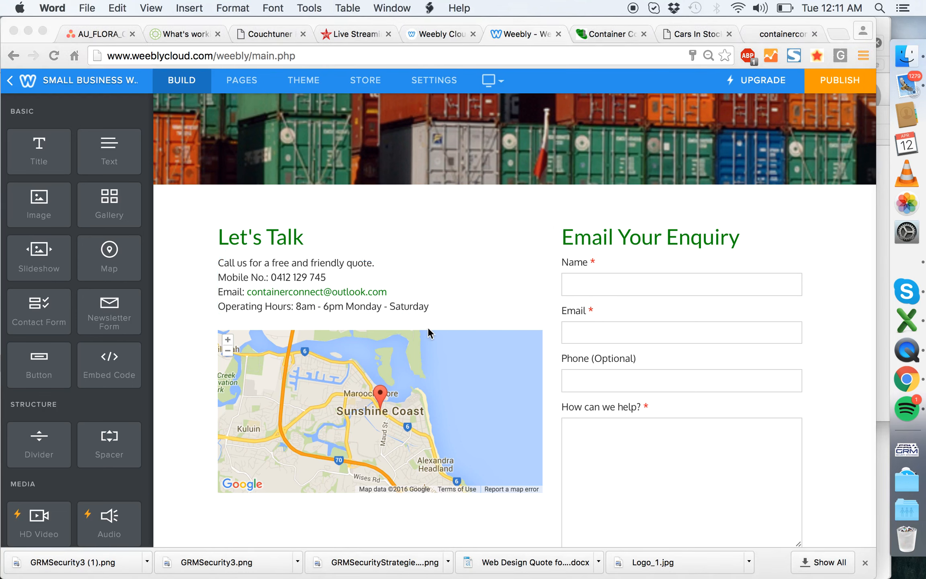
{"action": "key", "text": "super+Tab"}
{"action": "left_click", "coordinate": [445, 300]}
{"action": "key", "text": "Return"}
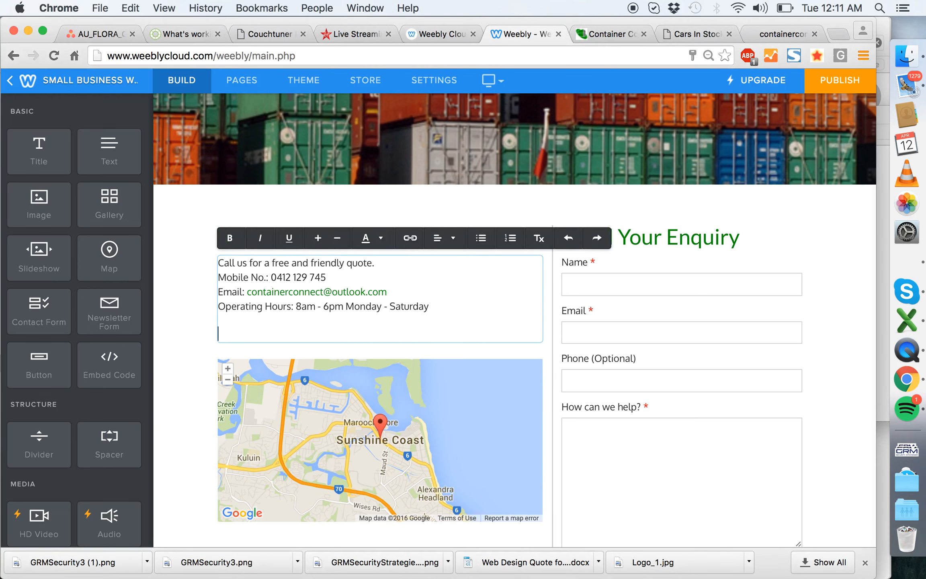
- Switch to Finder and open Redesign_Question List_AU.doc in Word from the Container Connect client folder in Dropbox
{"action": "left_click", "coordinate": [922, 256]}
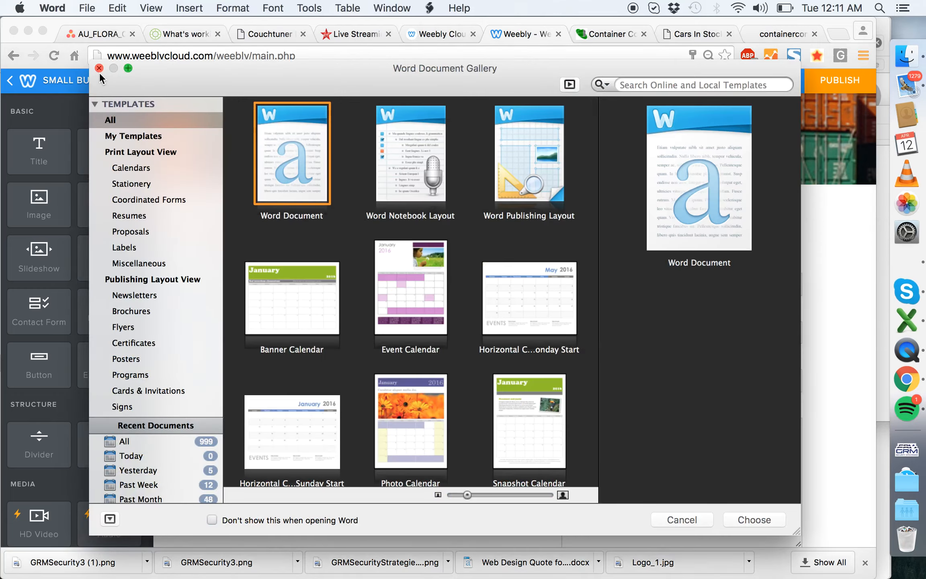
{"action": "left_click", "coordinate": [99, 69]}
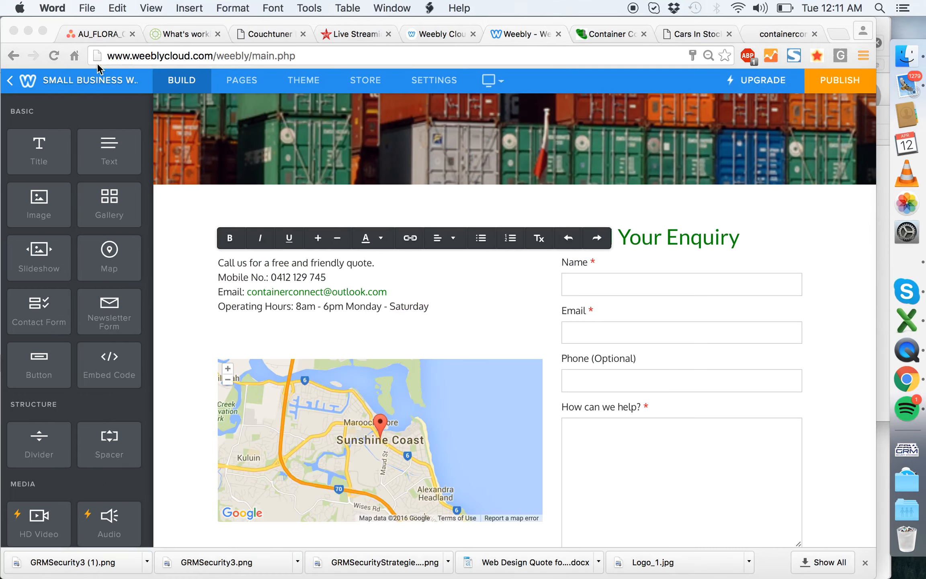
{"action": "left_click", "coordinate": [907, 56]}
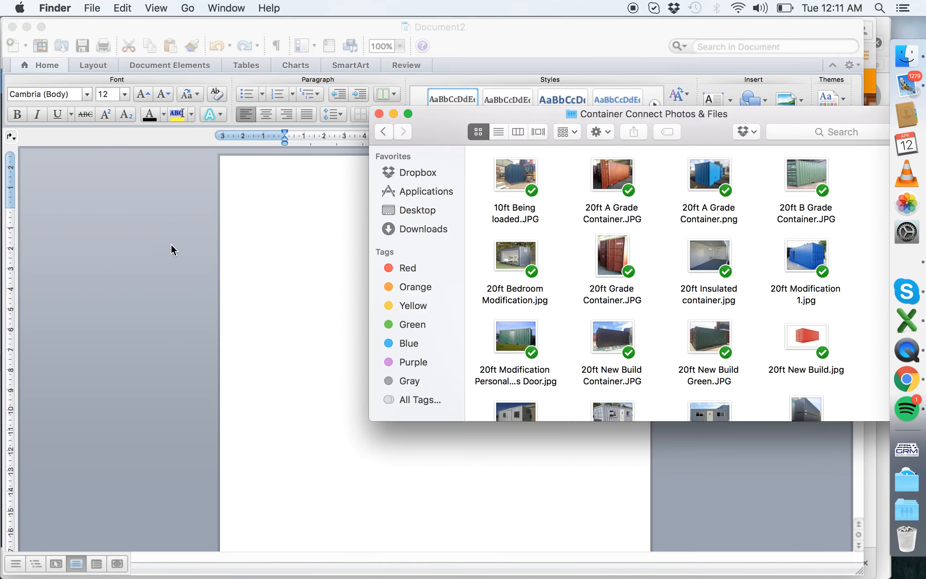
{"action": "left_click", "coordinate": [402, 173]}
{"action": "double_click", "coordinate": [539, 169]}
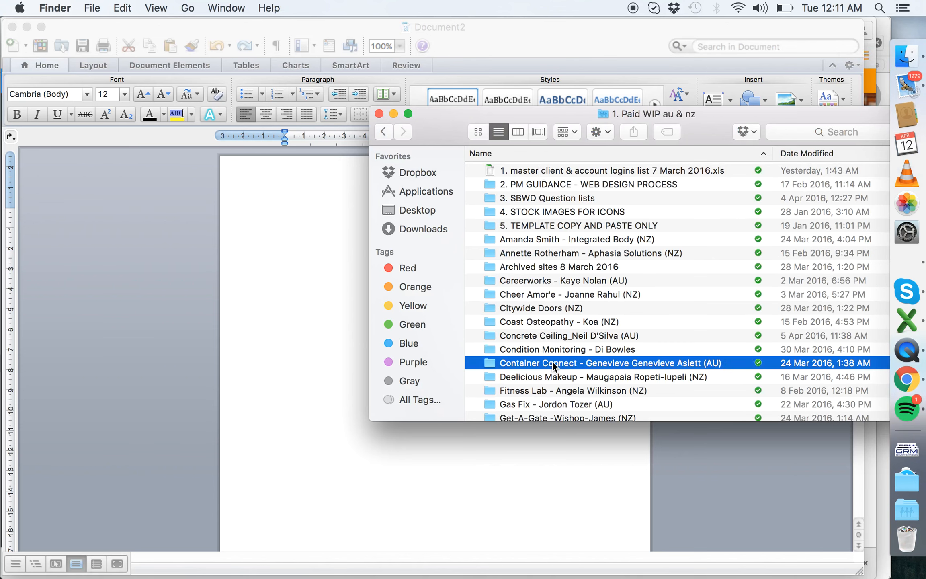
{"action": "double_click", "coordinate": [552, 361]}
{"action": "double_click", "coordinate": [528, 170]}
{"action": "double_click", "coordinate": [515, 184]}
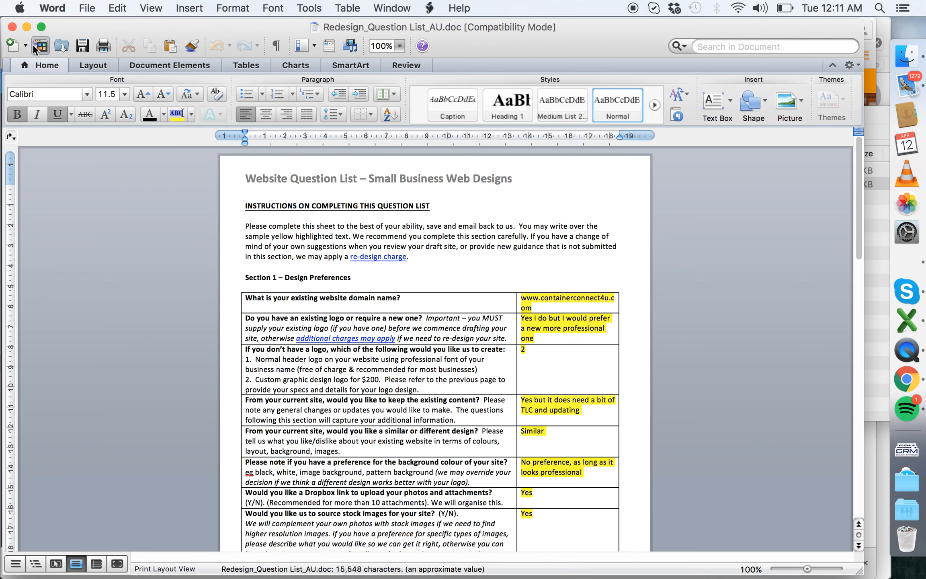
- Find the client's answer about serviced regions in the question list's About Us section
{"action": "scroll", "coordinate": [477, 385], "scroll_direction": "down", "scroll_amount": 10}
{"action": "scroll", "coordinate": [476, 393], "scroll_direction": "down", "scroll_amount": 10}
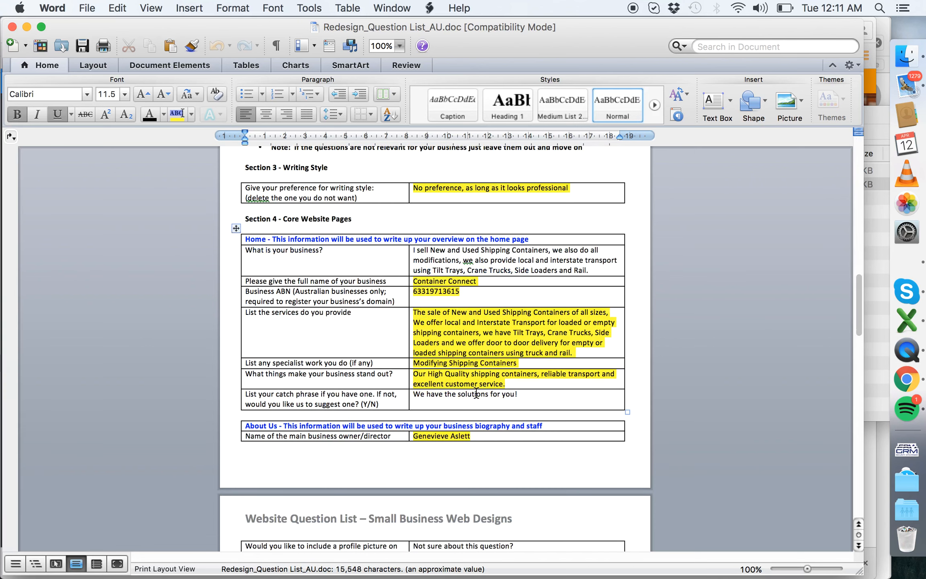
{"action": "scroll", "coordinate": [477, 394], "scroll_direction": "down", "scroll_amount": 6}
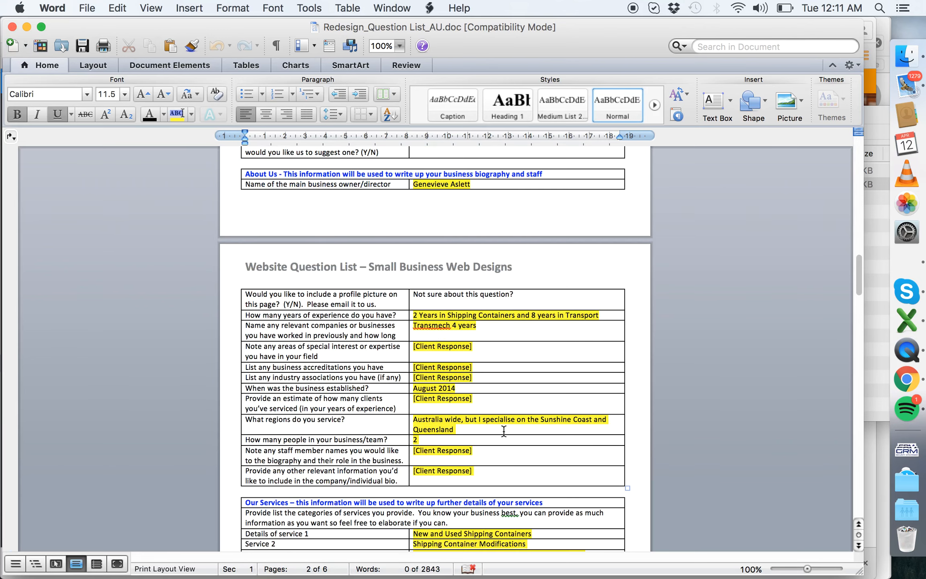
{"action": "left_click", "coordinate": [503, 429]}
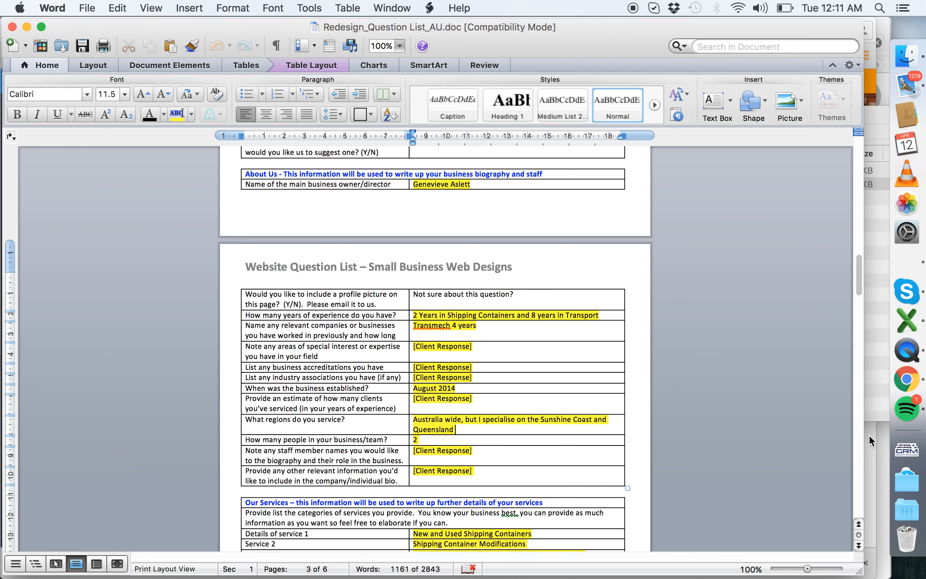
- Switch back to Weebly in Chrome and write a line starting with "Base" below the Let's Talk operating hours
{"action": "key", "text": "super+Tab"}
{"action": "left_click", "coordinate": [269, 349]}
{"action": "left_click", "coordinate": [242, 333]}
{"action": "type", "text": "Ba"}
{"action": "key", "text": "BackSpace"}
{"action": "key", "text": "BackSpace"}
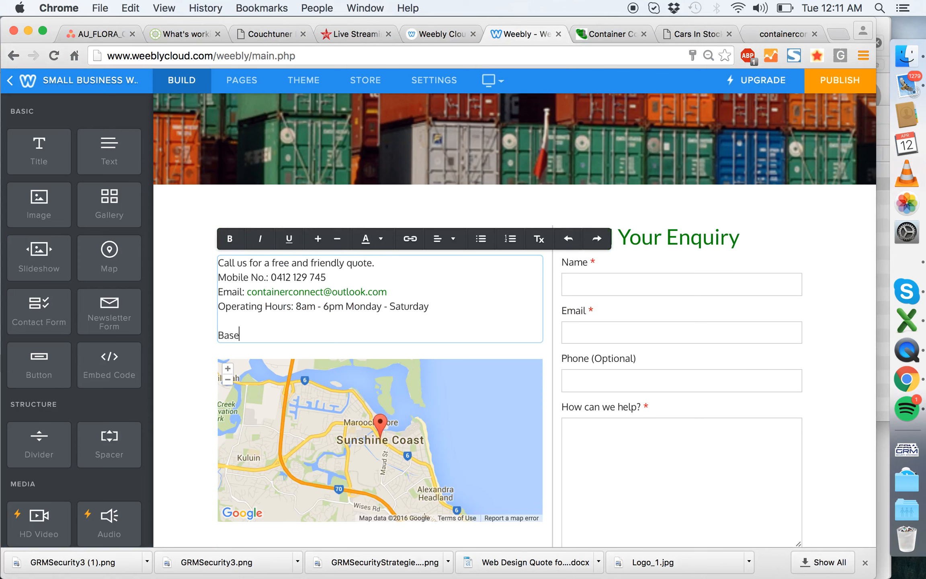
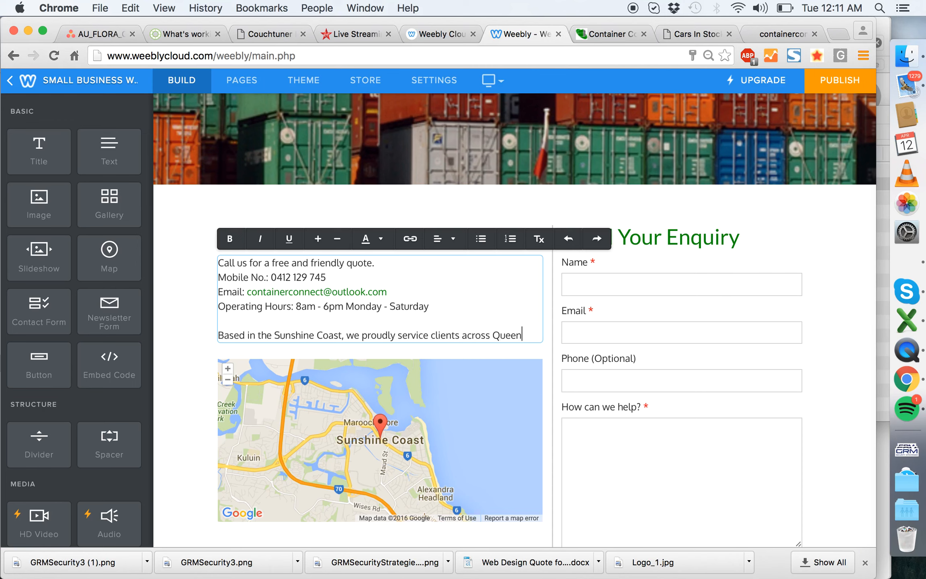
- Complete the service area sentence: "Based in the Sunshine Coast, we proudly service clients across Queensland and Australia-wide for local and interstate deliveries."
{"action": "key", "text": "BackSpace"}
{"action": "type", "text": "sland and Australia-wide for interstate deliveries."}
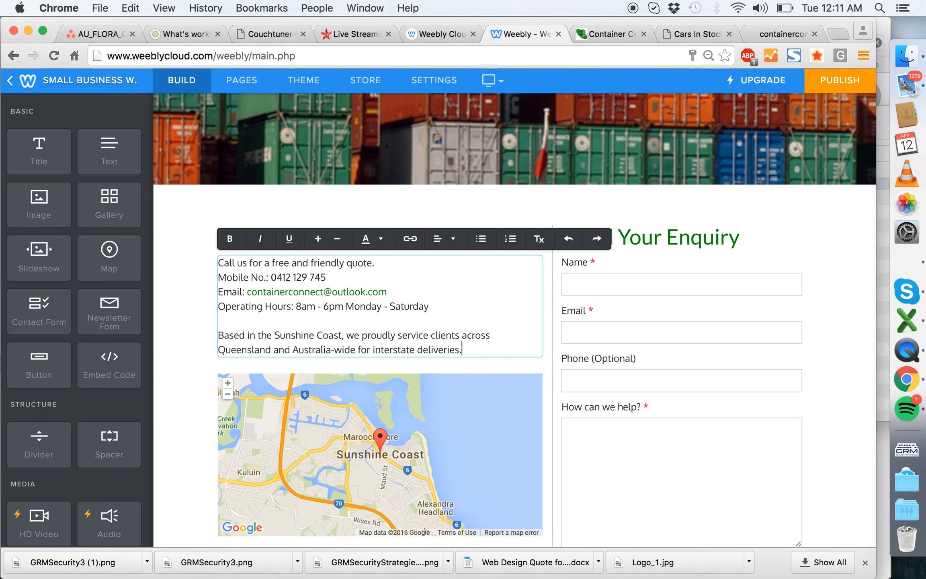
{"action": "left_click", "coordinate": [377, 351]}
{"action": "type", "text": "local and"}
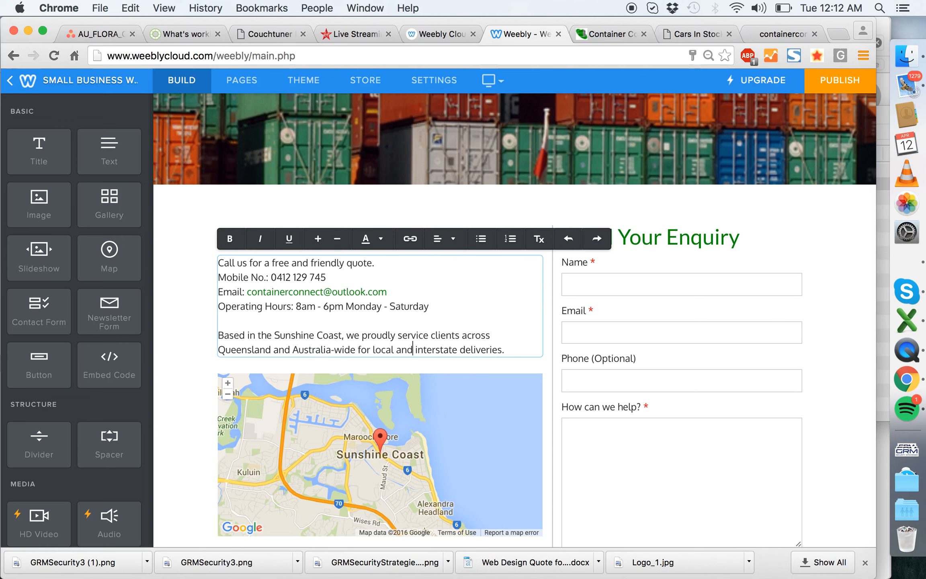
{"action": "left_click", "coordinate": [192, 331]}
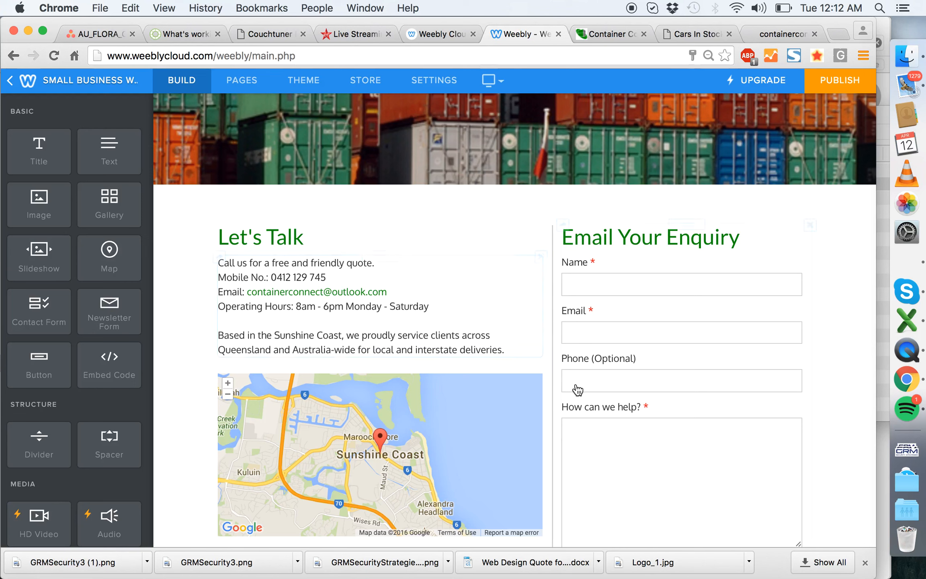
- Make the whole service area sentence above the map bold
{"action": "left_click_drag", "start_coordinate": [523, 351], "coordinate": [184, 333]}
{"action": "key", "text": "super+c"}
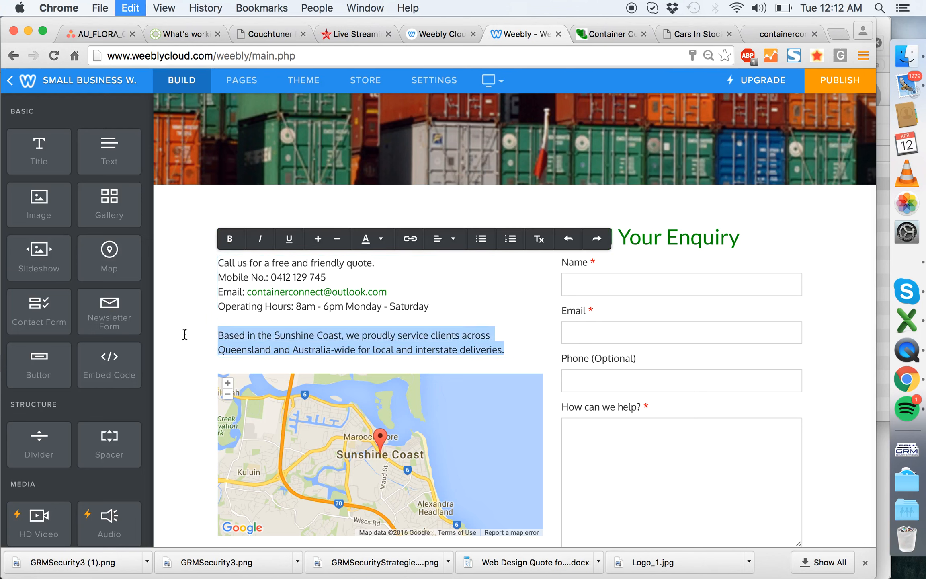
{"action": "left_click", "coordinate": [229, 238]}
{"action": "left_click", "coordinate": [184, 248]}
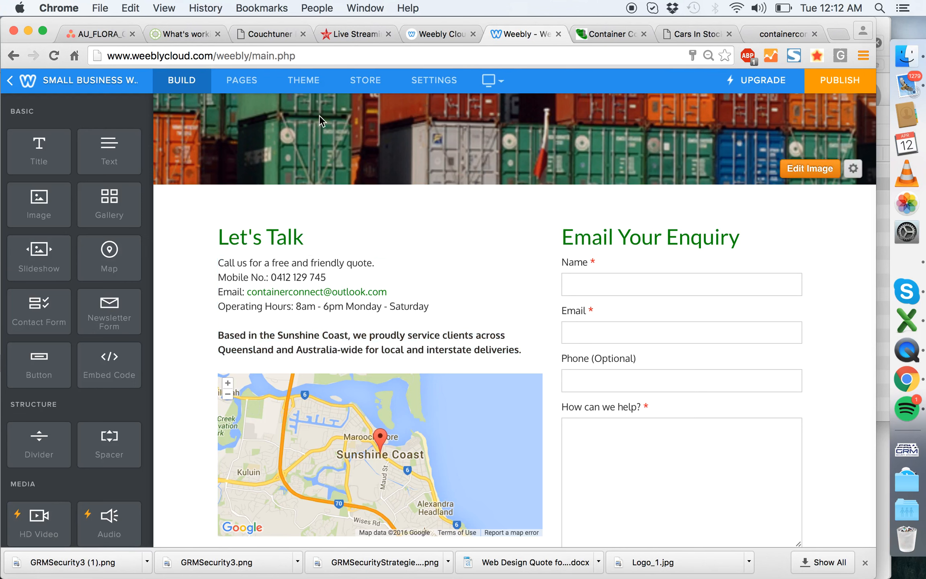
- Change the theme's paragraph text font to Open Sans
{"action": "left_click", "coordinate": [241, 80]}
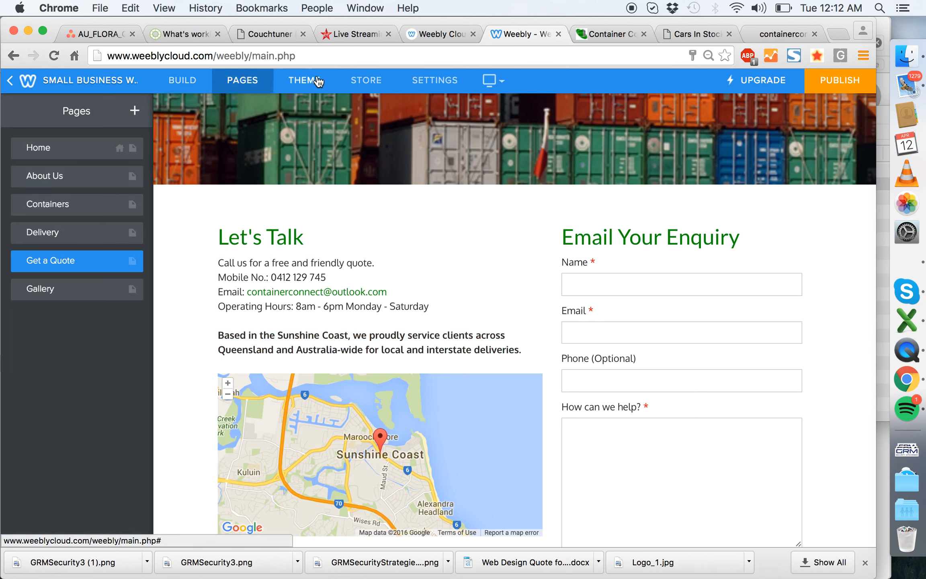
{"action": "left_click", "coordinate": [317, 82]}
{"action": "left_click", "coordinate": [95, 178]}
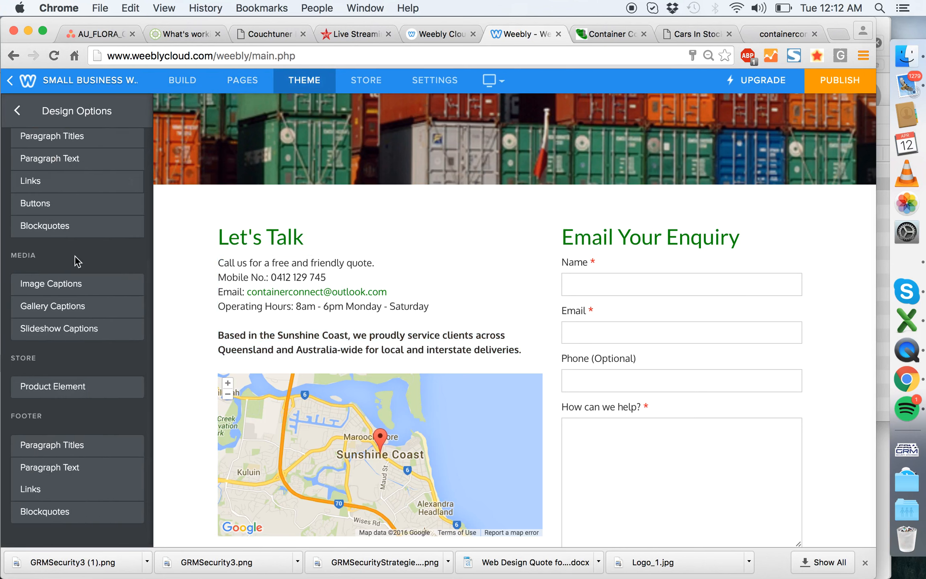
{"action": "left_click", "coordinate": [97, 157]}
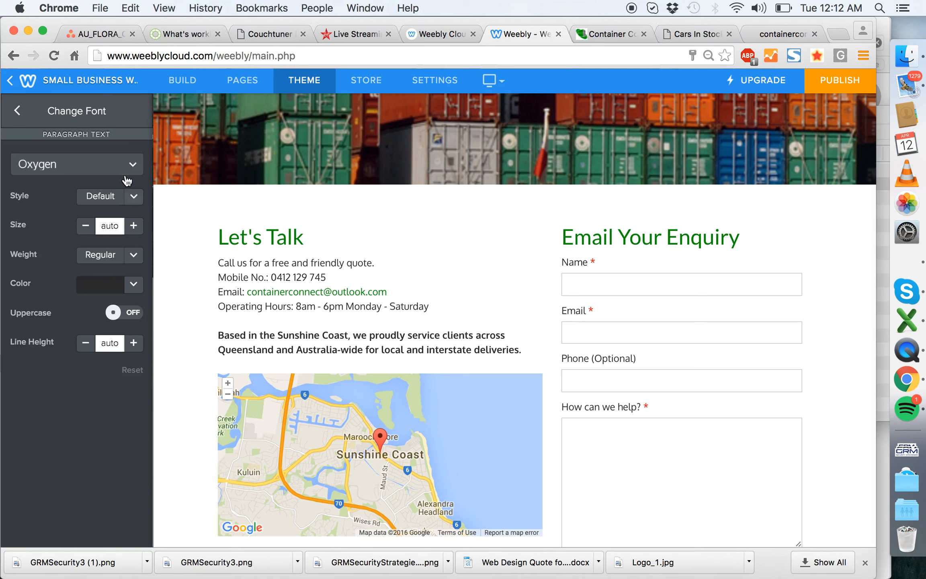
{"action": "left_click", "coordinate": [128, 171]}
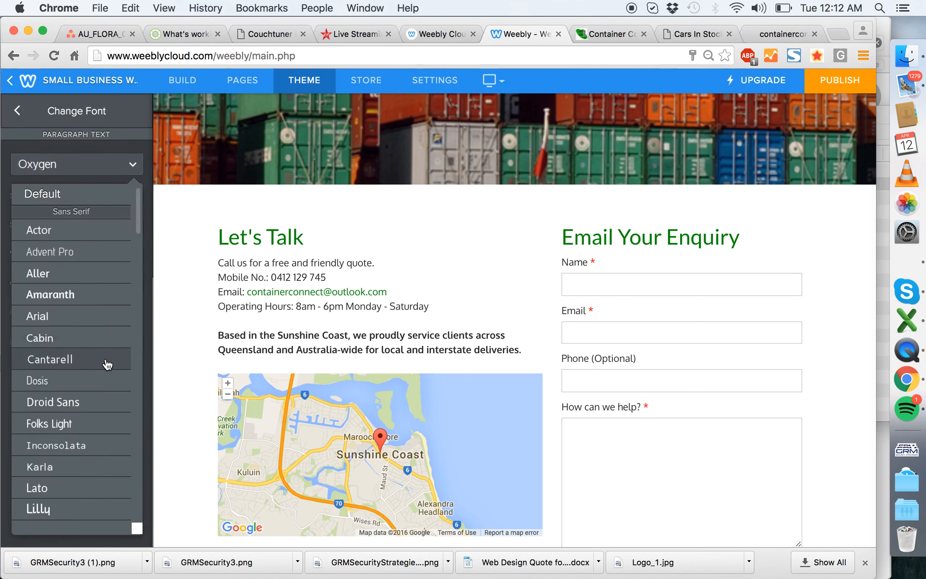
{"action": "scroll", "coordinate": [76, 362], "scroll_direction": "down", "scroll_amount": 5}
{"action": "left_click", "coordinate": [85, 439]}
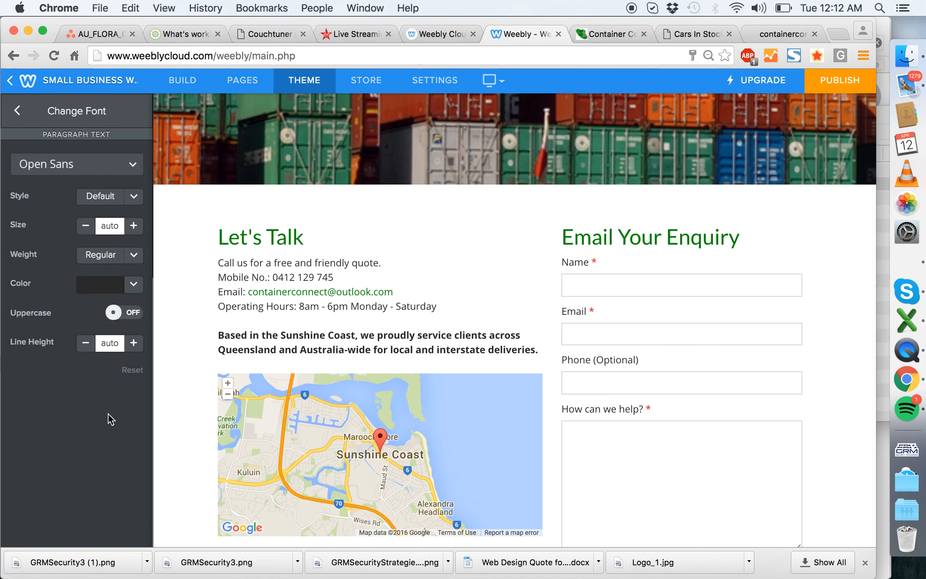
- Insert a blank line after "Call us for a free and friendly quote." in the Let's Talk text
{"action": "left_click", "coordinate": [400, 267]}
{"action": "left_click", "coordinate": [217, 264]}
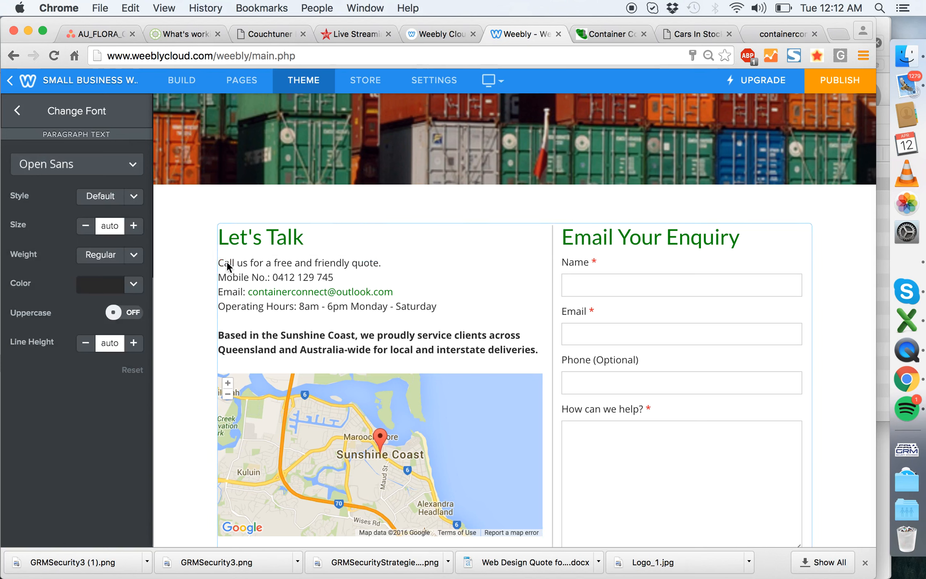
{"action": "left_click", "coordinate": [233, 264]}
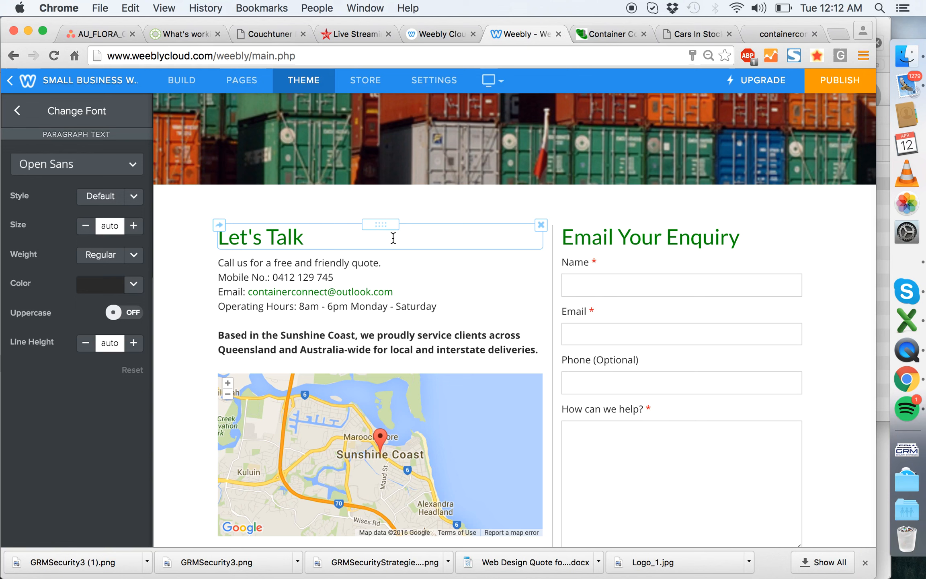
{"action": "left_click", "coordinate": [396, 237]}
{"action": "left_click", "coordinate": [278, 267]}
{"action": "triple_click", "coordinate": [332, 264]}
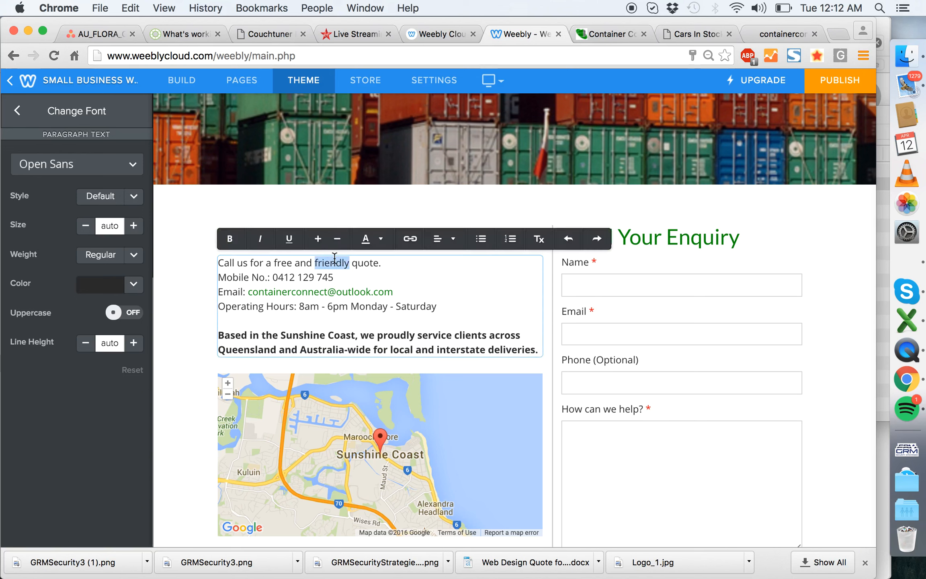
{"action": "left_click", "coordinate": [403, 264]}
{"action": "key", "text": "Return"}
- Enlarge the opening Let's Talk line and reword its ending to "quote today!"
{"action": "left_click_drag", "start_coordinate": [383, 267], "coordinate": [184, 250]}
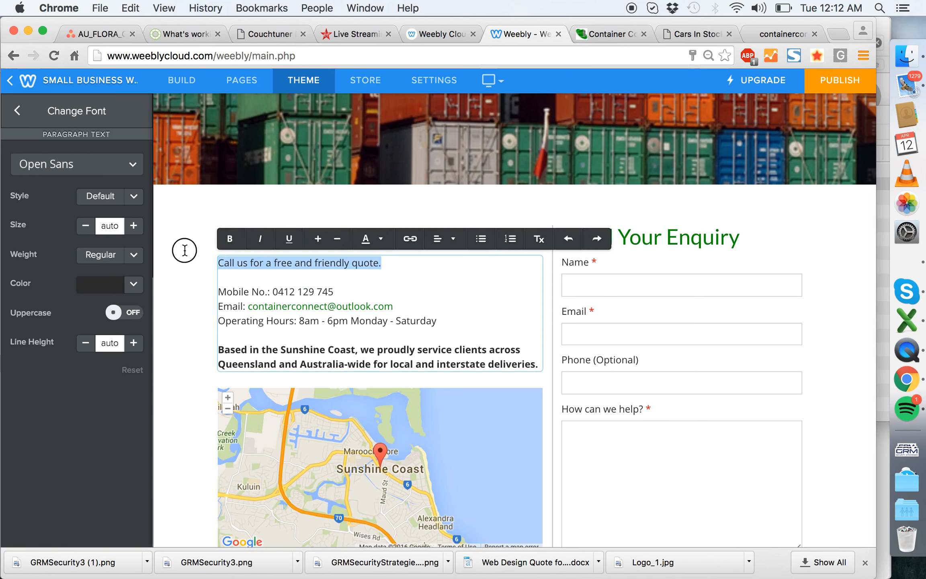
{"action": "left_click", "coordinate": [318, 239]}
{"action": "left_click", "coordinate": [452, 260]}
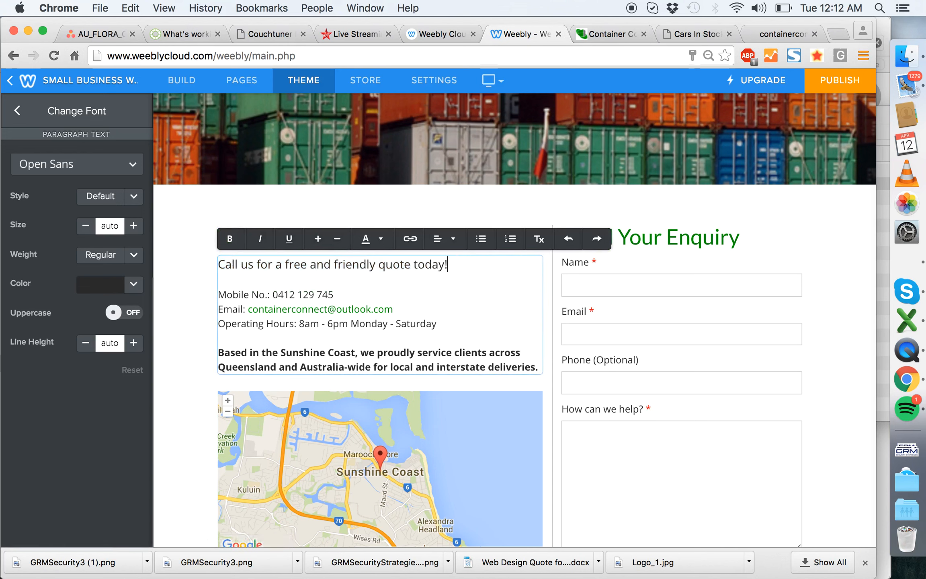
- Shorten the "Mobile No.:" label to "Mobile:" and add the contact's first name in brackets after the number
{"action": "left_click", "coordinate": [265, 293]}
{"action": "key", "text": "BackSpace"}
{"action": "key", "text": "BackSpace"}
{"action": "key", "text": "BackSpace"}
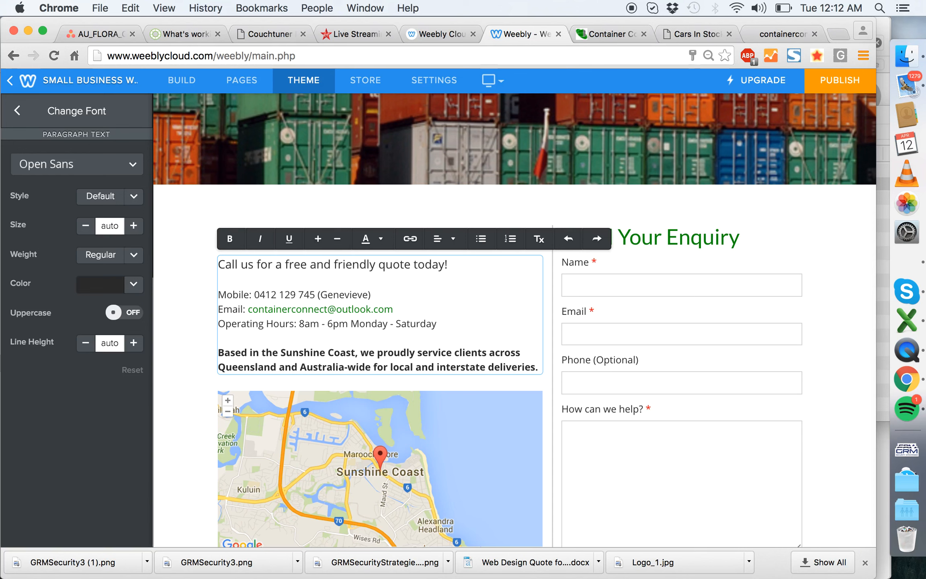
{"action": "left_click", "coordinate": [182, 266]}
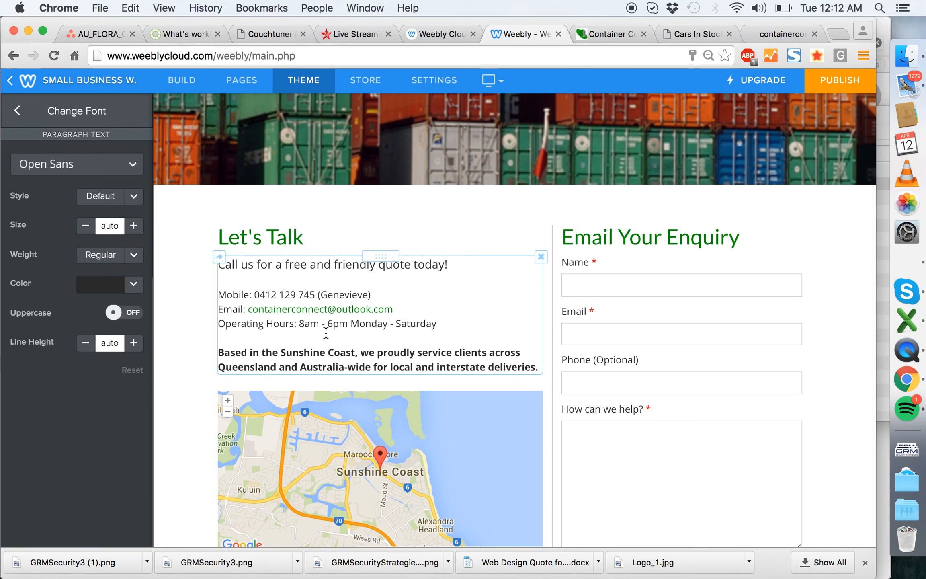
- Make the Operating Hours, Mobile and Email labels in the Let's Talk text bold
{"action": "left_click", "coordinate": [305, 324]}
{"action": "left_click_drag", "start_coordinate": [304, 323], "coordinate": [219, 323]}
{"action": "key", "text": "super+b"}
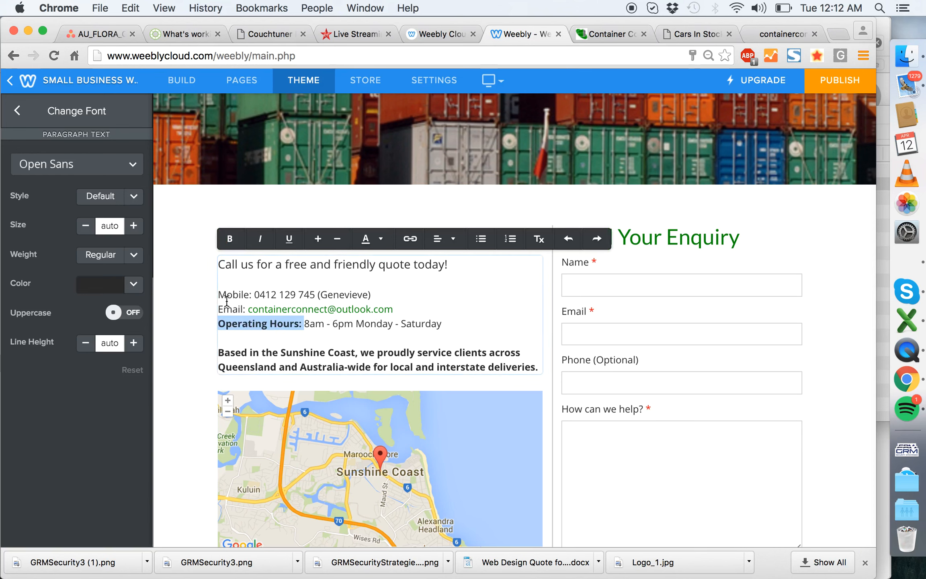
{"action": "left_click_drag", "start_coordinate": [254, 294], "coordinate": [191, 307]}
{"action": "key", "text": "super+b"}
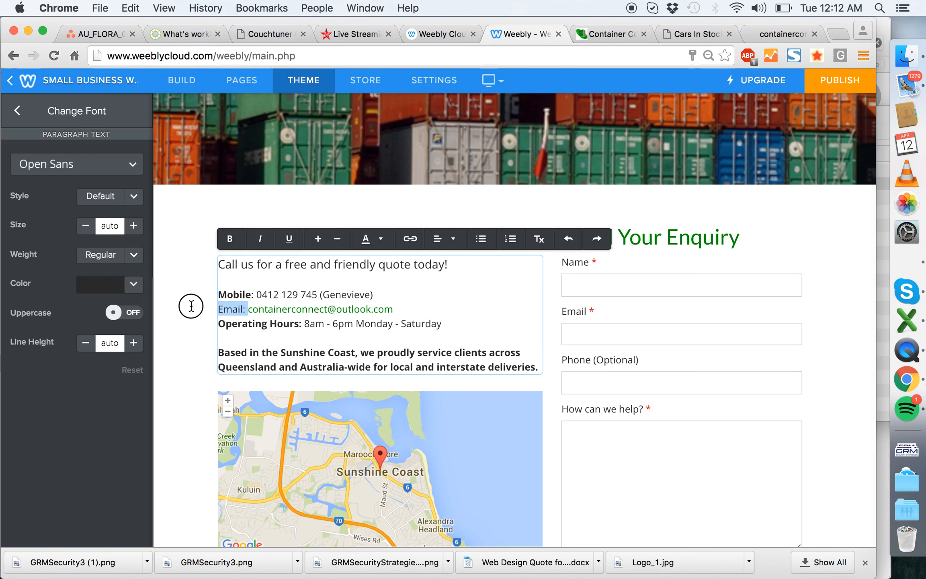
{"action": "key", "text": "super+b"}
- Add a space before the operating hours and a comma after "6pm" in the Let's Talk text
{"action": "left_click", "coordinate": [306, 324]}
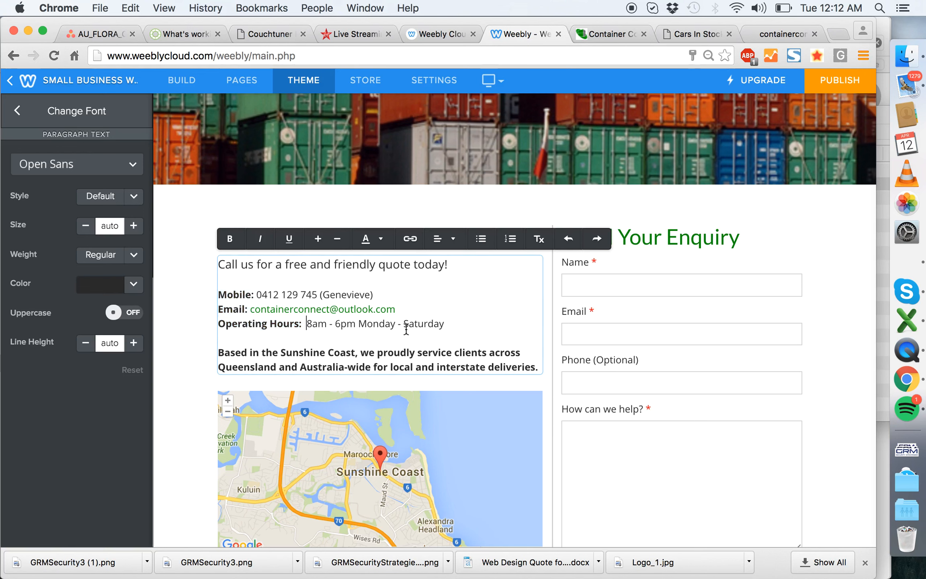
{"action": "type", "text": ","}
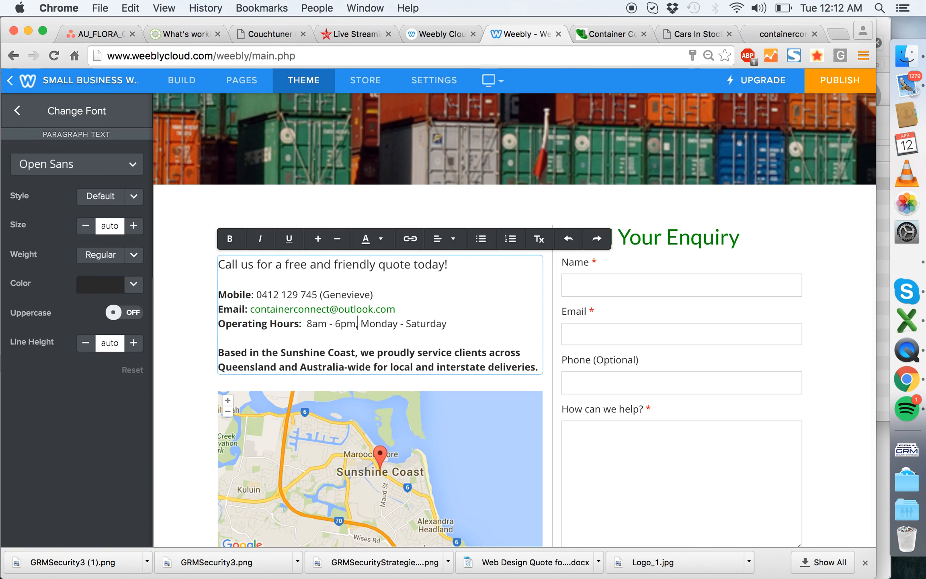
{"action": "left_click", "coordinate": [216, 338]}
- Increase the height of the contact page's map to 300
{"action": "scroll", "coordinate": [386, 261], "scroll_direction": "down", "scroll_amount": 3}
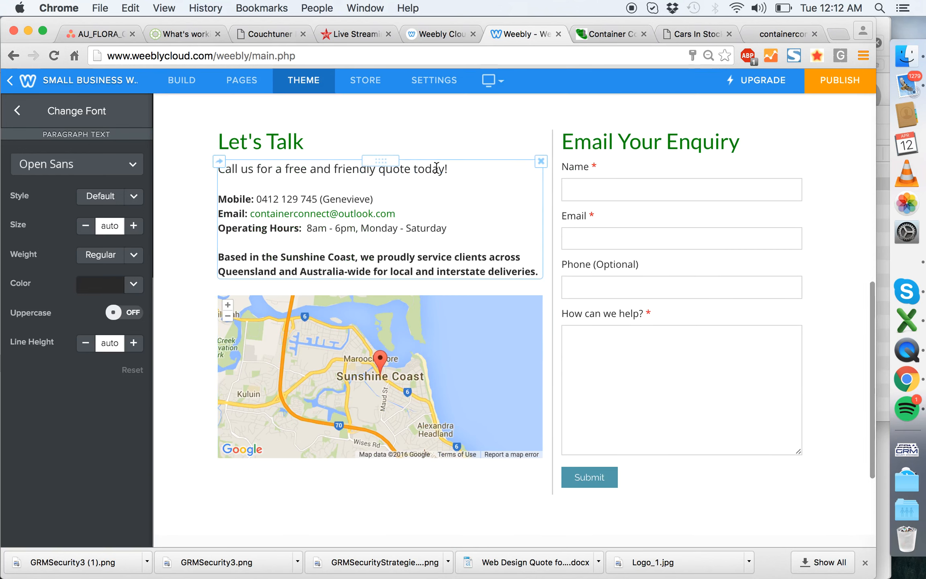
{"action": "scroll", "coordinate": [436, 166], "scroll_direction": "down", "scroll_amount": 3}
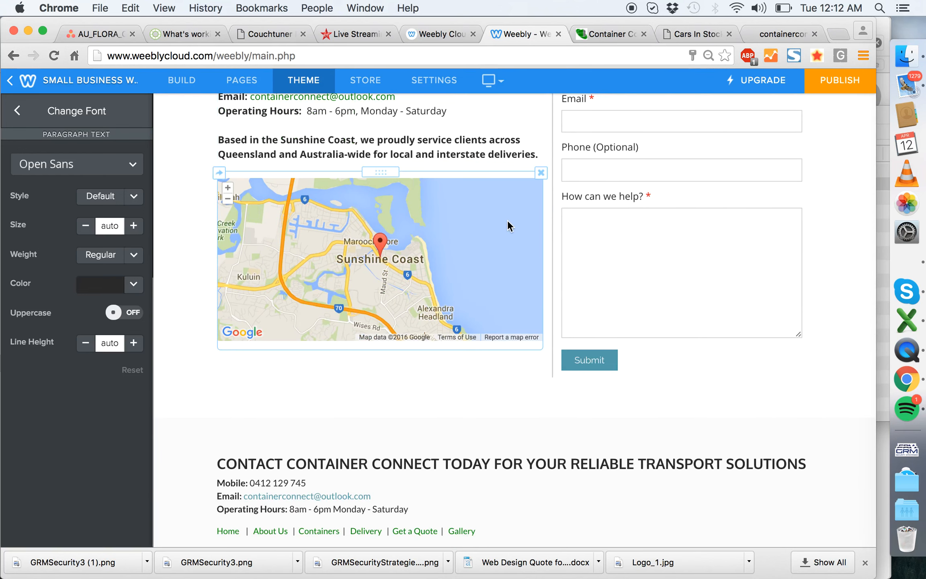
{"action": "left_click", "coordinate": [497, 227]}
{"action": "left_click", "coordinate": [412, 438]}
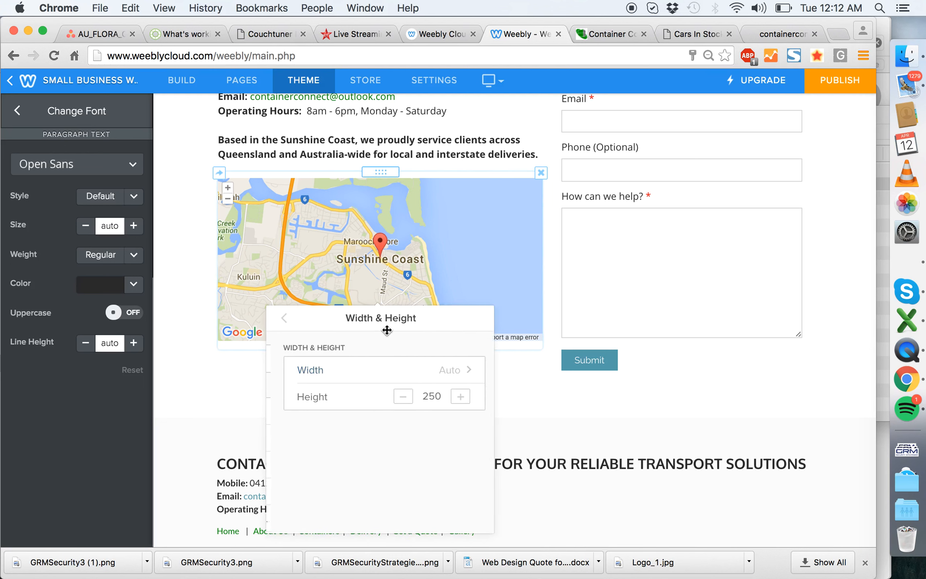
{"action": "left_click", "coordinate": [460, 397]}
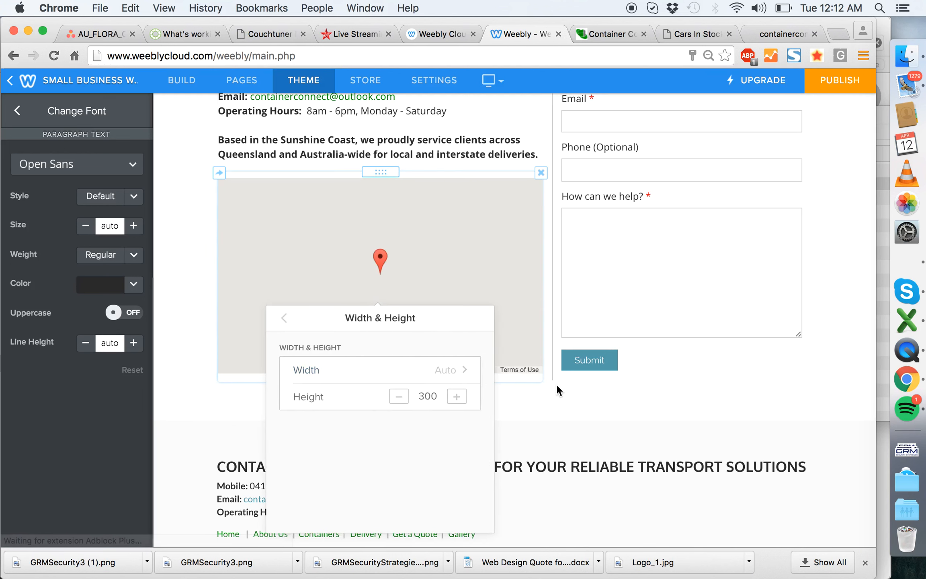
{"action": "left_click", "coordinate": [848, 271]}
{"action": "scroll", "coordinate": [632, 293], "scroll_direction": "up", "scroll_amount": 5}
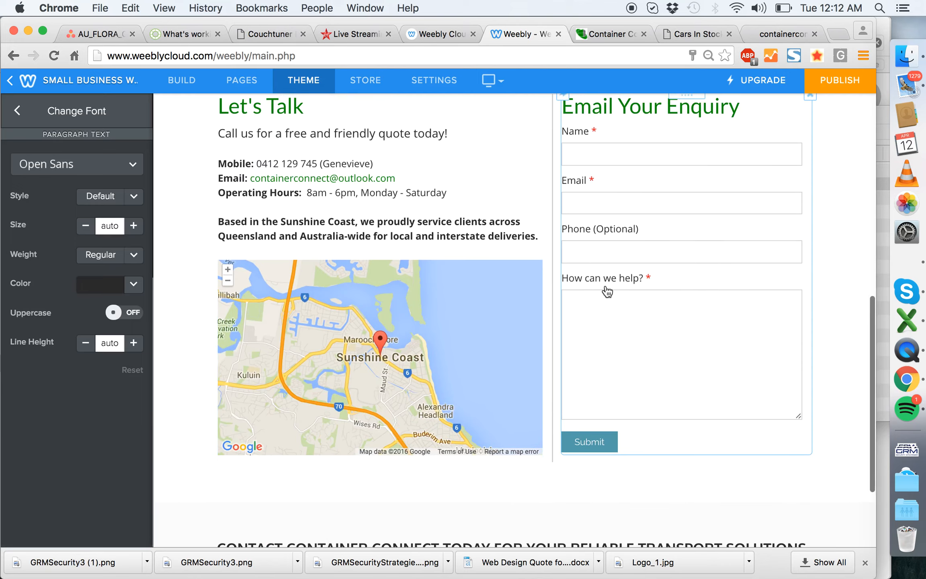
- Open the theme's font options for the footer links
{"action": "scroll", "coordinate": [518, 349], "scroll_direction": "down", "scroll_amount": 7}
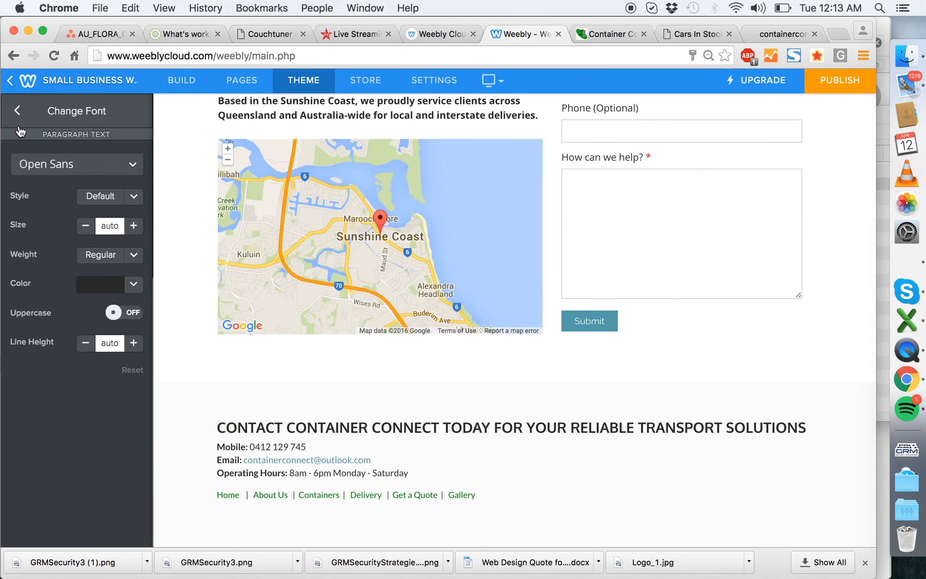
{"action": "left_click", "coordinate": [17, 112]}
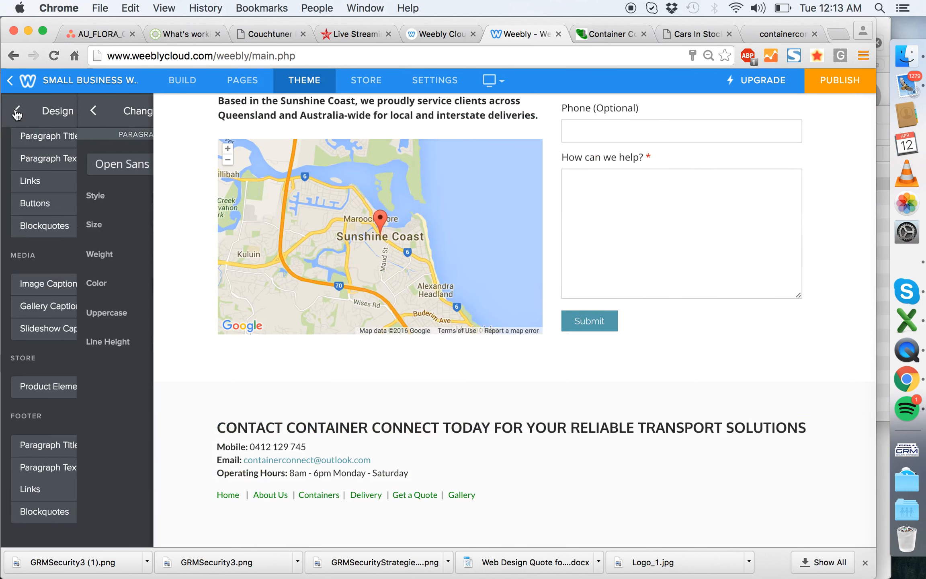
{"action": "left_click", "coordinate": [54, 491]}
- Open the footer for editing and set the email address's link to the Email type with the company's e-mail
{"action": "left_click", "coordinate": [306, 459]}
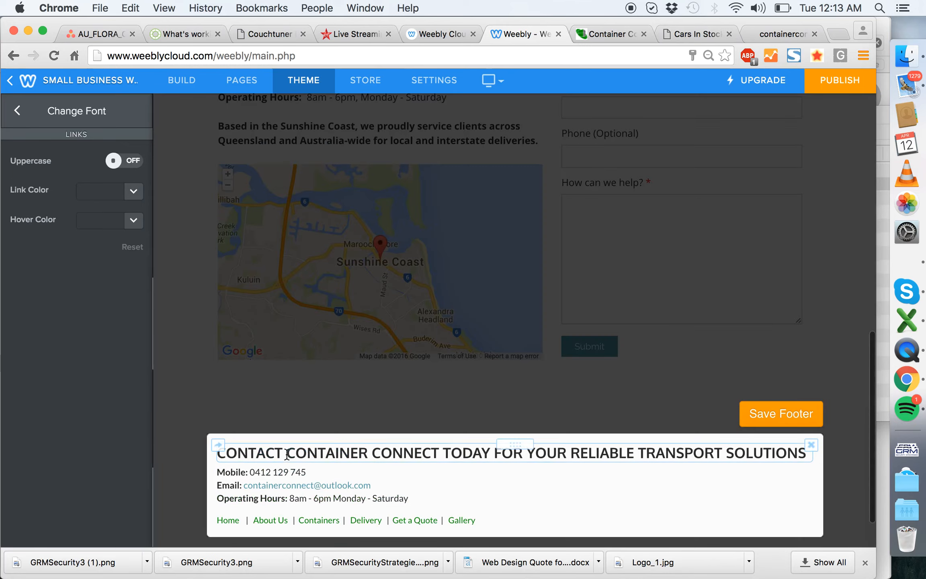
{"action": "left_click_drag", "start_coordinate": [367, 487], "coordinate": [234, 488]}
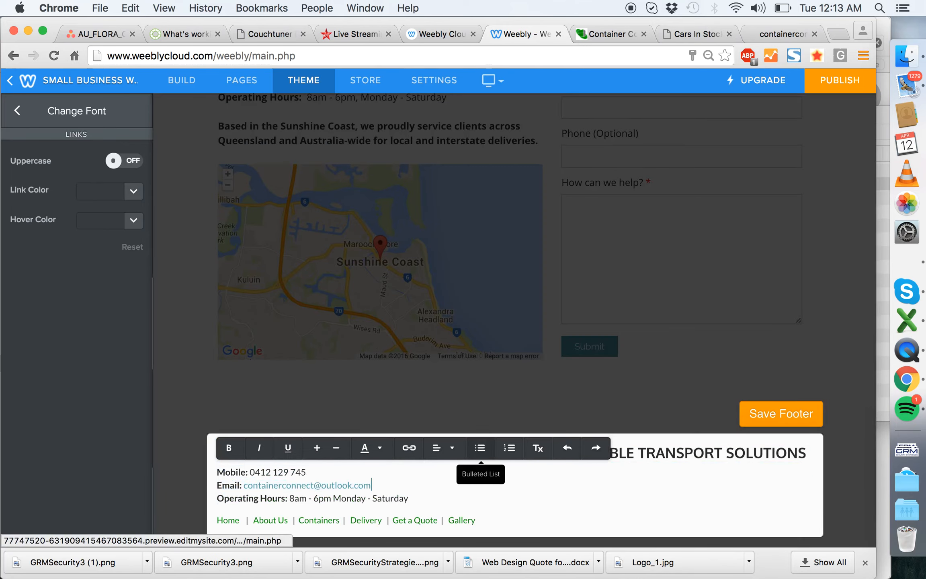
{"action": "left_click", "coordinate": [378, 486]}
{"action": "left_click_drag", "start_coordinate": [377, 486], "coordinate": [243, 488]}
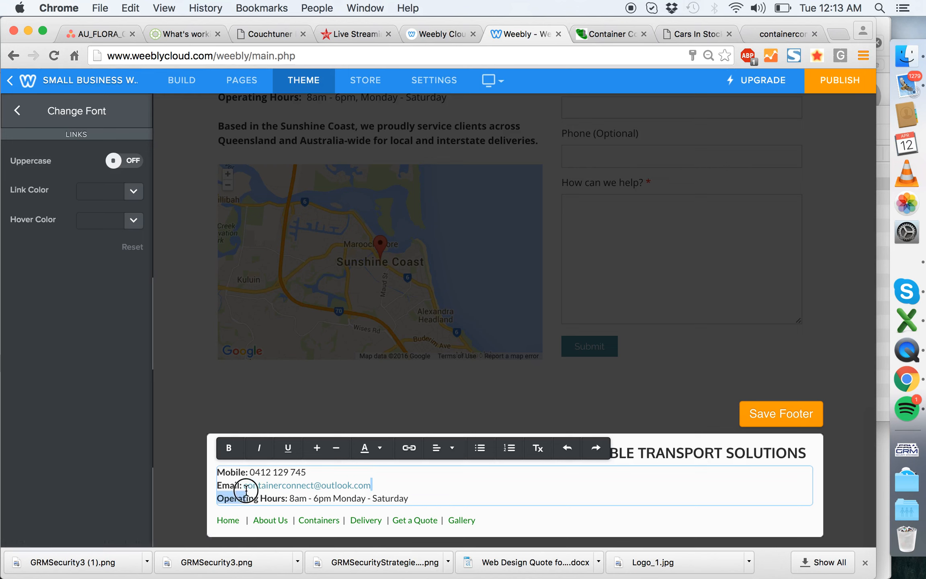
{"action": "left_click", "coordinate": [452, 448]}
{"action": "left_click", "coordinate": [409, 449]}
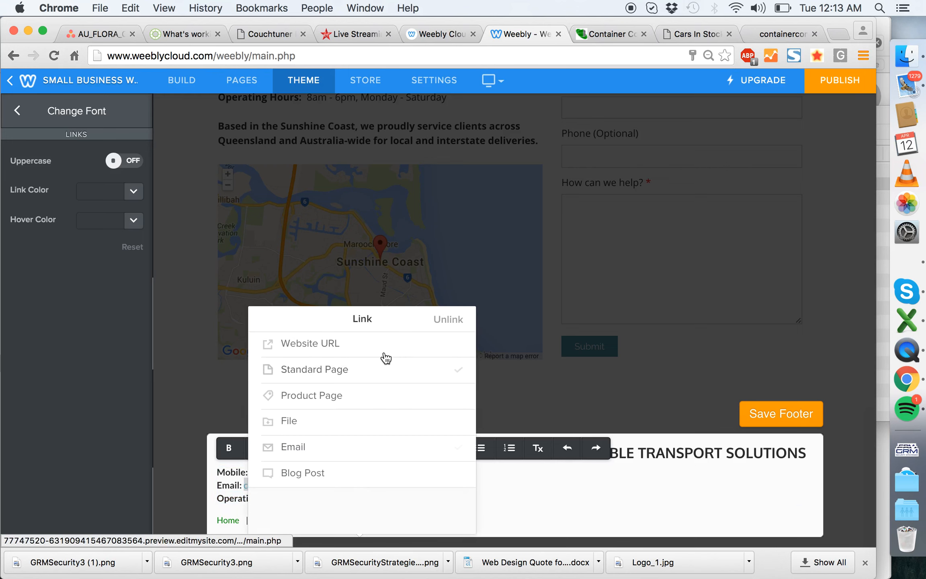
{"action": "left_click", "coordinate": [327, 450]}
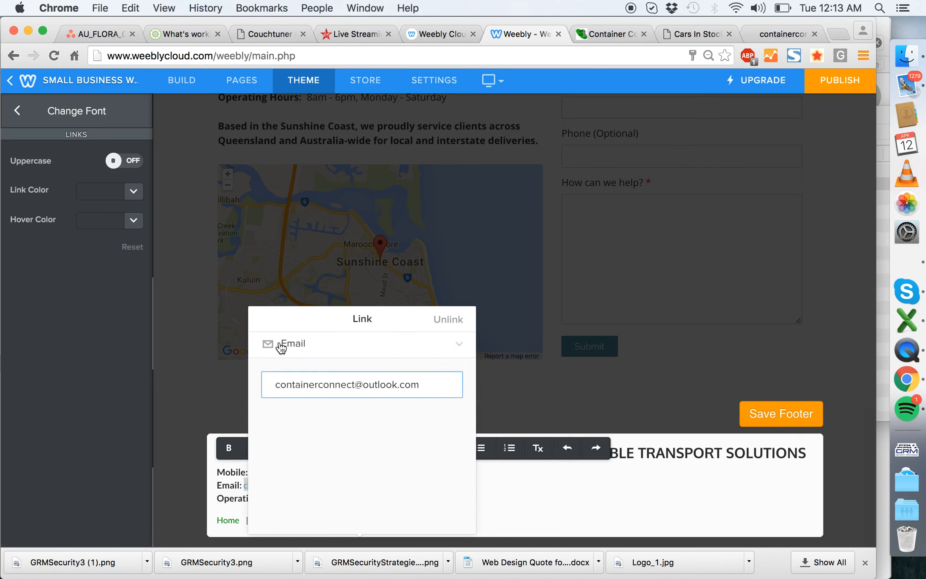
{"action": "left_click", "coordinate": [204, 363]}
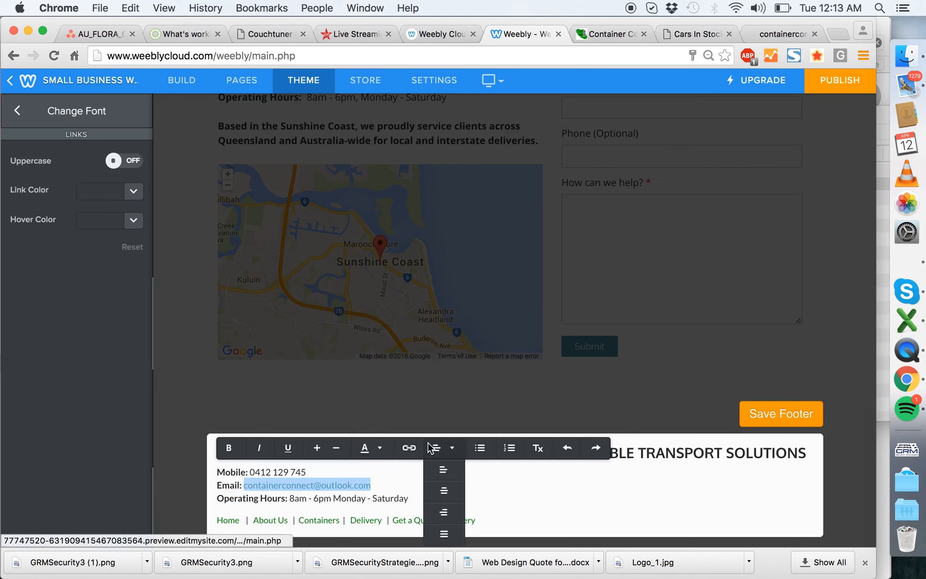
- Colour the email address in the footer dark green to match the footer links, and save the footer
{"action": "left_click", "coordinate": [376, 454]}
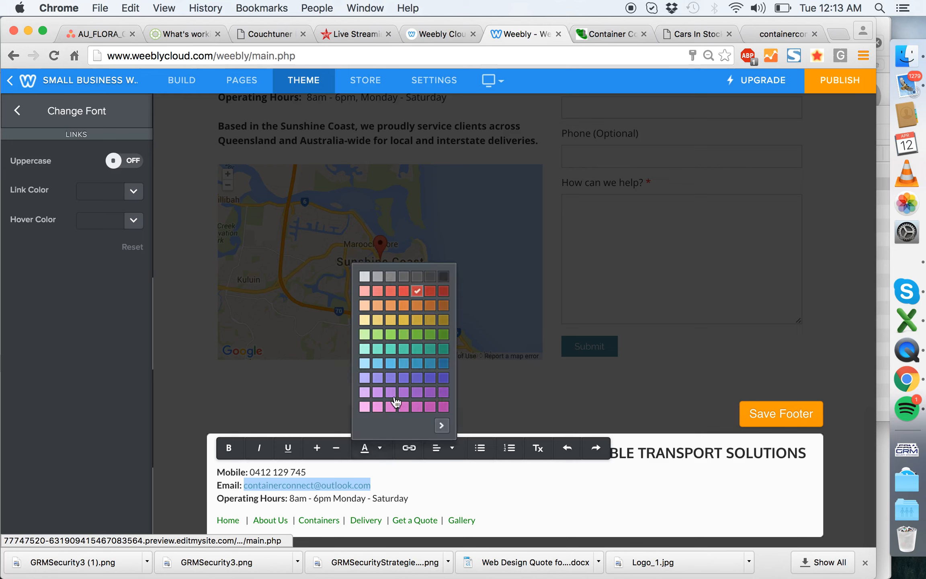
{"action": "left_click", "coordinate": [445, 339]}
{"action": "left_click", "coordinate": [196, 483]}
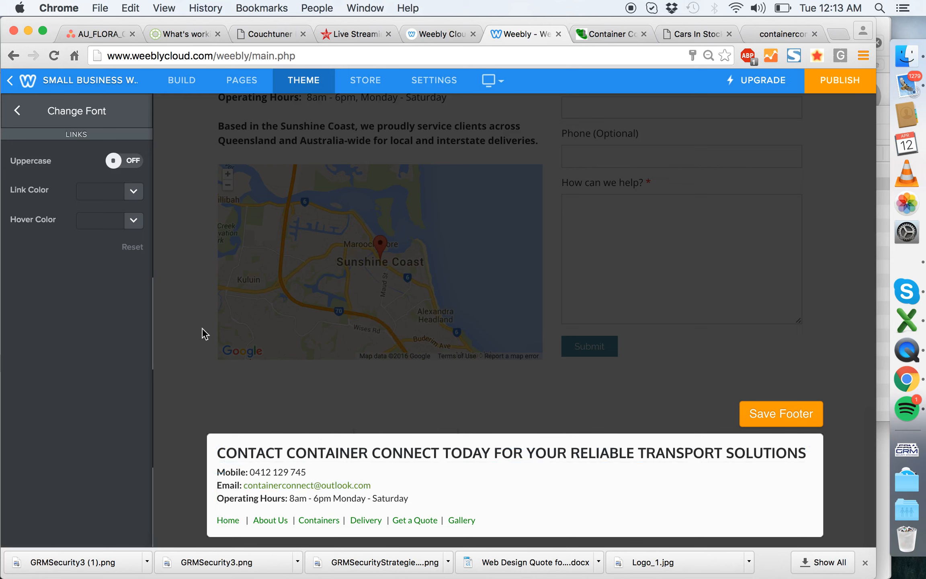
{"action": "left_click", "coordinate": [18, 118]}
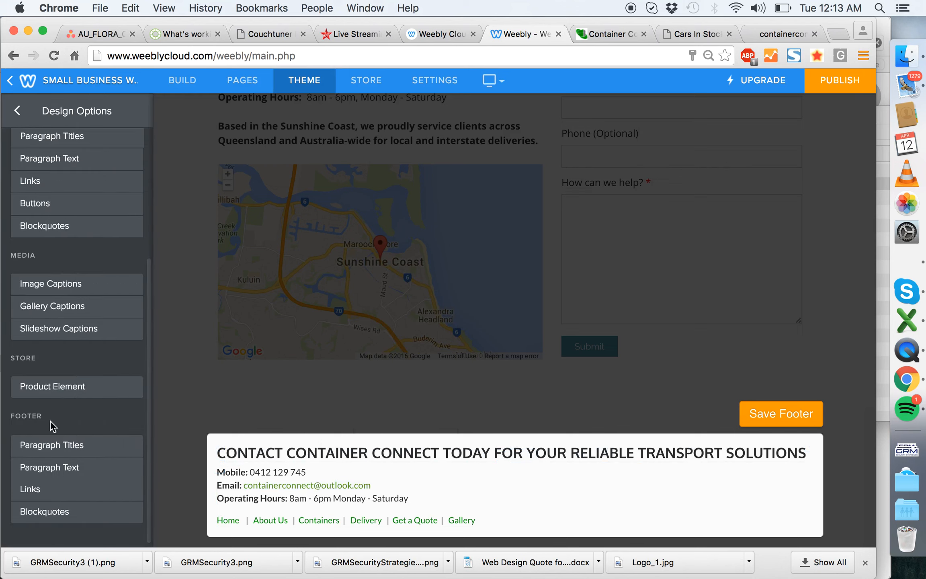
{"action": "left_click", "coordinate": [79, 491]}
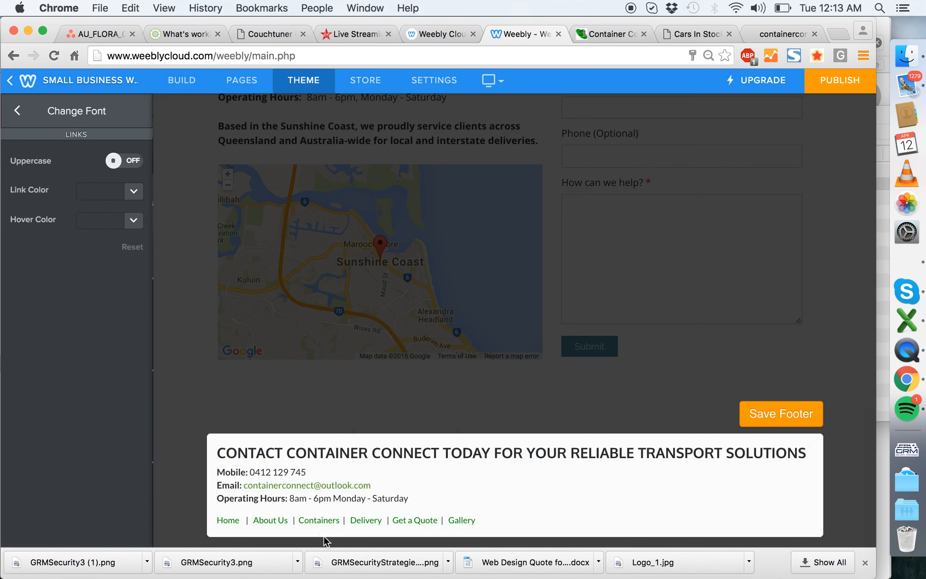
{"action": "left_click", "coordinate": [777, 418]}
- Move the Get a Quote page below Gallery in the site's page order
{"action": "scroll", "coordinate": [446, 487], "scroll_direction": "up", "scroll_amount": 1}
{"action": "scroll", "coordinate": [449, 489], "scroll_direction": "down", "scroll_amount": 2}
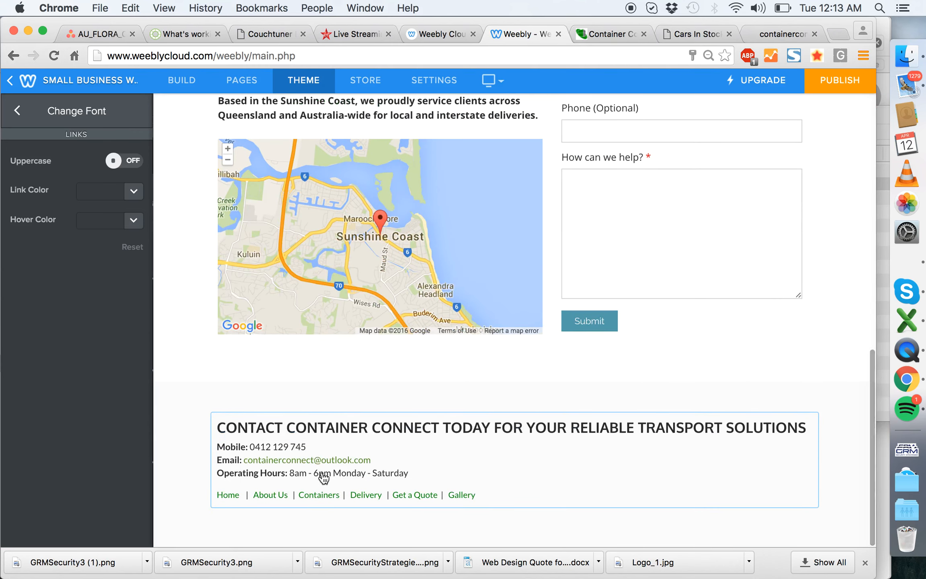
{"action": "scroll", "coordinate": [322, 472], "scroll_direction": "up", "scroll_amount": 15}
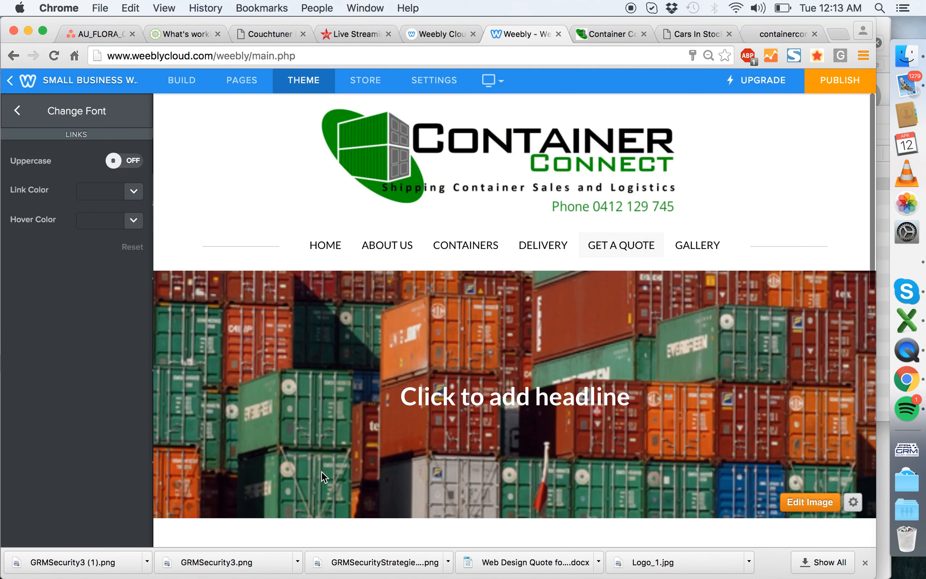
{"action": "scroll", "coordinate": [534, 338], "scroll_direction": "down", "scroll_amount": 10}
{"action": "scroll", "coordinate": [534, 339], "scroll_direction": "up", "scroll_amount": 10}
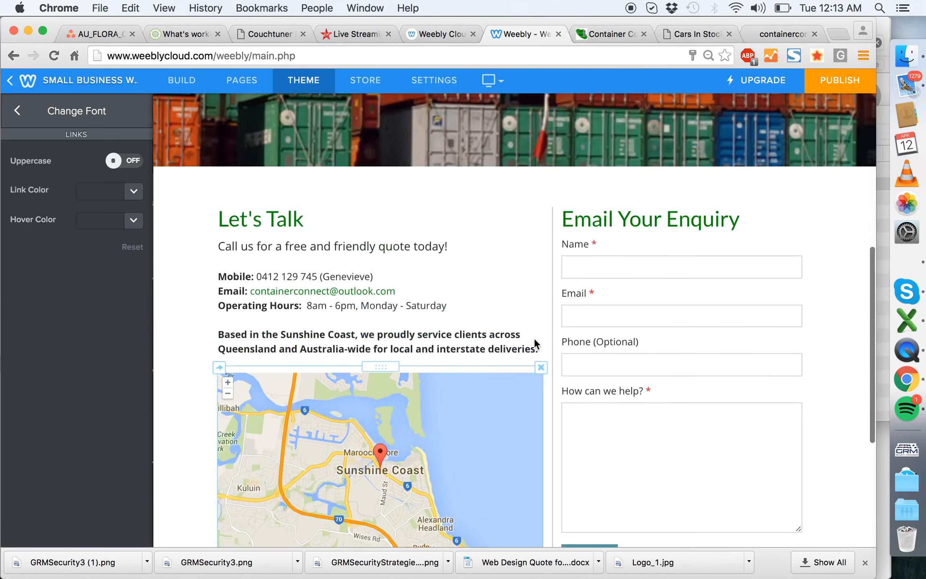
{"action": "left_click", "coordinate": [237, 83]}
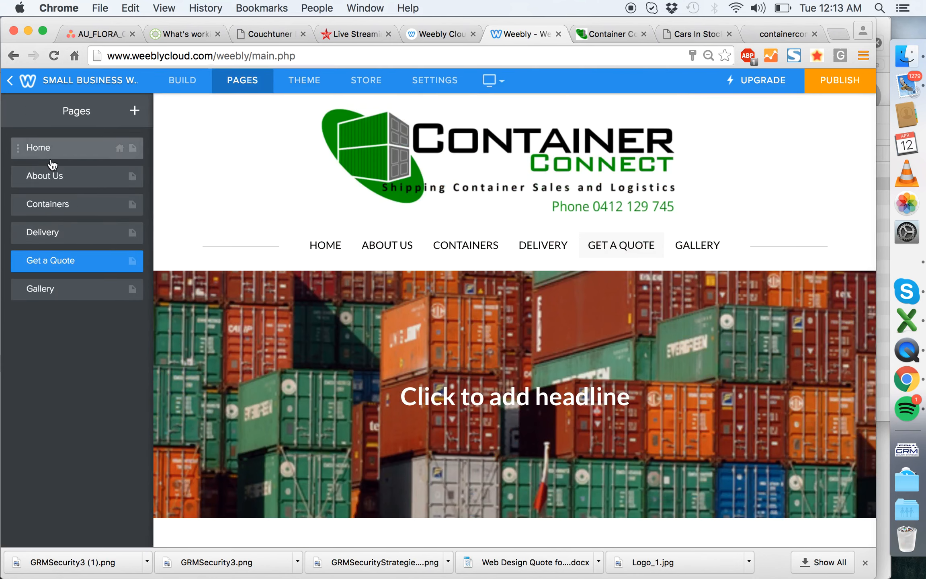
{"action": "left_click_drag", "start_coordinate": [45, 261], "coordinate": [25, 283]}
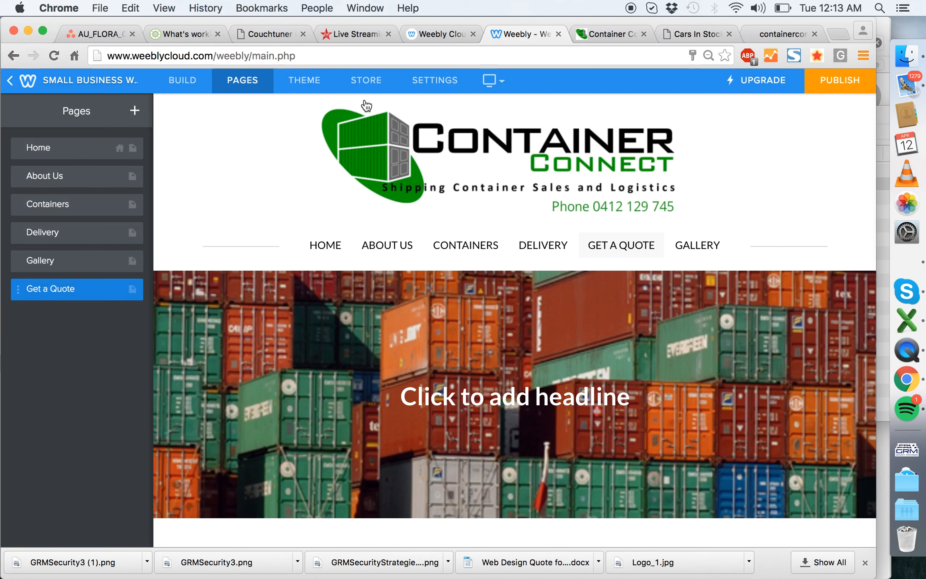
- Check the old site's navigation, then rename the Get a Quote page as Contact Us
{"action": "left_click", "coordinate": [781, 35]}
{"action": "scroll", "coordinate": [361, 205], "scroll_direction": "up", "scroll_amount": 15}
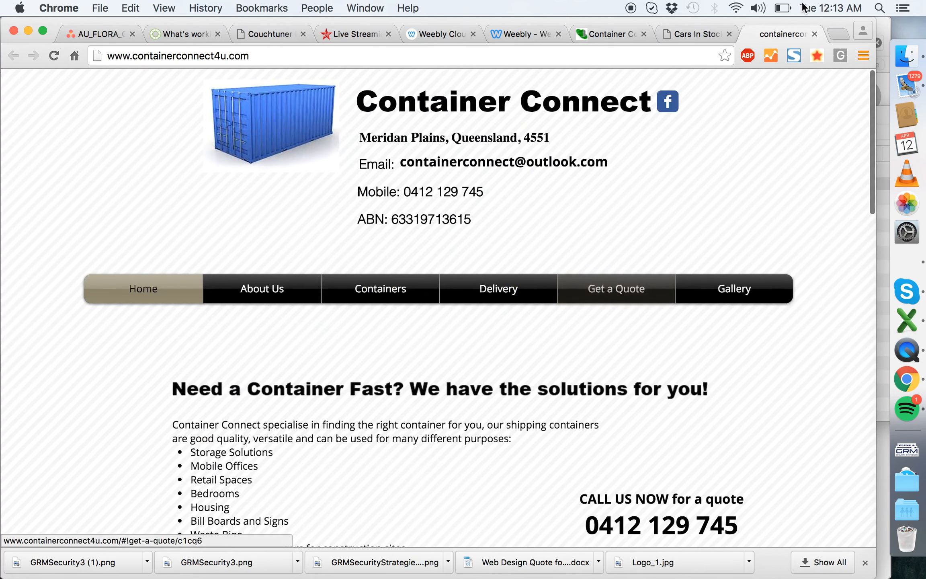
{"action": "left_click", "coordinate": [541, 34]}
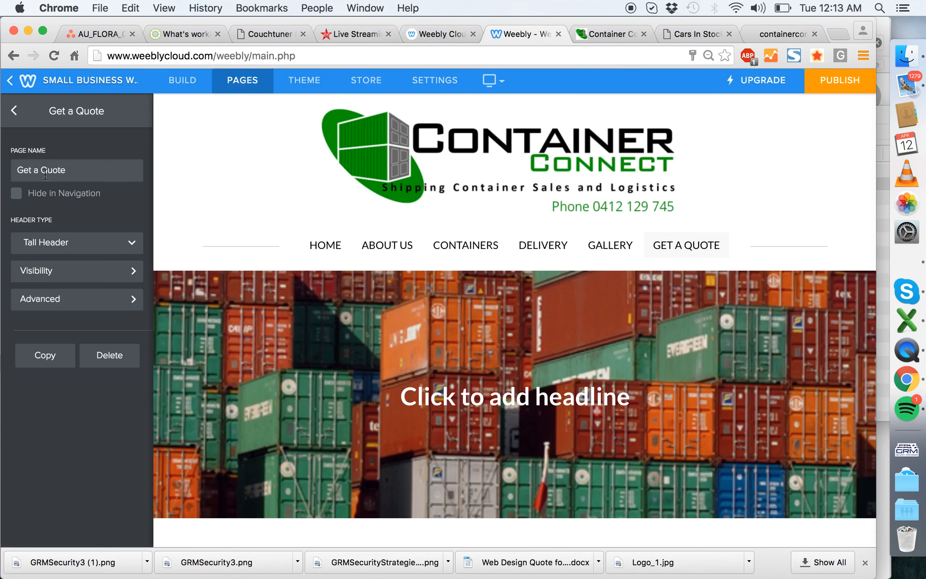
{"action": "triple_click", "coordinate": [45, 174]}
{"action": "type", "text": "Contact Us"}
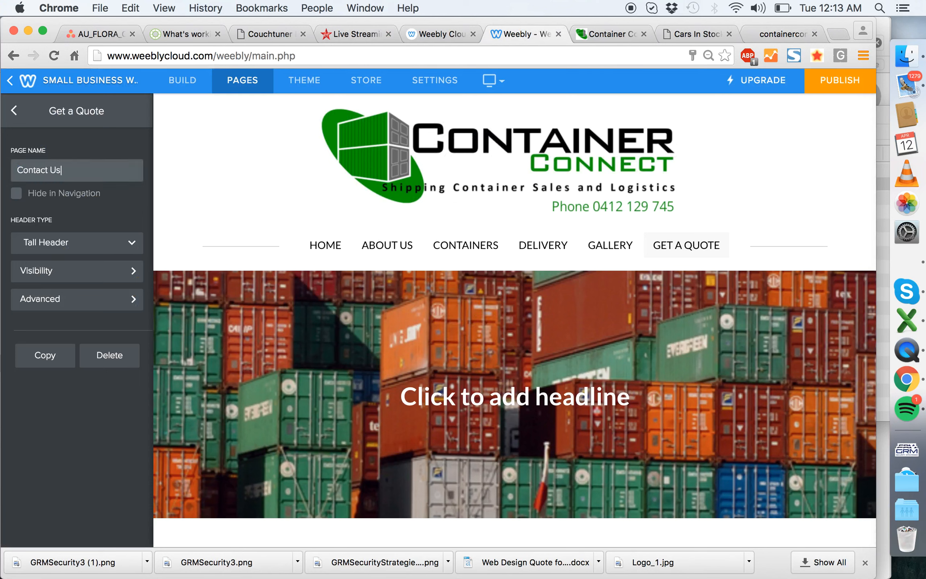
{"action": "key", "text": "Return"}
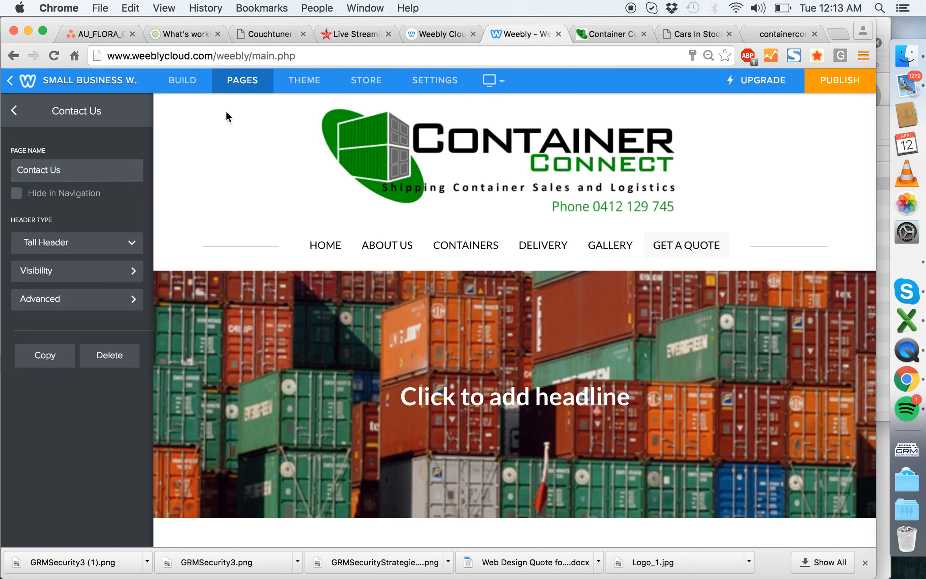
- Compare the old site's Get a Quote page with the content of the new Contact Us page
{"action": "left_click", "coordinate": [783, 32]}
{"action": "left_click", "coordinate": [649, 301]}
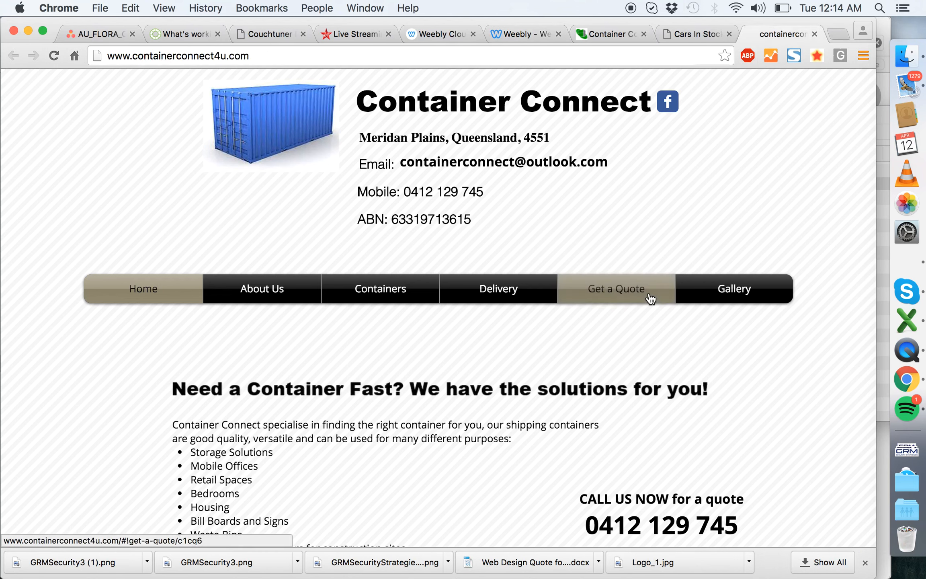
{"action": "scroll", "coordinate": [583, 281], "scroll_direction": "down", "scroll_amount": 6}
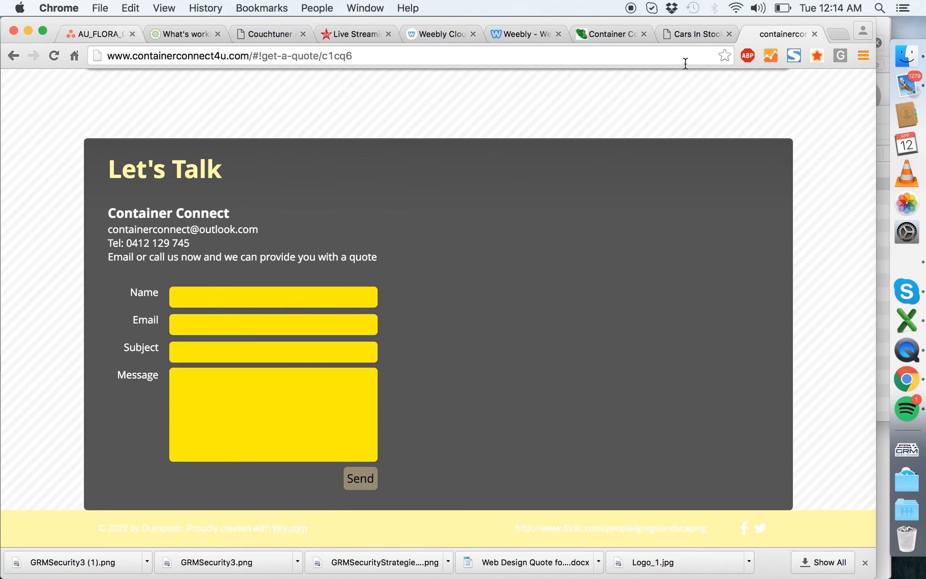
{"action": "left_click", "coordinate": [664, 33]}
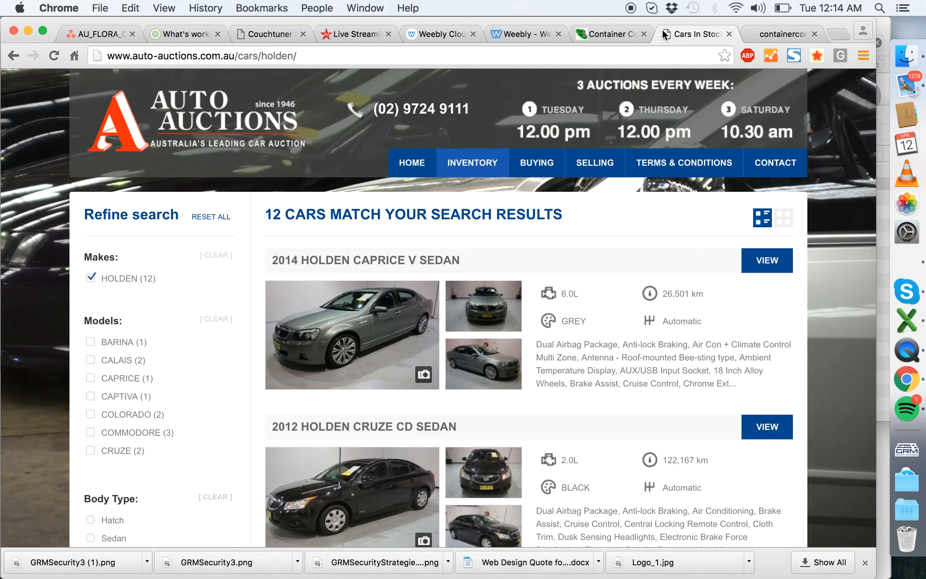
{"action": "left_click", "coordinate": [626, 32]}
{"action": "left_click", "coordinate": [535, 28]}
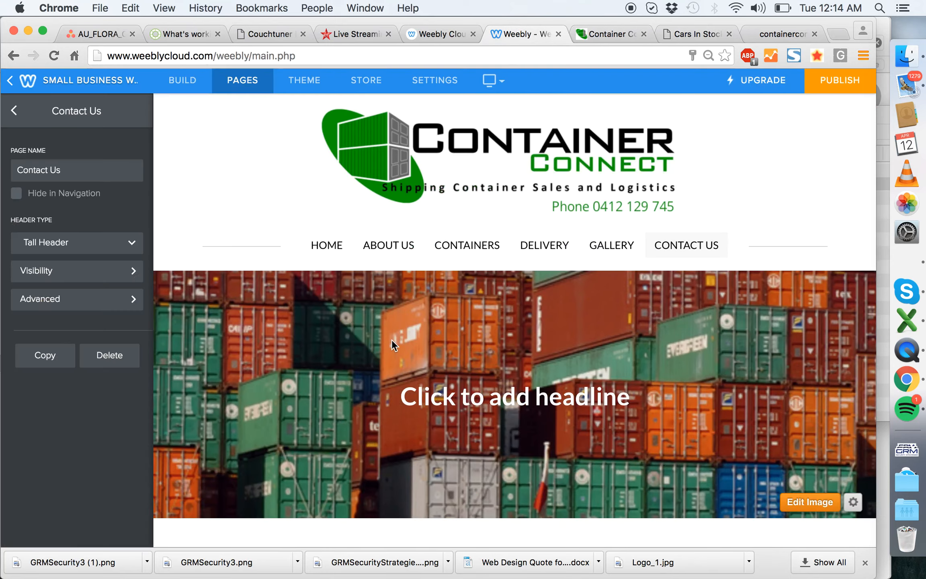
{"action": "scroll", "coordinate": [578, 324], "scroll_direction": "down", "scroll_amount": 8}
{"action": "scroll", "coordinate": [581, 331], "scroll_direction": "down", "scroll_amount": 10}
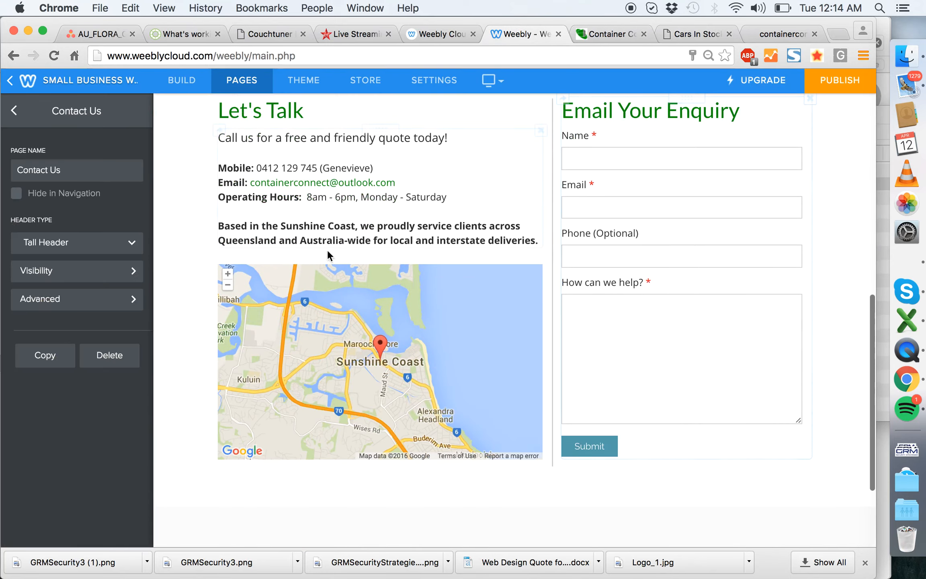
{"action": "scroll", "coordinate": [369, 411], "scroll_direction": "up", "scroll_amount": 5}
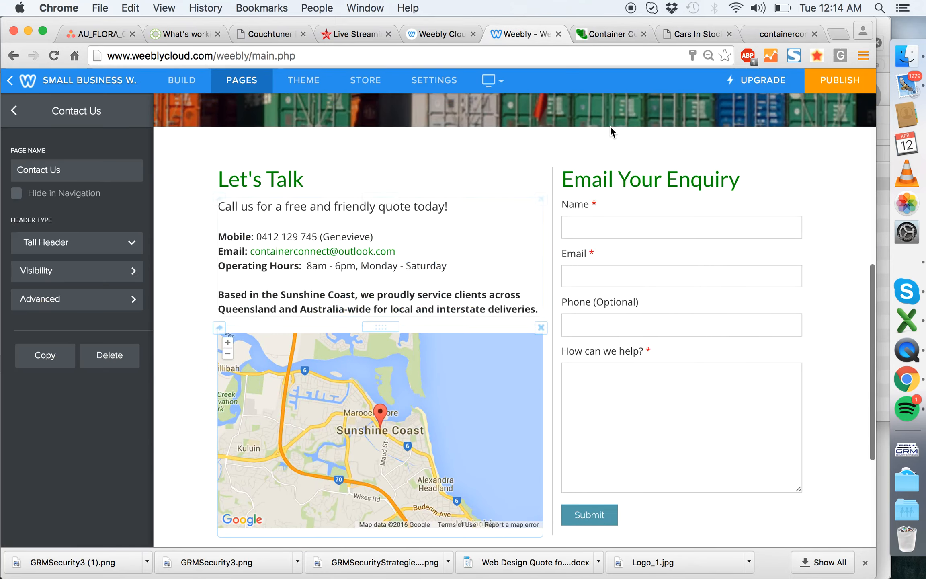
{"action": "scroll", "coordinate": [541, 214], "scroll_direction": "up", "scroll_amount": 10}
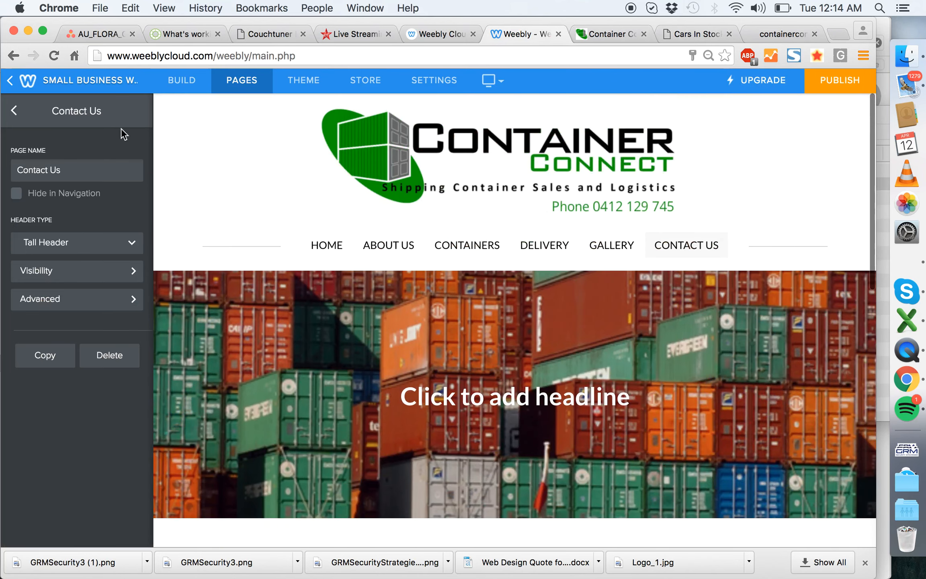
- Return to the page list and review the Contact Us page and the Home page down to its footer
{"action": "left_click", "coordinate": [15, 111]}
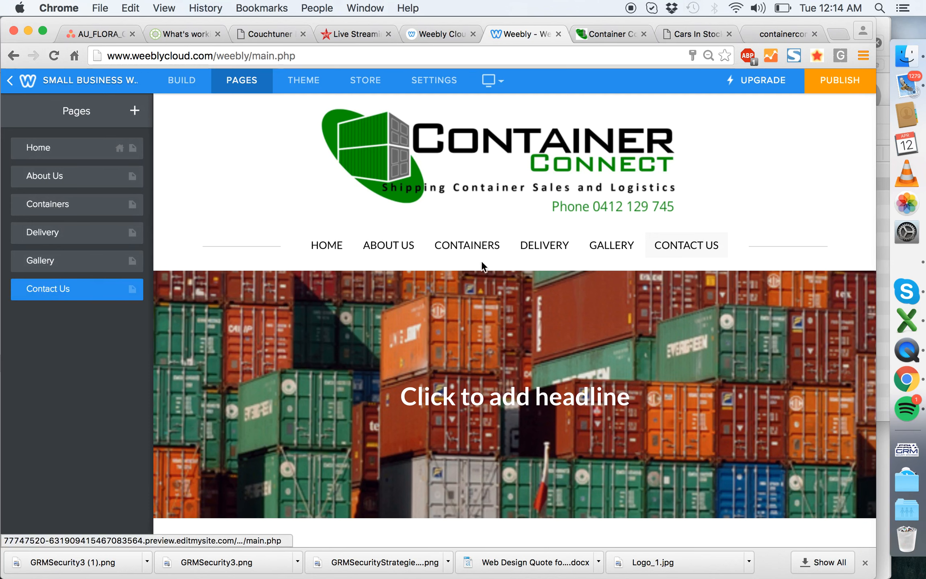
{"action": "scroll", "coordinate": [591, 257], "scroll_direction": "down", "scroll_amount": 15}
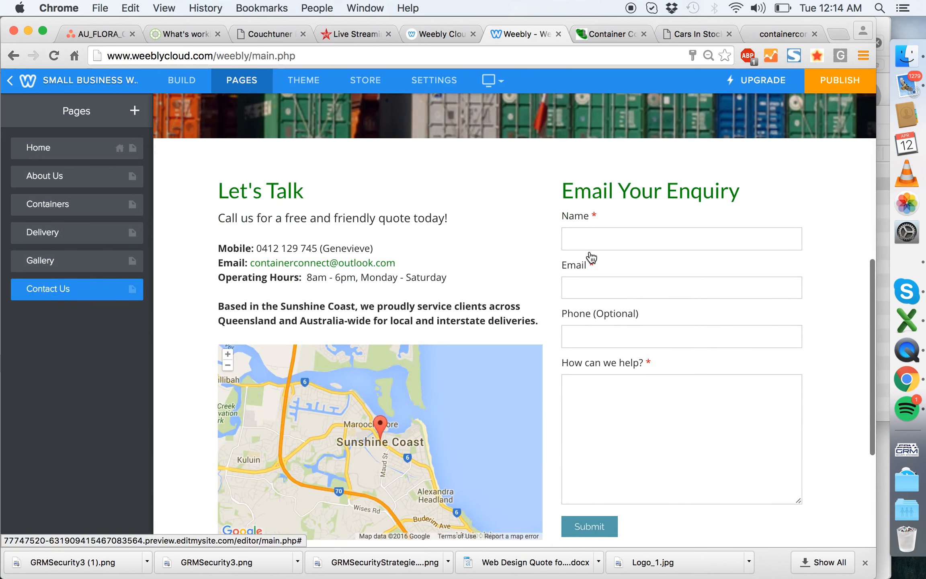
{"action": "scroll", "coordinate": [494, 471], "scroll_direction": "up", "scroll_amount": 15}
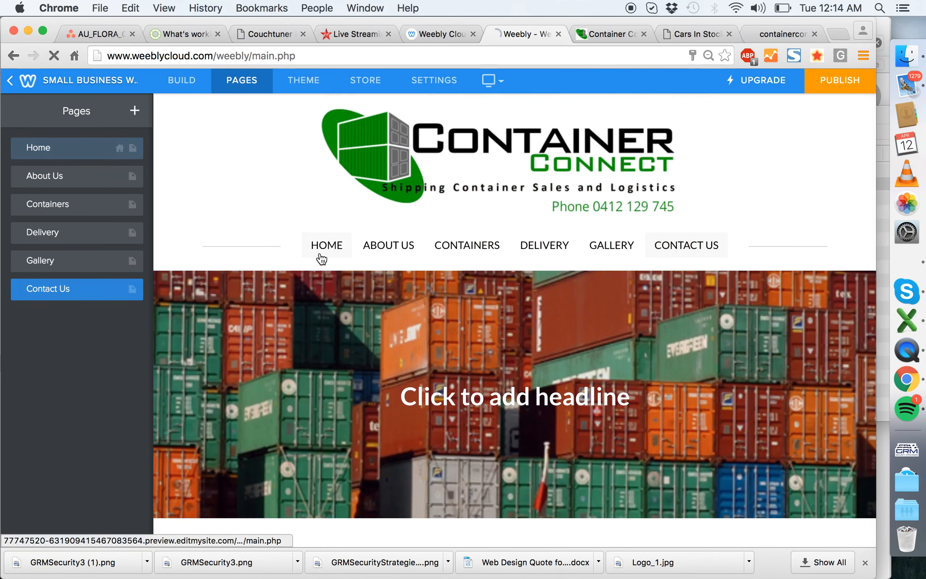
{"action": "left_click", "coordinate": [321, 258]}
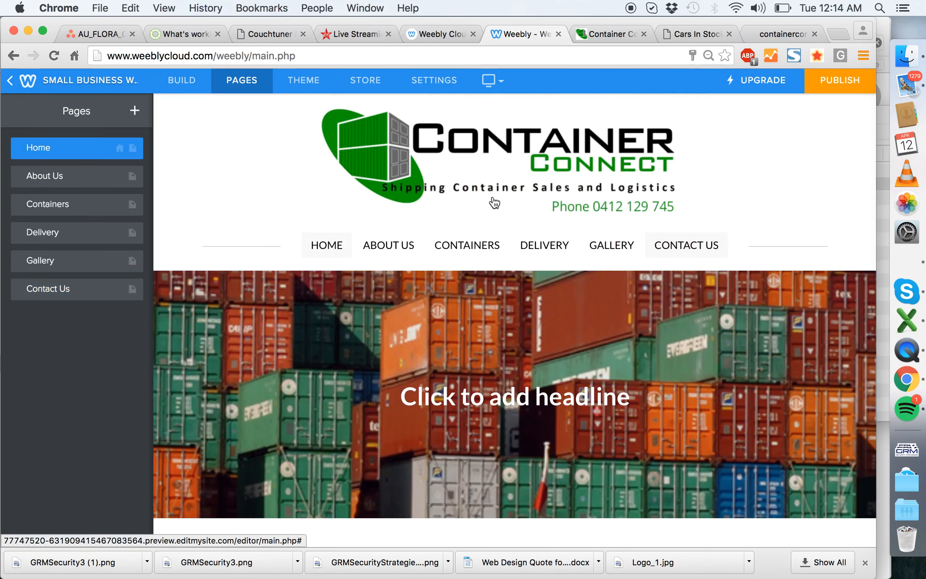
{"action": "scroll", "coordinate": [413, 330], "scroll_direction": "down", "scroll_amount": 15}
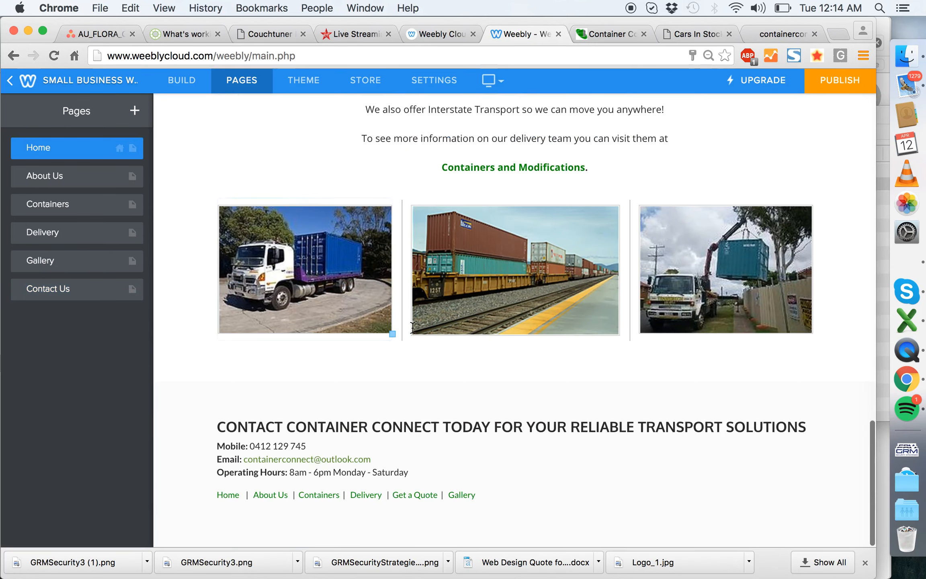
{"action": "scroll", "coordinate": [414, 328], "scroll_direction": "up", "scroll_amount": 15}
- Darken the About Us page's header image by 20% and save it to only this page
{"action": "left_click", "coordinate": [406, 248]}
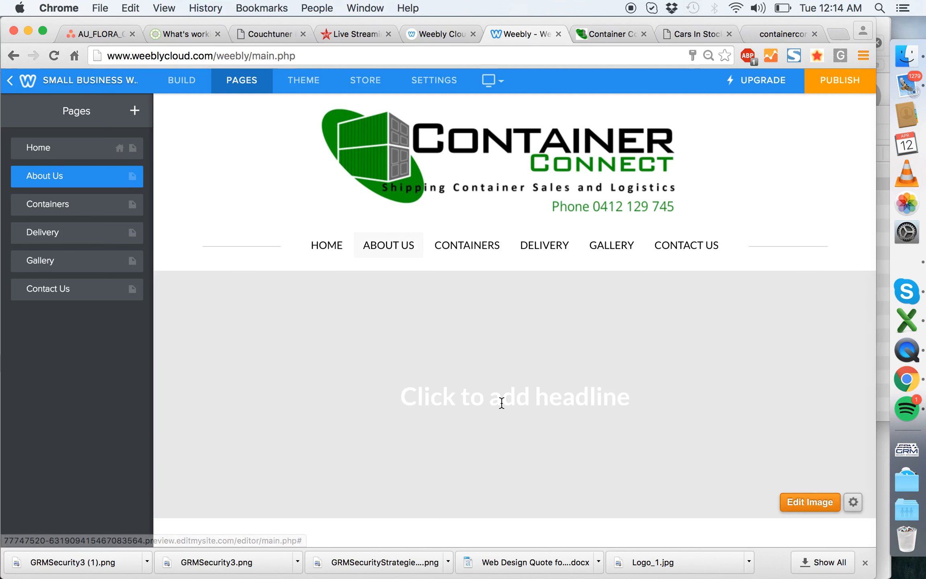
{"action": "scroll", "coordinate": [636, 372], "scroll_direction": "down", "scroll_amount": 2}
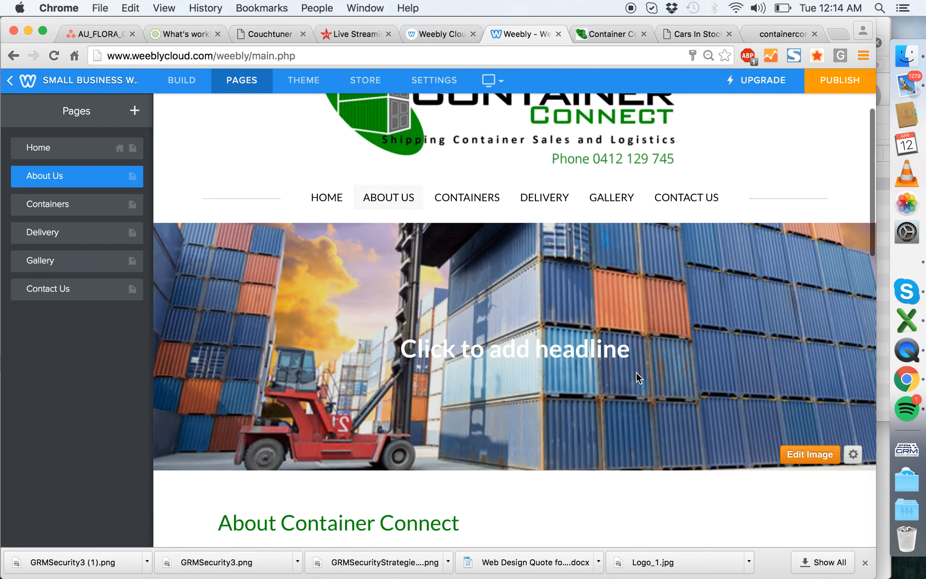
{"action": "scroll", "coordinate": [713, 291], "scroll_direction": "down", "scroll_amount": 3}
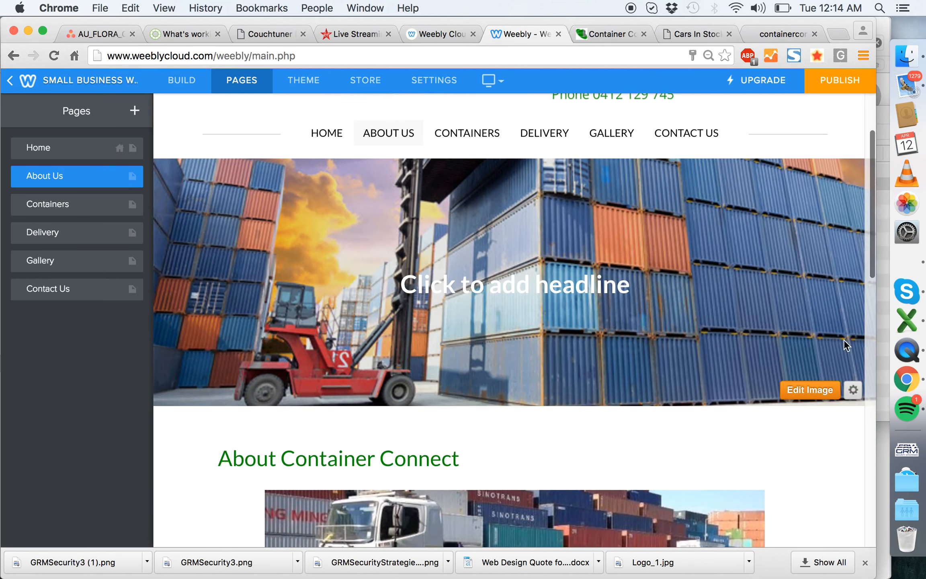
{"action": "left_click", "coordinate": [818, 387]}
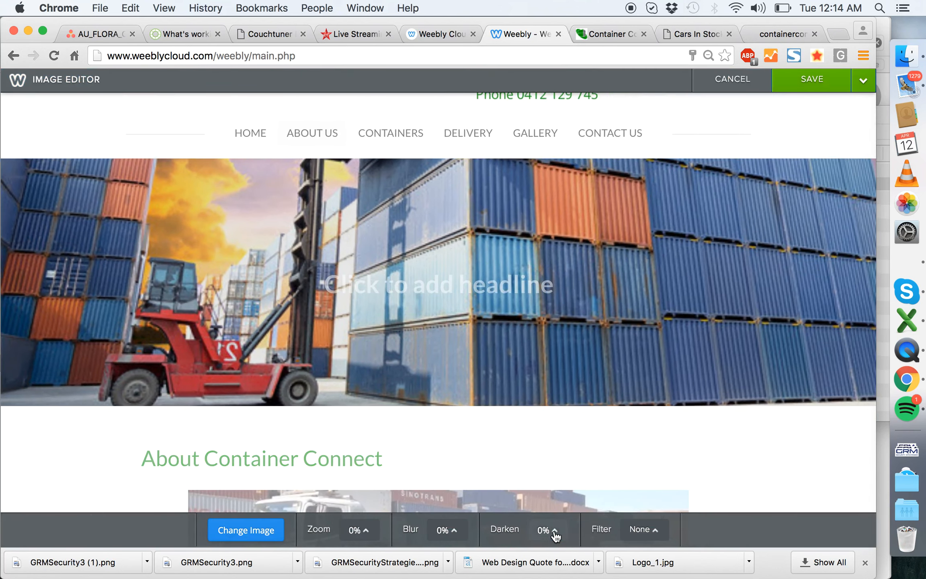
{"action": "left_click", "coordinate": [554, 532]}
{"action": "left_click_drag", "start_coordinate": [552, 511], "coordinate": [552, 503]}
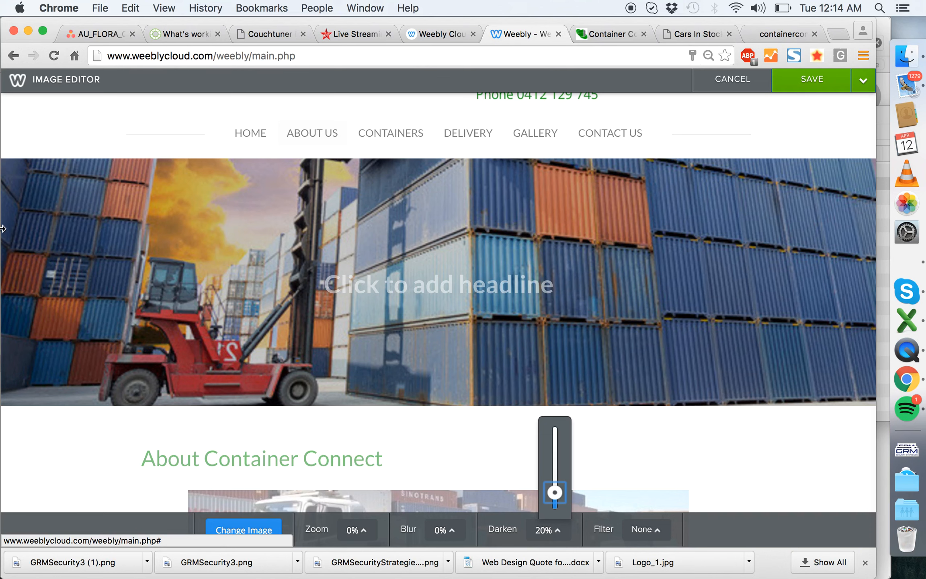
{"action": "left_click", "coordinate": [863, 82]}
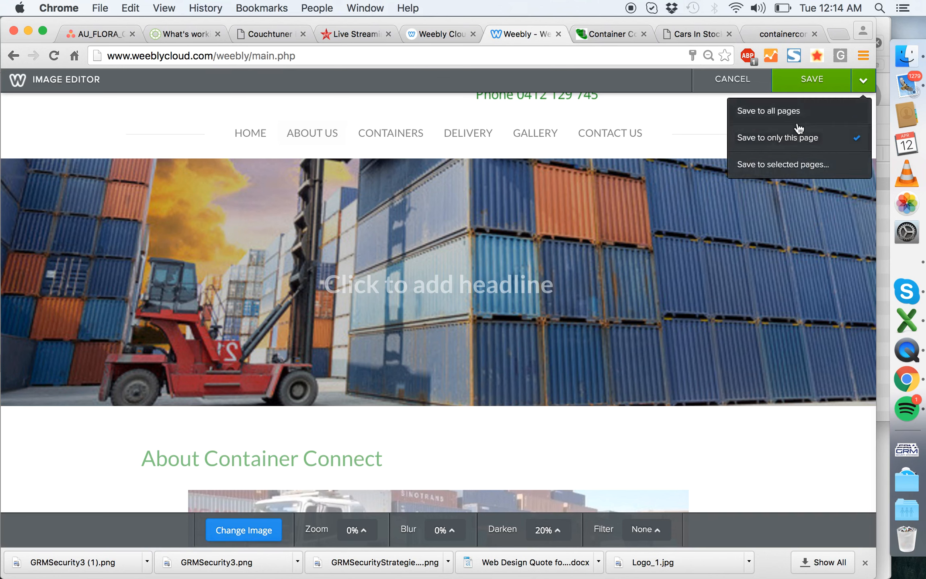
{"action": "left_click", "coordinate": [798, 133]}
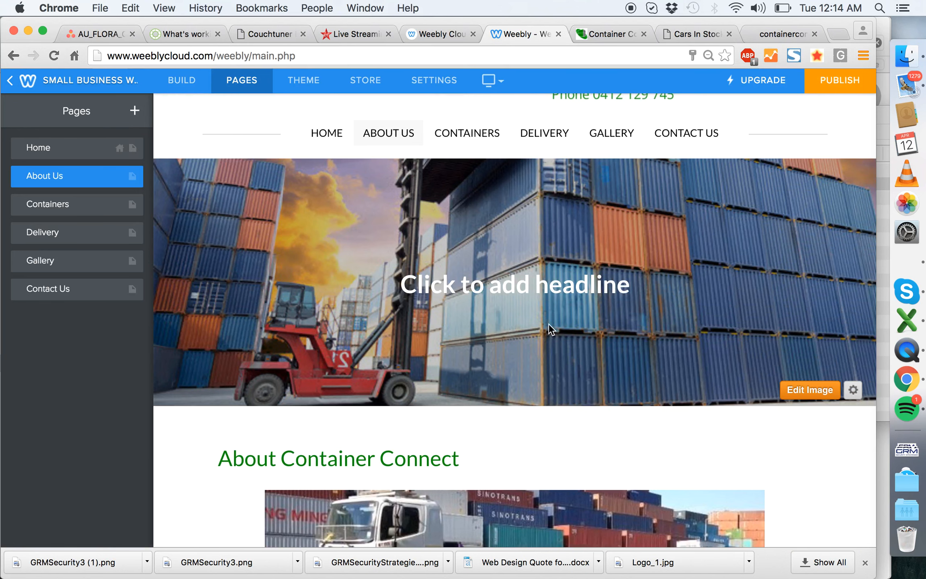
- Enlarge the truck image below the About Container Connect heading to the full content width
{"action": "scroll", "coordinate": [566, 290], "scroll_direction": "down", "scroll_amount": 10}
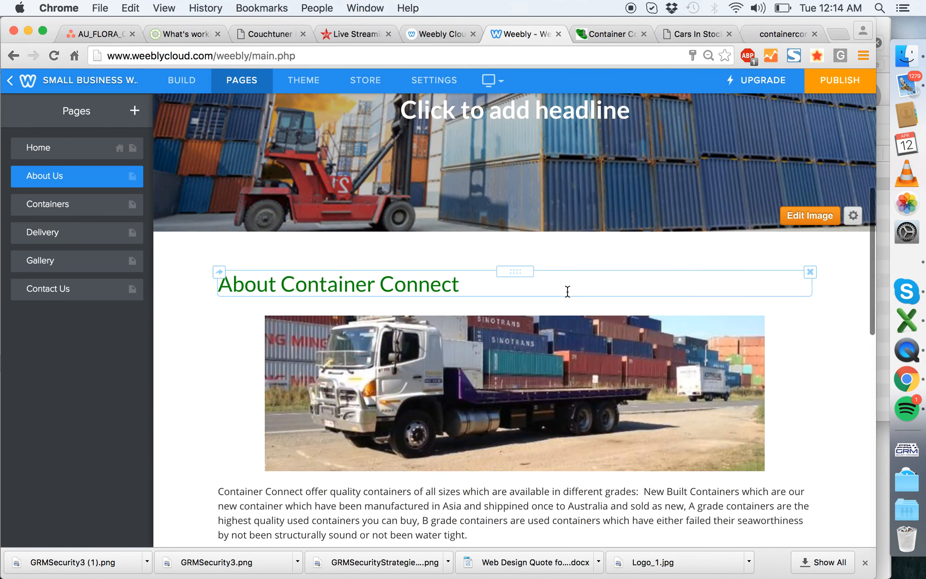
{"action": "left_click_drag", "start_coordinate": [764, 469], "coordinate": [838, 519]}
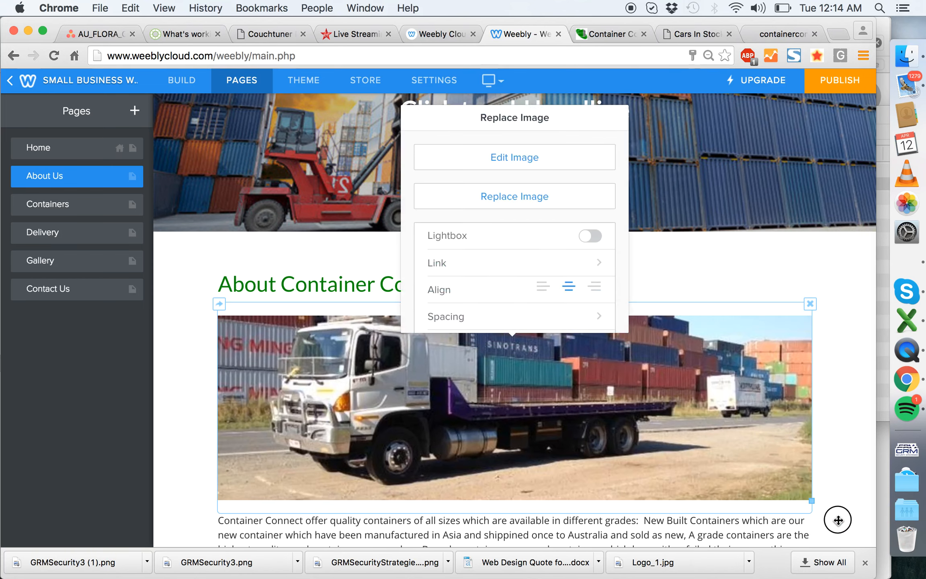
{"action": "left_click", "coordinate": [847, 398]}
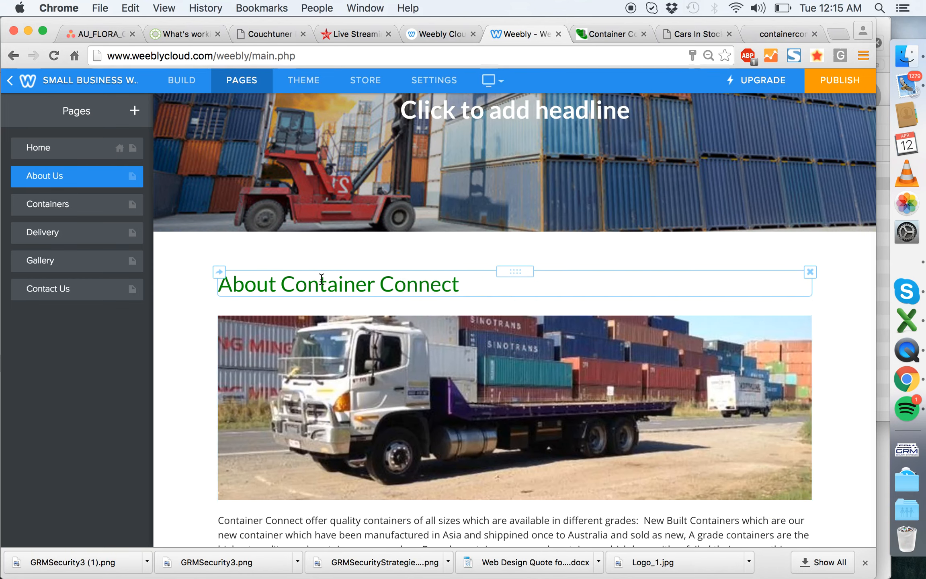
- Review the About Us page from the header image and truck photo down to the container specifications and footer
{"action": "scroll", "coordinate": [321, 279], "scroll_direction": "down", "scroll_amount": 1}
{"action": "scroll", "coordinate": [322, 279], "scroll_direction": "up", "scroll_amount": 7}
{"action": "scroll", "coordinate": [321, 279], "scroll_direction": "down", "scroll_amount": 4}
{"action": "scroll", "coordinate": [321, 278], "scroll_direction": "down", "scroll_amount": 2}
{"action": "scroll", "coordinate": [321, 277], "scroll_direction": "up", "scroll_amount": 6}
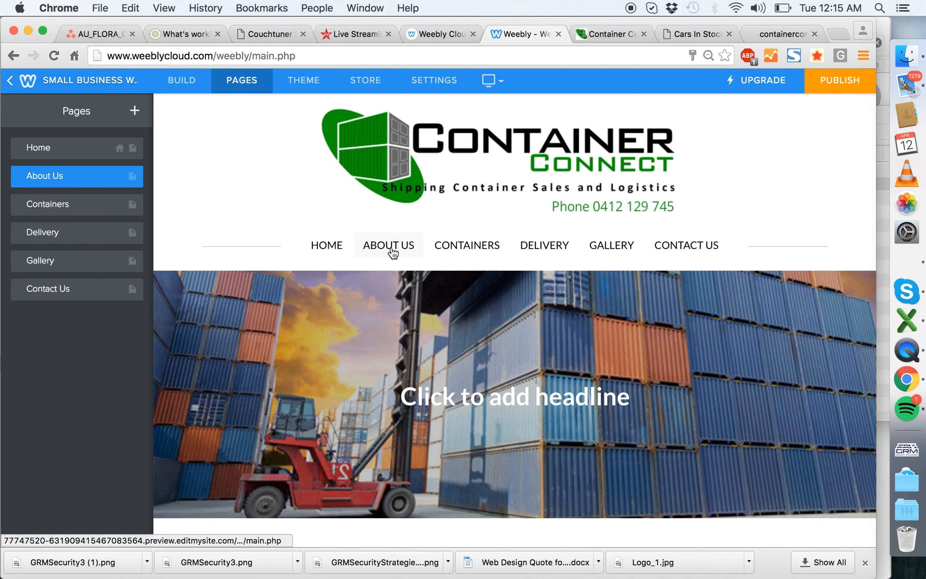
{"action": "scroll", "coordinate": [392, 253], "scroll_direction": "down", "scroll_amount": 5}
{"action": "scroll", "coordinate": [342, 397], "scroll_direction": "down", "scroll_amount": 4}
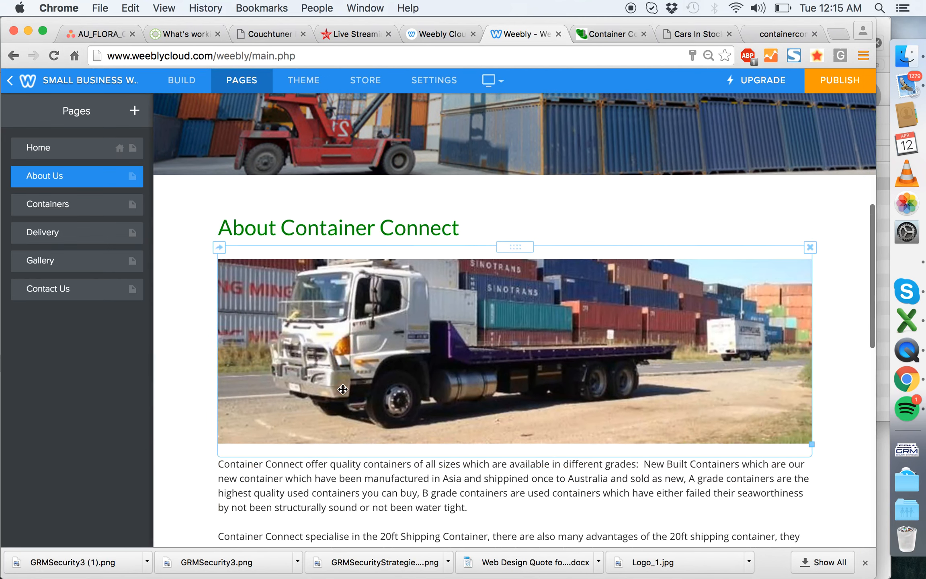
{"action": "left_click", "coordinate": [343, 389]}
{"action": "left_click", "coordinate": [192, 383]}
{"action": "scroll", "coordinate": [314, 330], "scroll_direction": "down", "scroll_amount": 5}
{"action": "scroll", "coordinate": [314, 329], "scroll_direction": "down", "scroll_amount": 10}
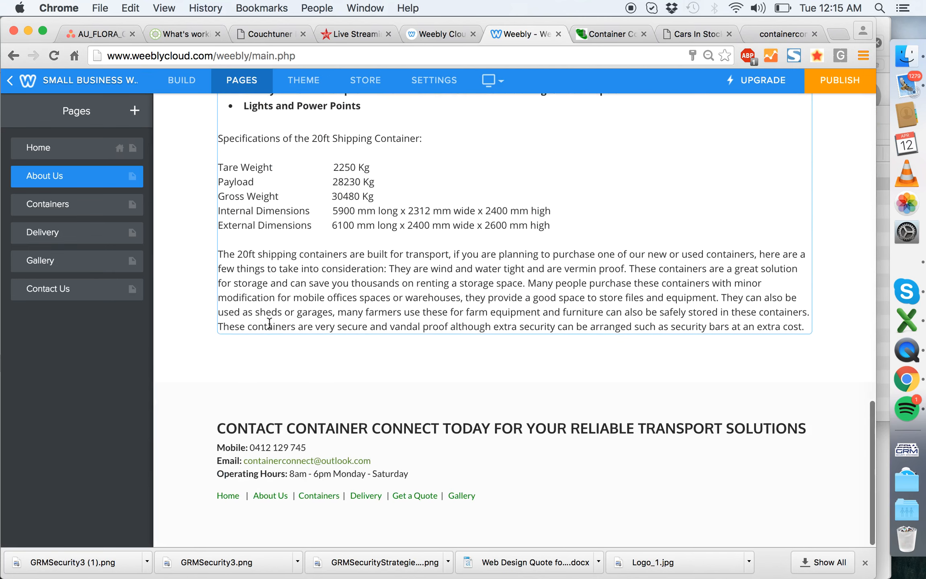
{"action": "scroll", "coordinate": [446, 318], "scroll_direction": "up", "scroll_amount": 8}
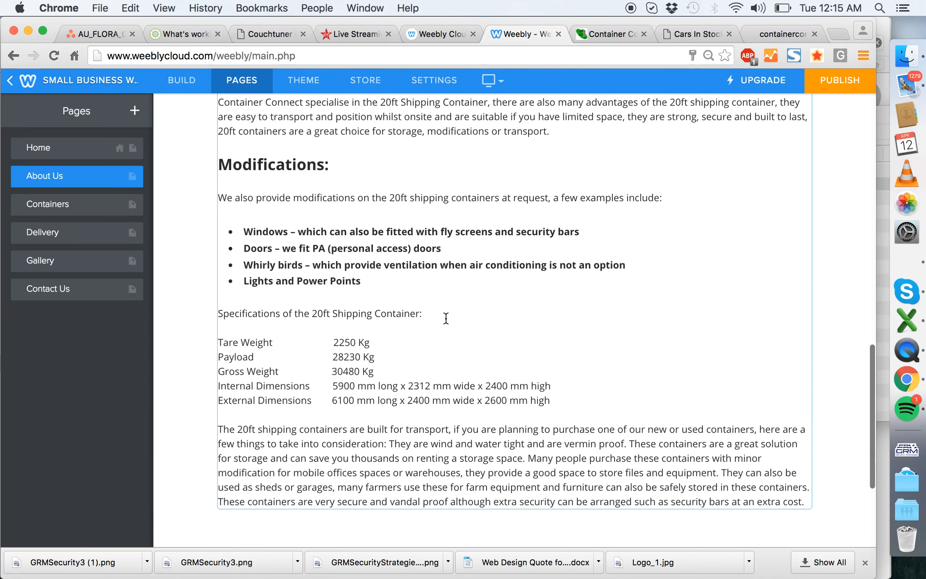
{"action": "scroll", "coordinate": [373, 287], "scroll_direction": "up", "scroll_amount": 7}
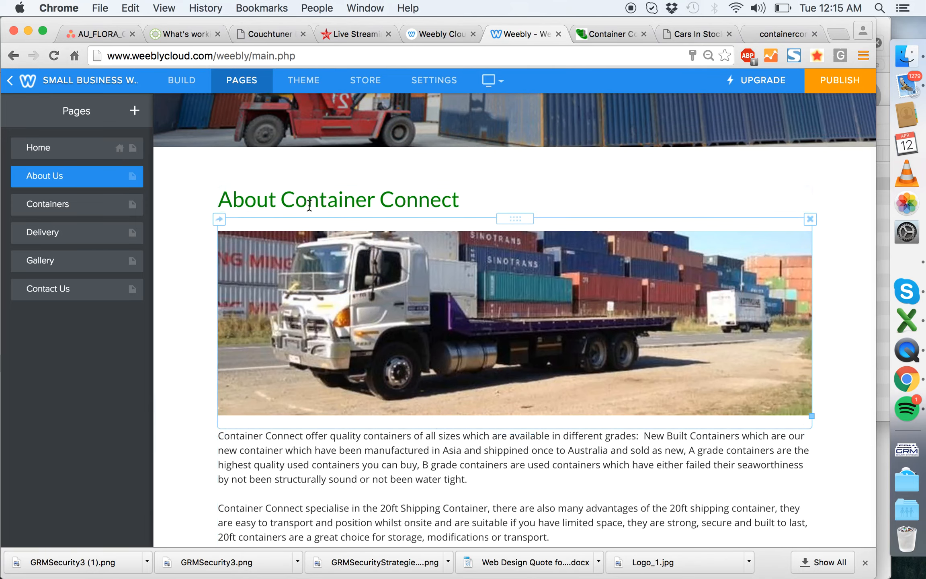
- Add an empty text block between the About Container Connect heading and the truck image
{"action": "left_click", "coordinate": [181, 80]}
{"action": "left_click_drag", "start_coordinate": [89, 175], "coordinate": [497, 246]}
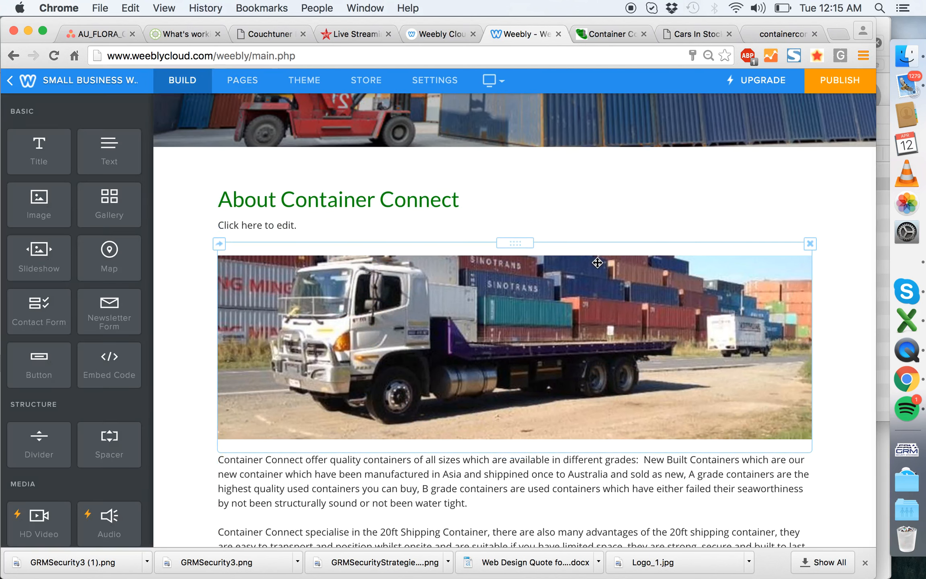
- Preview the About Us page in the mobile layout, checking its header and truck image, and return to the desktop layout
{"action": "left_click", "coordinate": [499, 86]}
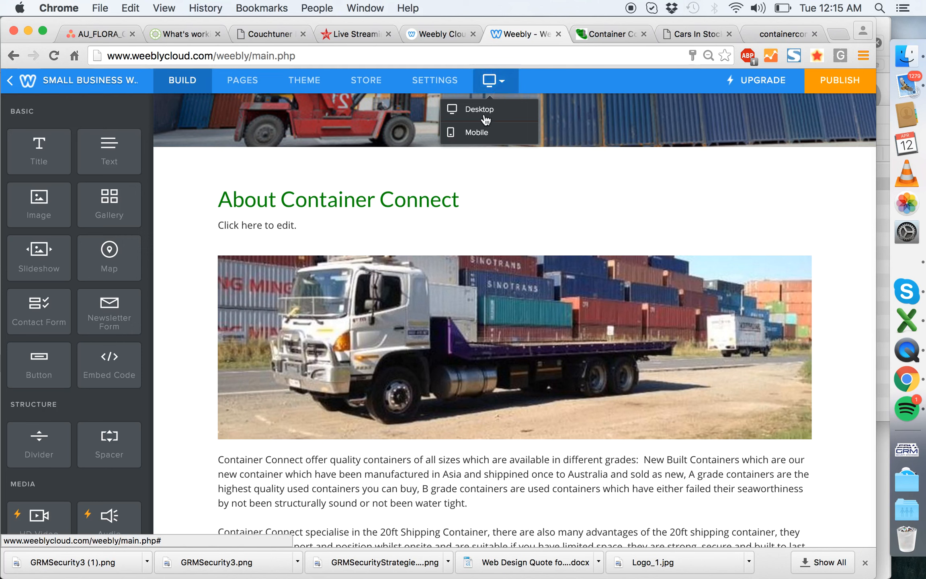
{"action": "left_click", "coordinate": [477, 130]}
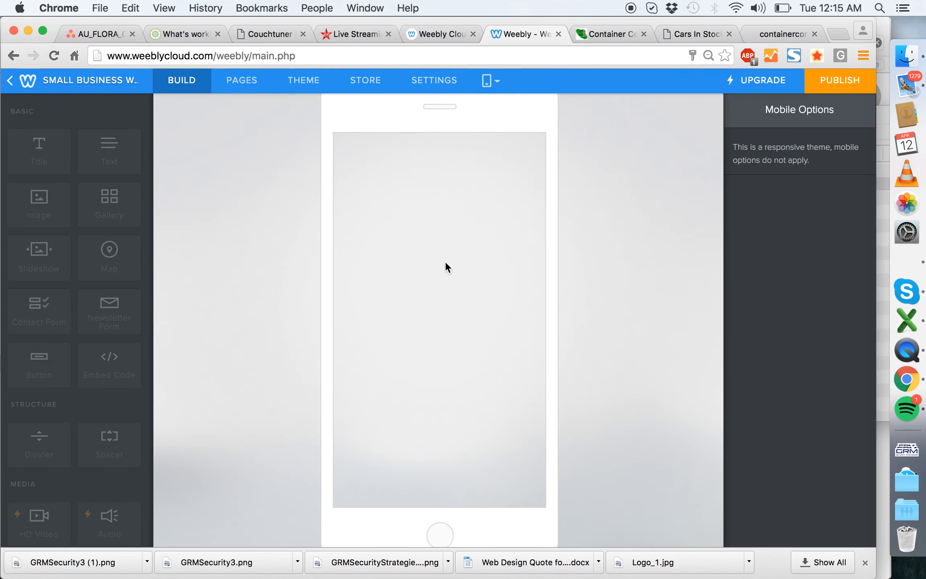
{"action": "scroll", "coordinate": [464, 345], "scroll_direction": "down", "scroll_amount": 3}
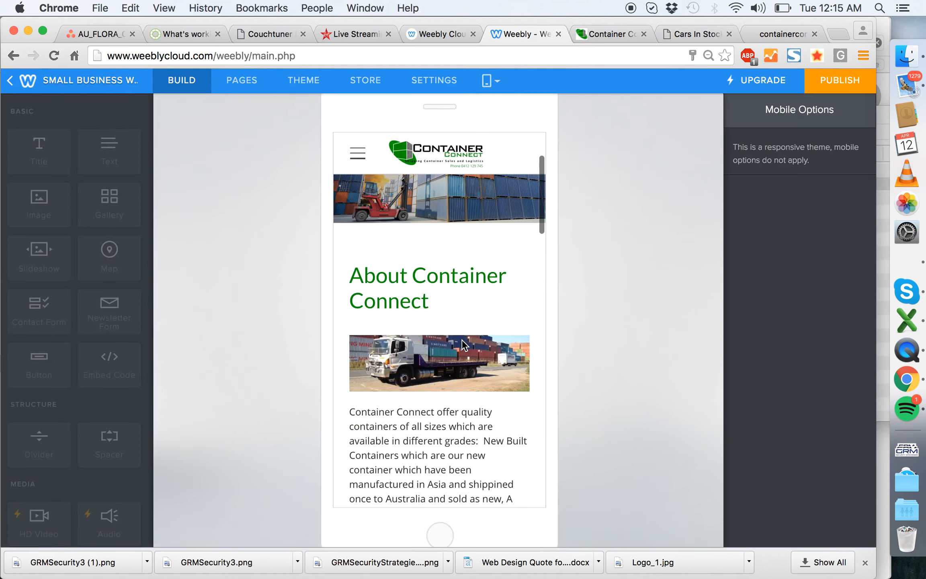
{"action": "scroll", "coordinate": [443, 363], "scroll_direction": "up", "scroll_amount": 3}
{"action": "scroll", "coordinate": [440, 229], "scroll_direction": "down", "scroll_amount": 6}
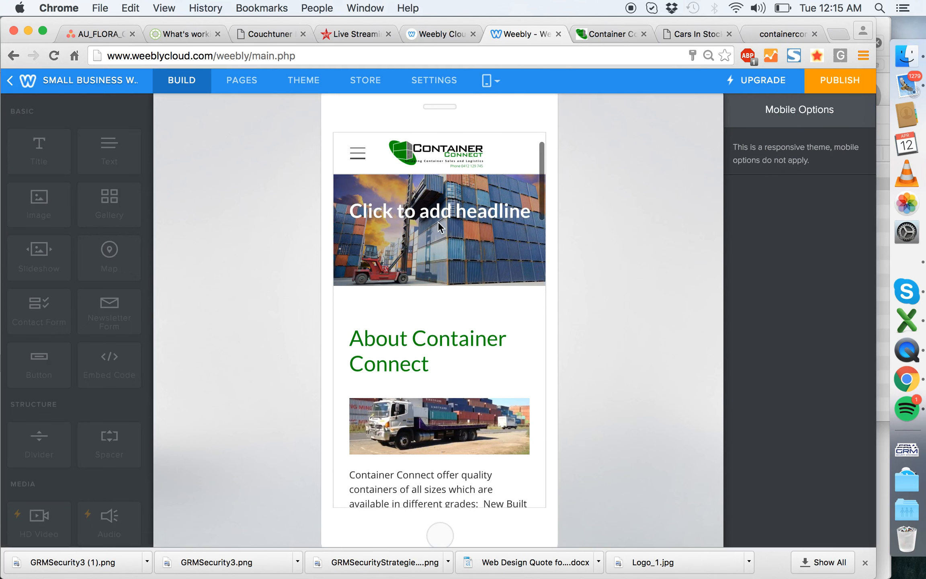
{"action": "scroll", "coordinate": [441, 227], "scroll_direction": "up", "scroll_amount": 5}
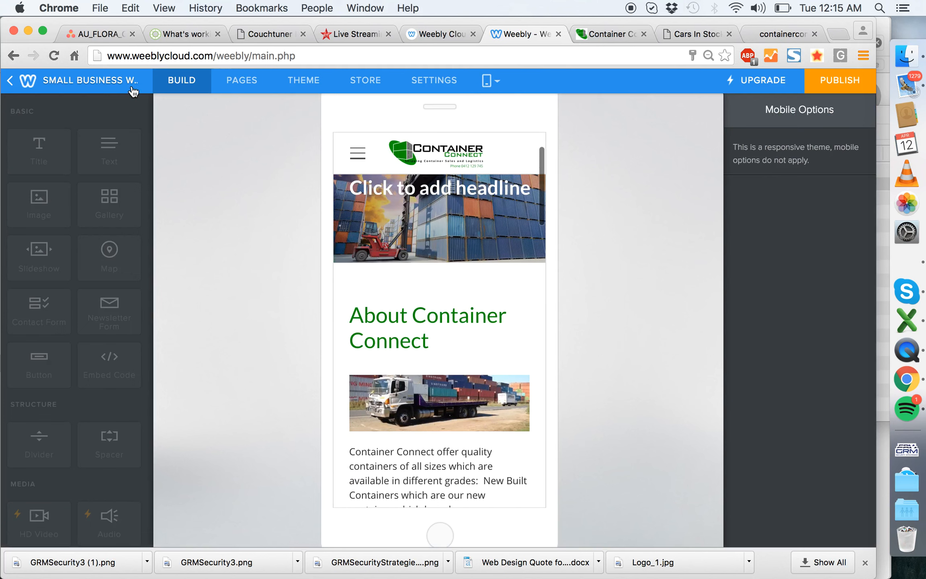
{"action": "left_click", "coordinate": [505, 89]}
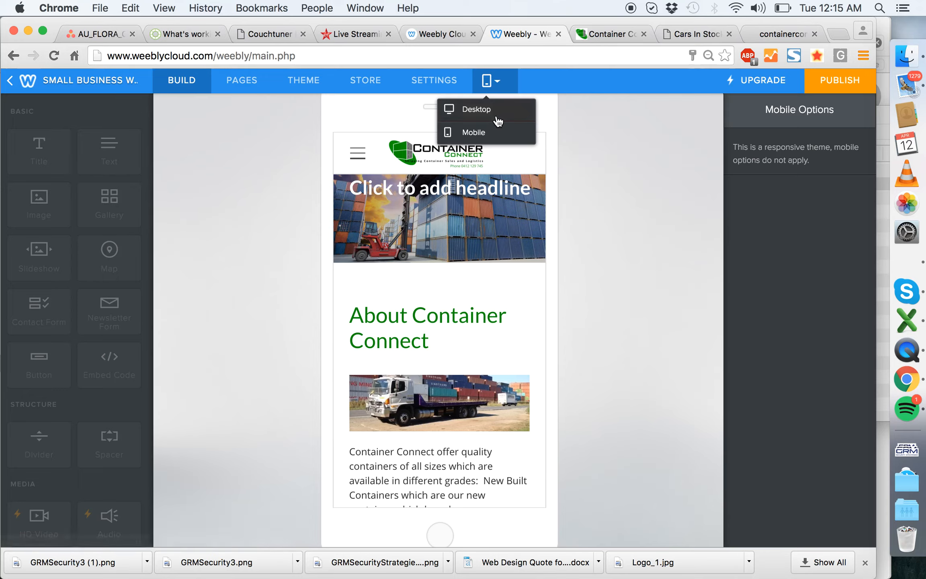
{"action": "left_click", "coordinate": [477, 109]}
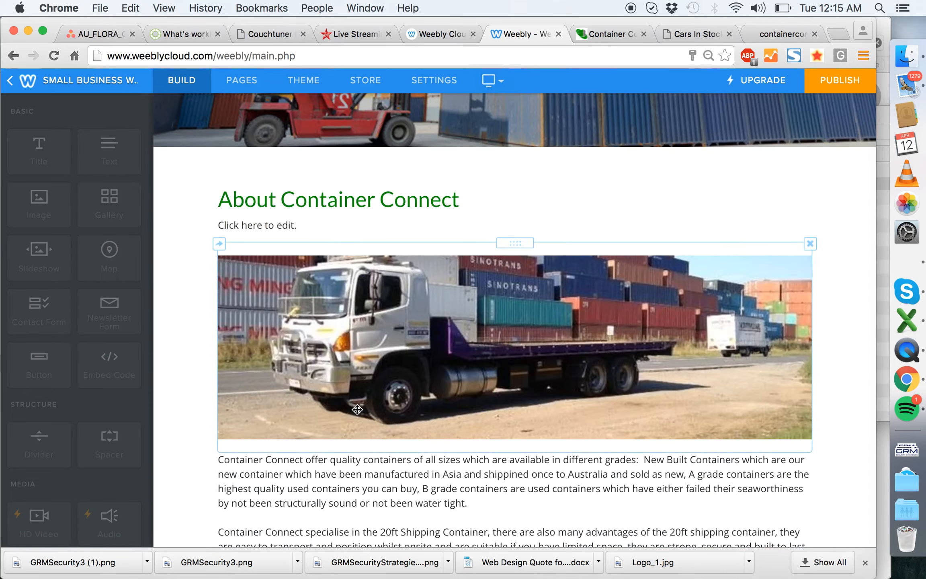
- Move the two introductory paragraphs from below the truck image into the empty text block above it and trim the end of the pasted text
{"action": "scroll", "coordinate": [620, 314], "scroll_direction": "down", "scroll_amount": 6}
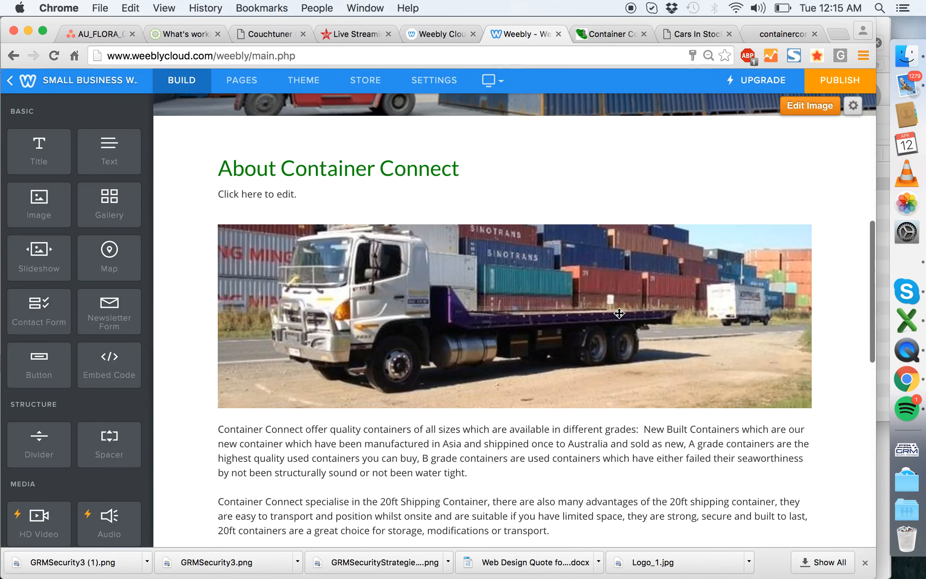
{"action": "scroll", "coordinate": [620, 313], "scroll_direction": "down", "scroll_amount": 5}
{"action": "left_click_drag", "start_coordinate": [569, 426], "coordinate": [152, 302]}
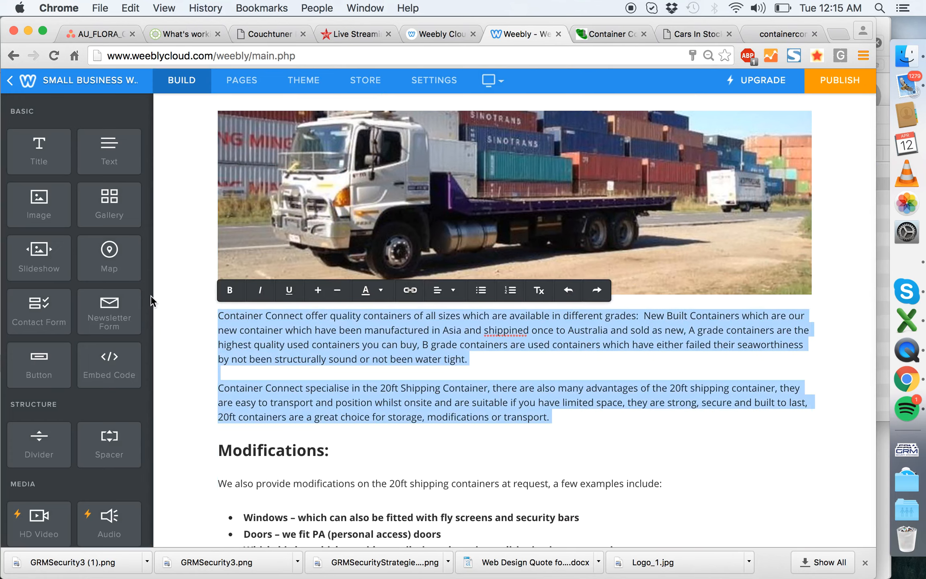
{"action": "key", "text": "super+x"}
{"action": "scroll", "coordinate": [225, 242], "scroll_direction": "up", "scroll_amount": 4}
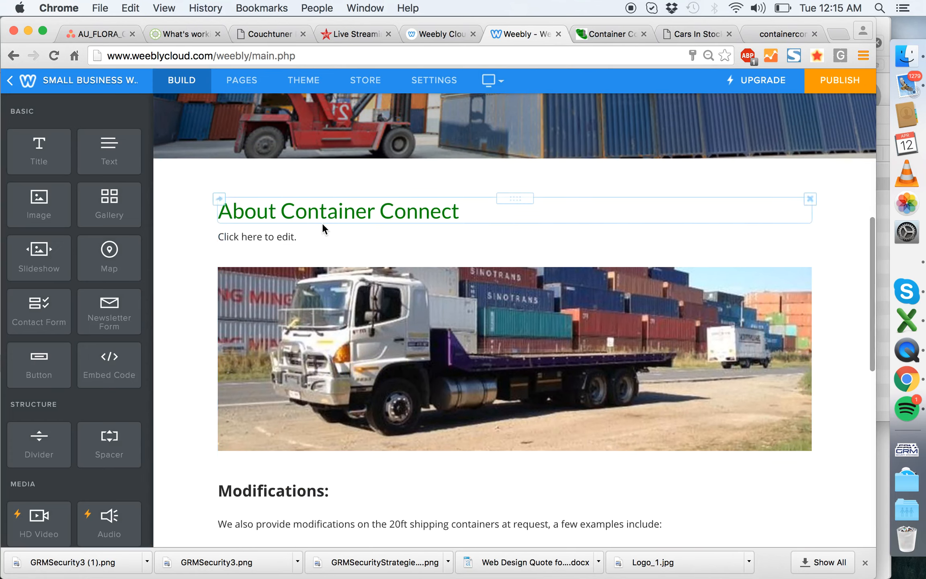
{"action": "left_click", "coordinate": [329, 235]}
{"action": "key", "text": "super+v"}
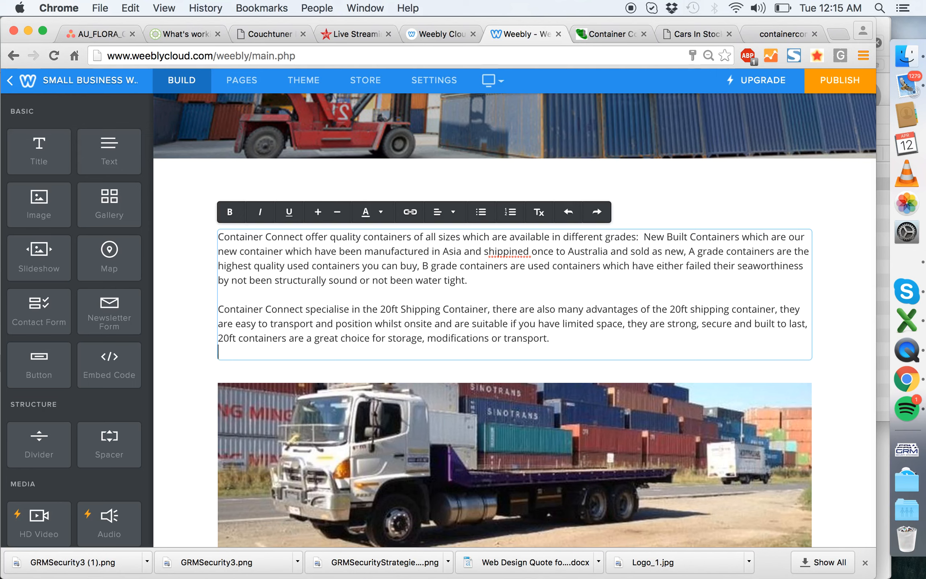
{"action": "key", "text": "BackSpace"}
- Remove the blank line above the Modifications heading and check the remaining text of the About Us page
{"action": "scroll", "coordinate": [188, 238], "scroll_direction": "down", "scroll_amount": 6}
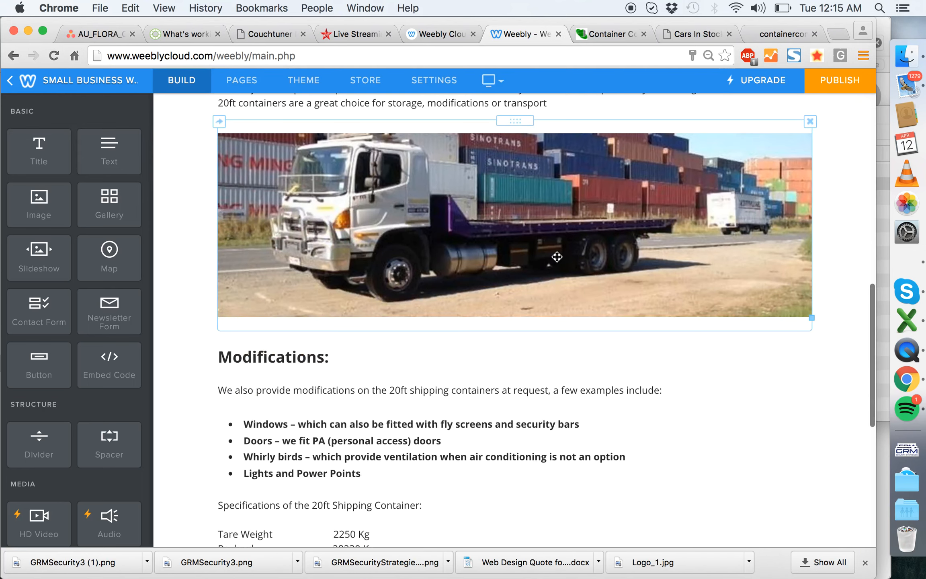
{"action": "scroll", "coordinate": [378, 264], "scroll_direction": "down", "scroll_amount": 1}
{"action": "scroll", "coordinate": [324, 299], "scroll_direction": "down", "scroll_amount": 4}
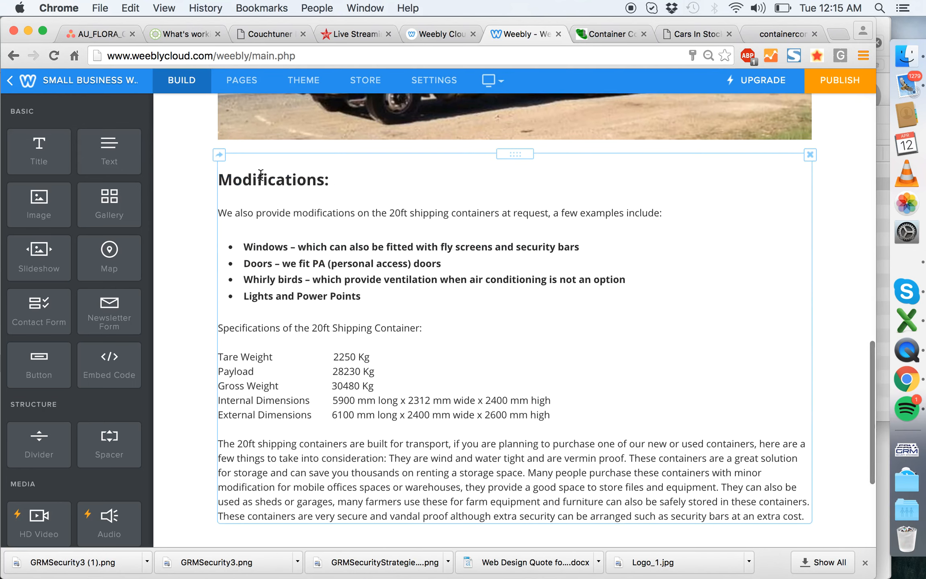
{"action": "left_click", "coordinate": [242, 163]}
{"action": "key", "text": "BackSpace"}
{"action": "left_click", "coordinate": [193, 160]}
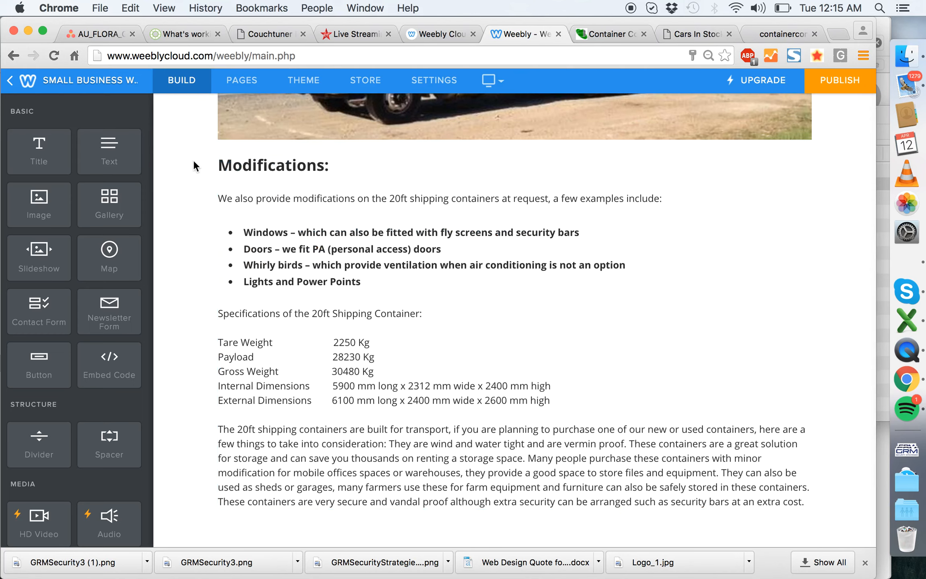
{"action": "scroll", "coordinate": [624, 351], "scroll_direction": "down", "scroll_amount": 5}
{"action": "scroll", "coordinate": [621, 313], "scroll_direction": "up", "scroll_amount": 1}
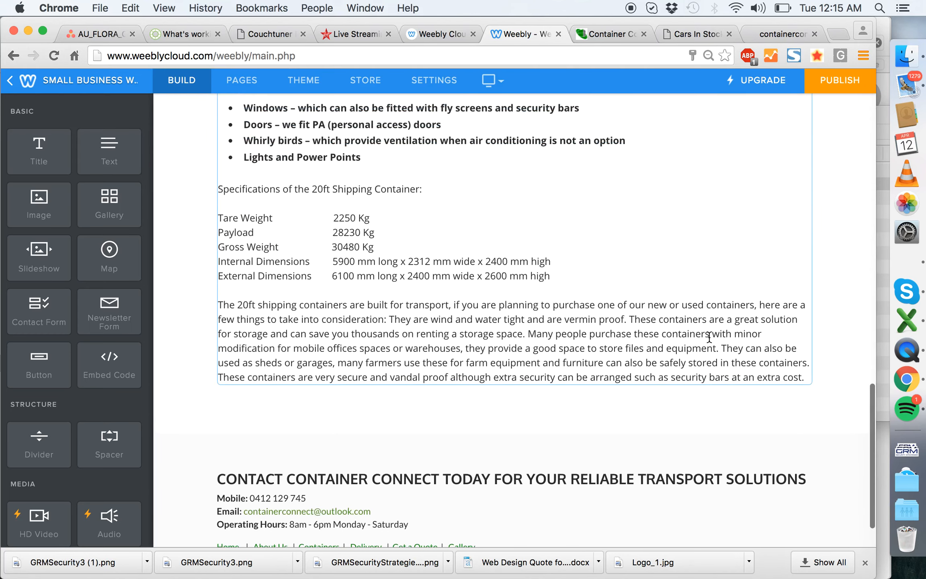
{"action": "left_click", "coordinate": [725, 348]}
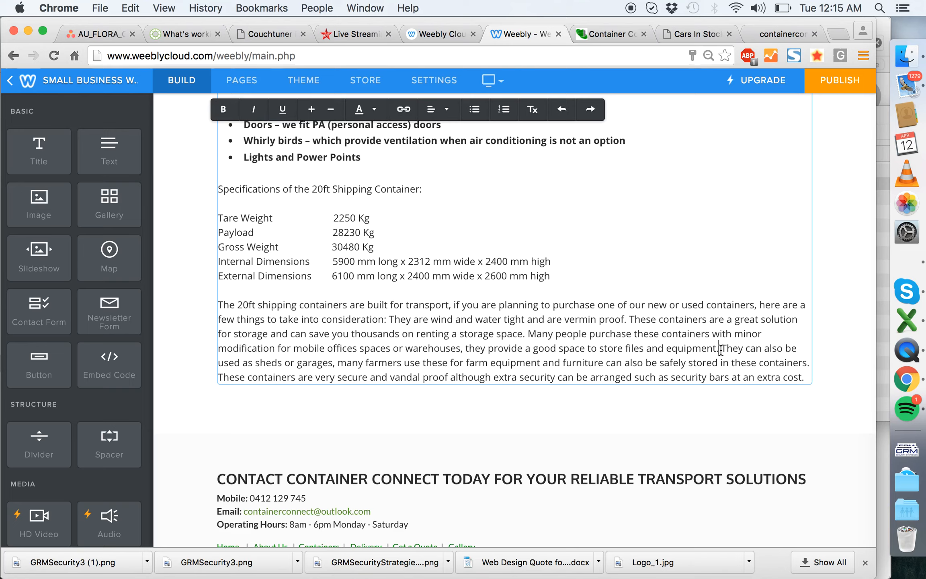
{"action": "scroll", "coordinate": [721, 349], "scroll_direction": "up", "scroll_amount": 10}
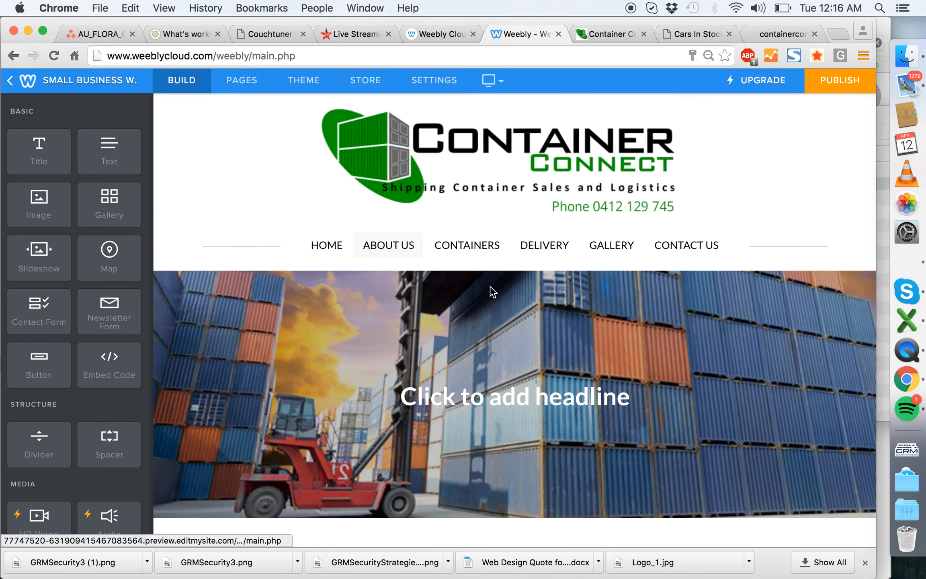
- Open the Containers page, darken its header image by 20% and save it for this page
{"action": "scroll", "coordinate": [493, 292], "scroll_direction": "down", "scroll_amount": 3}
{"action": "left_click", "coordinate": [457, 151]}
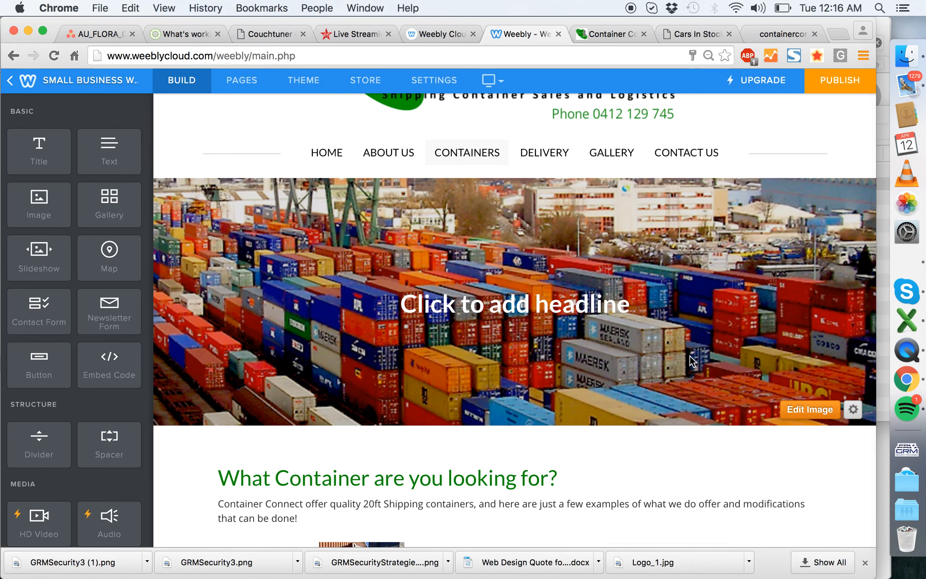
{"action": "scroll", "coordinate": [690, 356], "scroll_direction": "up", "scroll_amount": 3}
{"action": "scroll", "coordinate": [689, 355], "scroll_direction": "down", "scroll_amount": 1}
{"action": "left_click", "coordinate": [813, 469]}
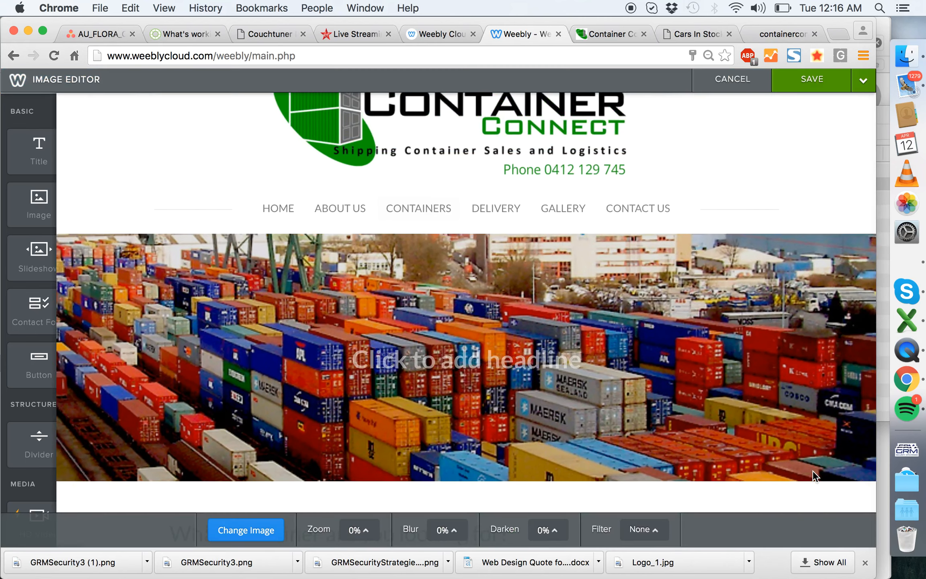
{"action": "left_click", "coordinate": [534, 528]}
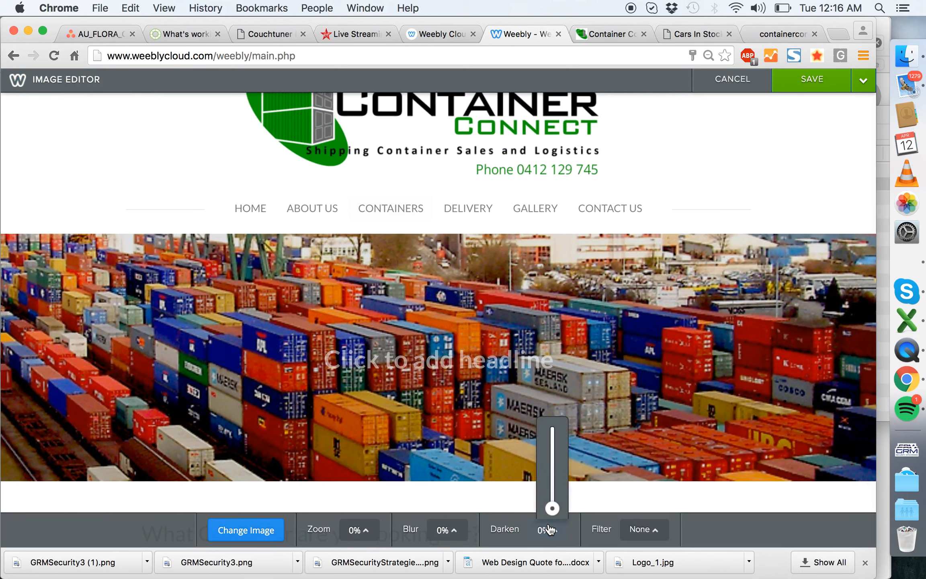
{"action": "left_click_drag", "start_coordinate": [551, 507], "coordinate": [552, 499]}
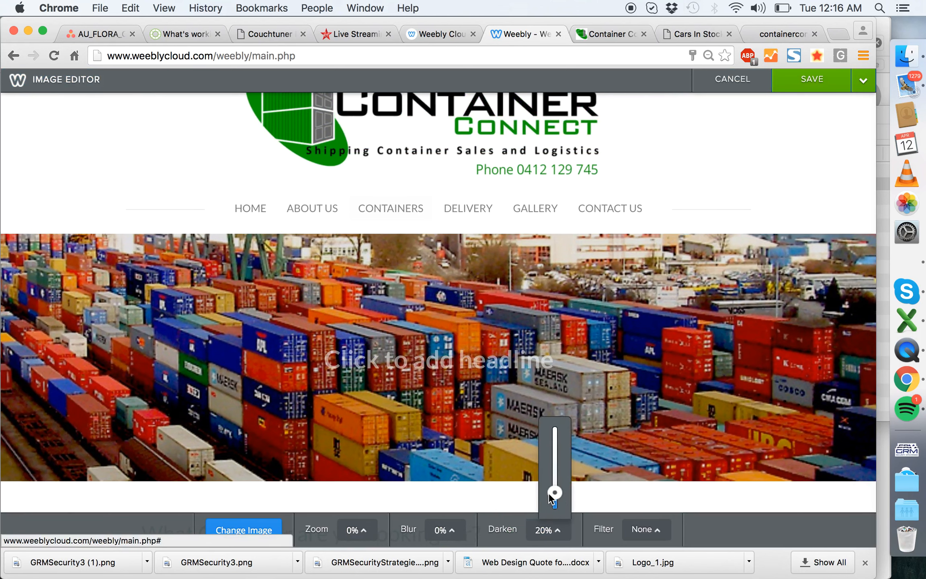
{"action": "left_click", "coordinate": [861, 82]}
{"action": "left_click", "coordinate": [806, 137]}
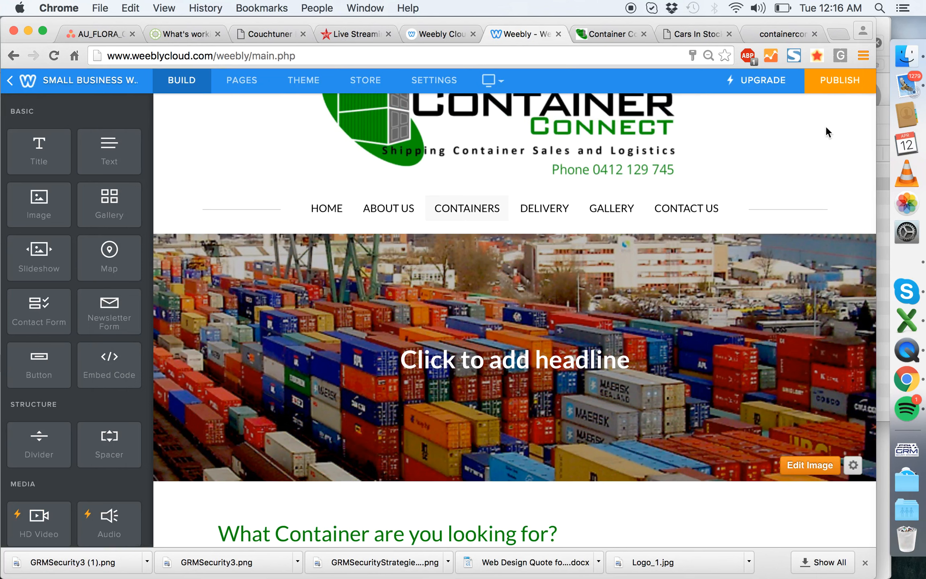
- Switch to Finder, open the project's 4_Stock Photos folder and show its files as thumbnails
{"action": "left_click", "coordinate": [907, 56]}
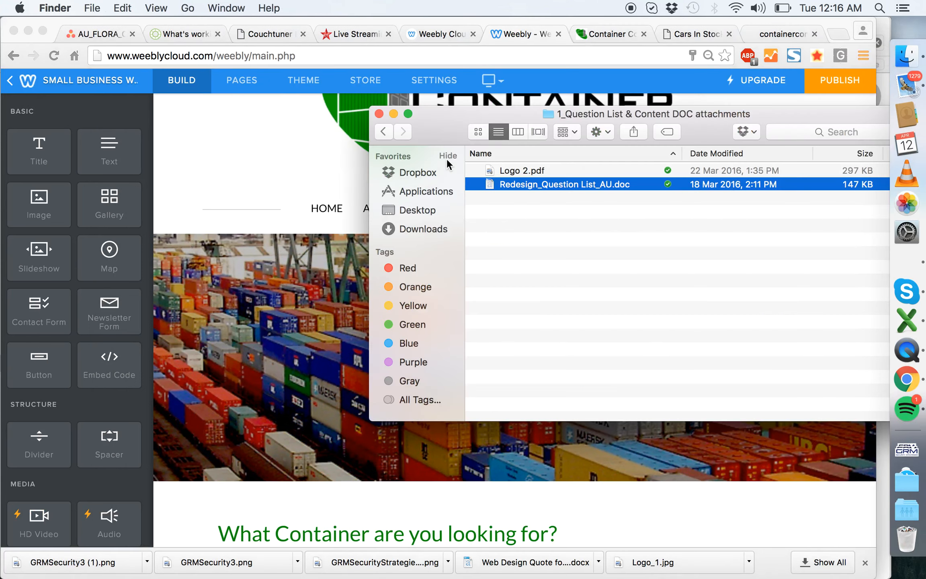
{"action": "left_click", "coordinate": [383, 132]}
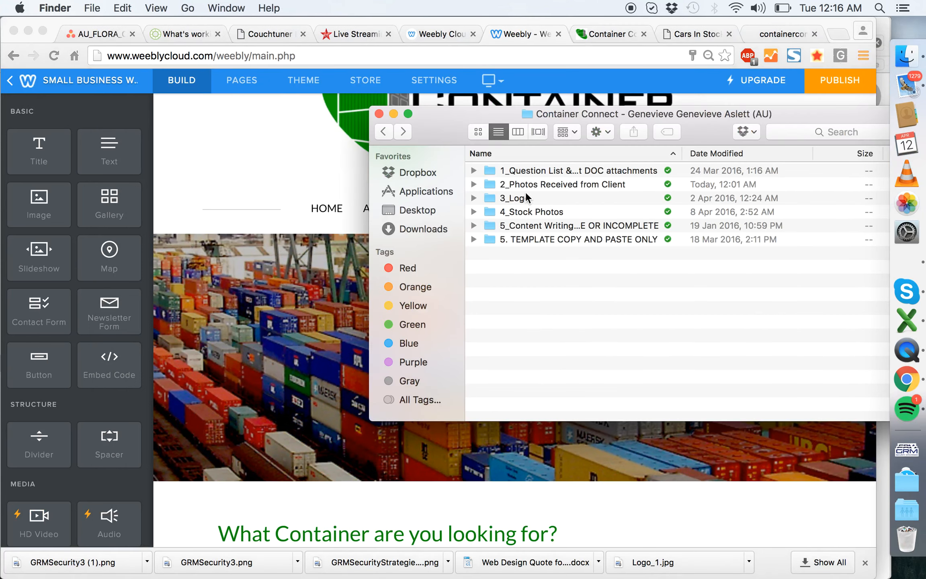
{"action": "left_click", "coordinate": [556, 185]}
{"action": "double_click", "coordinate": [561, 211]}
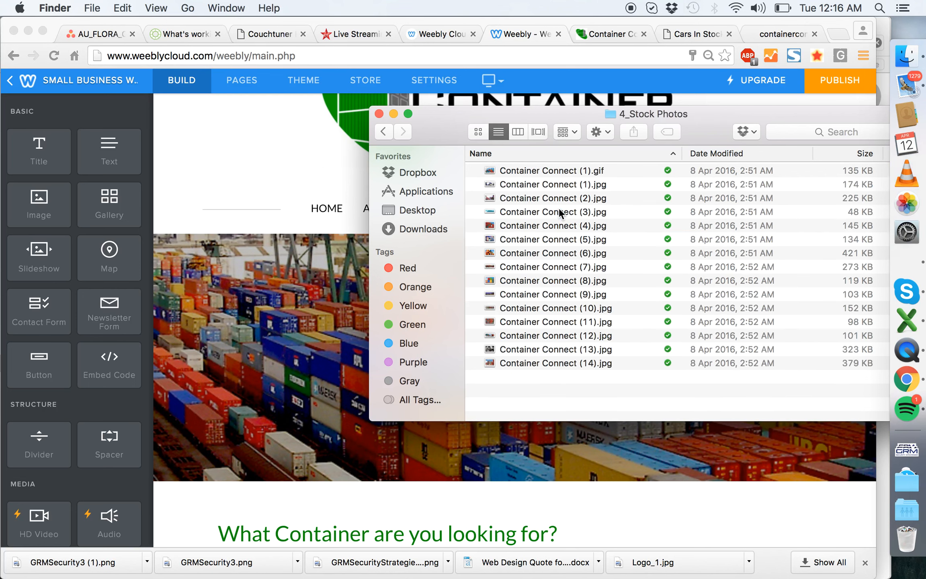
{"action": "left_click", "coordinate": [478, 133]}
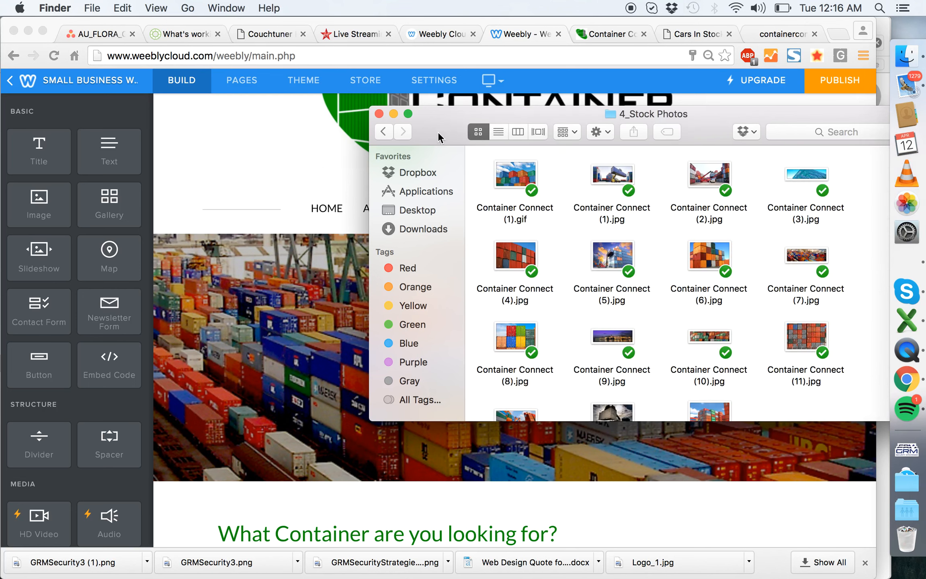
- Inspect the stock photos Container Connect (1).gif and Container Connect (1).jpg at a larger size in Preview
{"action": "left_click_drag", "start_coordinate": [438, 133], "coordinate": [266, 136]}
{"action": "double_click", "coordinate": [336, 177]}
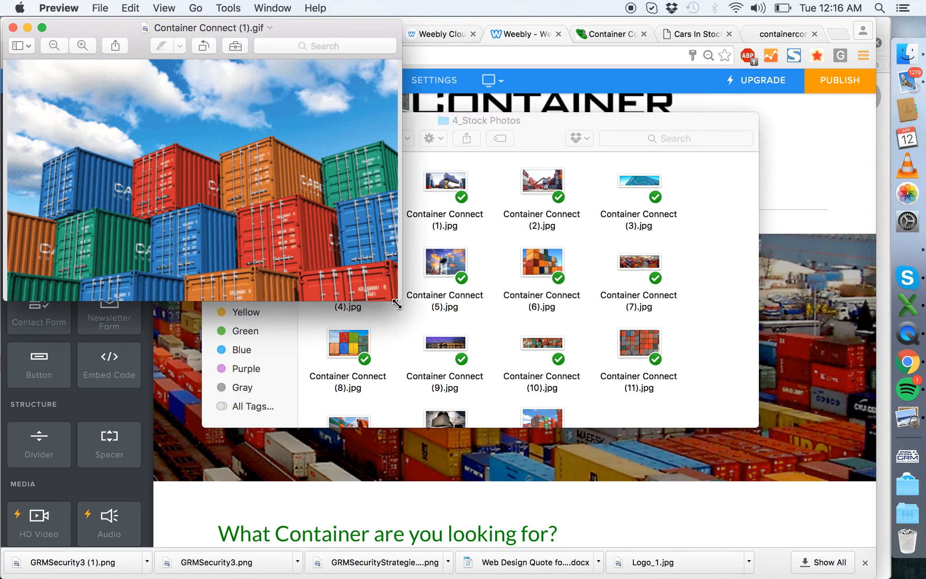
{"action": "left_click_drag", "start_coordinate": [422, 304], "coordinate": [546, 203]}
{"action": "left_click", "coordinate": [12, 28]}
{"action": "double_click", "coordinate": [439, 185]}
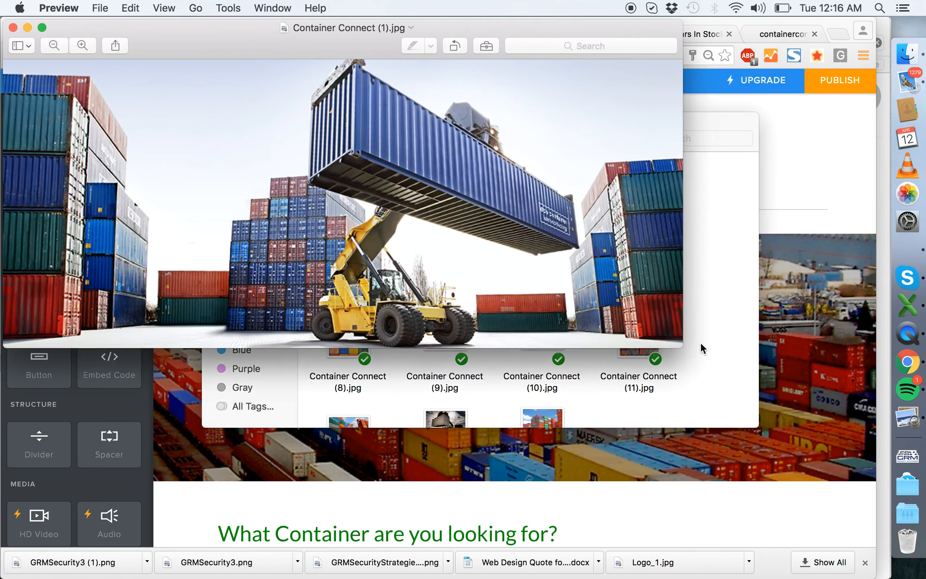
{"action": "left_click_drag", "start_coordinate": [680, 344], "coordinate": [860, 366]}
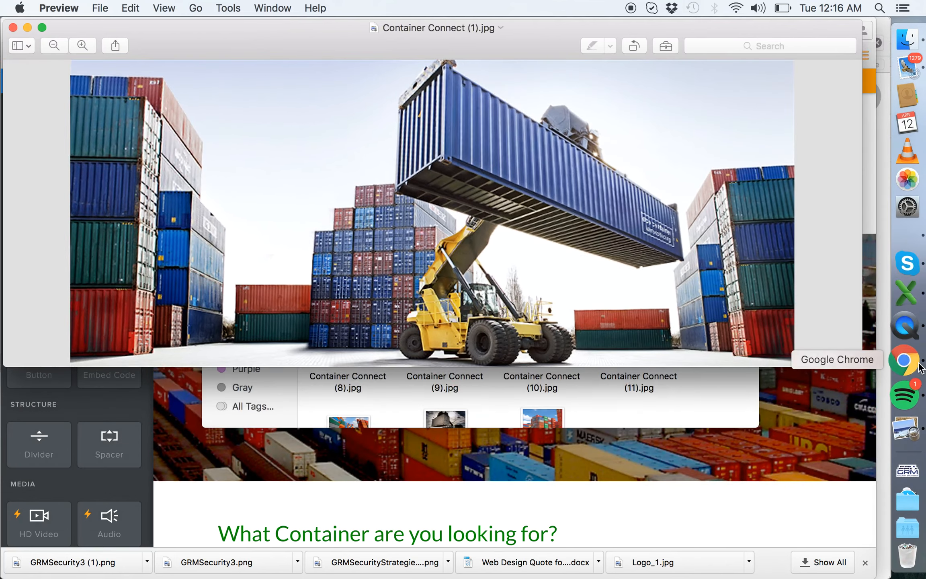
- Switch to Chrome, open the Home page and compare its header image with Container Connect (1).jpg, closing that photo
{"action": "left_click", "coordinate": [918, 364]}
{"action": "left_click", "coordinate": [325, 211]}
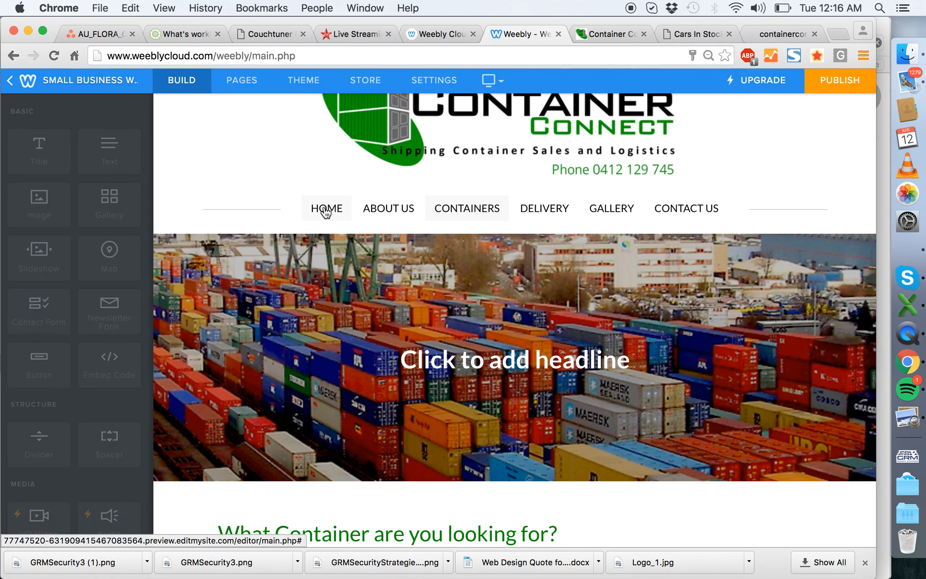
{"action": "scroll", "coordinate": [722, 354], "scroll_direction": "down", "scroll_amount": 2}
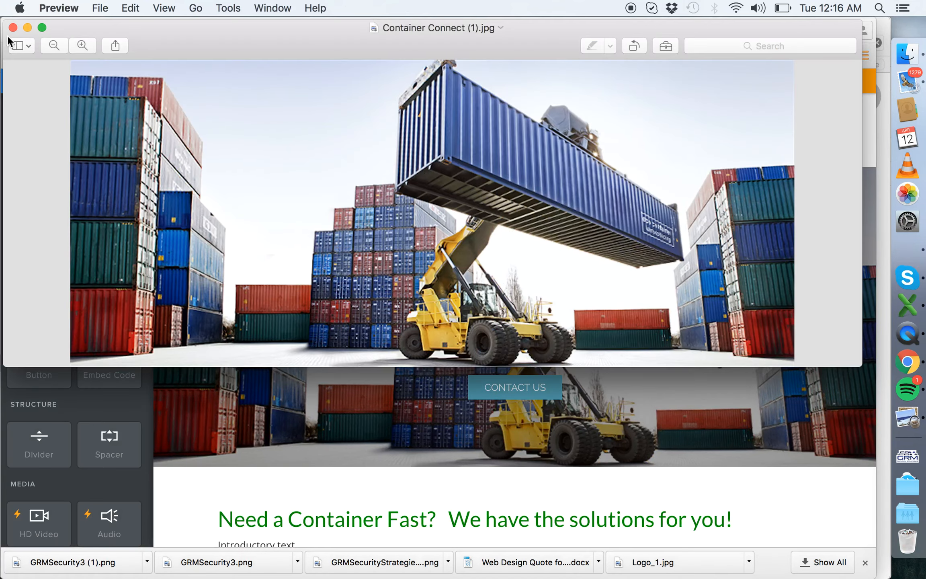
{"action": "left_click", "coordinate": [14, 28]}
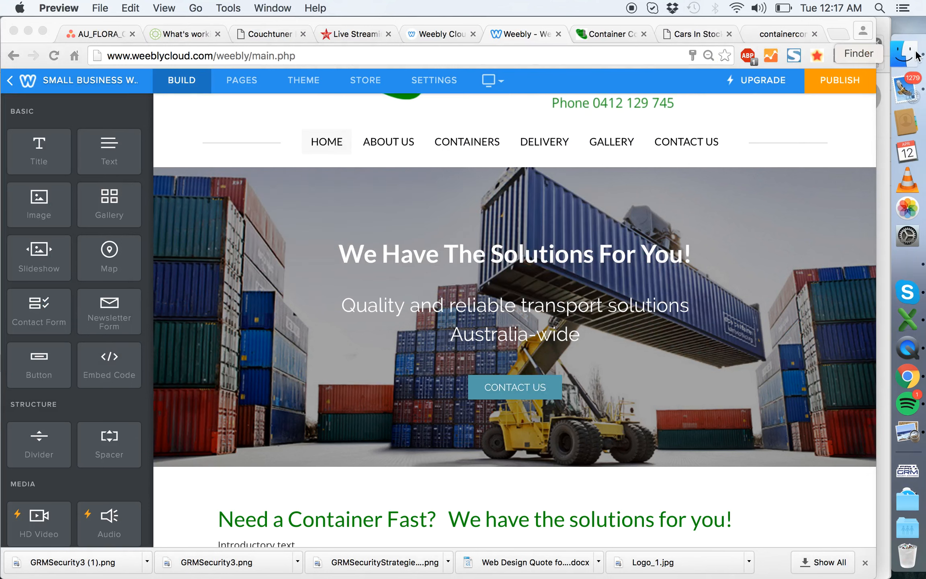
- Return to the 4_Stock Photos folder and inspect Container Connect (2).jpg in an enlarged Preview window
{"action": "left_click", "coordinate": [861, 53]}
{"action": "double_click", "coordinate": [542, 182]}
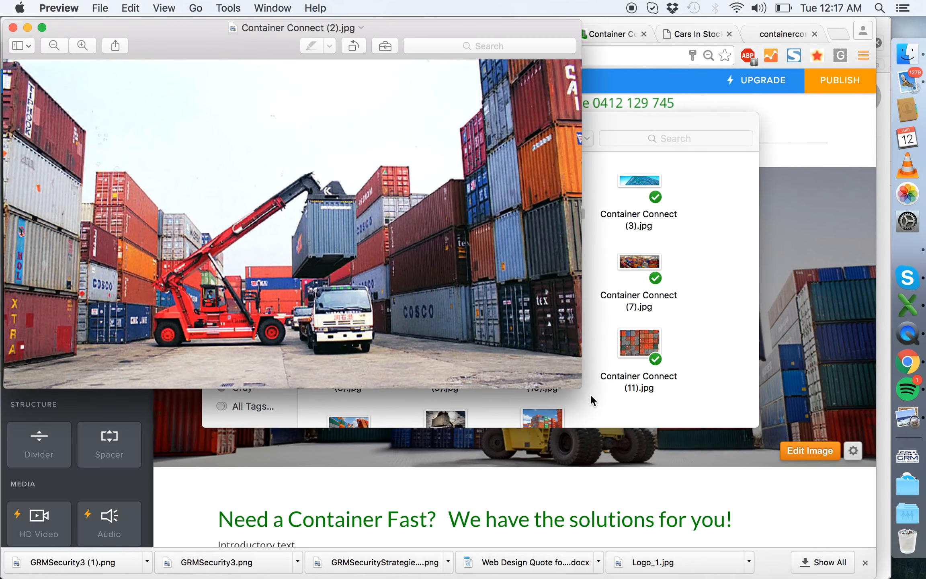
{"action": "left_click_drag", "start_coordinate": [581, 388], "coordinate": [921, 574]}
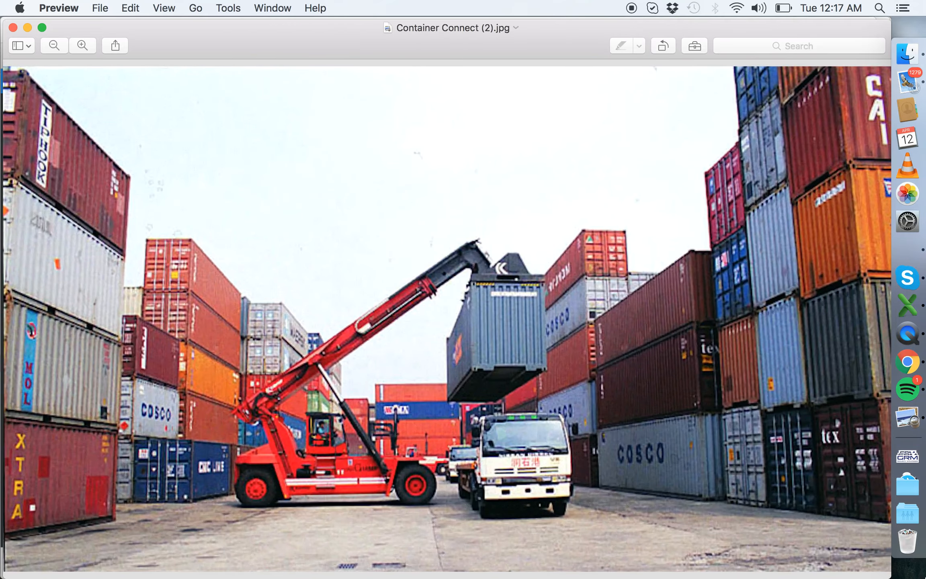
{"action": "left_click", "coordinate": [13, 27]}
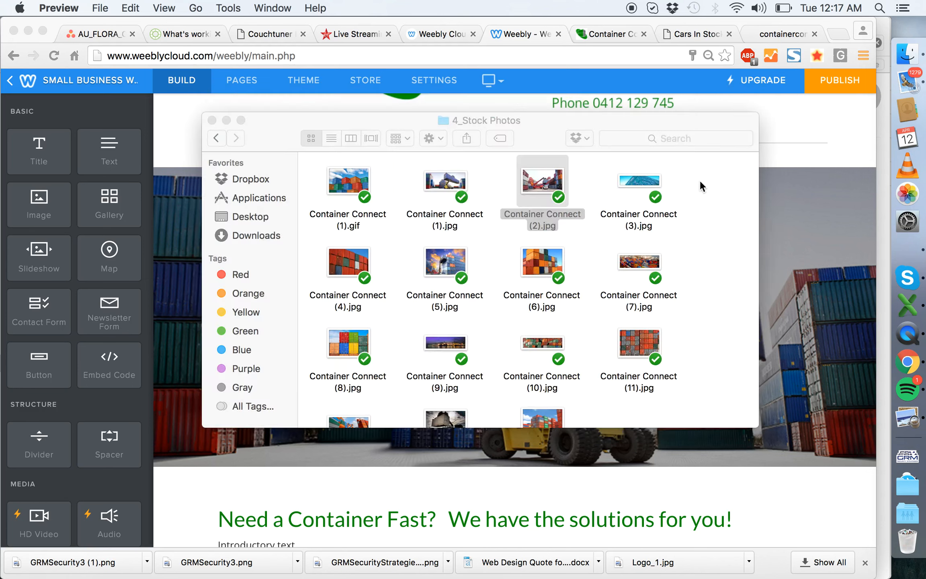
- Inspect stock photos Container Connect (4).jpg, (6).jpg and (5).jpg in Preview, closing each one after viewing
{"action": "left_click", "coordinate": [624, 179]}
{"action": "double_click", "coordinate": [364, 260]}
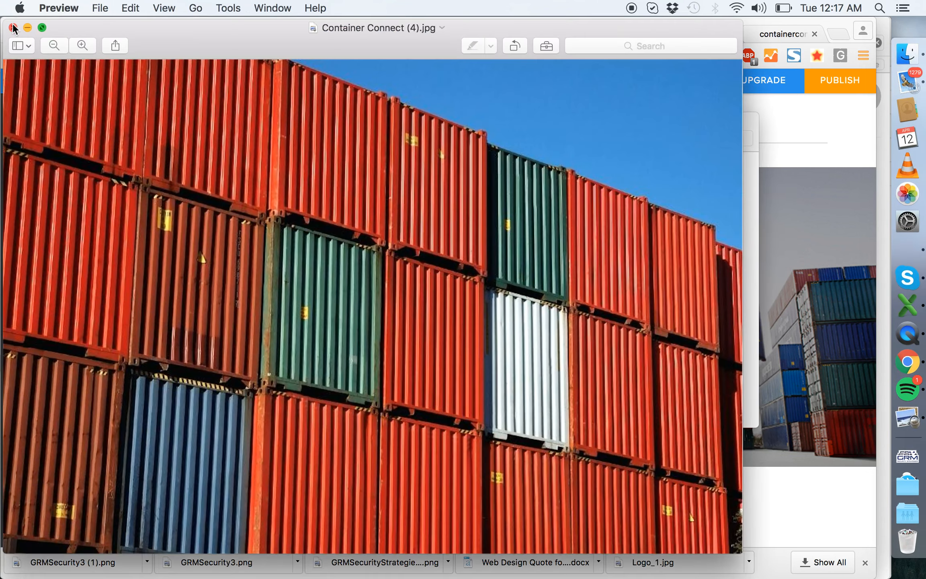
{"action": "left_click", "coordinate": [13, 28]}
{"action": "double_click", "coordinate": [527, 256]}
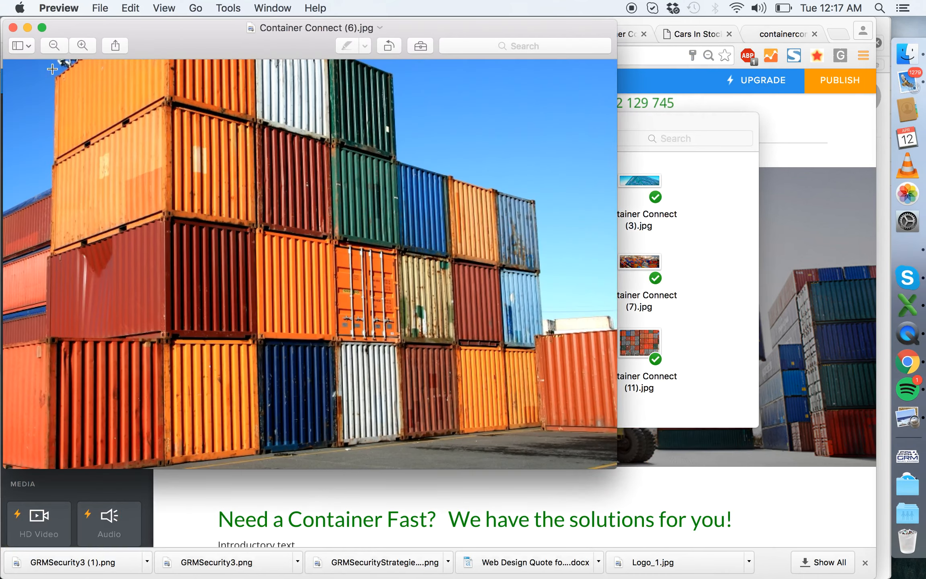
{"action": "left_click", "coordinate": [13, 27]}
{"action": "double_click", "coordinate": [437, 257]}
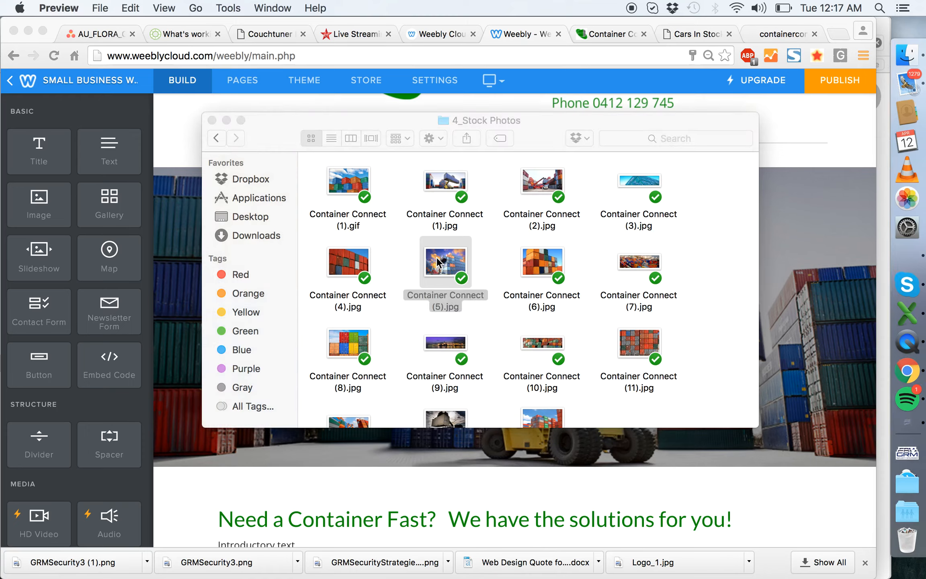
{"action": "left_click_drag", "start_coordinate": [465, 359], "coordinate": [903, 474]}
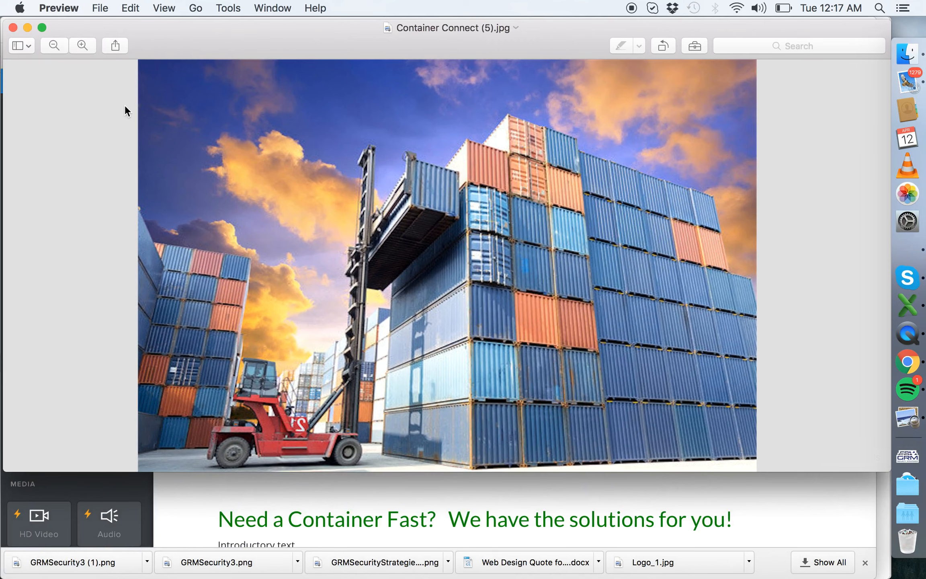
{"action": "left_click", "coordinate": [13, 29]}
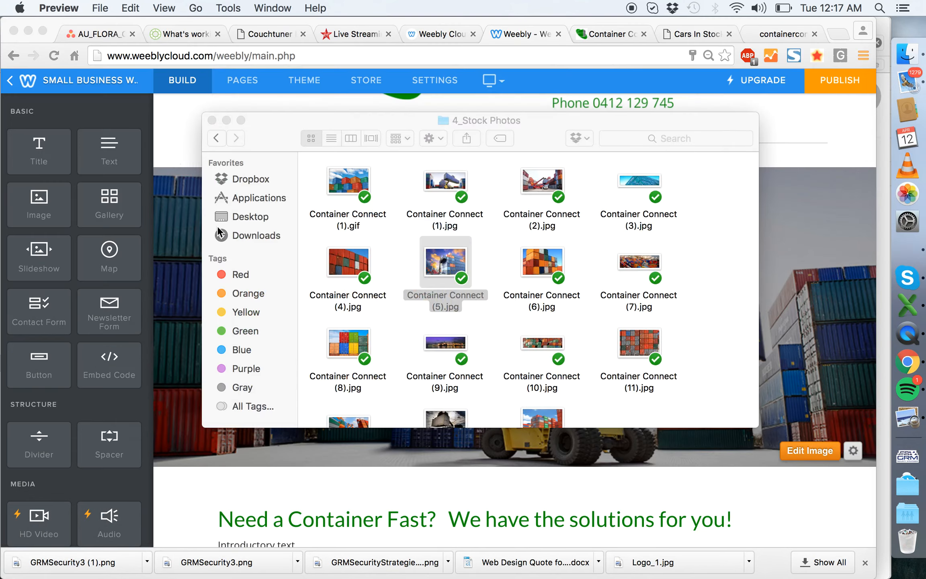
- Switch back to Chrome and review the Home page's header, introductory text and quote form
{"action": "left_click", "coordinate": [191, 151]}
{"action": "scroll", "coordinate": [613, 302], "scroll_direction": "down", "scroll_amount": 15}
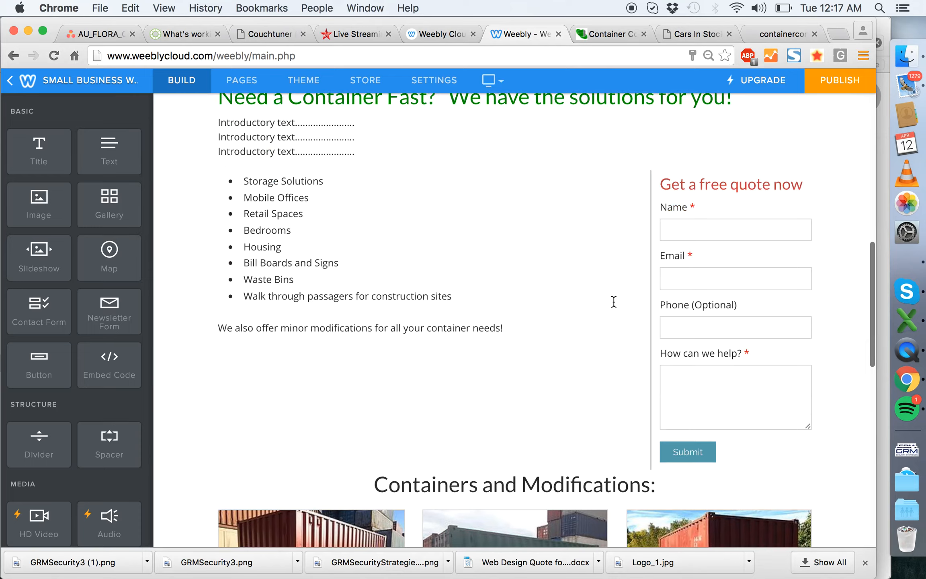
{"action": "scroll", "coordinate": [614, 302], "scroll_direction": "up", "scroll_amount": 5}
{"action": "scroll", "coordinate": [614, 302], "scroll_direction": "up", "scroll_amount": 10}
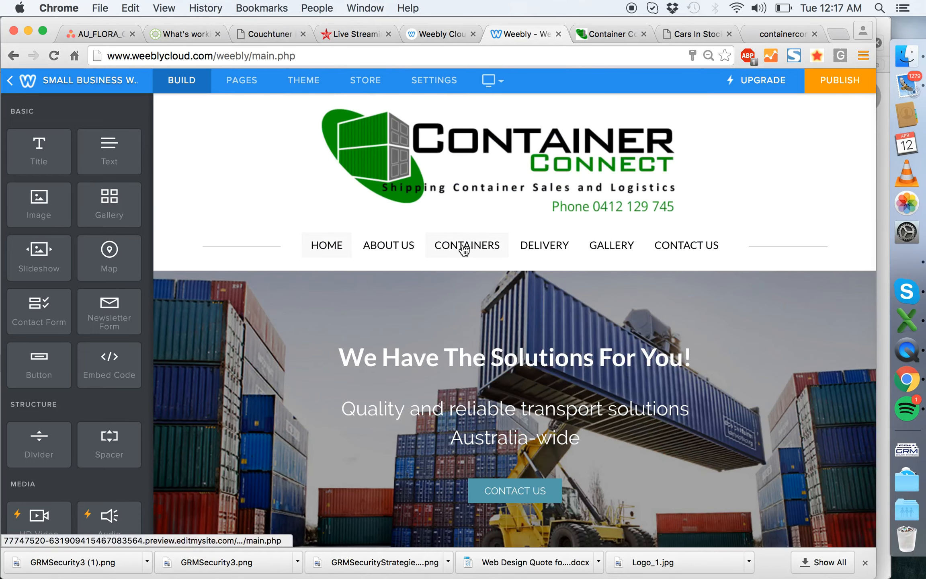
- On the Containers page, capitalise the main heading as "What Container Are You Looking For?"
{"action": "left_click", "coordinate": [460, 249]}
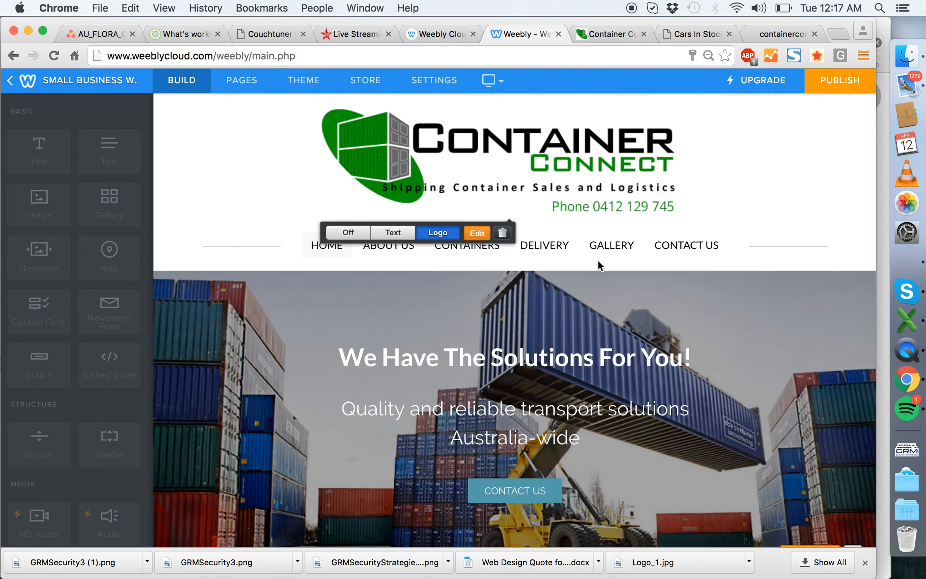
{"action": "scroll", "coordinate": [656, 222], "scroll_direction": "down", "scroll_amount": 5}
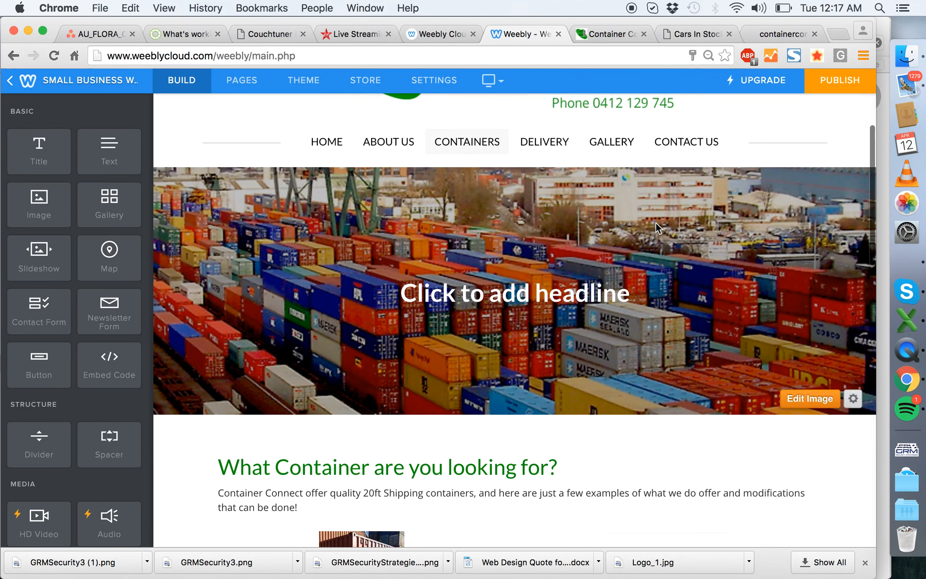
{"action": "scroll", "coordinate": [656, 222], "scroll_direction": "down", "scroll_amount": 5}
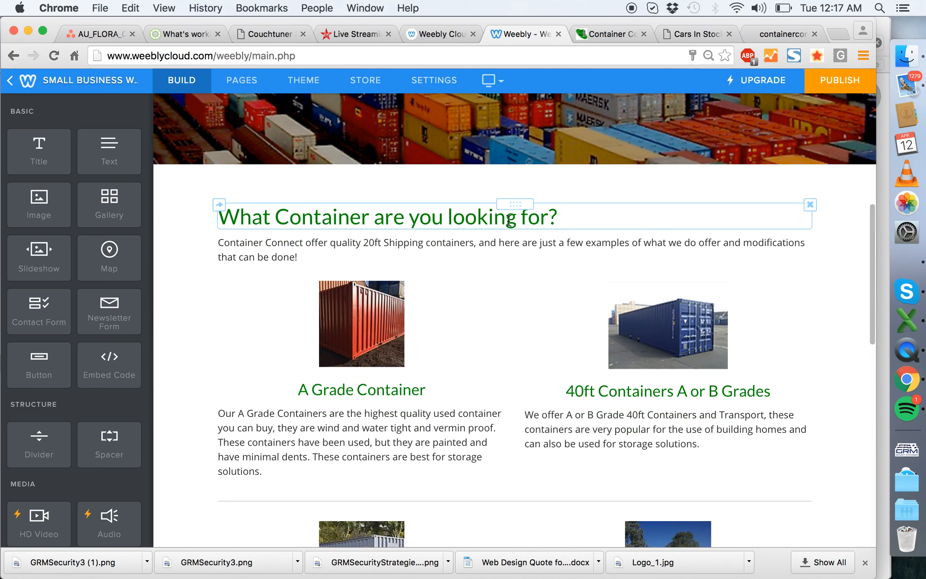
{"action": "left_click", "coordinate": [386, 217]}
{"action": "key", "text": "BackSpace"}
{"action": "type", "text": "A"}
{"action": "key", "text": "BackSpace"}
{"action": "type", "text": "Y"}
{"action": "key", "text": "Right"}
{"action": "key", "text": "BackSpace"}
{"action": "type", "text": "L"}
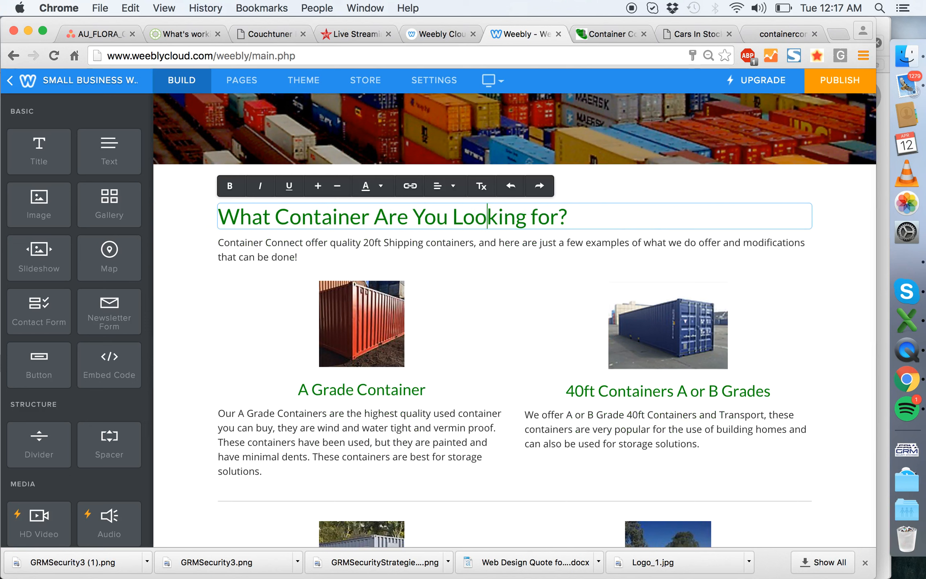
{"action": "left_click", "coordinate": [189, 241]}
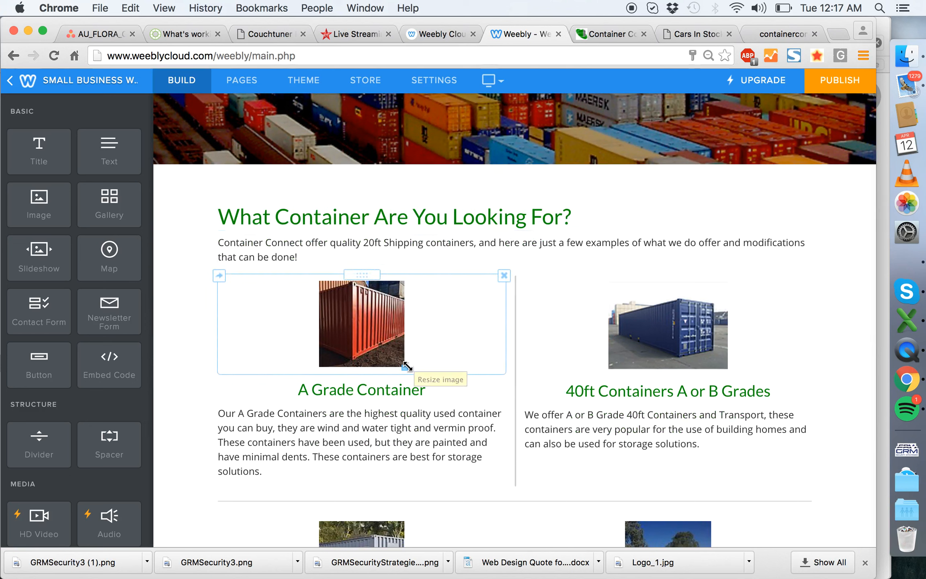
- Enlarge the A Grade Container image to about half its column's width and the 40ft Containers image to about two-thirds
{"action": "scroll", "coordinate": [404, 367], "scroll_direction": "down", "scroll_amount": 3}
{"action": "left_click_drag", "start_coordinate": [404, 265], "coordinate": [457, 340]}
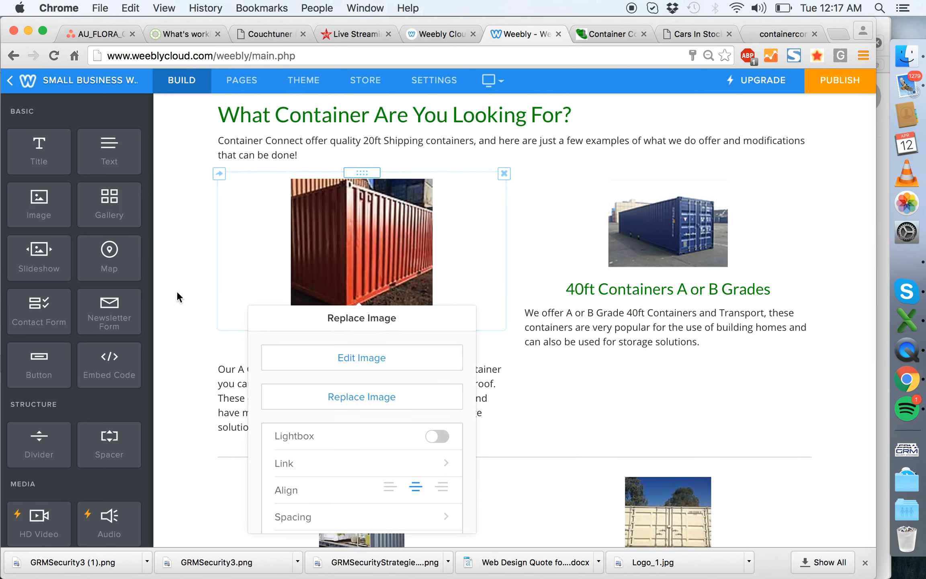
{"action": "left_click", "coordinate": [175, 279]}
{"action": "left_click_drag", "start_coordinate": [734, 305], "coordinate": [746, 321]}
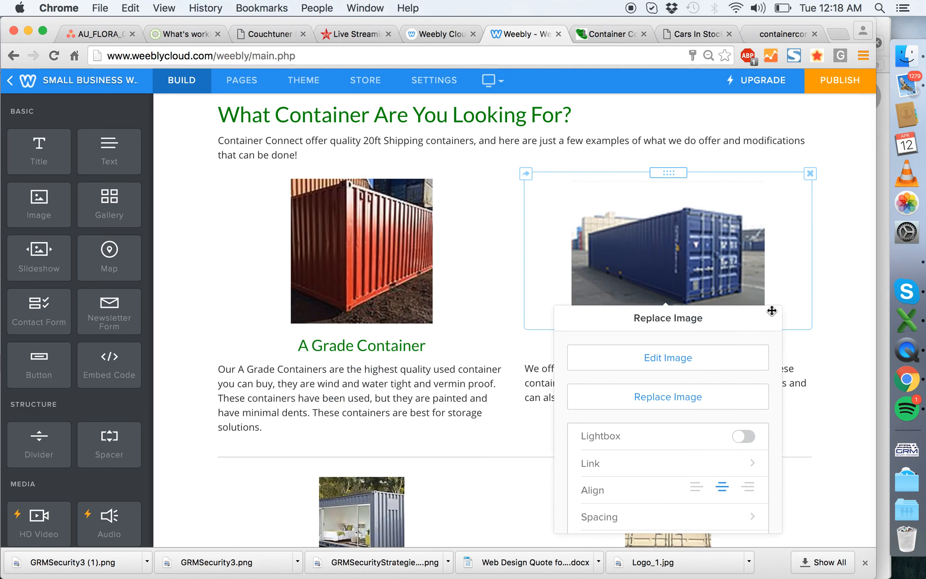
{"action": "left_click", "coordinate": [843, 285]}
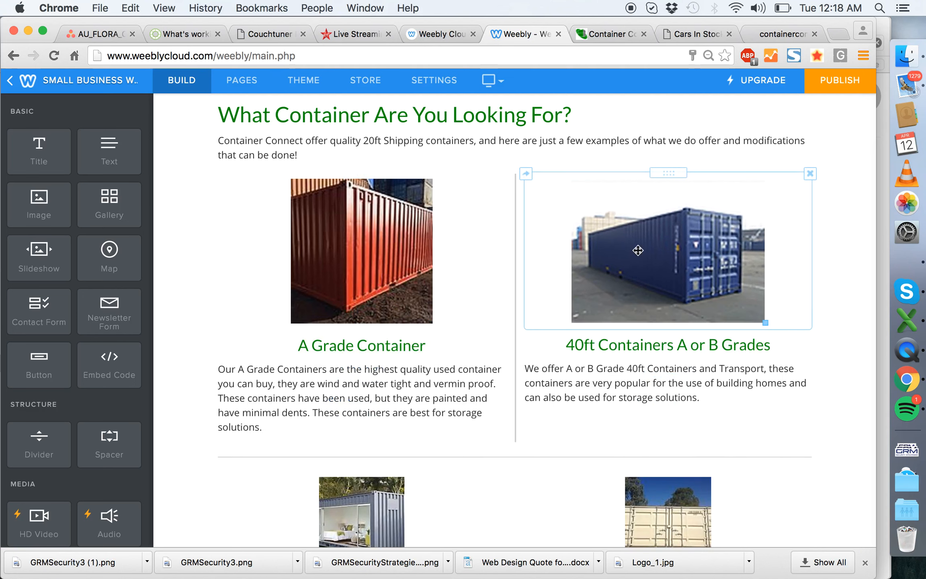
- Enlarge the Modified Containers and Side Door Container images to about half their column's width each
{"action": "scroll", "coordinate": [711, 324], "scroll_direction": "down", "scroll_amount": 5}
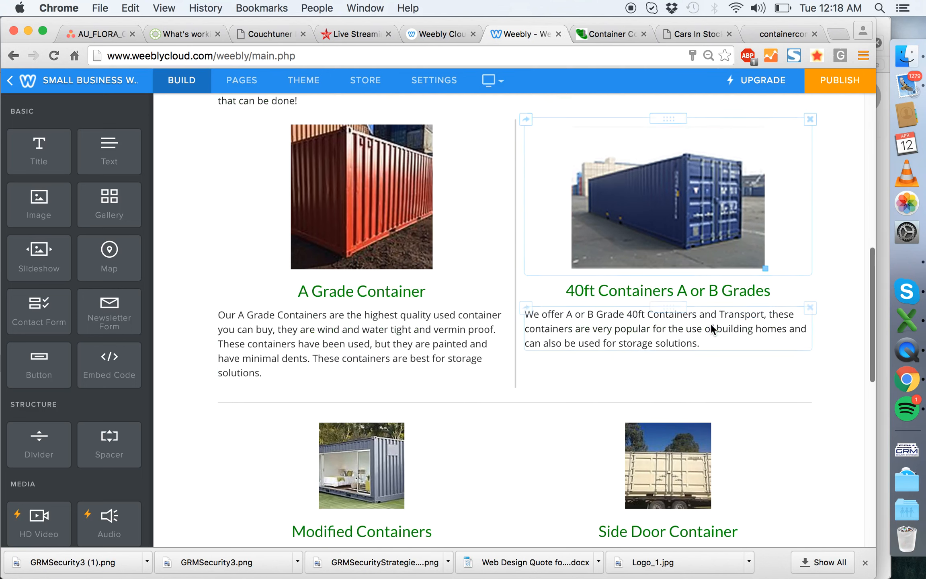
{"action": "left_click_drag", "start_coordinate": [406, 362], "coordinate": [424, 419]}
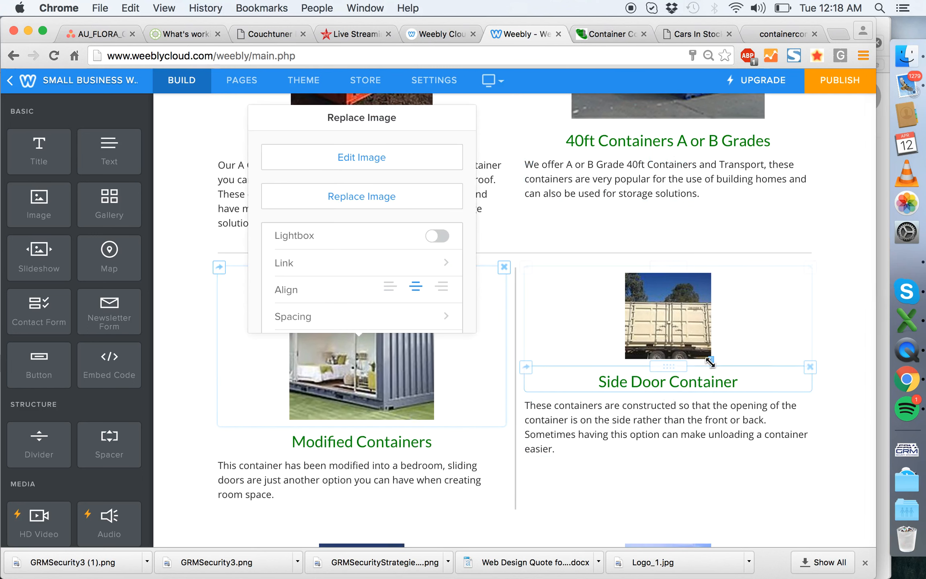
{"action": "left_click_drag", "start_coordinate": [711, 363], "coordinate": [715, 421]}
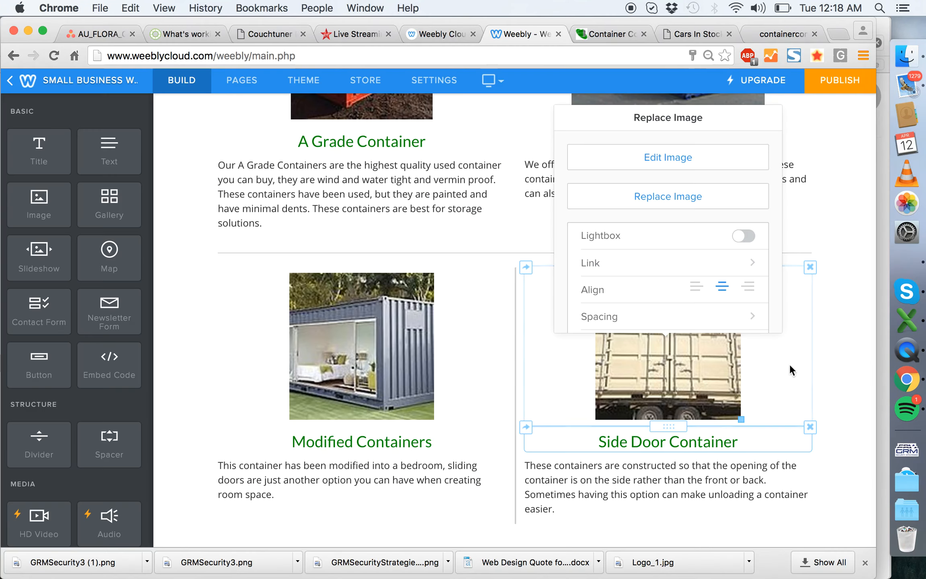
{"action": "left_click", "coordinate": [817, 370]}
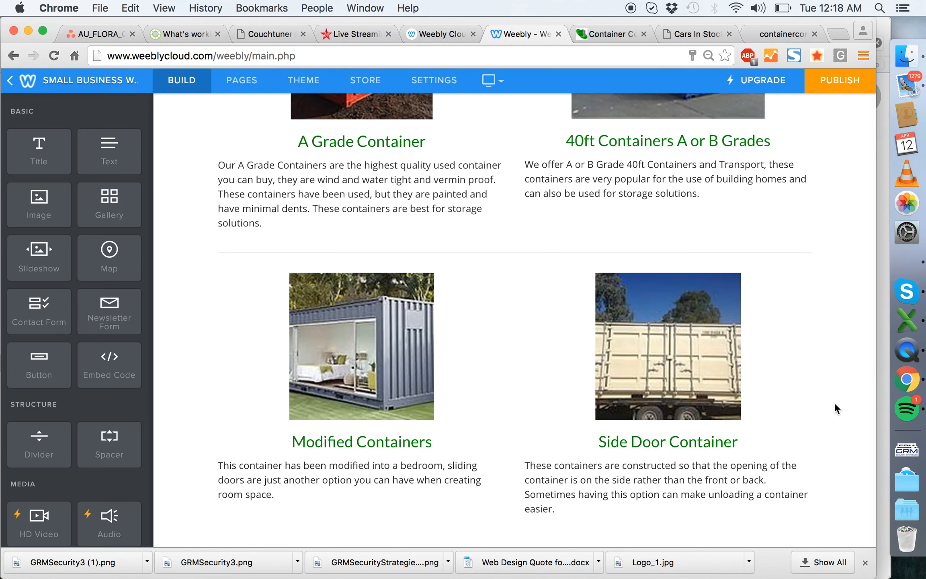
{"action": "scroll", "coordinate": [836, 406], "scroll_direction": "down", "scroll_amount": 5}
{"action": "scroll", "coordinate": [537, 391], "scroll_direction": "up", "scroll_amount": 2}
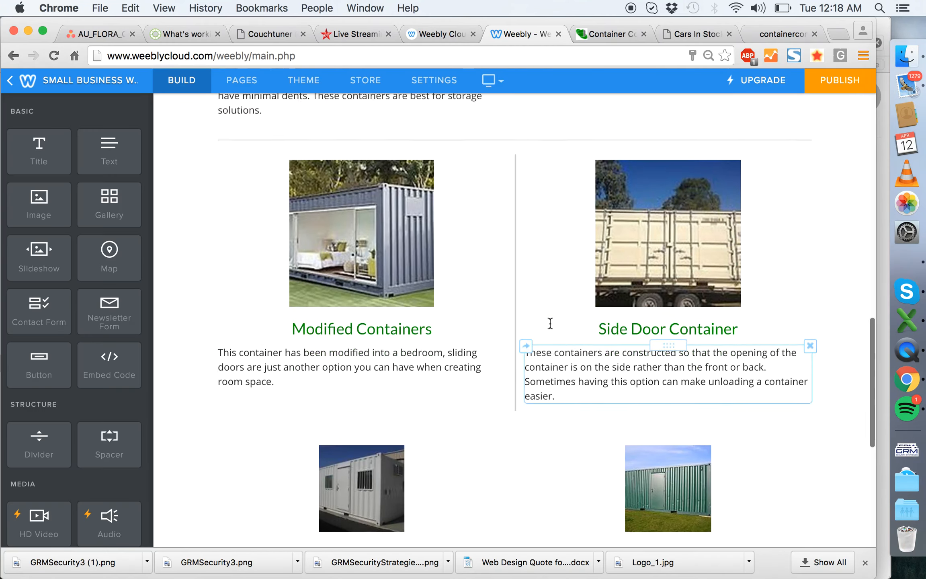
- Switch to the existing containerconnect4u.com site, open its Containers page, follow its Facebook link and copy the Facebook page's address
{"action": "scroll", "coordinate": [550, 324], "scroll_direction": "up", "scroll_amount": 15}
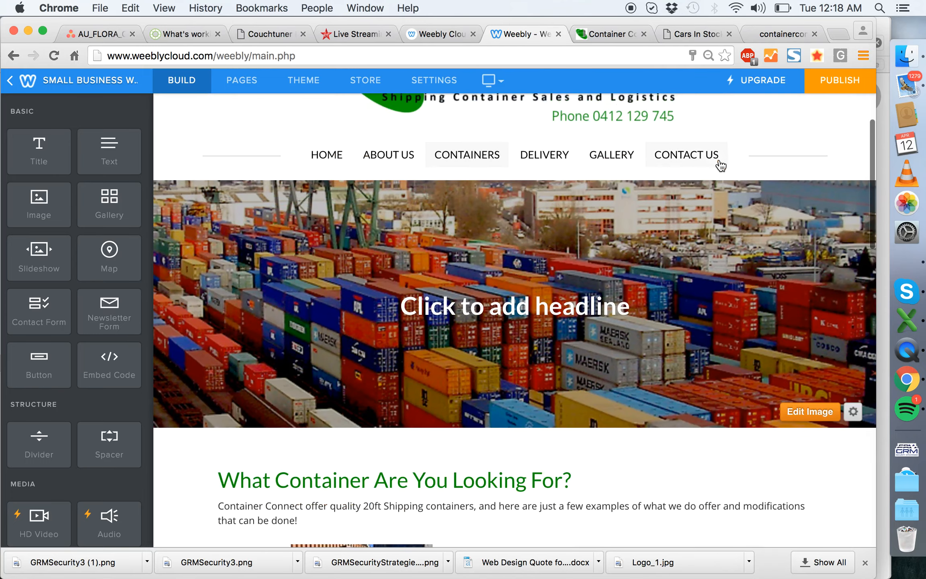
{"action": "left_click", "coordinate": [778, 41]}
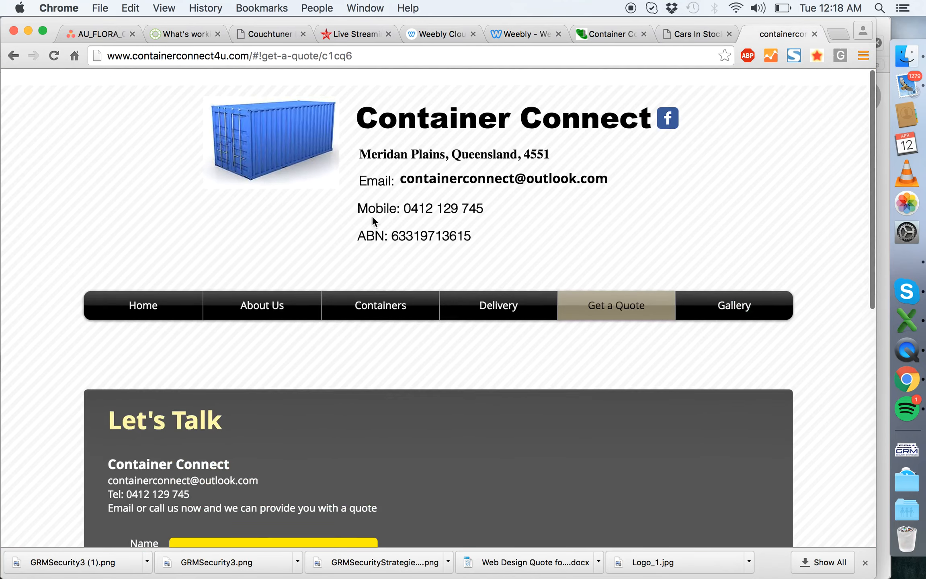
{"action": "scroll", "coordinate": [383, 221], "scroll_direction": "down", "scroll_amount": 1}
{"action": "left_click", "coordinate": [389, 288]}
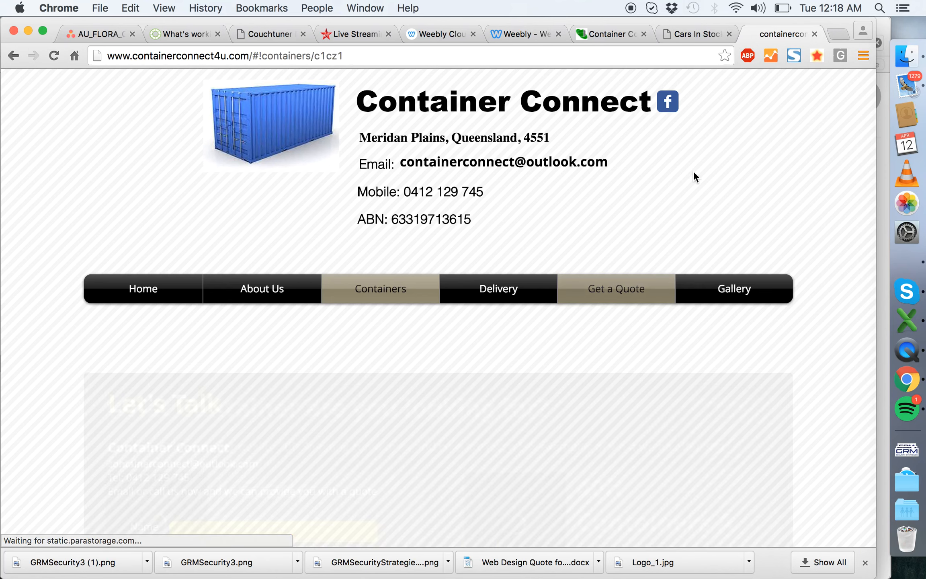
{"action": "left_click", "coordinate": [668, 102]}
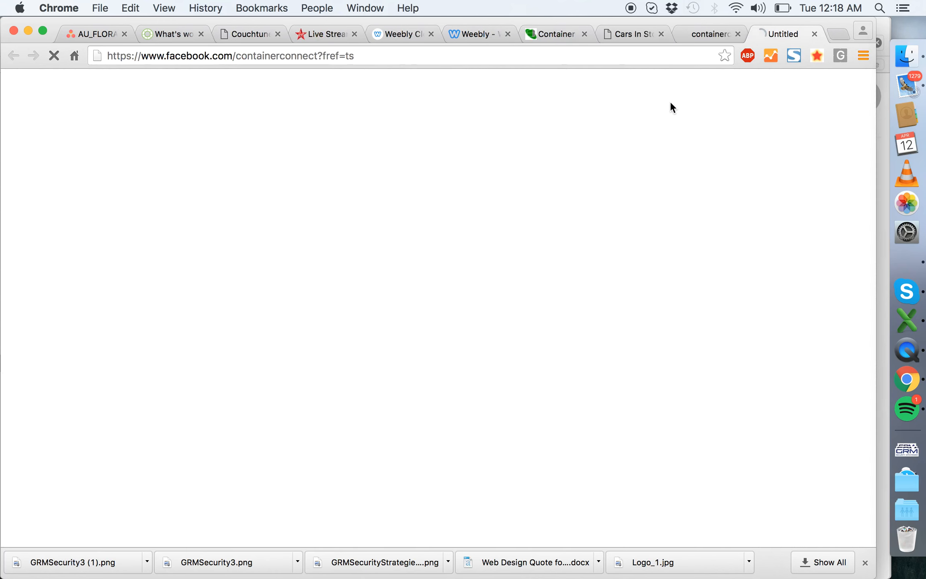
{"action": "left_click", "coordinate": [352, 55]}
{"action": "key", "text": "super+c"}
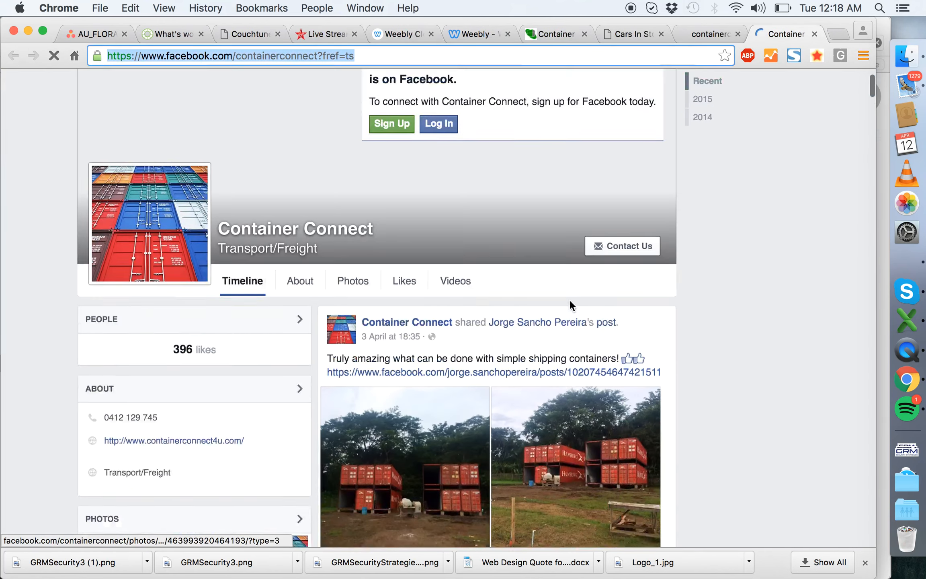
- Look through the container photos in the Photos section of Container Connect's Facebook page
{"action": "scroll", "coordinate": [571, 306], "scroll_direction": "down", "scroll_amount": 6}
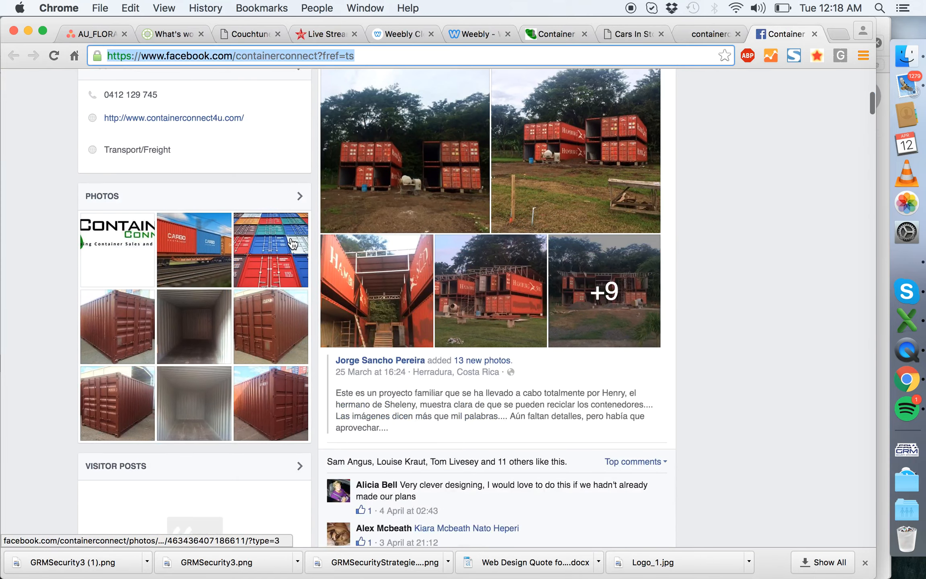
{"action": "left_click", "coordinate": [289, 241]}
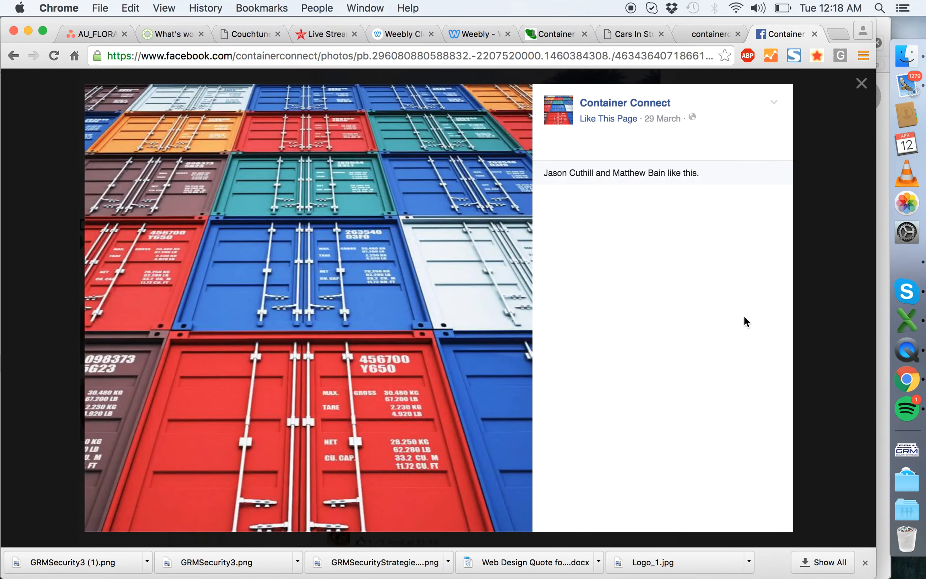
{"action": "key", "text": "Right"}
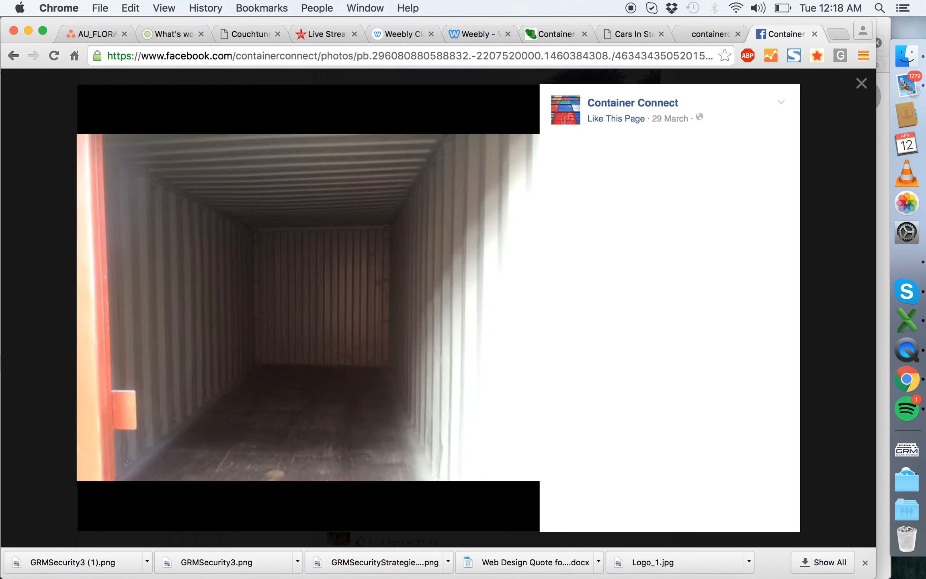
{"action": "key", "text": "Right"}
{"action": "key", "text": "Right"}
{"action": "key", "text": "Right"}
{"action": "key", "text": "Right"}
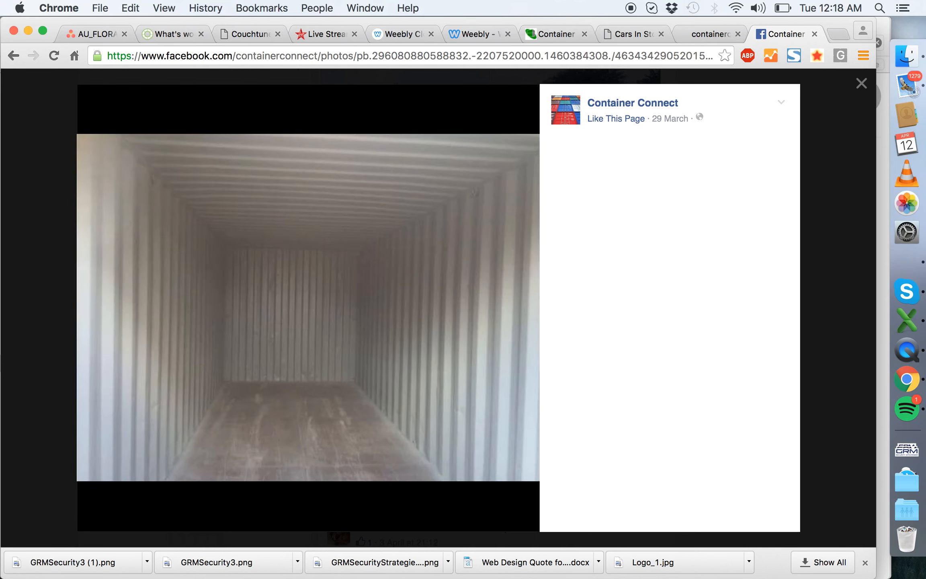
- Look through the rest of the Container Connect Facebook photos, back to those from October 2015, and close the photo viewer
{"action": "key", "text": "Right"}
{"action": "key", "text": "Right"}
{"action": "key", "text": "Right"}
{"action": "key", "text": "Right"}
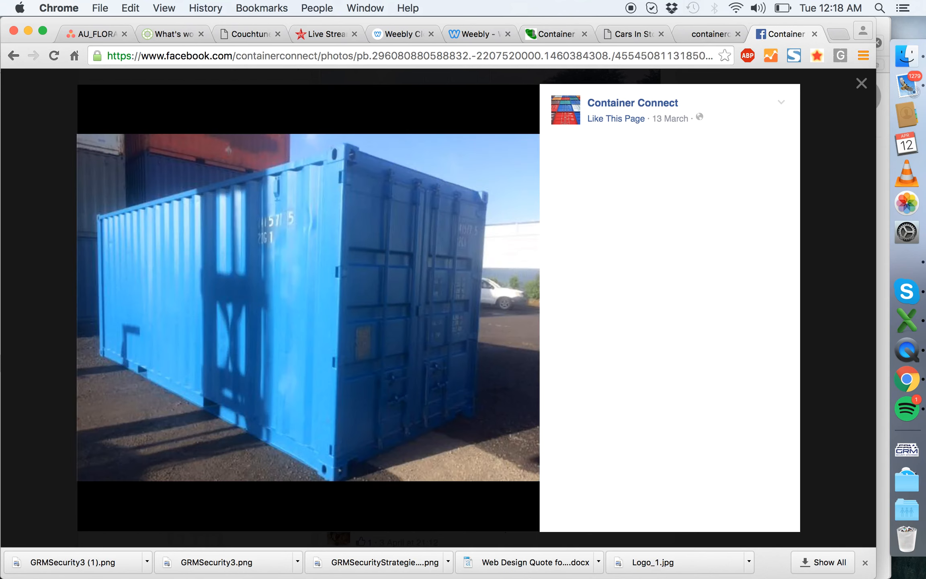
{"action": "key", "text": "Right"}
{"action": "key", "text": "Left"}
{"action": "key", "text": "Right"}
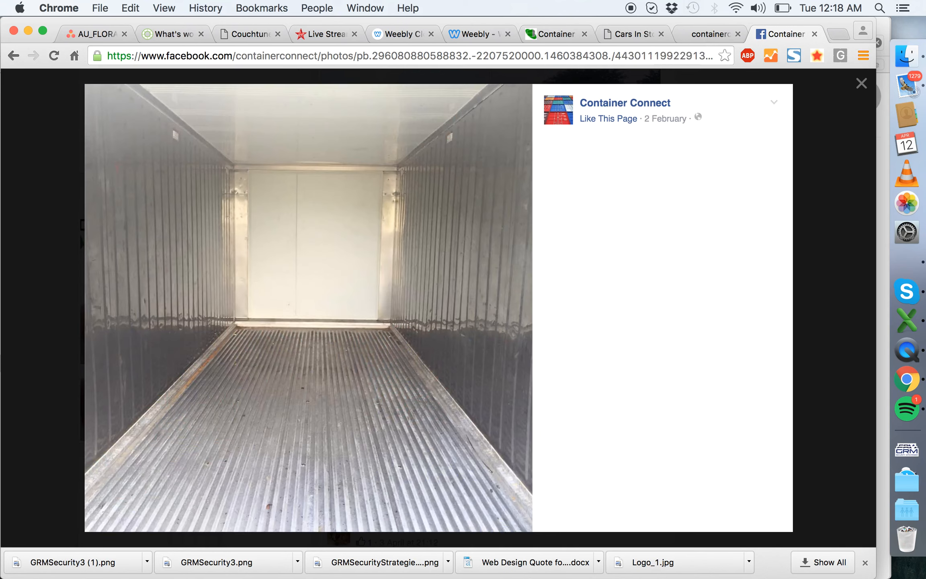
{"action": "key", "text": "Right"}
{"action": "key", "text": "Right"}
{"action": "key", "text": "Right"}
{"action": "key", "text": "Right"}
{"action": "key", "text": "Right"}
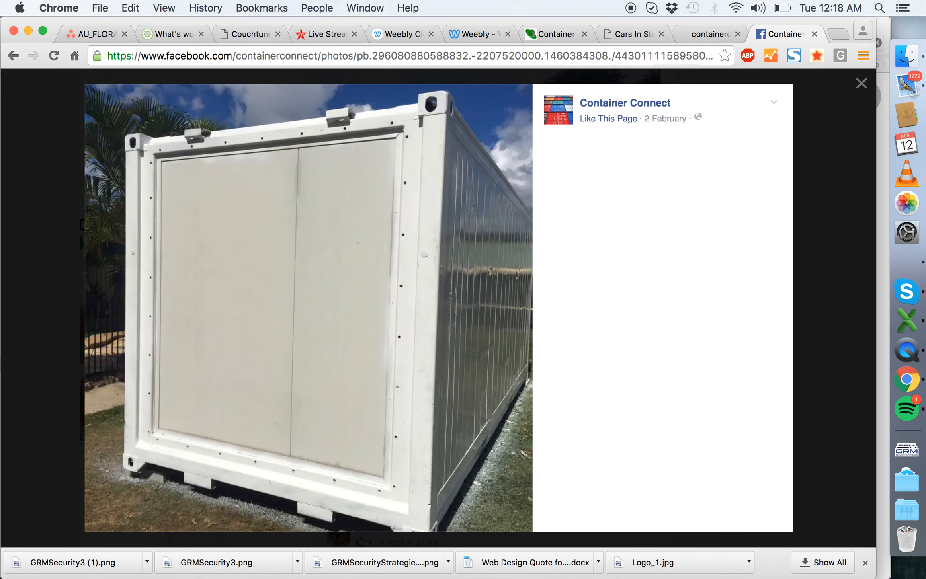
{"action": "key", "text": "Right"}
{"action": "key", "text": "Right"}
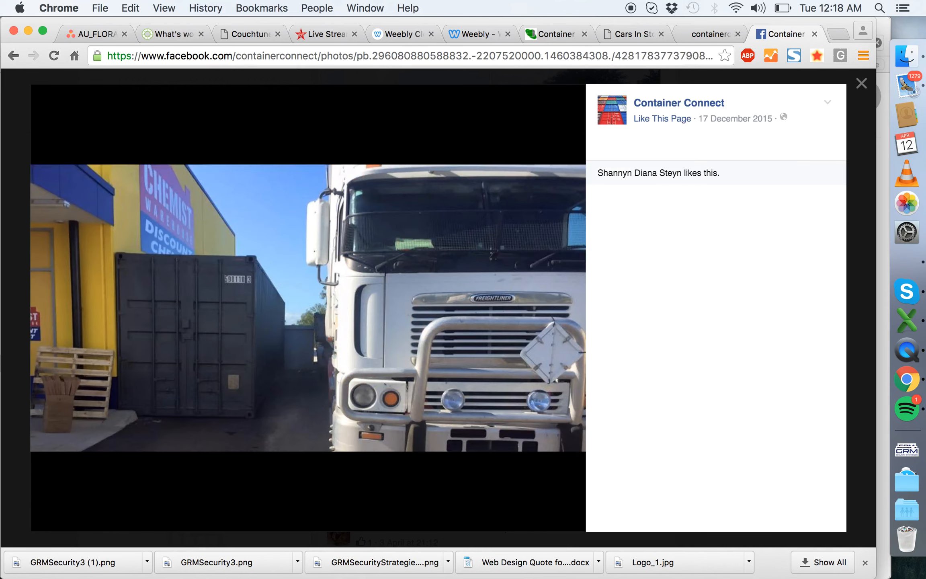
{"action": "key", "text": "Right"}
{"action": "key", "text": "Right"}
{"action": "key", "text": "Right"}
{"action": "key", "text": "Right"}
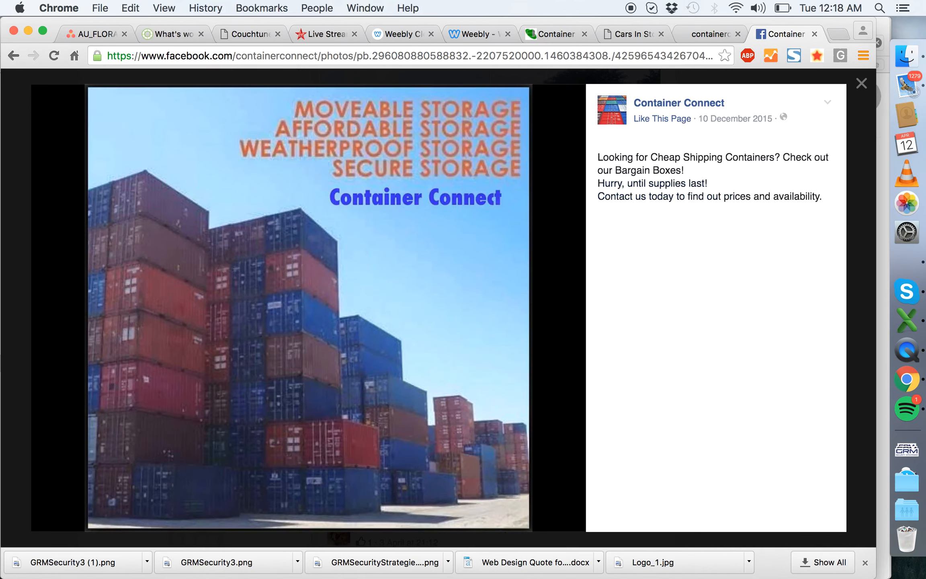
{"action": "key", "text": "Right"}
{"action": "key", "text": "Right"}
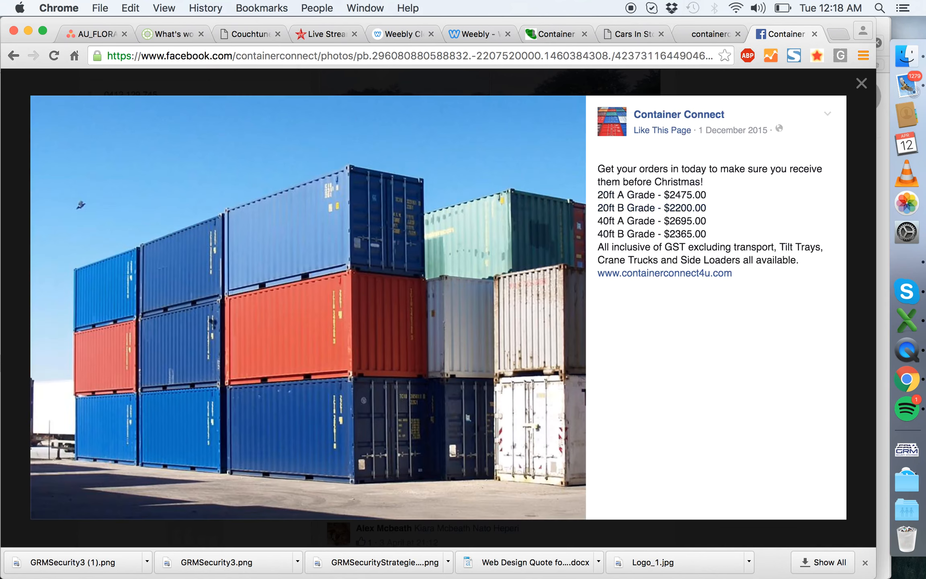
{"action": "key", "text": "Right"}
{"action": "key", "text": "Right"}
{"action": "key", "text": "Right"}
{"action": "key", "text": "Right"}
{"action": "key", "text": "Right"}
{"action": "key", "text": "Right"}
{"action": "key", "text": "Right"}
{"action": "key", "text": "Left"}
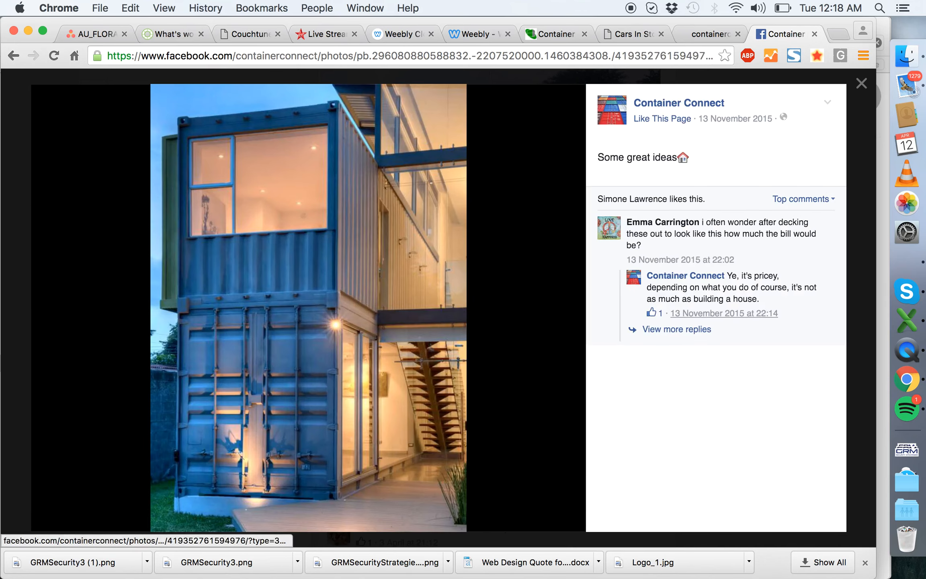
{"action": "key", "text": "Right"}
{"action": "key", "text": "Right"}
{"action": "key", "text": "Left"}
{"action": "key", "text": "Left"}
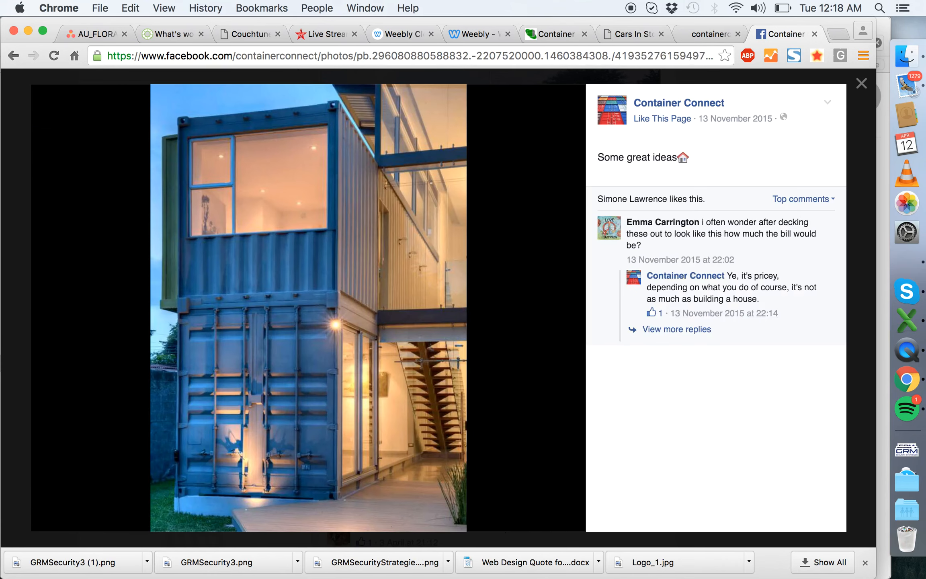
{"action": "key", "text": "Right"}
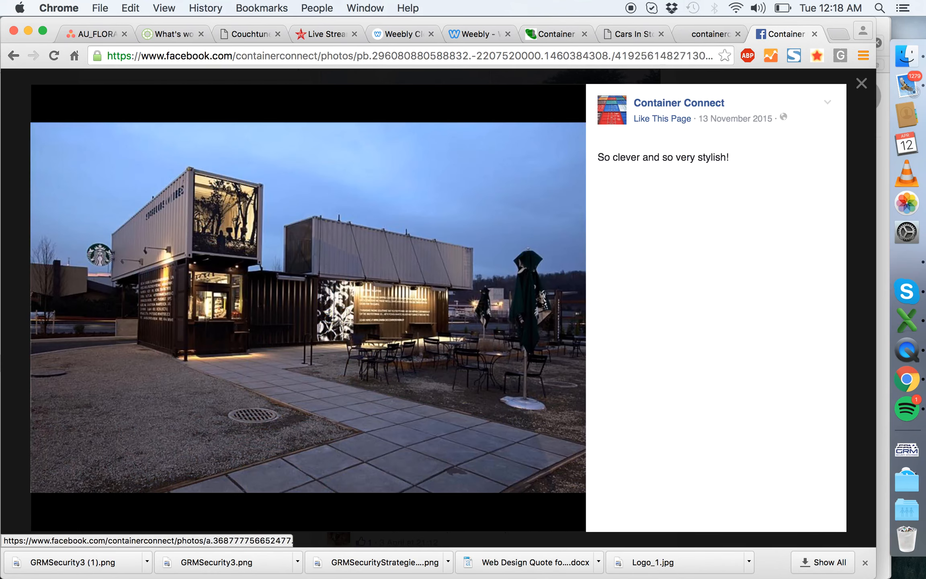
{"action": "key", "text": "Right"}
{"action": "key", "text": "Right"}
{"action": "key", "text": "Right"}
{"action": "key", "text": "Right"}
{"action": "key", "text": "Right"}
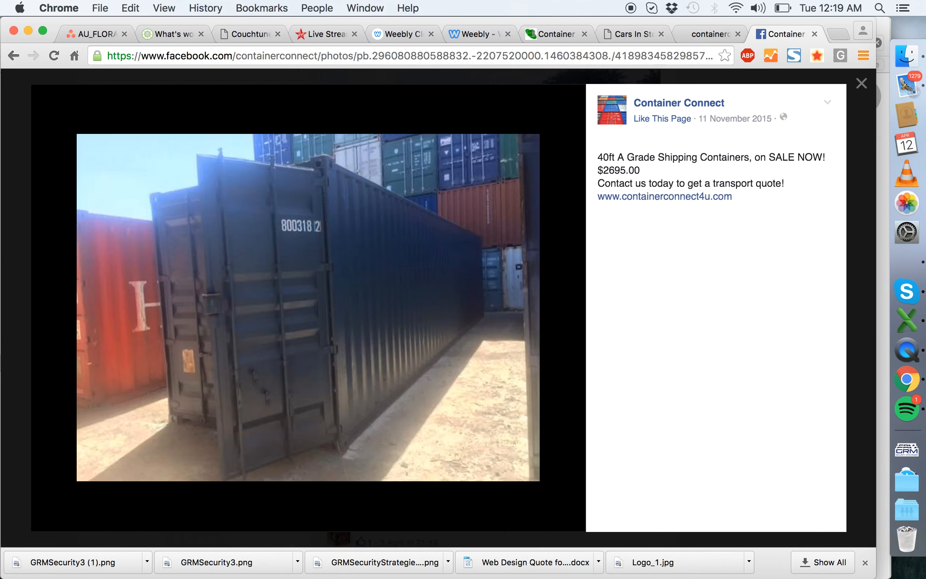
{"action": "key", "text": "Right"}
{"action": "key", "text": "Right"}
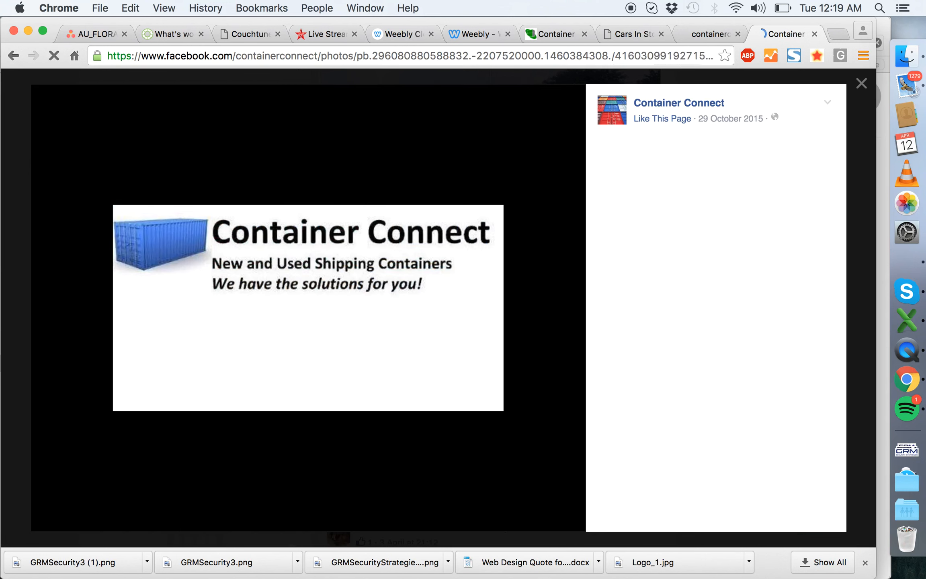
{"action": "left_click", "coordinate": [861, 83]}
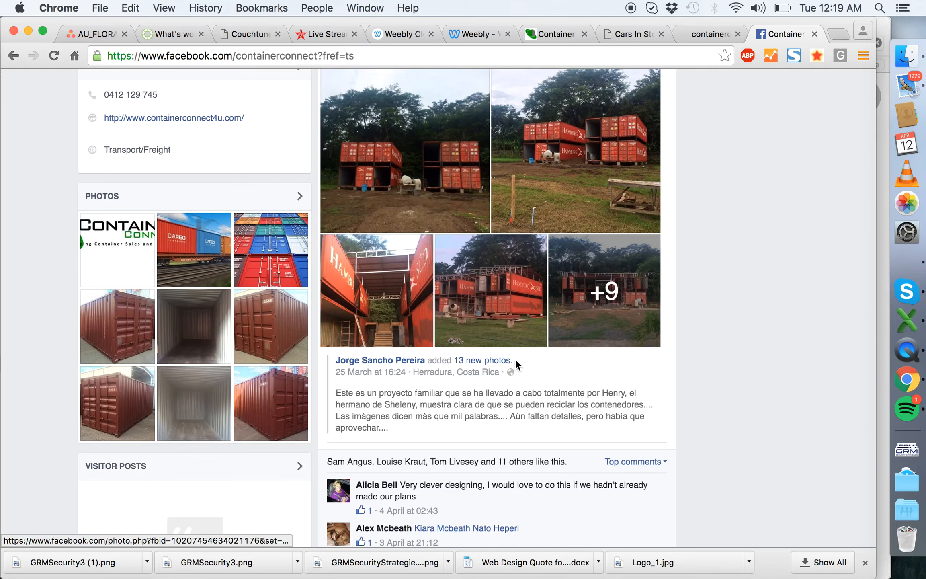
- Browse the Facebook page's timeline and view the cargo train photo in the interstate moving post at full size
{"action": "scroll", "coordinate": [385, 324], "scroll_direction": "down", "scroll_amount": 15}
{"action": "scroll", "coordinate": [386, 324], "scroll_direction": "up", "scroll_amount": 15}
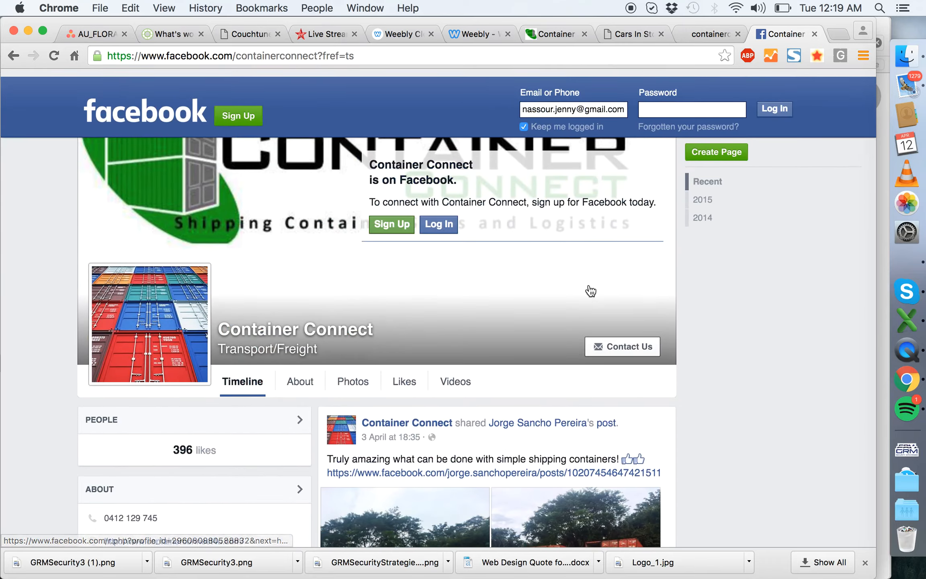
{"action": "scroll", "coordinate": [589, 290], "scroll_direction": "down", "scroll_amount": 10}
{"action": "scroll", "coordinate": [499, 385], "scroll_direction": "down", "scroll_amount": 5}
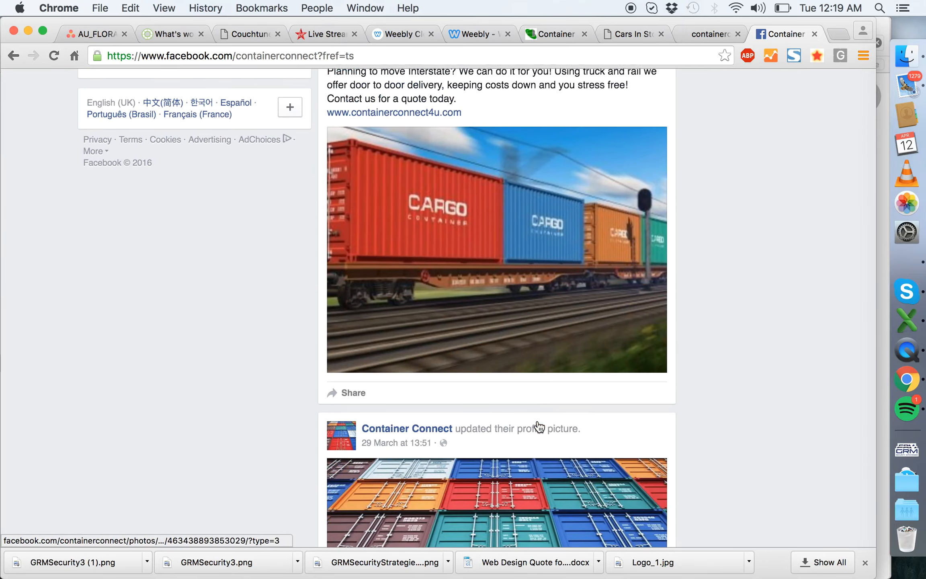
{"action": "left_click", "coordinate": [394, 308]}
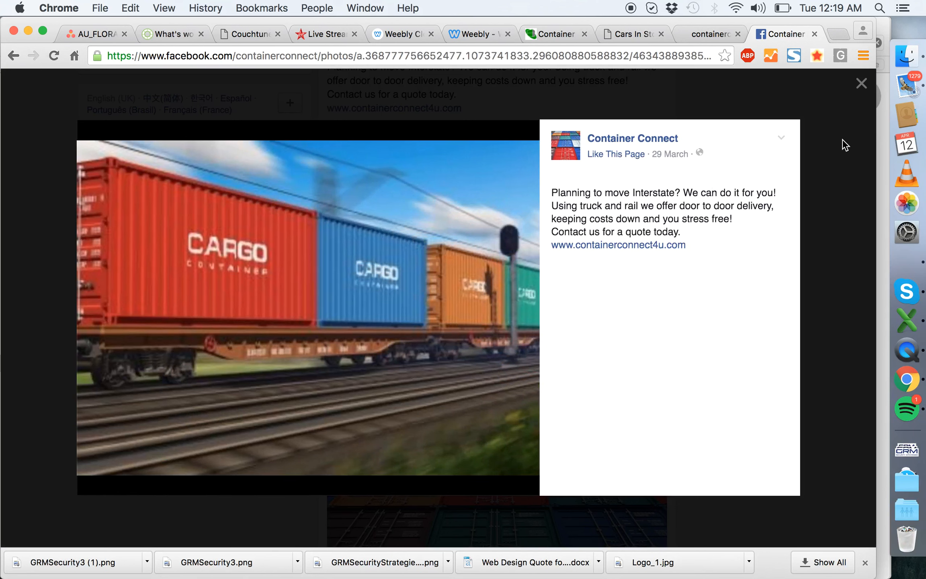
{"action": "left_click", "coordinate": [868, 78]}
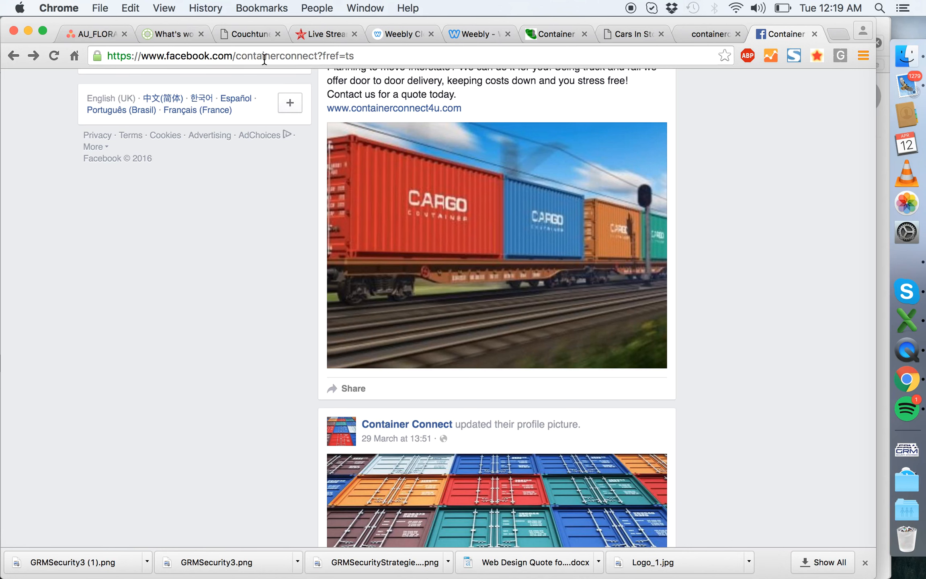
- Copy the Facebook page's address, switch back to the Weebly editor and open the page footer for editing
{"action": "left_click", "coordinate": [296, 51]}
{"action": "left_click", "coordinate": [463, 34]}
{"action": "scroll", "coordinate": [514, 281], "scroll_direction": "down", "scroll_amount": 10}
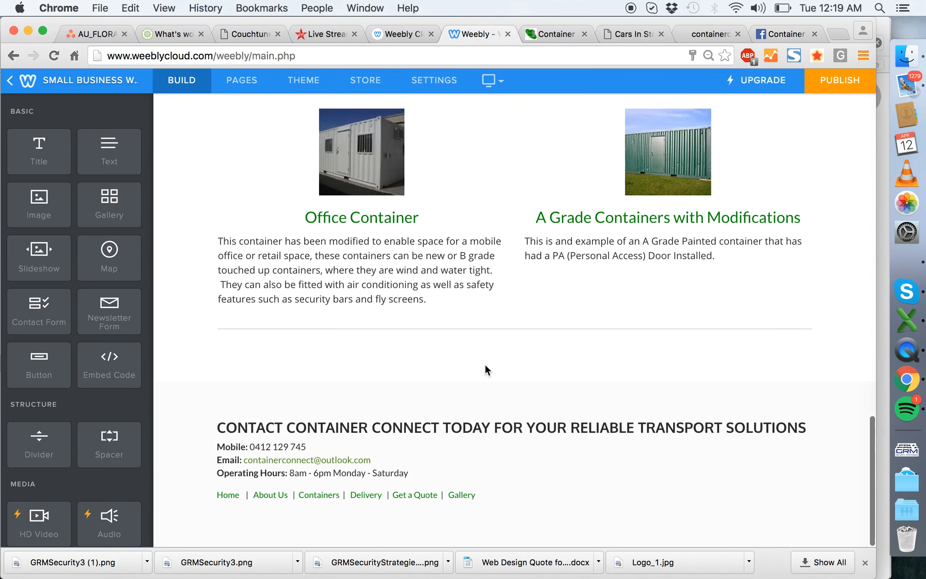
{"action": "left_click", "coordinate": [521, 451]}
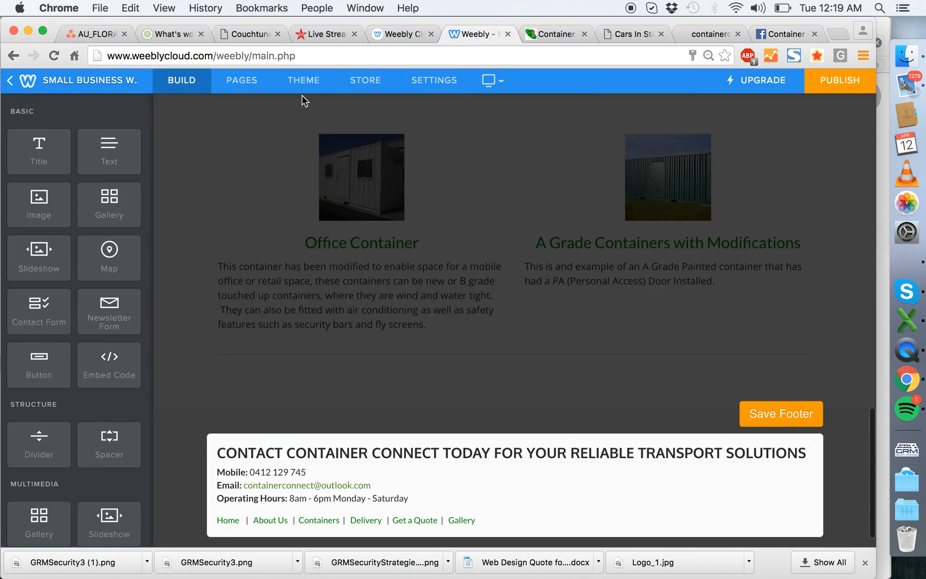
- Add an image element beside the footer's contact details and upload find-us-facebook.png from the Desktop into it
{"action": "left_click_drag", "start_coordinate": [40, 209], "coordinate": [815, 475]}
{"action": "left_click_drag", "start_coordinate": [815, 475], "coordinate": [815, 475]}
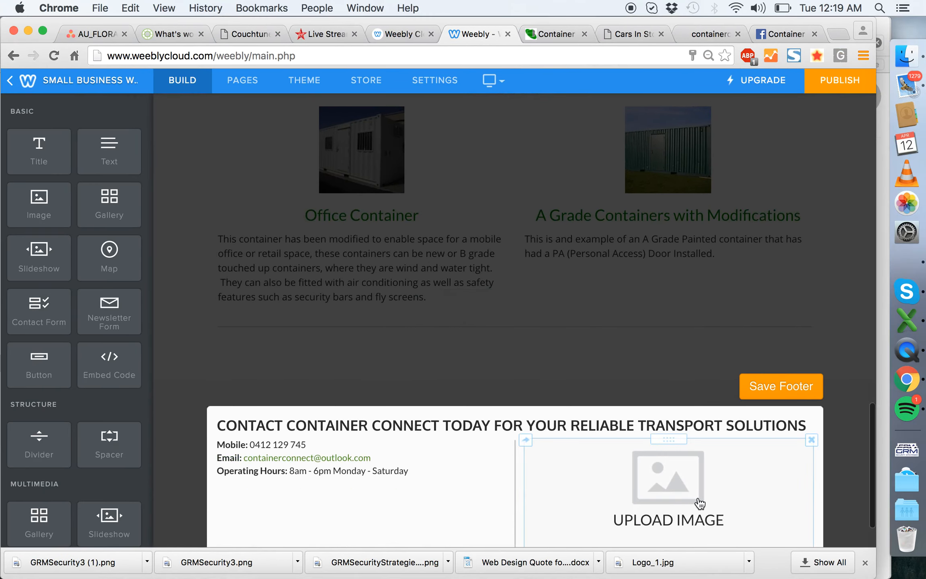
{"action": "left_click", "coordinate": [699, 504]}
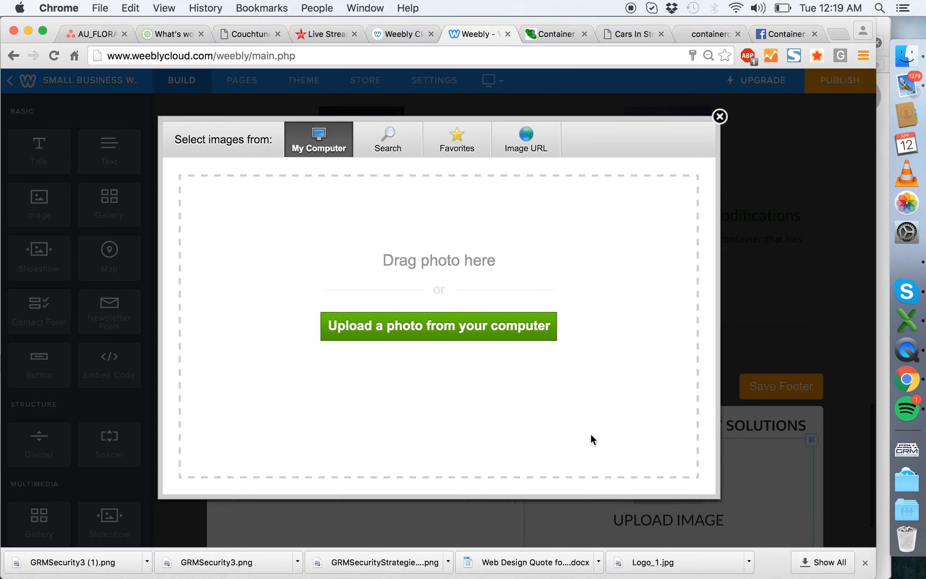
{"action": "left_click", "coordinate": [437, 335]}
{"action": "scroll", "coordinate": [520, 193], "scroll_direction": "down", "scroll_amount": 2}
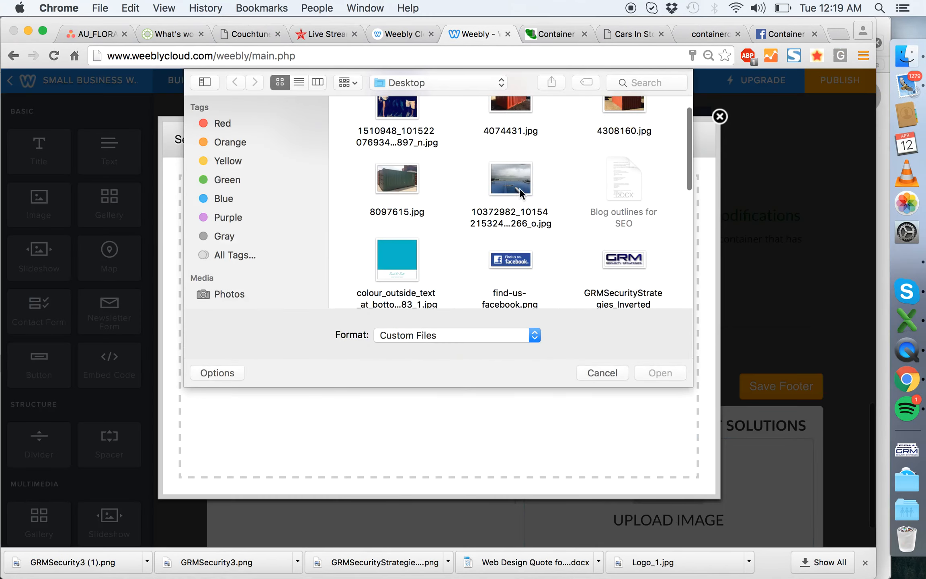
{"action": "double_click", "coordinate": [516, 255]}
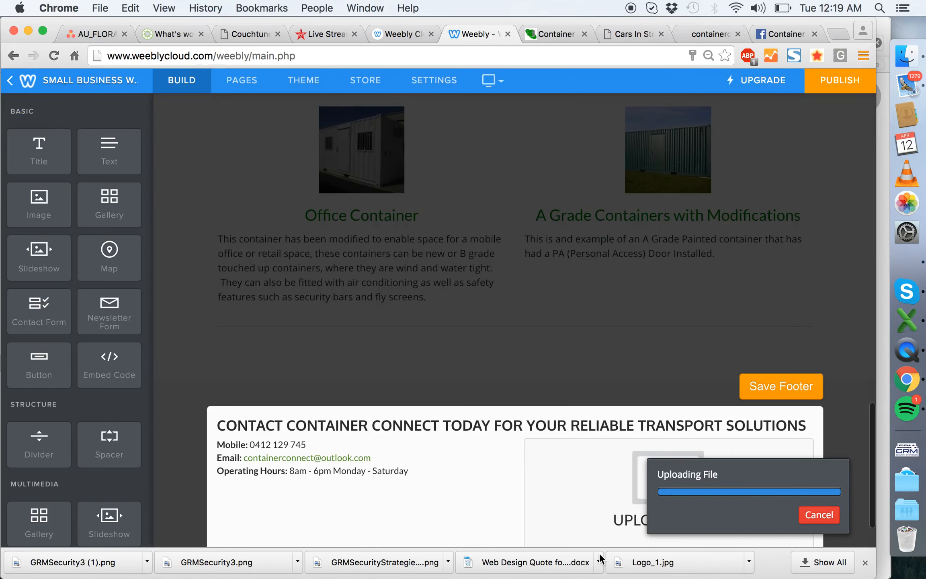
{"action": "scroll", "coordinate": [601, 251], "scroll_direction": "down", "scroll_amount": 2}
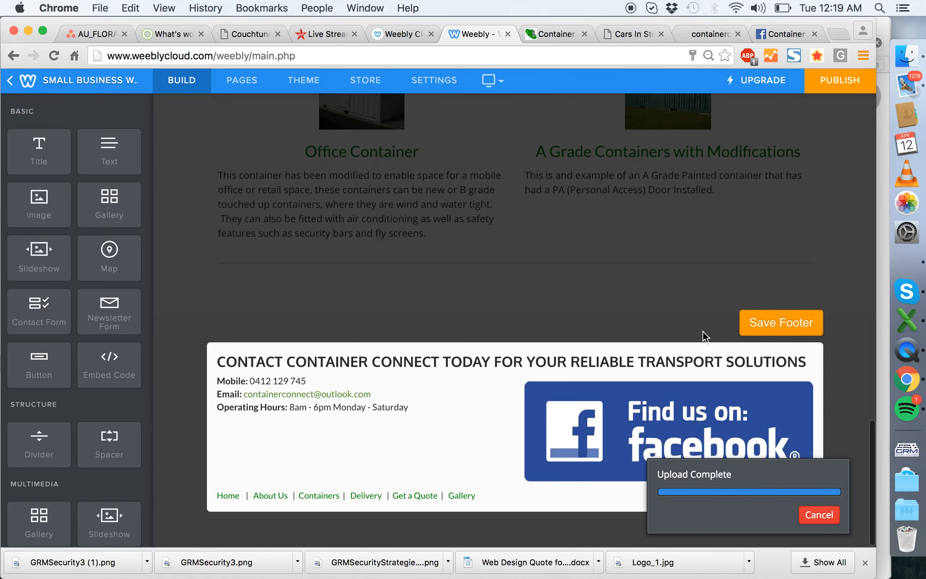
- Link the footer's Facebook image to the website URL facebook.com/containerconnect?fref=ts, opening in a new window
{"action": "left_click", "coordinate": [677, 416]}
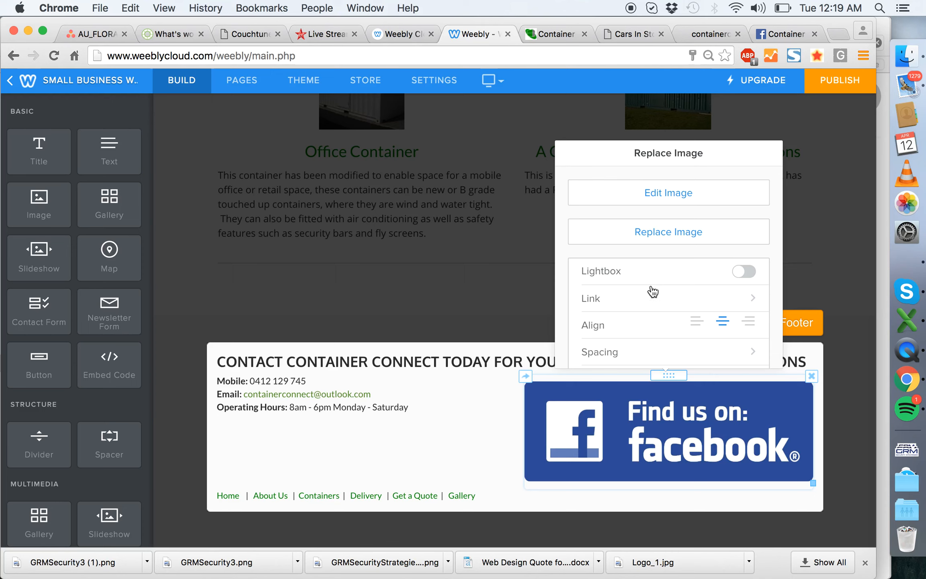
{"action": "left_click", "coordinate": [658, 303]}
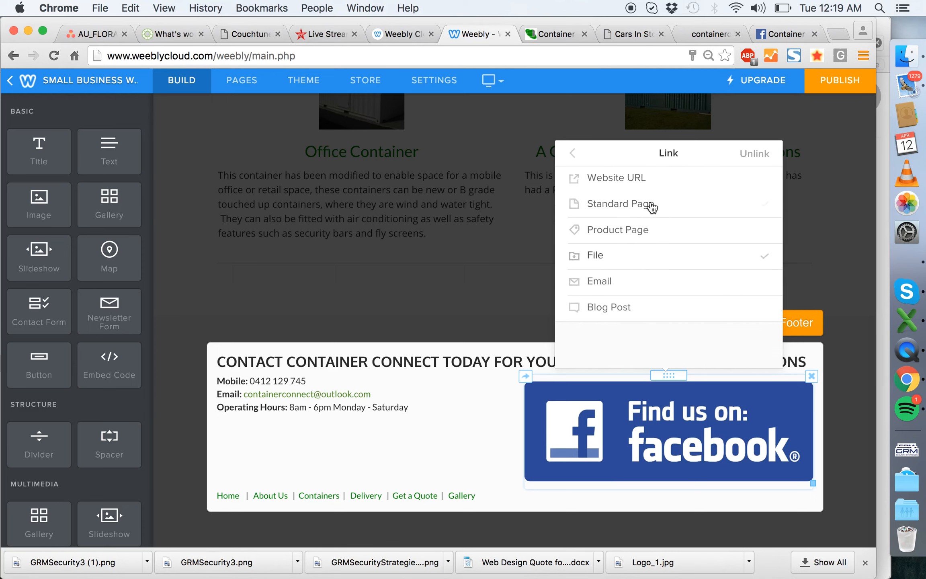
{"action": "left_click", "coordinate": [653, 185]}
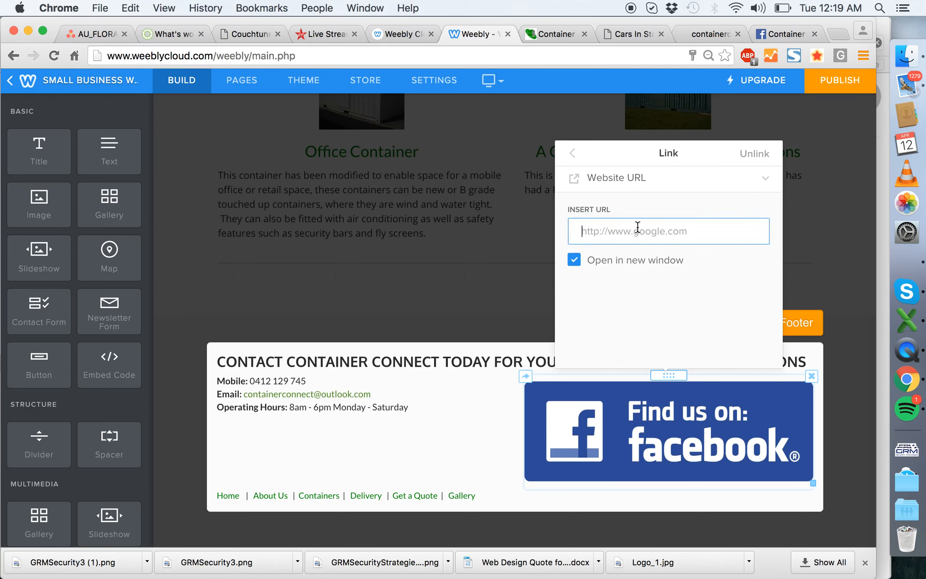
{"action": "left_click", "coordinate": [572, 156]}
{"action": "left_click", "coordinate": [834, 279]}
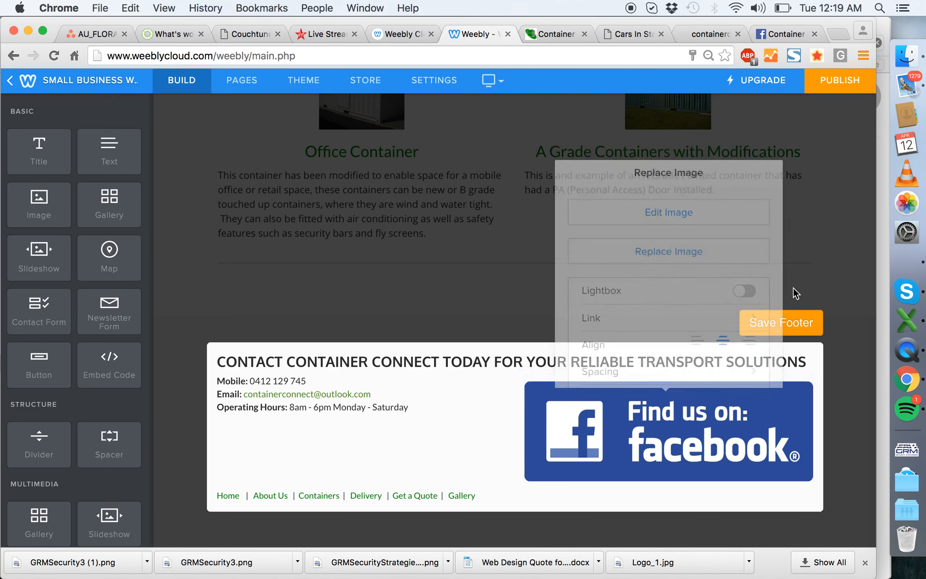
- Narrow the Facebook image's column to just over a quarter of the footer width and cut the navigation links line beneath the columns
{"action": "left_click_drag", "start_coordinate": [517, 417], "coordinate": [646, 407]}
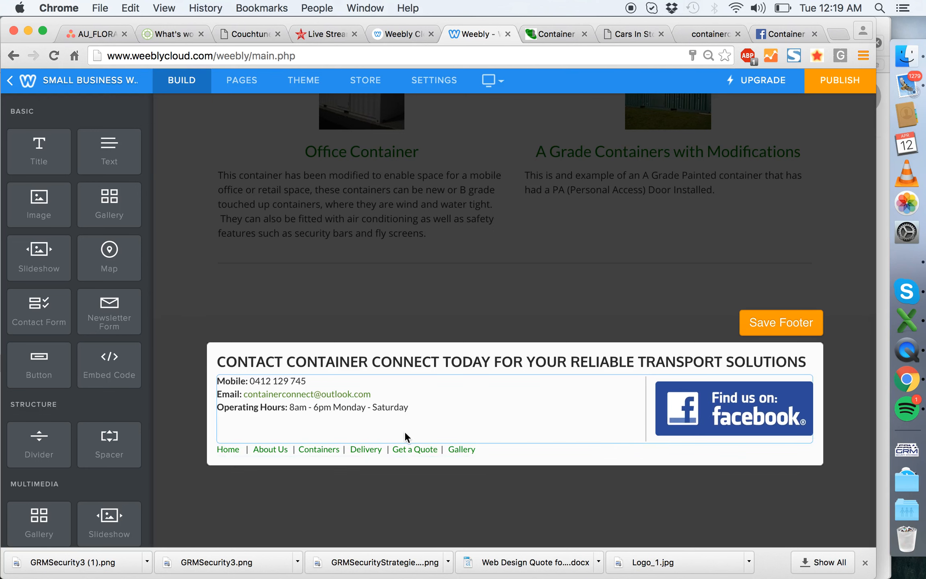
{"action": "triple_click", "coordinate": [428, 446]}
{"action": "key", "text": "super+c"}
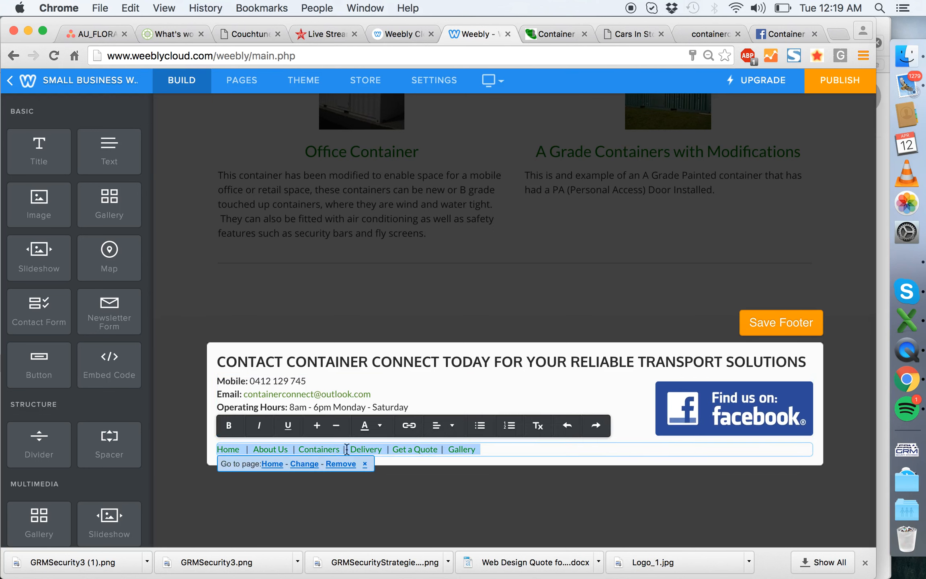
{"action": "key", "text": "BackSpace"}
{"action": "left_click", "coordinate": [185, 406]}
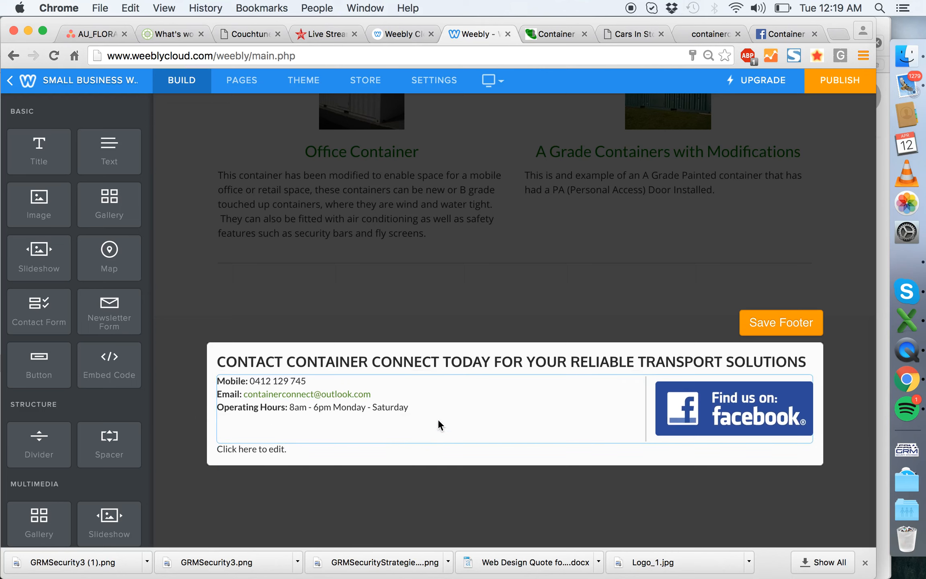
- Try to paste the navigation links below the Operating Hours line, and delete the emptied text element under the columns
{"action": "left_click", "coordinate": [449, 411]}
{"action": "key", "text": "Return"}
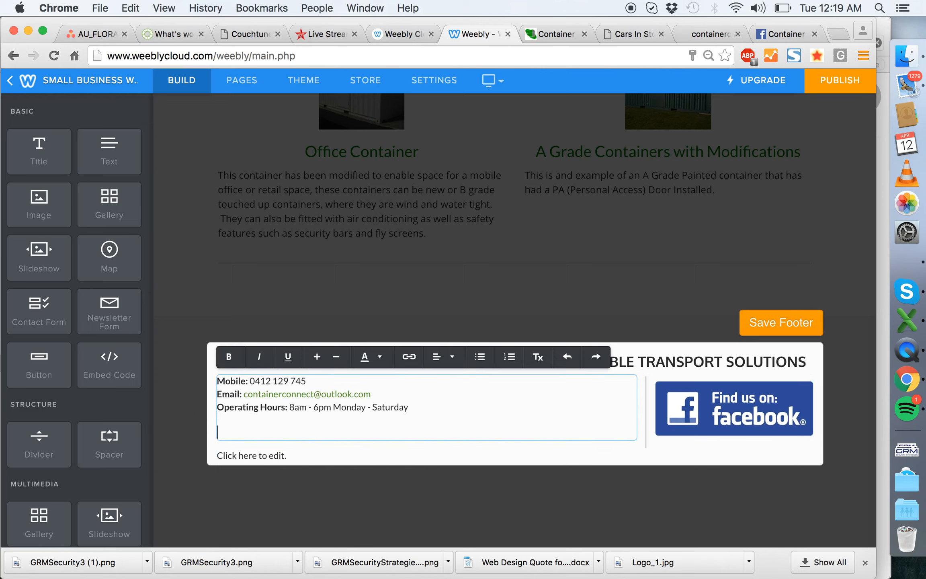
{"action": "key", "text": "super+v"}
{"action": "left_click", "coordinate": [811, 450]}
{"action": "left_click", "coordinate": [780, 410]}
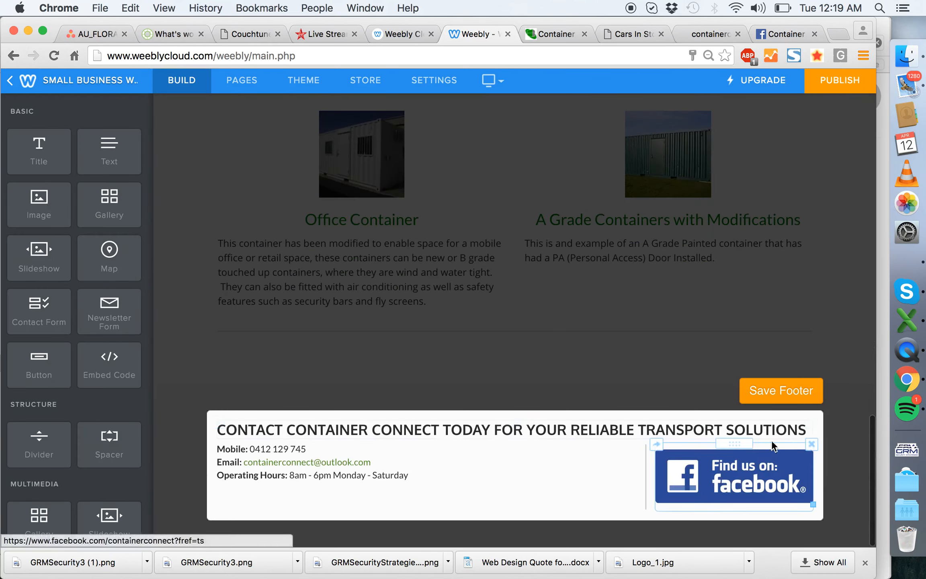
- Narrow the Facebook image's column to about a quarter of the footer width and paste the navigation links below the Operating Hours line
{"action": "left_click_drag", "start_coordinate": [649, 476], "coordinate": [668, 475]}
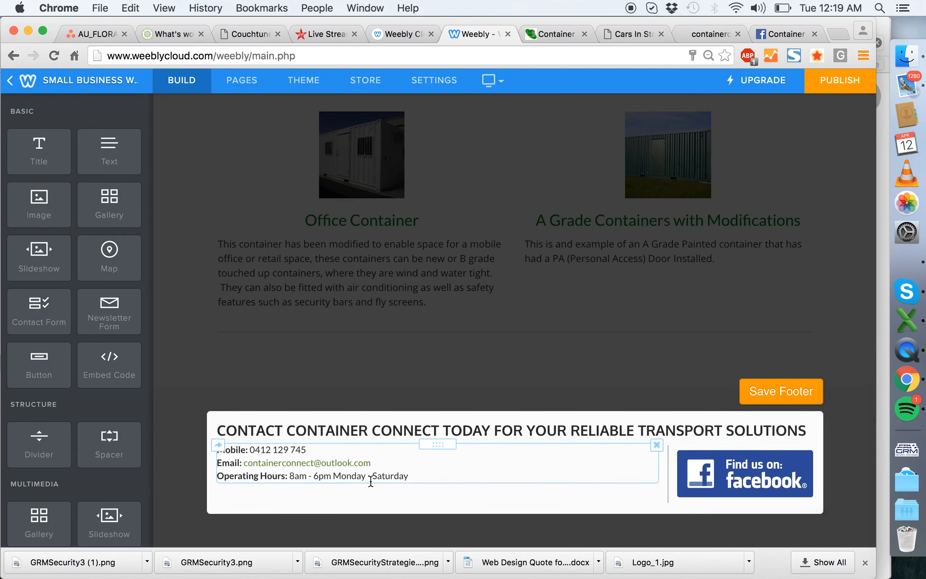
{"action": "left_click", "coordinate": [409, 476]}
{"action": "key", "text": "Return"}
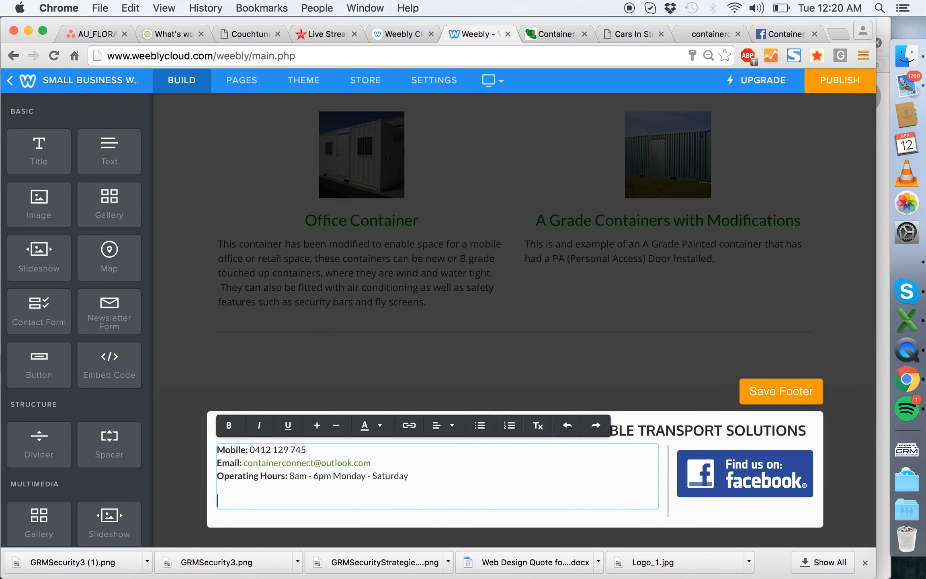
{"action": "left_click", "coordinate": [189, 461]}
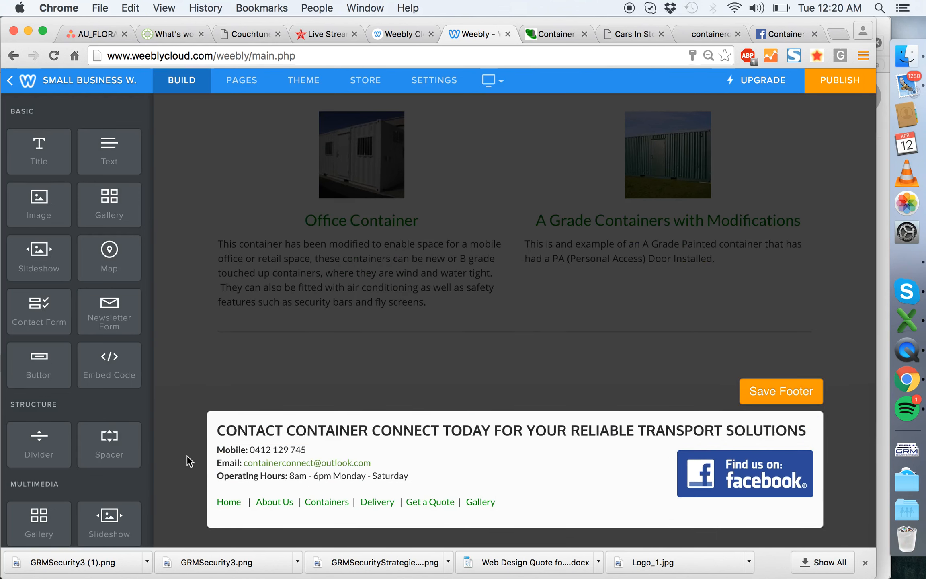
- Increase the top margin of the footer's Facebook image and save the footer
{"action": "left_click", "coordinate": [473, 484]}
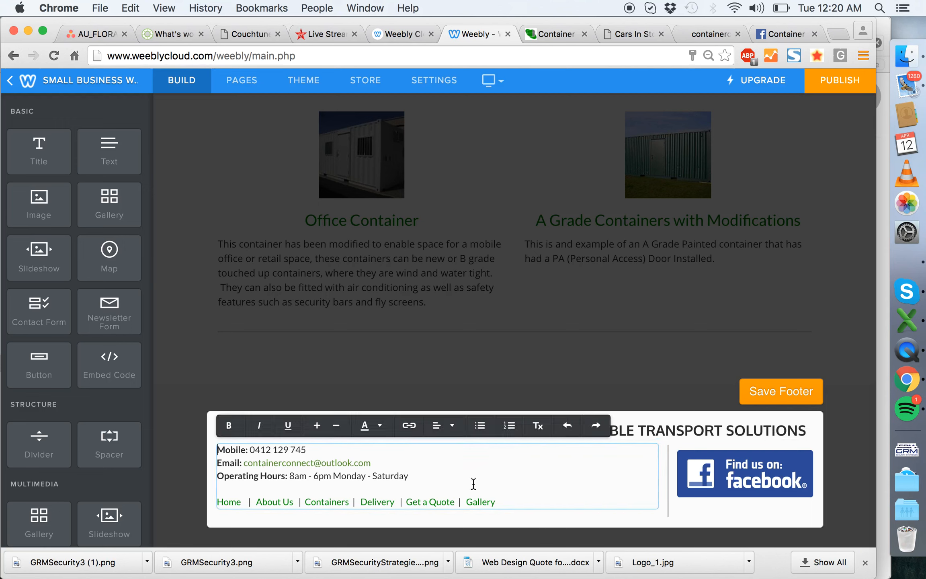
{"action": "left_click", "coordinate": [432, 494]}
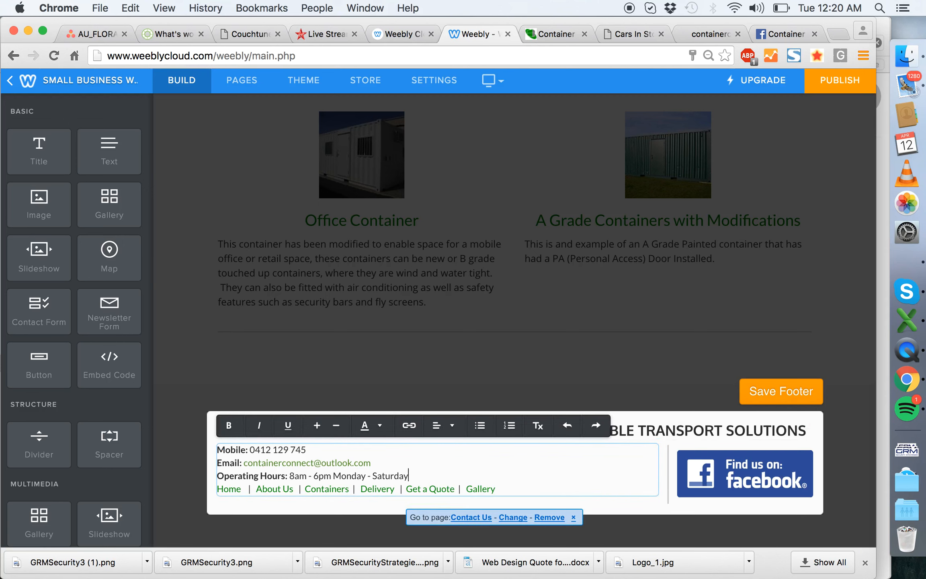
{"action": "left_click", "coordinate": [719, 463]}
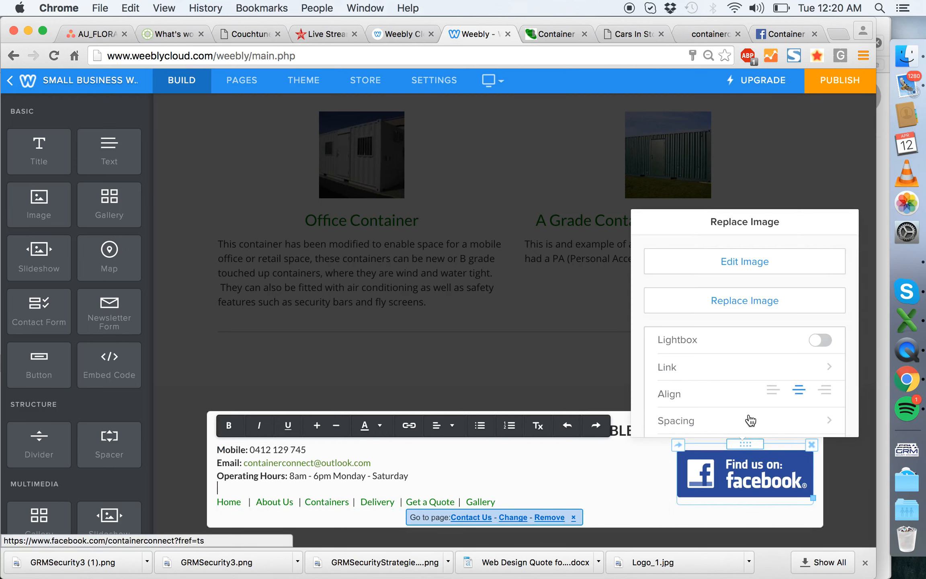
{"action": "scroll", "coordinate": [766, 392], "scroll_direction": "down", "scroll_amount": 1}
{"action": "left_click", "coordinate": [770, 401]}
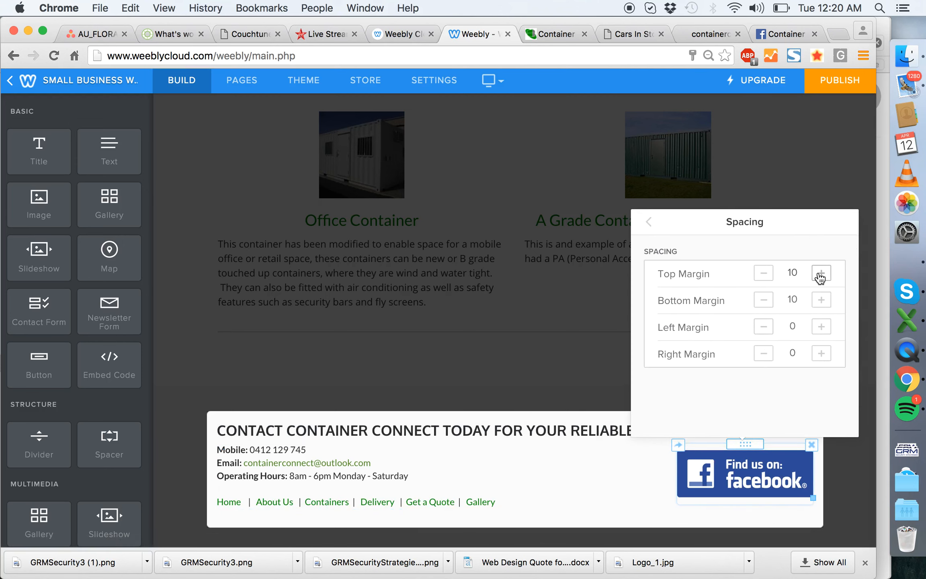
{"action": "left_click", "coordinate": [820, 274]}
{"action": "left_click", "coordinate": [846, 475]}
{"action": "left_click", "coordinate": [788, 402]}
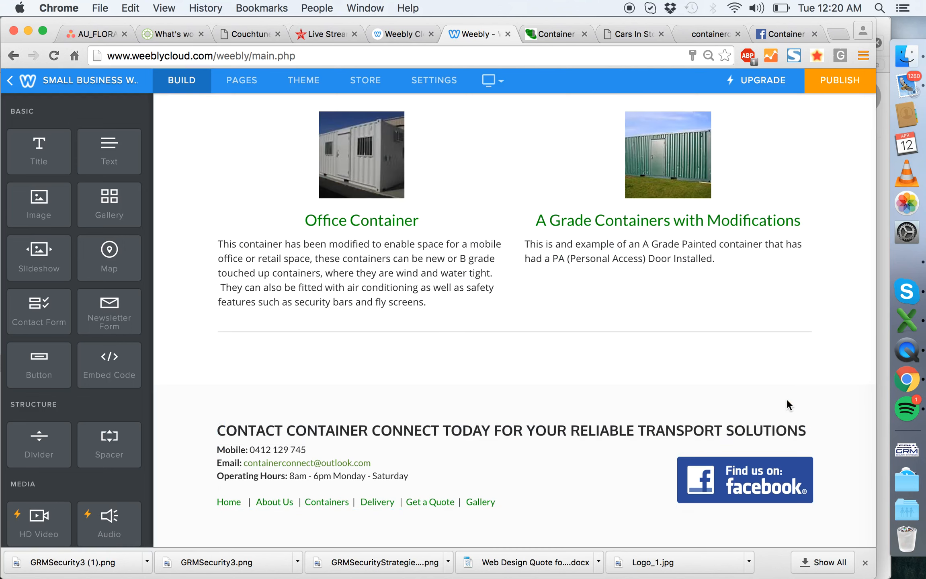
- Set the line height of the footer's paragraph text to 25 in the theme's design options
{"action": "left_click", "coordinate": [545, 478]}
{"action": "left_click", "coordinate": [240, 463]}
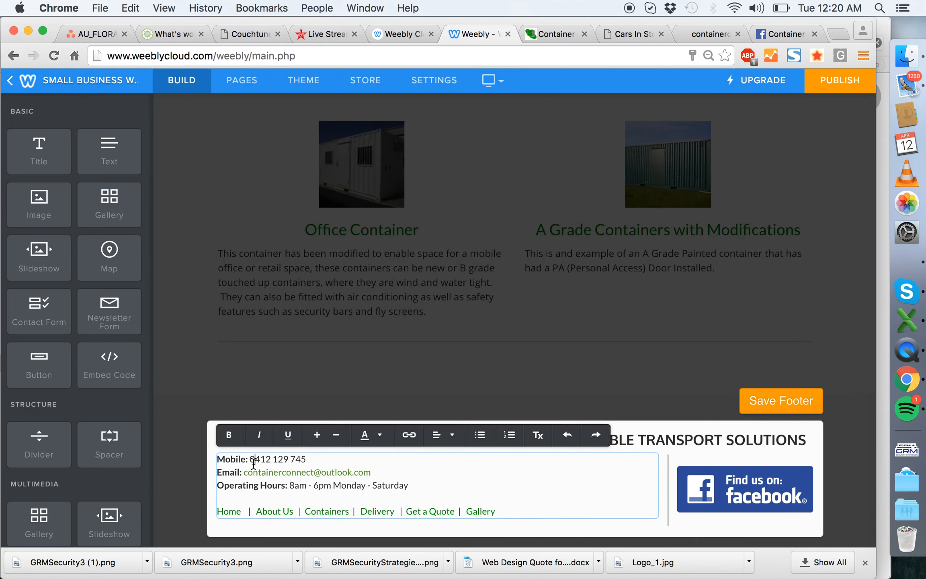
{"action": "left_click", "coordinate": [310, 80]}
{"action": "left_click", "coordinate": [76, 179]}
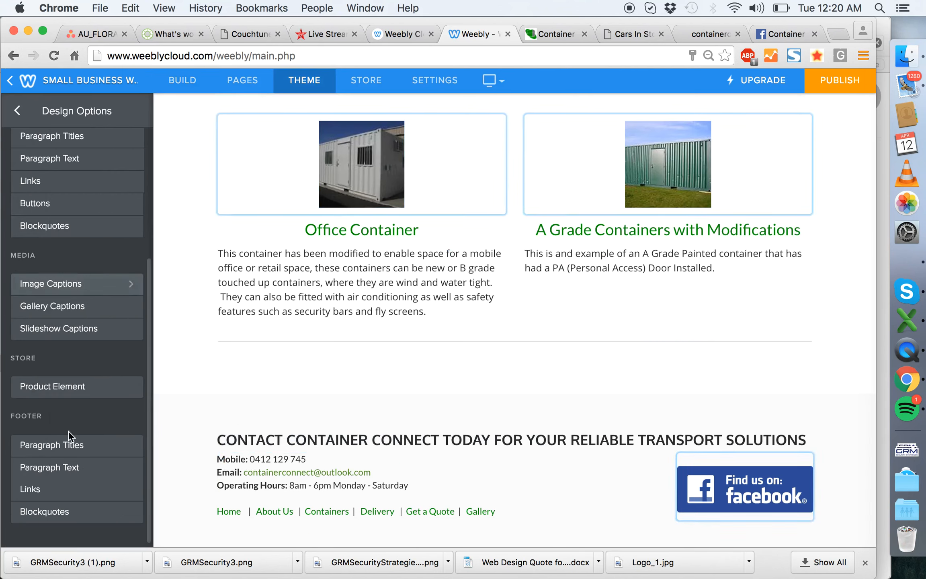
{"action": "left_click", "coordinate": [123, 467]}
{"action": "left_click", "coordinate": [134, 342]}
{"action": "left_click", "coordinate": [134, 343]}
{"action": "left_click", "coordinate": [134, 343]}
{"action": "left_click", "coordinate": [134, 342]}
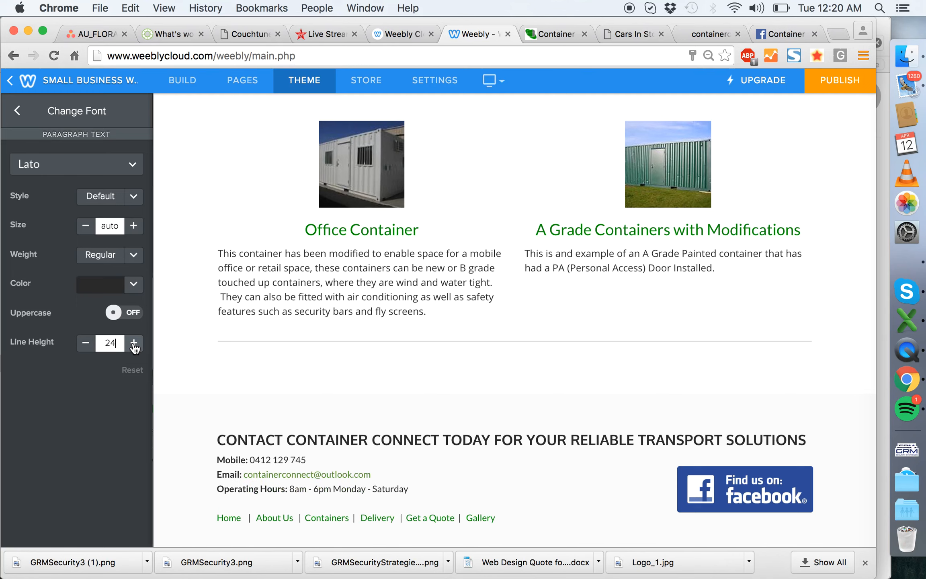
{"action": "left_click", "coordinate": [134, 343]}
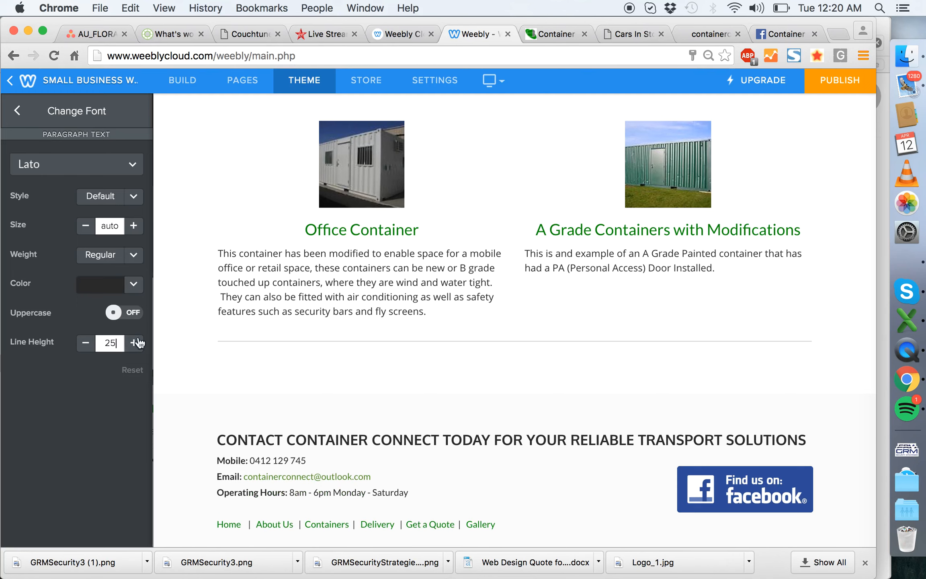
- Review the Containers page and compare its layout with the containers page on containerconnect4u.com
{"action": "scroll", "coordinate": [569, 425], "scroll_direction": "down", "scroll_amount": 1}
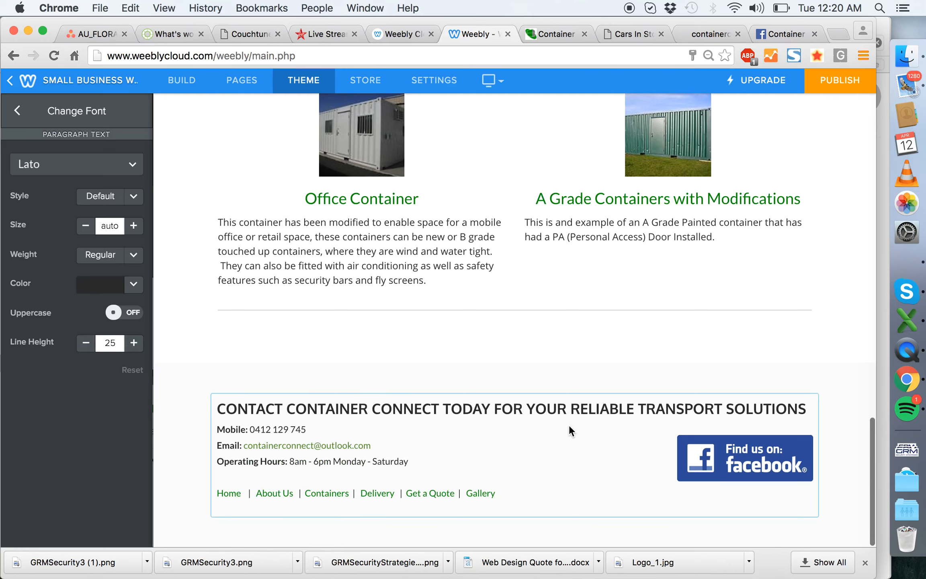
{"action": "scroll", "coordinate": [571, 241], "scroll_direction": "down", "scroll_amount": 5}
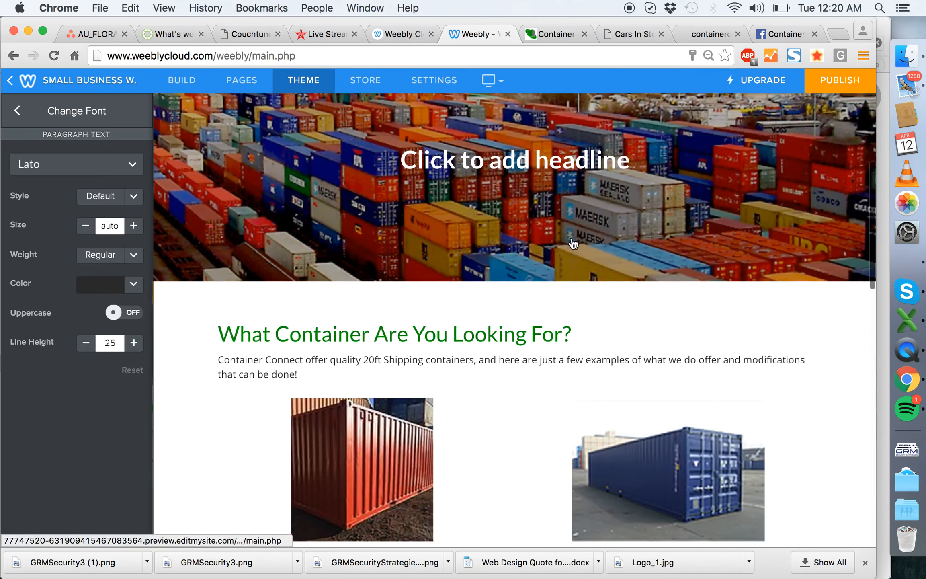
{"action": "scroll", "coordinate": [571, 237], "scroll_direction": "down", "scroll_amount": 8}
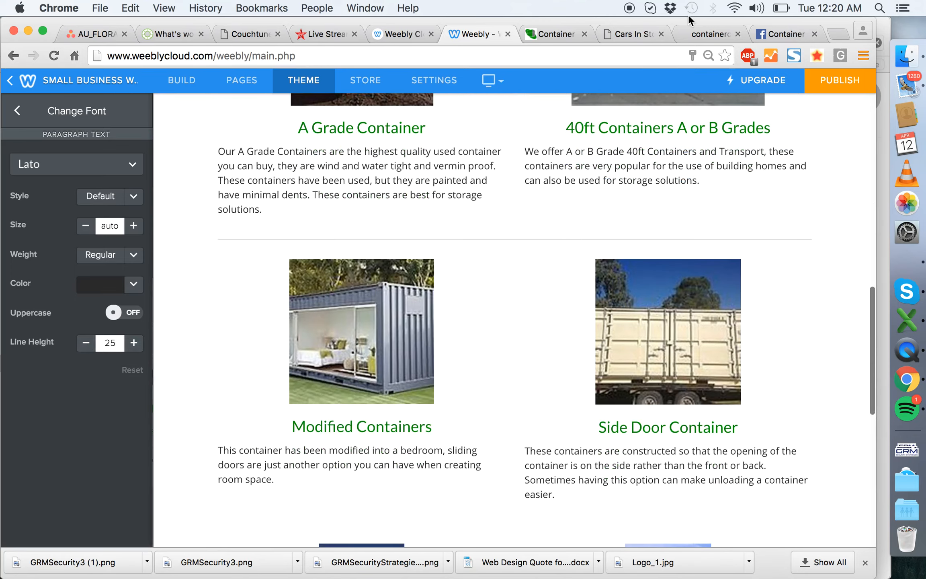
{"action": "left_click", "coordinate": [700, 35]}
{"action": "scroll", "coordinate": [459, 354], "scroll_direction": "down", "scroll_amount": 4}
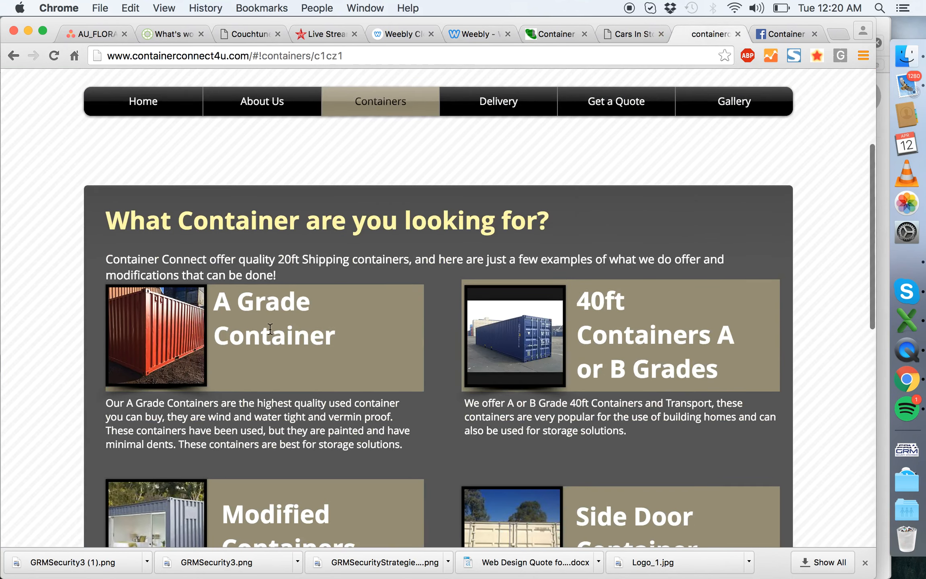
{"action": "scroll", "coordinate": [554, 339], "scroll_direction": "down", "scroll_amount": 10}
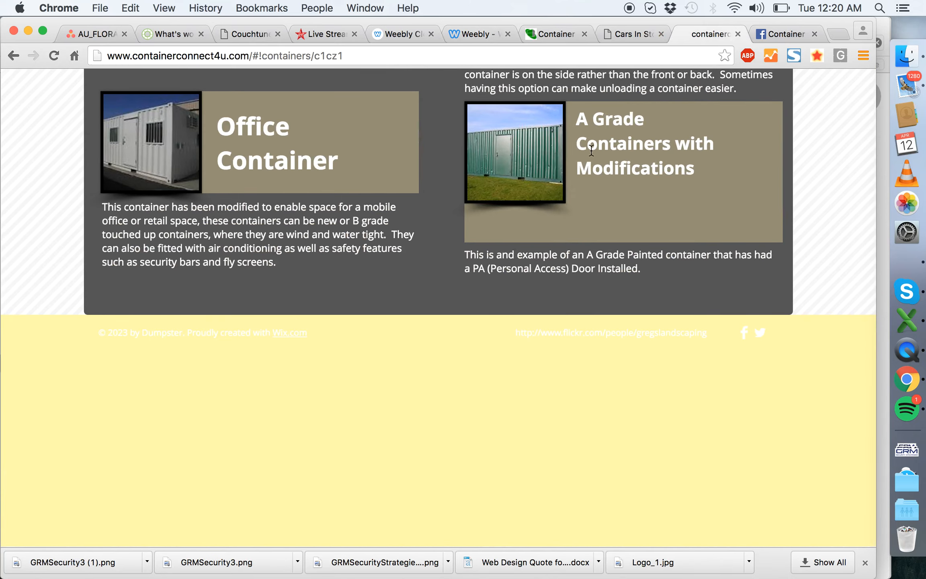
{"action": "left_click", "coordinate": [633, 28]}
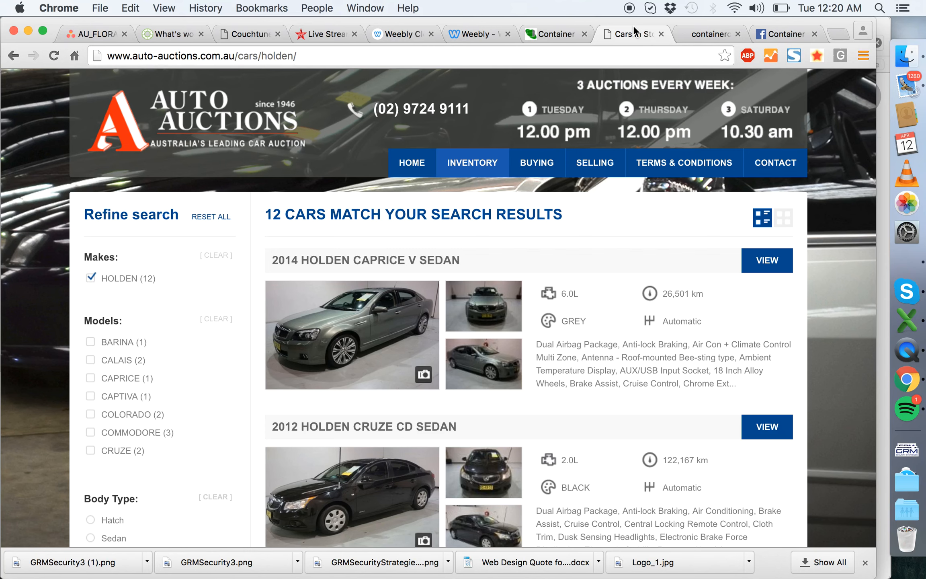
{"action": "left_click", "coordinate": [545, 35]}
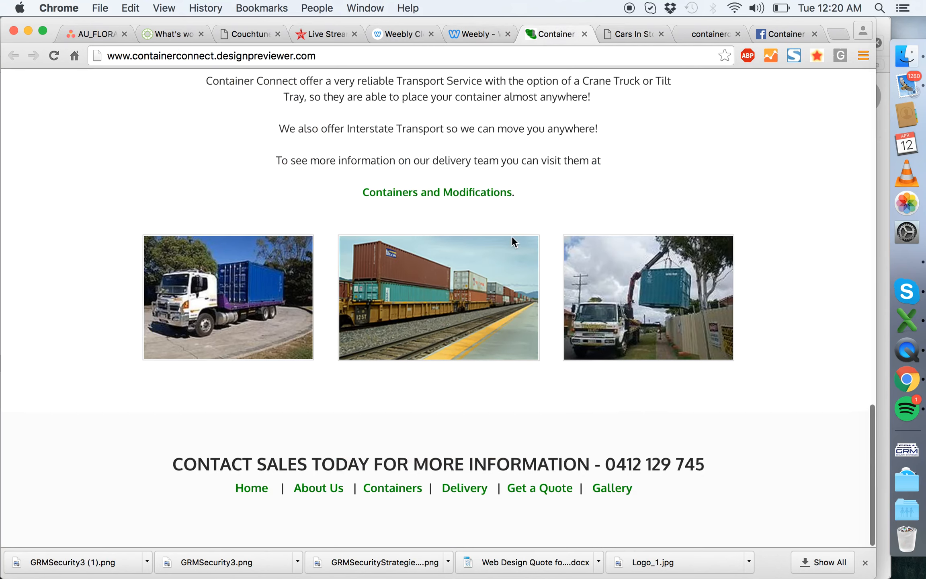
{"action": "left_click", "coordinate": [474, 35]}
- Enlarge the Office Container and A Grade Containers with Modifications photos to nearly the size of the photos in the row above
{"action": "scroll", "coordinate": [559, 288], "scroll_direction": "down", "scroll_amount": 5}
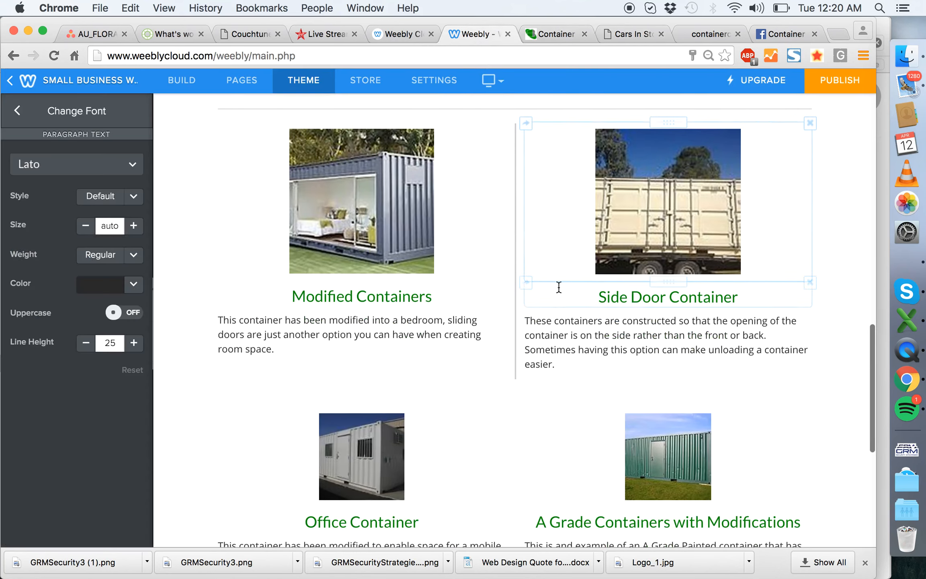
{"action": "scroll", "coordinate": [558, 286], "scroll_direction": "down", "scroll_amount": 3}
{"action": "scroll", "coordinate": [449, 263], "scroll_direction": "up", "scroll_amount": 4}
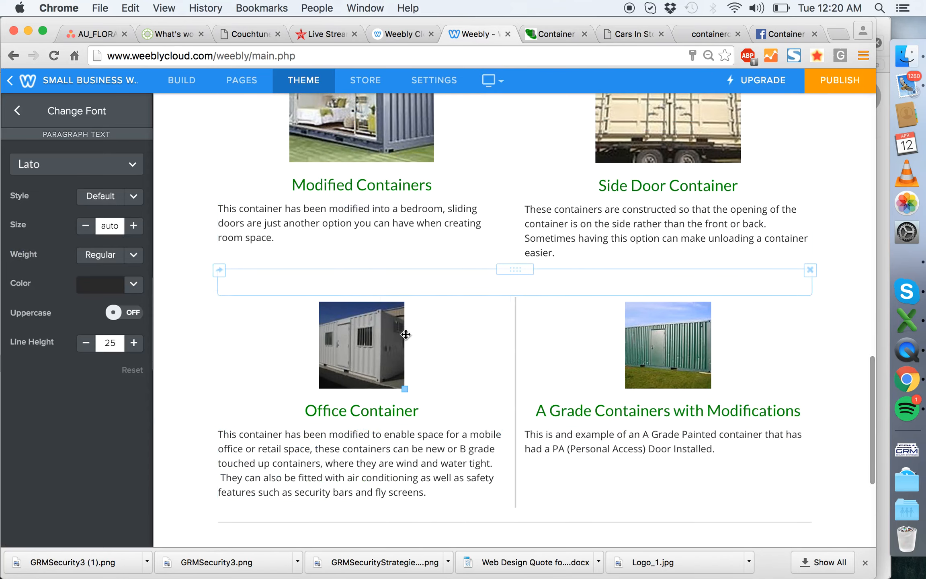
{"action": "left_click_drag", "start_coordinate": [403, 388], "coordinate": [423, 440]}
{"action": "left_click", "coordinate": [784, 357]}
{"action": "left_click_drag", "start_coordinate": [711, 389], "coordinate": [733, 437]}
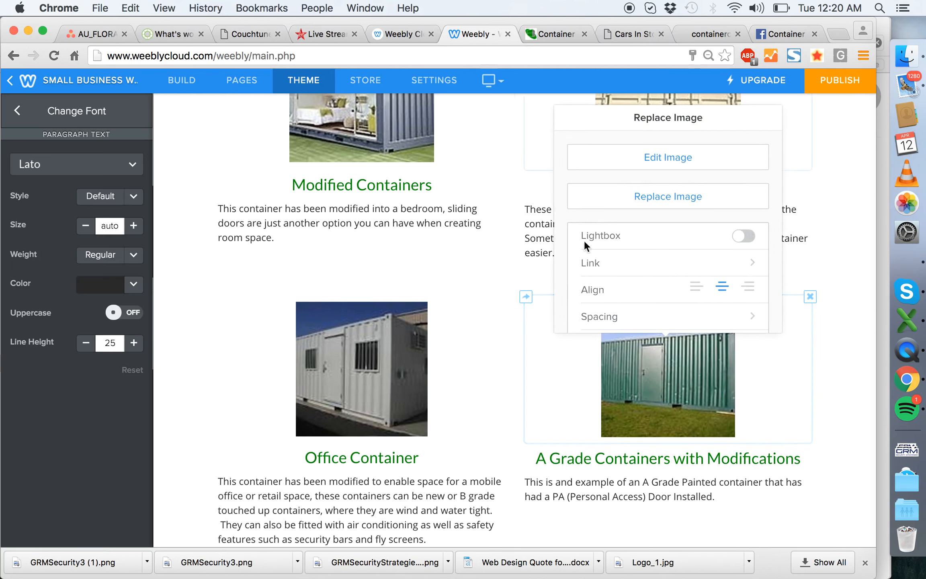
{"action": "left_click", "coordinate": [816, 255]}
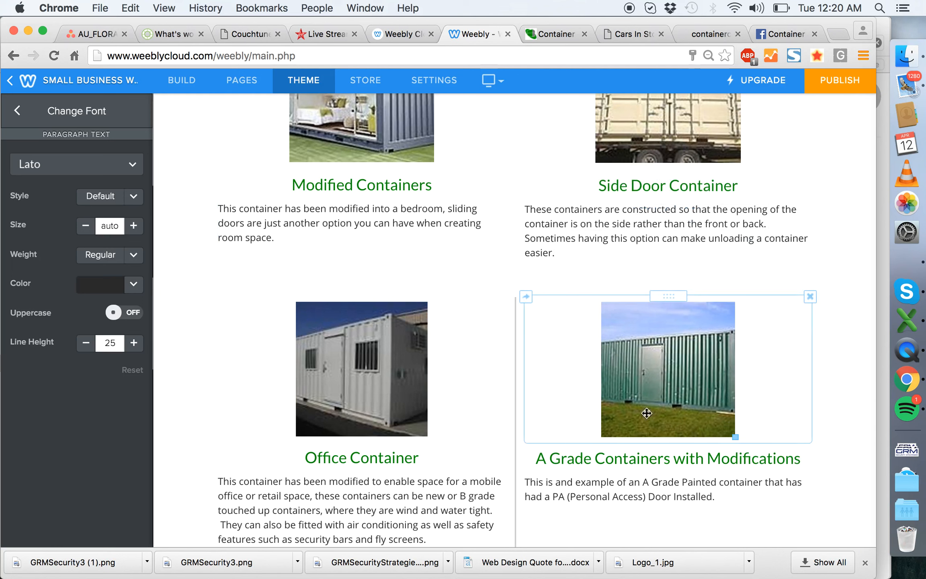
{"action": "left_click_drag", "start_coordinate": [735, 438], "coordinate": [736, 441]}
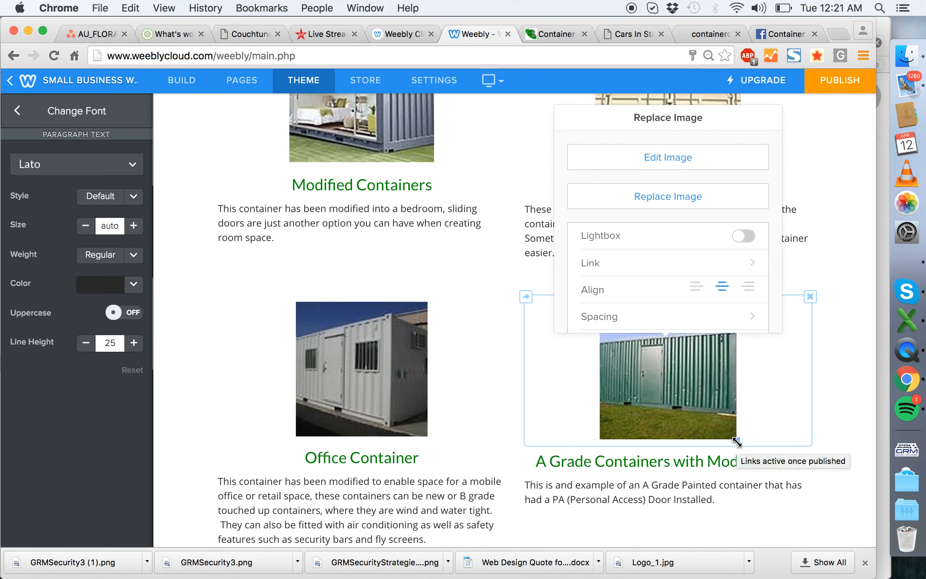
{"action": "left_click", "coordinate": [598, 462]}
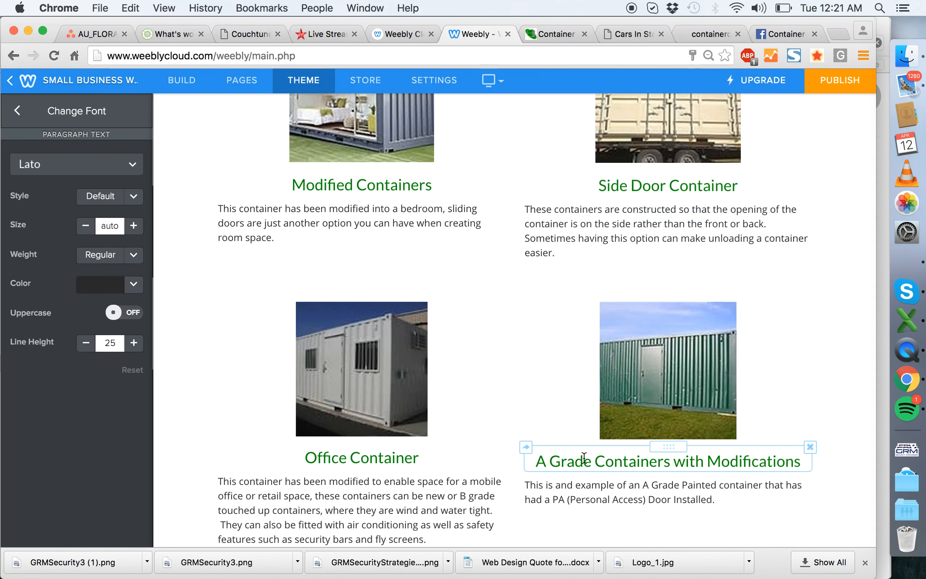
{"action": "left_click", "coordinate": [738, 439]}
- Rearrange the A Grade Container entry into two columns, with the left-aligned photo first and the heading and paragraph stacked beside it
{"action": "scroll", "coordinate": [822, 403], "scroll_direction": "up", "scroll_amount": 10}
{"action": "scroll", "coordinate": [821, 403], "scroll_direction": "down", "scroll_amount": 5}
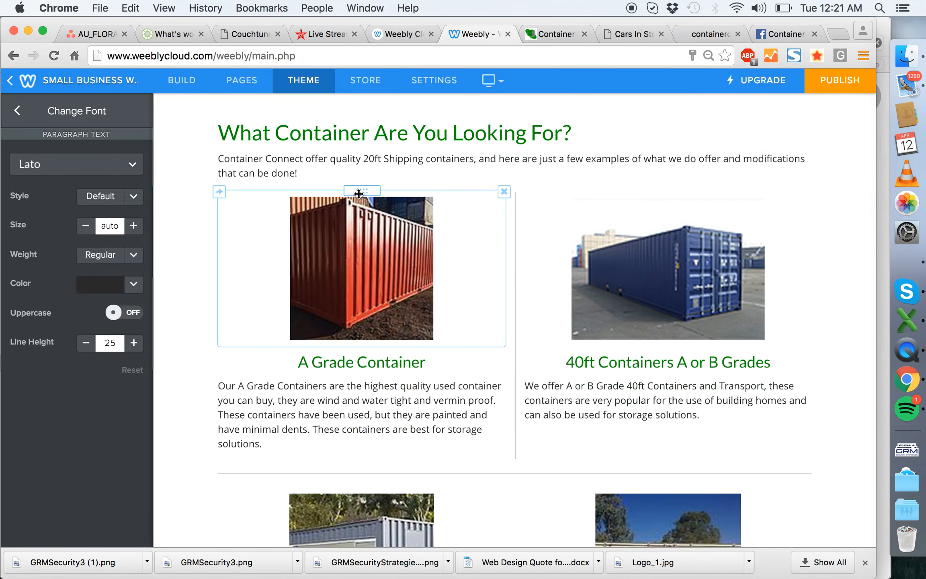
{"action": "left_click_drag", "start_coordinate": [364, 192], "coordinate": [472, 310]}
{"action": "left_click_drag", "start_coordinate": [508, 270], "coordinate": [387, 269]}
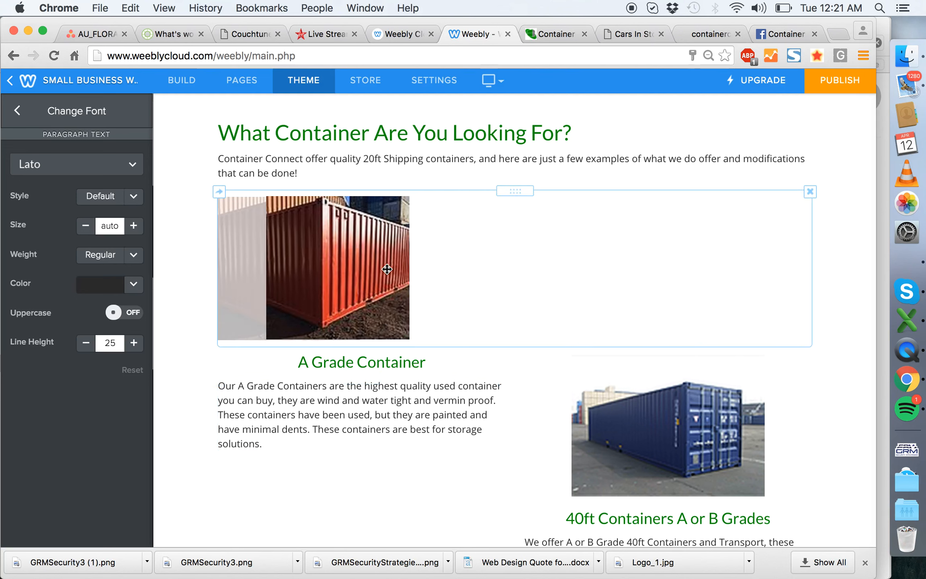
{"action": "left_click_drag", "start_coordinate": [364, 346], "coordinate": [776, 233]}
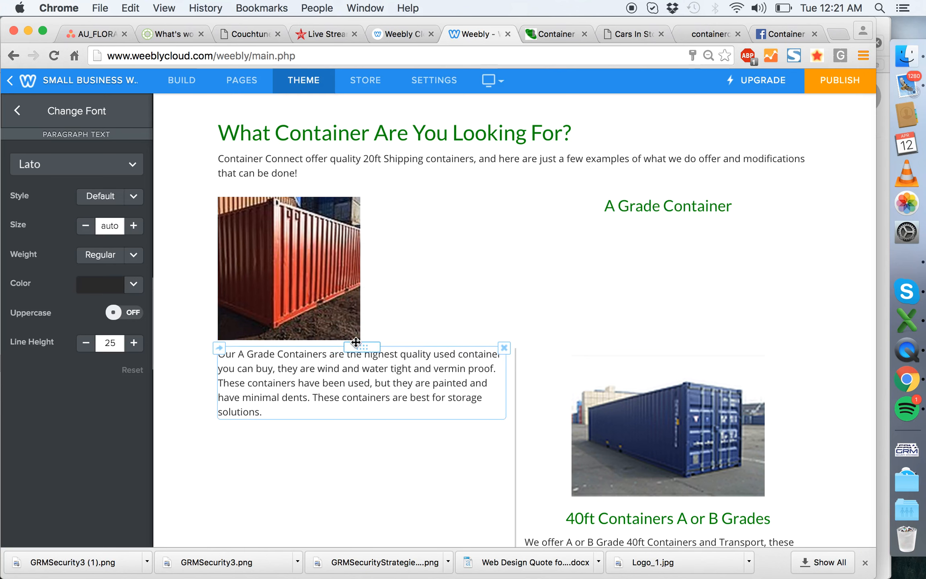
{"action": "left_click_drag", "start_coordinate": [373, 338], "coordinate": [545, 239]}
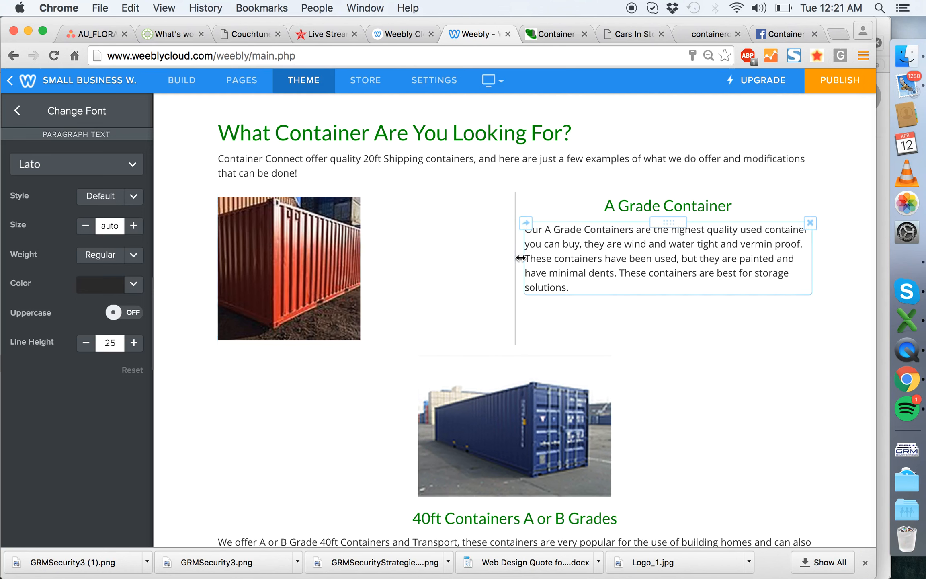
- Narrow the A Grade Container photo's column to about a fifth of the content width and left-align its heading
{"action": "left_click_drag", "start_coordinate": [519, 258], "coordinate": [352, 259]}
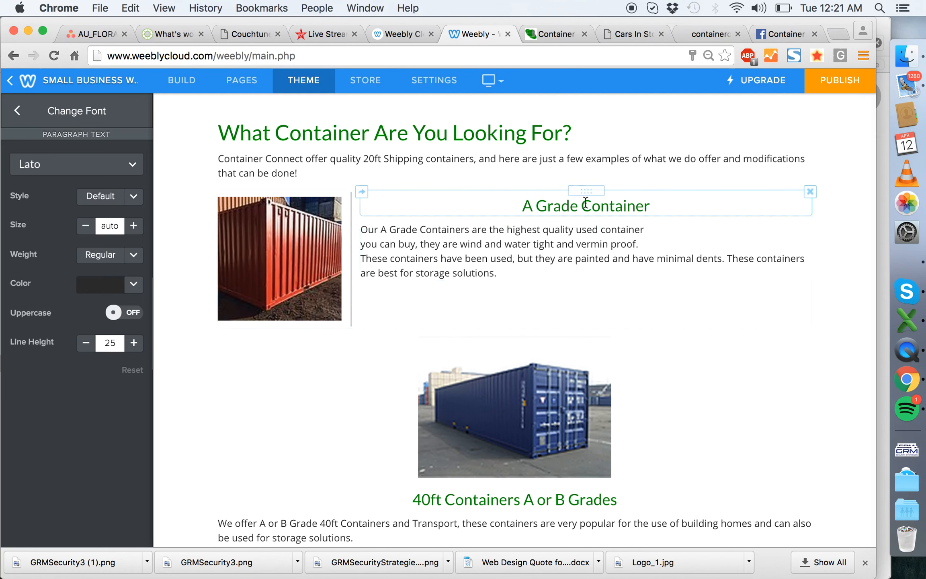
{"action": "left_click", "coordinate": [575, 202]}
{"action": "left_click", "coordinate": [587, 172]}
{"action": "left_click", "coordinate": [588, 197]}
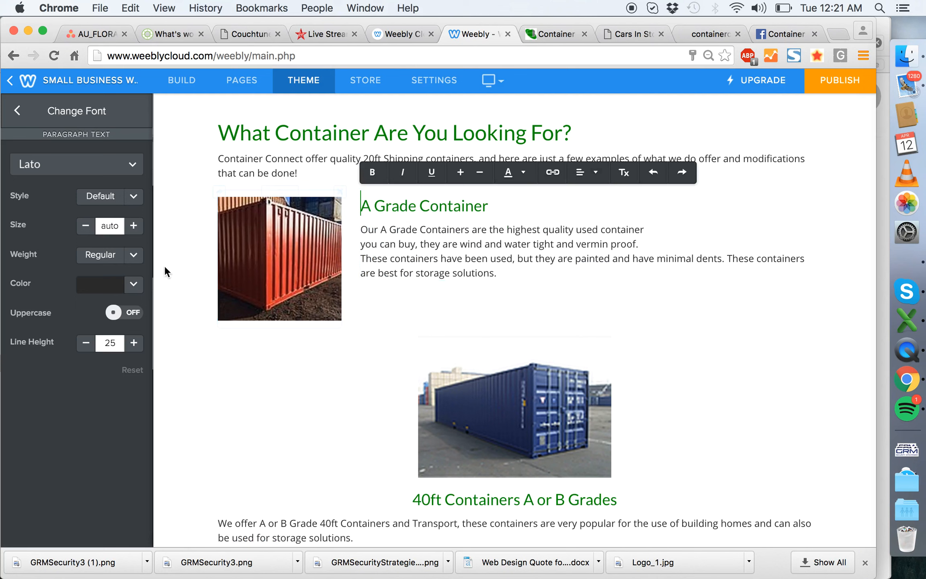
{"action": "left_click_drag", "start_coordinate": [366, 230], "coordinate": [337, 235]}
{"action": "left_click", "coordinate": [195, 234]}
- Left-align the 40ft container photo, shrink it to the A Grade photo's width and move the 40ft heading beside it
{"action": "left_click_drag", "start_coordinate": [488, 387], "coordinate": [346, 389]}
{"action": "left_click_drag", "start_coordinate": [413, 461], "coordinate": [336, 401]}
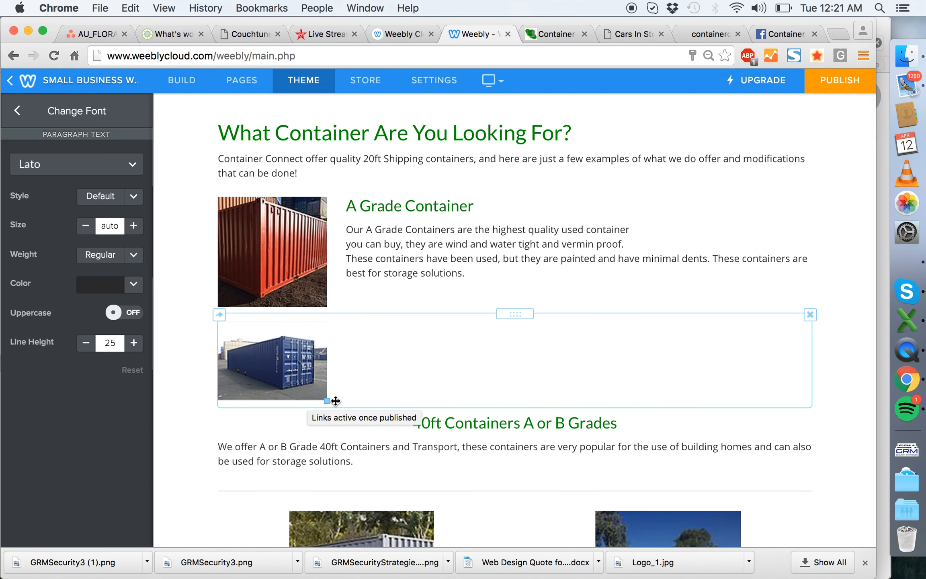
{"action": "left_click_drag", "start_coordinate": [516, 404], "coordinate": [832, 363]}
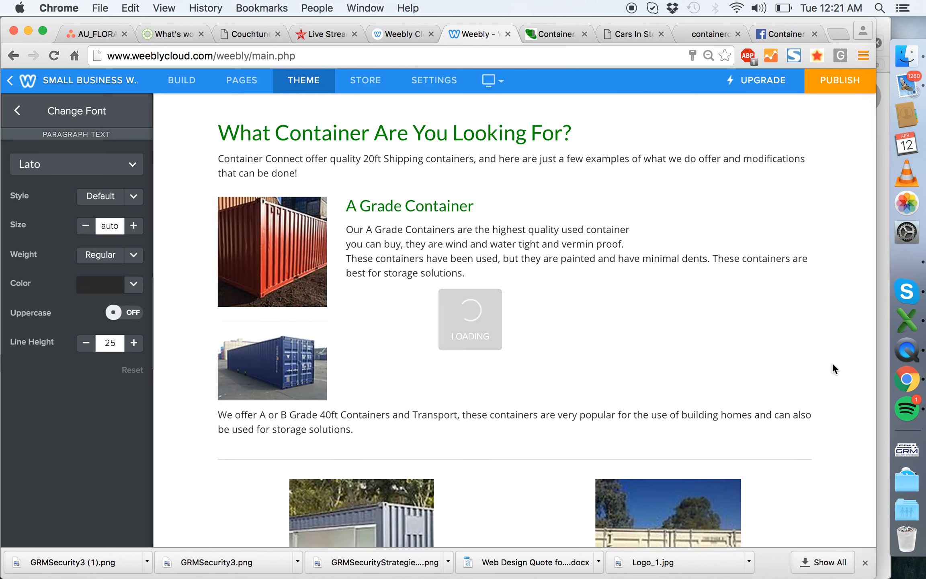
- Left-align the 40ft Containers heading with its paragraph beneath it, and narrow the photo's column to about a fifth of the content width
{"action": "left_click", "coordinate": [643, 328]}
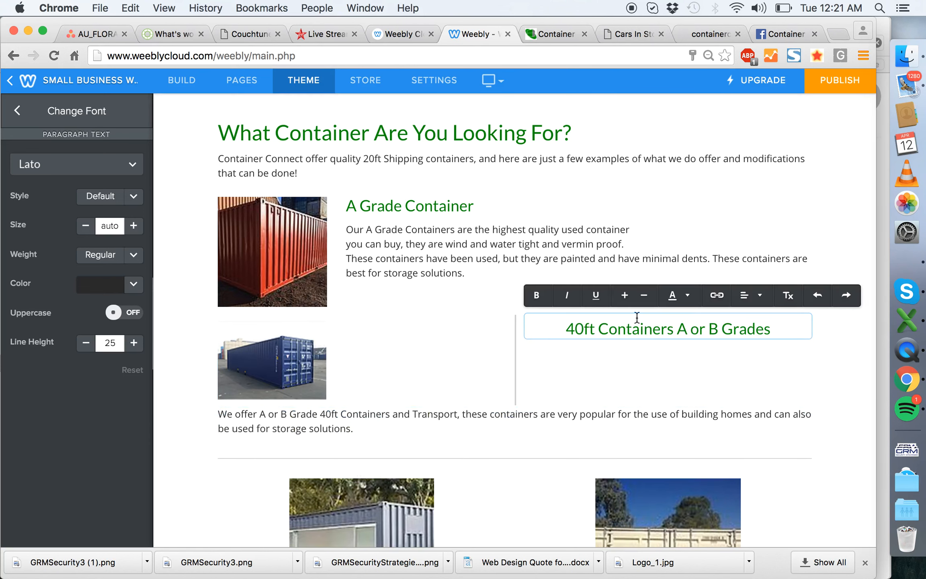
{"action": "left_click", "coordinate": [748, 296]}
{"action": "left_click", "coordinate": [744, 318]}
{"action": "left_click_drag", "start_coordinate": [519, 345], "coordinate": [337, 348]}
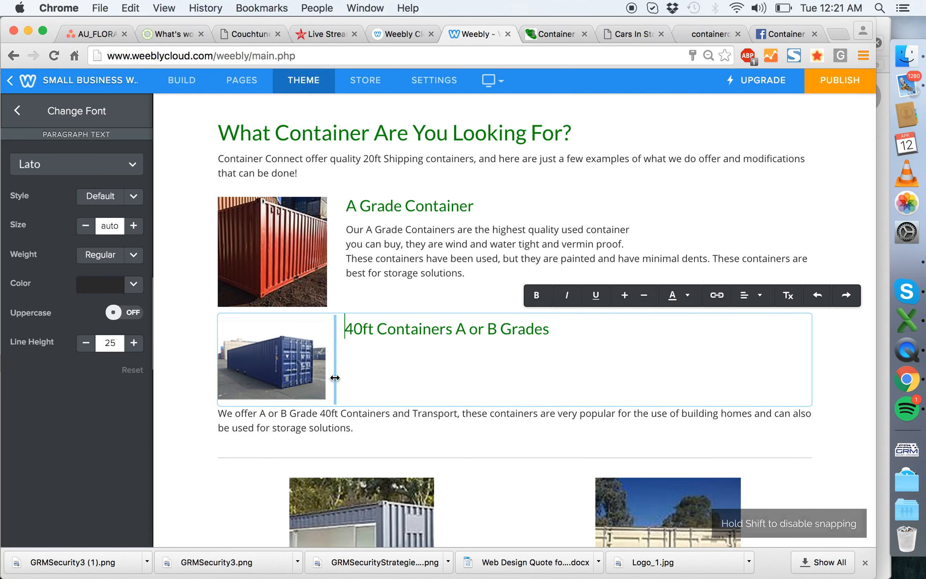
{"action": "left_click_drag", "start_coordinate": [522, 410], "coordinate": [514, 354]}
- Place a divider between the A Grade Container row and the 40ft Containers row
{"action": "scroll", "coordinate": [603, 451], "scroll_direction": "down", "scroll_amount": 3}
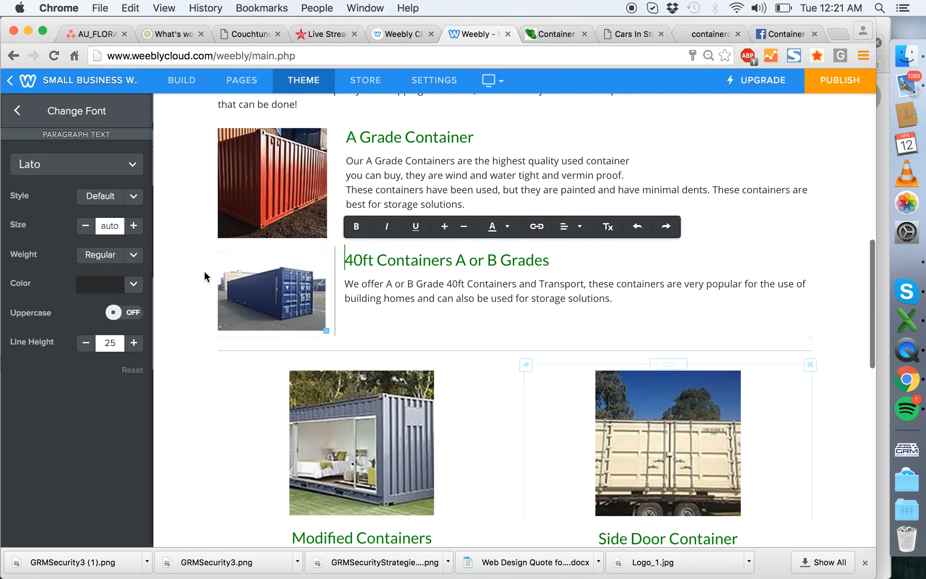
{"action": "left_click", "coordinate": [182, 80]}
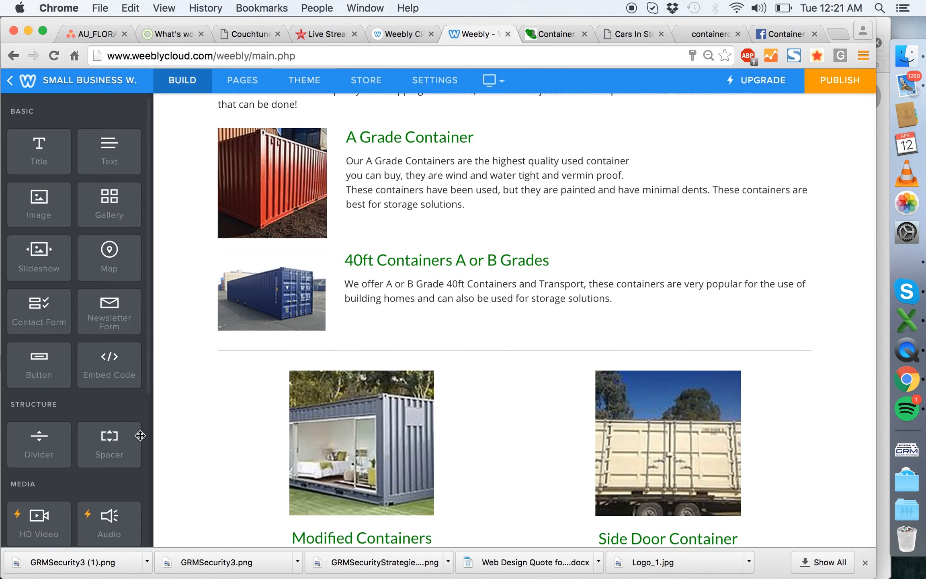
{"action": "left_click_drag", "start_coordinate": [130, 397], "coordinate": [518, 245]}
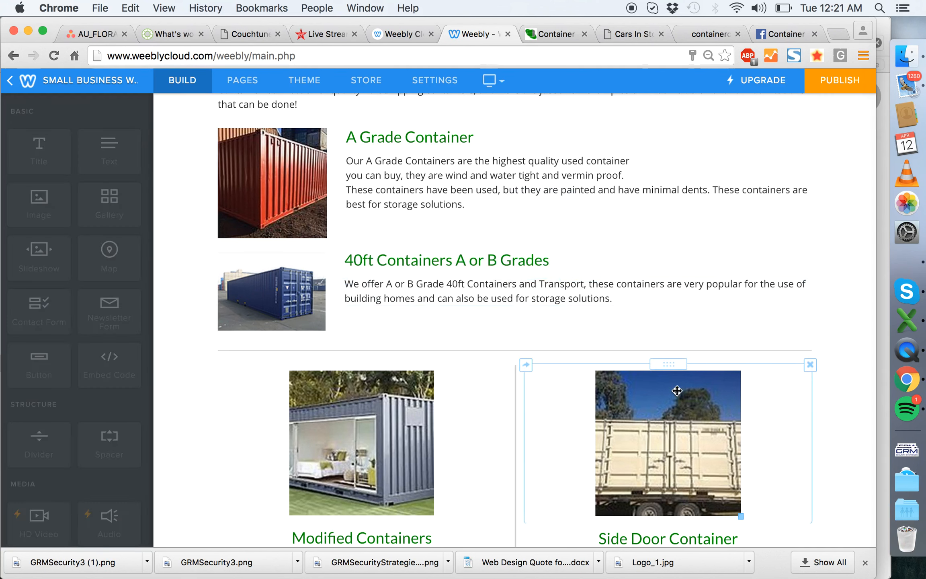
- Insert a divider beneath the 40ft Containers row and delete the blank element above it
{"action": "left_click_drag", "start_coordinate": [42, 449], "coordinate": [446, 369]}
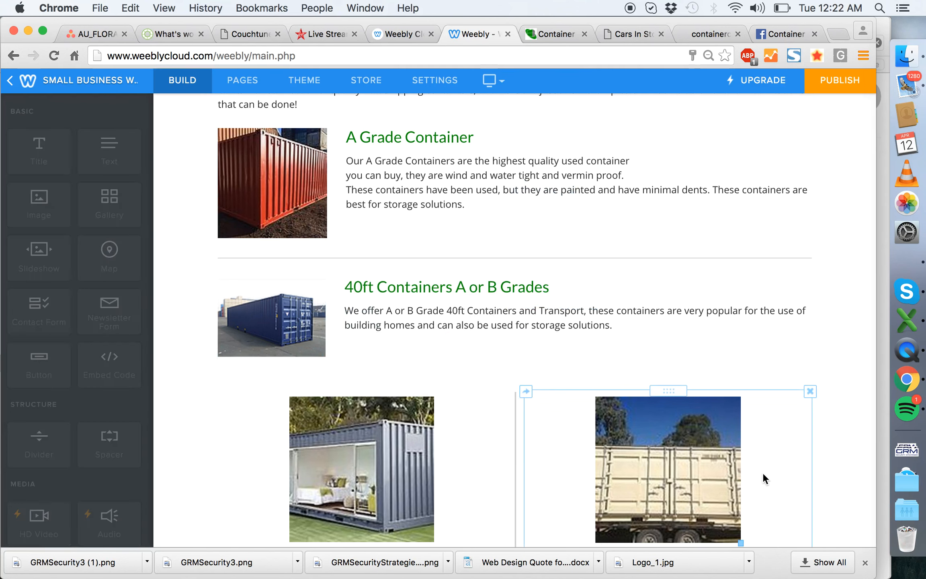
{"action": "scroll", "coordinate": [346, 295], "scroll_direction": "down", "scroll_amount": 4}
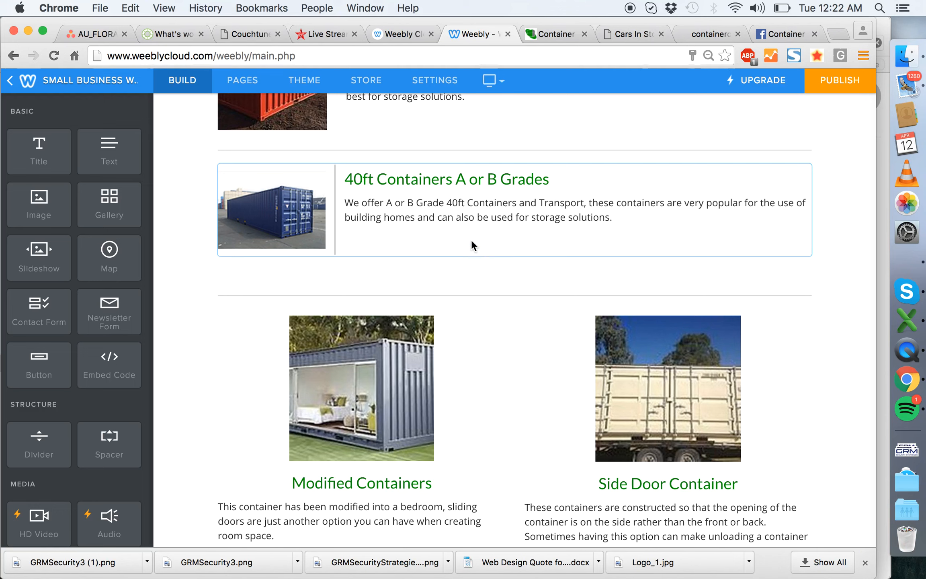
{"action": "left_click", "coordinate": [811, 259]}
{"action": "left_click", "coordinate": [784, 216]}
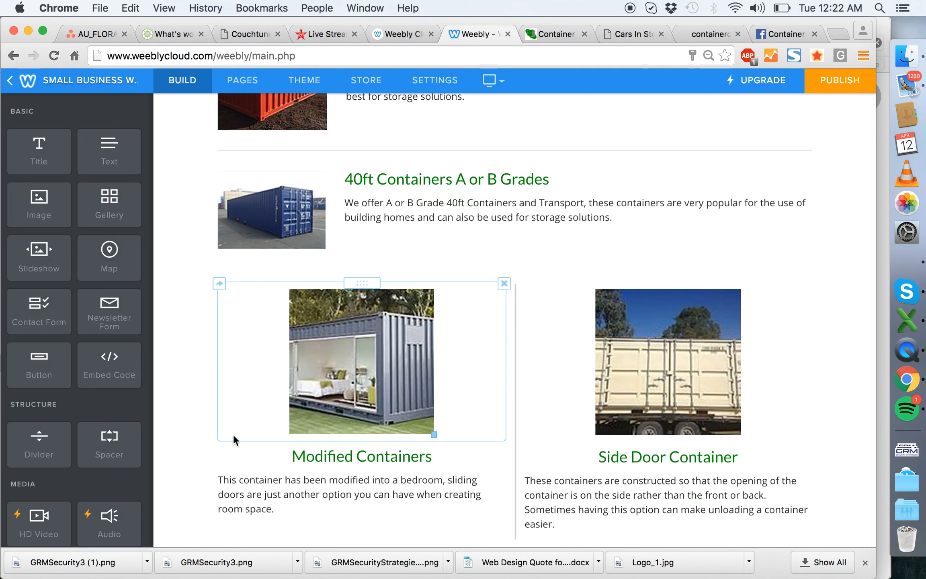
- Left-align the Modified Containers photo, shrink it to the A Grade photo's width and stack its heading and paragraph in a second column beside it
{"action": "scroll", "coordinate": [368, 318], "scroll_direction": "down", "scroll_amount": 3}
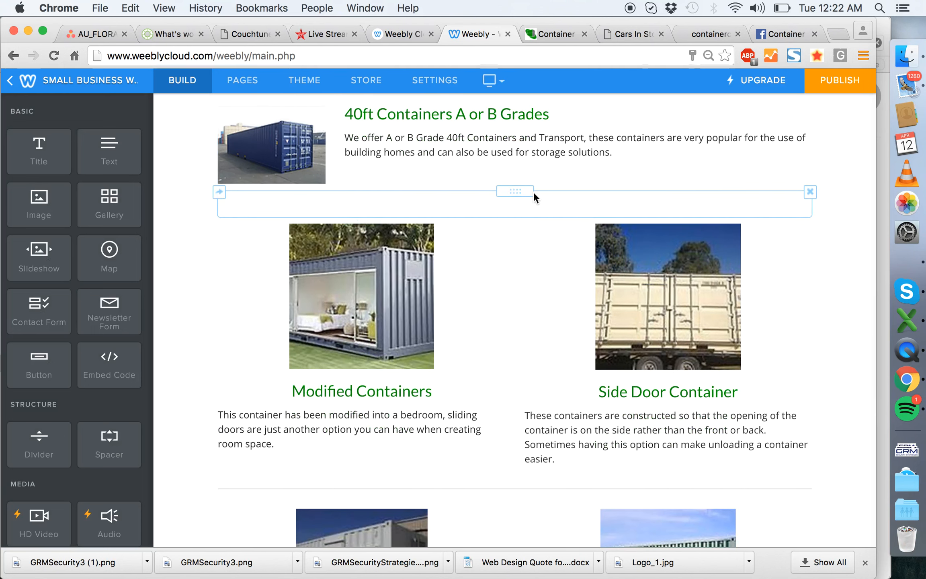
{"action": "left_click_drag", "start_coordinate": [366, 217], "coordinate": [480, 215]}
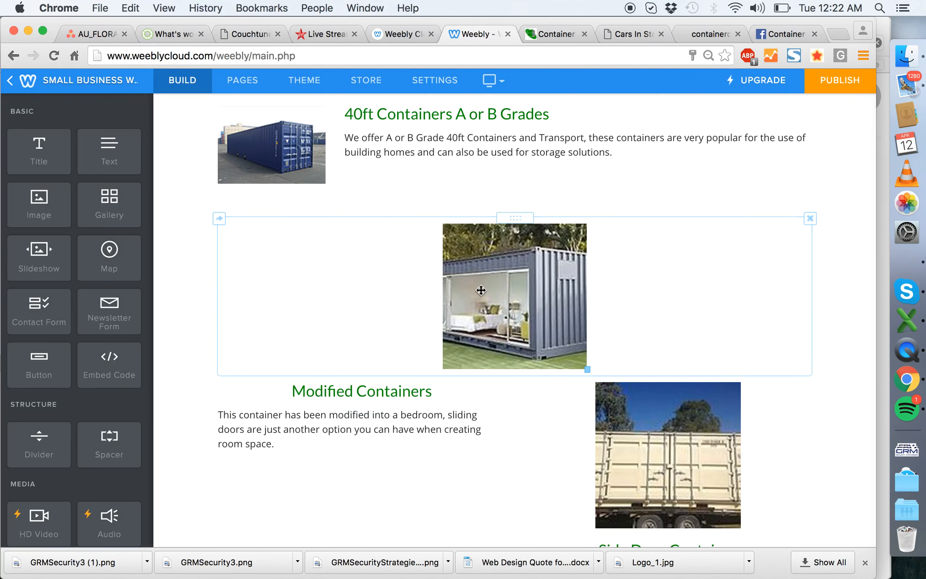
{"action": "left_click_drag", "start_coordinate": [363, 370], "coordinate": [537, 337]}
{"action": "left_click_drag", "start_coordinate": [361, 344], "coordinate": [793, 278]}
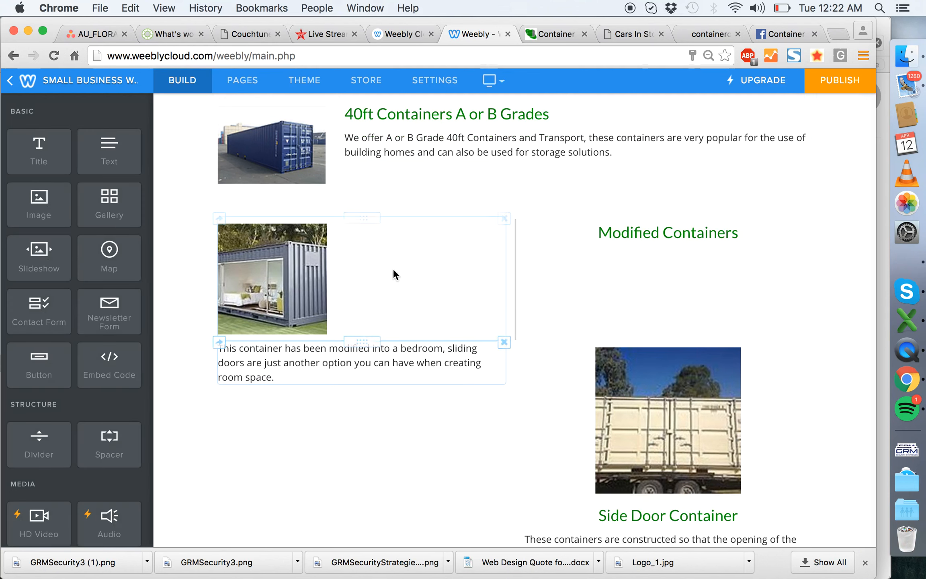
{"action": "left_click_drag", "start_coordinate": [365, 339], "coordinate": [663, 248]}
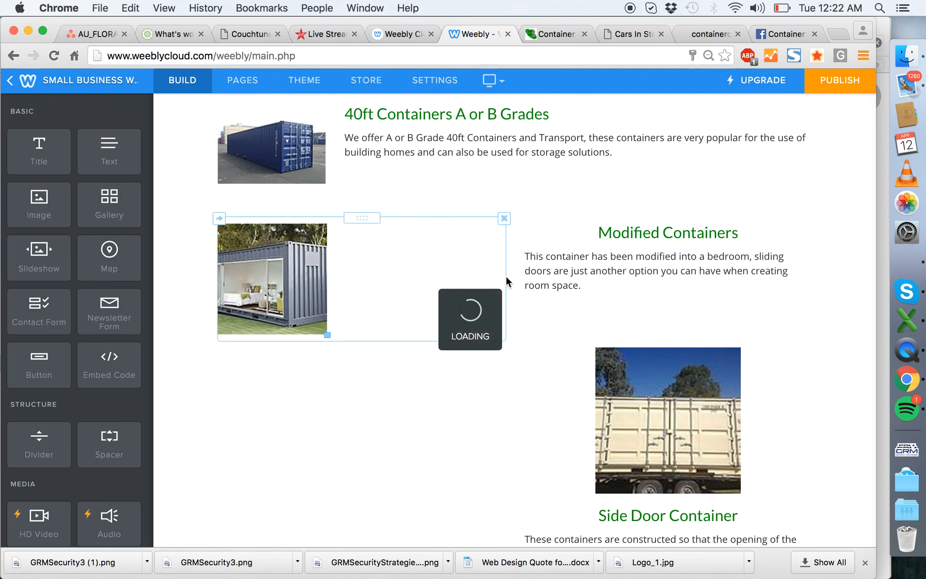
- Narrow the Modified Containers photo's column to about a fifth of the content width and left-align its heading
{"action": "left_click_drag", "start_coordinate": [514, 247], "coordinate": [337, 246]}
{"action": "left_click", "coordinate": [539, 233]}
{"action": "left_click", "coordinate": [576, 199]}
{"action": "left_click", "coordinate": [574, 220]}
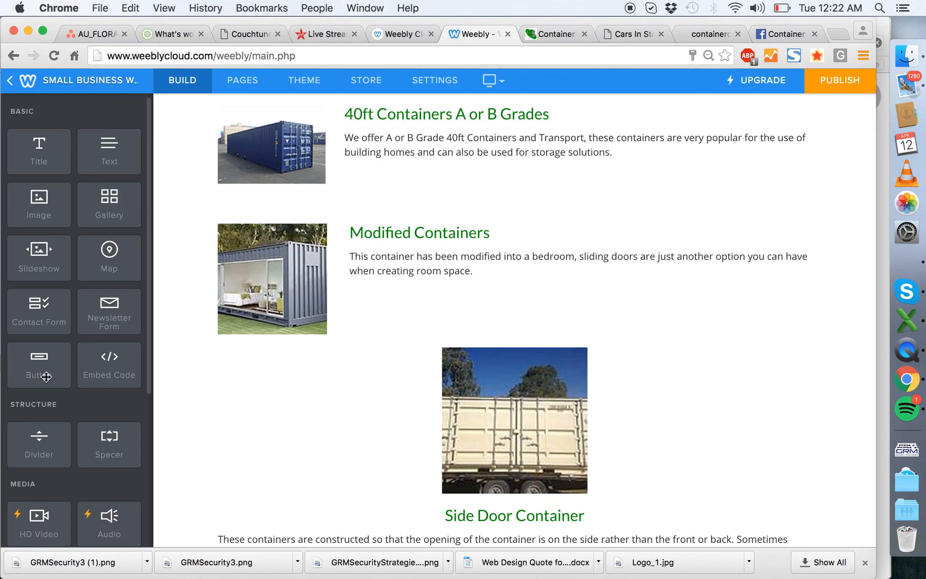
- Try to replace the blank divider between the 40ft Containers and Modified Containers rows with a visible one
{"action": "left_click_drag", "start_coordinate": [46, 445], "coordinate": [505, 215]}
{"action": "left_click", "coordinate": [810, 192]}
{"action": "left_click", "coordinate": [771, 162]}
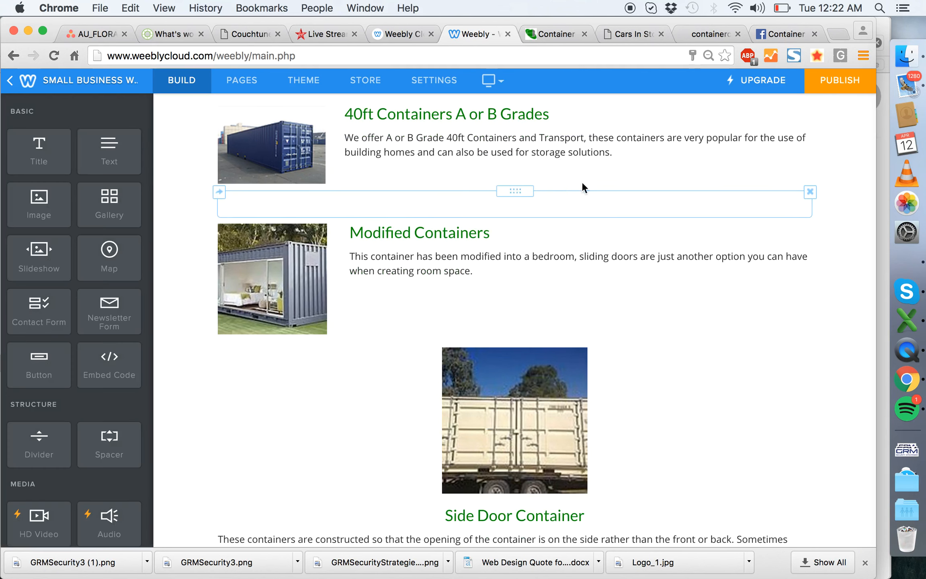
{"action": "left_click", "coordinate": [810, 193]}
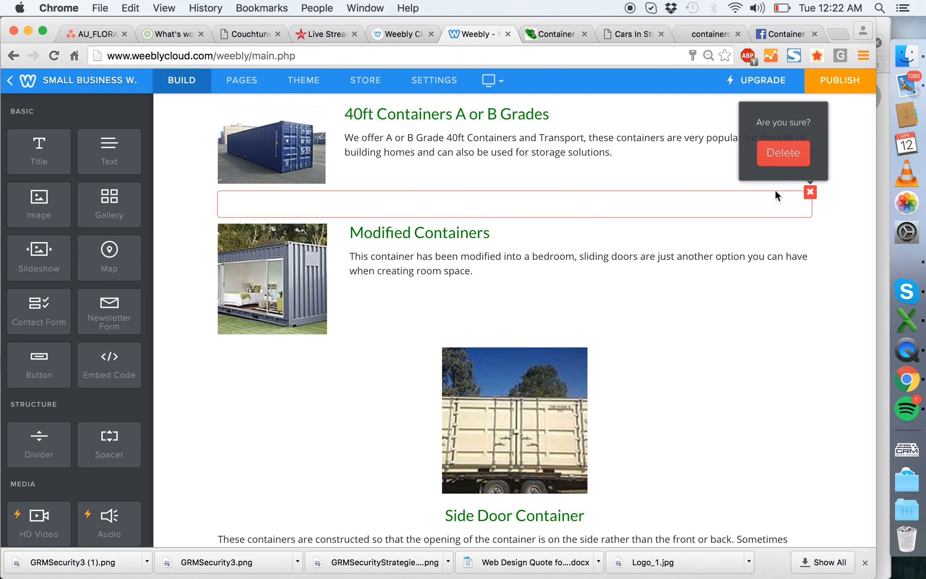
{"action": "left_click", "coordinate": [782, 153]}
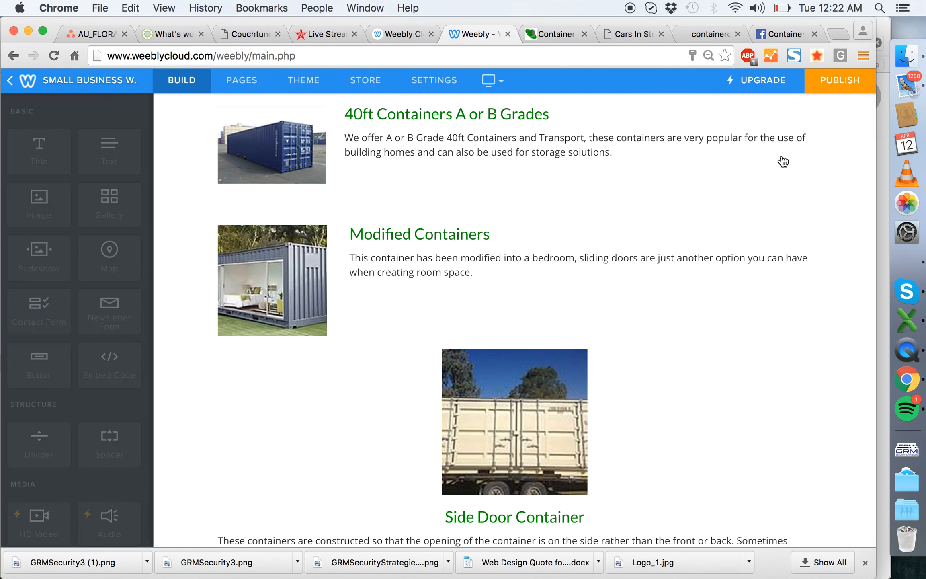
{"action": "left_click_drag", "start_coordinate": [28, 463], "coordinate": [510, 197]}
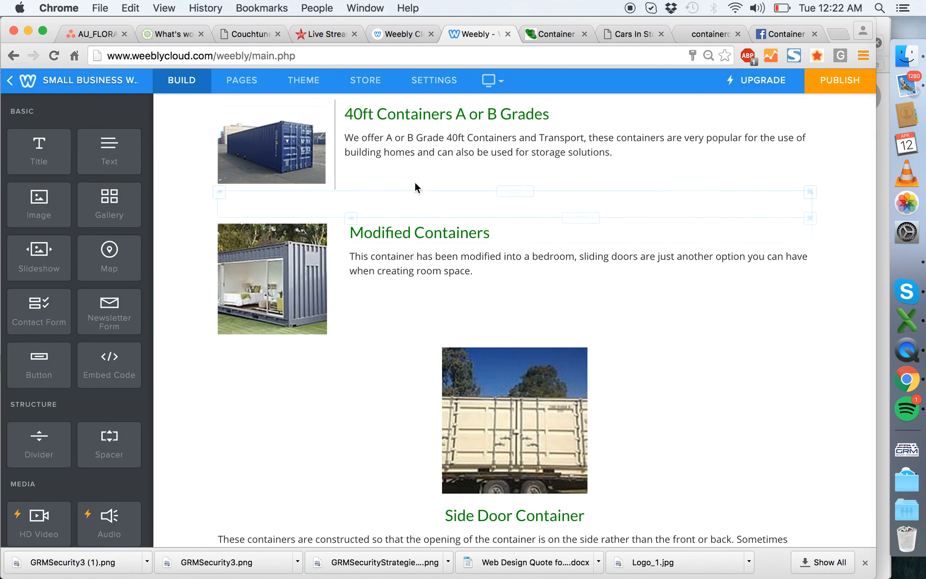
{"action": "left_click", "coordinate": [497, 203]}
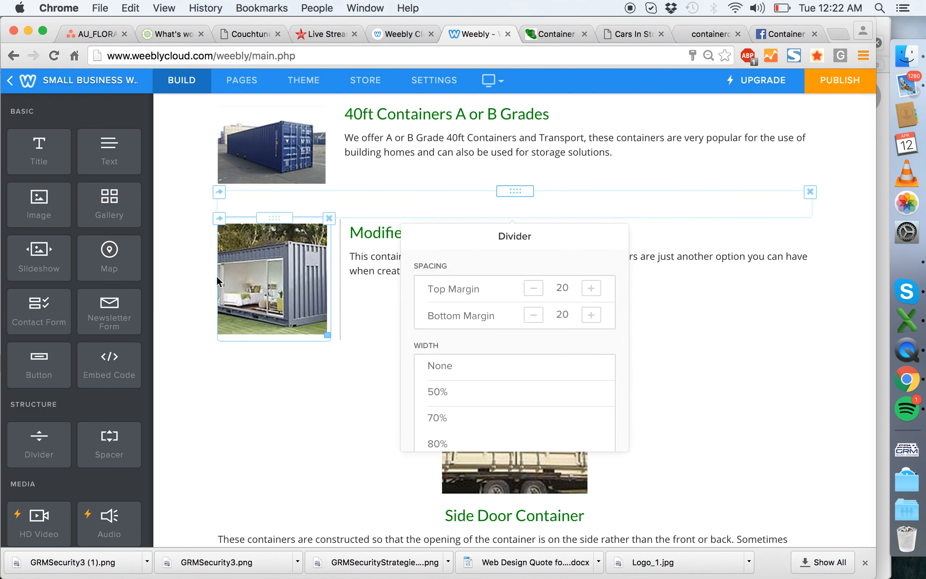
{"action": "left_click", "coordinate": [537, 228]}
- Add a divider beneath the Modified Containers row
{"action": "scroll", "coordinate": [350, 230], "scroll_direction": "down", "scroll_amount": 3}
{"action": "left_click_drag", "start_coordinate": [45, 441], "coordinate": [437, 274]}
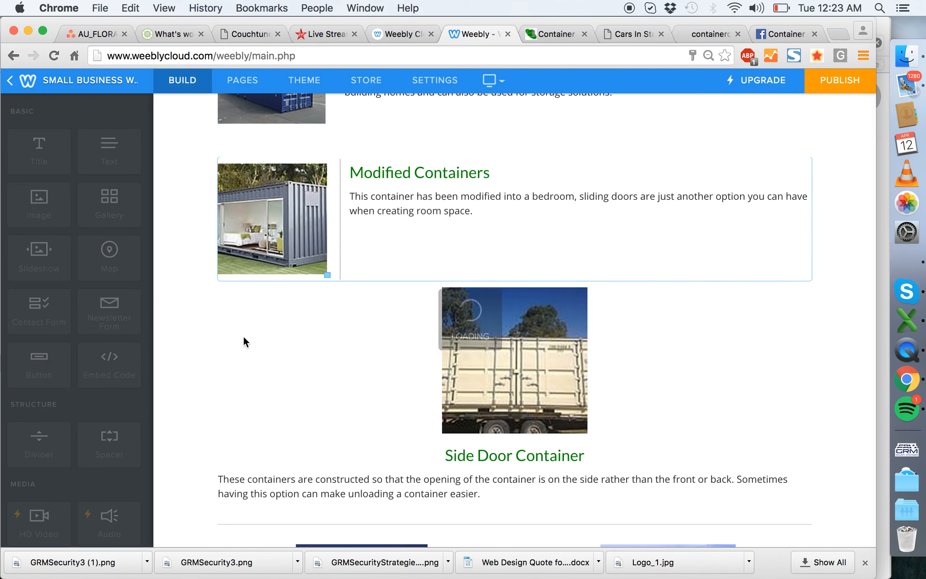
- Left-align the Side Door Container photo and stack its heading and paragraph in a second column beside it
{"action": "left_click_drag", "start_coordinate": [535, 352], "coordinate": [402, 353]}
{"action": "scroll", "coordinate": [423, 440], "scroll_direction": "down", "scroll_amount": 10}
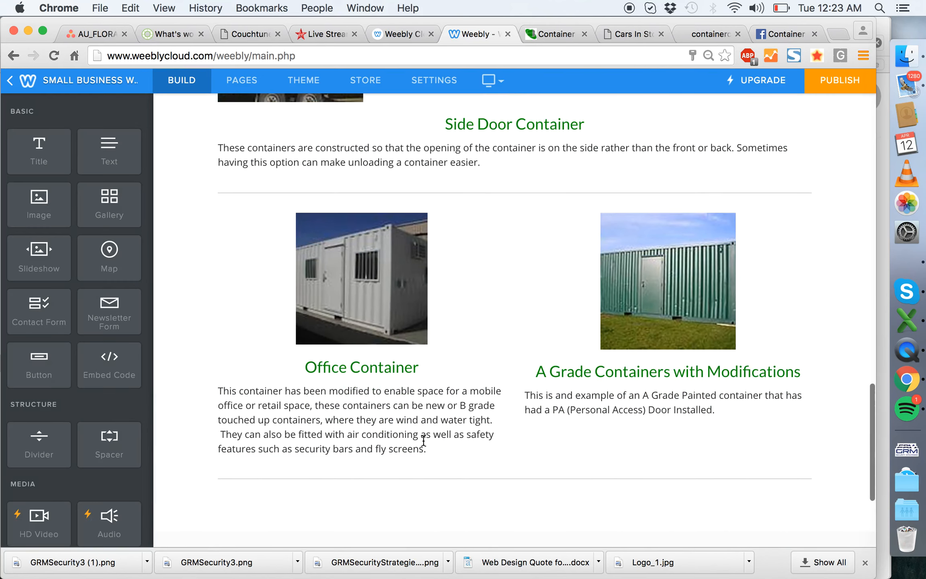
{"action": "scroll", "coordinate": [424, 440], "scroll_direction": "up", "scroll_amount": 6}
{"action": "left_click_drag", "start_coordinate": [517, 315], "coordinate": [792, 225]}
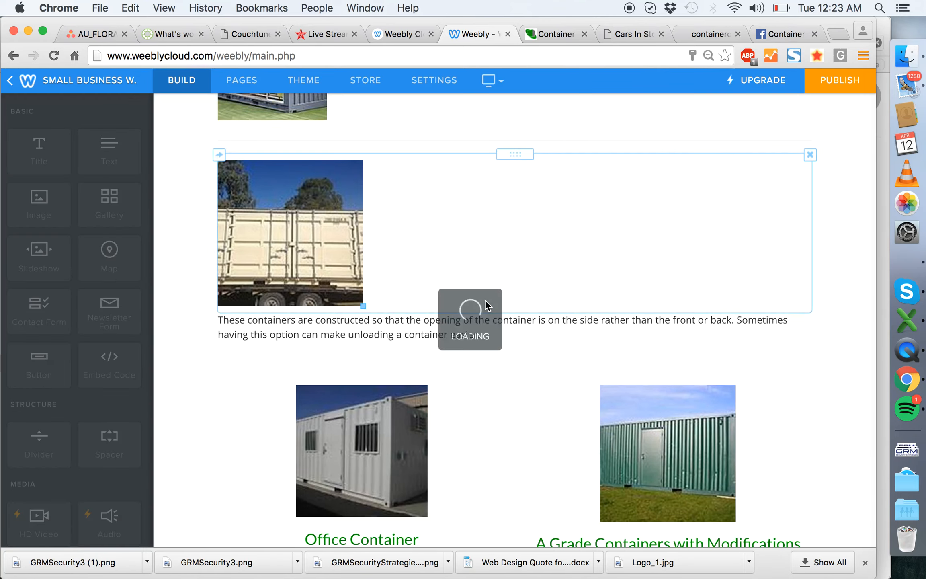
{"action": "left_click_drag", "start_coordinate": [512, 314], "coordinate": [684, 209]}
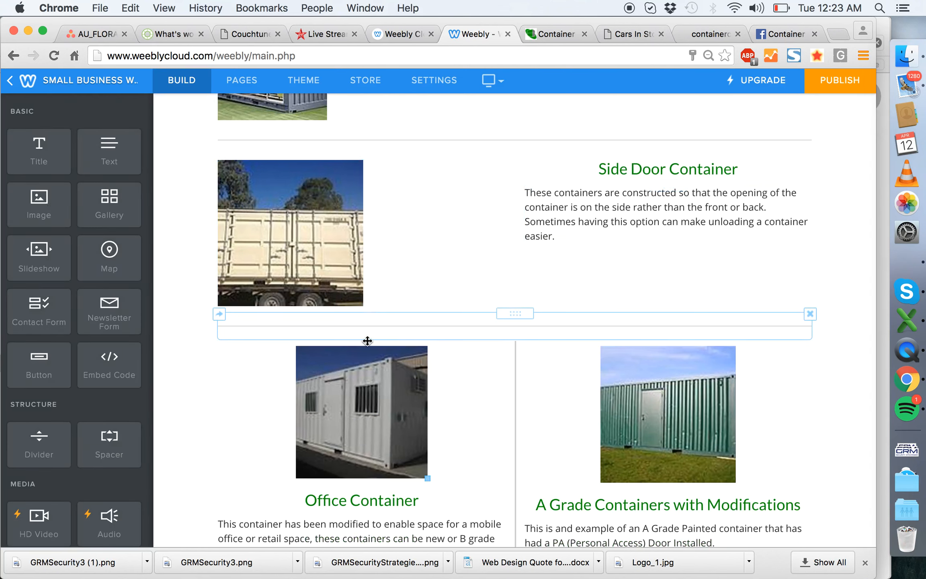
- Give the Office Container entry its own row, with the left-aligned photo first and the heading and paragraph stacked beside it
{"action": "left_click_drag", "start_coordinate": [358, 339], "coordinate": [447, 333]}
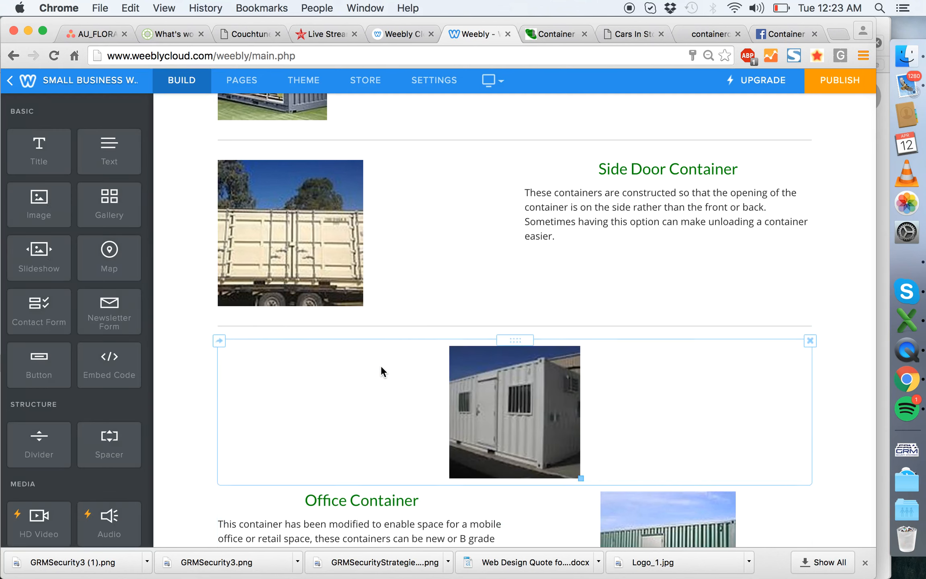
{"action": "scroll", "coordinate": [410, 356], "scroll_direction": "down", "scroll_amount": 3}
{"action": "left_click_drag", "start_coordinate": [369, 360], "coordinate": [603, 280]}
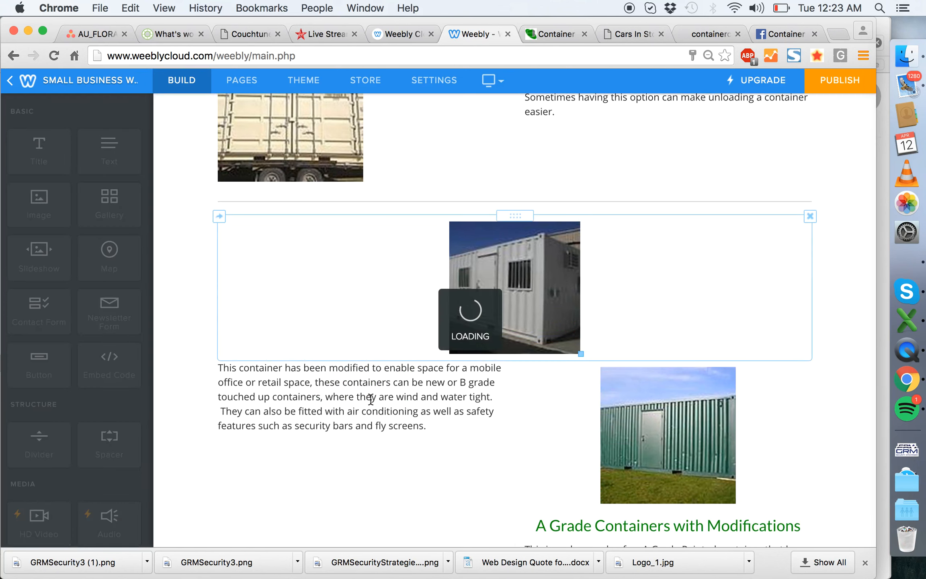
{"action": "left_click_drag", "start_coordinate": [362, 365], "coordinate": [694, 251]}
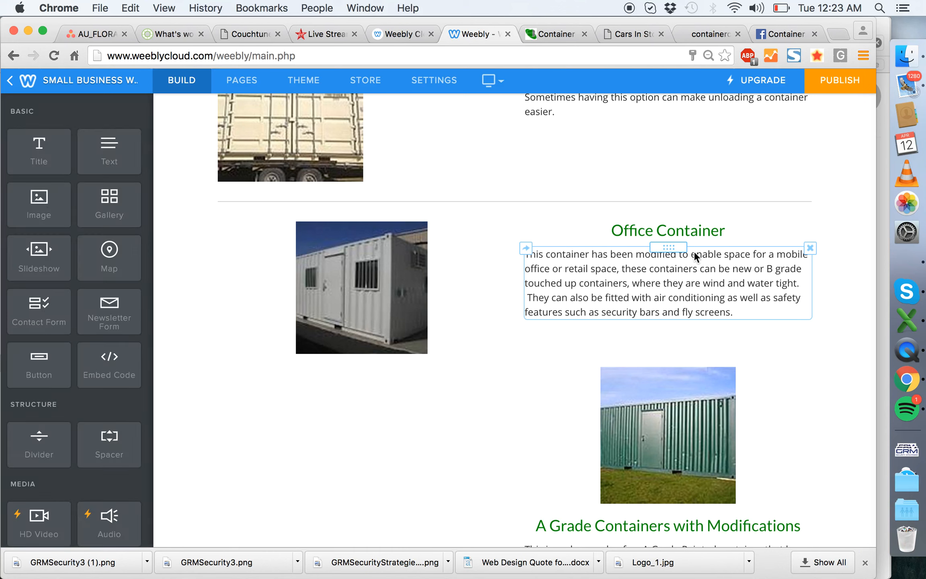
{"action": "left_click_drag", "start_coordinate": [339, 306], "coordinate": [311, 305]}
- Arrange A Grade Containers with Modifications with its photo left-aligned and text stacked beside it, and move the page's last divider above this row
{"action": "left_click_drag", "start_coordinate": [491, 426], "coordinate": [287, 426]}
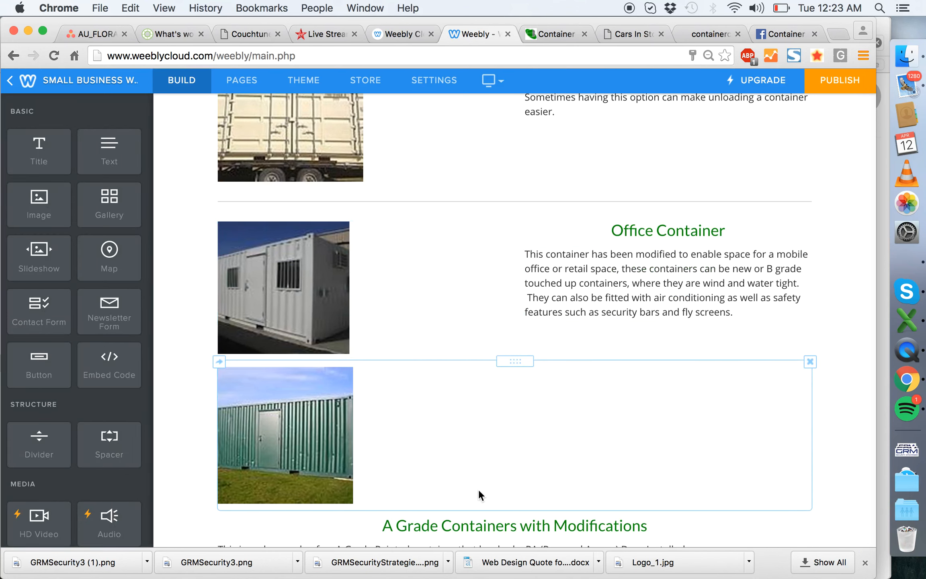
{"action": "scroll", "coordinate": [479, 490], "scroll_direction": "down", "scroll_amount": 4}
{"action": "left_click_drag", "start_coordinate": [520, 372], "coordinate": [762, 300]}
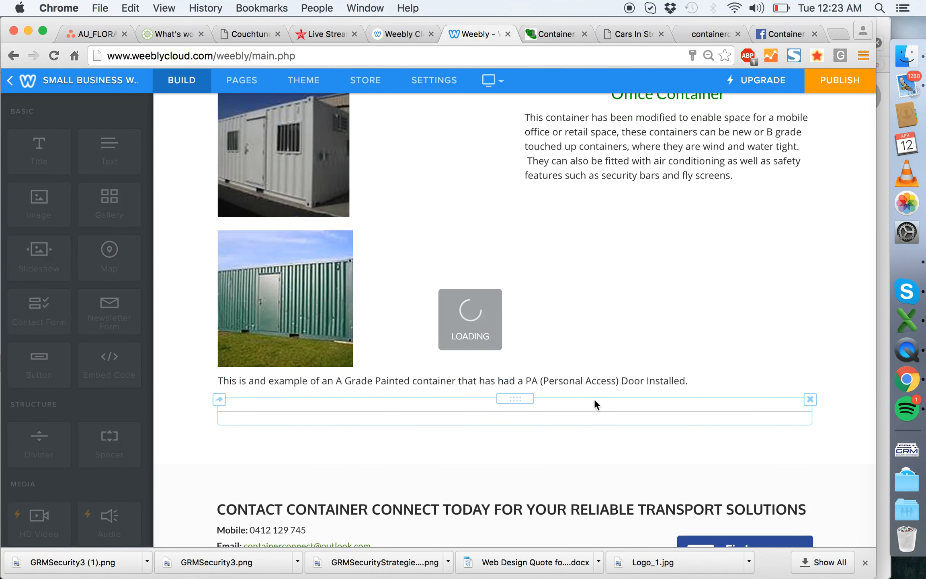
{"action": "left_click_drag", "start_coordinate": [510, 374], "coordinate": [648, 271]}
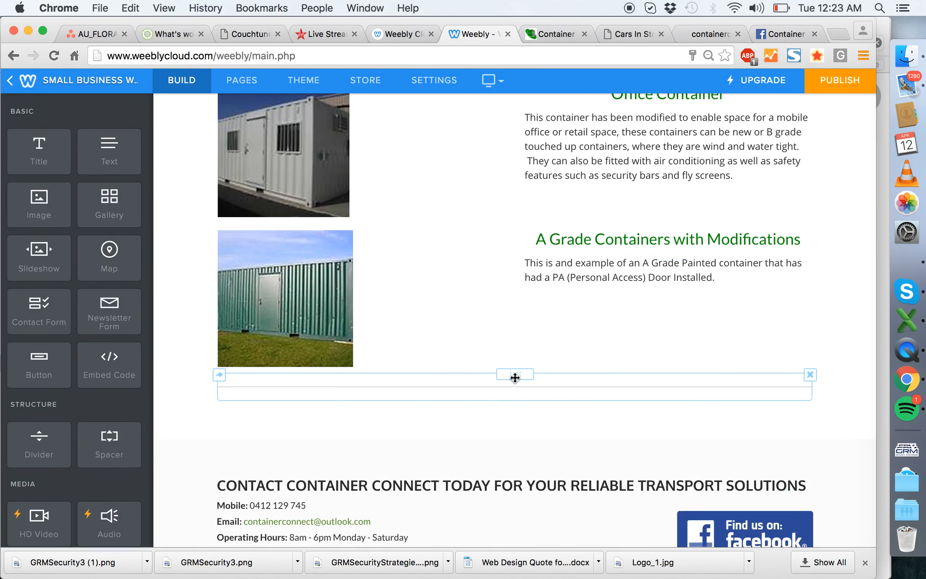
{"action": "left_click_drag", "start_coordinate": [514, 373], "coordinate": [503, 228]}
- Add a divider between the 40ft Containers row and the Modified Containers row
{"action": "scroll", "coordinate": [585, 304], "scroll_direction": "up", "scroll_amount": 3}
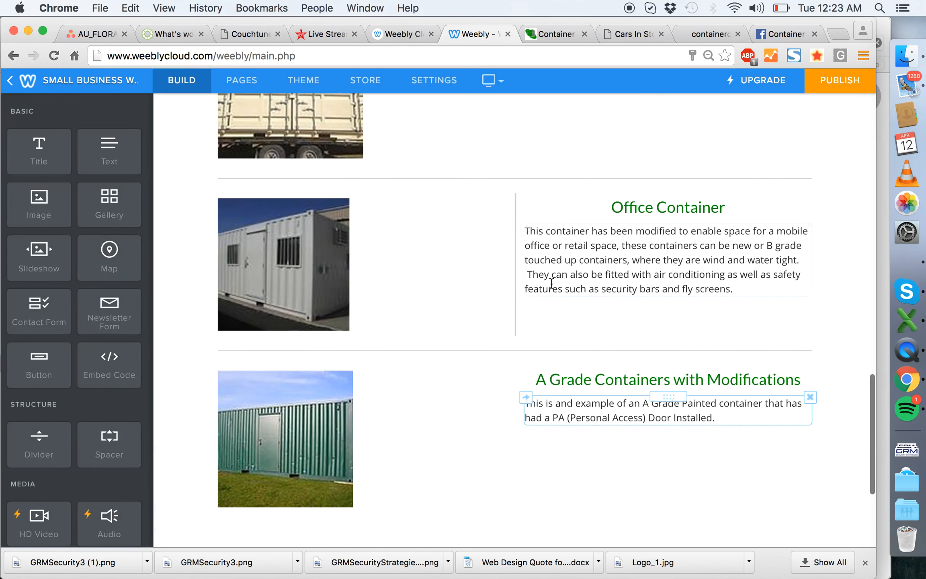
{"action": "scroll", "coordinate": [381, 281], "scroll_direction": "up", "scroll_amount": 10}
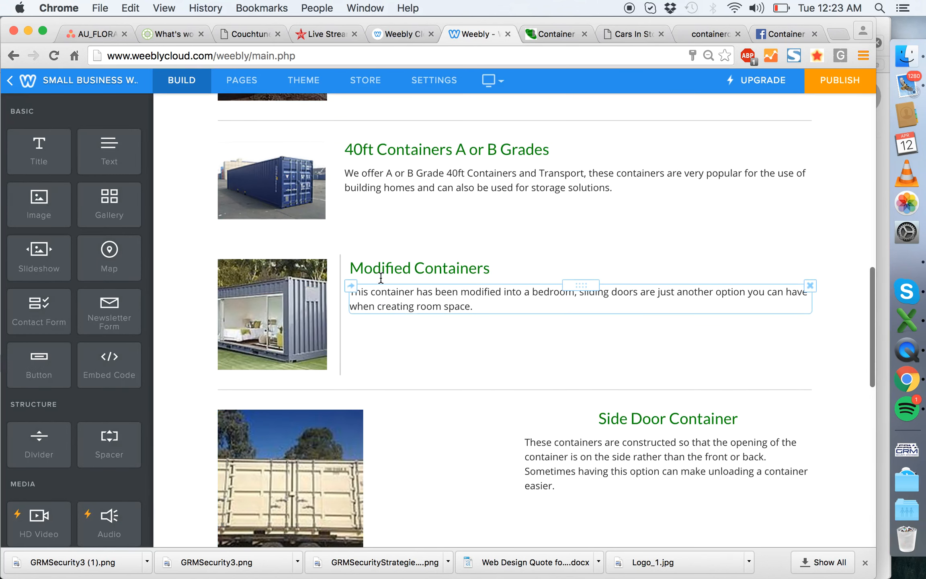
{"action": "left_click_drag", "start_coordinate": [285, 295], "coordinate": [457, 248]}
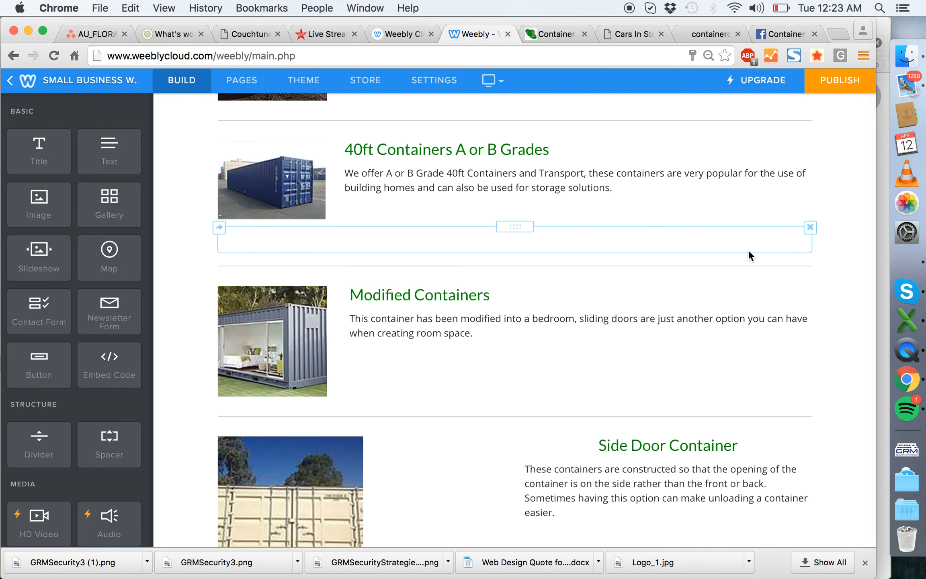
- Slightly widen the photo columns of the A Grade Container and 40ft Containers rows and enlarge both photos to fit
{"action": "mouse_move", "coordinate": [338, 211]}
{"action": "left_mouse_down"}
{"action": "mouse_move", "coordinate": [357, 209]}
{"action": "mouse_move", "coordinate": [345, 208]}
{"action": "left_mouse_up"}
{"action": "scroll", "coordinate": [389, 287], "scroll_direction": "down", "scroll_amount": 12}
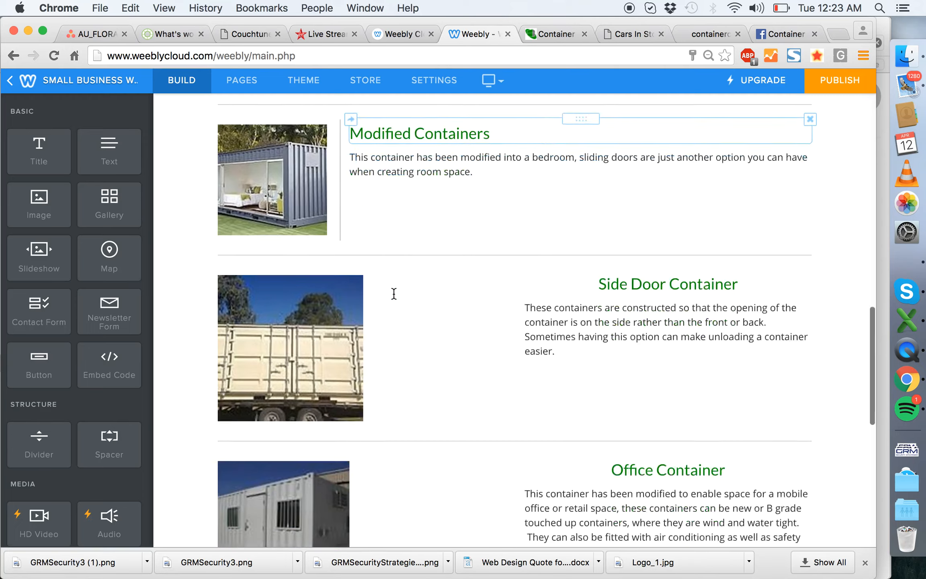
{"action": "scroll", "coordinate": [393, 291], "scroll_direction": "up", "scroll_amount": 19}
{"action": "scroll", "coordinate": [393, 292], "scroll_direction": "up", "scroll_amount": 4}
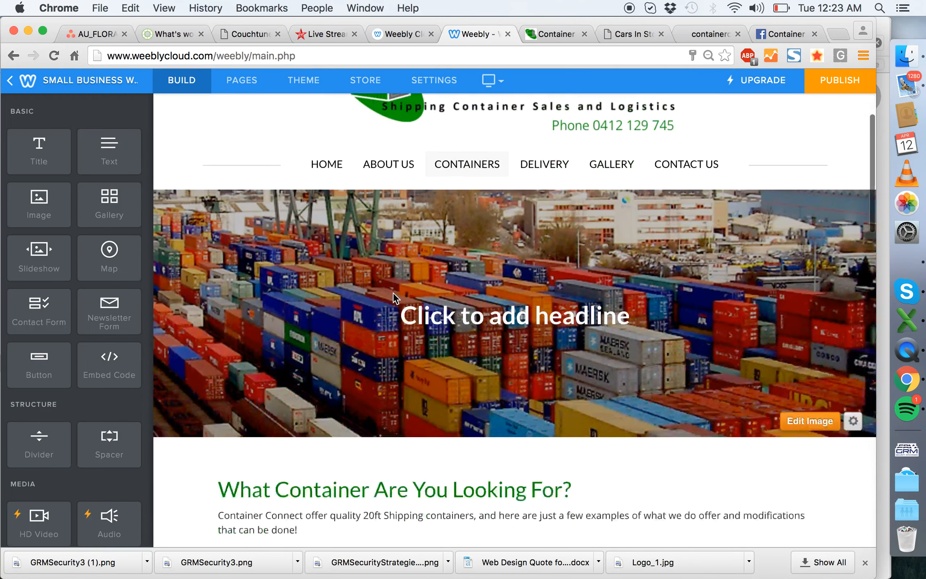
{"action": "scroll", "coordinate": [393, 293], "scroll_direction": "down", "scroll_amount": 5}
{"action": "left_click_drag", "start_coordinate": [333, 244], "coordinate": [345, 245]}
{"action": "left_click_drag", "start_coordinate": [340, 402], "coordinate": [351, 405]}
{"action": "left_click_drag", "start_coordinate": [328, 458], "coordinate": [342, 467]}
{"action": "left_click", "coordinate": [160, 434]}
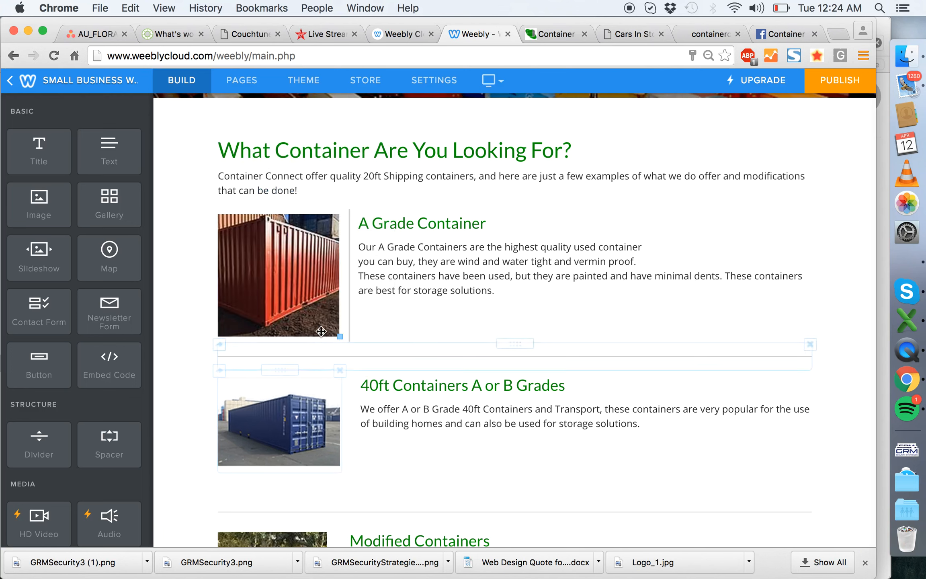
{"action": "left_click_drag", "start_coordinate": [348, 429], "coordinate": [346, 432]}
- Widen the Modified Containers photo's column to roughly match the 40ft row and enlarge its photo to fill it
{"action": "scroll", "coordinate": [363, 391], "scroll_direction": "down", "scroll_amount": 5}
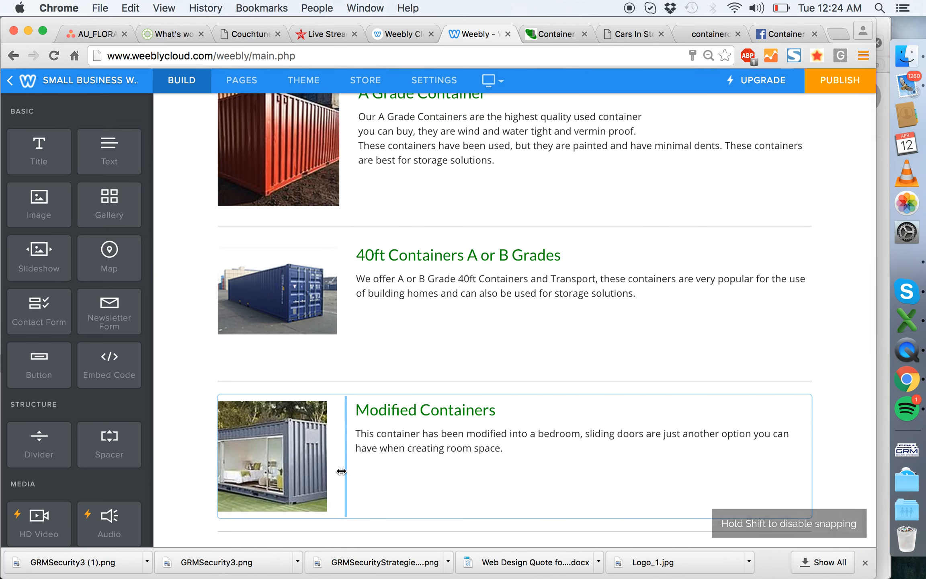
{"action": "left_click_drag", "start_coordinate": [326, 511], "coordinate": [340, 519]}
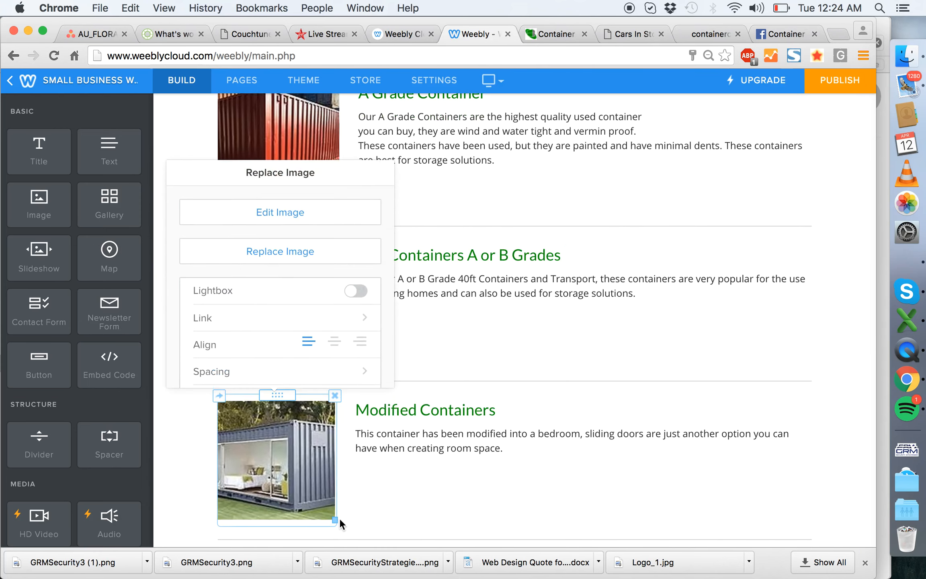
{"action": "left_click", "coordinate": [198, 474]}
{"action": "left_click_drag", "start_coordinate": [346, 459], "coordinate": [345, 459]}
{"action": "scroll", "coordinate": [455, 461], "scroll_direction": "down", "scroll_amount": 4}
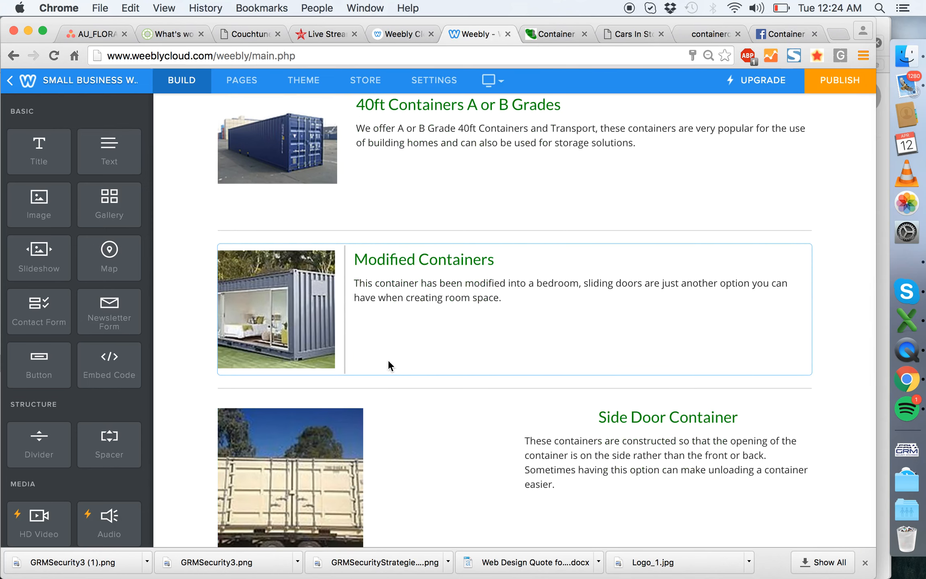
- Narrow the Side Door Container photo column to roughly match the Modified Containers row and left-align the row's heading
{"action": "scroll", "coordinate": [388, 362], "scroll_direction": "down", "scroll_amount": 3}
{"action": "scroll", "coordinate": [419, 254], "scroll_direction": "down", "scroll_amount": 2}
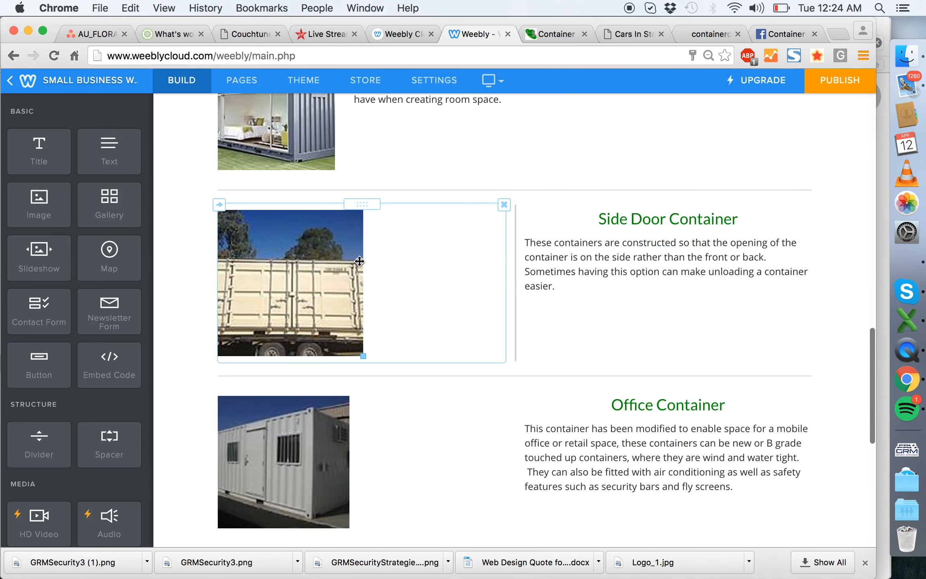
{"action": "left_click_drag", "start_coordinate": [514, 259], "coordinate": [346, 262]}
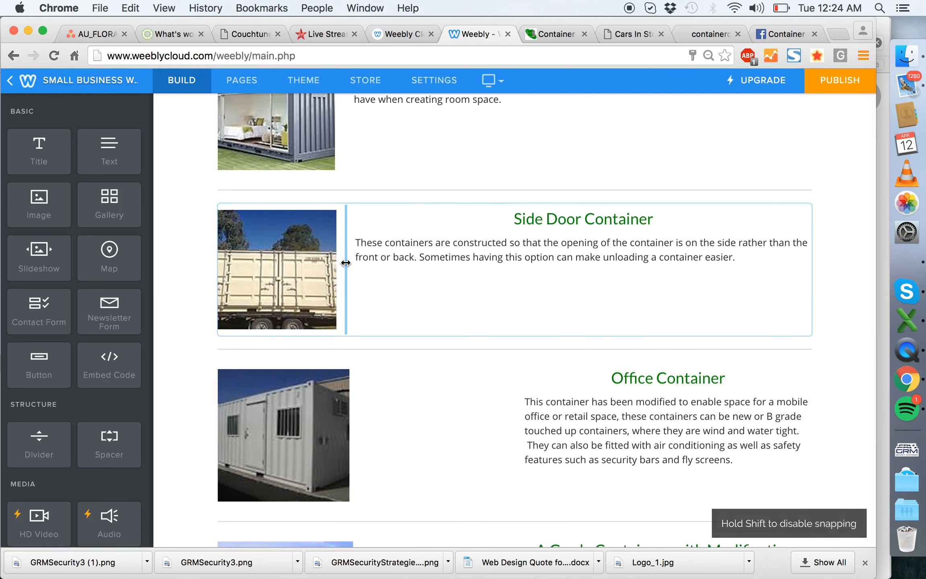
{"action": "left_click", "coordinate": [534, 224]}
{"action": "left_click", "coordinate": [578, 185]}
{"action": "left_click", "coordinate": [581, 210]}
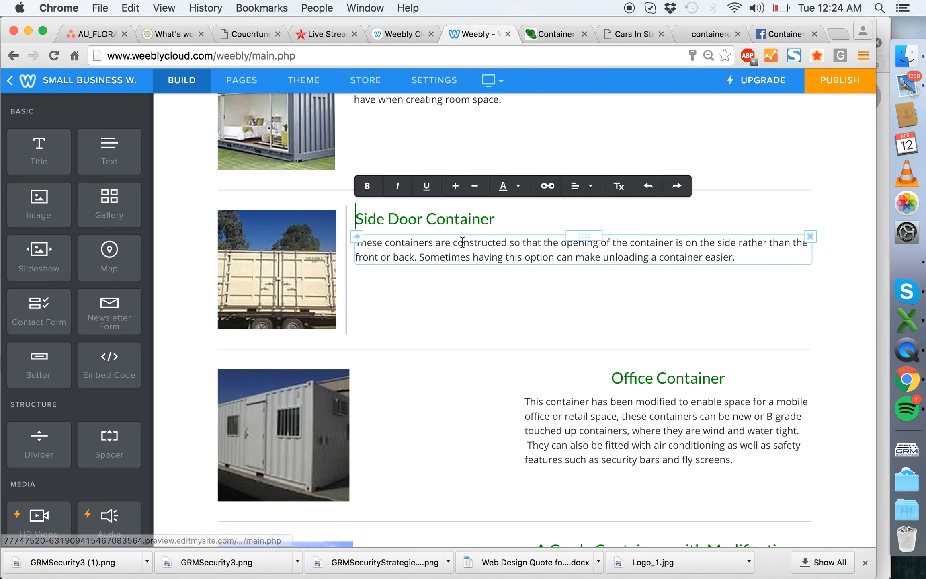
- Narrow the Office Container photo column to match the Side Door row and left-align the Office Container heading
{"action": "scroll", "coordinate": [461, 242], "scroll_direction": "down", "scroll_amount": 5}
{"action": "left_click_drag", "start_coordinate": [515, 268], "coordinate": [345, 262]}
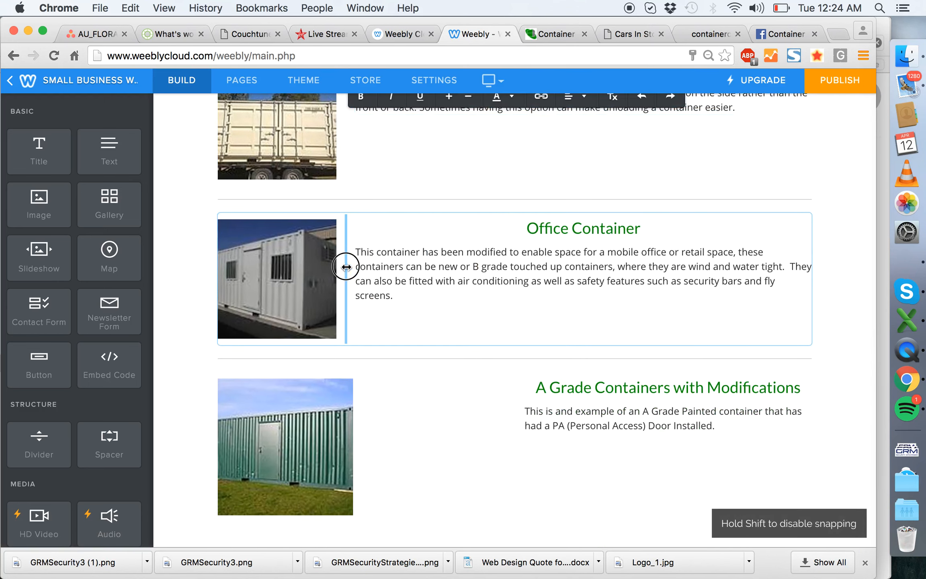
{"action": "left_click", "coordinate": [476, 266]}
{"action": "left_click", "coordinate": [571, 227]}
{"action": "left_click", "coordinate": [187, 242]}
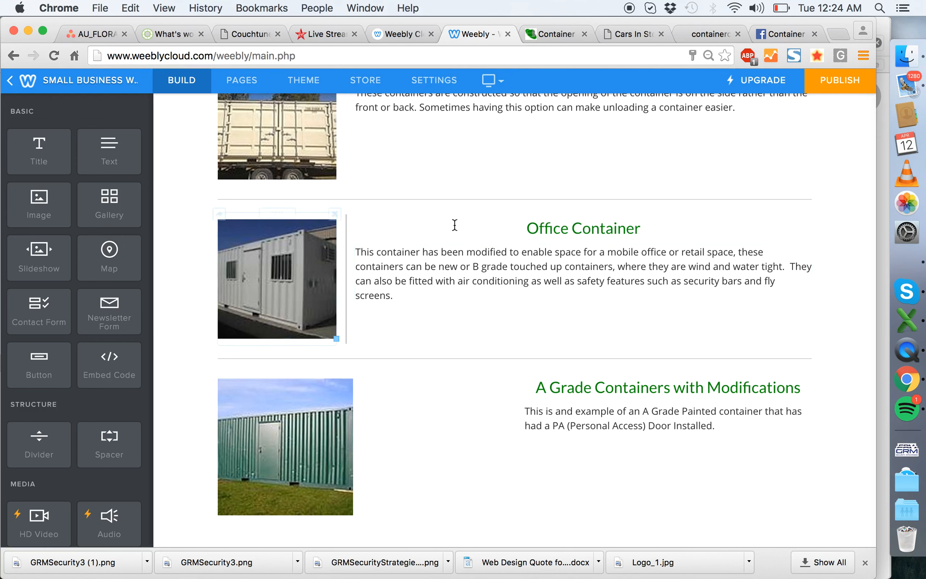
{"action": "left_click", "coordinate": [574, 229]}
{"action": "left_click", "coordinate": [579, 215]}
{"action": "left_click", "coordinate": [849, 254]}
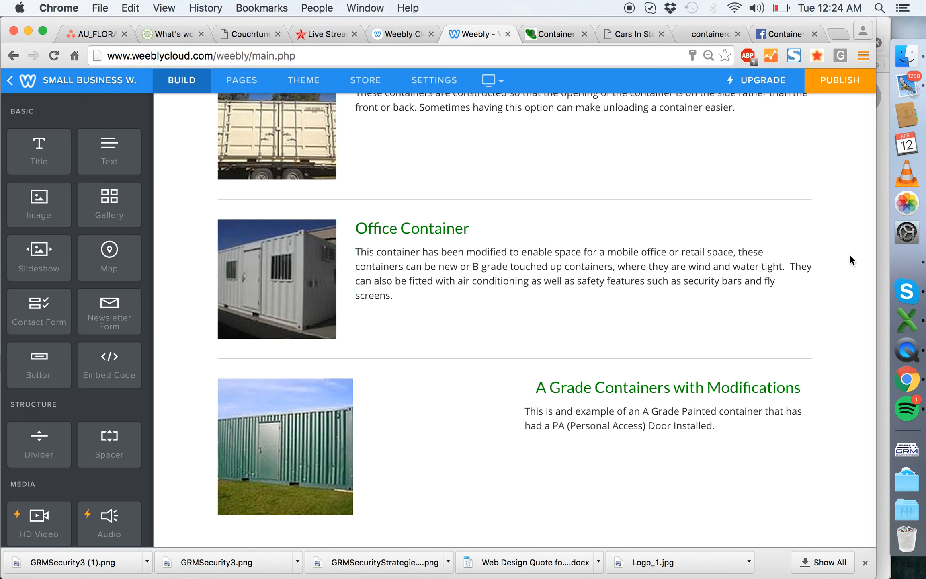
- Narrow the A Grade Containers with Modifications photo column to match the Office row and left-align its heading
{"action": "scroll", "coordinate": [849, 254], "scroll_direction": "up", "scroll_amount": 4}
{"action": "scroll", "coordinate": [849, 254], "scroll_direction": "down", "scroll_amount": 5}
{"action": "scroll", "coordinate": [850, 254], "scroll_direction": "down", "scroll_amount": 3}
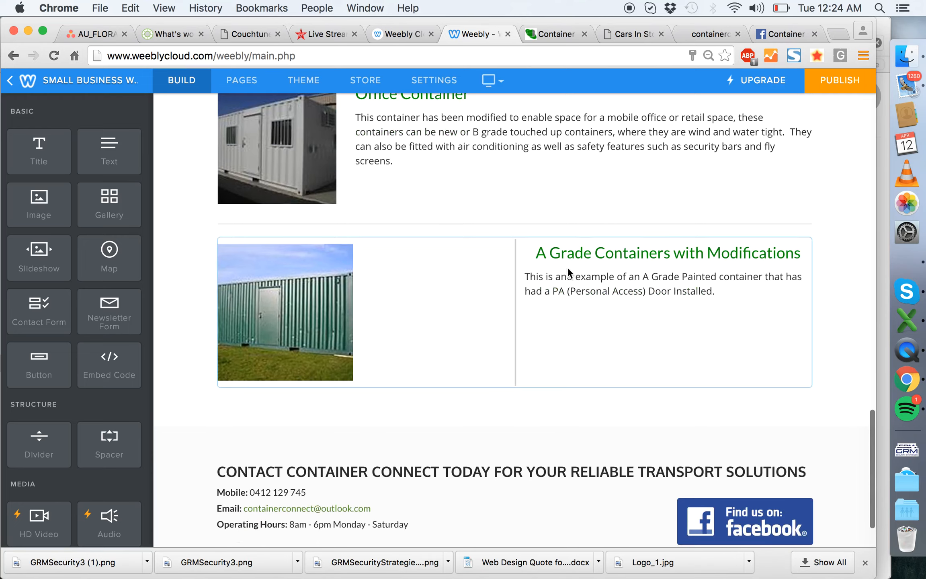
{"action": "left_click_drag", "start_coordinate": [516, 280], "coordinate": [347, 285]}
{"action": "left_click", "coordinate": [472, 252]}
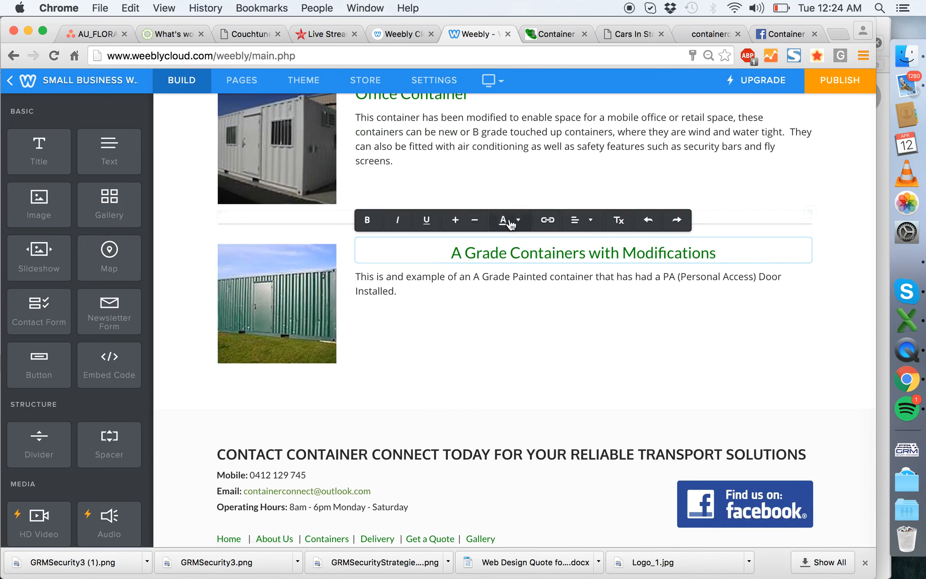
{"action": "left_click", "coordinate": [579, 221]}
{"action": "left_click", "coordinate": [582, 246]}
{"action": "left_click", "coordinate": [441, 280]}
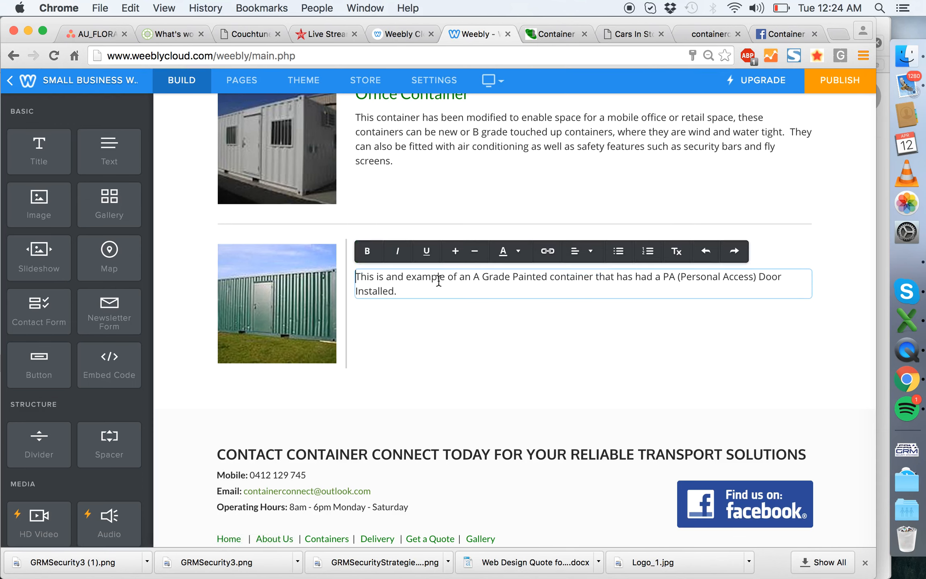
- Slightly narrow the photo columns of the A Grade Container, 40ft Containers and Modified Containers rows to a matching smaller width
{"action": "scroll", "coordinate": [188, 275], "scroll_direction": "up", "scroll_amount": 20}
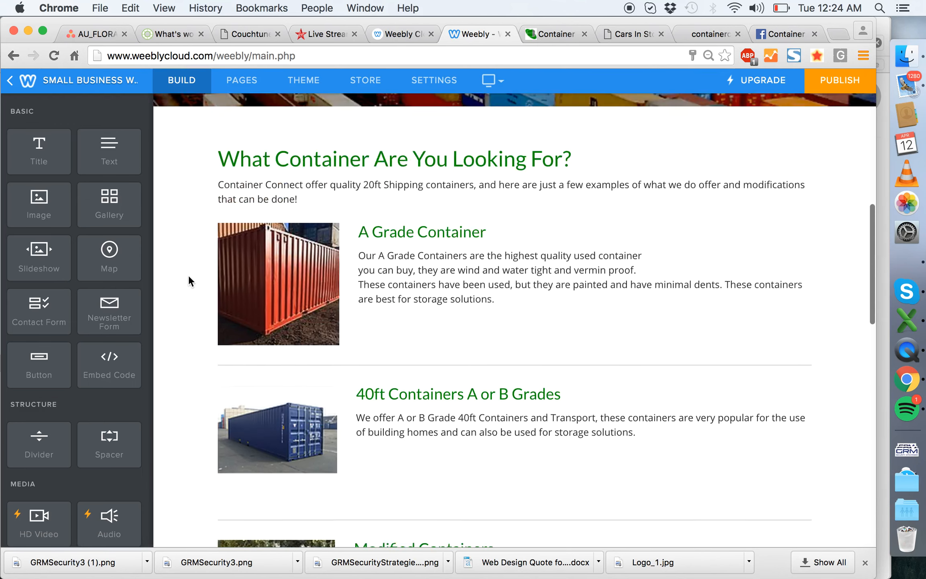
{"action": "scroll", "coordinate": [188, 275], "scroll_direction": "down", "scroll_amount": 10}
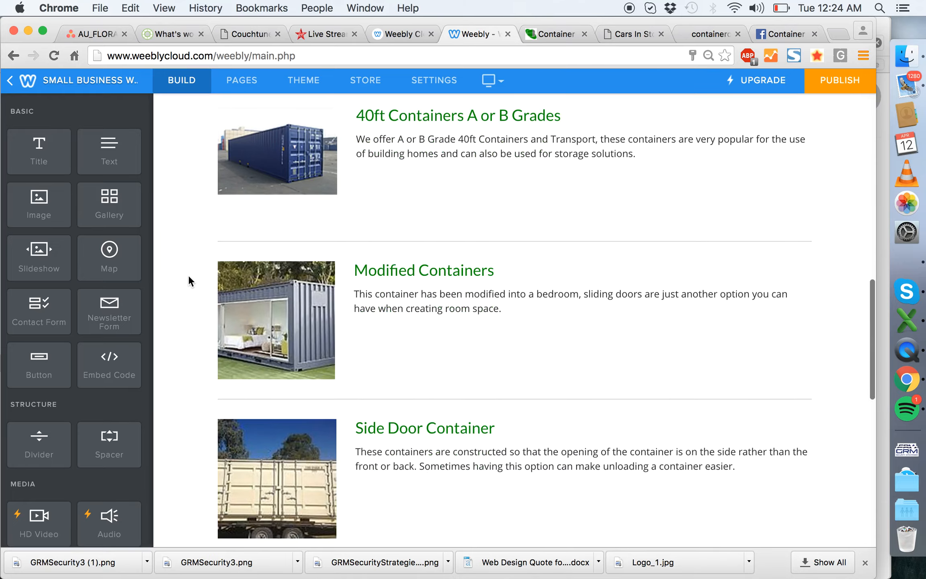
{"action": "scroll", "coordinate": [188, 275], "scroll_direction": "up", "scroll_amount": 7}
{"action": "scroll", "coordinate": [349, 249], "scroll_direction": "down", "scroll_amount": 10}
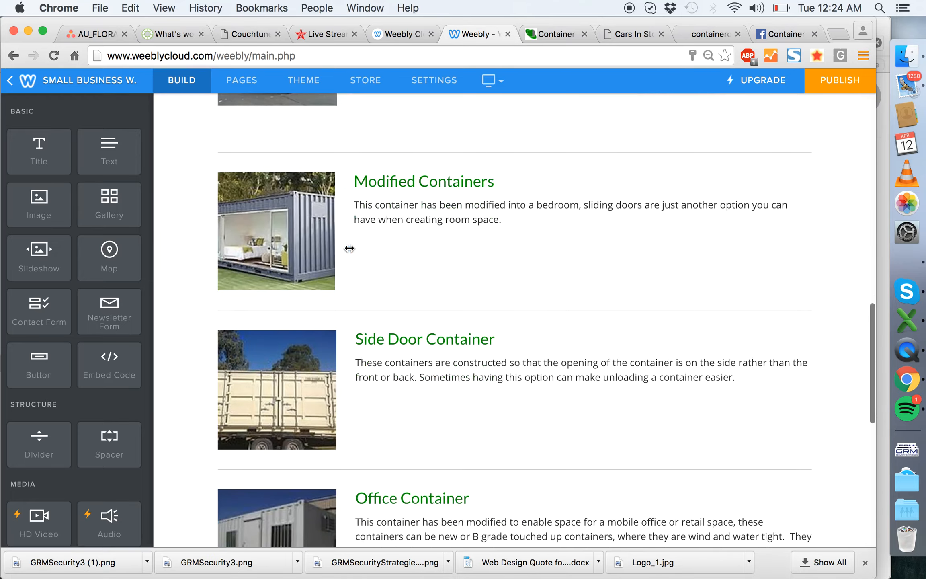
{"action": "scroll", "coordinate": [349, 249], "scroll_direction": "up", "scroll_amount": 5}
{"action": "scroll", "coordinate": [349, 248], "scroll_direction": "up", "scroll_amount": 5}
{"action": "left_click_drag", "start_coordinate": [348, 247], "coordinate": [331, 253]}
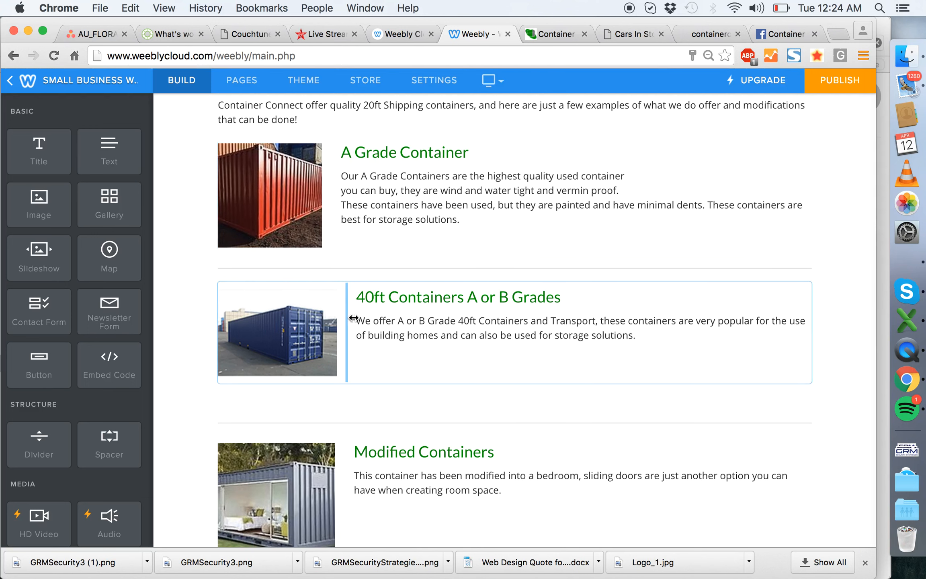
{"action": "left_click_drag", "start_coordinate": [353, 318], "coordinate": [339, 317]}
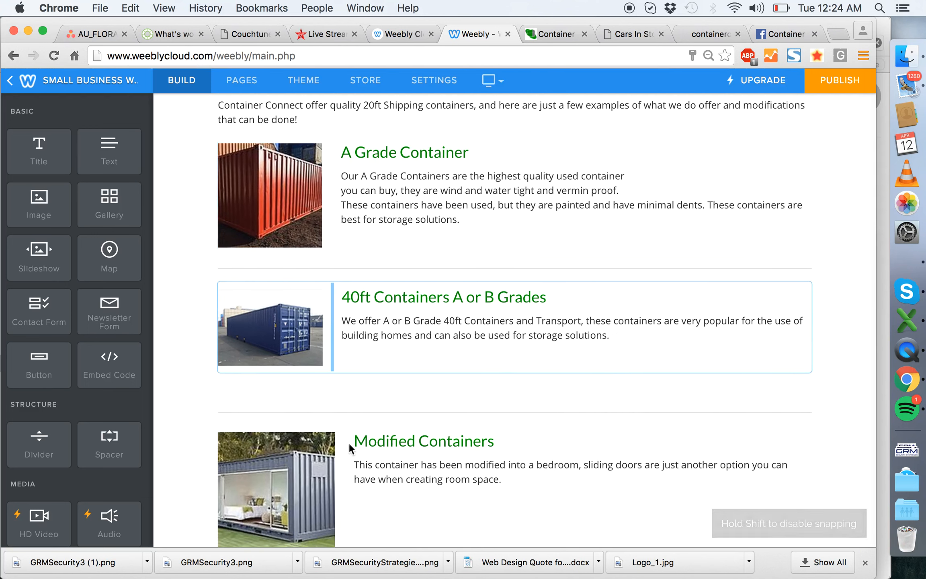
{"action": "left_click_drag", "start_coordinate": [345, 476], "coordinate": [331, 476]}
- Delete the divider between the 40ft Containers and Modified Containers rows and place a new divider there
{"action": "scroll", "coordinate": [331, 476], "scroll_direction": "down", "scroll_amount": 5}
{"action": "left_click", "coordinate": [669, 213]}
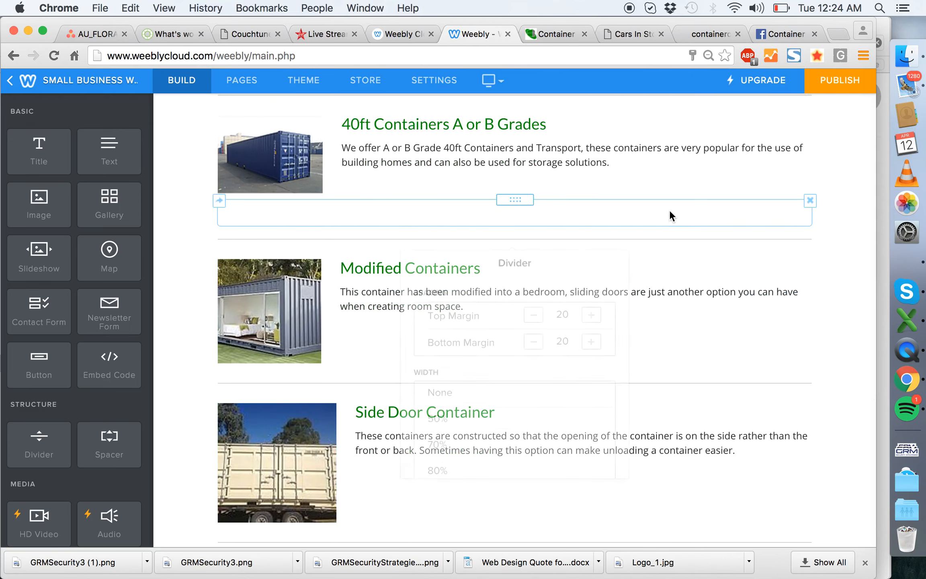
{"action": "left_click", "coordinate": [810, 200]}
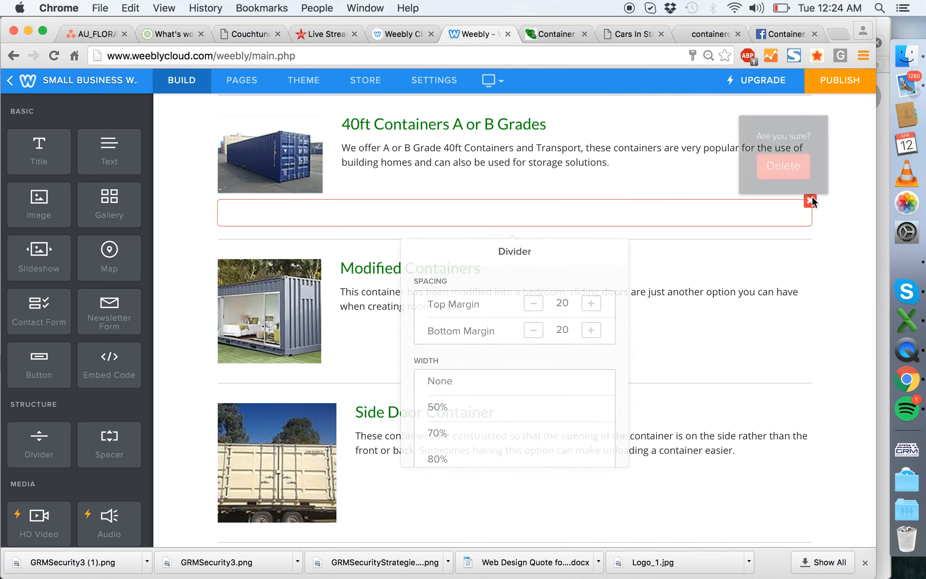
{"action": "left_click", "coordinate": [794, 165]}
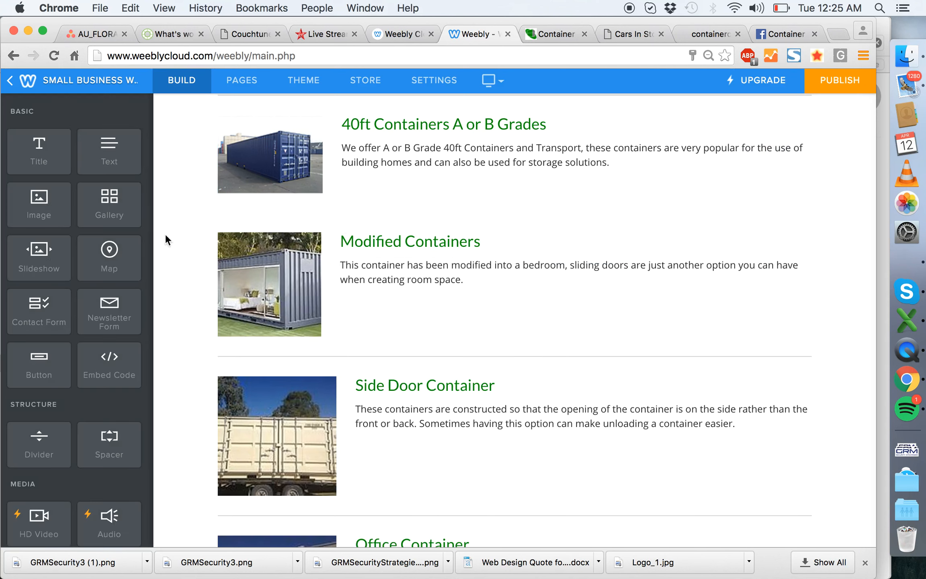
{"action": "left_click_drag", "start_coordinate": [40, 449], "coordinate": [504, 230]}
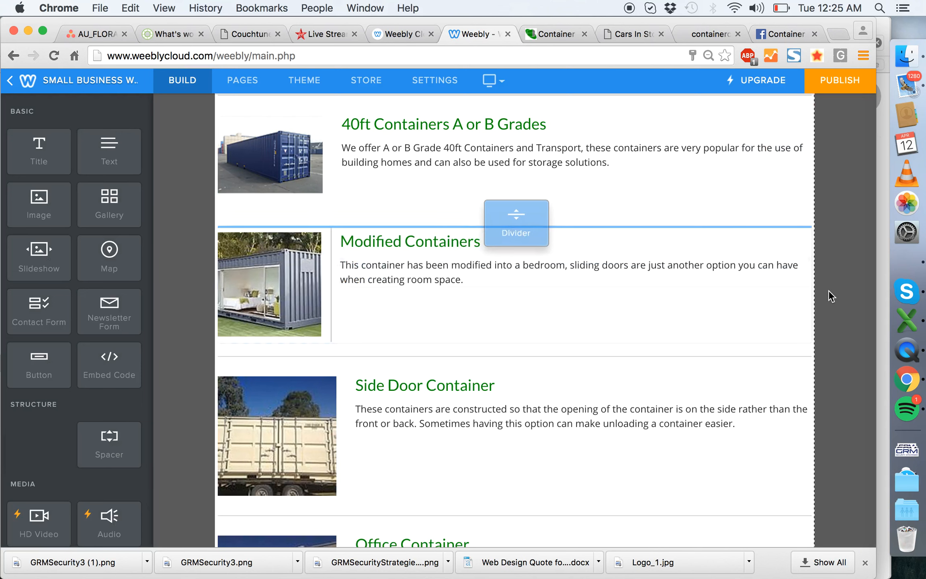
{"action": "left_click_drag", "start_coordinate": [828, 290], "coordinate": [828, 290]}
- Narrow the photo columns of the Side Door, Office and A Grade Containers with Modifications rows to match the rows above
{"action": "scroll", "coordinate": [494, 283], "scroll_direction": "down", "scroll_amount": 2}
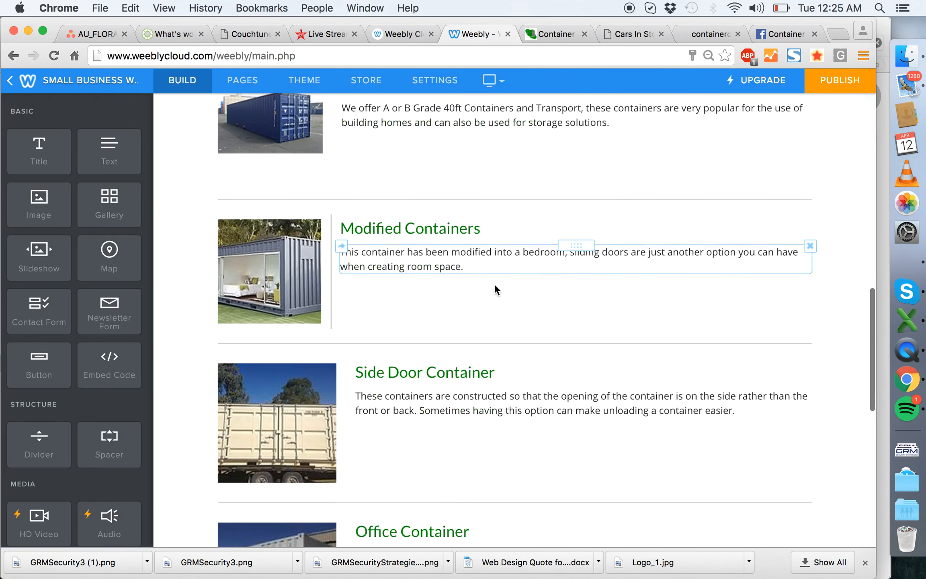
{"action": "scroll", "coordinate": [495, 285], "scroll_direction": "down", "scroll_amount": 2}
{"action": "left_click", "coordinate": [354, 354]}
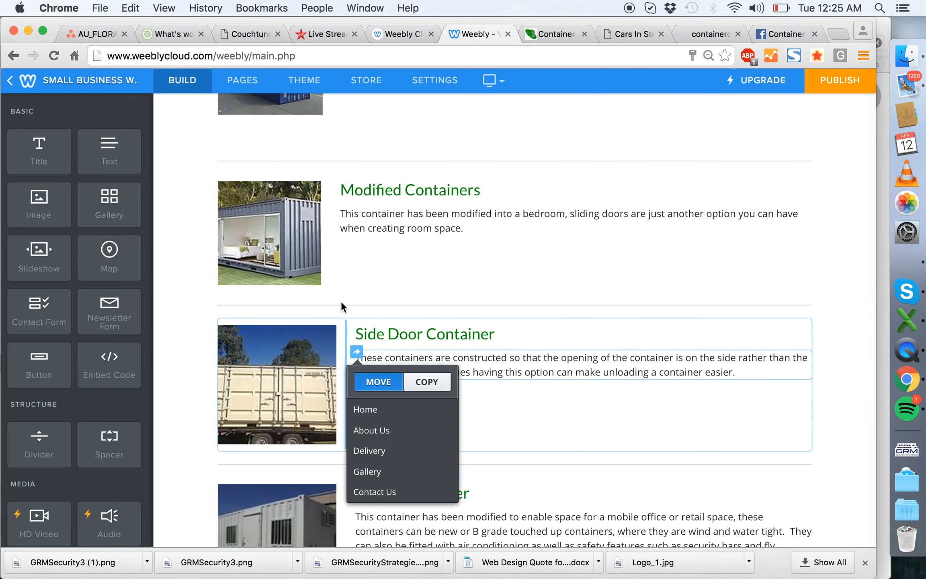
{"action": "left_click", "coordinate": [192, 350]}
{"action": "left_click_drag", "start_coordinate": [351, 392], "coordinate": [330, 404]}
{"action": "scroll", "coordinate": [334, 391], "scroll_direction": "down", "scroll_amount": 5}
{"action": "scroll", "coordinate": [331, 395], "scroll_direction": "down", "scroll_amount": 4}
{"action": "scroll", "coordinate": [222, 458], "scroll_direction": "down", "scroll_amount": 5}
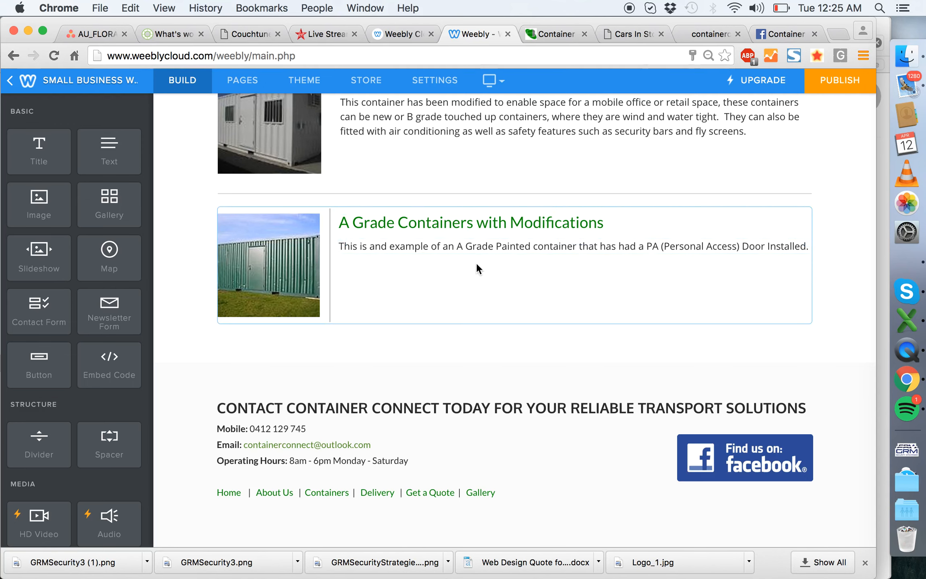
- Open the Delivery page and bring up its header image in the image editor
{"action": "scroll", "coordinate": [476, 263], "scroll_direction": "up", "scroll_amount": 15}
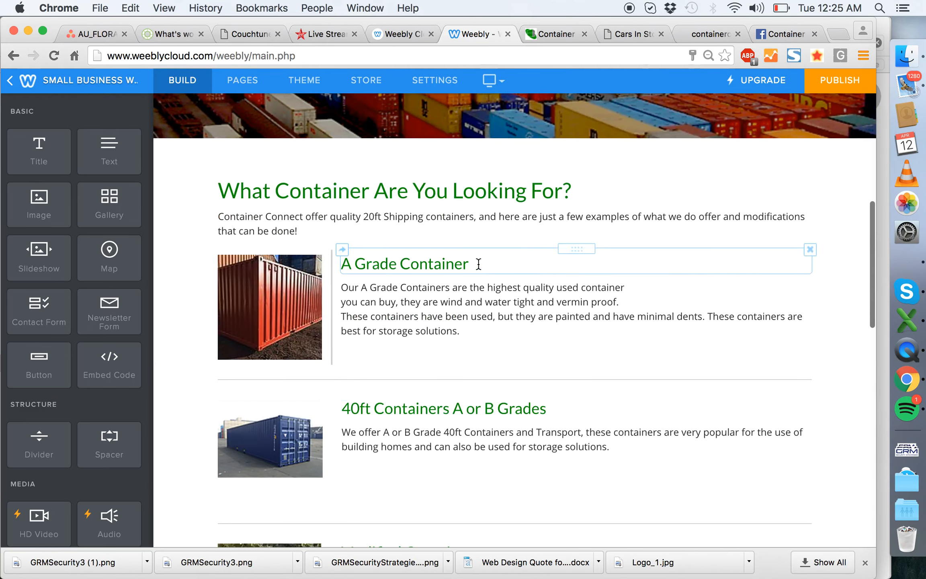
{"action": "scroll", "coordinate": [478, 264], "scroll_direction": "up", "scroll_amount": 4}
{"action": "left_click", "coordinate": [641, 403]}
{"action": "scroll", "coordinate": [675, 262], "scroll_direction": "up", "scroll_amount": 12}
{"action": "left_click", "coordinate": [544, 244]}
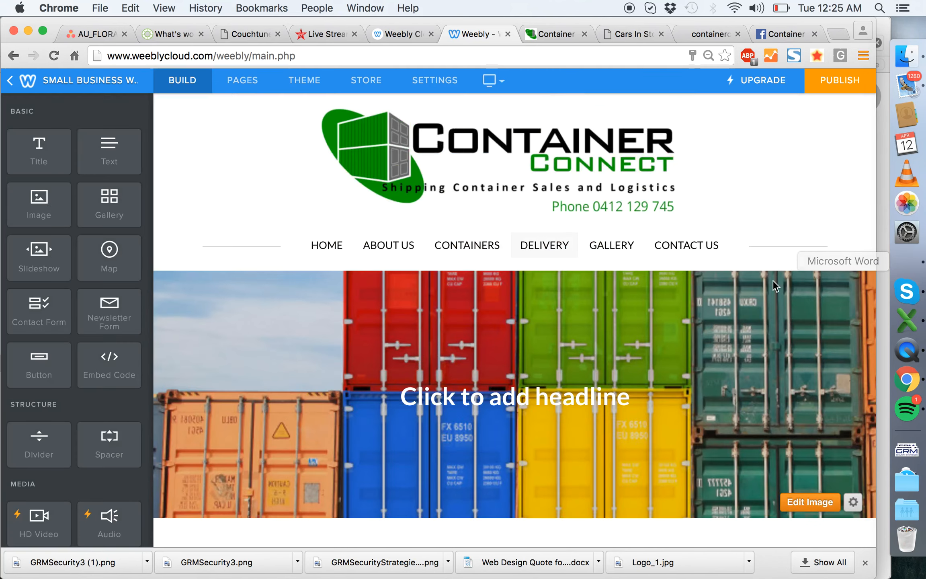
{"action": "scroll", "coordinate": [776, 286], "scroll_direction": "down", "scroll_amount": 5}
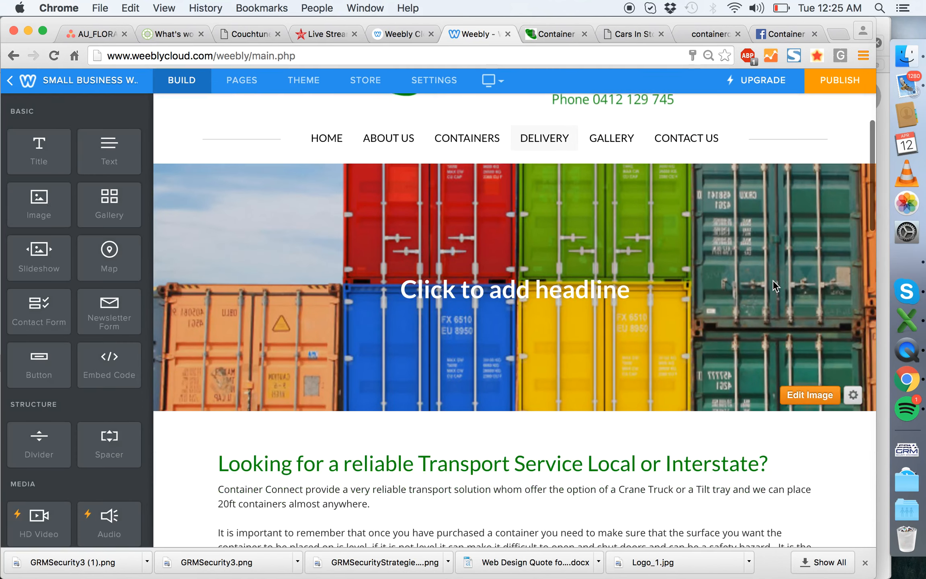
{"action": "left_click", "coordinate": [808, 396]}
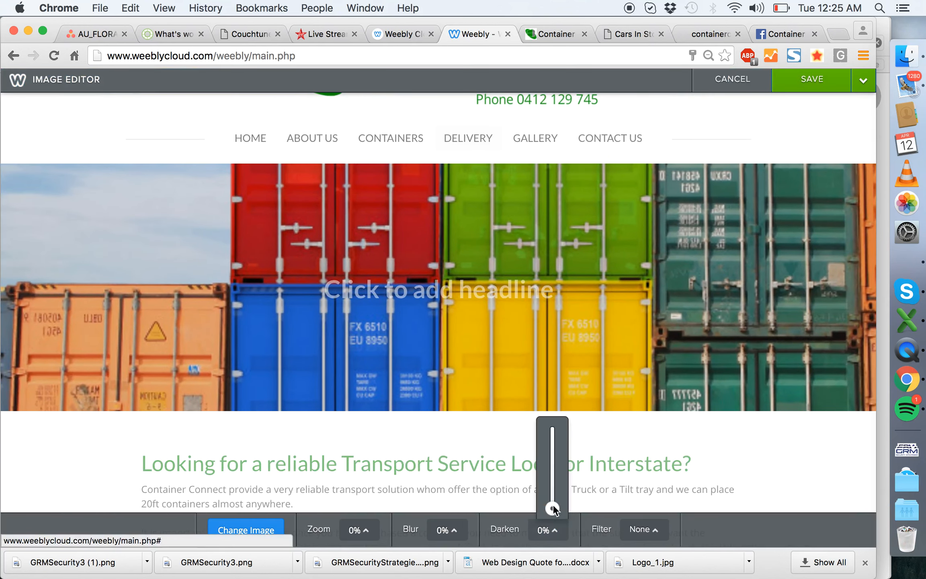
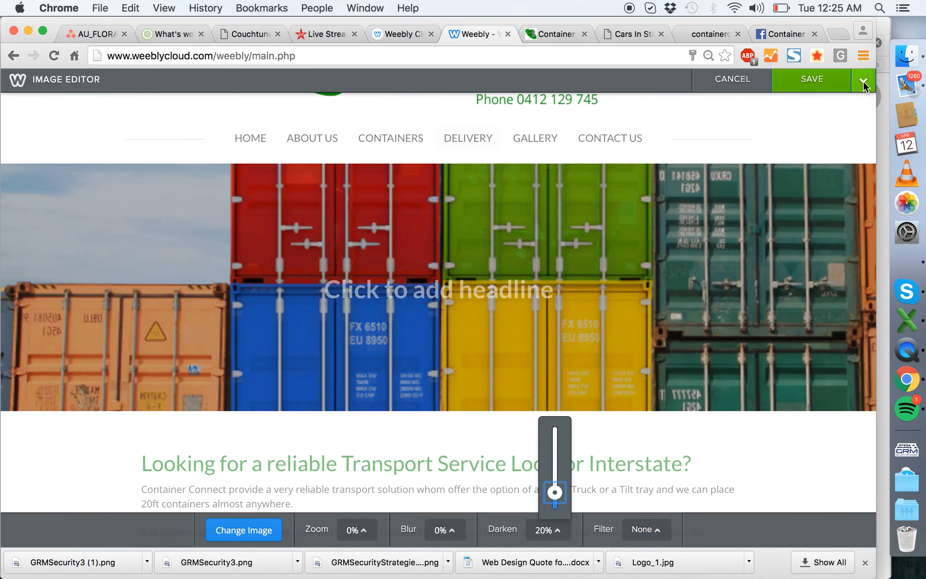
- Save the Delivery page's edited header image and leave the image editor
{"action": "left_click", "coordinate": [863, 81]}
{"action": "left_click", "coordinate": [812, 139]}
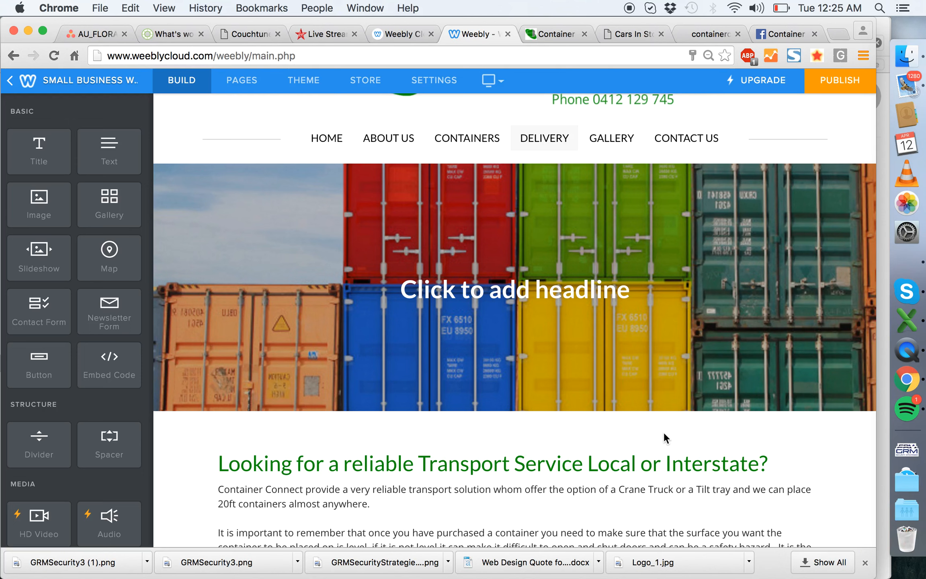
- Capitalize "For" and "Reliable" in the heading so it reads "Looking For a Reliable Transport Service Local or Interstate?"
{"action": "scroll", "coordinate": [420, 337], "scroll_direction": "up", "scroll_amount": 3}
{"action": "scroll", "coordinate": [472, 317], "scroll_direction": "down", "scroll_amount": 2}
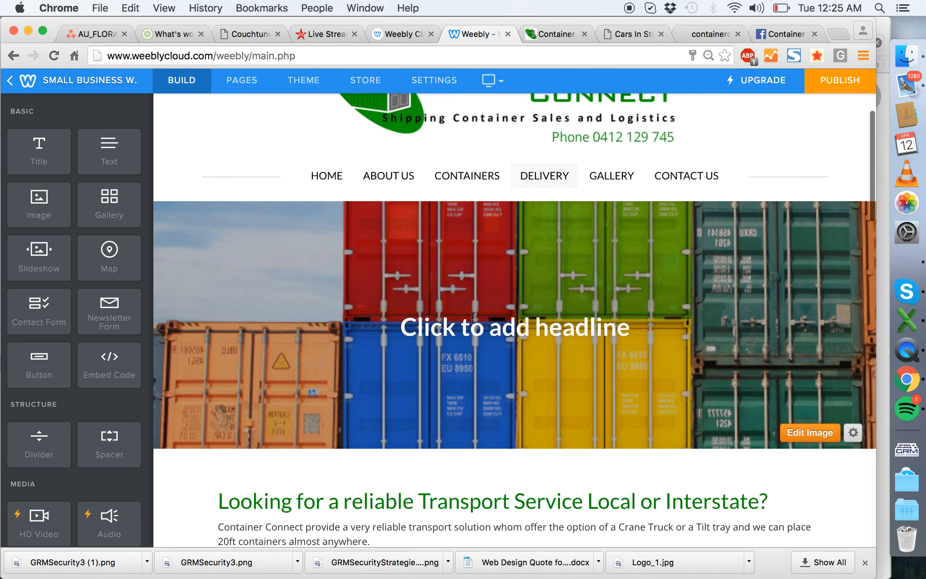
{"action": "scroll", "coordinate": [367, 251], "scroll_direction": "down", "scroll_amount": 2}
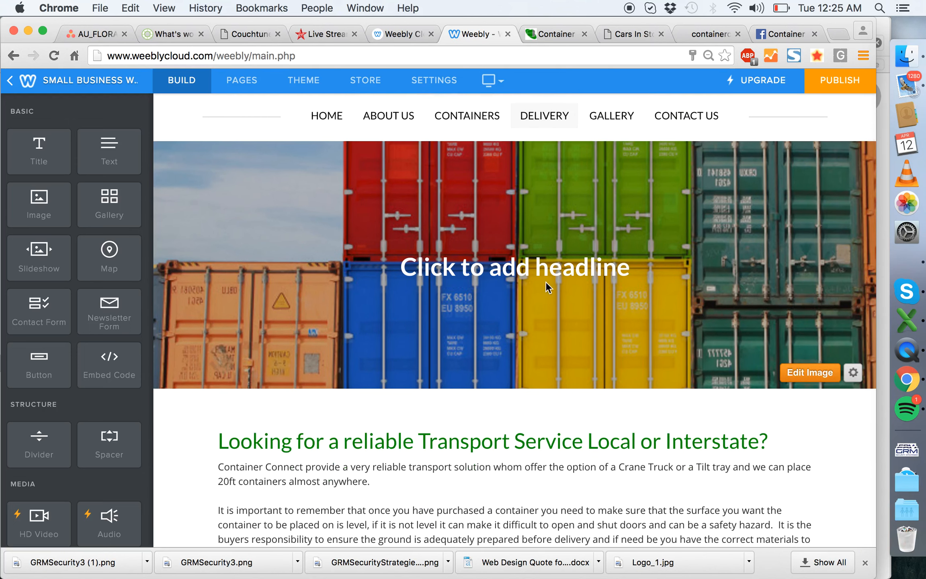
{"action": "scroll", "coordinate": [527, 265], "scroll_direction": "down", "scroll_amount": 3}
{"action": "scroll", "coordinate": [573, 162], "scroll_direction": "down", "scroll_amount": 2}
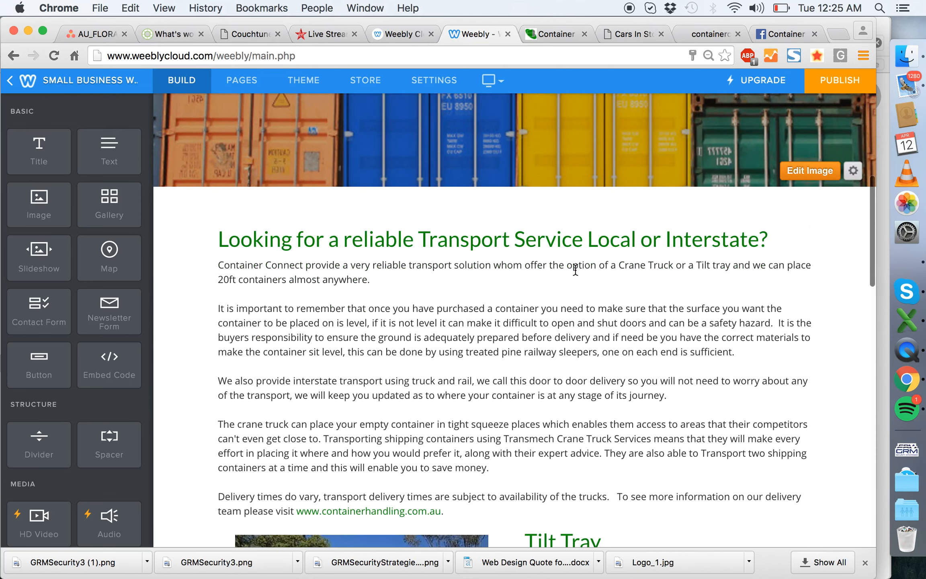
{"action": "scroll", "coordinate": [498, 250], "scroll_direction": "down", "scroll_amount": 2}
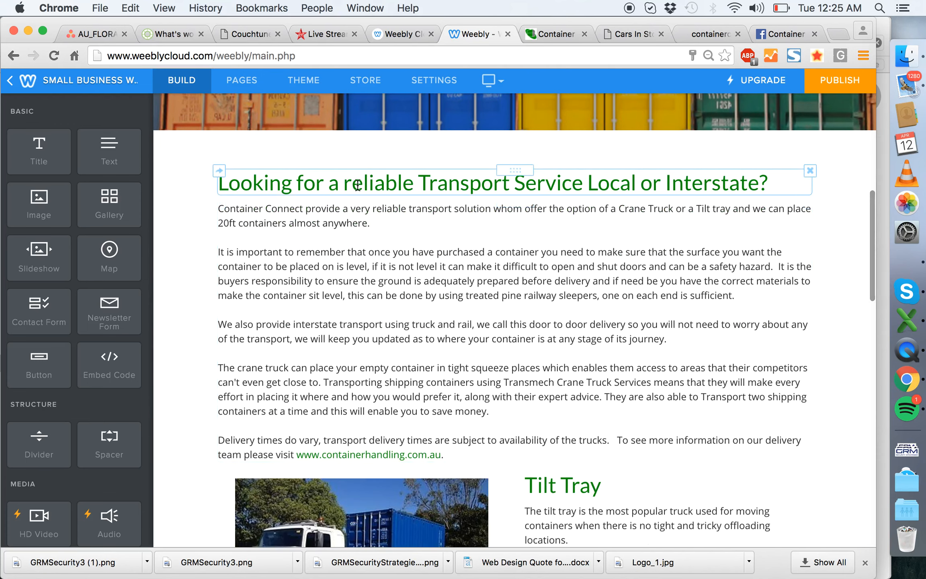
{"action": "left_click", "coordinate": [344, 181]}
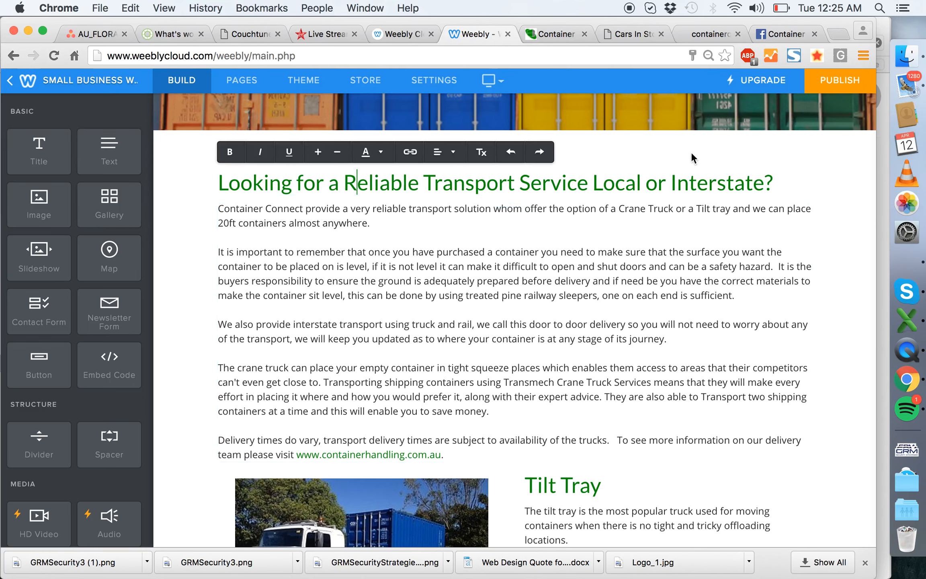
{"action": "left_click", "coordinate": [301, 187]}
{"action": "key", "text": "BackSpace"}
{"action": "type", "text": "F"}
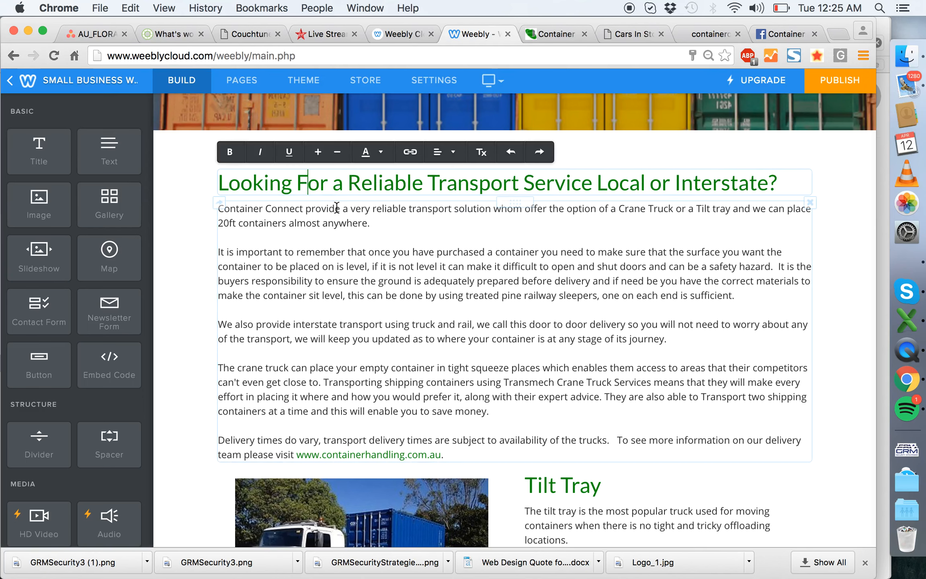
- Slightly narrow the Tilt Tray row's photo column and set the photo's top margin to 0
{"action": "scroll", "coordinate": [406, 202], "scroll_direction": "down", "scroll_amount": 10}
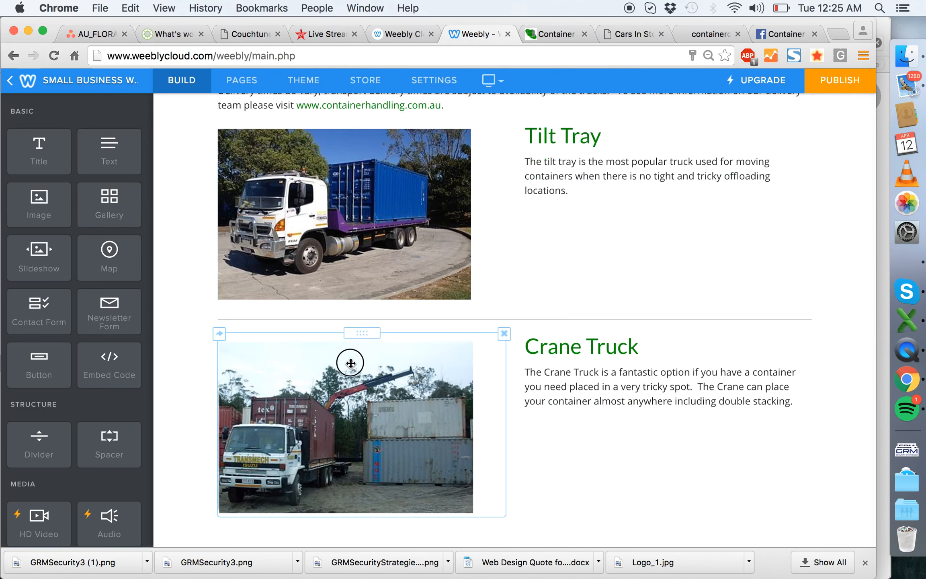
{"action": "scroll", "coordinate": [403, 363], "scroll_direction": "down", "scroll_amount": 7}
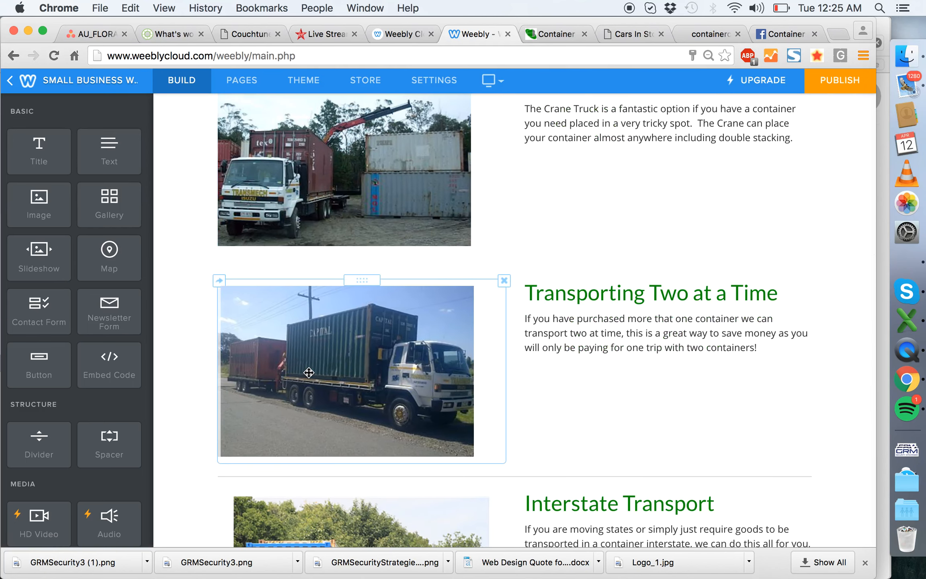
{"action": "scroll", "coordinate": [318, 374], "scroll_direction": "down", "scroll_amount": 5}
{"action": "scroll", "coordinate": [314, 396], "scroll_direction": "down", "scroll_amount": 4}
{"action": "scroll", "coordinate": [314, 395], "scroll_direction": "up", "scroll_amount": 19}
{"action": "scroll", "coordinate": [313, 395], "scroll_direction": "up", "scroll_amount": 1}
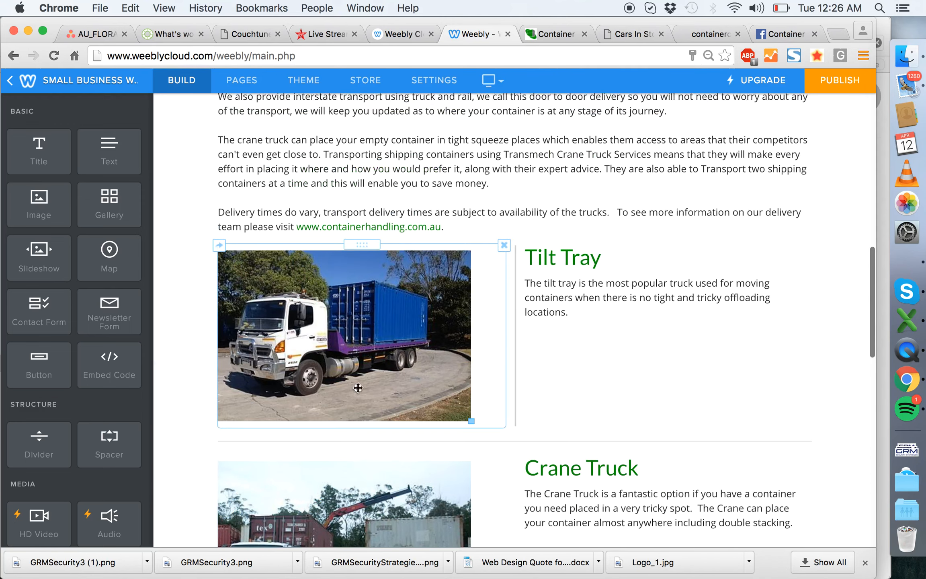
{"action": "left_click_drag", "start_coordinate": [503, 370], "coordinate": [470, 369]}
{"action": "left_click", "coordinate": [398, 292]}
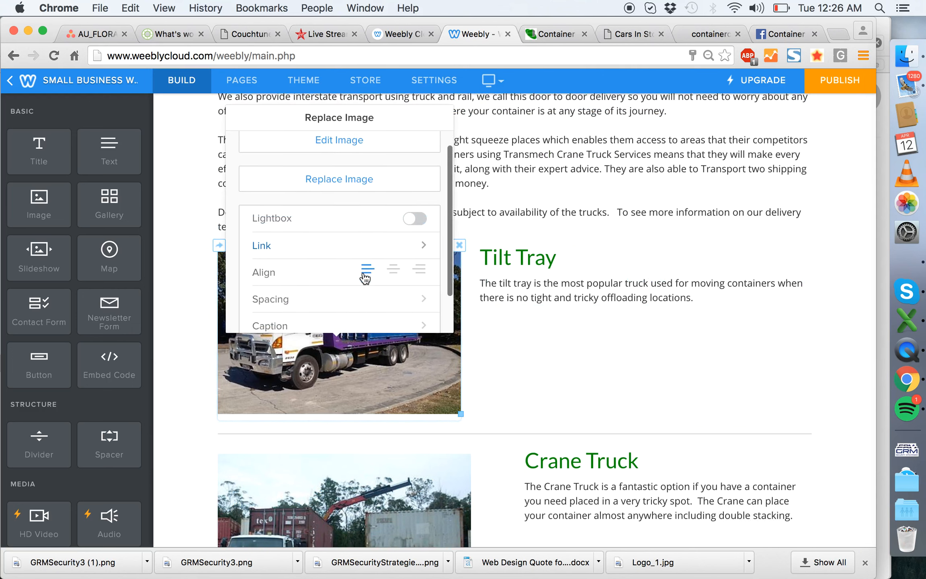
{"action": "left_click", "coordinate": [376, 298]}
{"action": "left_click", "coordinate": [358, 169]}
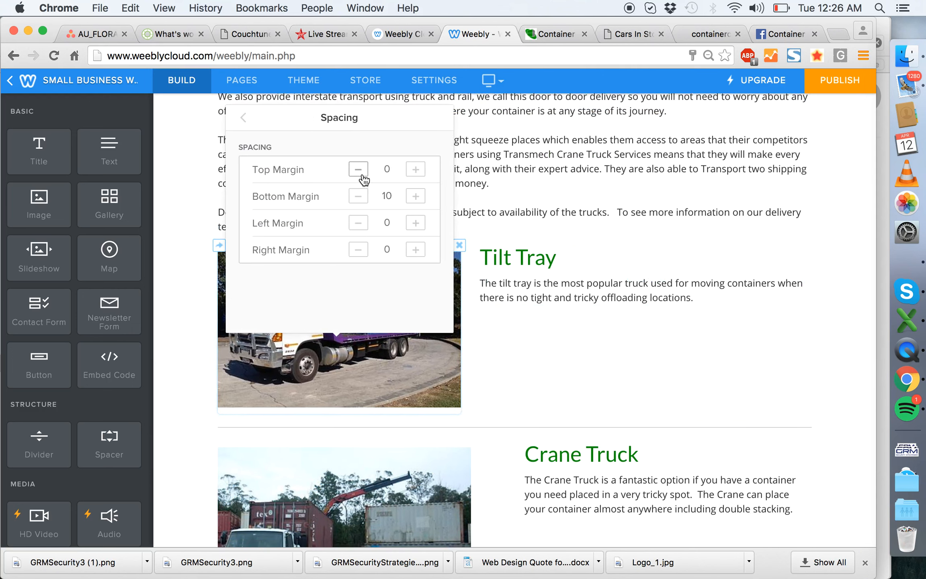
{"action": "left_click", "coordinate": [162, 262]}
- Set the Tilt Tray photo's bottom margin to 0
{"action": "scroll", "coordinate": [512, 324], "scroll_direction": "down", "scroll_amount": 3}
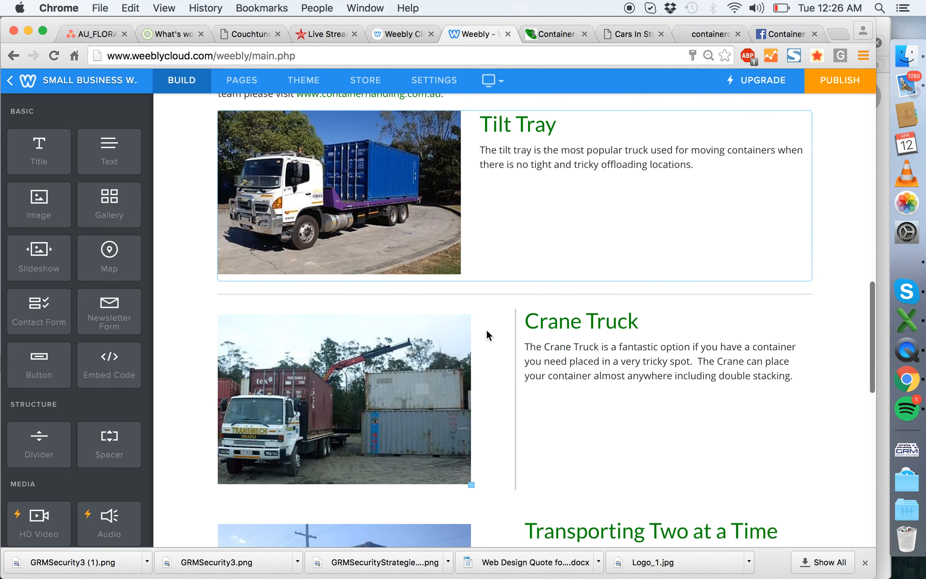
{"action": "left_click", "coordinate": [420, 241]}
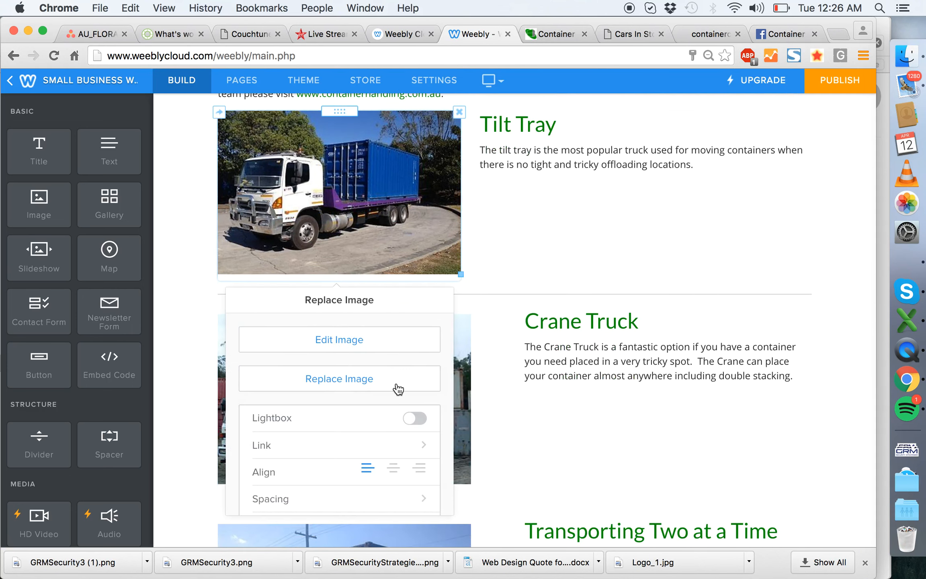
{"action": "left_click", "coordinate": [371, 510]}
{"action": "left_click", "coordinate": [358, 377]}
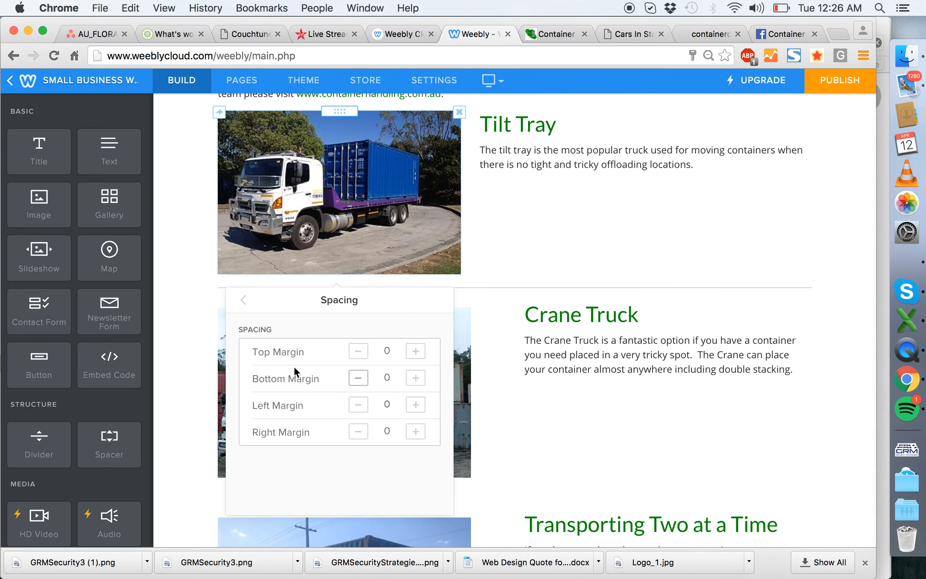
{"action": "left_click", "coordinate": [174, 321]}
- Narrow the Crane Truck row's photo column to match the Tilt Tray row and set the photo's top and bottom margins to 0
{"action": "scroll", "coordinate": [457, 320], "scroll_direction": "down", "scroll_amount": 2}
{"action": "scroll", "coordinate": [482, 297], "scroll_direction": "up", "scroll_amount": 2}
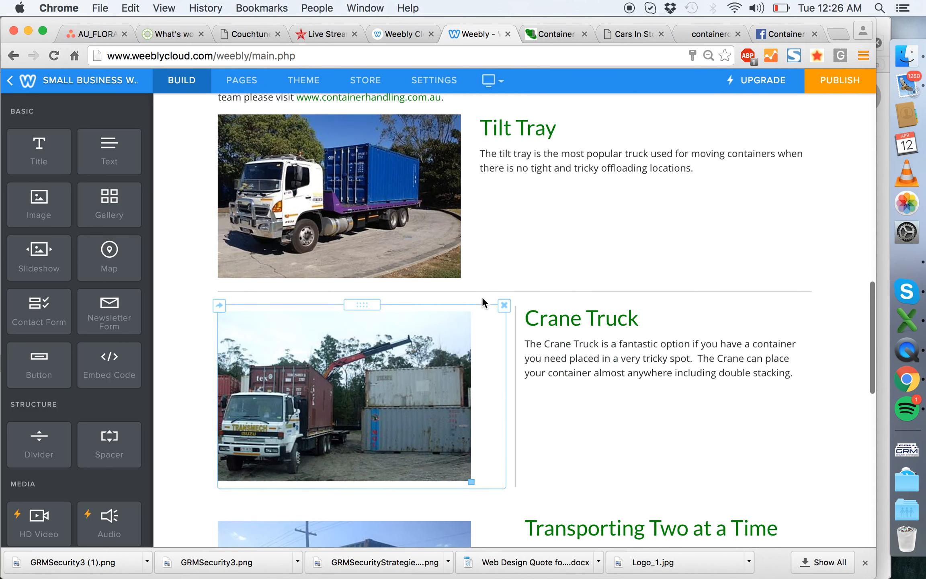
{"action": "left_click_drag", "start_coordinate": [519, 355], "coordinate": [472, 356]}
{"action": "left_click", "coordinate": [422, 362]}
{"action": "scroll", "coordinate": [317, 268], "scroll_direction": "down", "scroll_amount": 3}
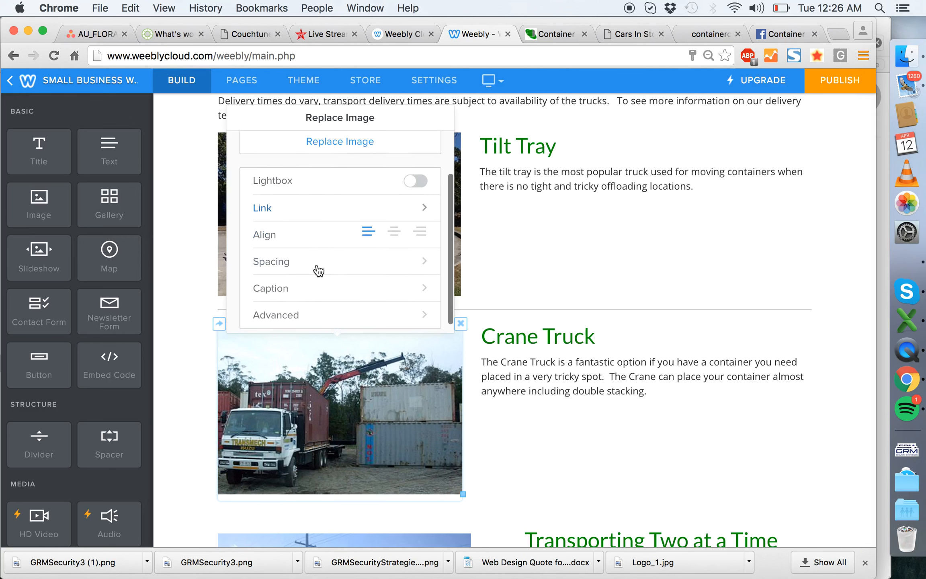
{"action": "left_click", "coordinate": [314, 263]}
{"action": "left_click", "coordinate": [359, 169]}
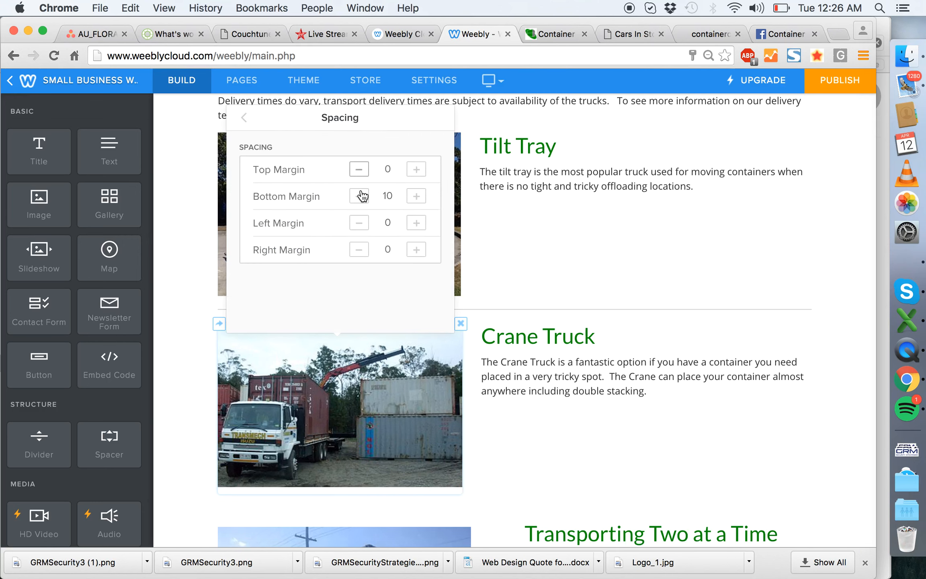
{"action": "left_click", "coordinate": [359, 196]}
{"action": "left_click", "coordinate": [167, 240]}
{"action": "scroll", "coordinate": [432, 367], "scroll_direction": "down", "scroll_amount": 3}
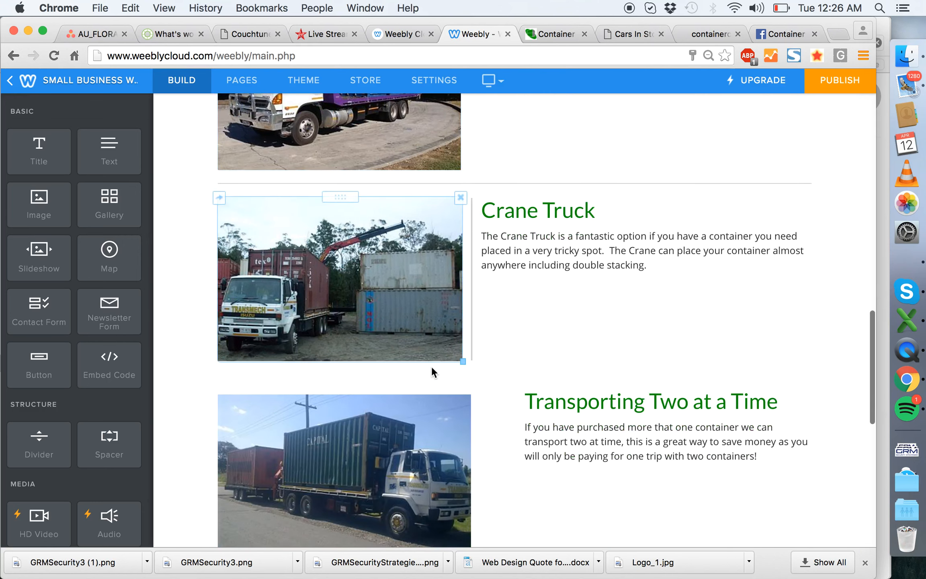
- Narrow the photo columns of the Tilt Tray, Crane Truck, Transporting Two at a Time and Interstate Transport rows to one matching smaller width
{"action": "left_click_drag", "start_coordinate": [514, 432], "coordinate": [471, 428]}
{"action": "scroll", "coordinate": [357, 352], "scroll_direction": "up", "scroll_amount": 5}
{"action": "scroll", "coordinate": [357, 353], "scroll_direction": "up", "scroll_amount": 1}
{"action": "left_click_drag", "start_coordinate": [471, 309], "coordinate": [426, 306]}
{"action": "scroll", "coordinate": [460, 338], "scroll_direction": "down", "scroll_amount": 5}
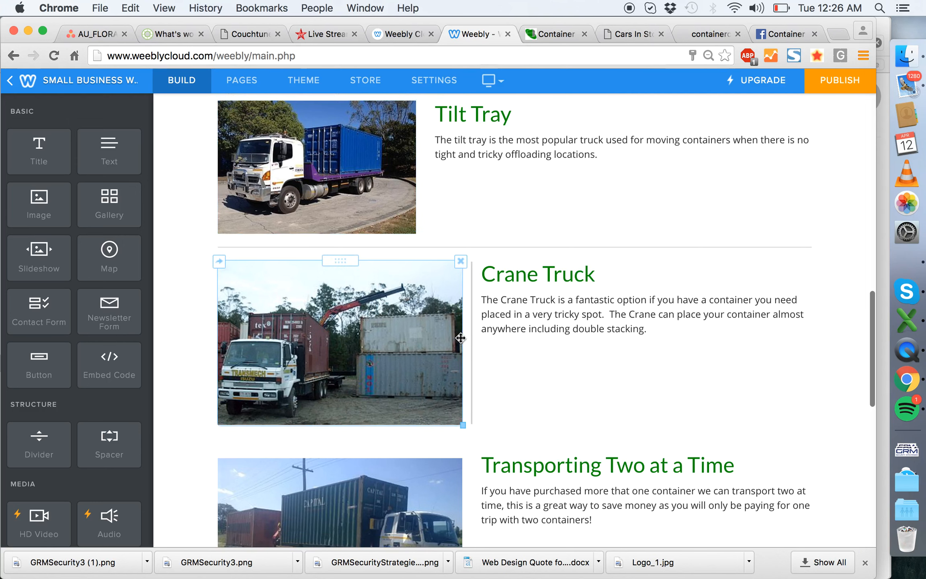
{"action": "left_click_drag", "start_coordinate": [457, 339], "coordinate": [426, 338]}
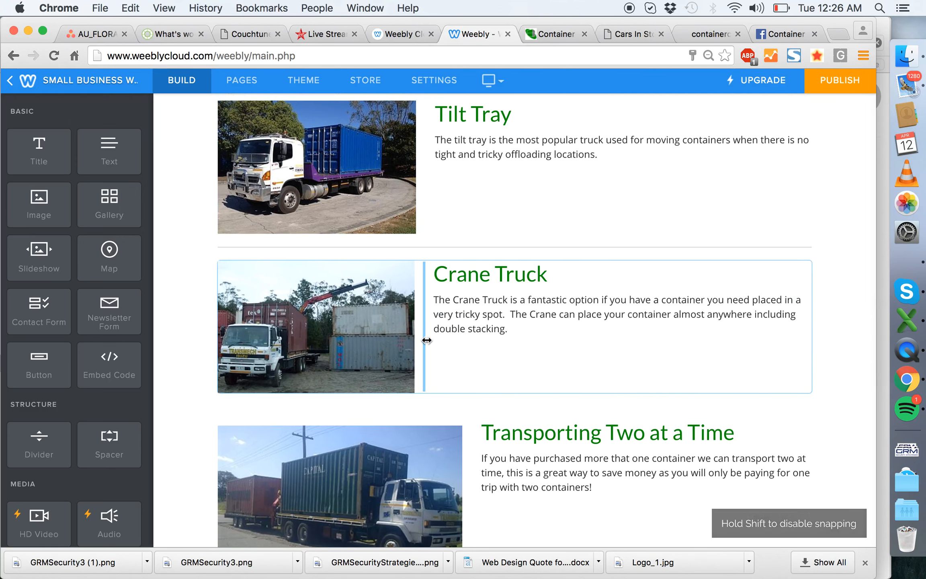
{"action": "scroll", "coordinate": [427, 340], "scroll_direction": "down", "scroll_amount": 4}
{"action": "left_click_drag", "start_coordinate": [478, 367], "coordinate": [433, 369]}
{"action": "scroll", "coordinate": [433, 369], "scroll_direction": "down", "scroll_amount": 4}
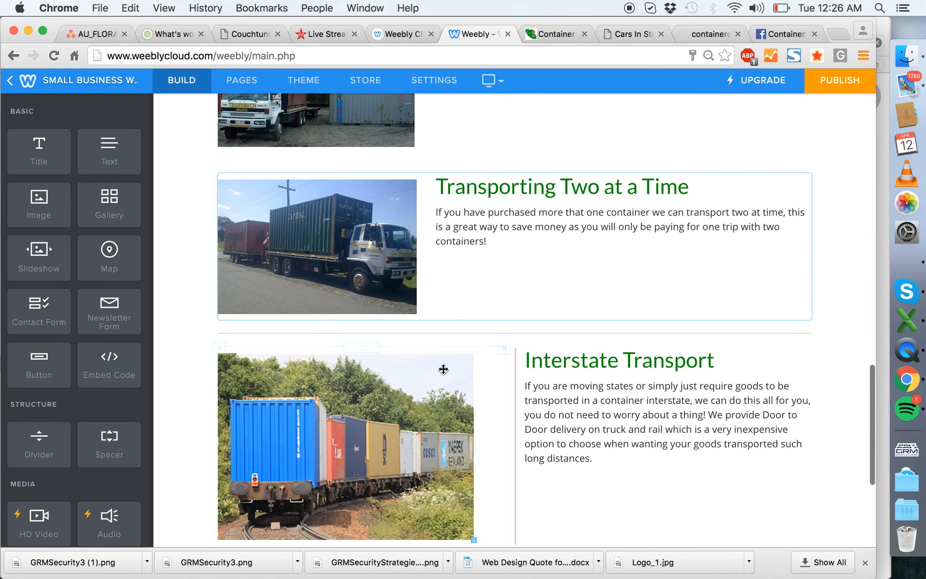
{"action": "left_click_drag", "start_coordinate": [521, 393], "coordinate": [459, 392]}
{"action": "left_click_drag", "start_coordinate": [437, 392], "coordinate": [426, 390]}
- Set the top and bottom margins of the Transporting Two at a Time photo to 0
{"action": "left_click", "coordinate": [339, 289]}
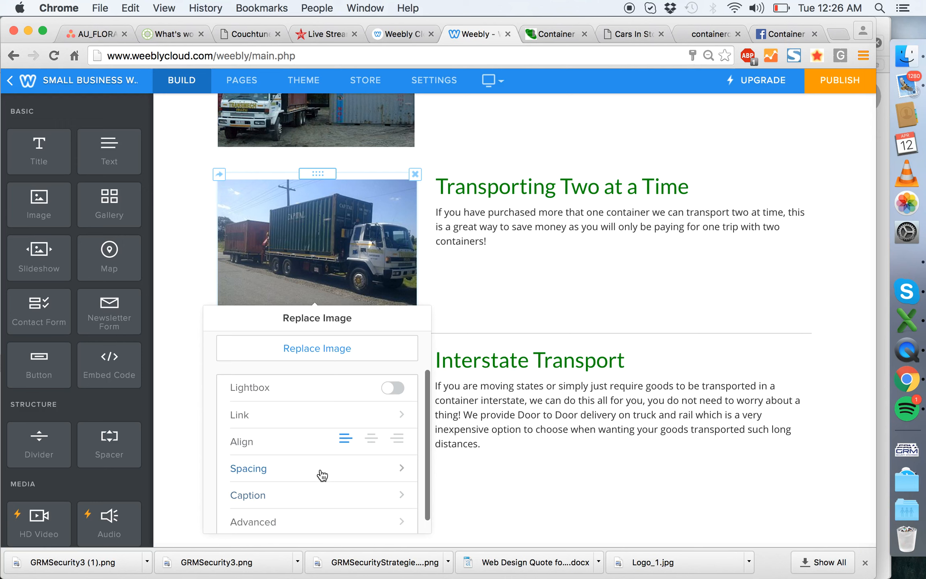
{"action": "left_click", "coordinate": [322, 476]}
{"action": "left_click", "coordinate": [336, 369]}
{"action": "left_click", "coordinate": [336, 397]}
{"action": "left_click", "coordinate": [185, 281]}
- Set the top and bottom margins of the Interstate Transport photo to 0
{"action": "scroll", "coordinate": [442, 239], "scroll_direction": "down", "scroll_amount": 2}
{"action": "left_click", "coordinate": [317, 341]}
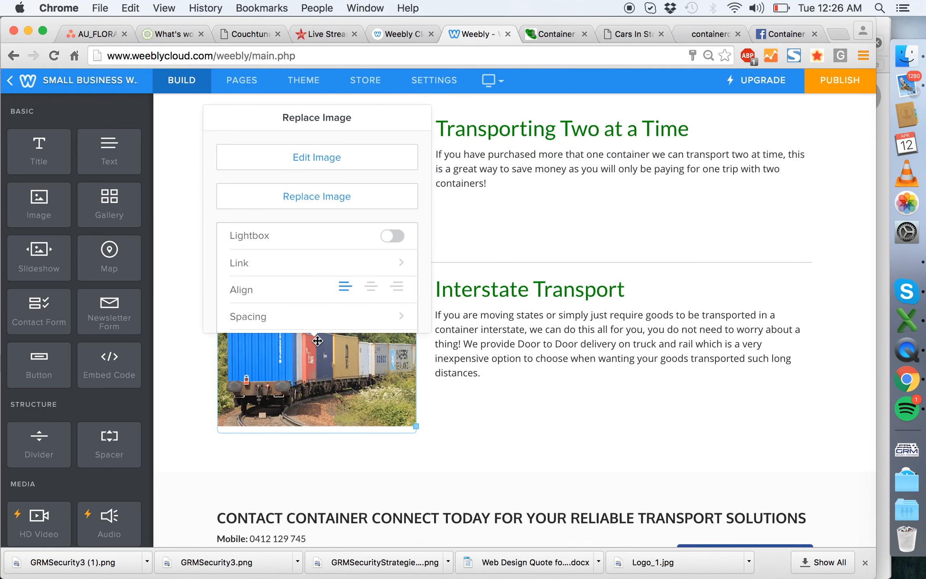
{"action": "left_click", "coordinate": [328, 316]}
{"action": "left_click", "coordinate": [340, 175]}
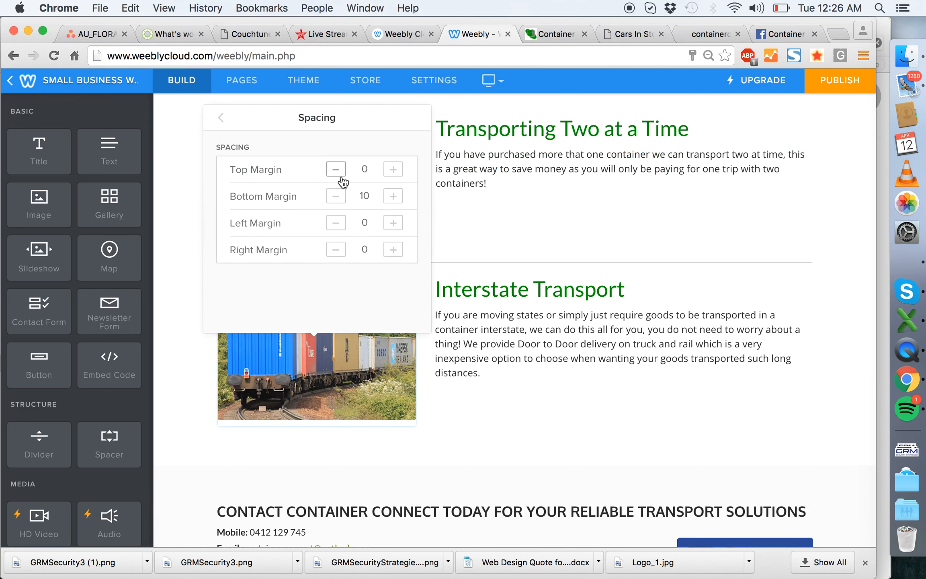
{"action": "left_click", "coordinate": [342, 198]}
{"action": "left_click", "coordinate": [197, 234]}
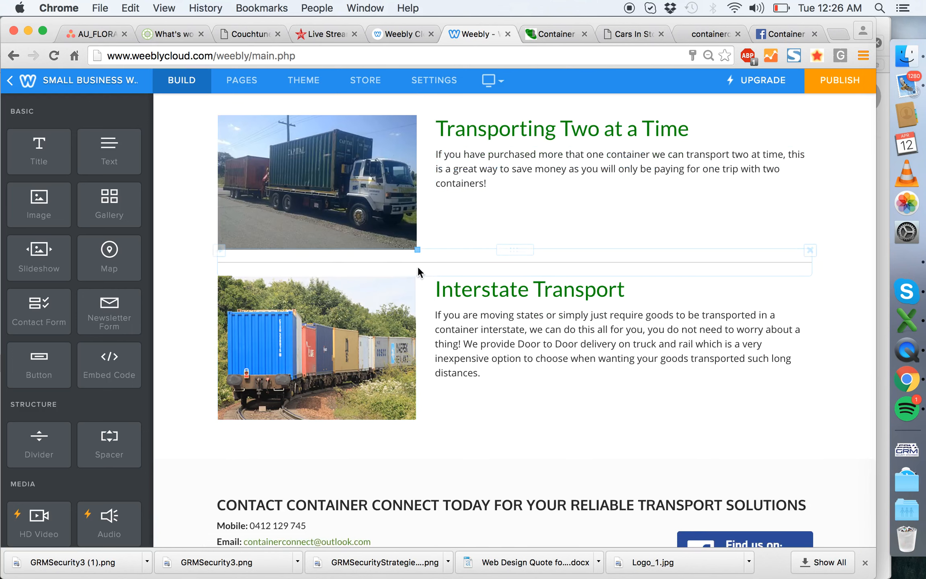
- Add a thin border to the Tilt Tray photo
{"action": "scroll", "coordinate": [479, 315], "scroll_direction": "up", "scroll_amount": 5}
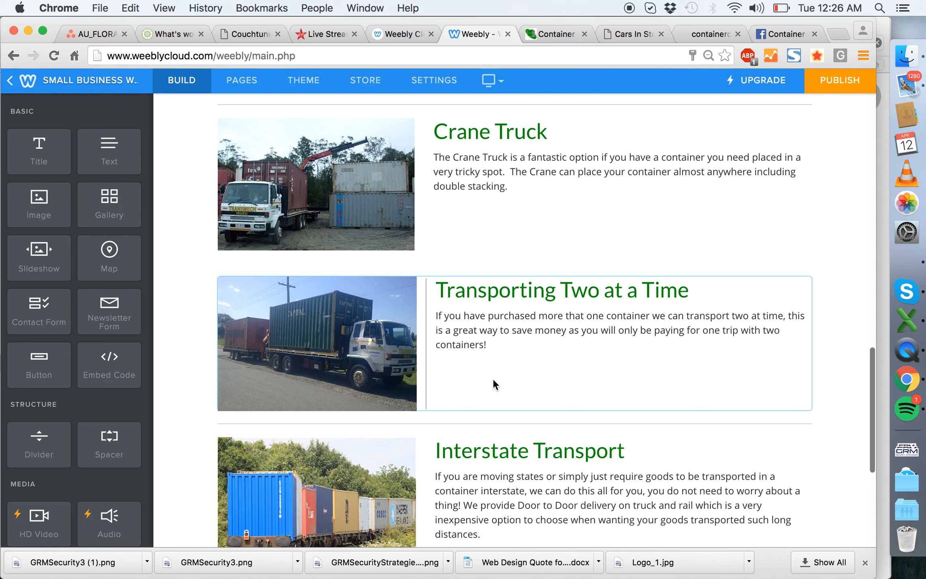
{"action": "scroll", "coordinate": [482, 442], "scroll_direction": "up", "scroll_amount": 10}
{"action": "left_click", "coordinate": [368, 375]}
{"action": "scroll", "coordinate": [318, 281], "scroll_direction": "down", "scroll_amount": 2}
{"action": "left_click", "coordinate": [296, 305]}
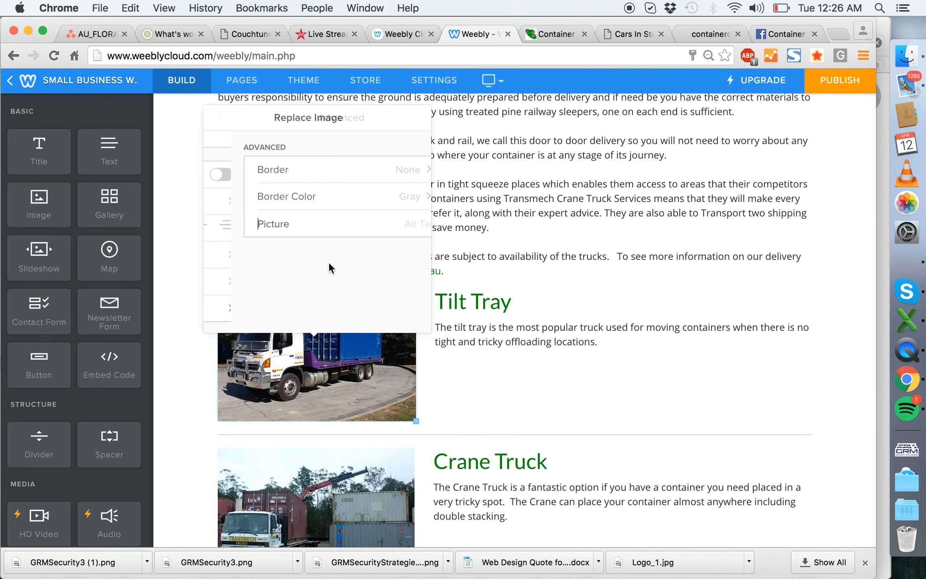
{"action": "left_click", "coordinate": [304, 182]}
{"action": "left_click", "coordinate": [177, 241]}
- Add a matching thin border to the Crane Truck photo
{"action": "scroll", "coordinate": [362, 281], "scroll_direction": "down", "scroll_amount": 5}
{"action": "left_click", "coordinate": [372, 290]}
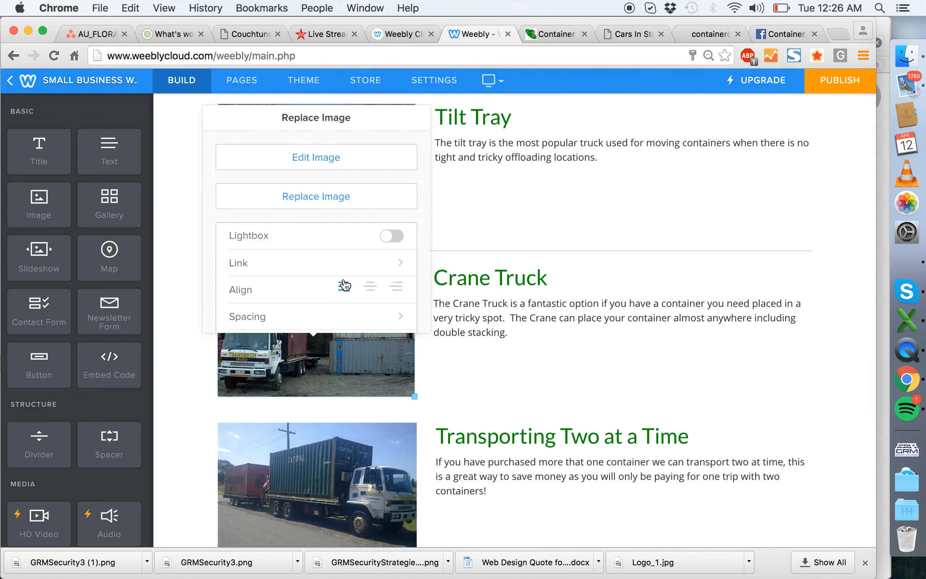
{"action": "scroll", "coordinate": [338, 283], "scroll_direction": "down", "scroll_amount": 2}
{"action": "left_click", "coordinate": [317, 314]}
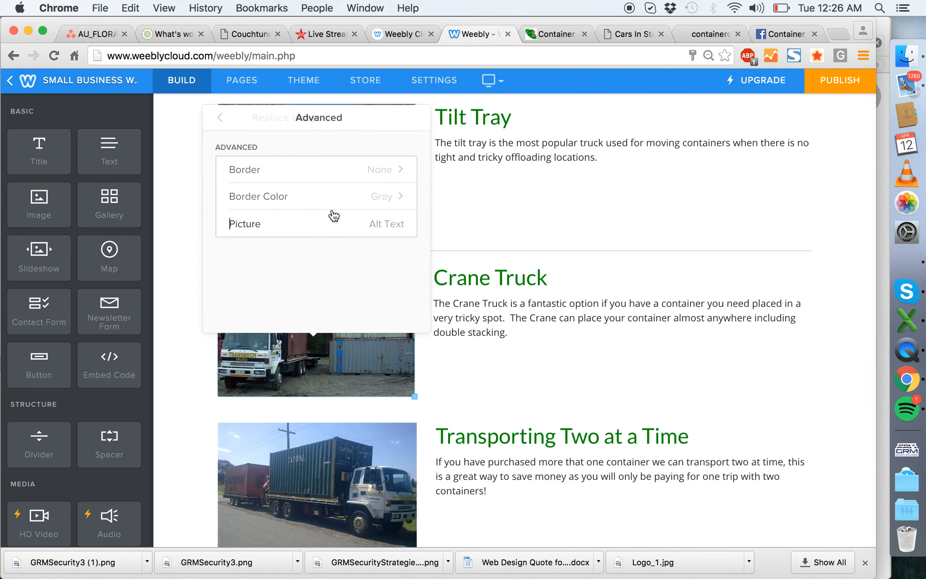
{"action": "left_click", "coordinate": [311, 178]}
{"action": "left_click", "coordinate": [294, 199]}
{"action": "left_click", "coordinate": [190, 223]}
- Add the same thin border to the Transporting Two at a Time photo
{"action": "scroll", "coordinate": [190, 222], "scroll_direction": "down", "scroll_amount": 6}
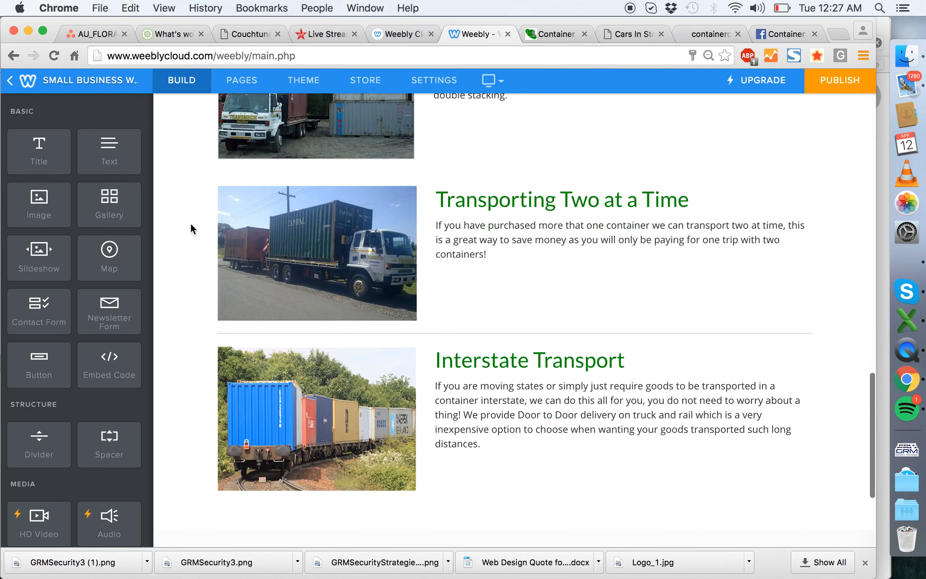
{"action": "left_click", "coordinate": [382, 236]}
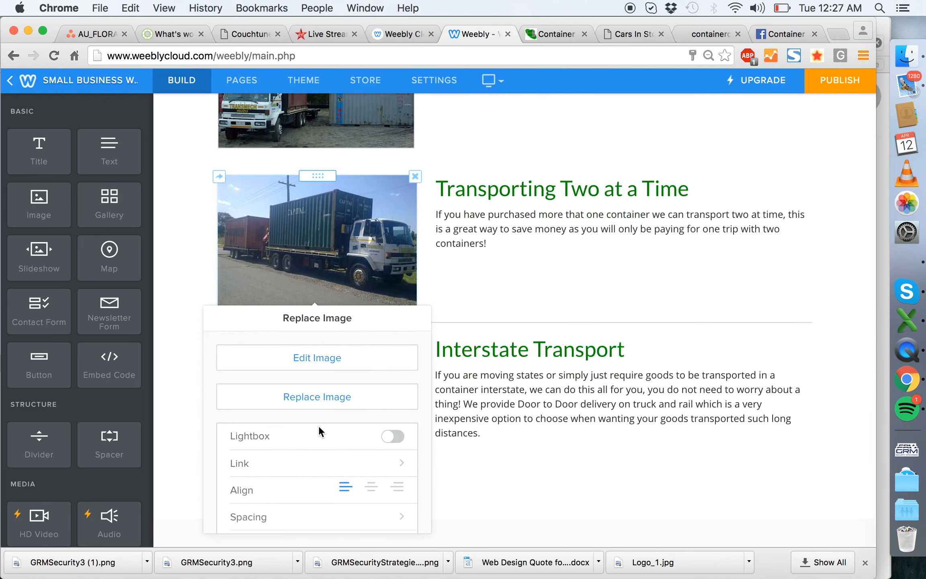
{"action": "scroll", "coordinate": [310, 488], "scroll_direction": "down", "scroll_amount": 2}
{"action": "left_click", "coordinate": [328, 506]}
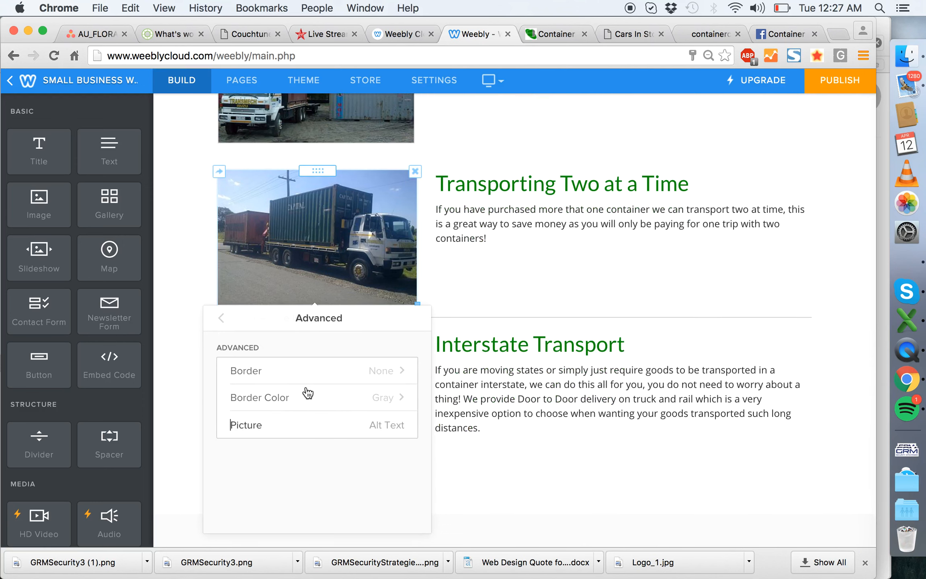
{"action": "left_click", "coordinate": [333, 380]}
{"action": "left_click", "coordinate": [292, 400]}
{"action": "left_click", "coordinate": [202, 335]}
- Give the Interstate Transport photo the same thin border as the photos above it
{"action": "scroll", "coordinate": [282, 342], "scroll_direction": "down", "scroll_amount": 3}
{"action": "left_click", "coordinate": [354, 353]}
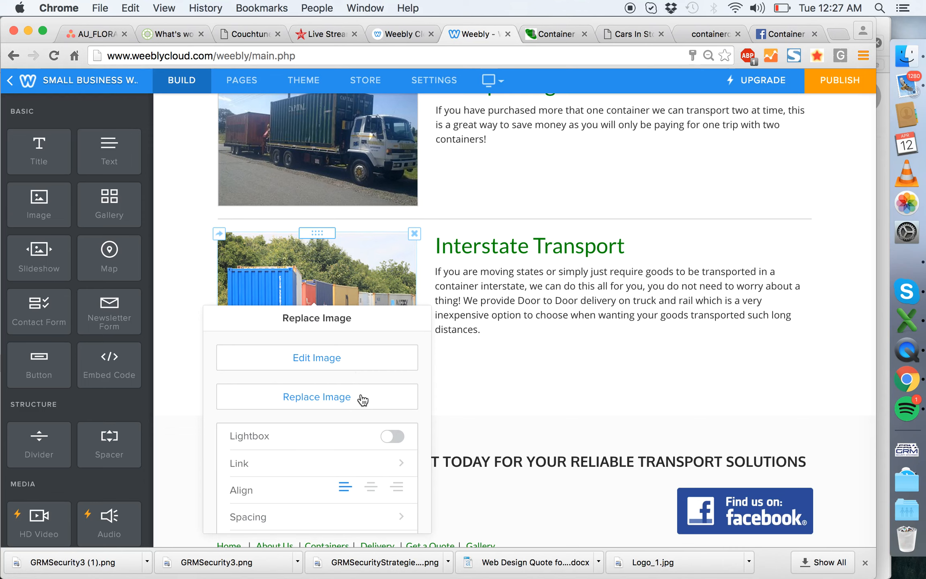
{"action": "scroll", "coordinate": [363, 400], "scroll_direction": "down", "scroll_amount": 3}
{"action": "left_click", "coordinate": [361, 500]}
{"action": "left_click", "coordinate": [324, 383]}
{"action": "left_click", "coordinate": [279, 398]}
{"action": "left_click", "coordinate": [177, 321]}
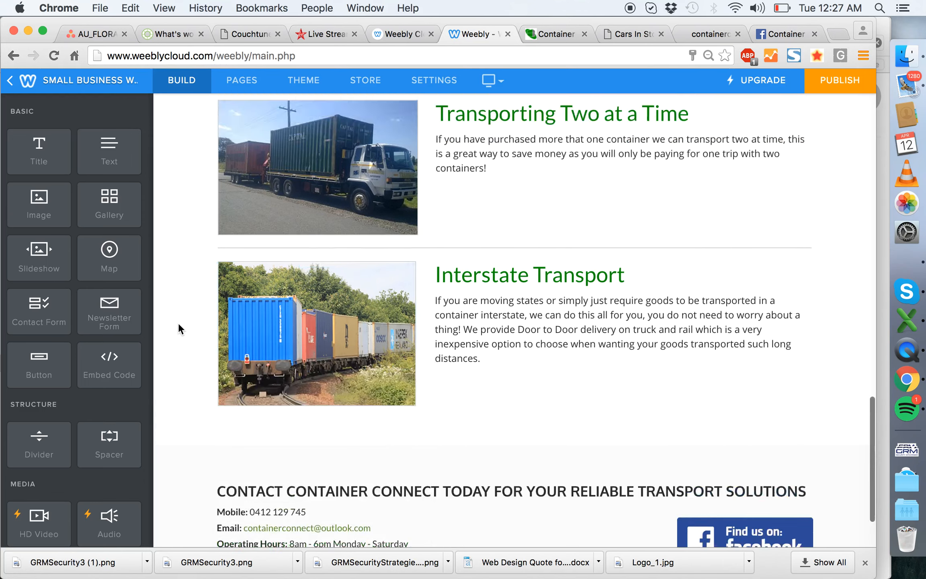
- Turn on the lightbox option for the Tilt Tray photo
{"action": "scroll", "coordinate": [177, 322], "scroll_direction": "up", "scroll_amount": 10}
{"action": "left_click", "coordinate": [318, 321]}
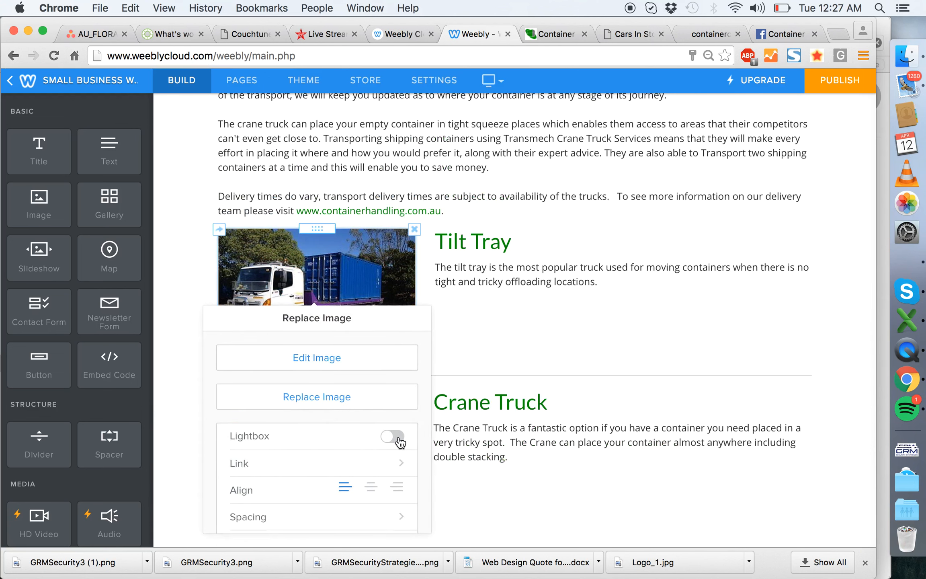
{"action": "left_click", "coordinate": [203, 260]}
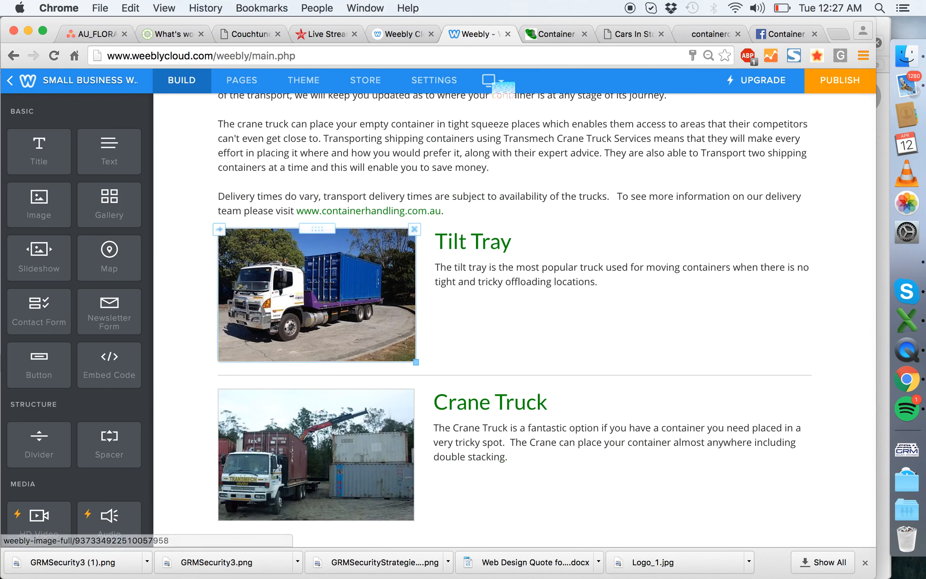
- Enable the lightbox for the Crane Truck photo as well
{"action": "scroll", "coordinate": [305, 287], "scroll_direction": "down", "scroll_amount": 2}
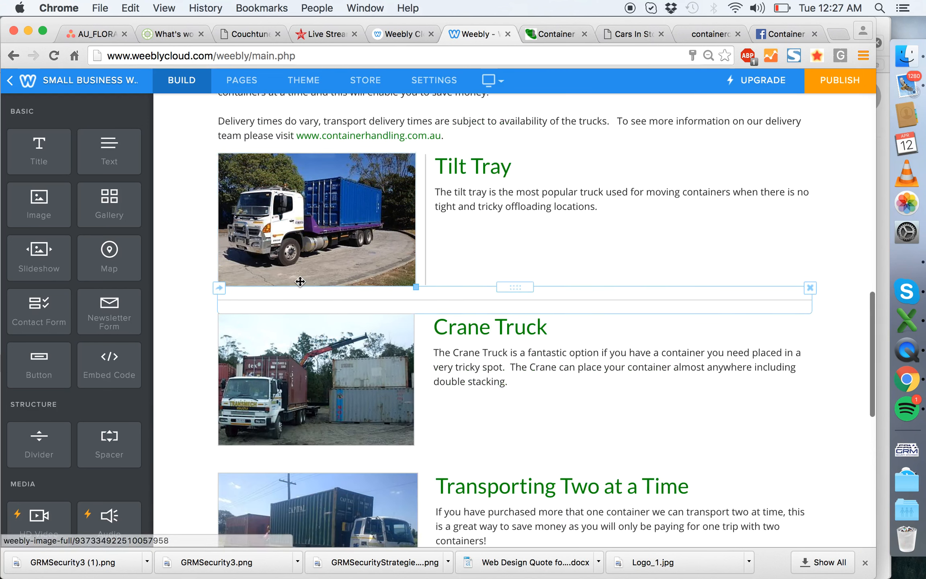
{"action": "left_click", "coordinate": [317, 330]}
{"action": "scroll", "coordinate": [343, 237], "scroll_direction": "down", "scroll_amount": 3}
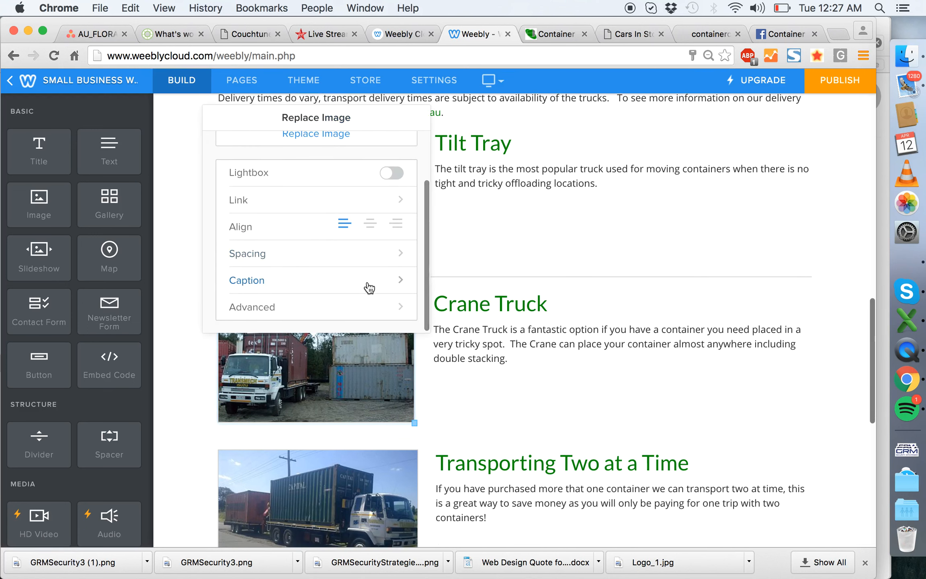
{"action": "left_click", "coordinate": [392, 173]}
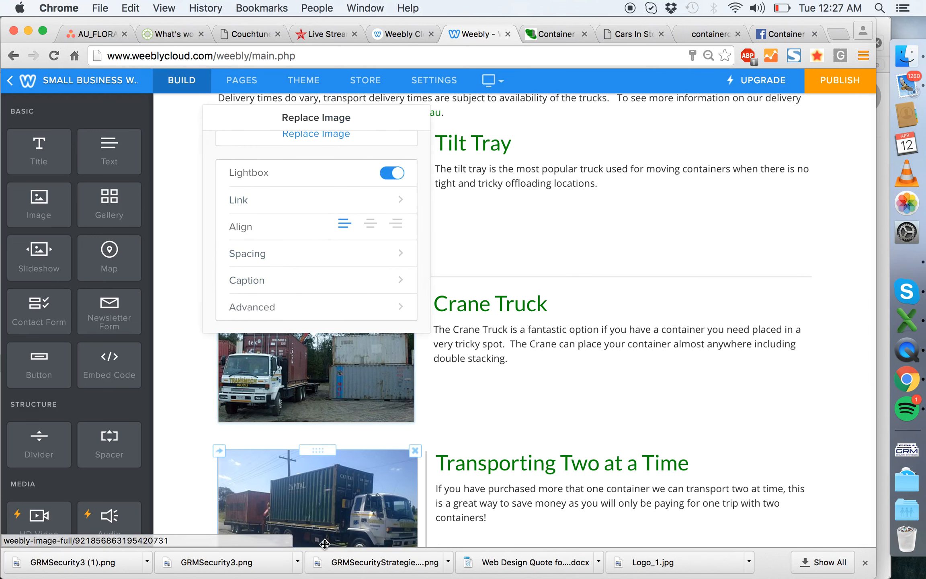
- Enable the lightbox for the Transporting Two at a Time photo and check its image settings
{"action": "scroll", "coordinate": [322, 328], "scroll_direction": "down", "scroll_amount": 5}
{"action": "left_click", "coordinate": [167, 275]}
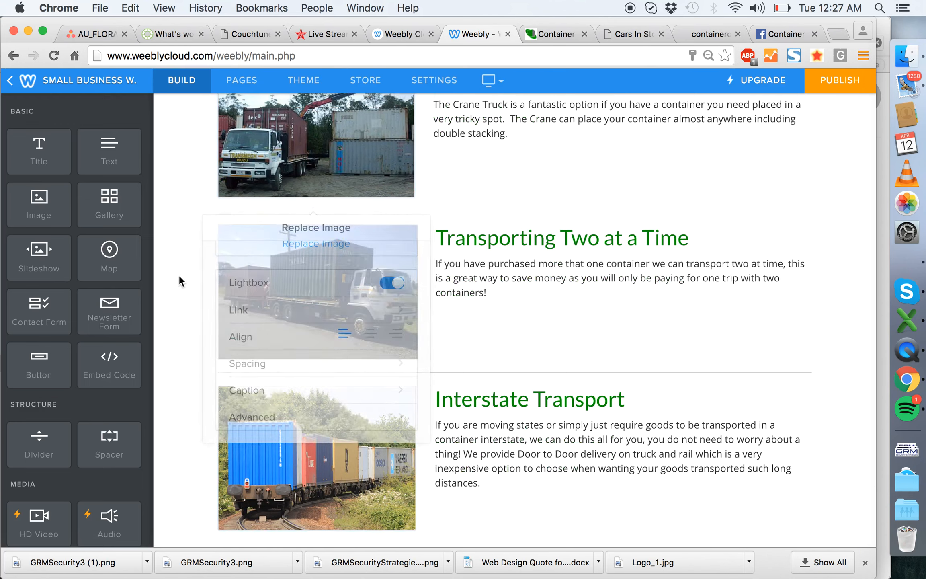
{"action": "left_click", "coordinate": [312, 299]}
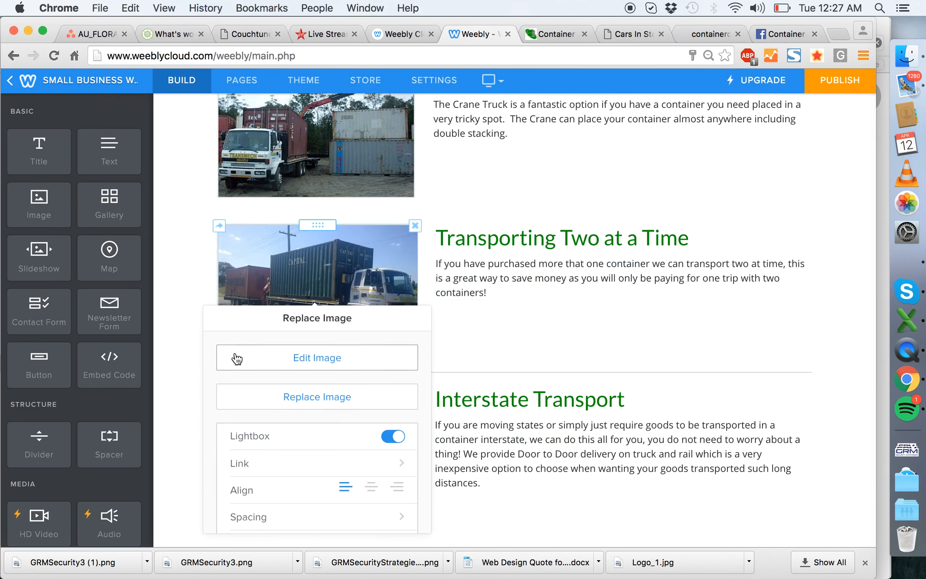
{"action": "scroll", "coordinate": [236, 359], "scroll_direction": "down", "scroll_amount": 5}
{"action": "left_click", "coordinate": [193, 364]}
- Switch on the lightbox for the Interstate Transport photo
{"action": "left_click", "coordinate": [335, 364]}
{"action": "scroll", "coordinate": [346, 280], "scroll_direction": "down", "scroll_amount": 2}
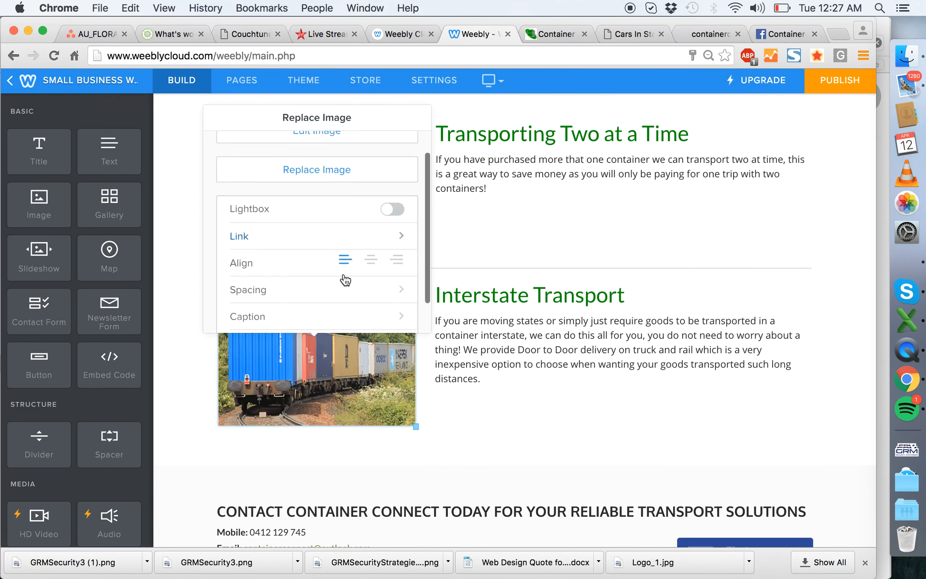
{"action": "scroll", "coordinate": [345, 280], "scroll_direction": "down", "scroll_amount": 2}
{"action": "left_click", "coordinate": [393, 173]}
{"action": "left_click", "coordinate": [181, 169]}
- Go to the Containers page and turn on the lightbox for the A Grade Container photo
{"action": "scroll", "coordinate": [181, 168], "scroll_direction": "up", "scroll_amount": 20}
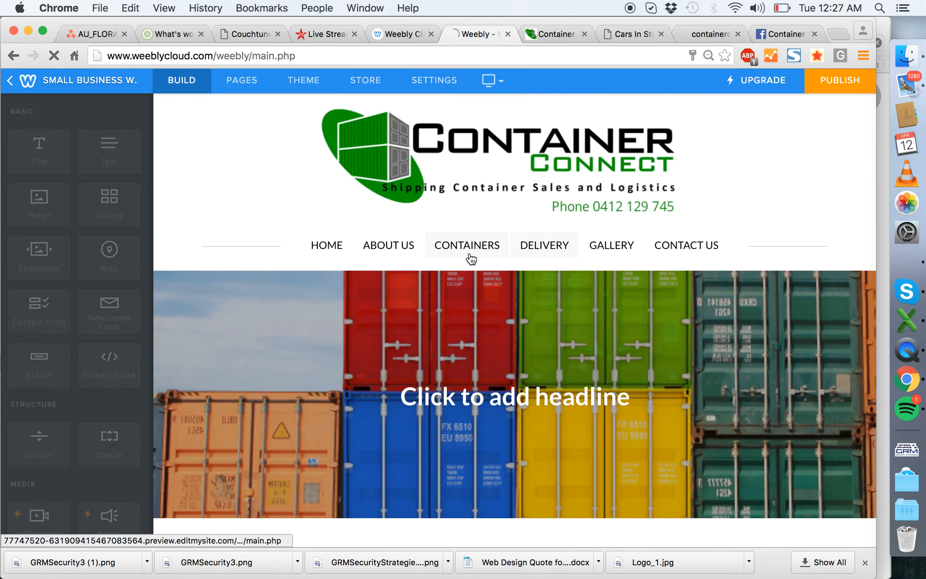
{"action": "scroll", "coordinate": [477, 305], "scroll_direction": "down", "scroll_amount": 10}
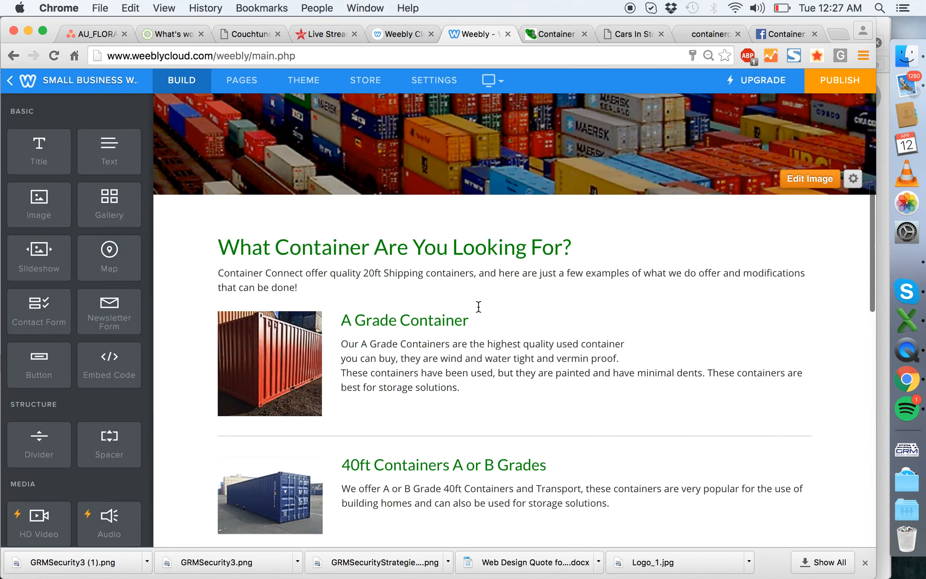
{"action": "left_click", "coordinate": [270, 257]}
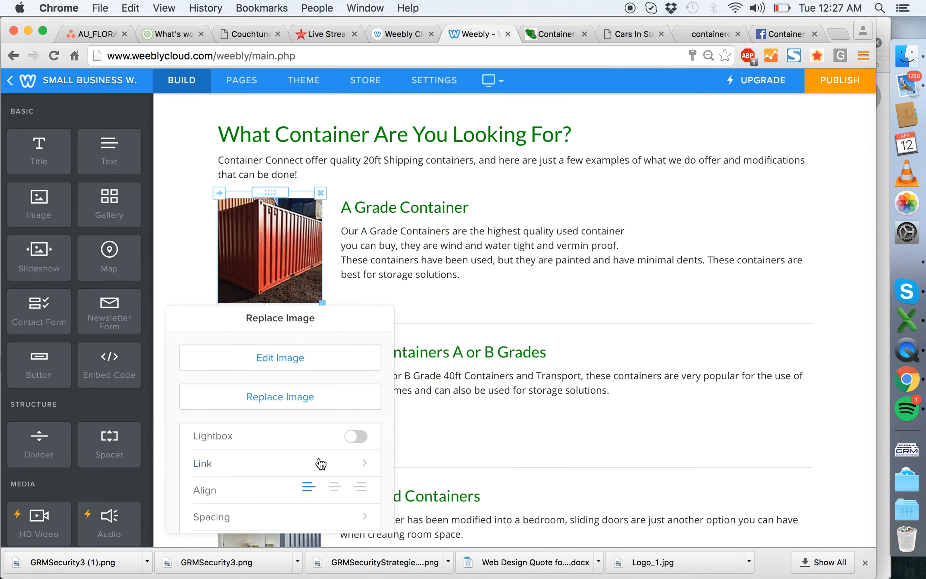
{"action": "left_click", "coordinate": [181, 254]}
- Enable the lightbox and set a Hairline border on the 40ft Containers A or B Grades photo
{"action": "scroll", "coordinate": [180, 269], "scroll_direction": "down", "scroll_amount": 5}
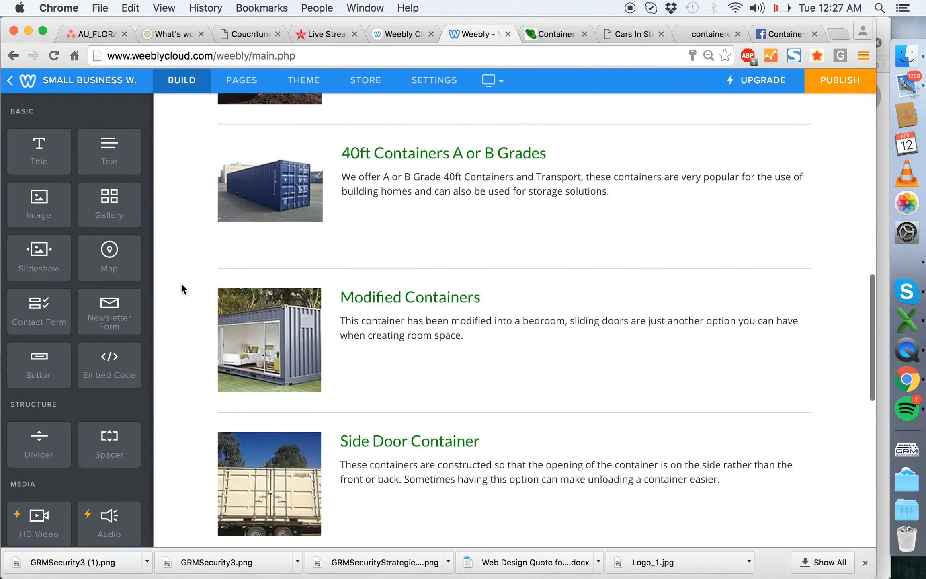
{"action": "left_click", "coordinate": [270, 181]}
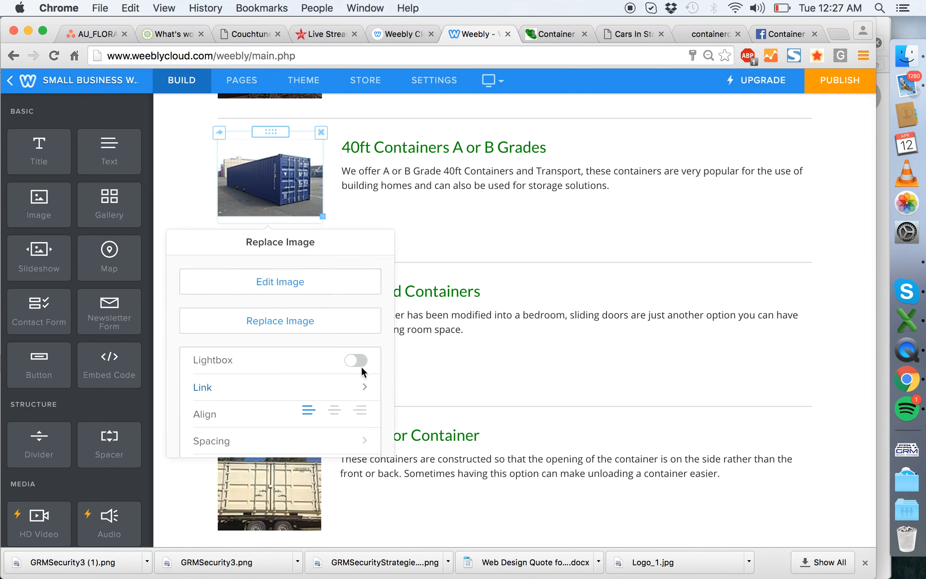
{"action": "scroll", "coordinate": [294, 384], "scroll_direction": "down", "scroll_amount": 3}
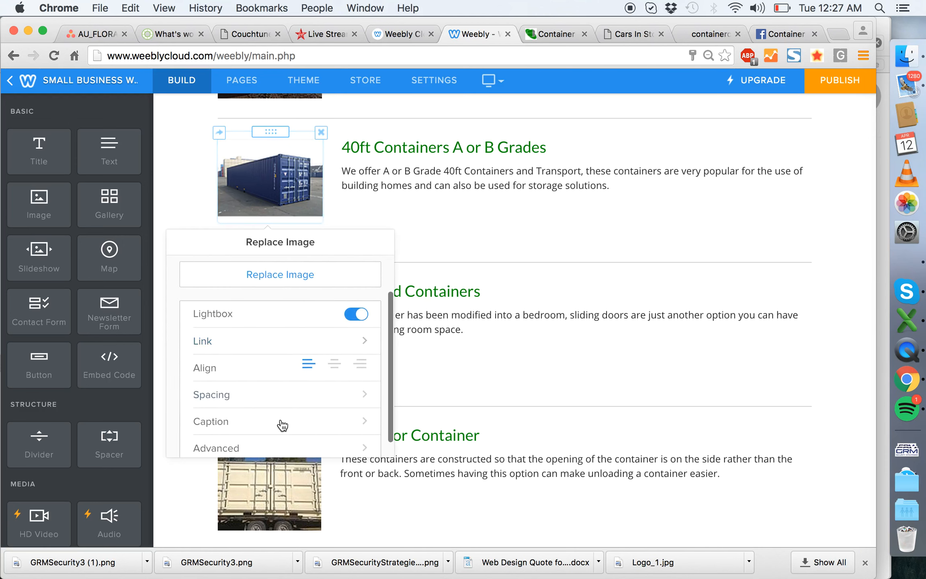
{"action": "left_click", "coordinate": [292, 447]}
{"action": "left_click", "coordinate": [306, 300]}
{"action": "left_click", "coordinate": [252, 319]}
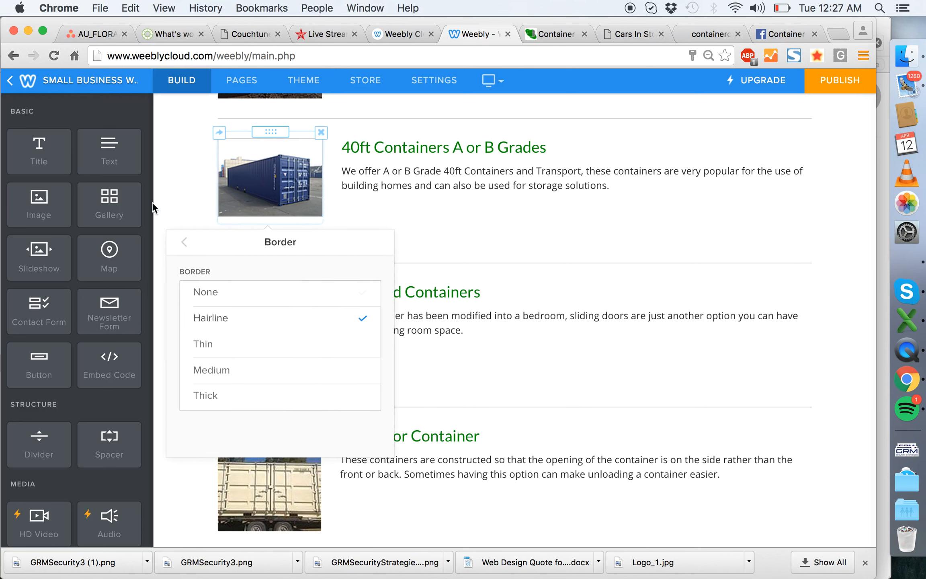
{"action": "left_click", "coordinate": [181, 188]}
- Add a Hairline border to the A Grade Container photo
{"action": "scroll", "coordinate": [181, 188], "scroll_direction": "up", "scroll_amount": 4}
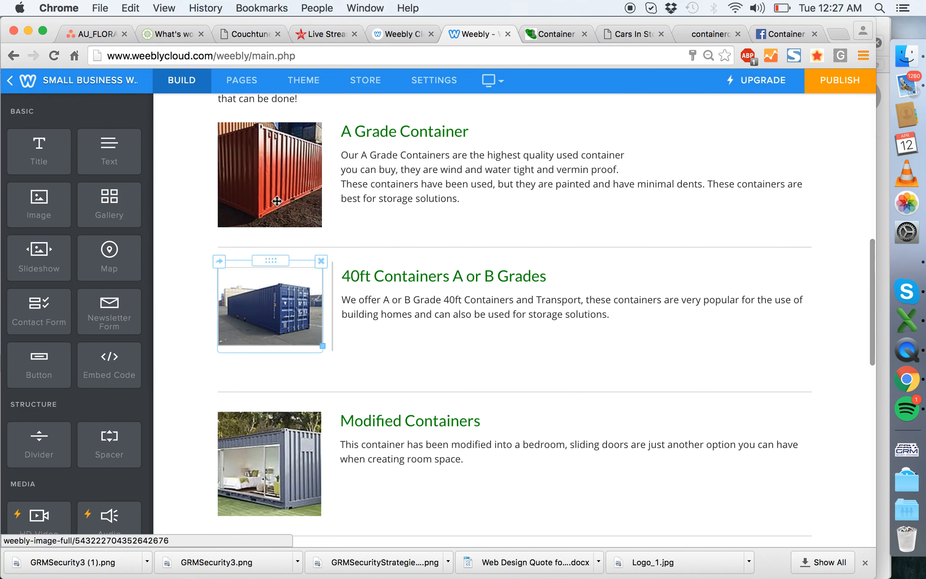
{"action": "left_click", "coordinate": [272, 216]}
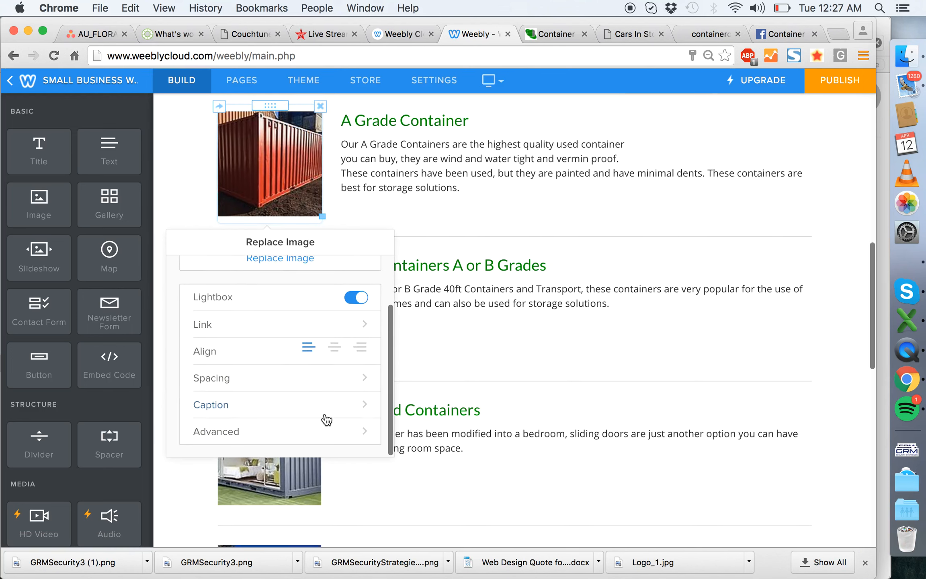
{"action": "left_click", "coordinate": [347, 428]}
{"action": "left_click", "coordinate": [327, 300]}
{"action": "left_click", "coordinate": [258, 324]}
{"action": "left_click", "coordinate": [185, 196]}
- Turn on the lightbox and apply a Hairline border to the Modified Containers photo
{"action": "scroll", "coordinate": [184, 196], "scroll_direction": "down", "scroll_amount": 5}
{"action": "left_click", "coordinate": [265, 249]}
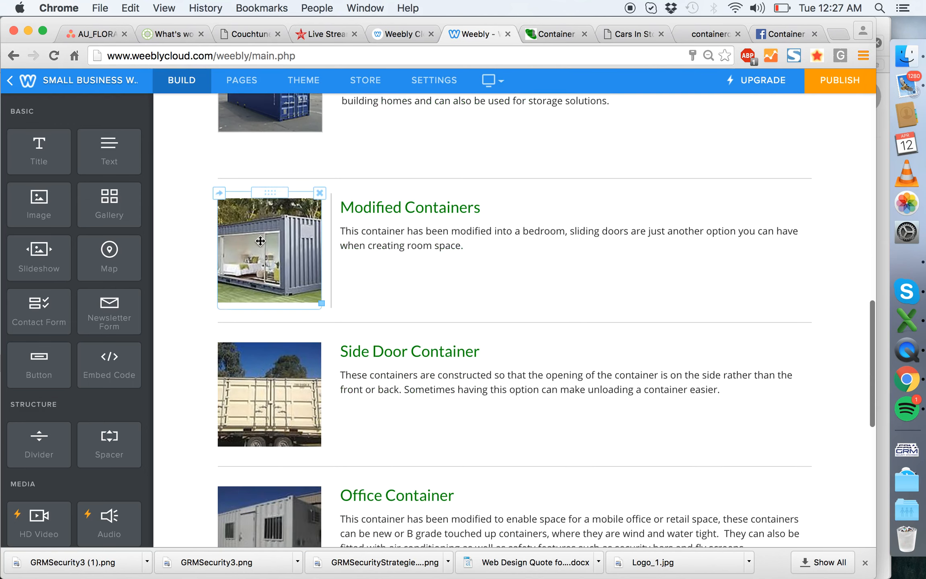
{"action": "left_click", "coordinate": [318, 476]}
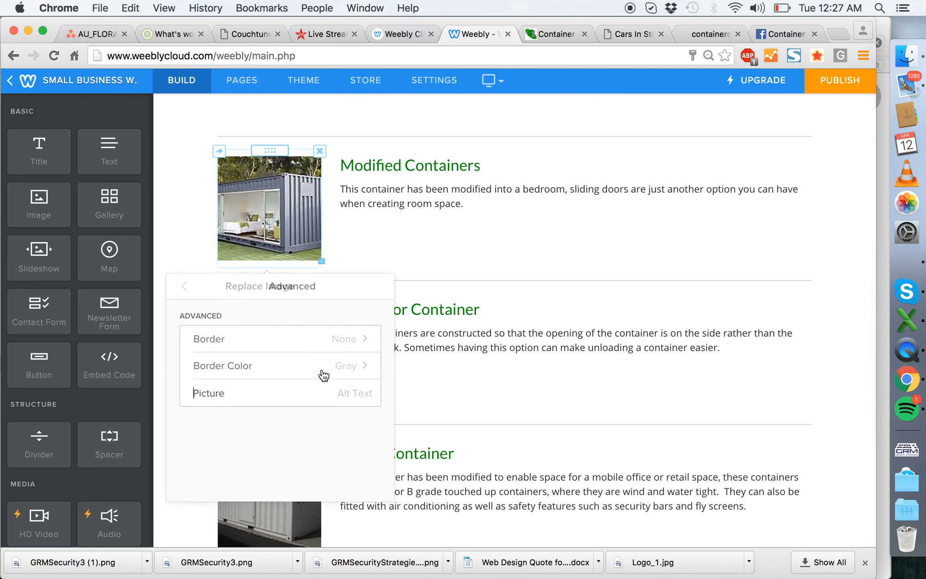
{"action": "left_click", "coordinate": [350, 334]}
{"action": "left_click", "coordinate": [293, 364]}
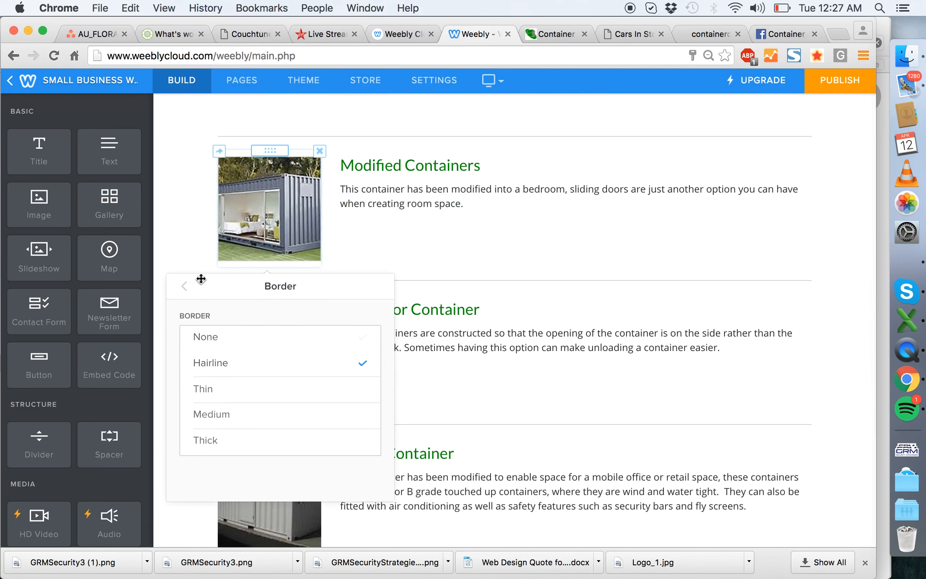
{"action": "left_click", "coordinate": [185, 286]}
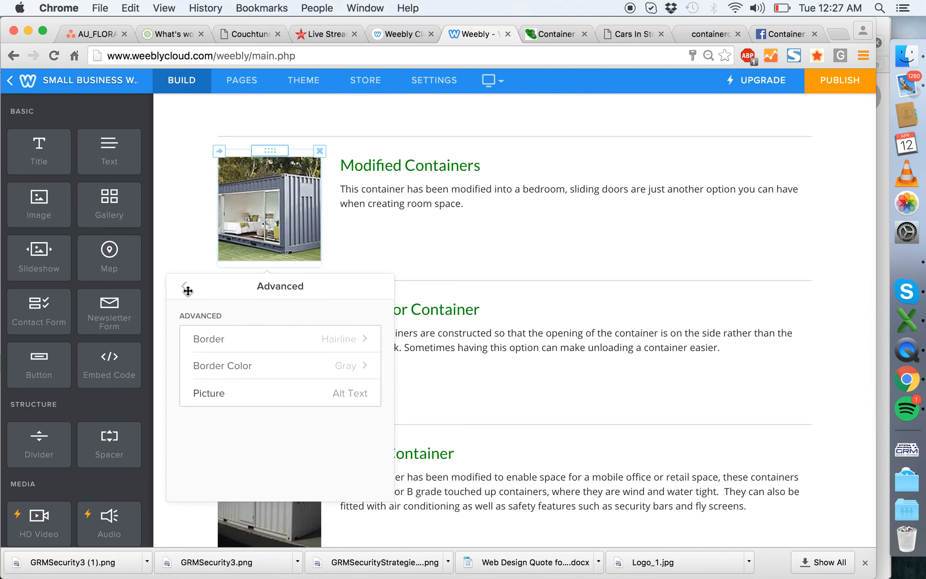
{"action": "left_click", "coordinate": [185, 287]}
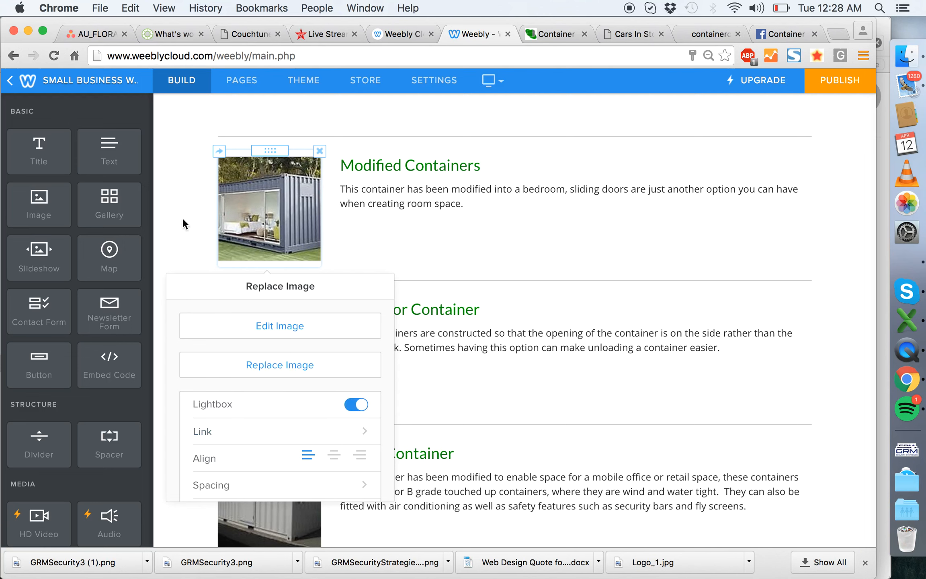
{"action": "left_click", "coordinate": [169, 193]}
- Give the Side Door Container photo a Hairline border and enable its lightbox
{"action": "scroll", "coordinate": [169, 193], "scroll_direction": "down", "scroll_amount": 4}
{"action": "left_click", "coordinate": [306, 258]}
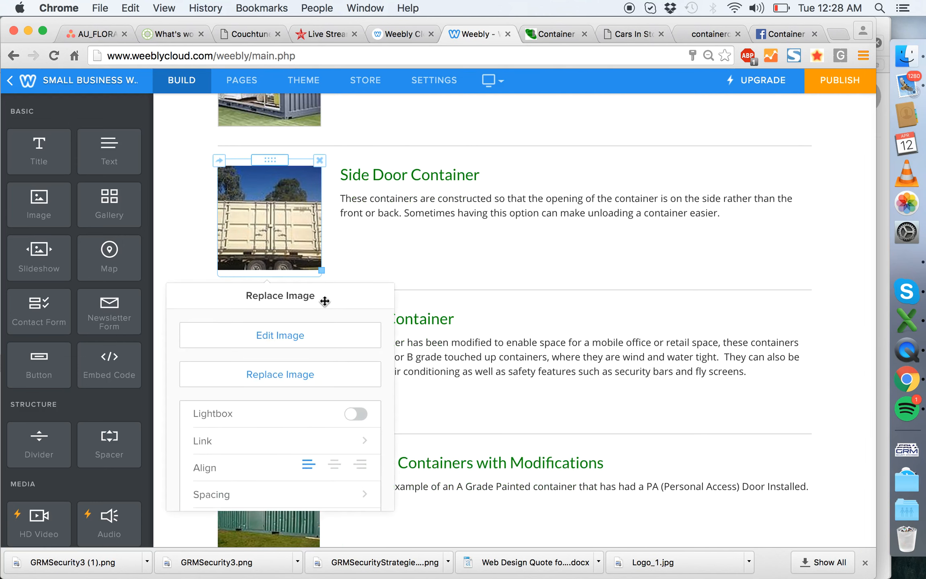
{"action": "scroll", "coordinate": [296, 422], "scroll_direction": "down", "scroll_amount": 2}
{"action": "left_click", "coordinate": [326, 486]}
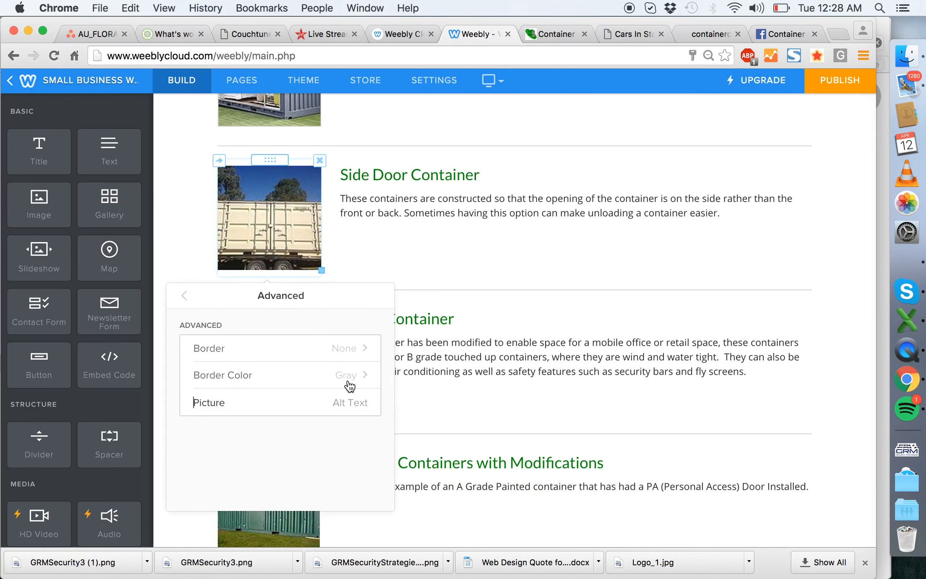
{"action": "left_click", "coordinate": [350, 357]}
{"action": "left_click", "coordinate": [188, 294]}
{"action": "left_click", "coordinate": [188, 295]}
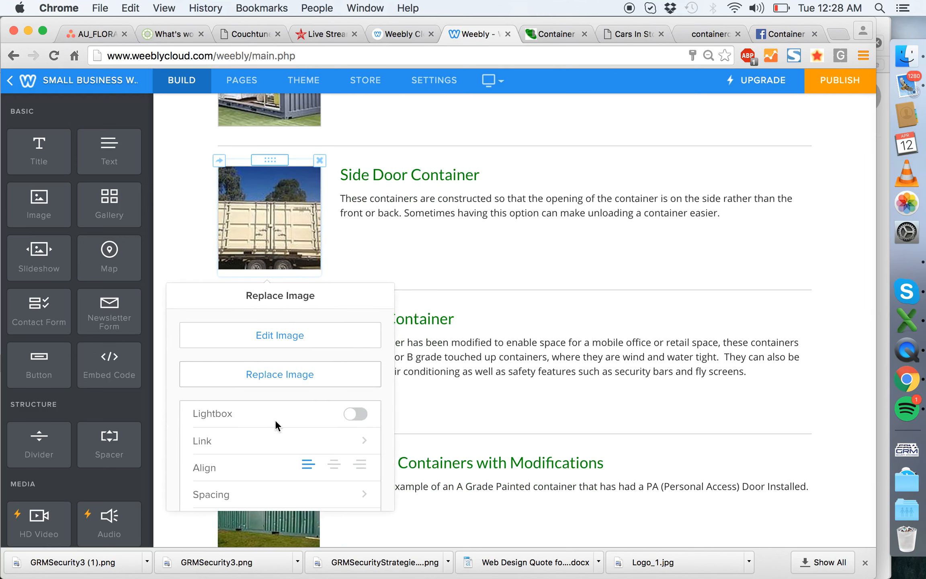
{"action": "left_click", "coordinate": [357, 419]}
- Enable the lightbox and add a Hairline border for the A Grade Containers with Modifications photo
{"action": "scroll", "coordinate": [189, 236], "scroll_direction": "down", "scroll_amount": 5}
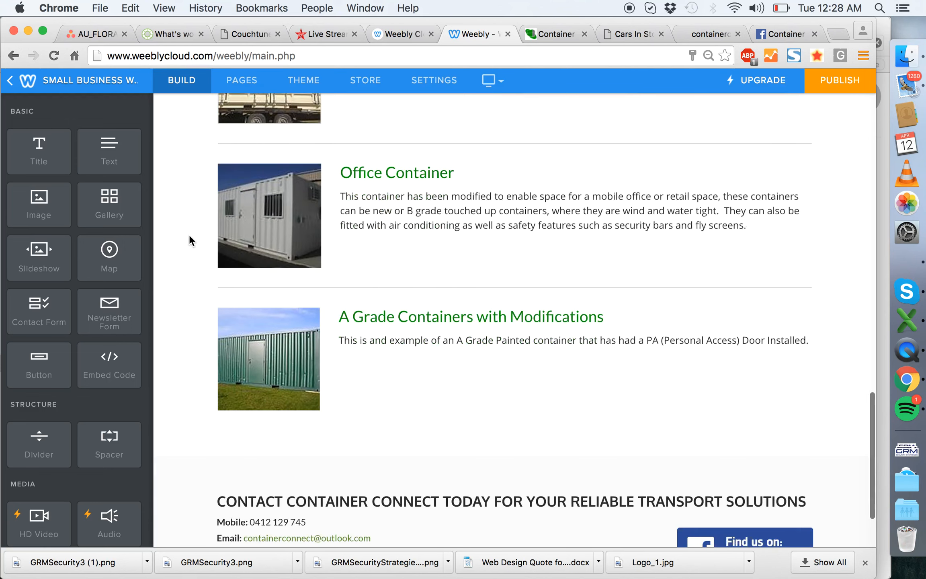
{"action": "left_click", "coordinate": [297, 281]}
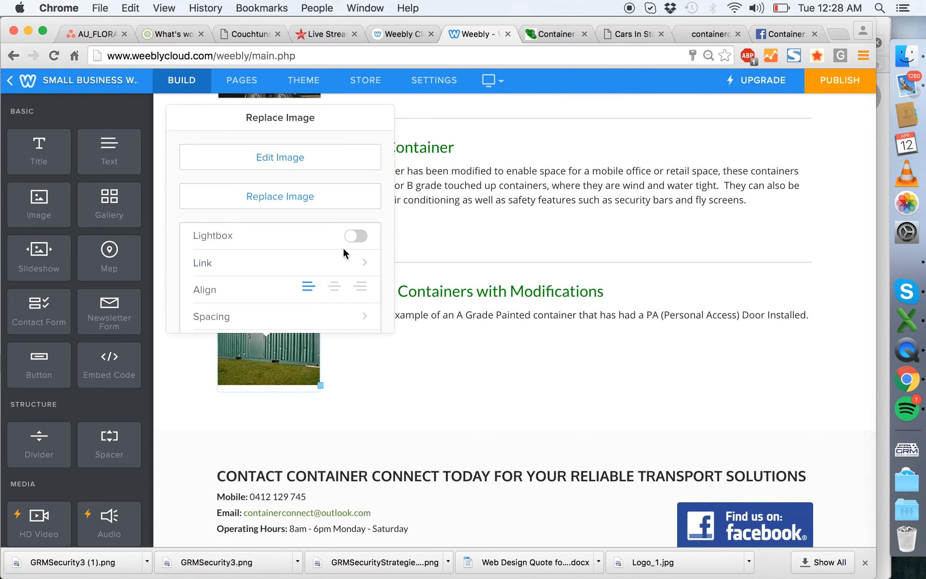
{"action": "left_click", "coordinate": [358, 236]}
{"action": "scroll", "coordinate": [296, 275], "scroll_direction": "down", "scroll_amount": 3}
{"action": "left_click", "coordinate": [315, 305]}
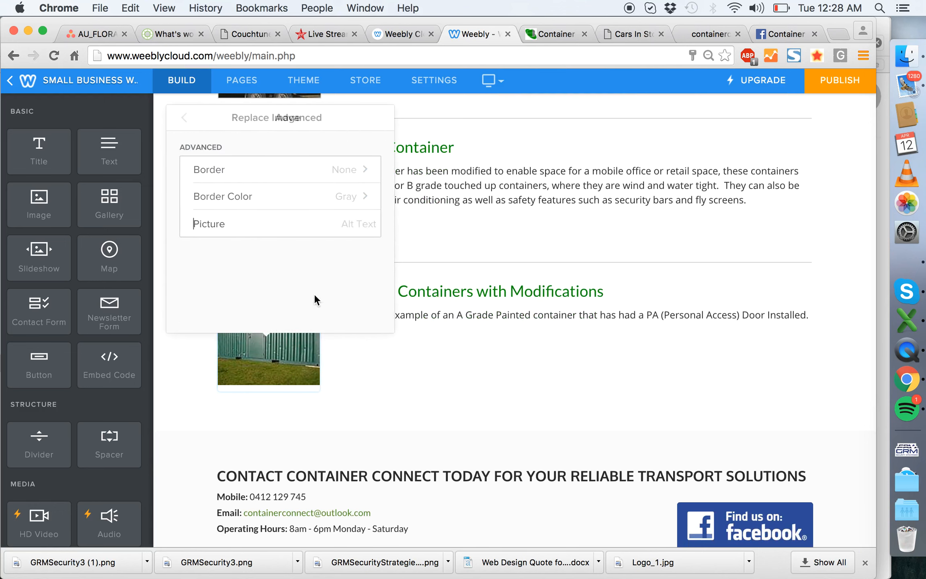
{"action": "left_click", "coordinate": [338, 171]}
{"action": "left_click", "coordinate": [300, 197]}
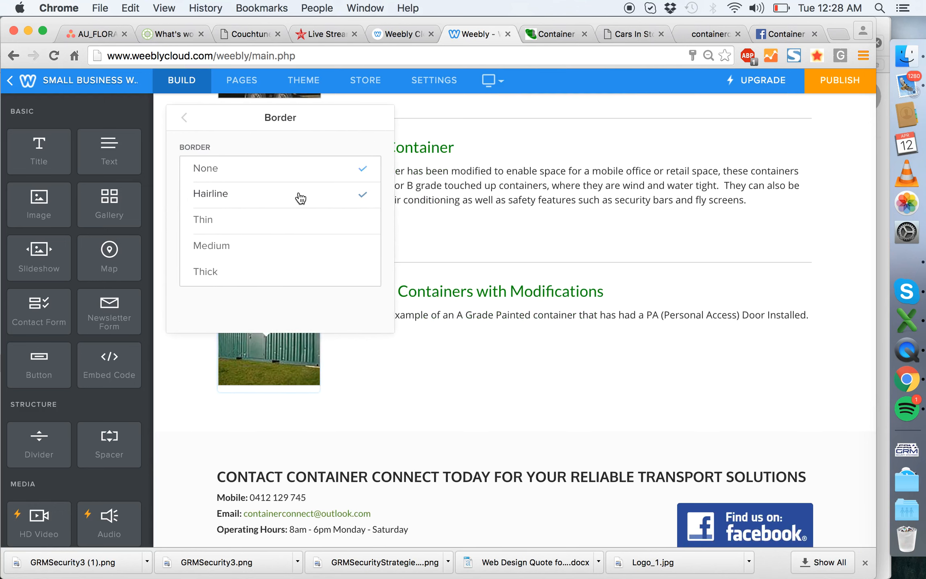
{"action": "left_click", "coordinate": [192, 355]}
- Look over the end of the Containers page and the content of the Delivery page
{"action": "scroll", "coordinate": [189, 324], "scroll_direction": "down", "scroll_amount": 2}
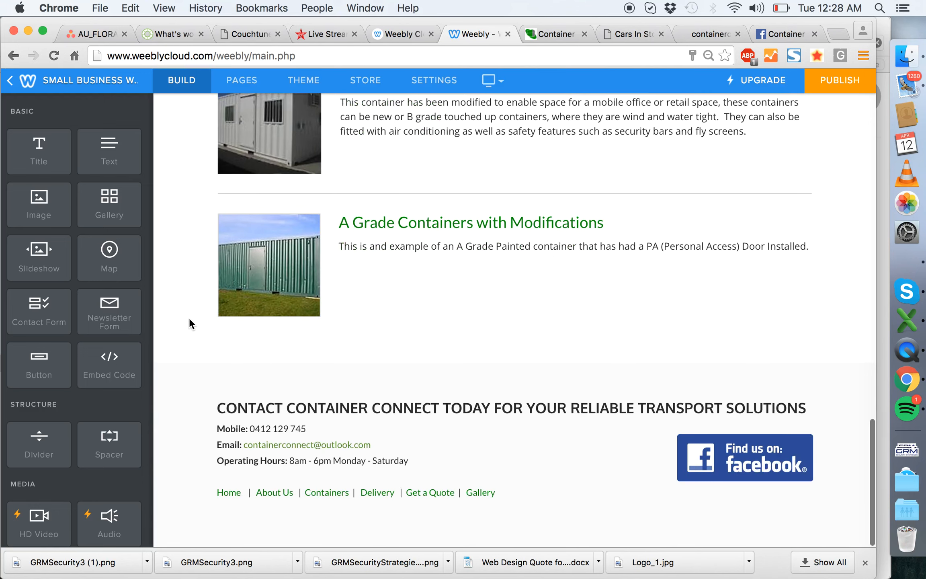
{"action": "scroll", "coordinate": [189, 318], "scroll_direction": "up", "scroll_amount": 20}
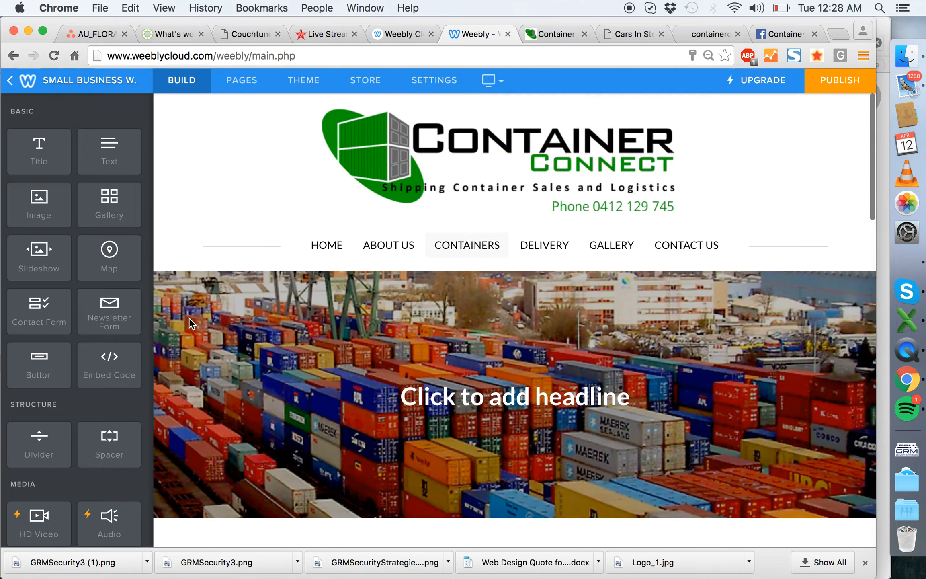
{"action": "left_click", "coordinate": [558, 248]}
{"action": "scroll", "coordinate": [500, 294], "scroll_direction": "down", "scroll_amount": 15}
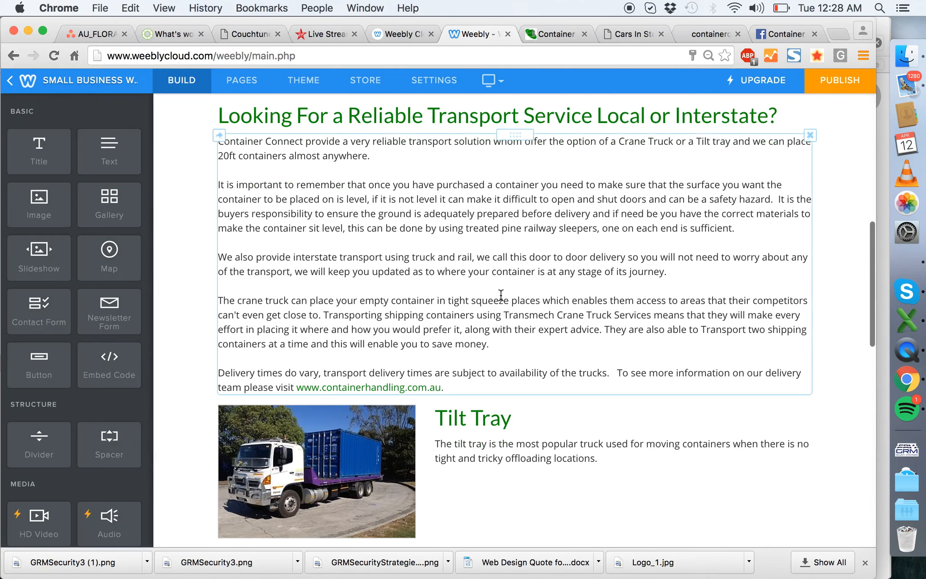
{"action": "scroll", "coordinate": [500, 294], "scroll_direction": "up", "scroll_amount": 20}
- On the Gallery page, capitalize "our" so the heading reads "Photo Gallery of Our Containers"
{"action": "left_click", "coordinate": [607, 240]}
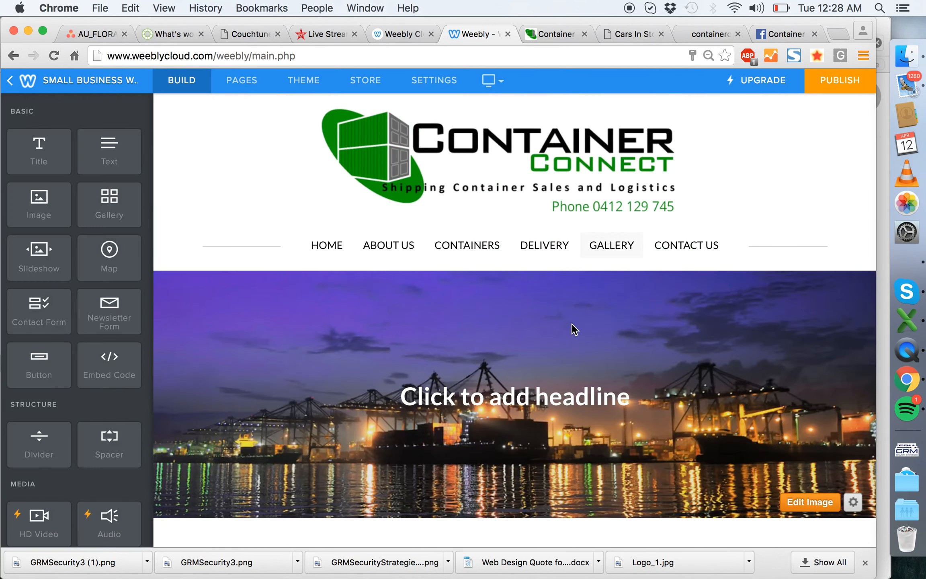
{"action": "scroll", "coordinate": [572, 326], "scroll_direction": "down", "scroll_amount": 2}
{"action": "scroll", "coordinate": [222, 360], "scroll_direction": "down", "scroll_amount": 5}
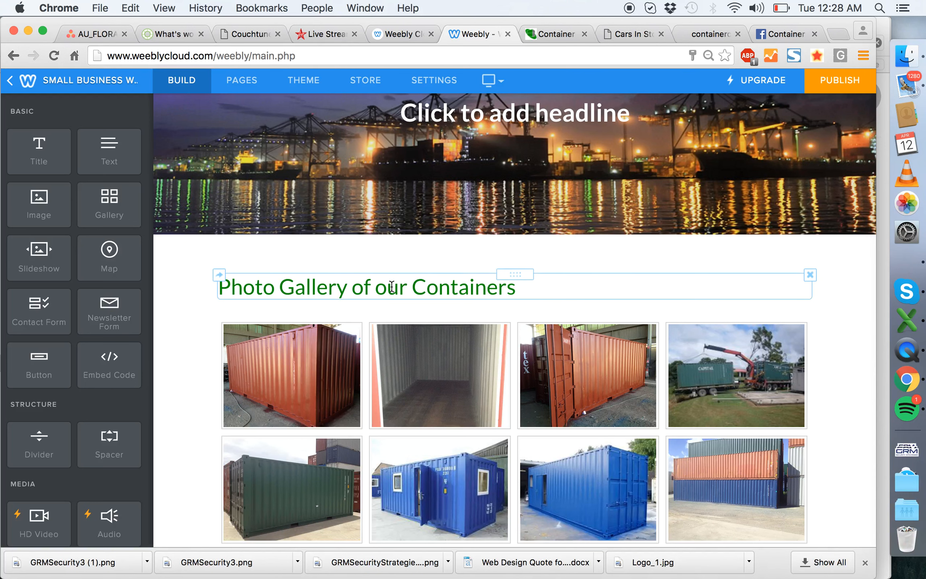
{"action": "left_click", "coordinate": [385, 286]}
{"action": "key", "text": "BackSpace"}
{"action": "type", "text": "O"}
{"action": "left_click", "coordinate": [183, 287]}
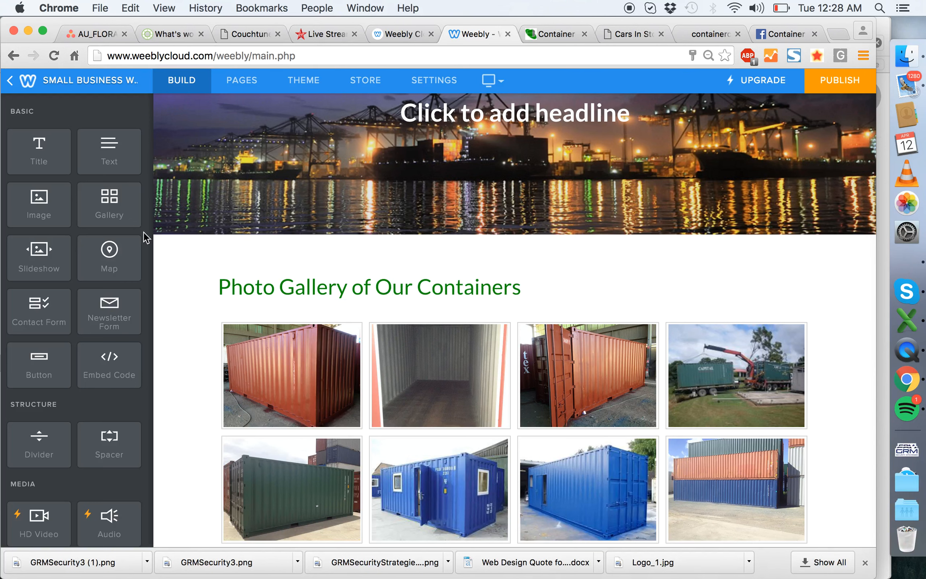
- Add a text paragraph below the gallery heading: "Please click on the images below to open a gallery of some of our Containers. Visit our Facebook page for the latest updates."
{"action": "left_click_drag", "start_coordinate": [109, 154], "coordinate": [470, 320]}
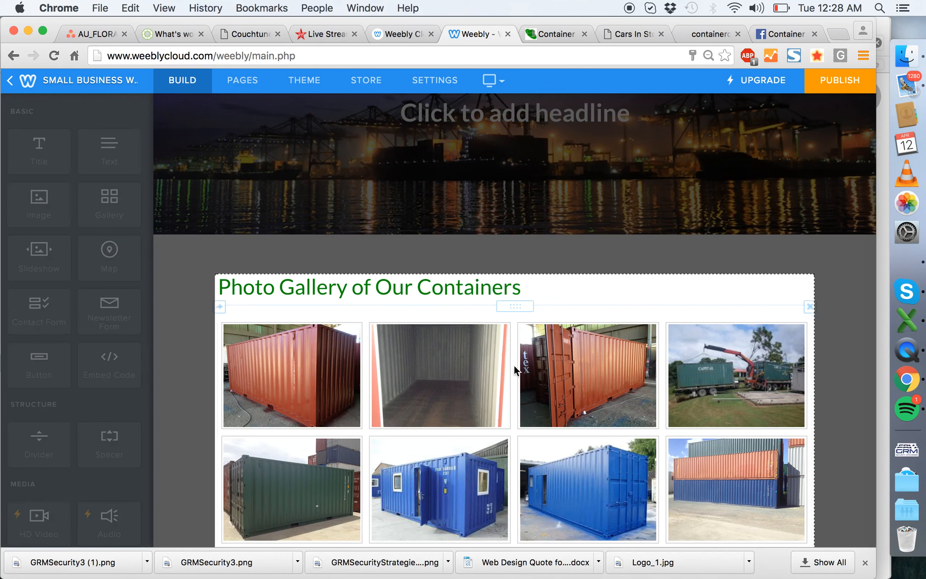
{"action": "left_click", "coordinate": [357, 313]}
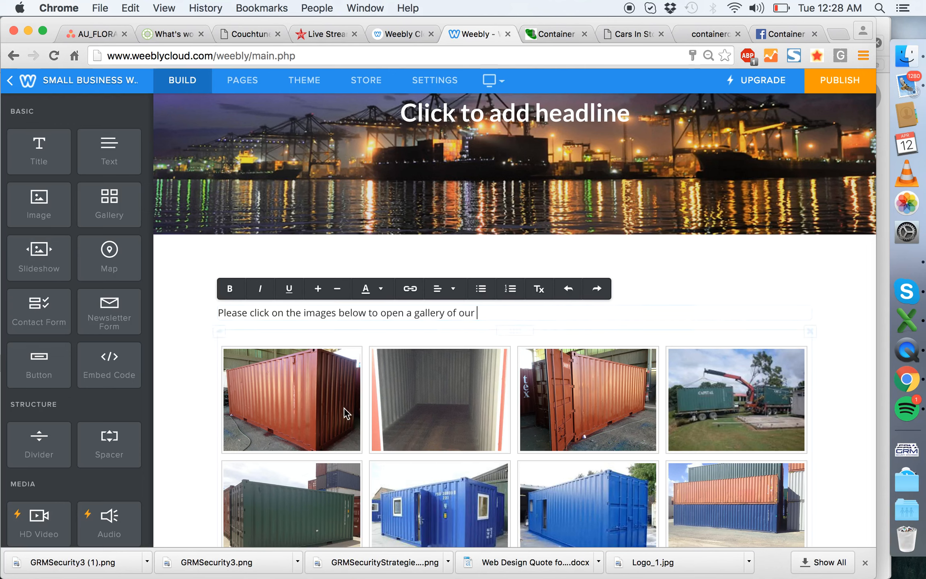
{"action": "scroll", "coordinate": [346, 407], "scroll_direction": "down", "scroll_amount": 10}
{"action": "scroll", "coordinate": [346, 407], "scroll_direction": "up", "scroll_amount": 7}
{"action": "type", "text": "Containers.  Visit our Facebook page for the latest updates."}
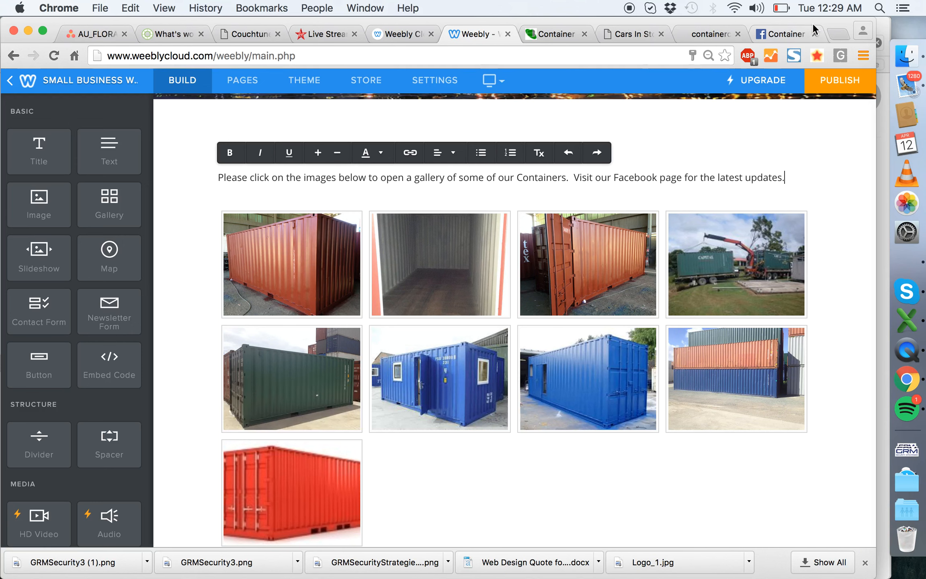
- Link "Visit our Facebook page for the latest updates" to the company's Facebook page URL, set to open in a new window
{"action": "left_click", "coordinate": [784, 33]}
{"action": "left_click", "coordinate": [481, 32]}
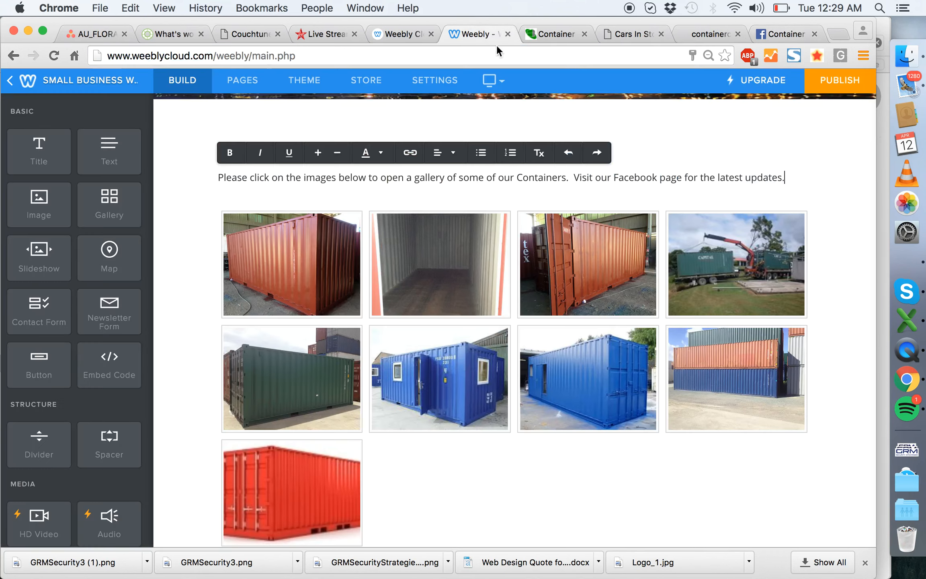
{"action": "left_click", "coordinate": [672, 178]}
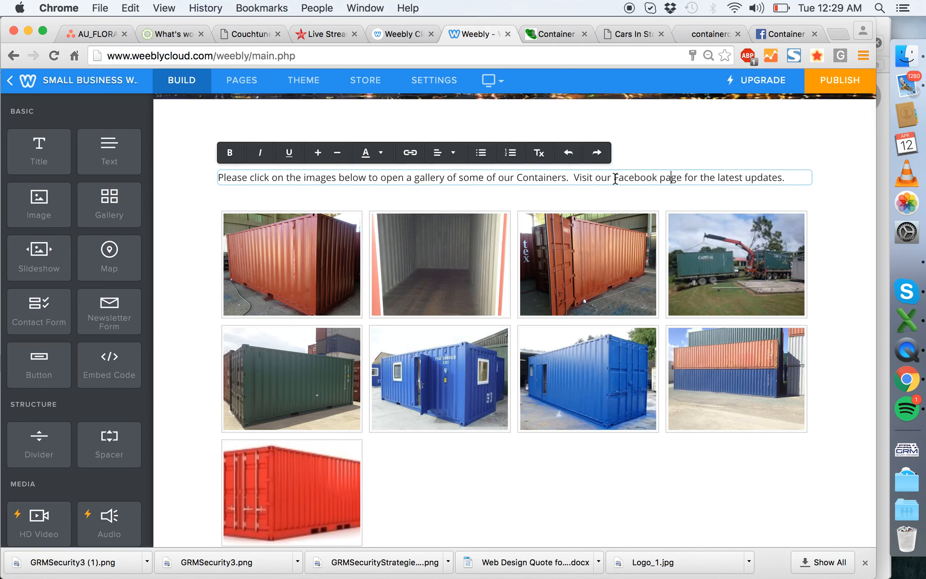
{"action": "left_click_drag", "start_coordinate": [575, 178], "coordinate": [780, 176]}
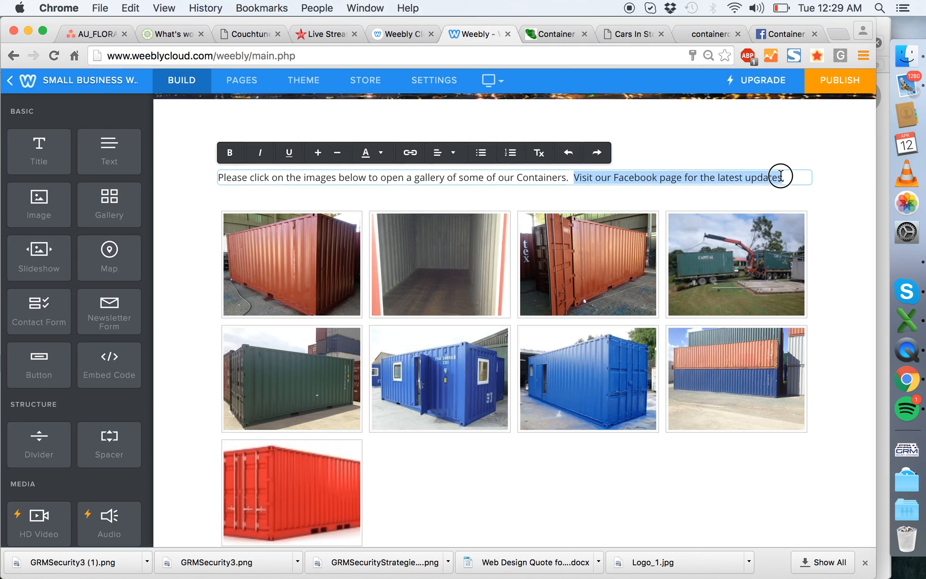
{"action": "left_click", "coordinate": [410, 152]}
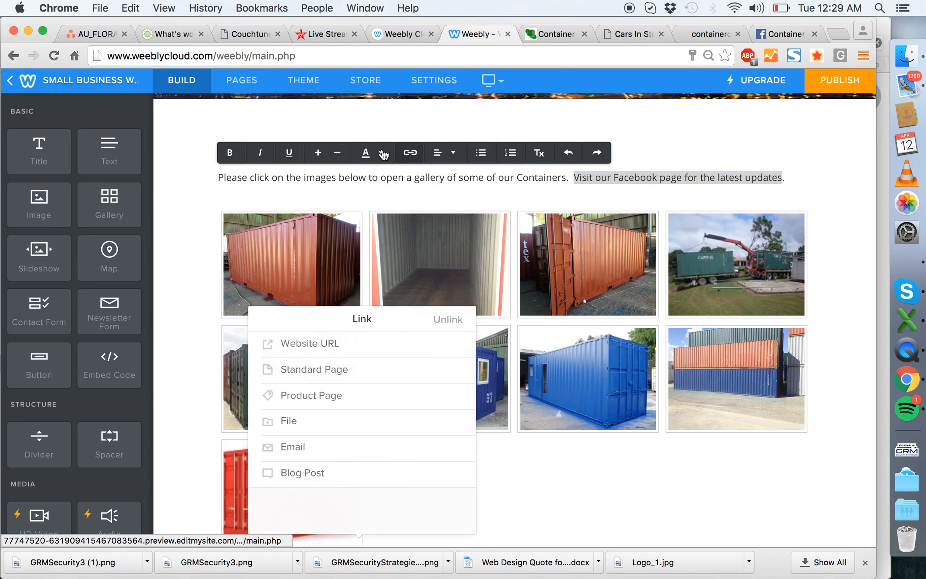
{"action": "left_click", "coordinate": [348, 345]}
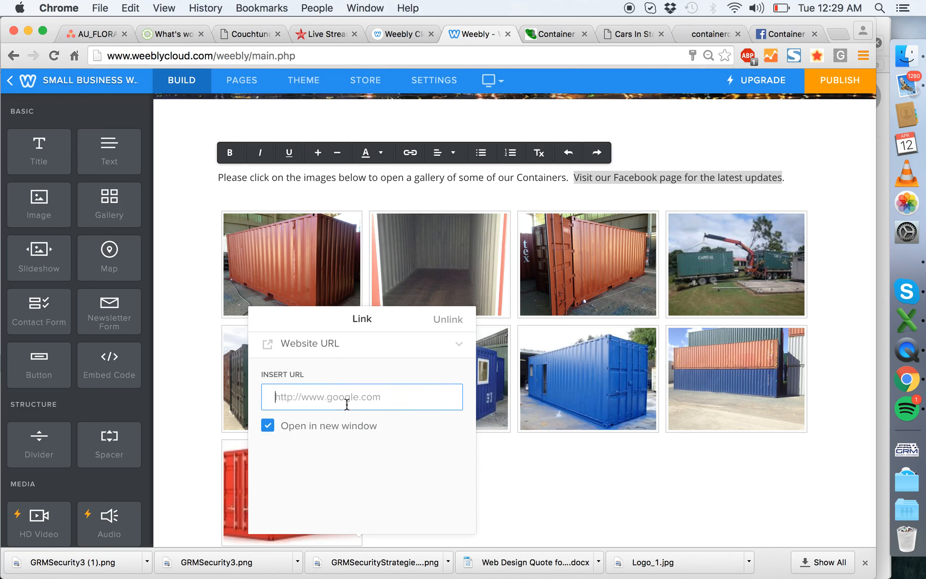
{"action": "type", "text": "https://www.facebook.com/containerconnect?fref=ts"}
{"action": "left_click", "coordinate": [190, 314]}
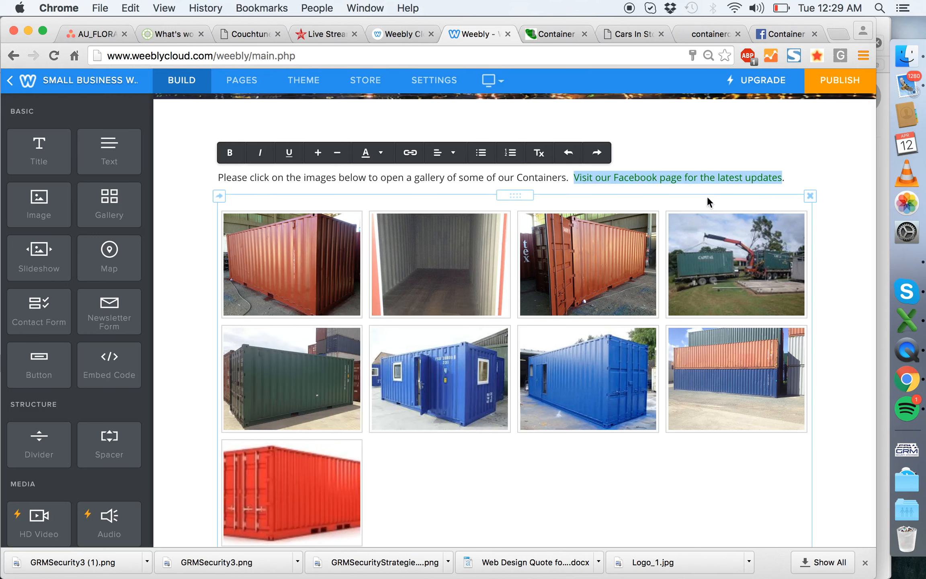
{"action": "left_click", "coordinate": [829, 205]}
- Set the container photo gallery to 3 columns
{"action": "scroll", "coordinate": [800, 289], "scroll_direction": "down", "scroll_amount": 2}
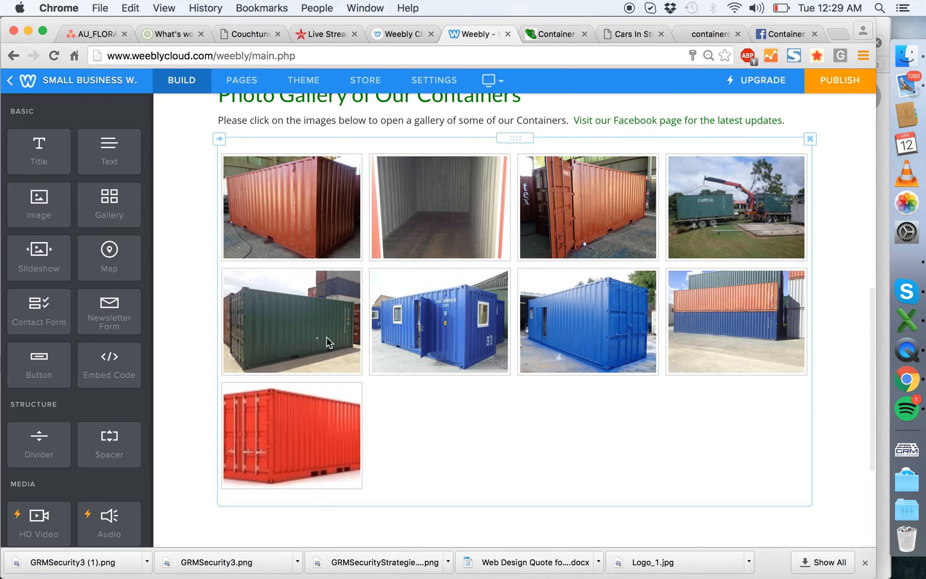
{"action": "scroll", "coordinate": [377, 357], "scroll_direction": "up", "scroll_amount": 3}
{"action": "left_click", "coordinate": [501, 285]}
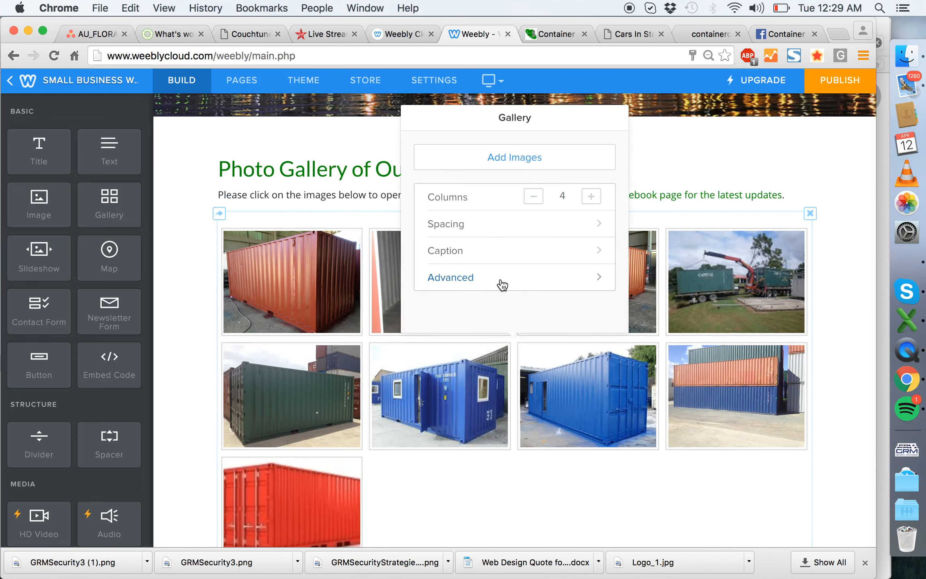
{"action": "left_click", "coordinate": [534, 197]}
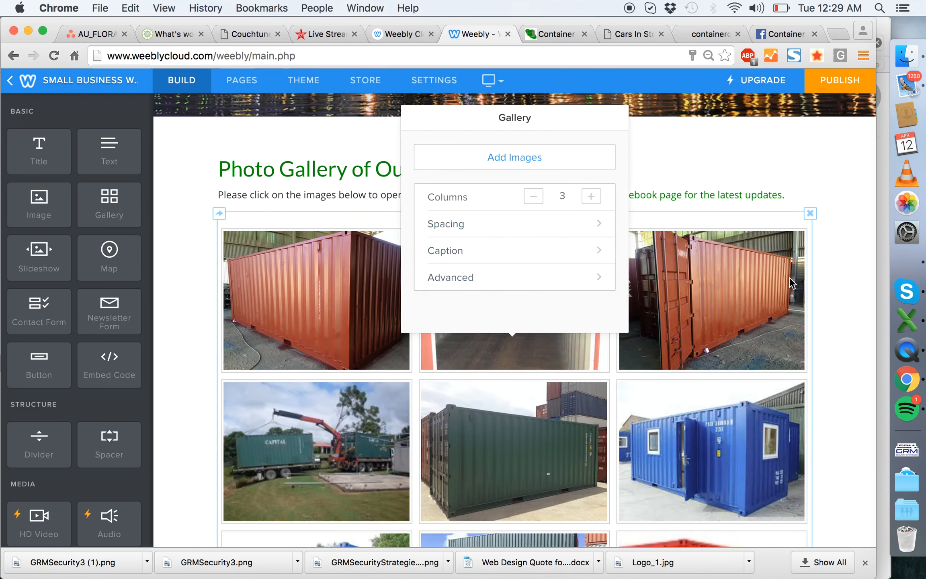
{"action": "left_click", "coordinate": [840, 299]}
- Look over the Gallery page, checking the photo grid, the image captions, the header and the footer
{"action": "scroll", "coordinate": [839, 300], "scroll_direction": "down", "scroll_amount": 4}
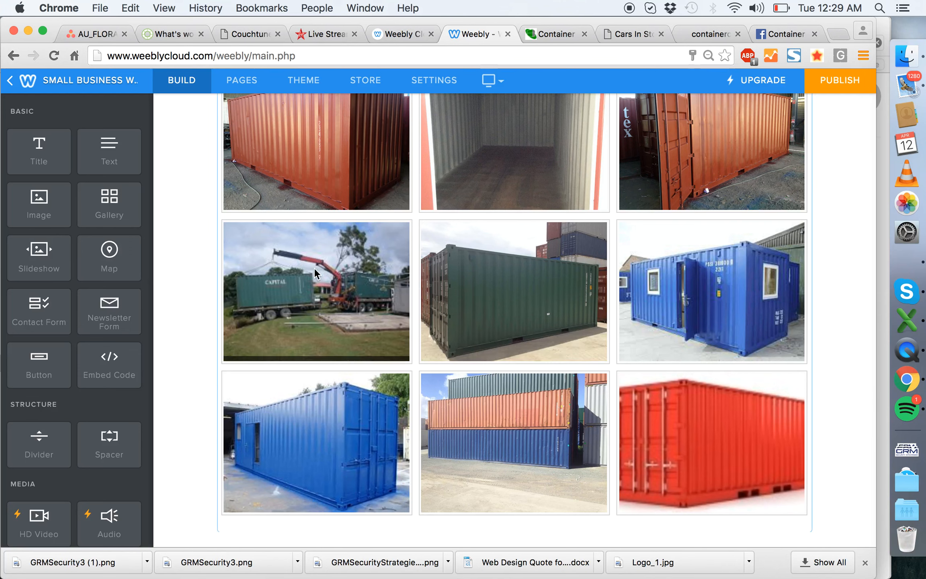
{"action": "scroll", "coordinate": [523, 414], "scroll_direction": "down", "scroll_amount": 2}
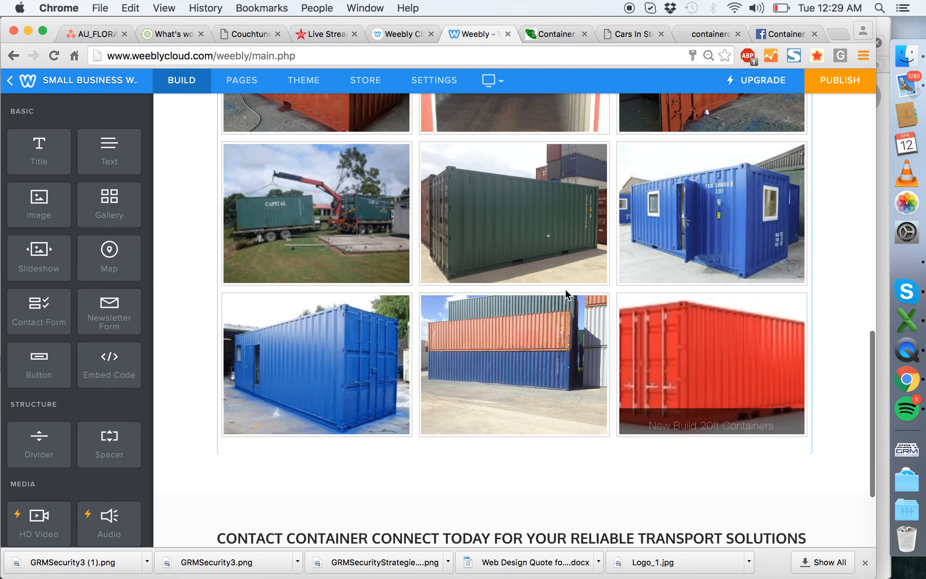
{"action": "scroll", "coordinate": [575, 290], "scroll_direction": "up", "scroll_amount": 4}
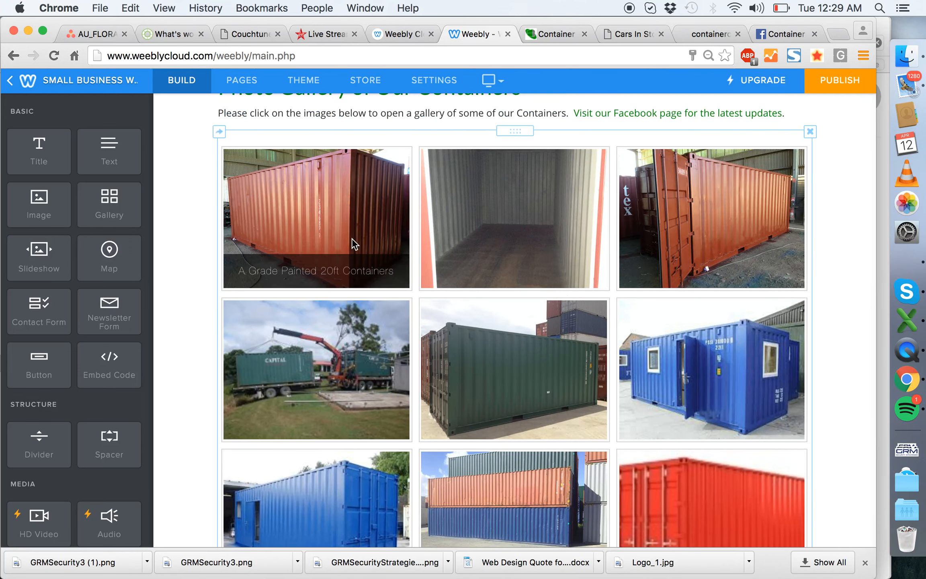
{"action": "scroll", "coordinate": [723, 408], "scroll_direction": "down", "scroll_amount": 6}
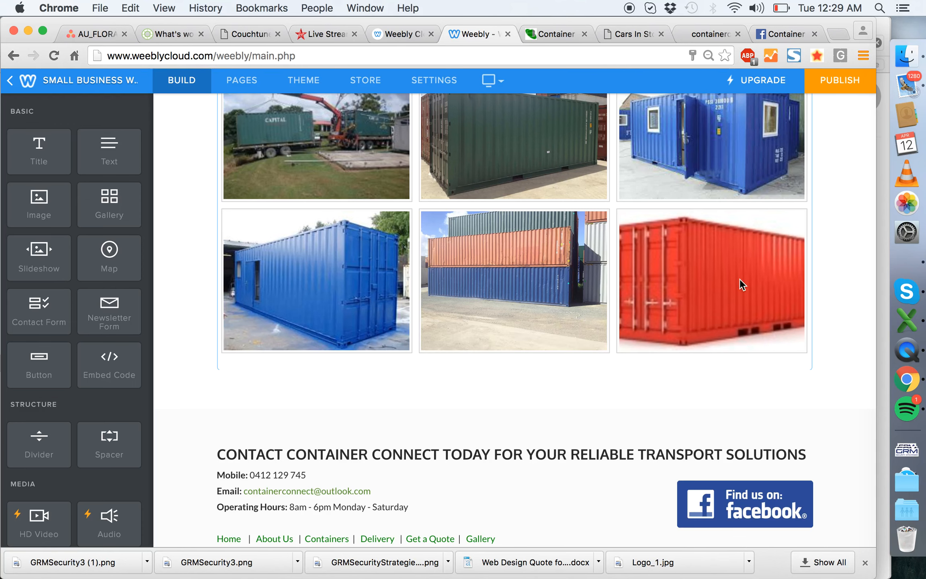
{"action": "scroll", "coordinate": [739, 279], "scroll_direction": "up", "scroll_amount": 5}
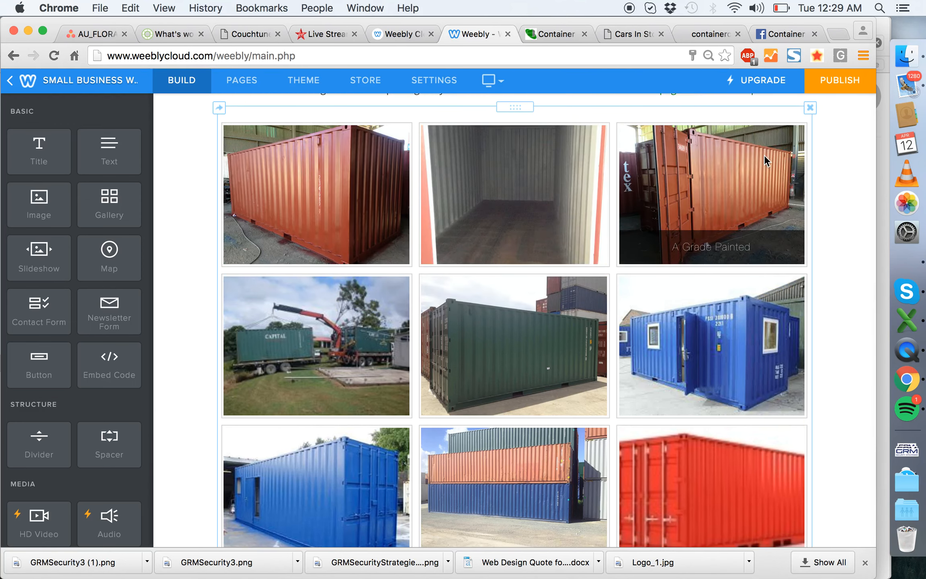
{"action": "scroll", "coordinate": [497, 252], "scroll_direction": "down", "scroll_amount": 6}
{"action": "scroll", "coordinate": [497, 253], "scroll_direction": "up", "scroll_amount": 18}
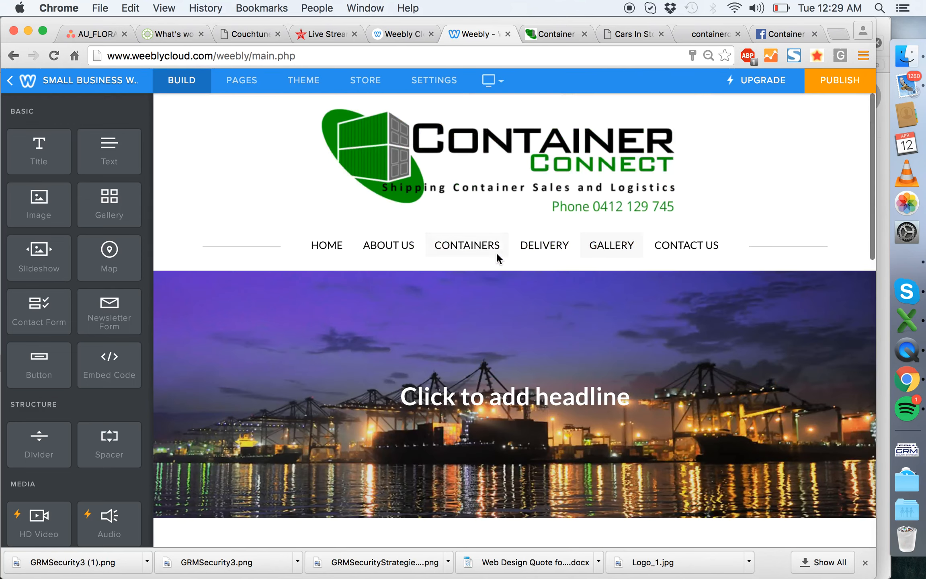
{"action": "scroll", "coordinate": [550, 308], "scroll_direction": "down", "scroll_amount": 10}
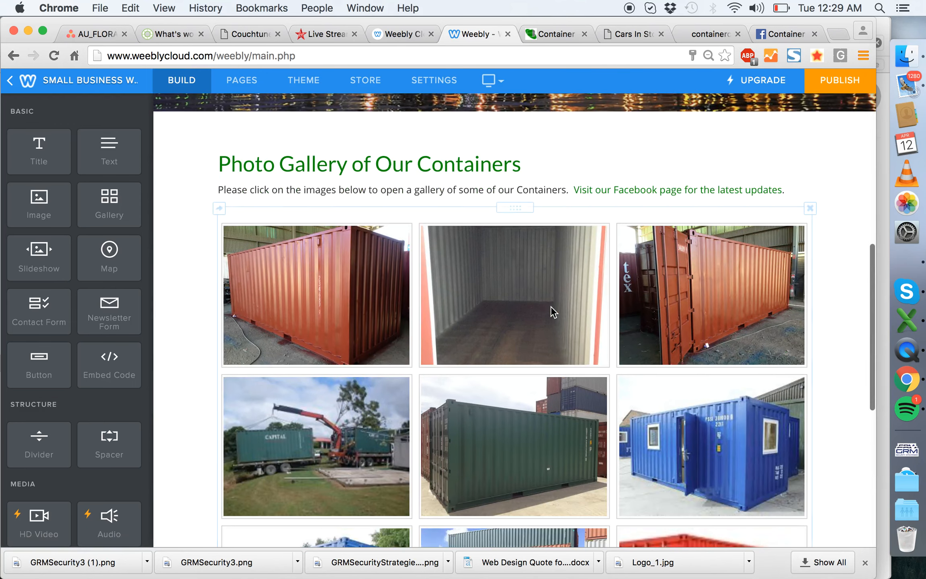
{"action": "scroll", "coordinate": [608, 187], "scroll_direction": "down", "scroll_amount": 4}
{"action": "scroll", "coordinate": [608, 187], "scroll_direction": "up", "scroll_amount": 12}
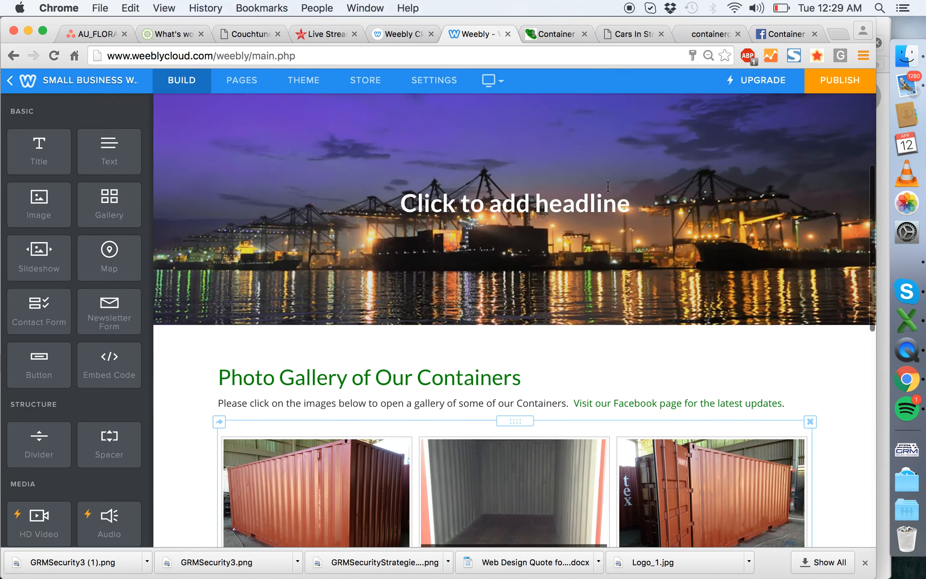
- On the Contact Us page, darken the header image by 20% and save it to only this page
{"action": "left_click", "coordinate": [683, 246]}
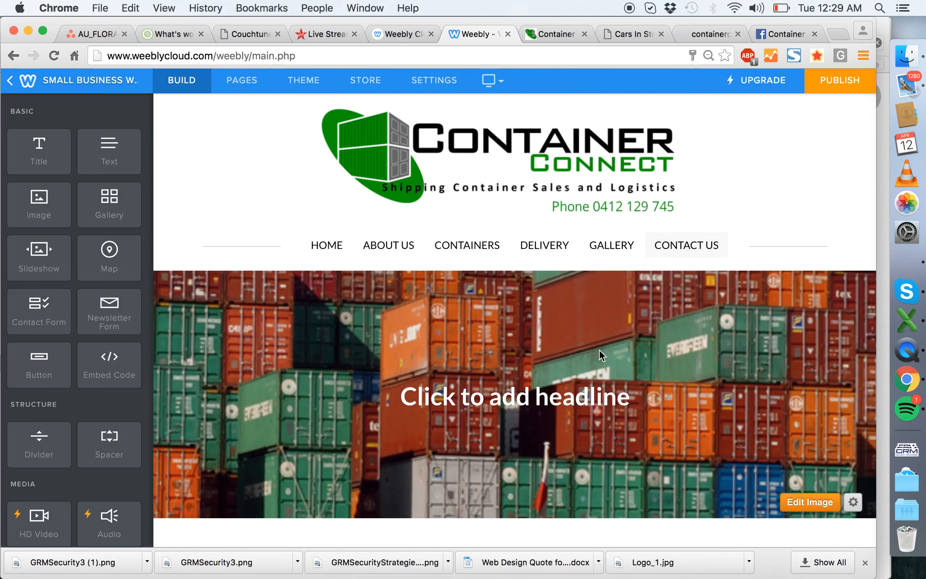
{"action": "scroll", "coordinate": [601, 352], "scroll_direction": "down", "scroll_amount": 2}
{"action": "scroll", "coordinate": [600, 350], "scroll_direction": "down", "scroll_amount": 5}
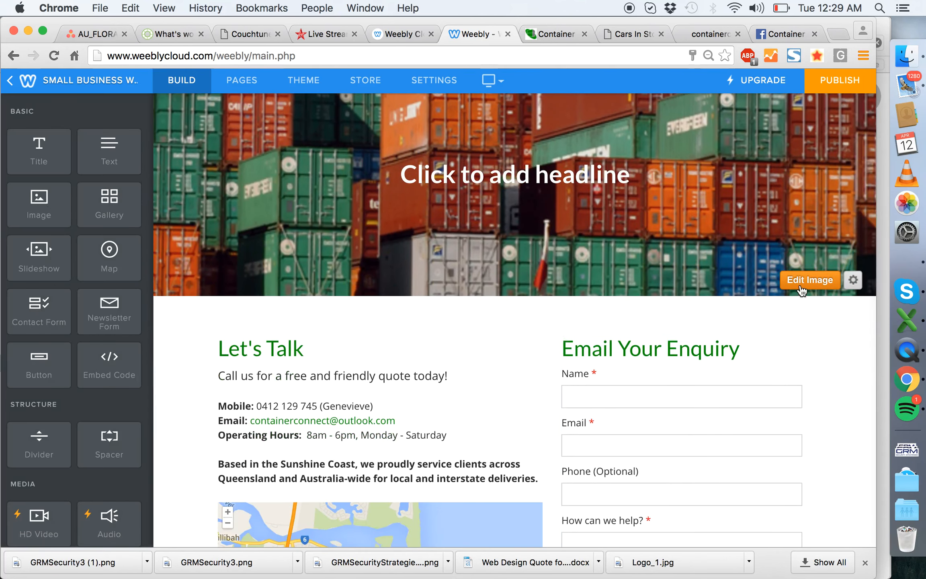
{"action": "left_click", "coordinate": [800, 286]}
{"action": "left_click_drag", "start_coordinate": [552, 510], "coordinate": [553, 495]}
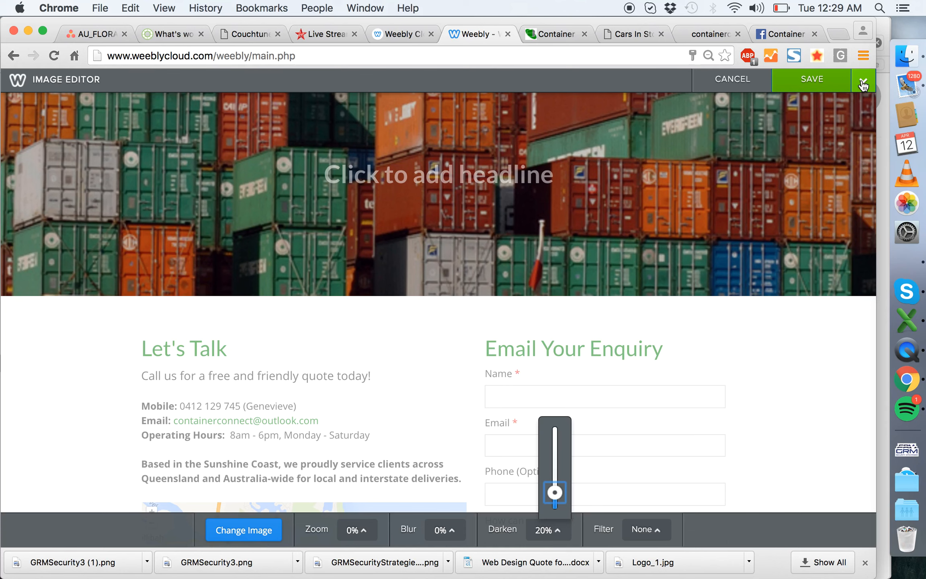
{"action": "left_click", "coordinate": [862, 83]}
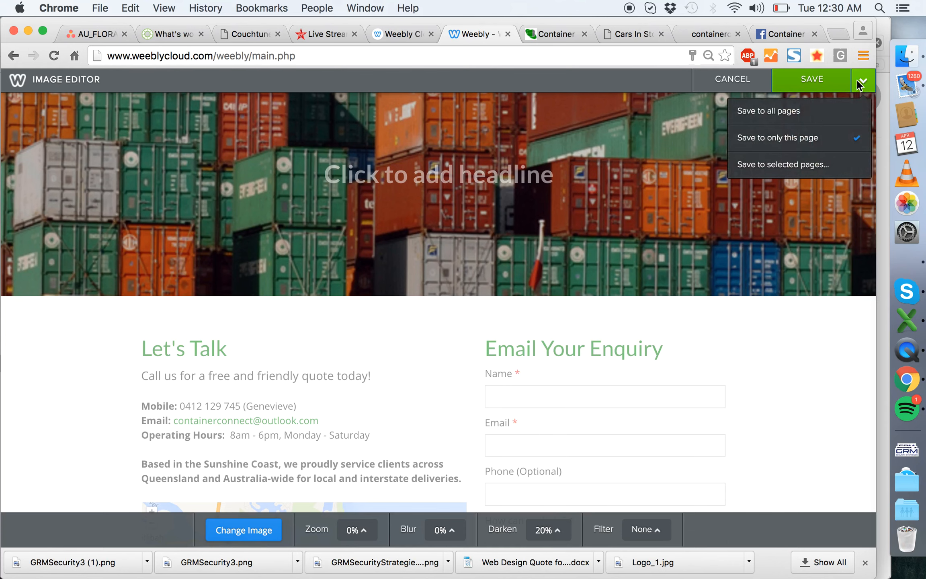
{"action": "left_click", "coordinate": [807, 137]}
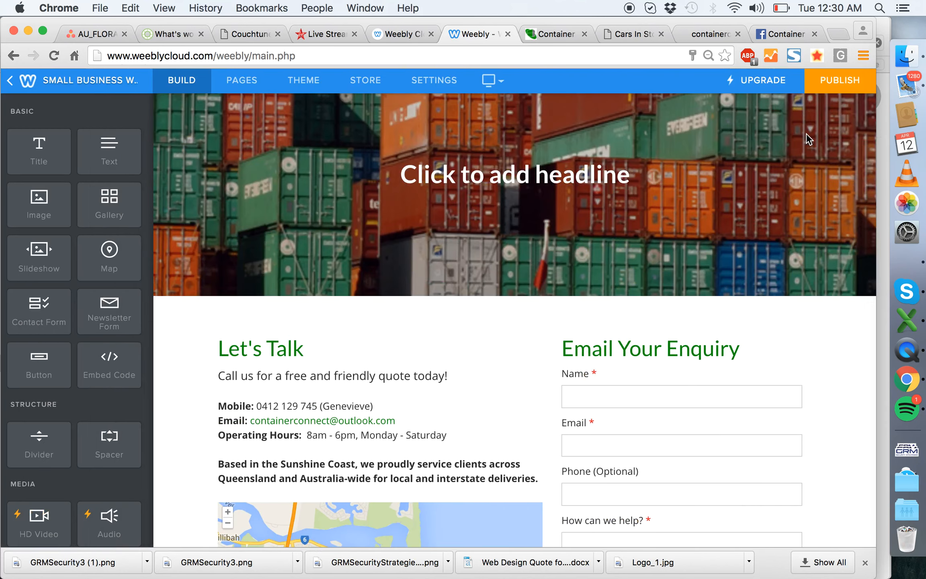
- In the site's general settings, turn off grouping excess pages under "More..." and return to the page editor
{"action": "scroll", "coordinate": [713, 263], "scroll_direction": "down", "scroll_amount": 9}
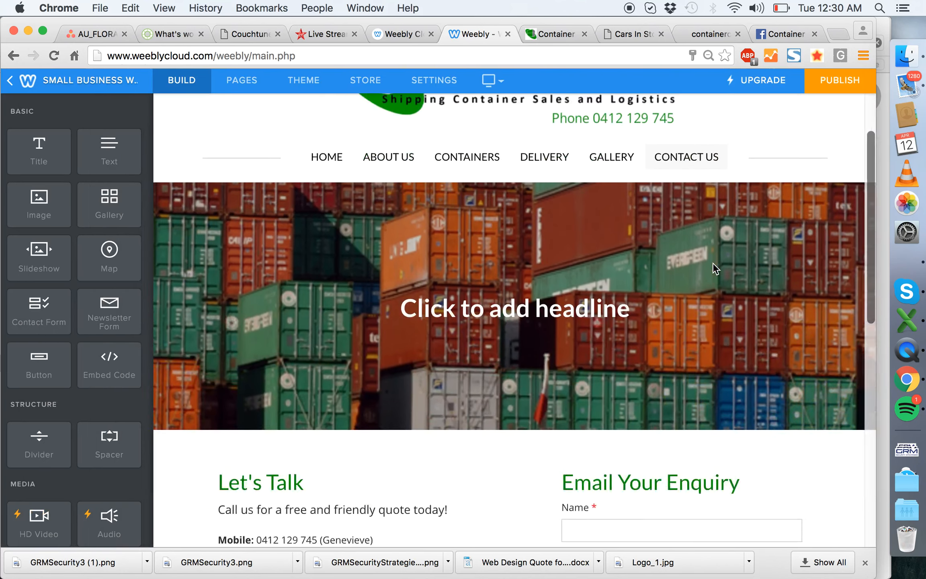
{"action": "scroll", "coordinate": [357, 251], "scroll_direction": "down", "scroll_amount": 5}
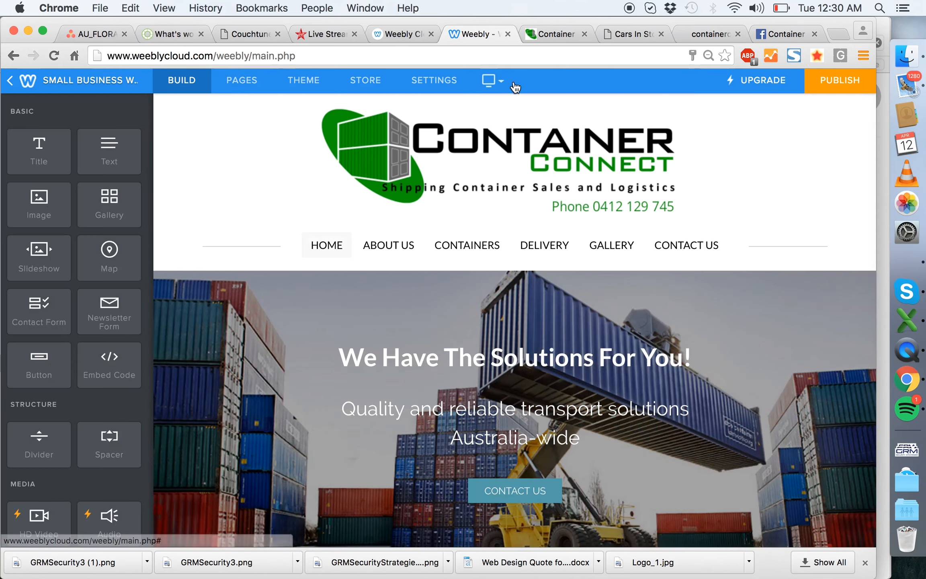
{"action": "left_click", "coordinate": [491, 81]}
{"action": "left_click", "coordinate": [433, 80]}
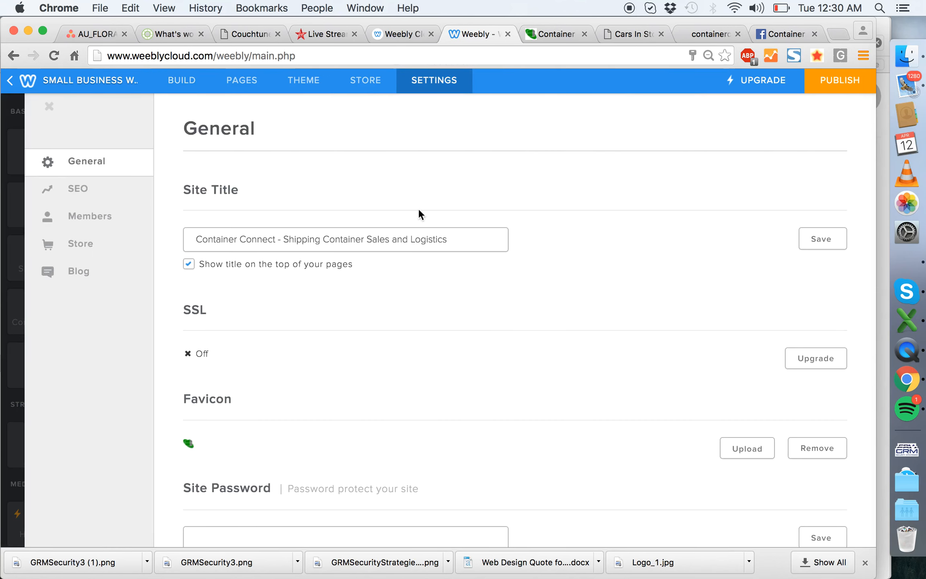
{"action": "scroll", "coordinate": [421, 241], "scroll_direction": "down", "scroll_amount": 3}
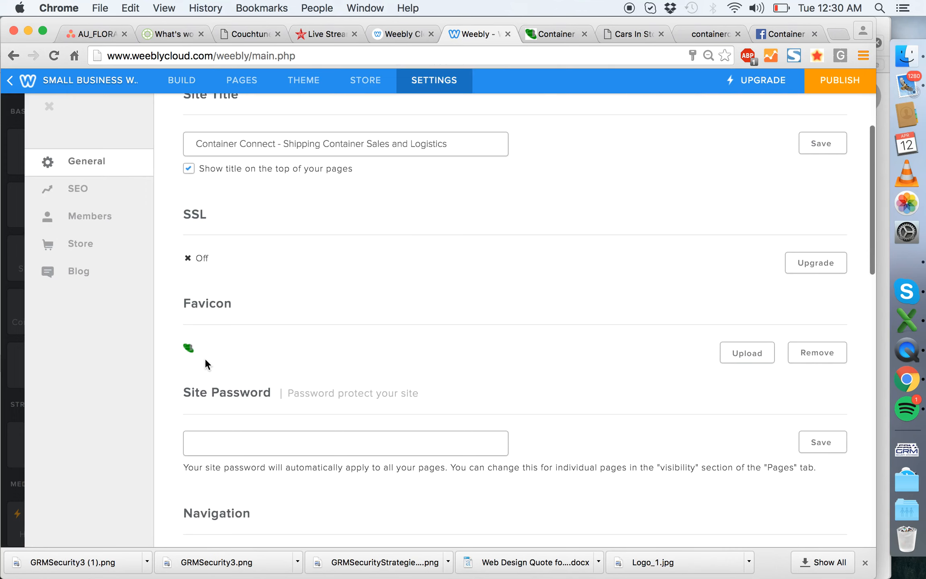
{"action": "scroll", "coordinate": [446, 346], "scroll_direction": "down", "scroll_amount": 5}
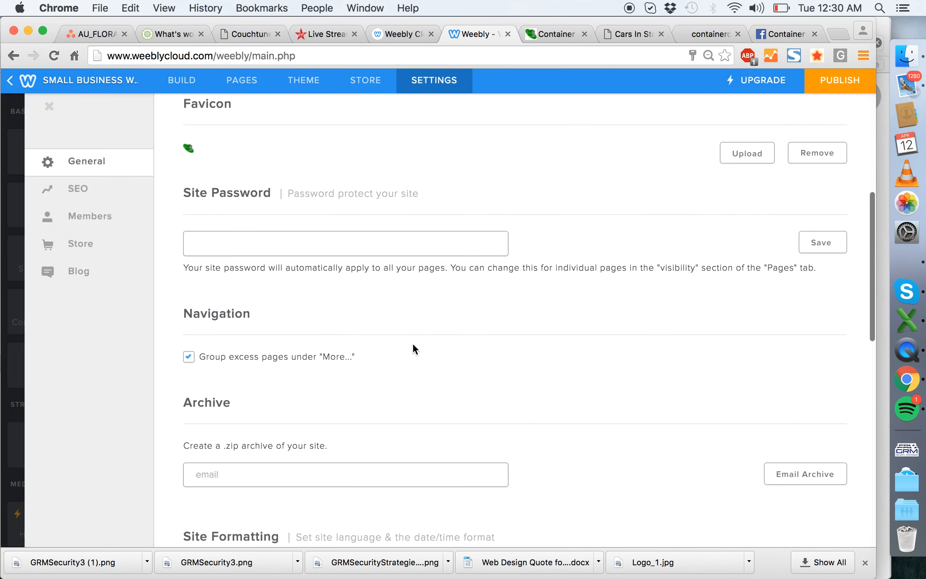
{"action": "scroll", "coordinate": [434, 327], "scroll_direction": "down", "scroll_amount": 15}
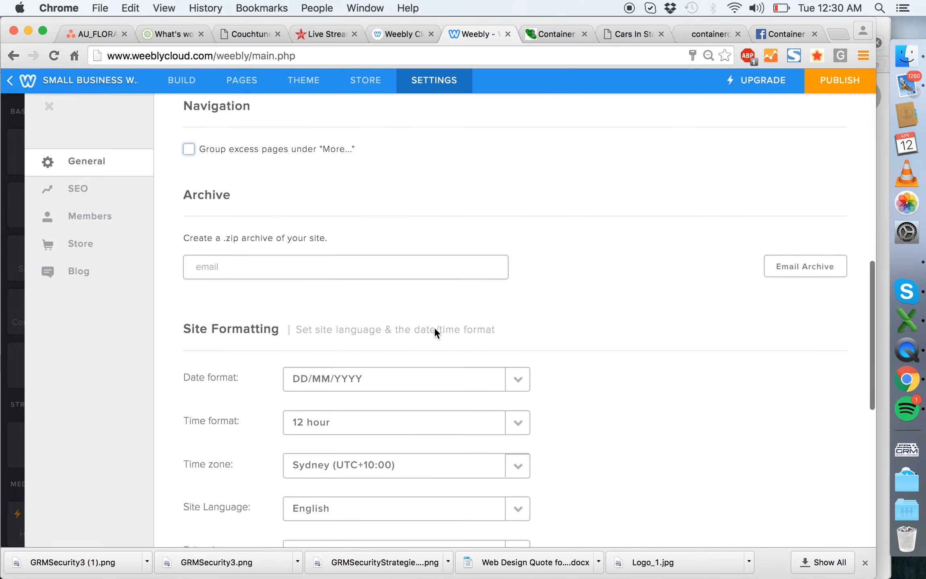
{"action": "scroll", "coordinate": [434, 327], "scroll_direction": "up", "scroll_amount": 20}
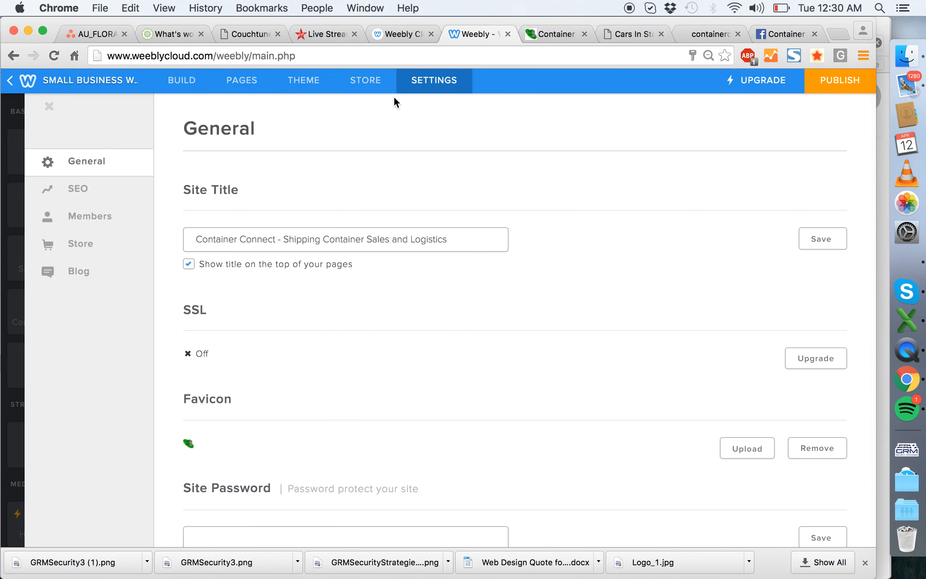
{"action": "left_click", "coordinate": [195, 83]}
- Switch to the mobile view, look over the Home page and open its navigation menu
{"action": "mouse_move", "coordinate": [502, 85]}
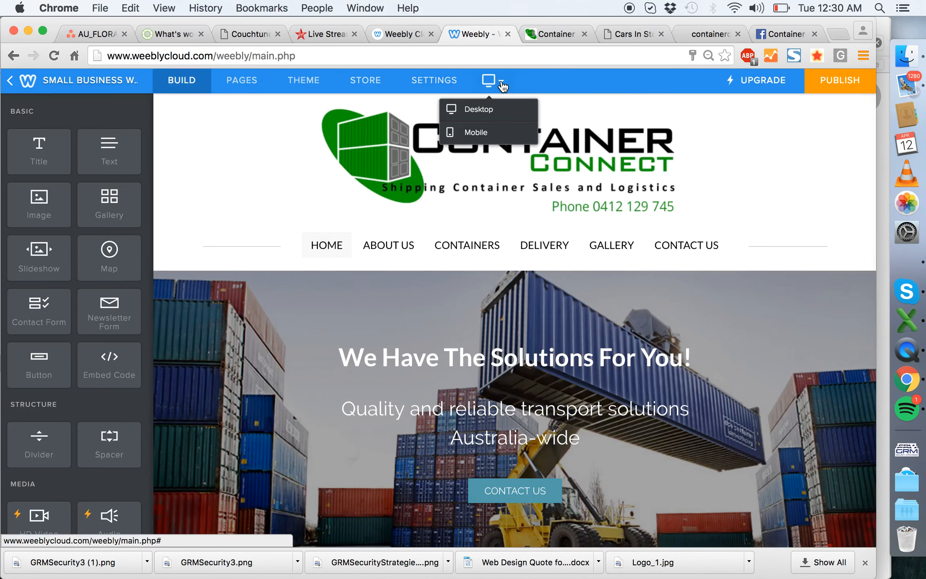
{"action": "left_click", "coordinate": [492, 135]}
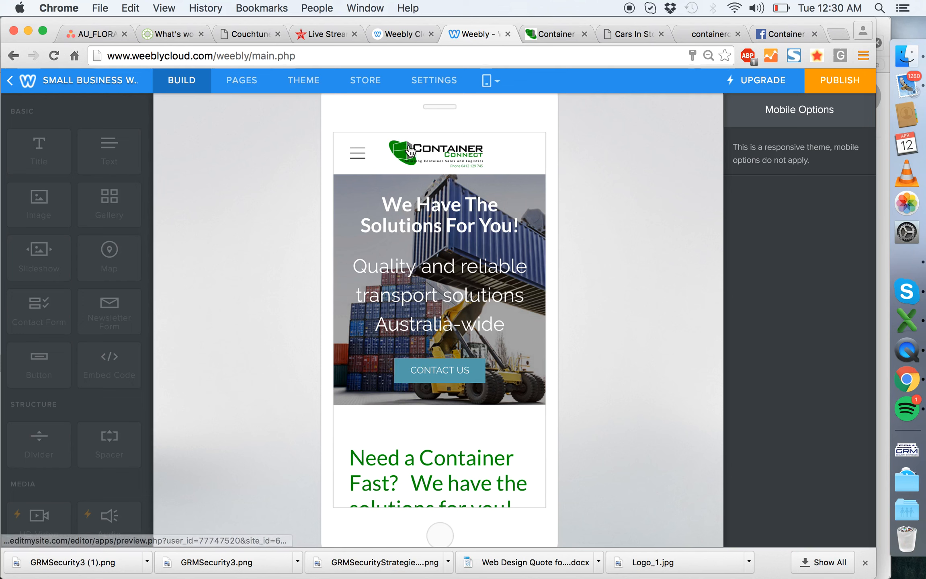
{"action": "scroll", "coordinate": [453, 249], "scroll_direction": "down", "scroll_amount": 10}
{"action": "scroll", "coordinate": [454, 249], "scroll_direction": "down", "scroll_amount": 15}
{"action": "scroll", "coordinate": [454, 249], "scroll_direction": "down", "scroll_amount": 3}
{"action": "scroll", "coordinate": [451, 244], "scroll_direction": "up", "scroll_amount": 20}
{"action": "left_click", "coordinate": [357, 153]}
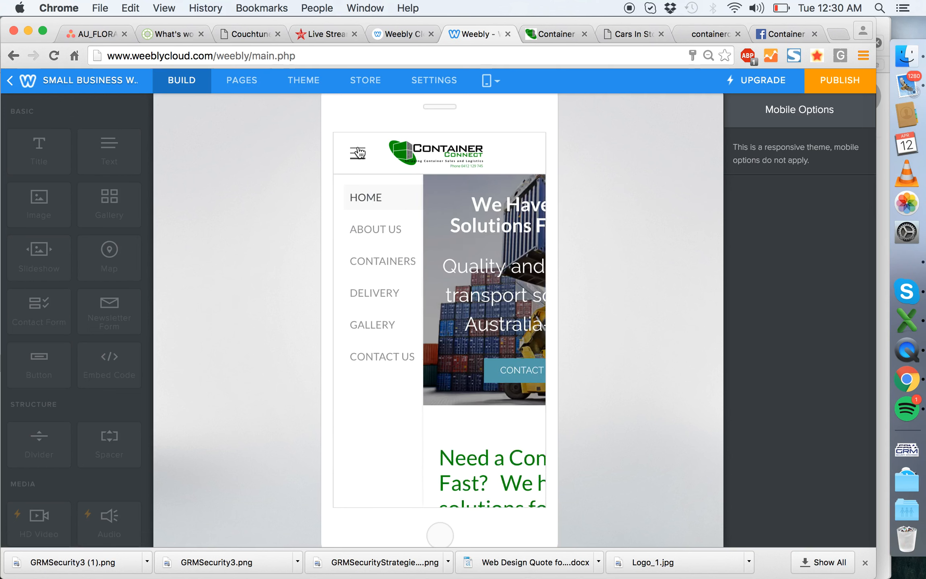
- In the mobile preview, open the About Us page and look over its header, text and container details
{"action": "left_click", "coordinate": [386, 232]}
{"action": "scroll", "coordinate": [448, 308], "scroll_direction": "down", "scroll_amount": 10}
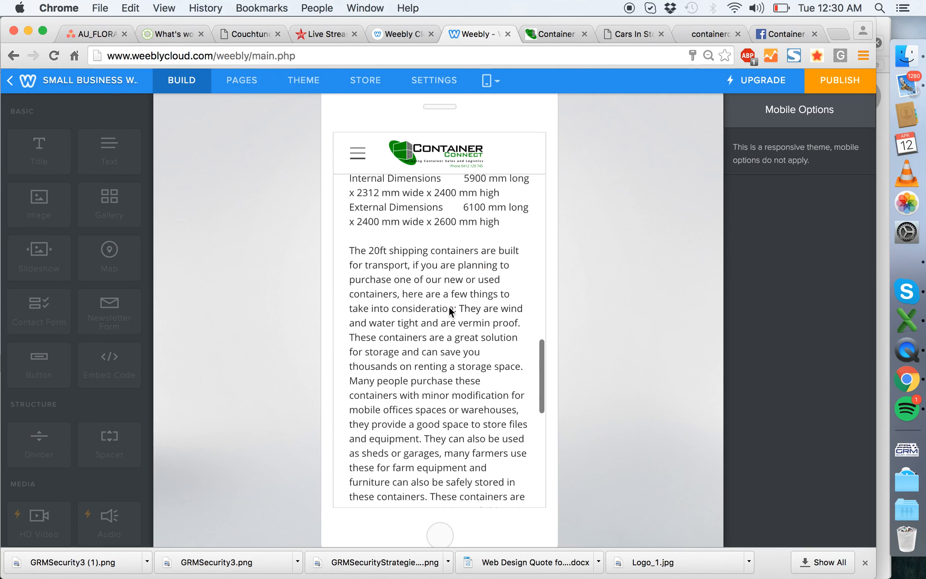
{"action": "scroll", "coordinate": [449, 309], "scroll_direction": "down", "scroll_amount": 5}
{"action": "scroll", "coordinate": [449, 308], "scroll_direction": "up", "scroll_amount": 20}
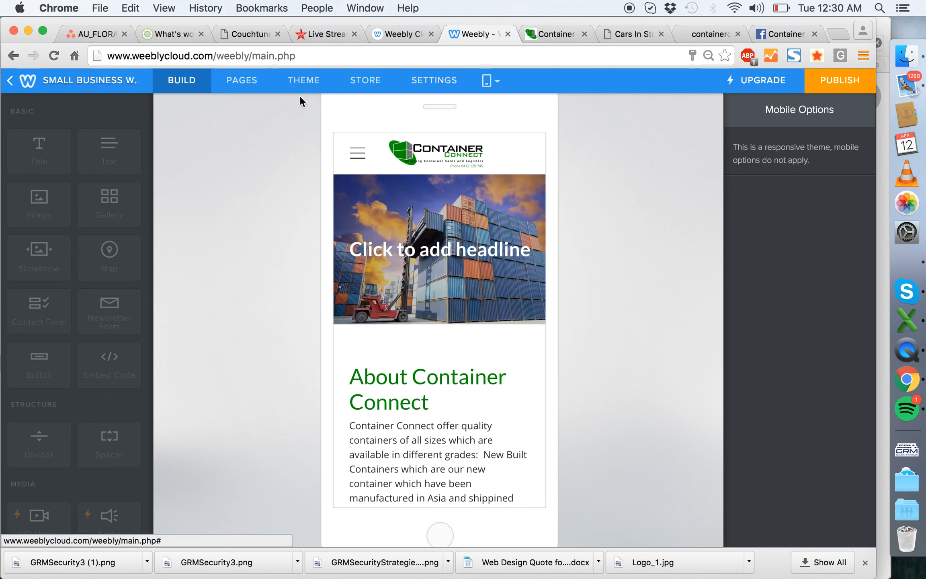
{"action": "left_click", "coordinate": [173, 77]}
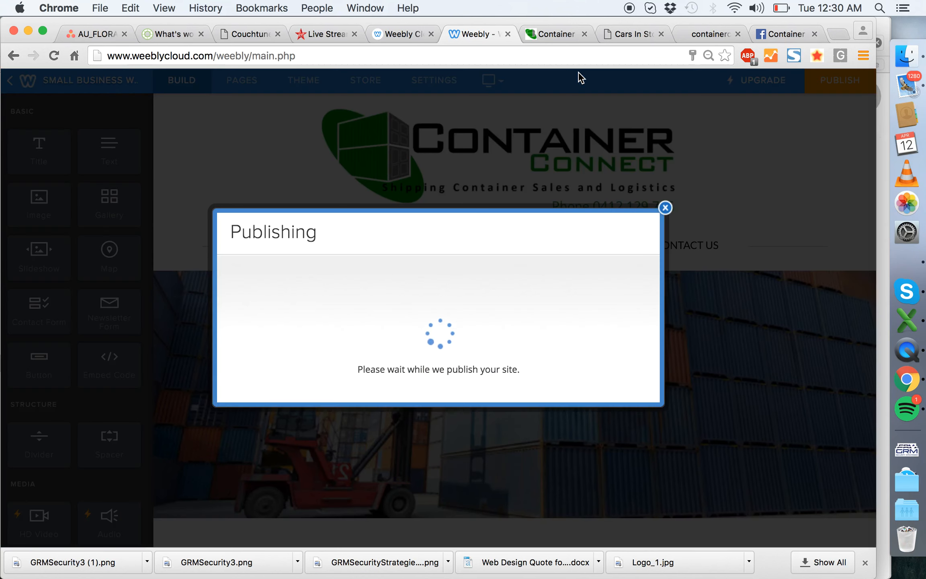
{"action": "left_click", "coordinate": [547, 31]}
{"action": "left_click", "coordinate": [475, 56]}
{"action": "key", "text": "Return"}
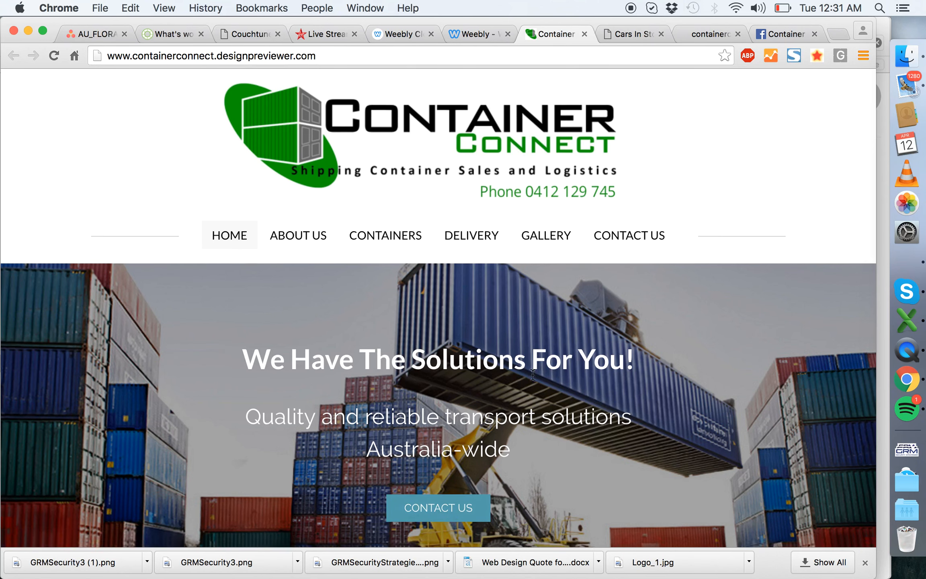
- Look over the published Home page, checking the intro text, quote form, container photos, transport section and footer
{"action": "scroll", "coordinate": [399, 402], "scroll_direction": "down", "scroll_amount": 10}
{"action": "scroll", "coordinate": [301, 255], "scroll_direction": "down", "scroll_amount": 5}
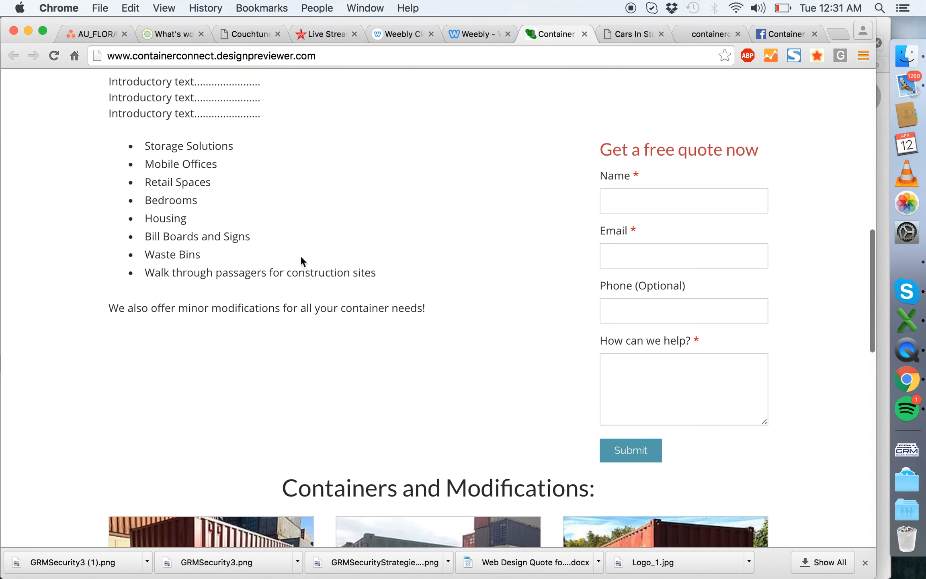
{"action": "scroll", "coordinate": [315, 309], "scroll_direction": "up", "scroll_amount": 3}
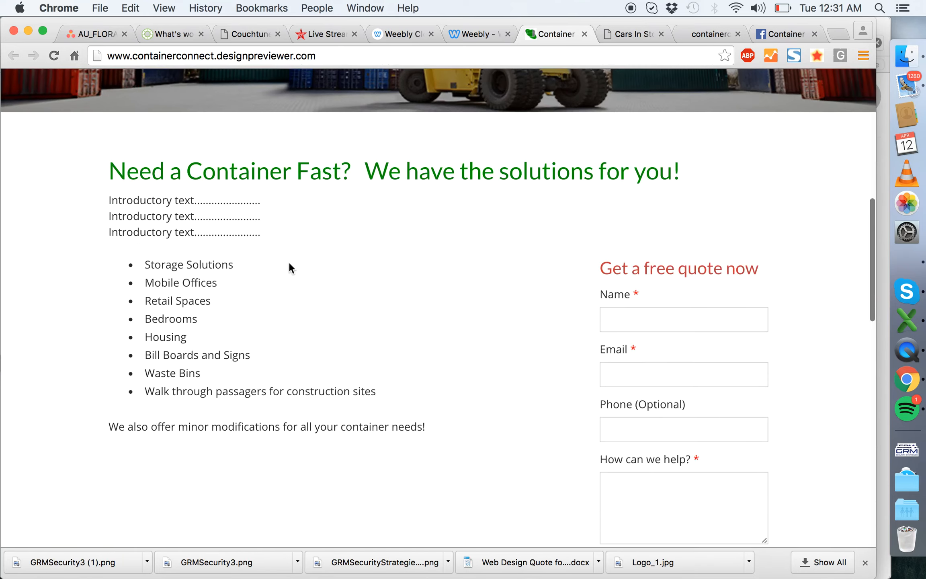
{"action": "scroll", "coordinate": [477, 298], "scroll_direction": "down", "scroll_amount": 5}
{"action": "scroll", "coordinate": [571, 306], "scroll_direction": "down", "scroll_amount": 8}
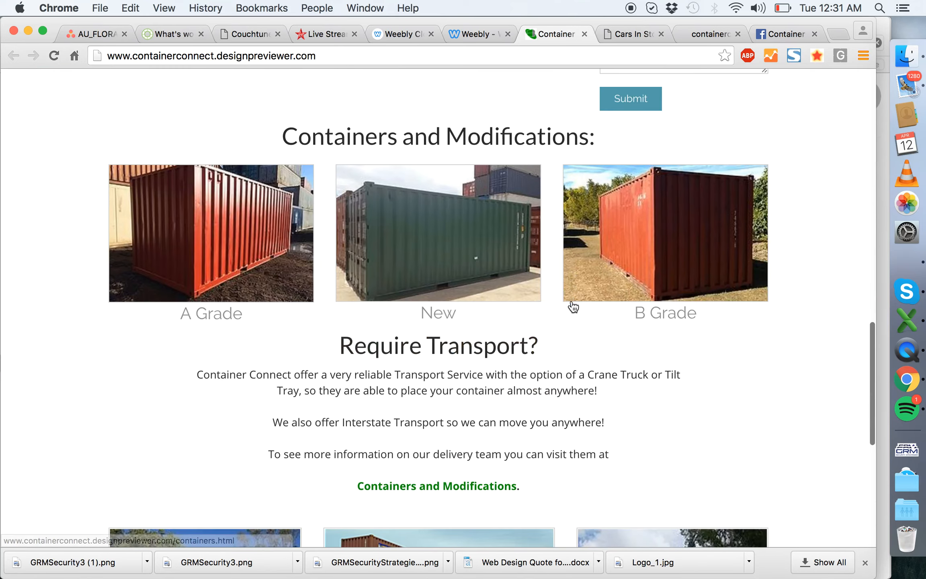
{"action": "scroll", "coordinate": [430, 140], "scroll_direction": "down", "scroll_amount": 5}
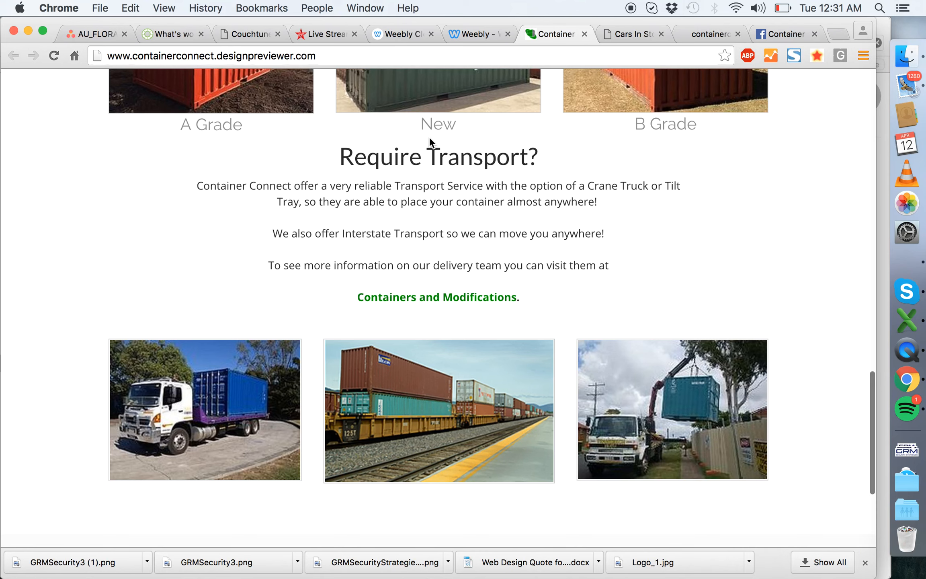
{"action": "scroll", "coordinate": [669, 281], "scroll_direction": "up", "scroll_amount": 4}
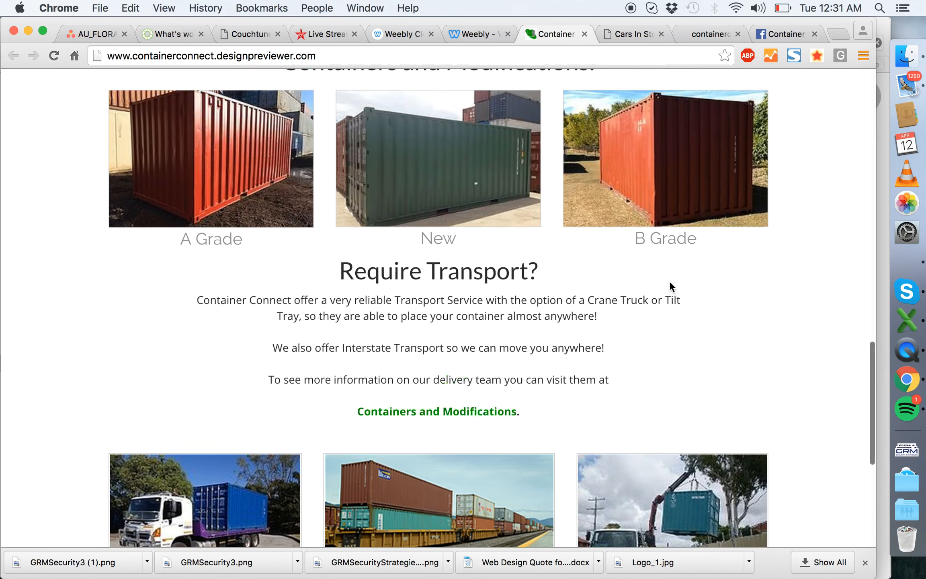
{"action": "scroll", "coordinate": [377, 374], "scroll_direction": "down", "scroll_amount": 5}
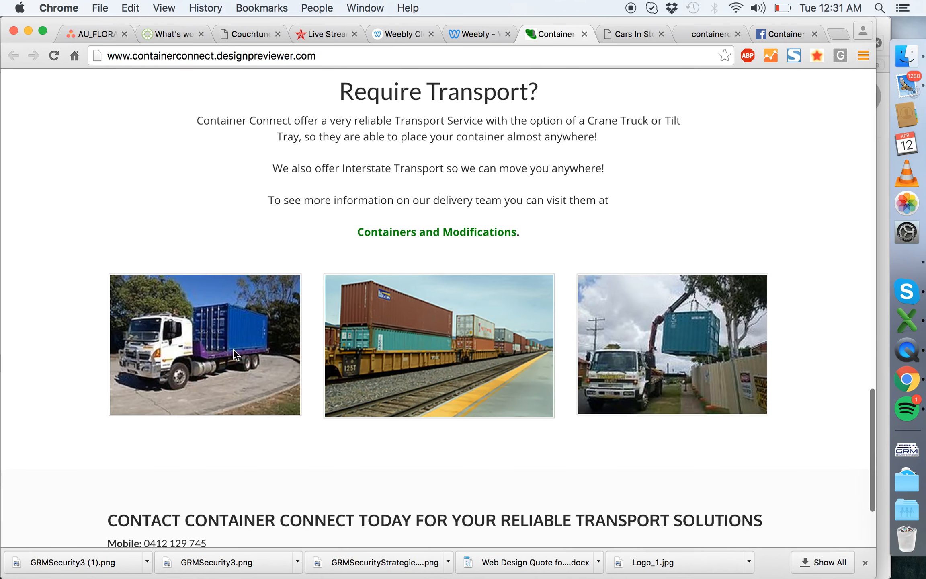
{"action": "scroll", "coordinate": [620, 321], "scroll_direction": "up", "scroll_amount": 7}
{"action": "scroll", "coordinate": [272, 320], "scroll_direction": "down", "scroll_amount": 8}
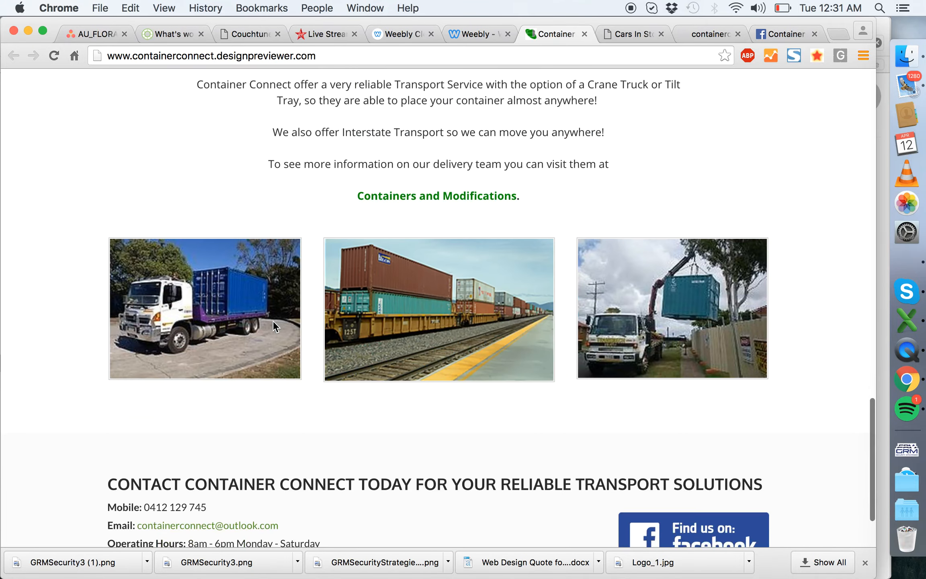
{"action": "scroll", "coordinate": [633, 320], "scroll_direction": "up", "scroll_amount": 5}
- Follow the container photo's link to the published Containers page and check its header image and container listings
{"action": "left_click", "coordinate": [252, 197]}
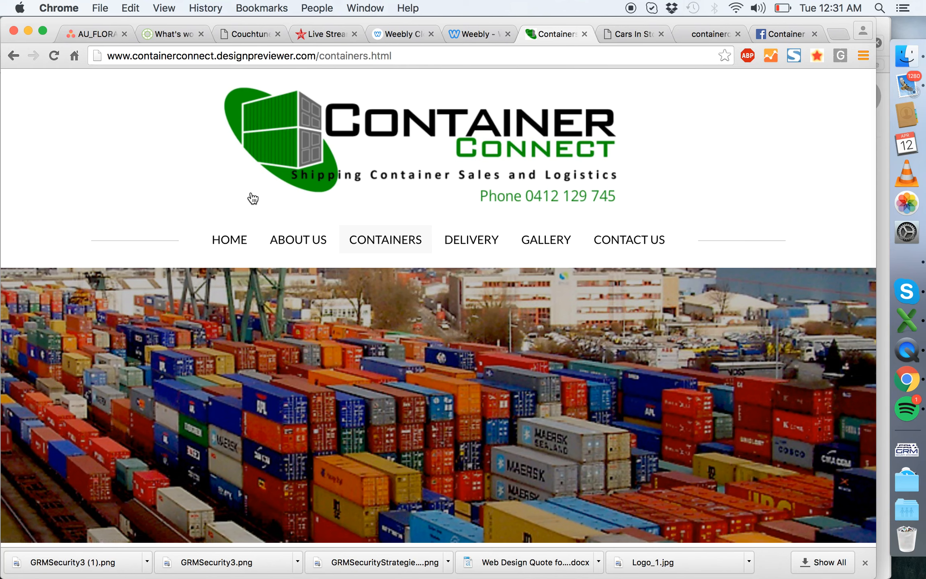
{"action": "scroll", "coordinate": [330, 270], "scroll_direction": "down", "scroll_amount": 5}
{"action": "scroll", "coordinate": [330, 271], "scroll_direction": "up", "scroll_amount": 5}
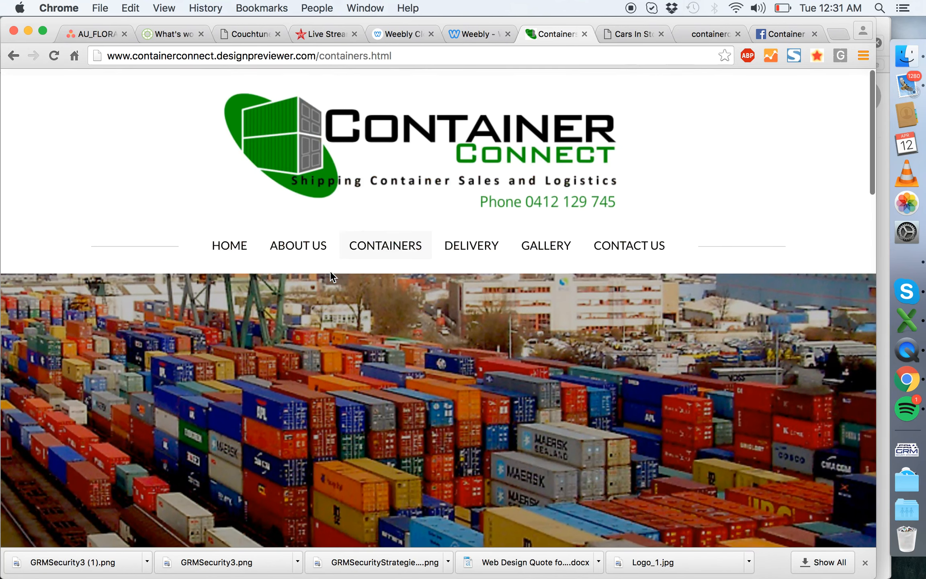
{"action": "scroll", "coordinate": [330, 272], "scroll_direction": "down", "scroll_amount": 5}
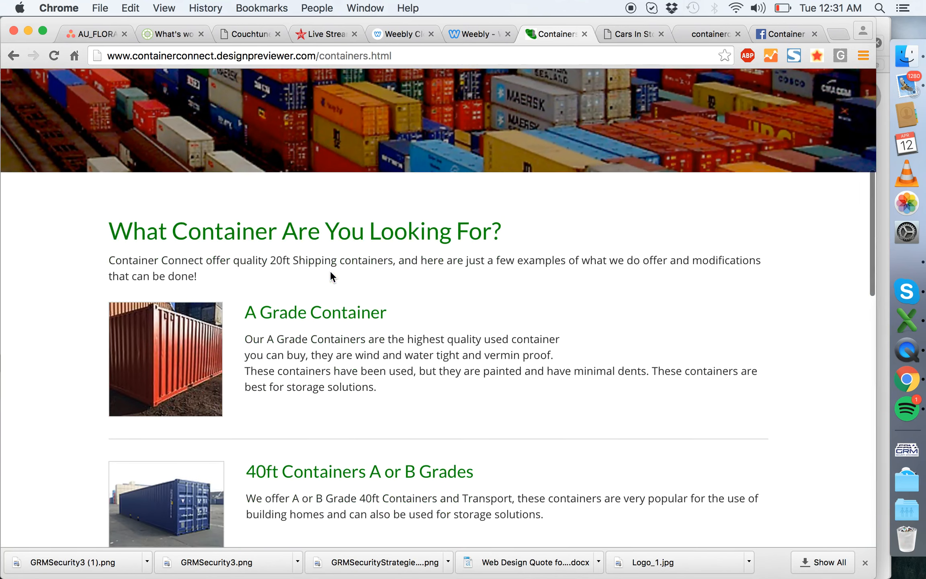
{"action": "scroll", "coordinate": [330, 276], "scroll_direction": "down", "scroll_amount": 15}
{"action": "scroll", "coordinate": [331, 273], "scroll_direction": "up", "scroll_amount": 20}
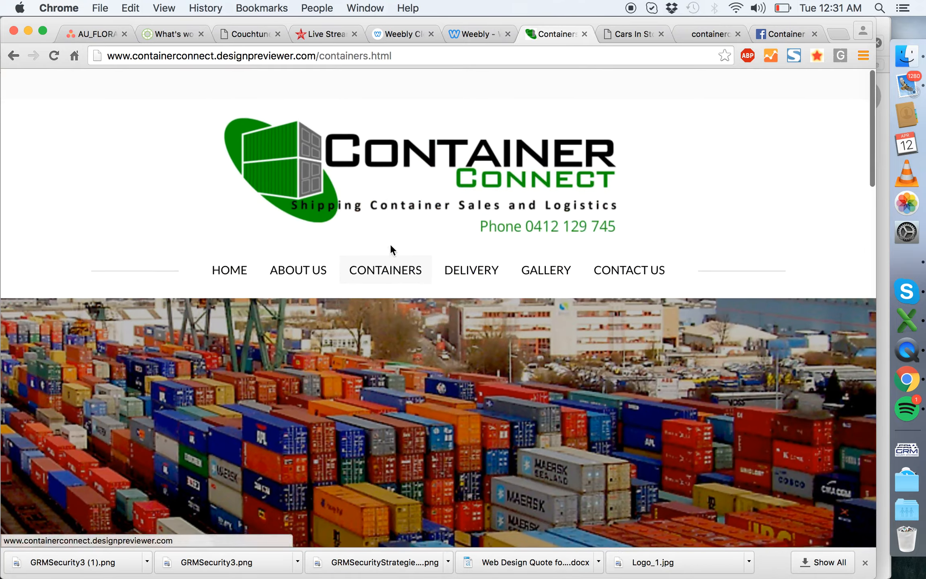
- Open the published About Us page and check its header image, text, truck photo and Modifications list
{"action": "left_click", "coordinate": [288, 241]}
{"action": "scroll", "coordinate": [497, 365], "scroll_direction": "down", "scroll_amount": 15}
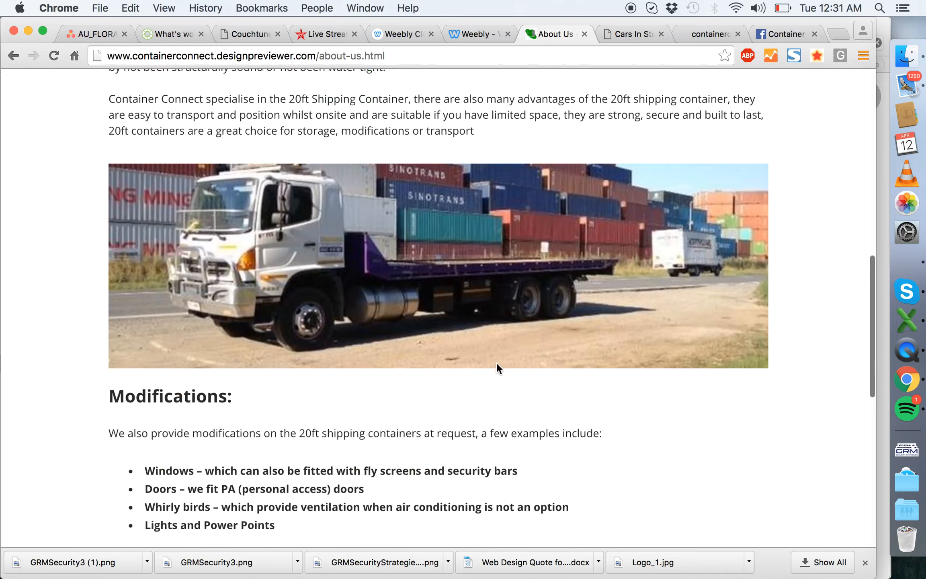
{"action": "scroll", "coordinate": [497, 363], "scroll_direction": "up", "scroll_amount": 15}
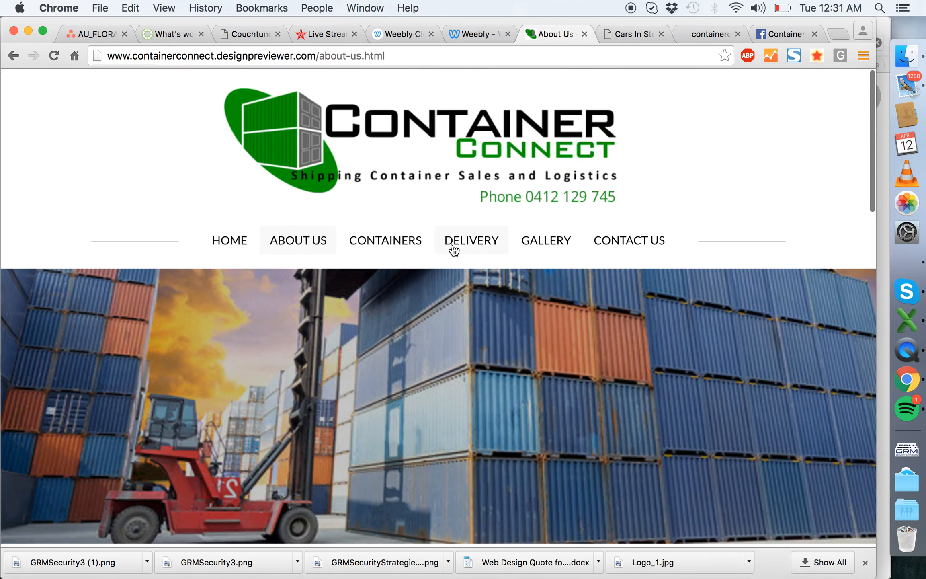
- Open the published Delivery page and check that the Tilt Tray and Crane Truck photos enlarge and close
{"action": "left_click", "coordinate": [454, 249]}
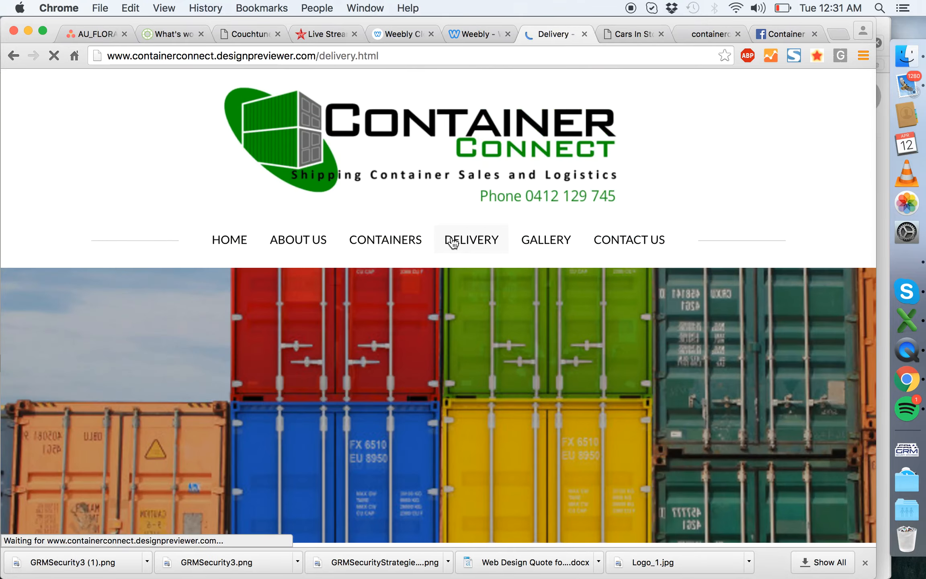
{"action": "scroll", "coordinate": [453, 246], "scroll_direction": "down", "scroll_amount": 10}
{"action": "scroll", "coordinate": [452, 239], "scroll_direction": "down", "scroll_amount": 10}
{"action": "left_click", "coordinate": [197, 213]}
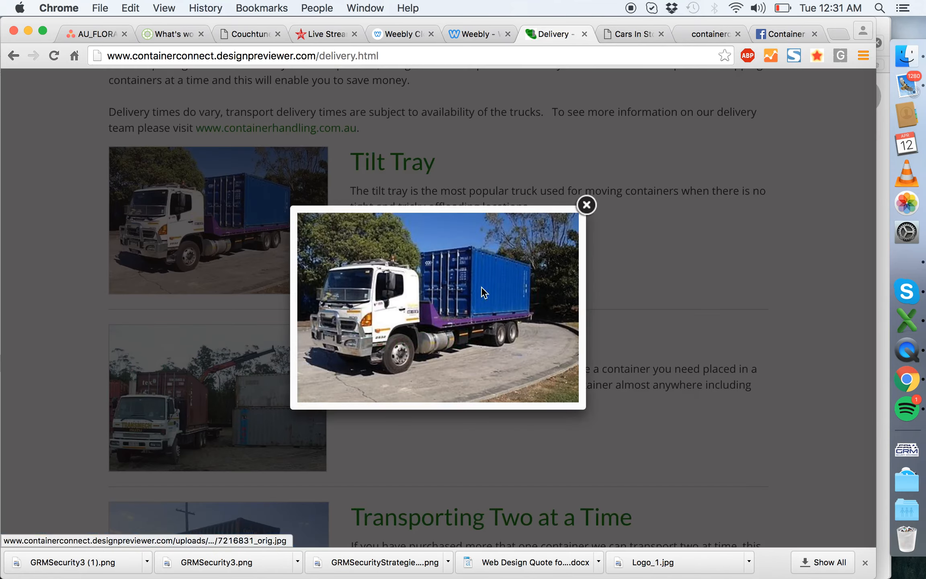
{"action": "left_click", "coordinate": [587, 205]}
{"action": "left_click", "coordinate": [253, 418]}
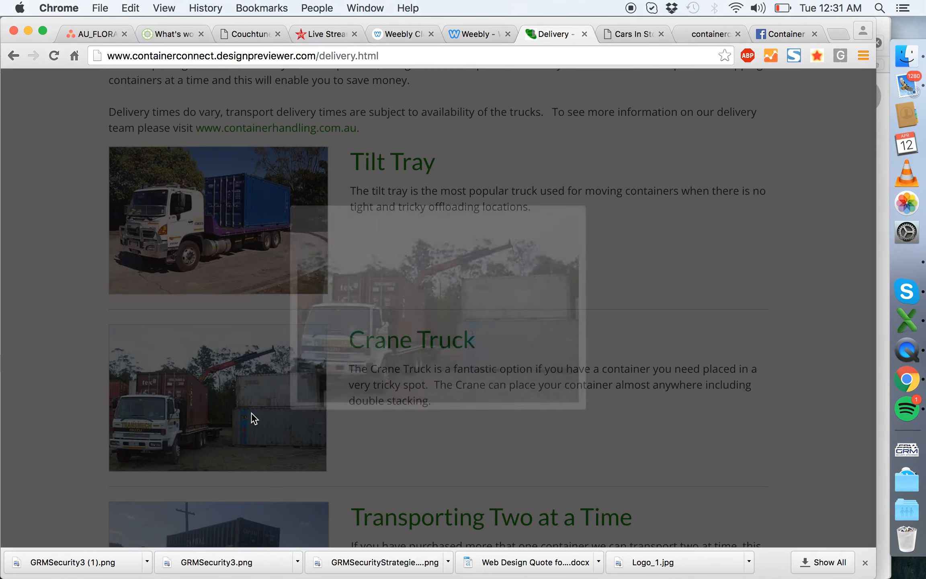
{"action": "left_click", "coordinate": [587, 205]}
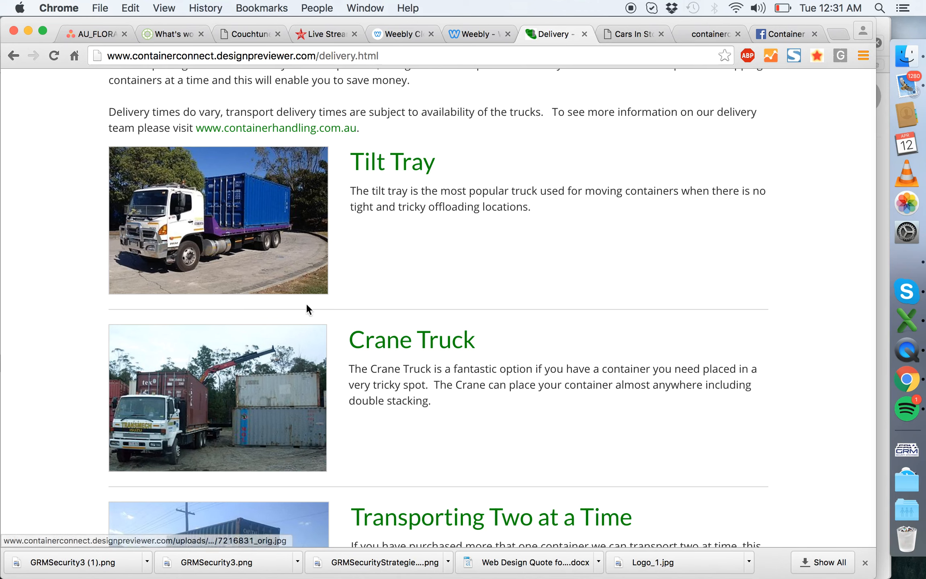
- Check the enlarged Transporting Two at a Time photo, the Interstate Transport section and the footer of the Delivery page
{"action": "scroll", "coordinate": [299, 358], "scroll_direction": "down", "scroll_amount": 5}
{"action": "left_click", "coordinate": [299, 358]}
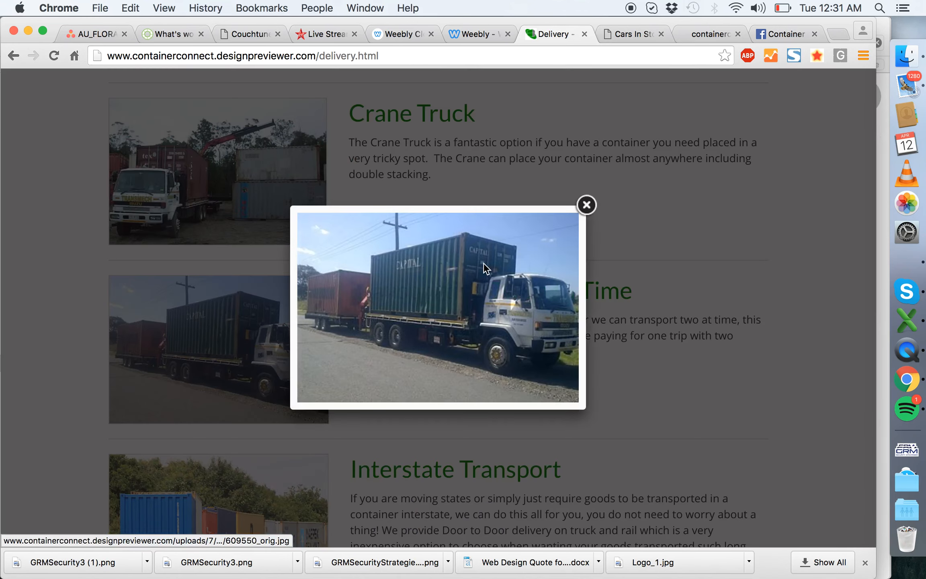
{"action": "left_click", "coordinate": [491, 301]}
{"action": "scroll", "coordinate": [398, 309], "scroll_direction": "down", "scroll_amount": 10}
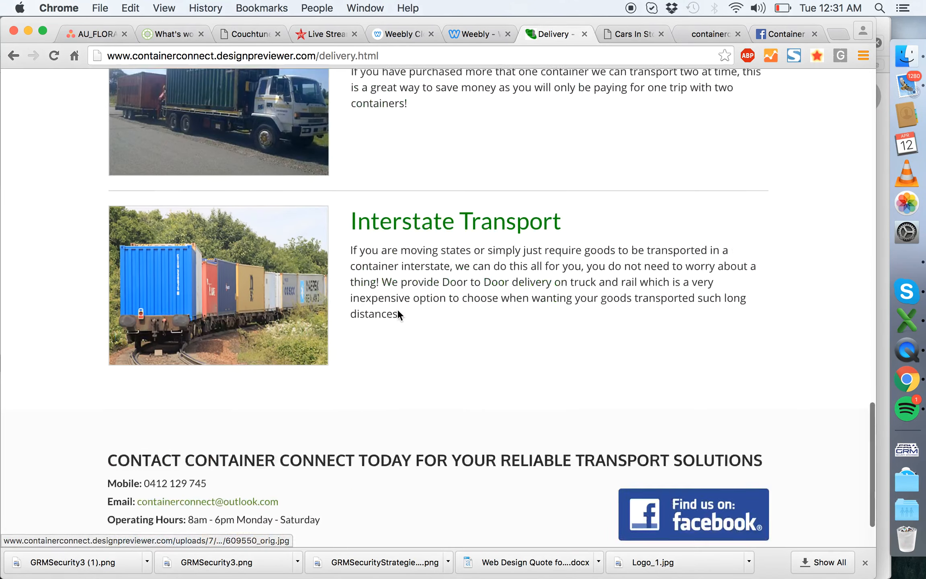
{"action": "scroll", "coordinate": [517, 264], "scroll_direction": "up", "scroll_amount": 20}
- Open the published Gallery page and check its photo grid, footer and header image
{"action": "left_click", "coordinate": [553, 243]}
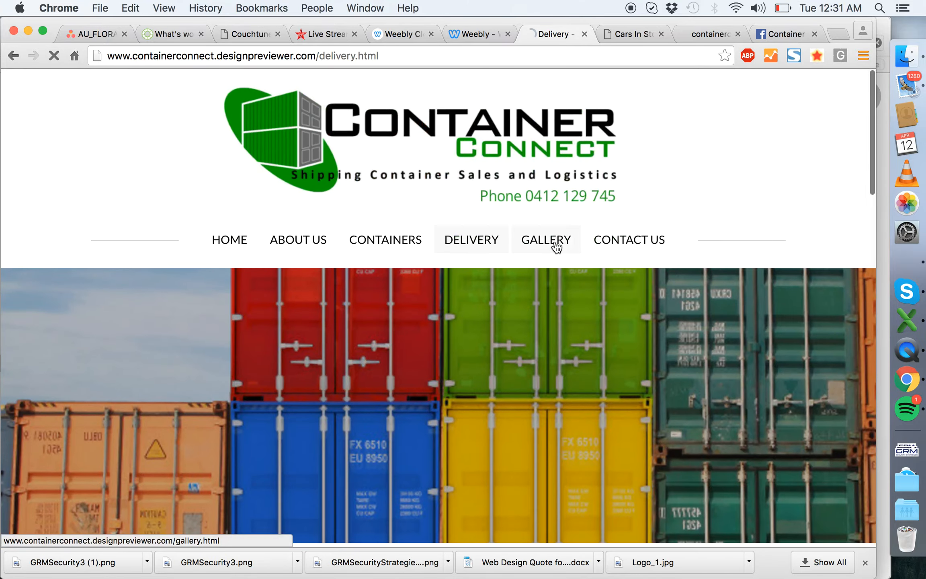
{"action": "scroll", "coordinate": [489, 248], "scroll_direction": "down", "scroll_amount": 15}
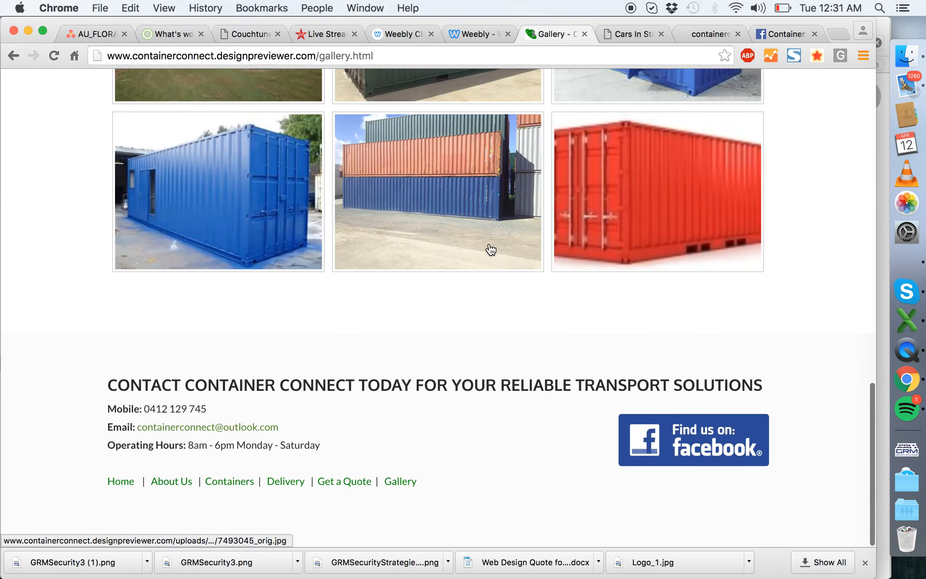
{"action": "scroll", "coordinate": [498, 241], "scroll_direction": "up", "scroll_amount": 20}
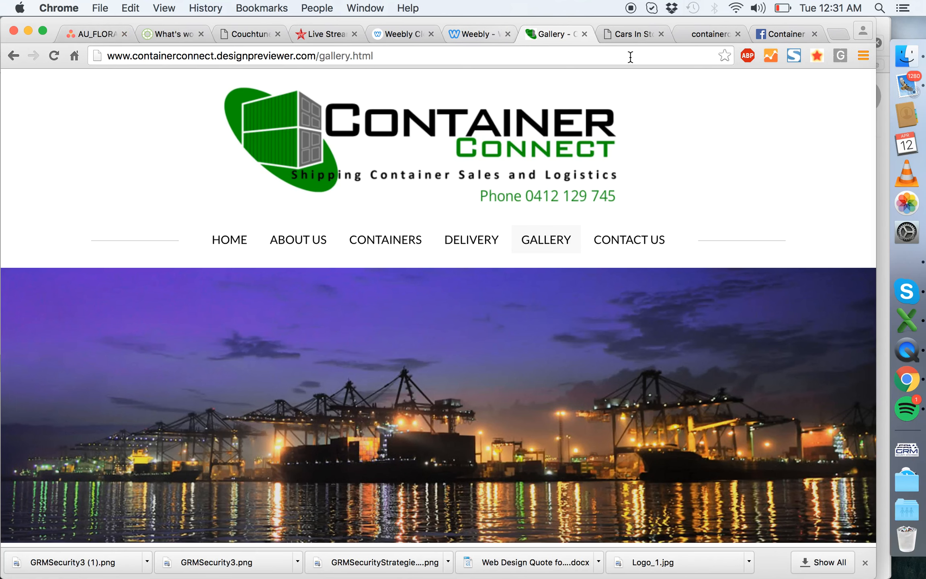
- In Asana's "5. Review content" task, start a comment tagging the content colleague: "site has been reviewed for formatting, needs your content review and"
{"action": "left_click", "coordinate": [104, 34]}
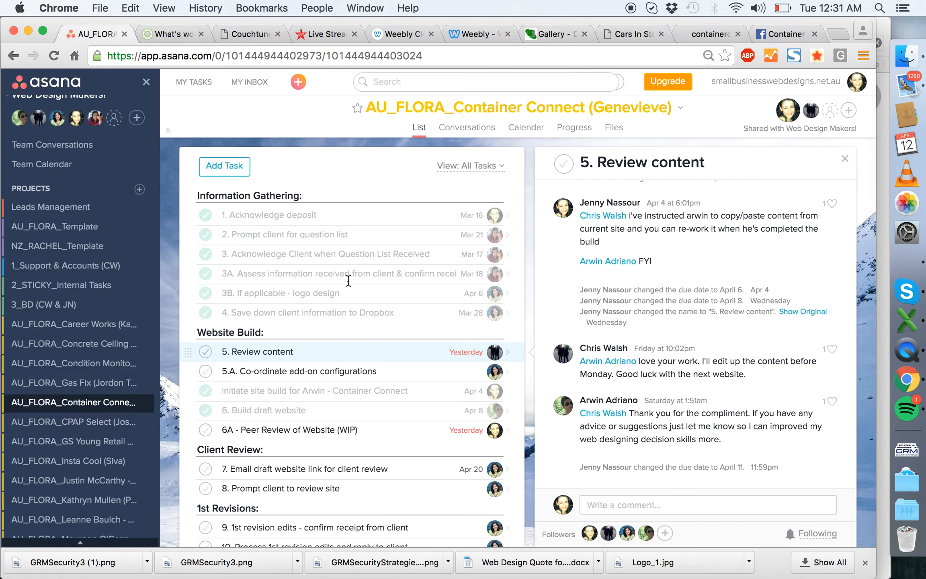
{"action": "left_click", "coordinate": [387, 351]}
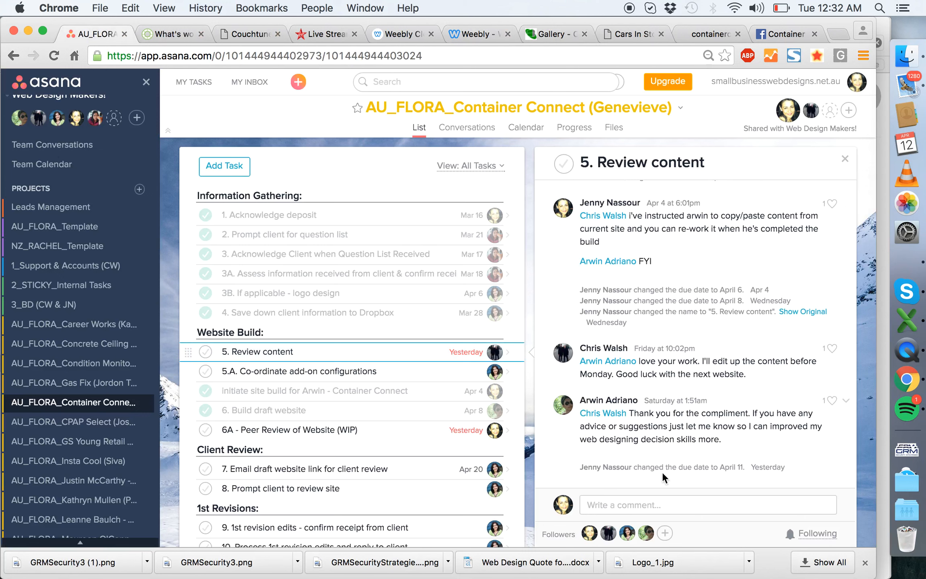
{"action": "left_click", "coordinate": [662, 503]}
{"action": "type", "text": "@"}
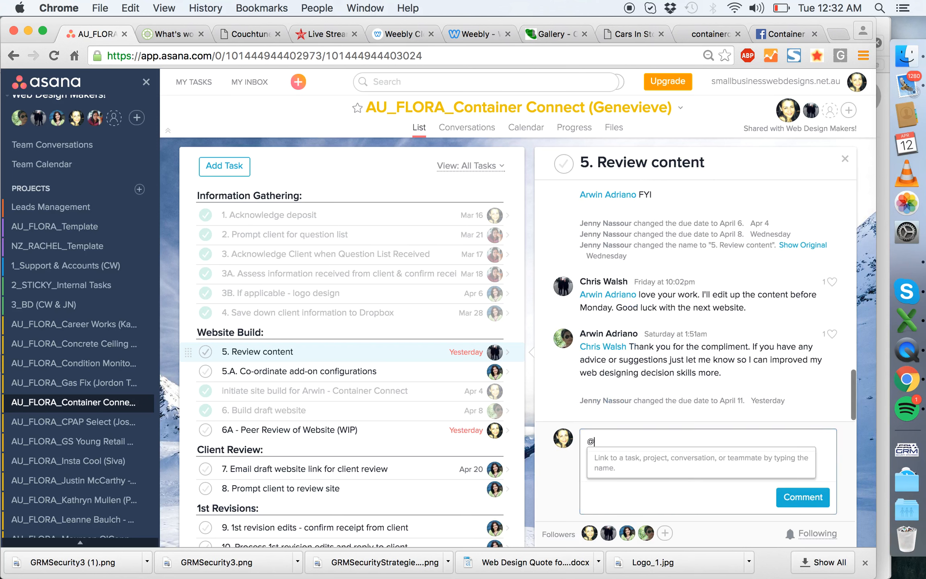
{"action": "type", "text": "chris"}
{"action": "key", "text": "Return"}
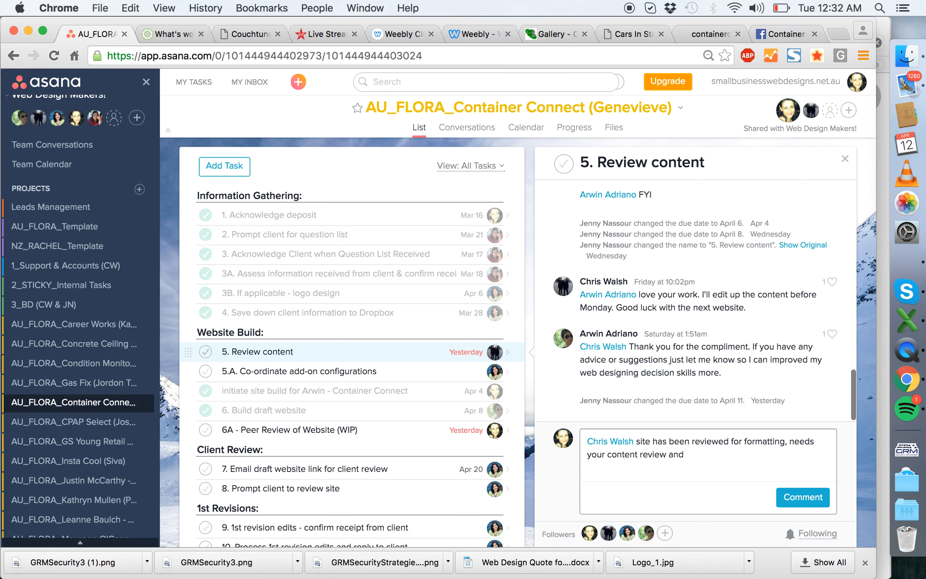
- Complete the comment with "bulking up. site is due in 8 days, plenty" and the closing words, and post it
{"action": "type", "text": "kin"}
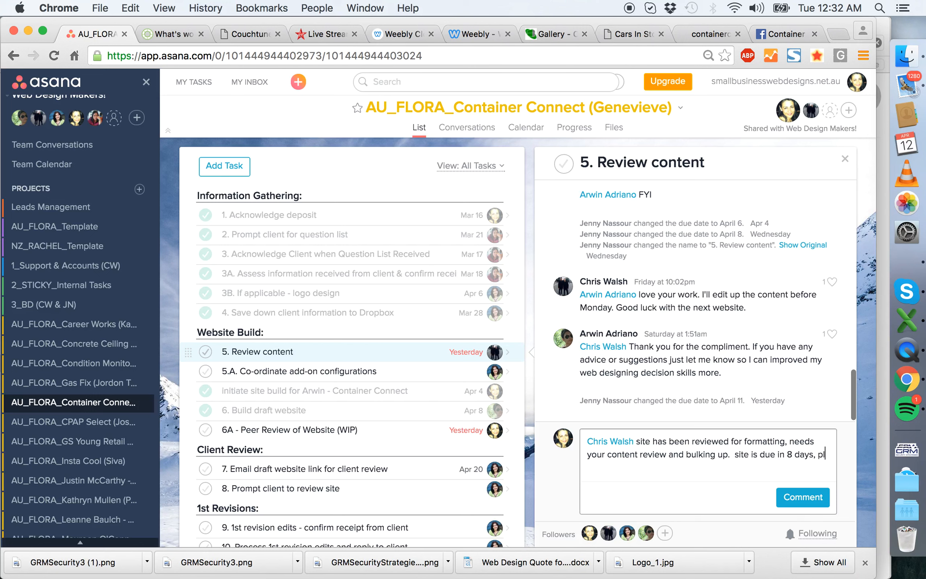
{"action": "type", "text": "enty no rush"}
{"action": "left_click", "coordinate": [803, 497]}
- Look over the open peer review task and check the due date of the "7. Email draft website link for client review" task
{"action": "scroll", "coordinate": [662, 201], "scroll_direction": "up", "scroll_amount": 15}
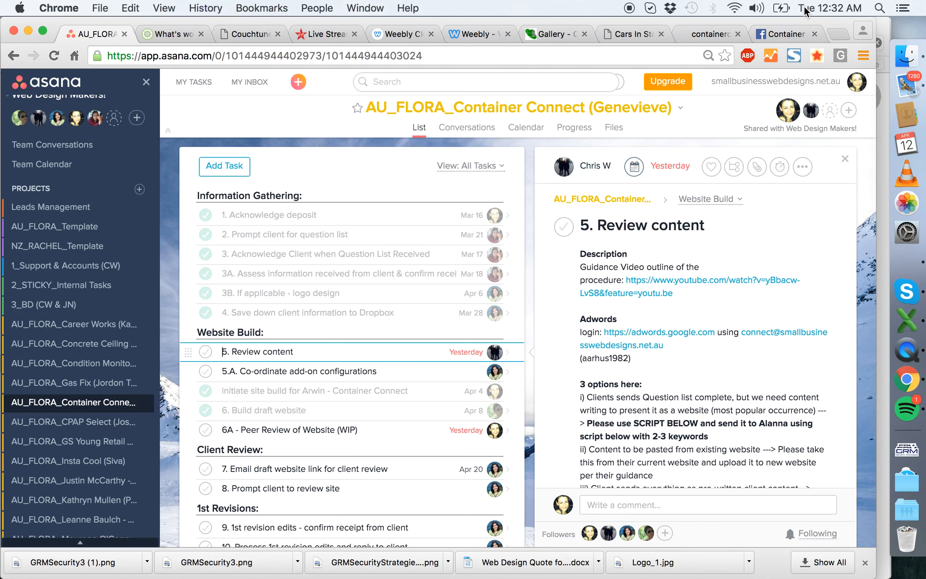
{"action": "scroll", "coordinate": [395, 350], "scroll_direction": "down", "scroll_amount": 2}
{"action": "scroll", "coordinate": [394, 349], "scroll_direction": "down", "scroll_amount": 1}
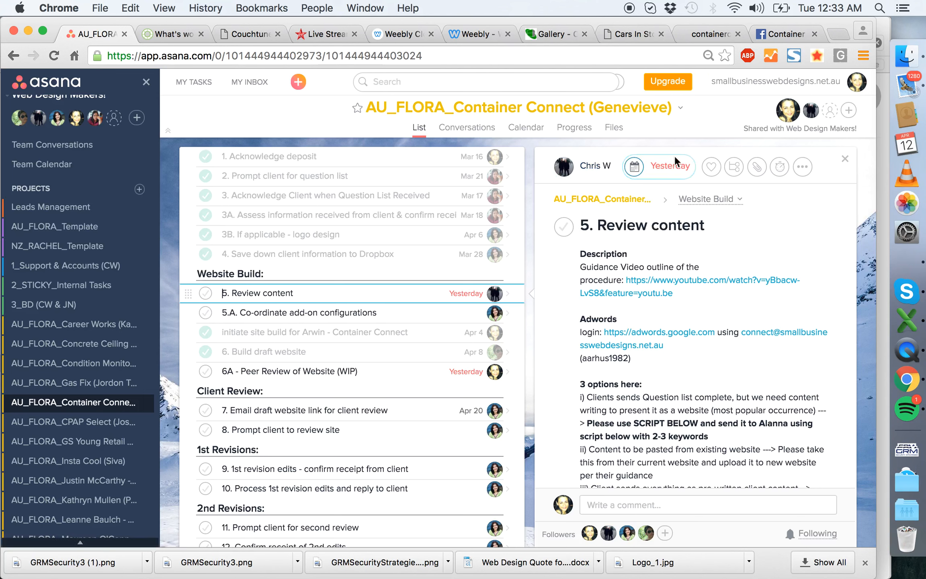
{"action": "left_click", "coordinate": [373, 373]}
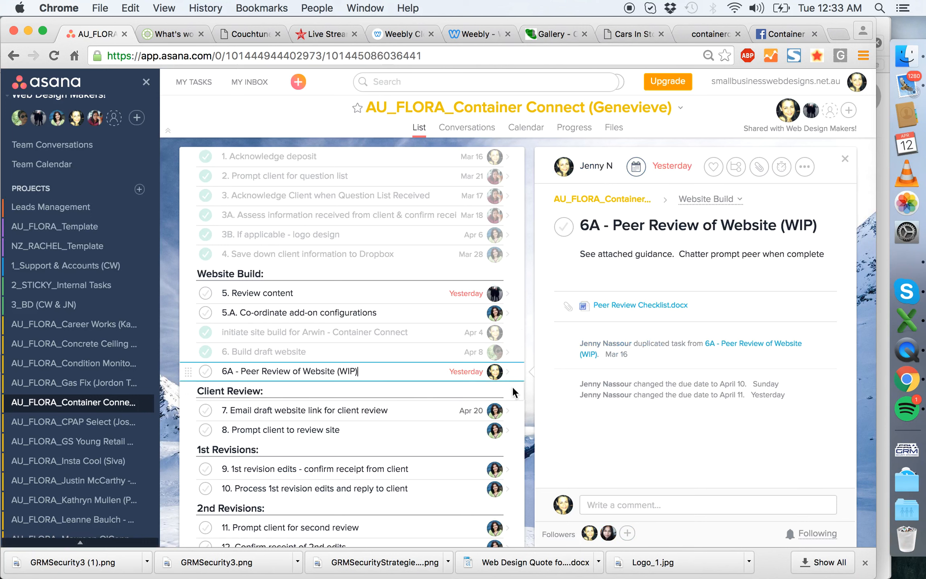
{"action": "left_click", "coordinate": [615, 505]}
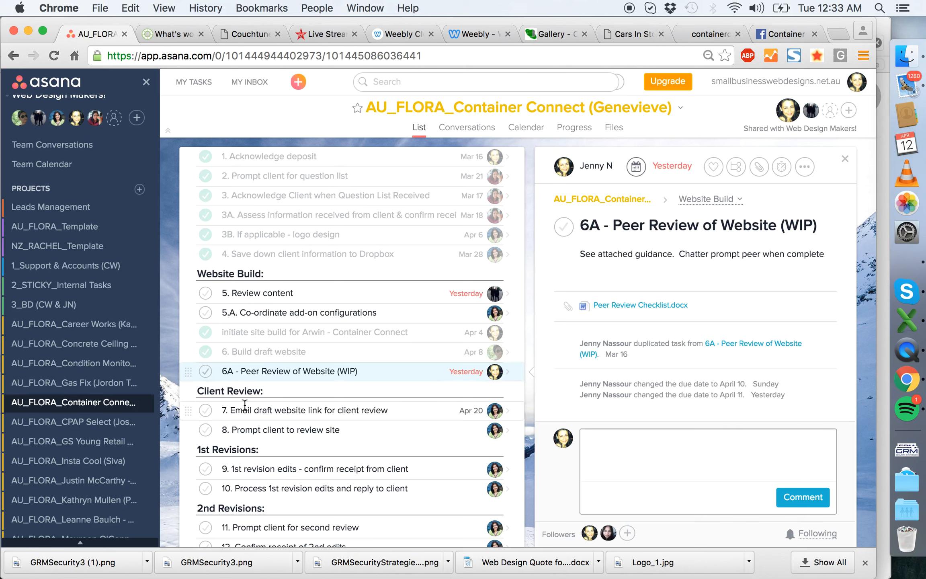
{"action": "left_click", "coordinate": [419, 411]}
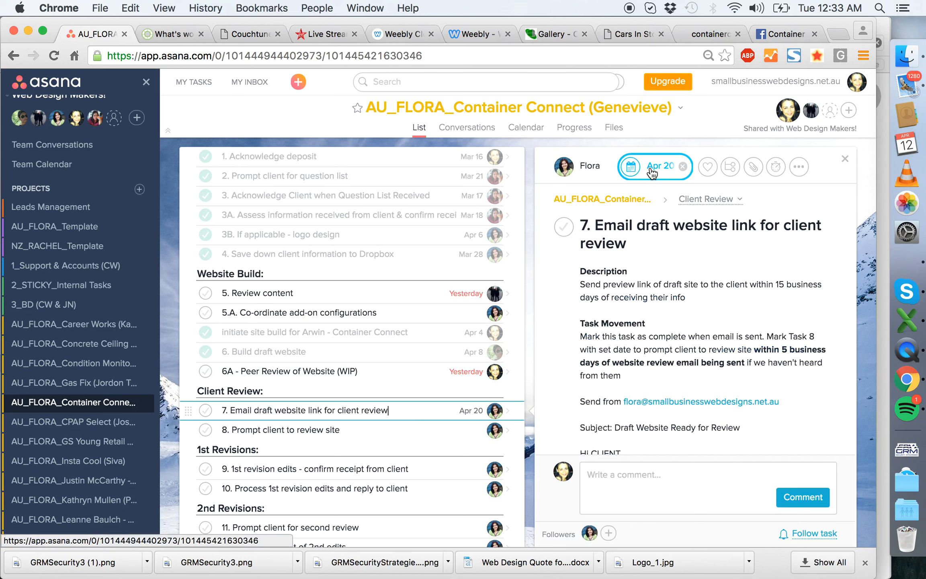
{"action": "left_click", "coordinate": [652, 173]}
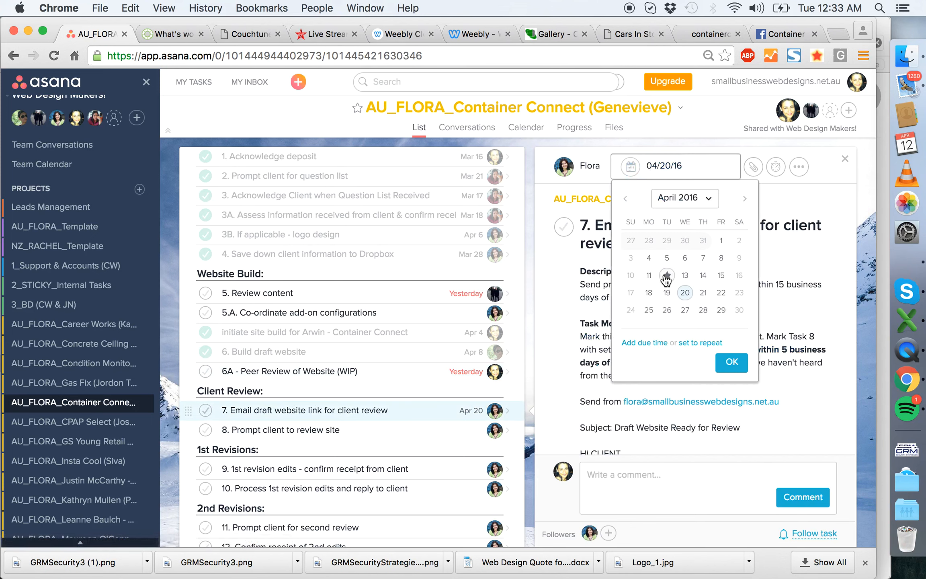
{"action": "left_click", "coordinate": [530, 317]}
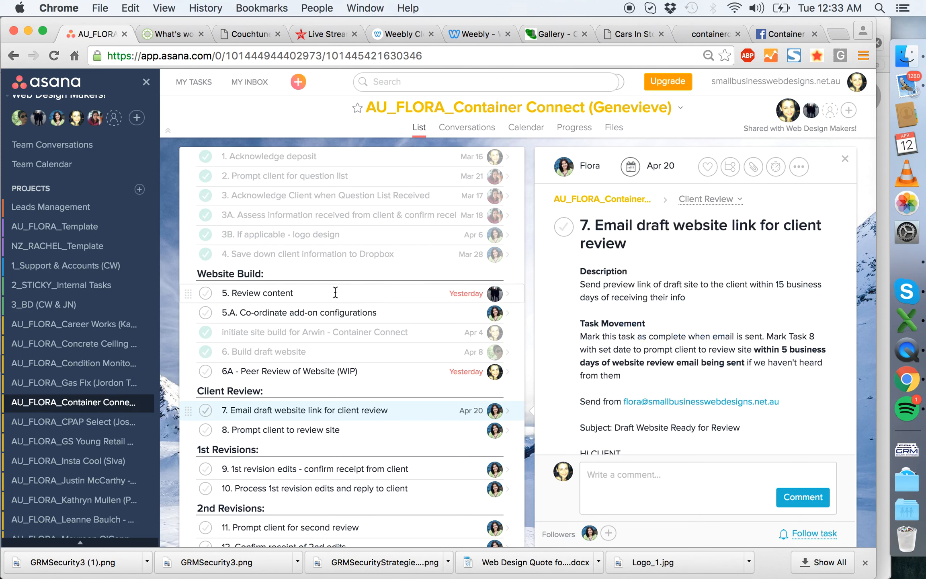
- In the "6A - Peer Review of Website (WIP)" task, start a comment tagging the web designer: "looks fantastic. have reviewed"
{"action": "left_click", "coordinate": [359, 369]}
{"action": "left_click", "coordinate": [629, 507]}
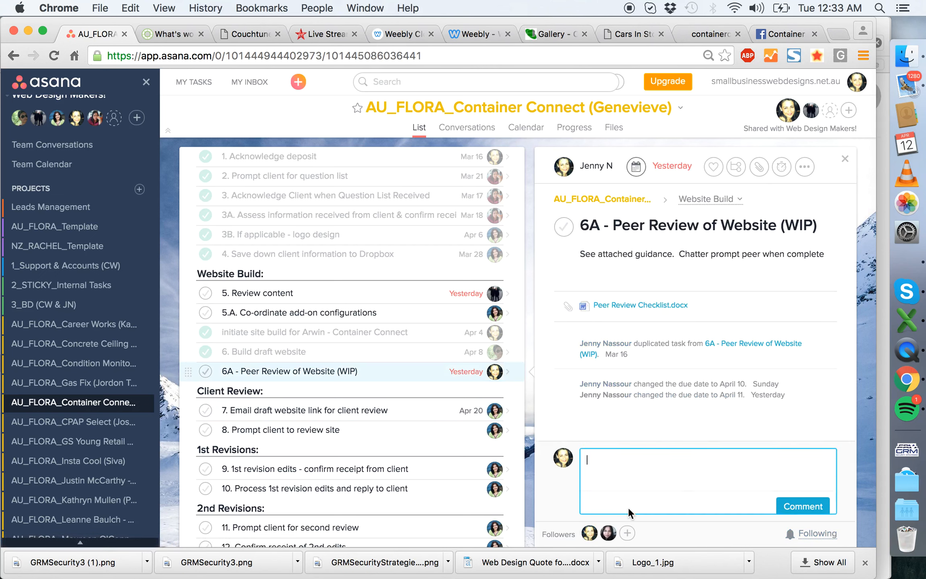
{"action": "type", "text": "@arw"}
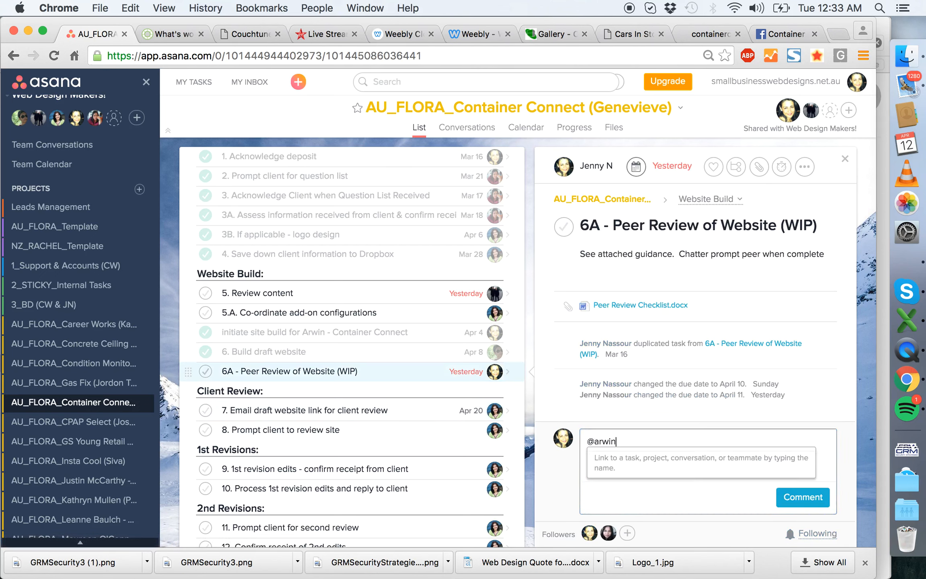
{"action": "type", "text": "in"}
{"action": "key", "text": "Return"}
{"action": "type", "text": "please"}
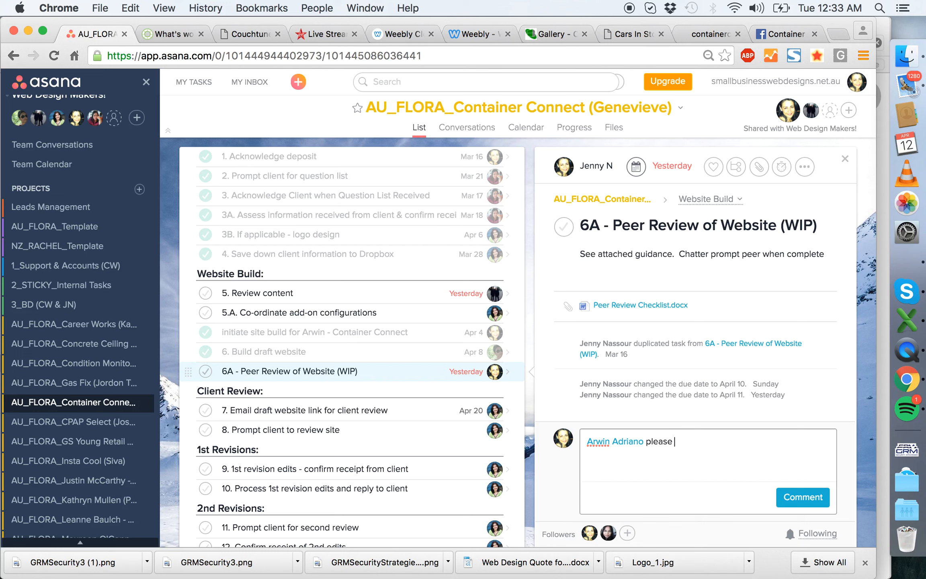
{"action": "key", "text": "BackSpace"}
{"action": "key", "text": "BackSpace"}
{"action": "key", "text": "BackSpace"}
{"action": "key", "text": "BackSpace"}
{"action": "key", "text": "BackSpace"}
{"action": "key", "text": "BackSpace"}
{"action": "key", "text": "BackSpace"}
{"action": "type", "text": "looks fantastic.  have reviewed"}
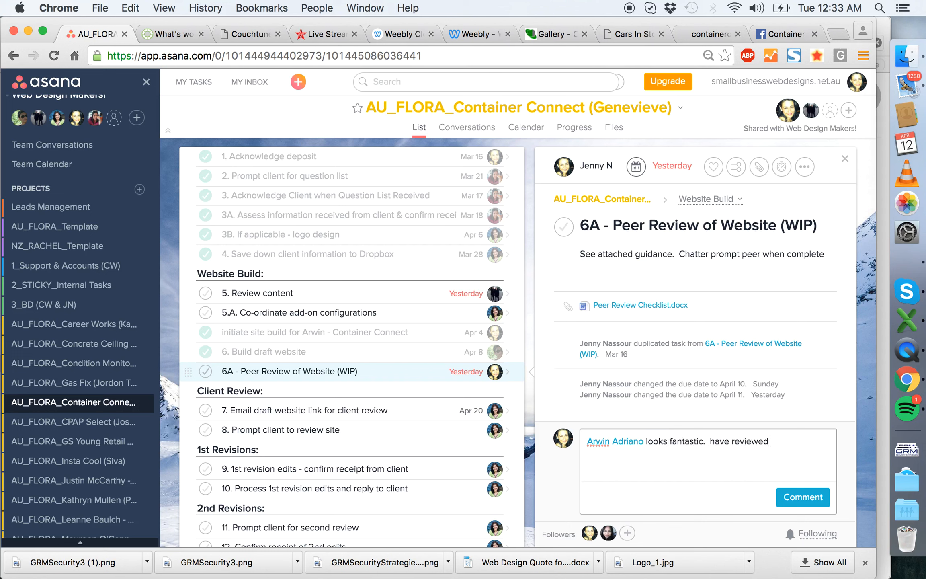
{"action": "type", "text": " it, can you plea"}
{"action": "type", "text": "se just check her faceb"}
{"action": "type", "text": "ook page "}
{"action": "type", "text": "that mo"}
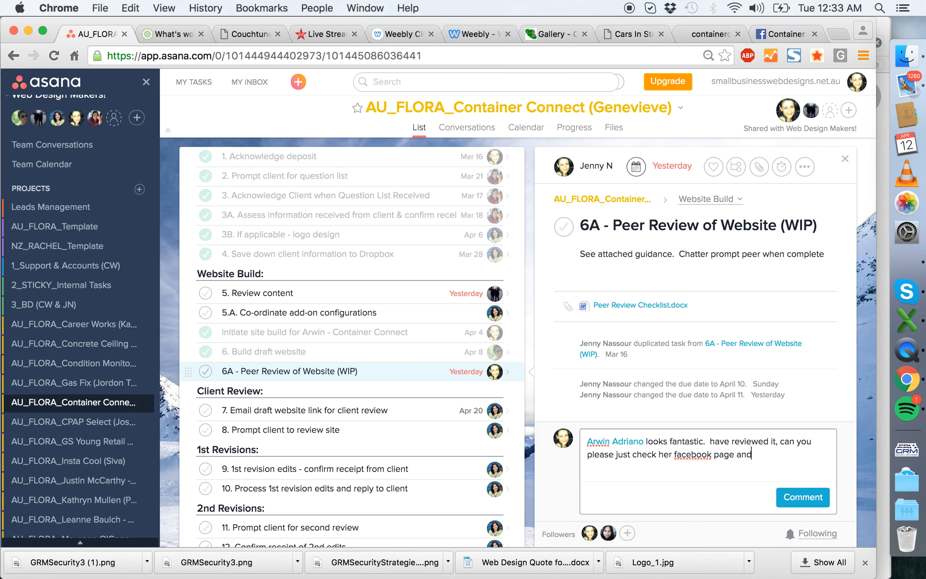
{"action": "type", "text": "st of her photos are included in ht"}
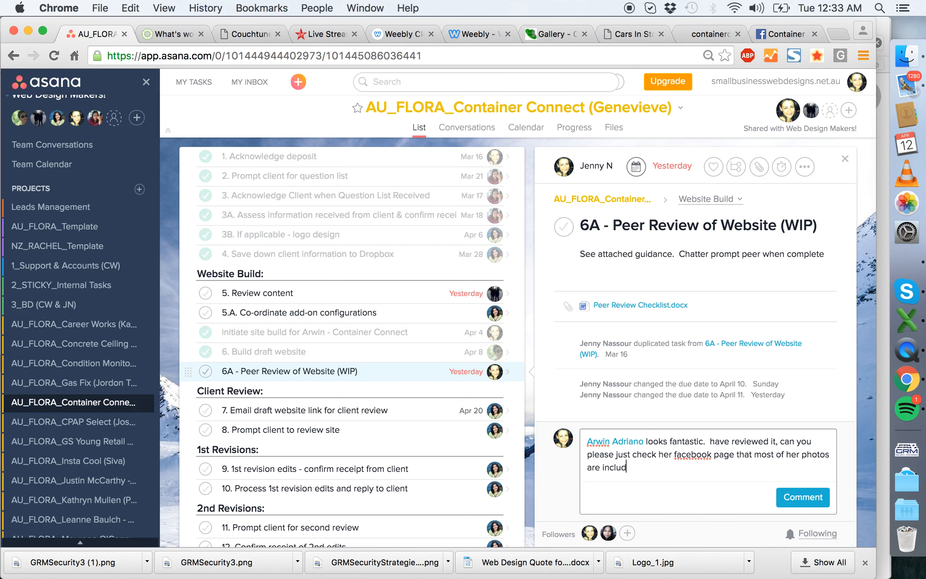
- Continue the comment with "it, can you please just check her facebook page that most of her photos are included in the gallery. if not, please add"
{"action": "key", "text": "BackSpace"}
{"action": "key", "text": "BackSpace"}
{"action": "type", "text": "the gallery. if not, please add"}
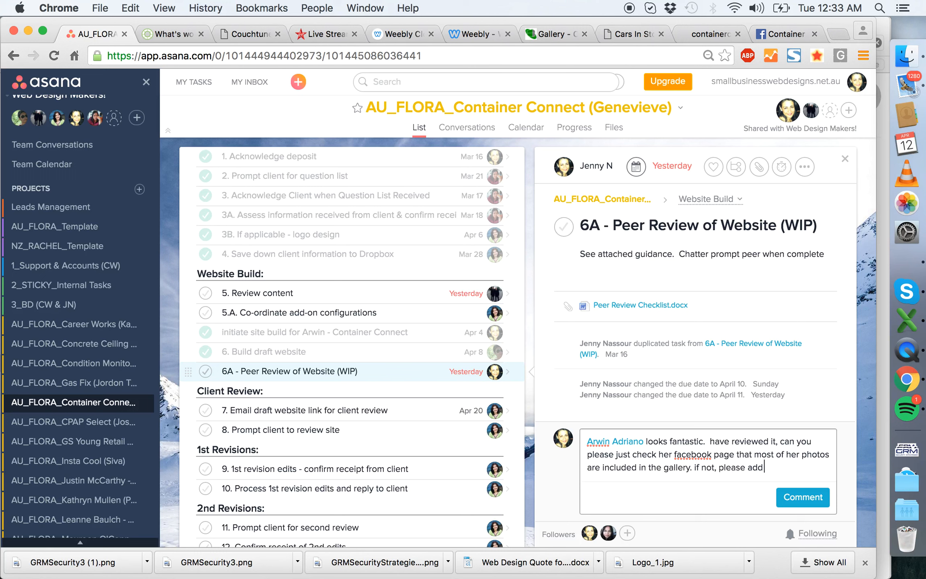
{"action": "type", "text": " and a"}
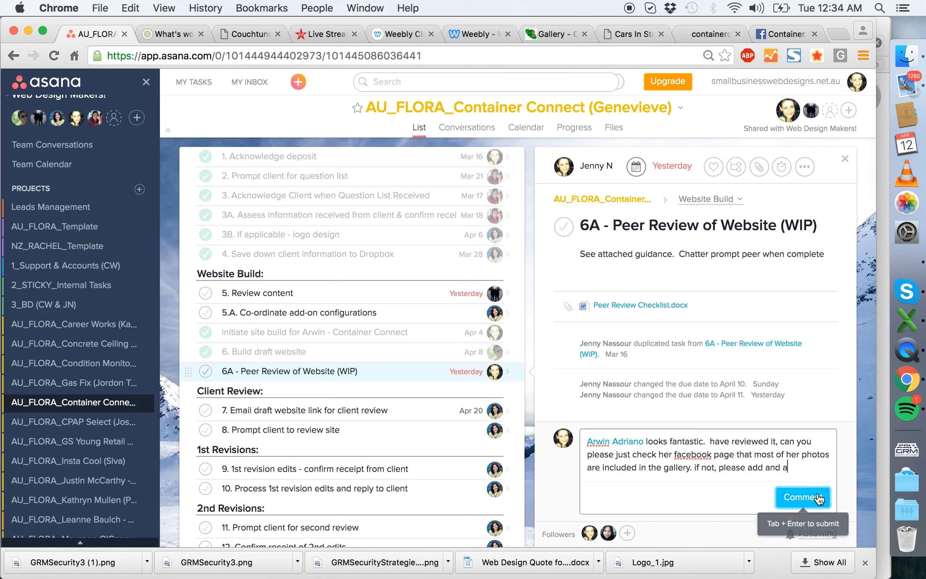
{"action": "type", "text": "nd site"}
- Finish the comment with "and site will be ready to send after" plus the content colleague's "content review", and post it
{"action": "key", "text": "BackSpace"}
{"action": "key", "text": "BackSpace"}
{"action": "key", "text": "BackSpace"}
{"action": "key", "text": "BackSpace"}
{"action": "key", "text": "BackSpace"}
{"action": "key", "text": "BackSpace"}
{"action": "key", "text": "BackSpace"}
{"action": "key", "text": "BackSpace"}
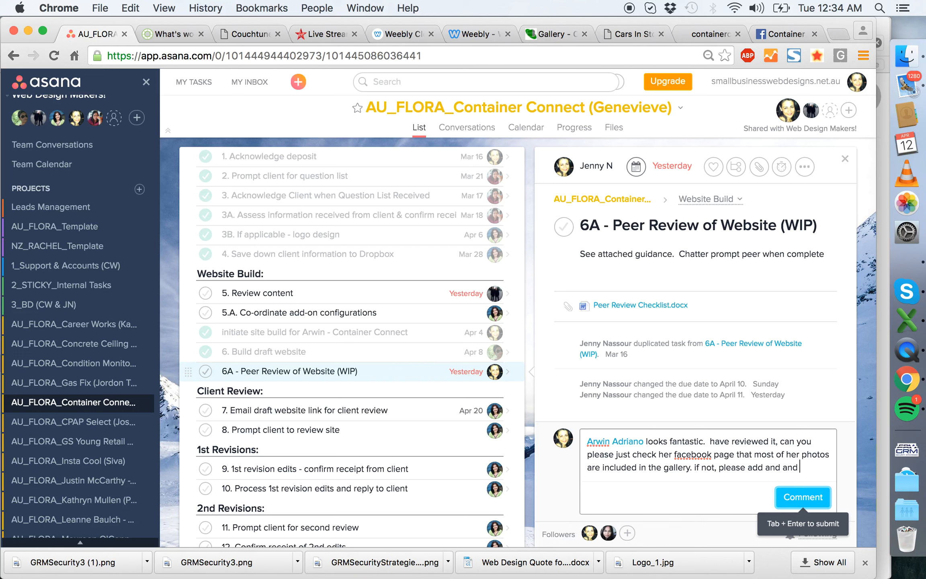
{"action": "type", "text": "site will be ready to sen"}
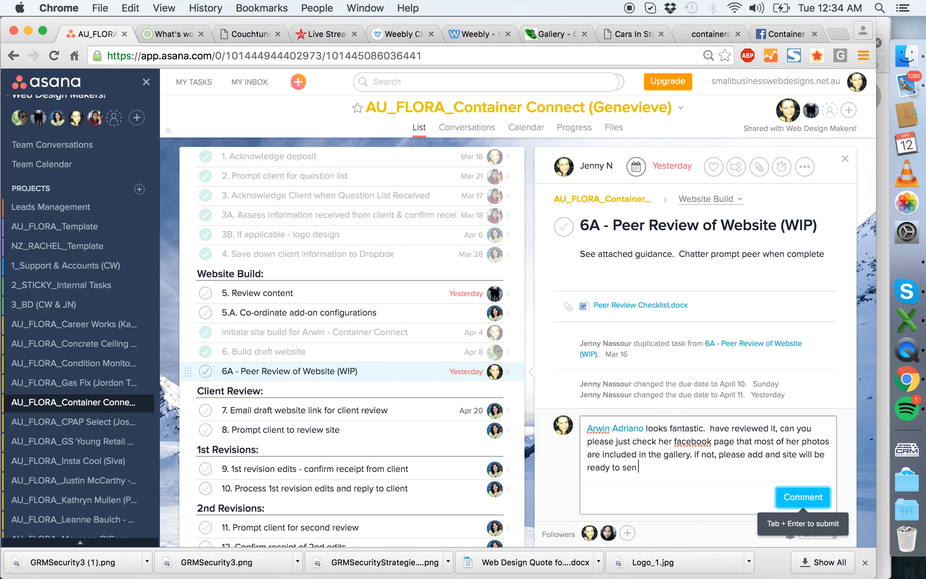
{"action": "type", "text": "t after Chris' content review"}
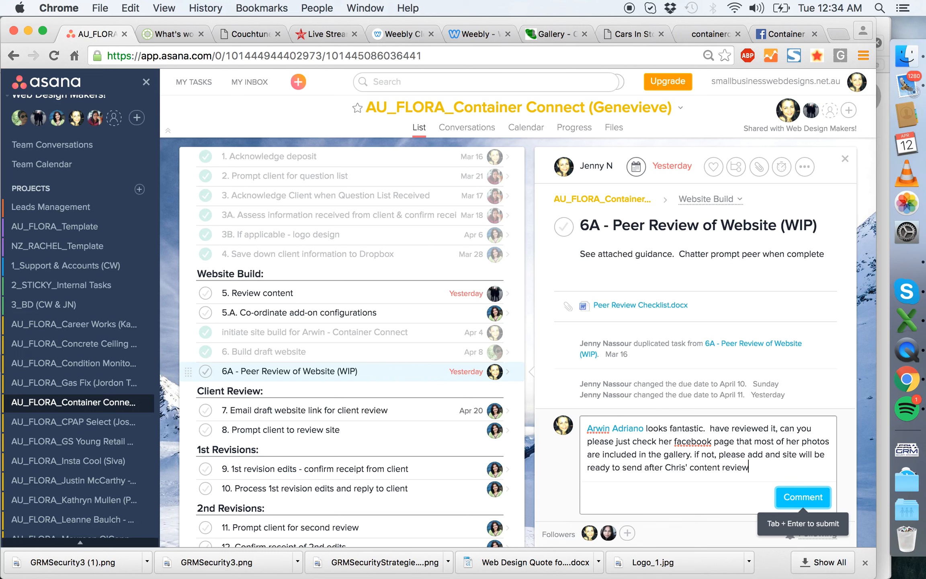
{"action": "left_click", "coordinate": [804, 497]}
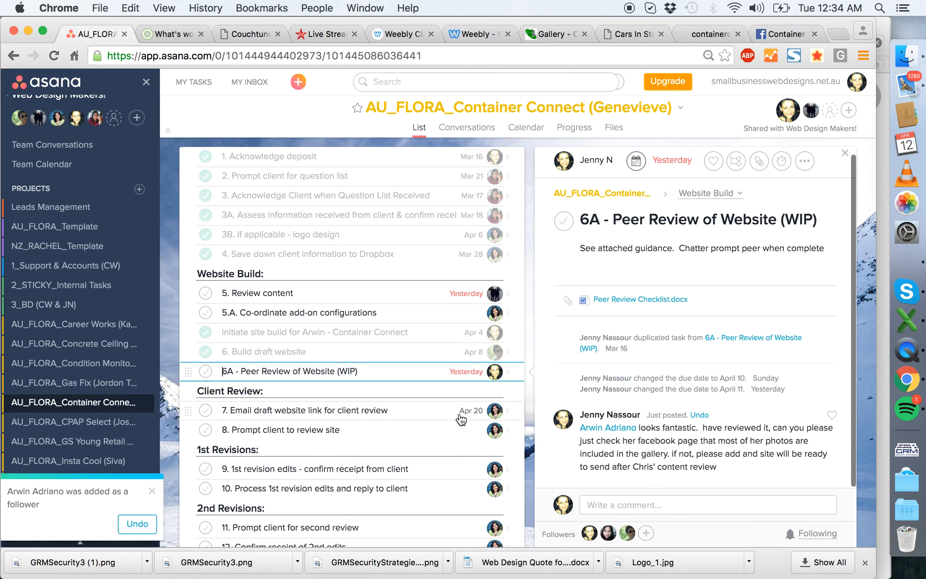
- Reassign the "6A - Peer Review of Website (WIP)" task to the web designer tagged in the comment
{"action": "left_click", "coordinate": [596, 160]}
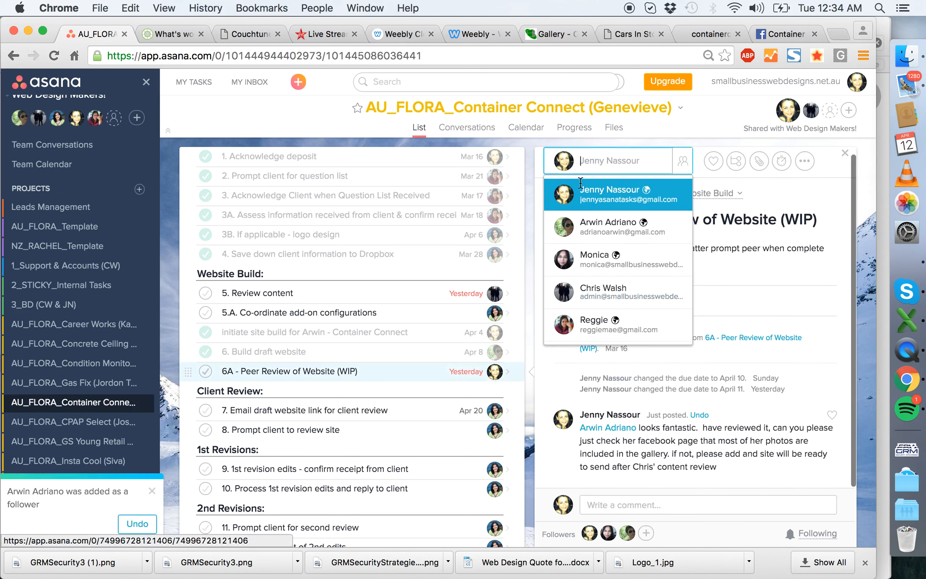
{"action": "left_click", "coordinate": [597, 229]}
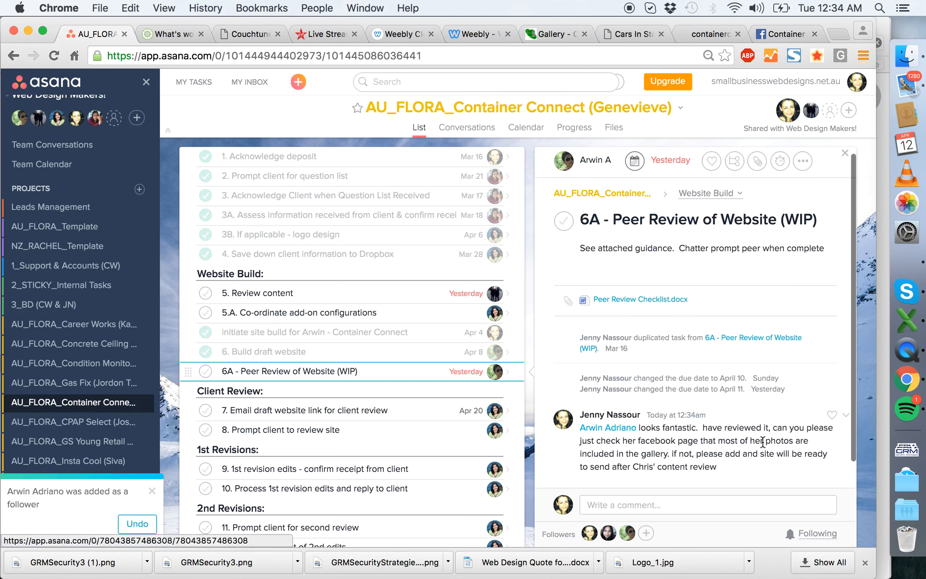